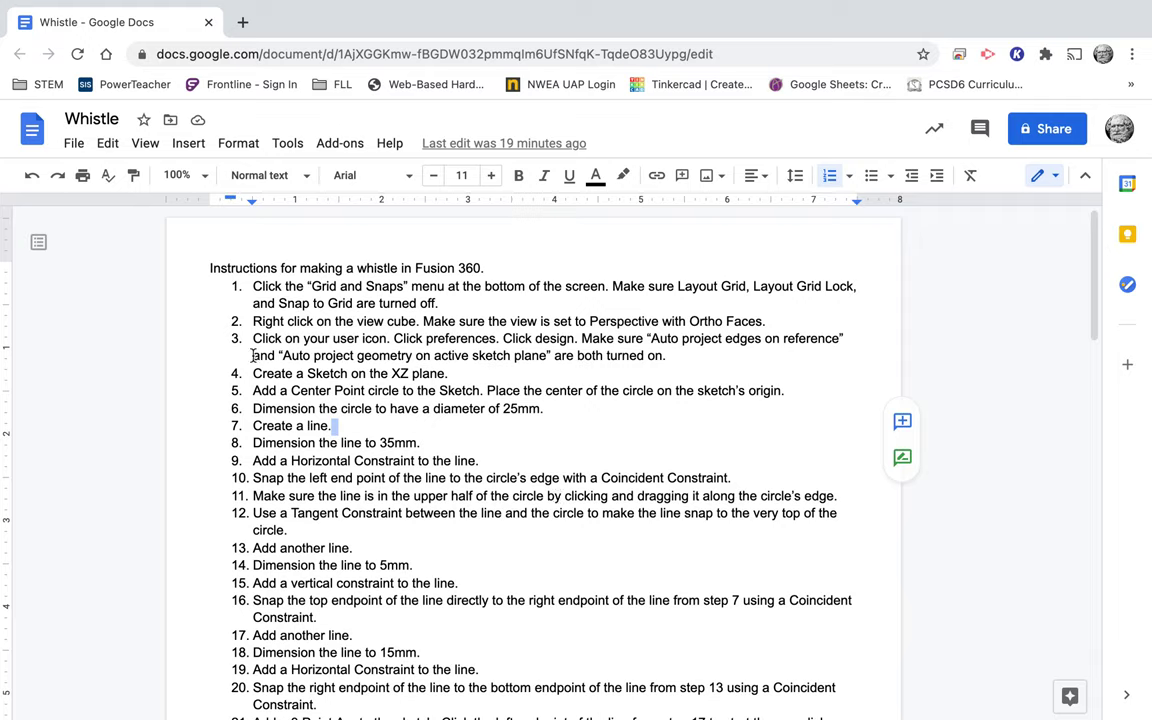
# Highlight step 1 of the Whistle instructions, then return to the Fusion 360 workspace.
pyautogui.doubleClick(256, 286)
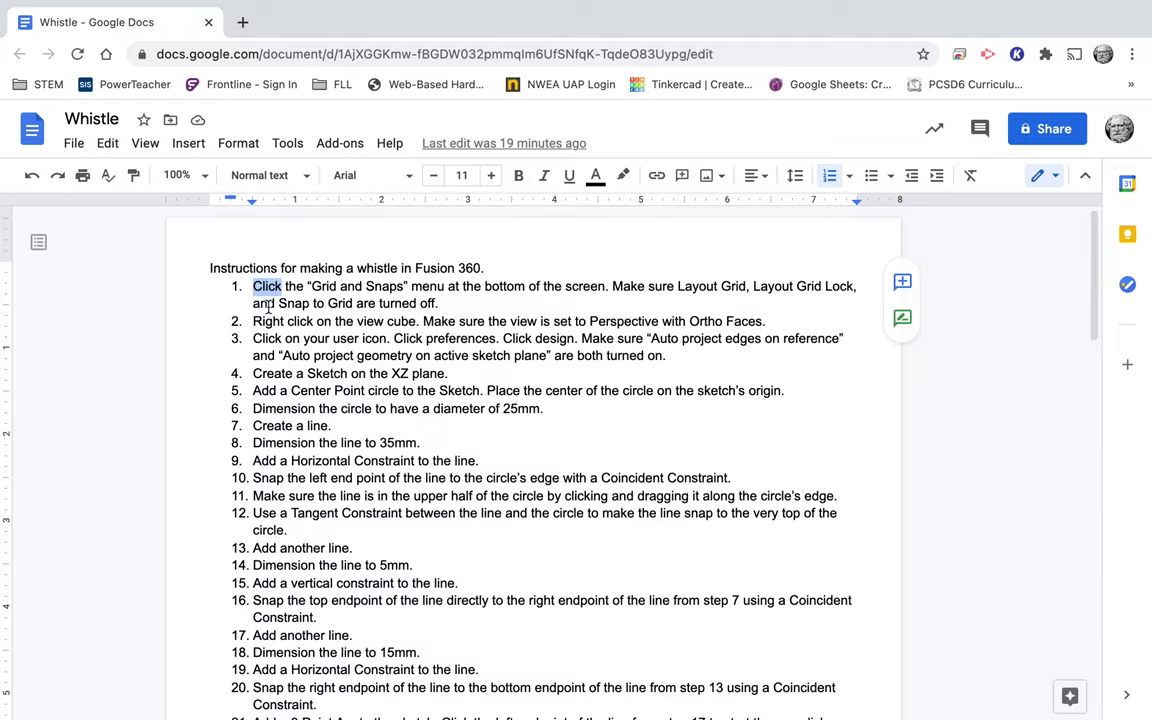
pyautogui.hotkey('ctrl', 'Left')
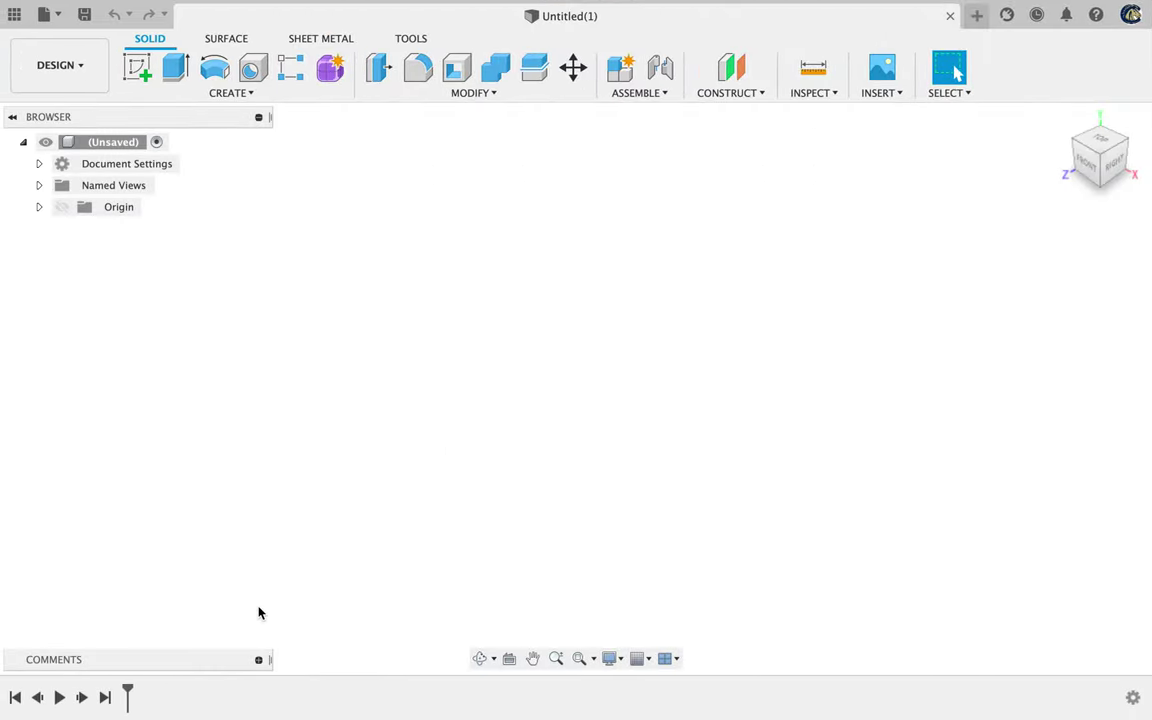
pyautogui.click(642, 659)
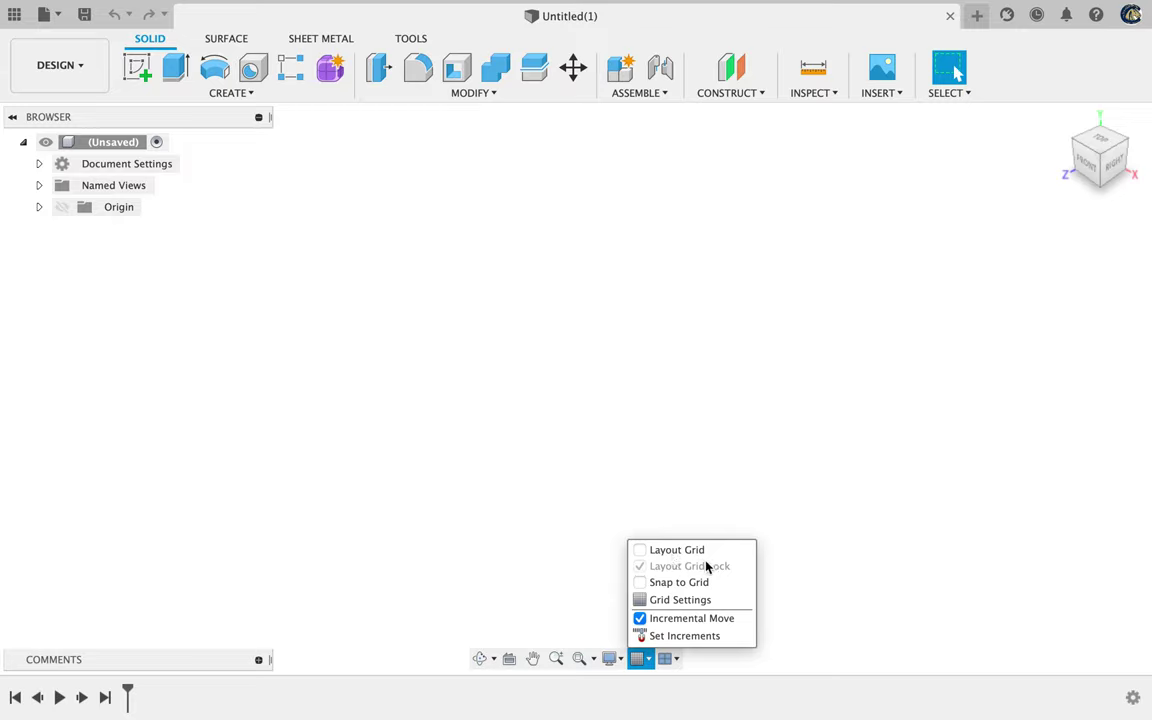
pyautogui.click(790, 593)
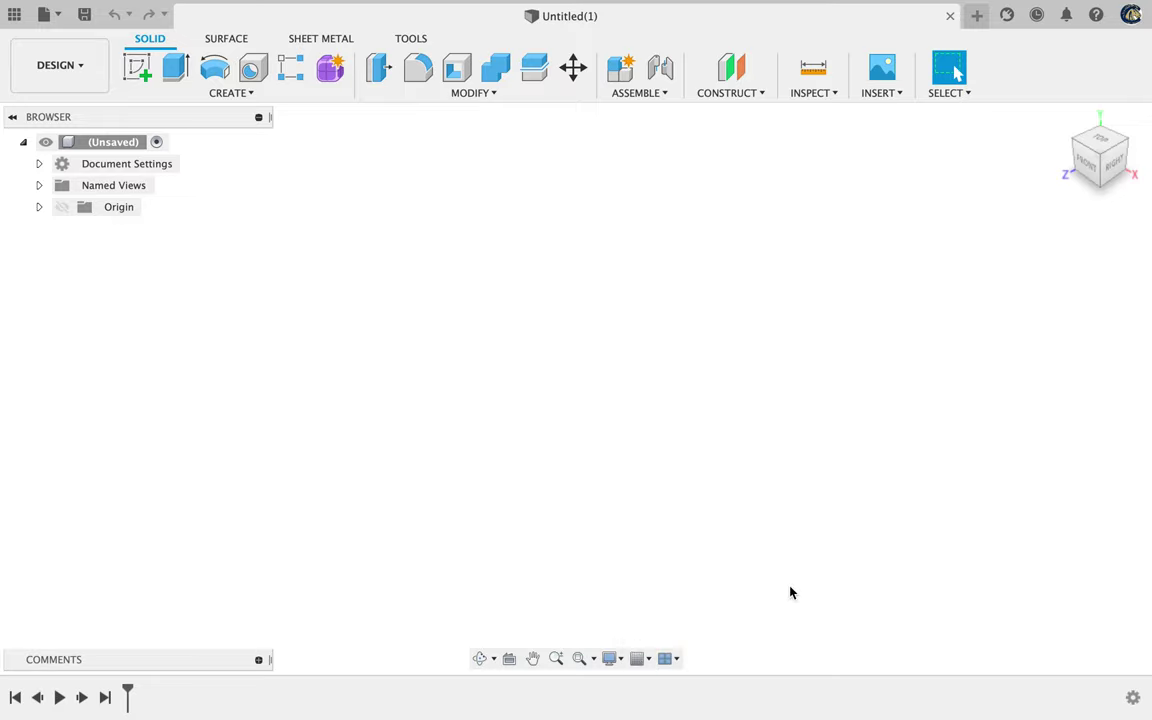
pyautogui.hotkey('ctrl', 'Right')
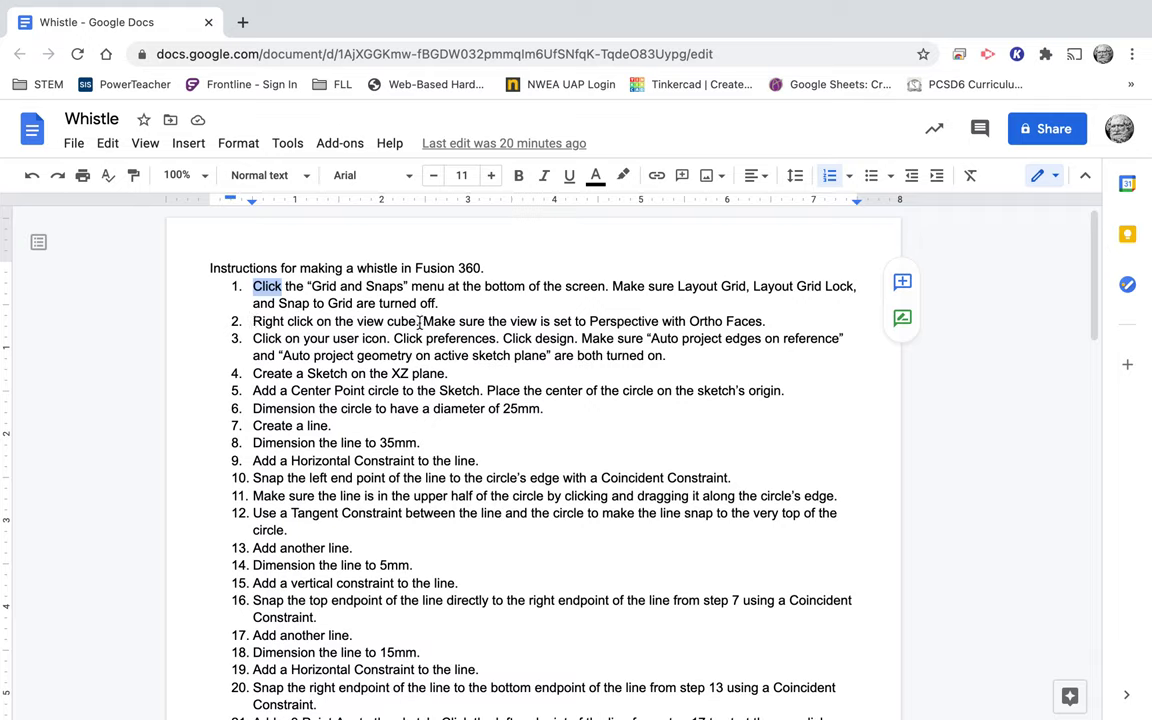
pyautogui.hotkey('ctrl', 'Left')
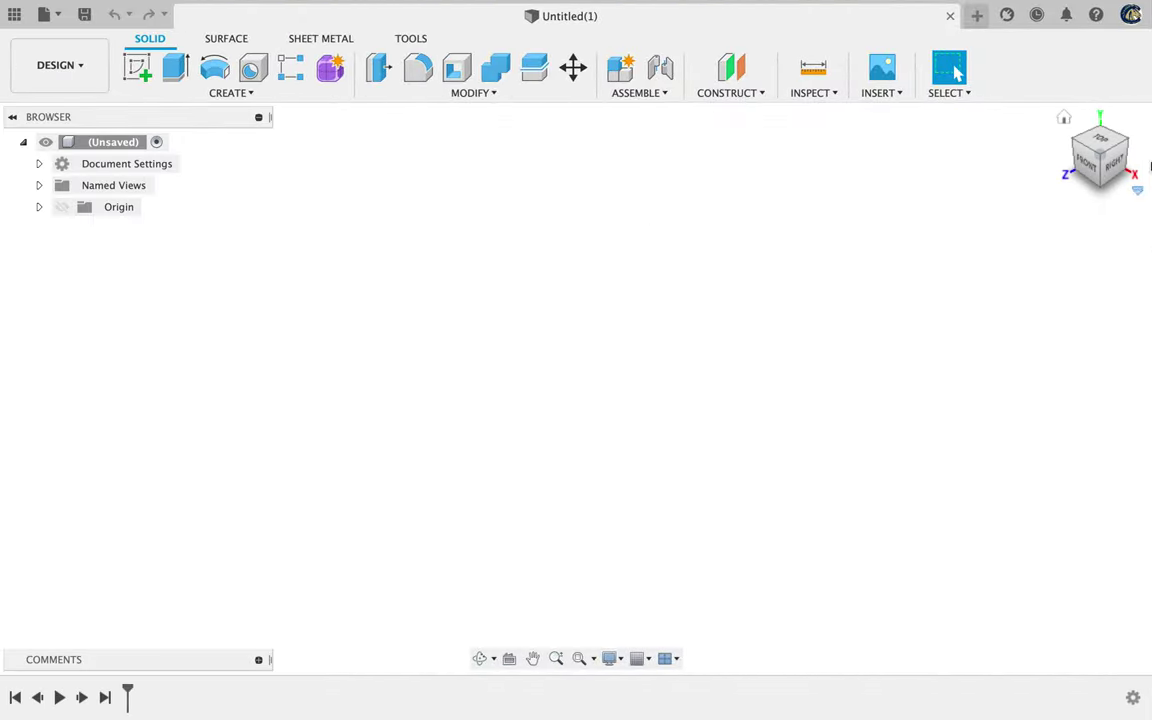
pyautogui.moveTo(1080, 150)
pyautogui.keyDown('shift'); pyautogui.mouseDown(button='middle')
pyautogui.moveTo(1097, 163)
pyautogui.moveTo(1124, 159)
pyautogui.moveTo(1077, 129)
pyautogui.moveTo(1043, 164)
pyautogui.moveTo(1103, 154)
pyautogui.moveTo(1103, 123)
pyautogui.moveTo(1101, 160)
pyautogui.mouseUp(button='middle'); pyautogui.keyUp('shift')
pyautogui.click(1101, 160)
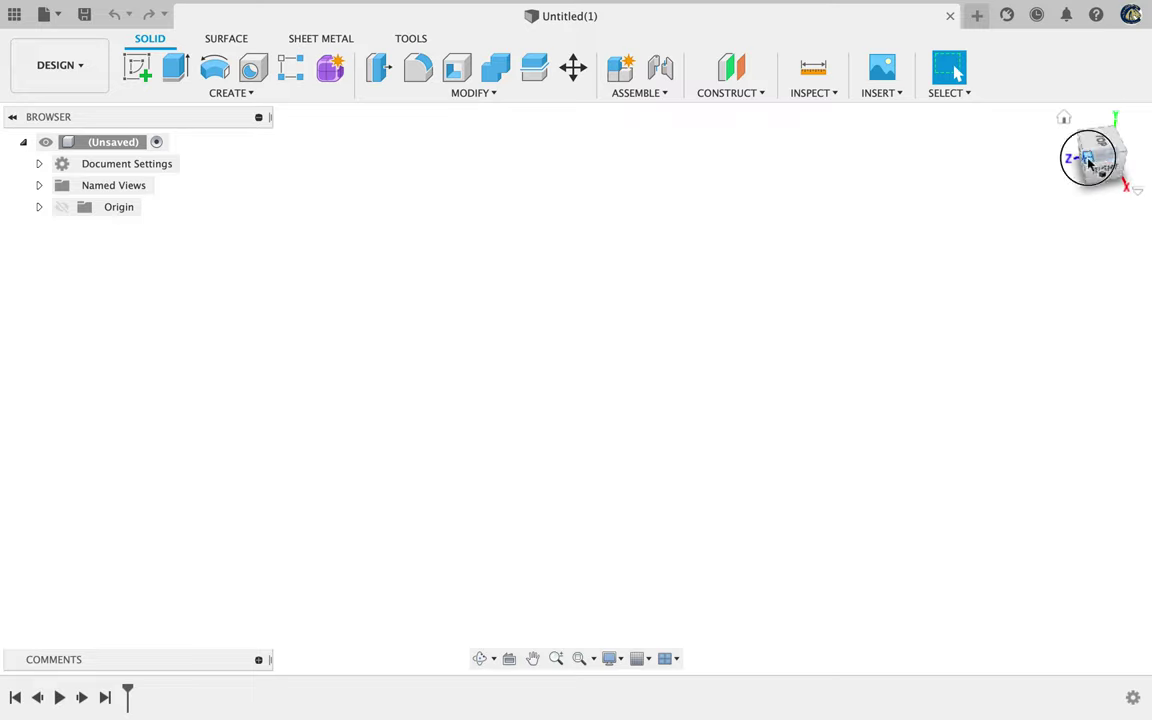
pyautogui.click(1089, 161)
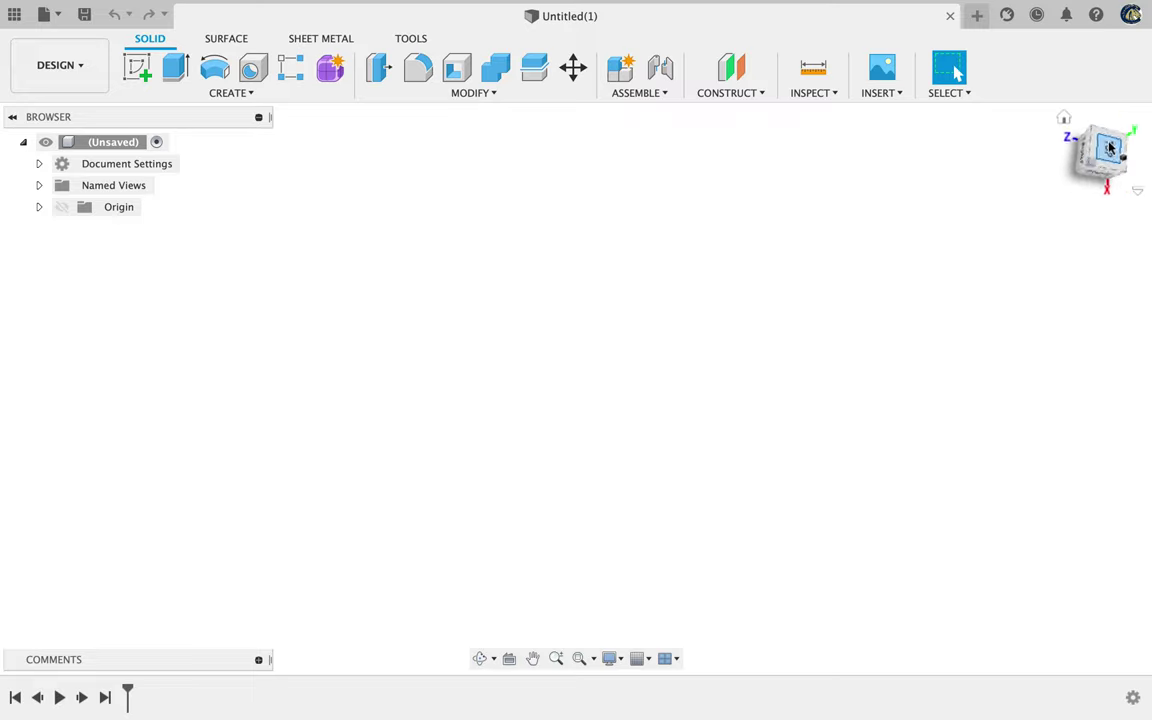
pyautogui.click(1101, 148)
pyautogui.click(1101, 148)
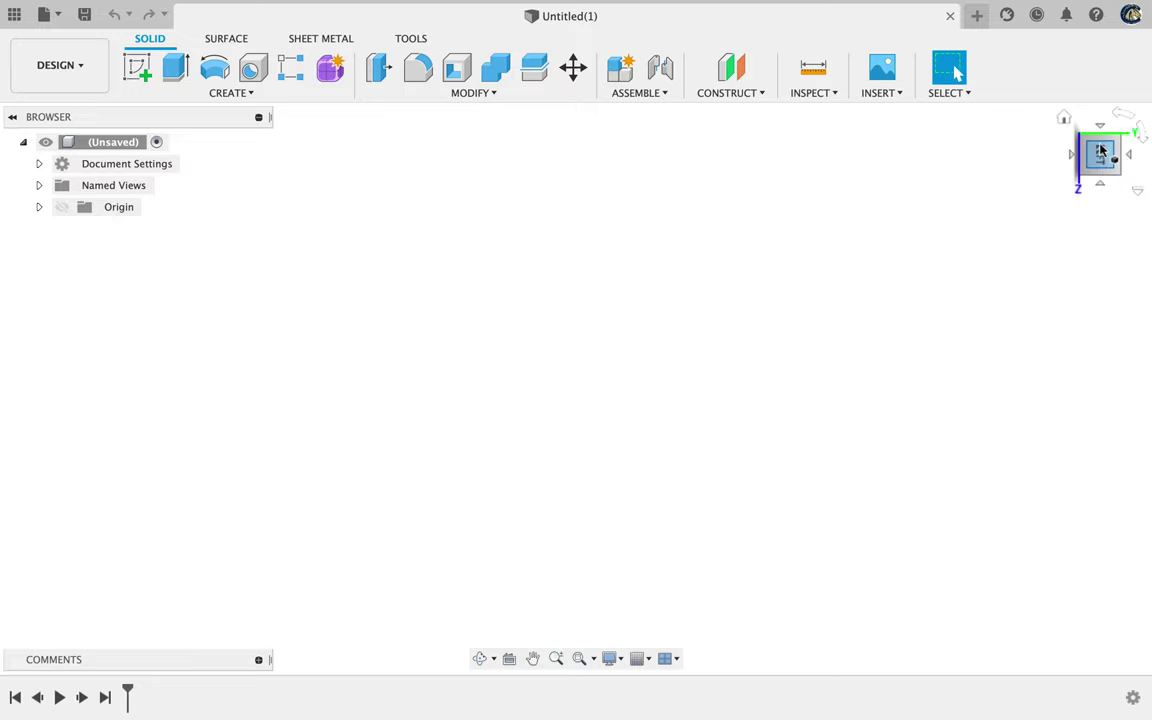
pyautogui.click(1121, 120)
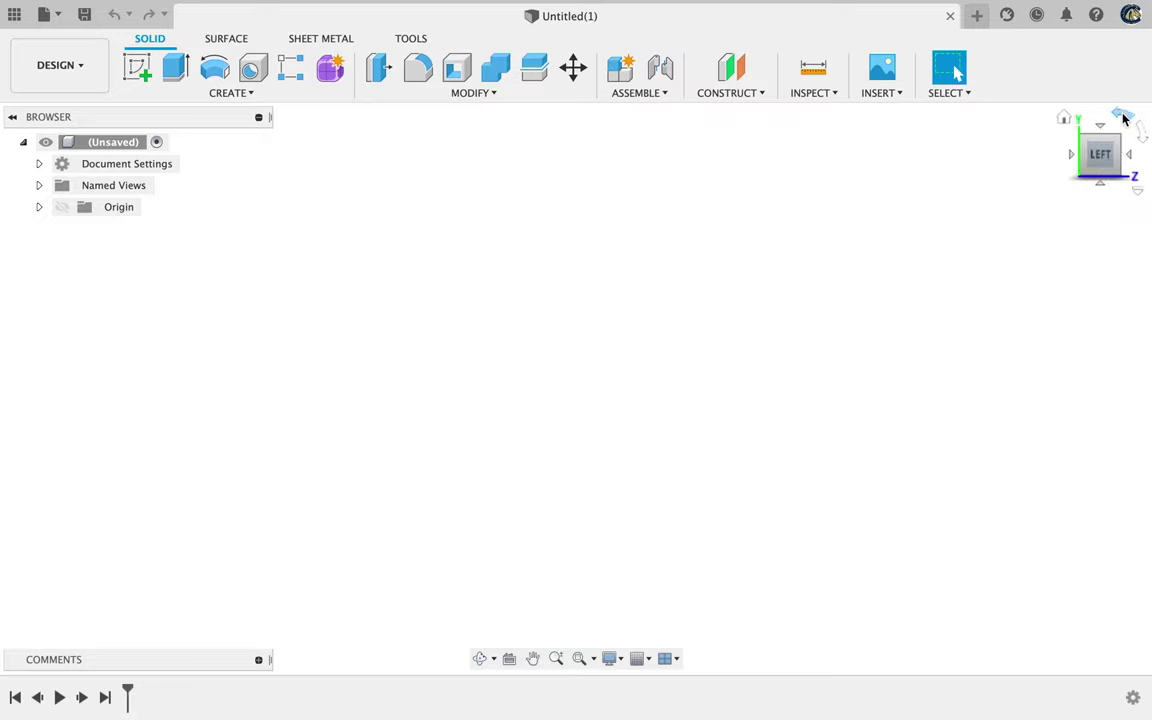
pyautogui.click(1141, 133)
pyautogui.click(1143, 134)
pyautogui.moveTo(1114, 150); pyautogui.dragTo(1098, 204)
pyautogui.click(1118, 161)
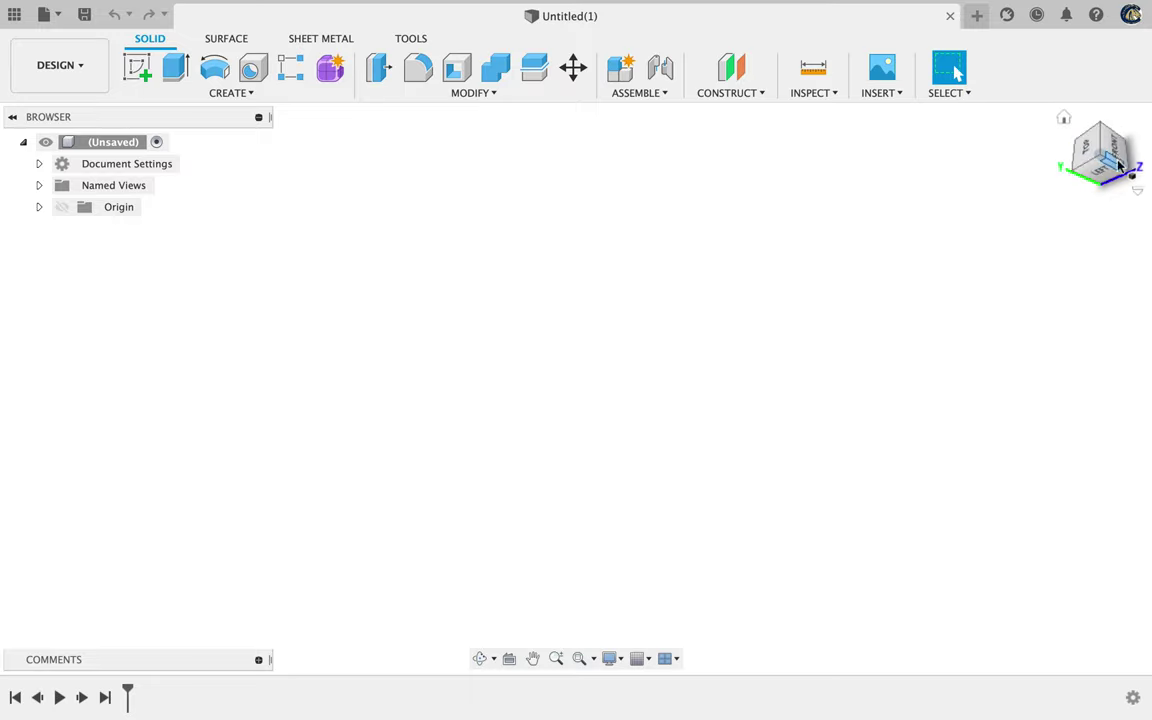
pyautogui.click(1119, 146)
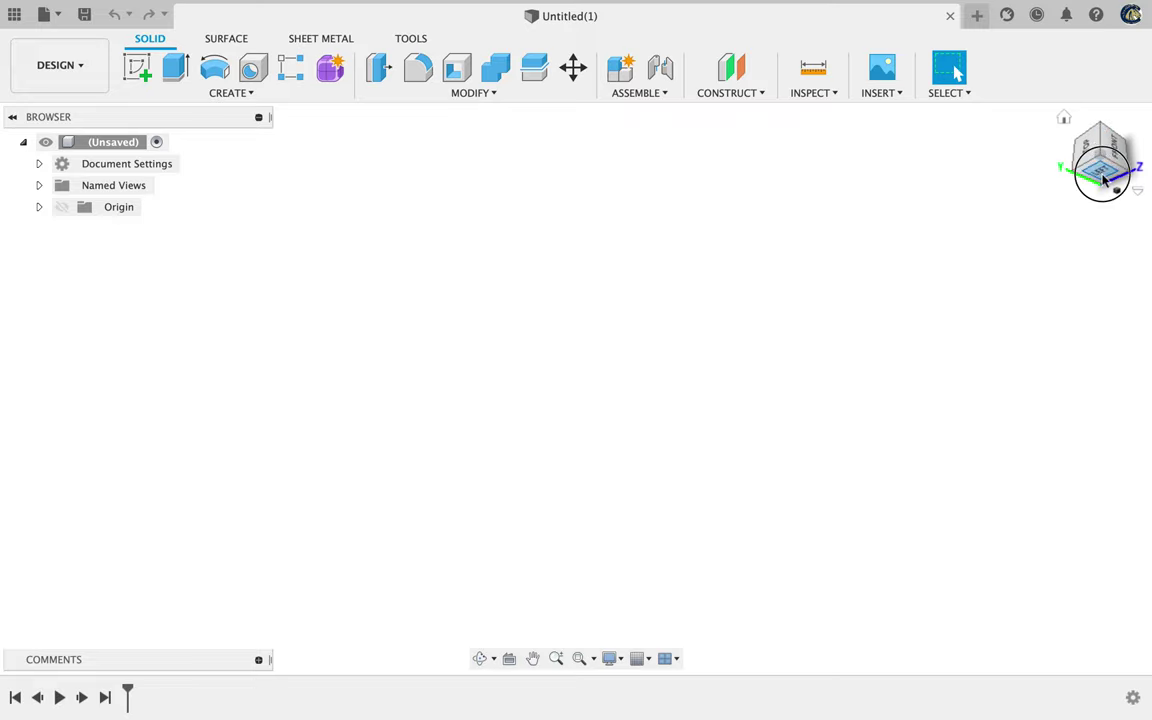
pyautogui.click(1139, 130)
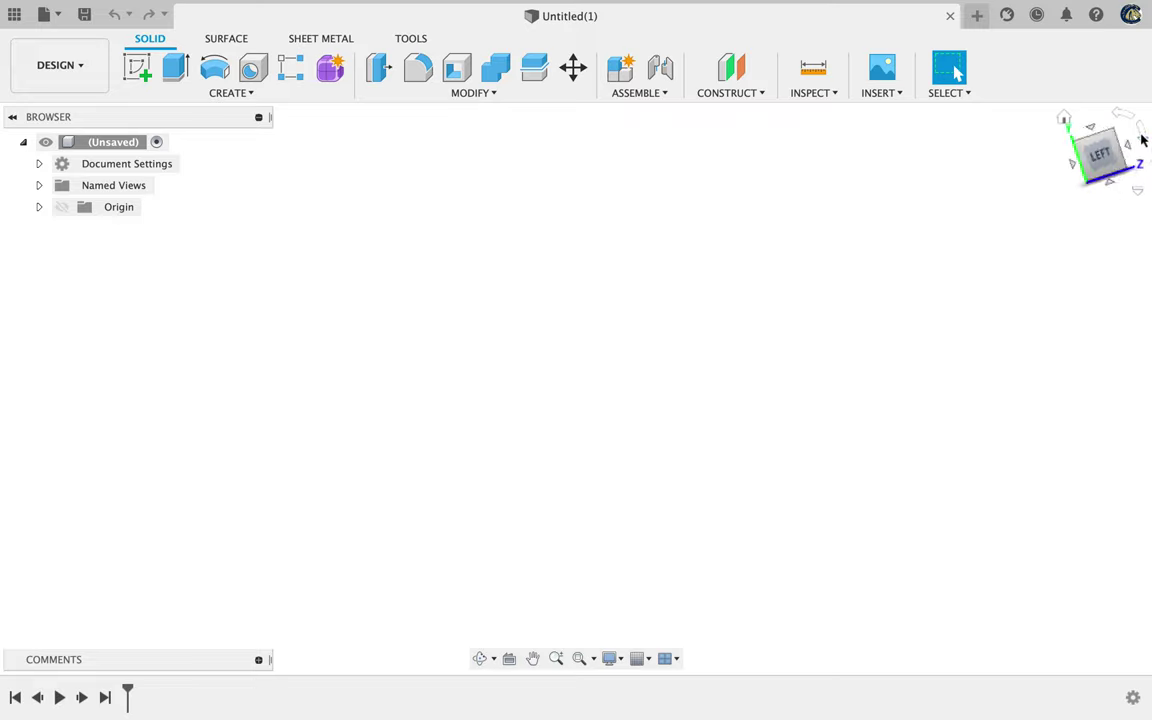
pyautogui.click(1065, 119)
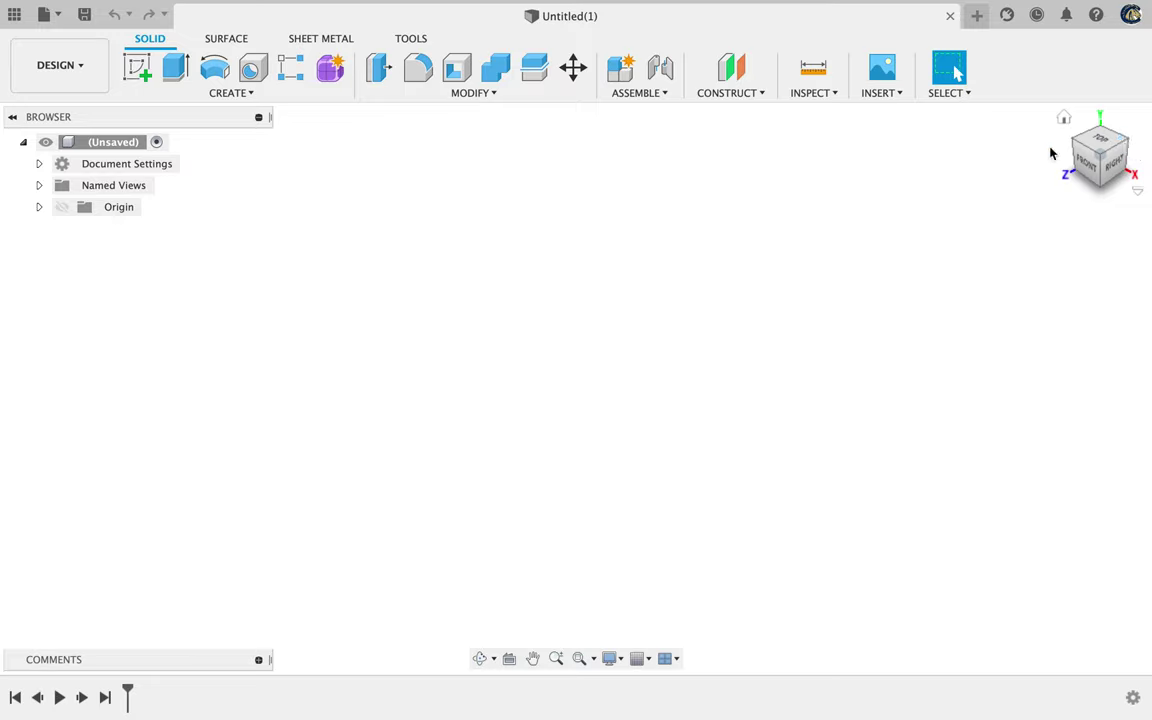
# Confirm the ViewCube menu still has Perspective with Ortho Faces, then orbit the view slightly.
pyautogui.rightClick(1101, 146)
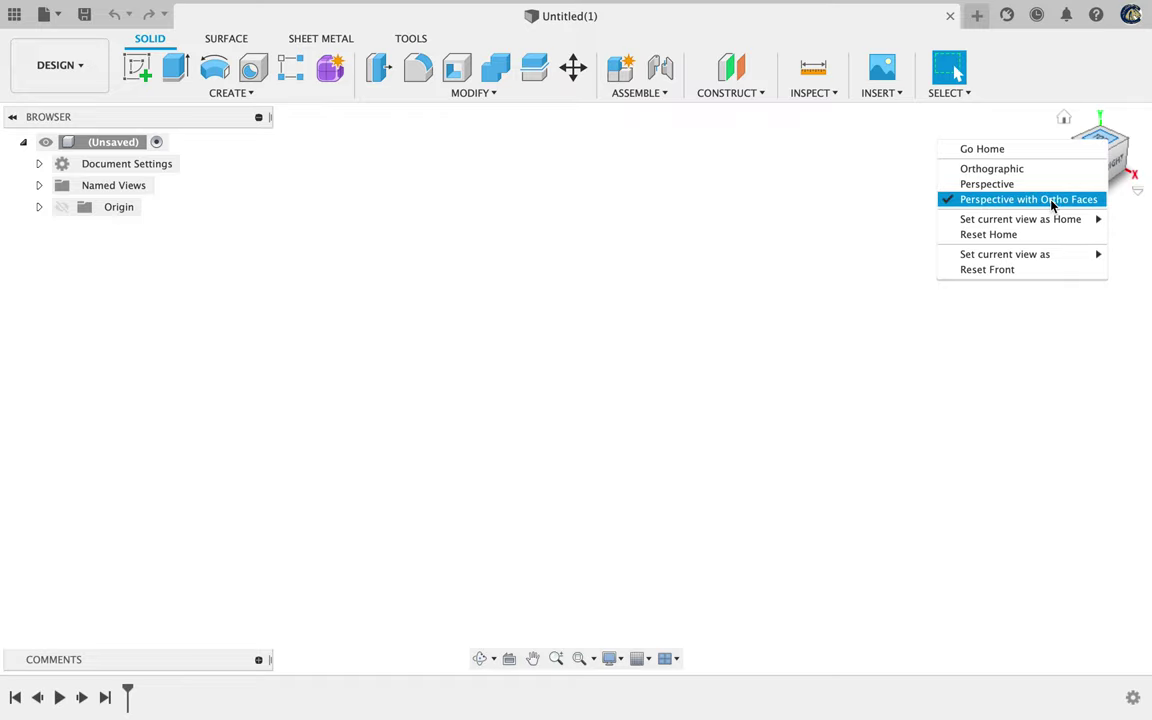
pyautogui.click(1029, 375)
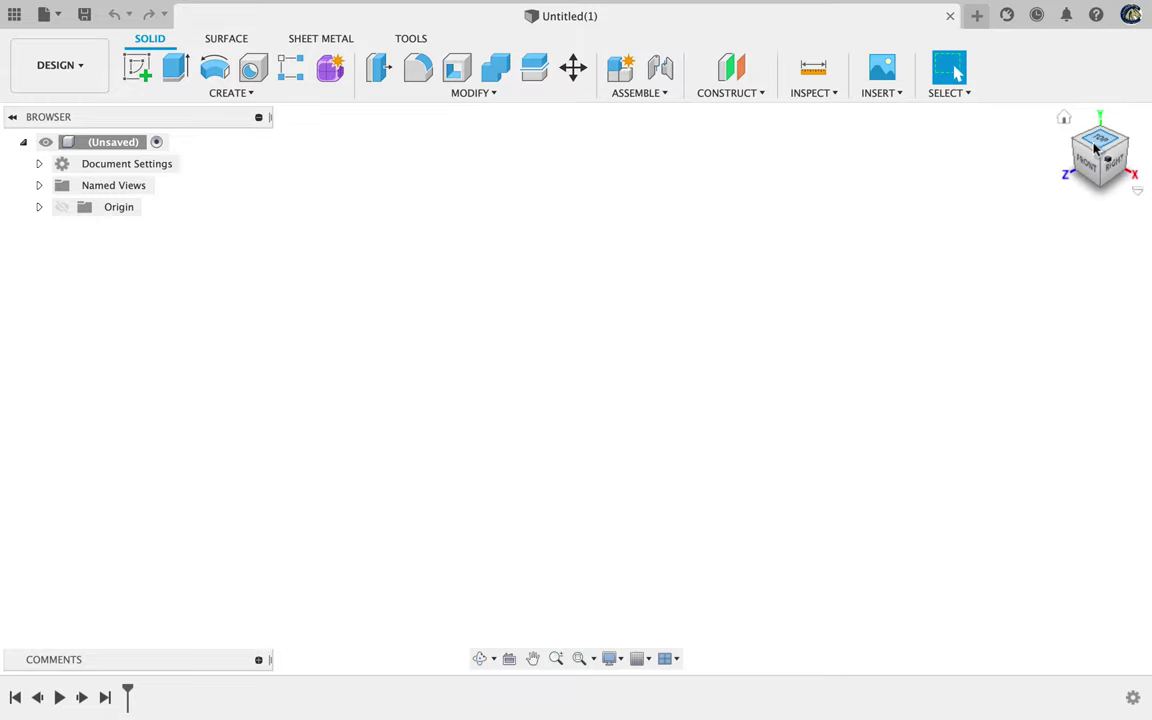
pyautogui.moveTo(1095, 147)
pyautogui.mouseDown()
pyautogui.moveTo(1106, 144)
pyautogui.moveTo(1075, 121)
pyautogui.moveTo(1091, 149)
pyautogui.mouseUp()
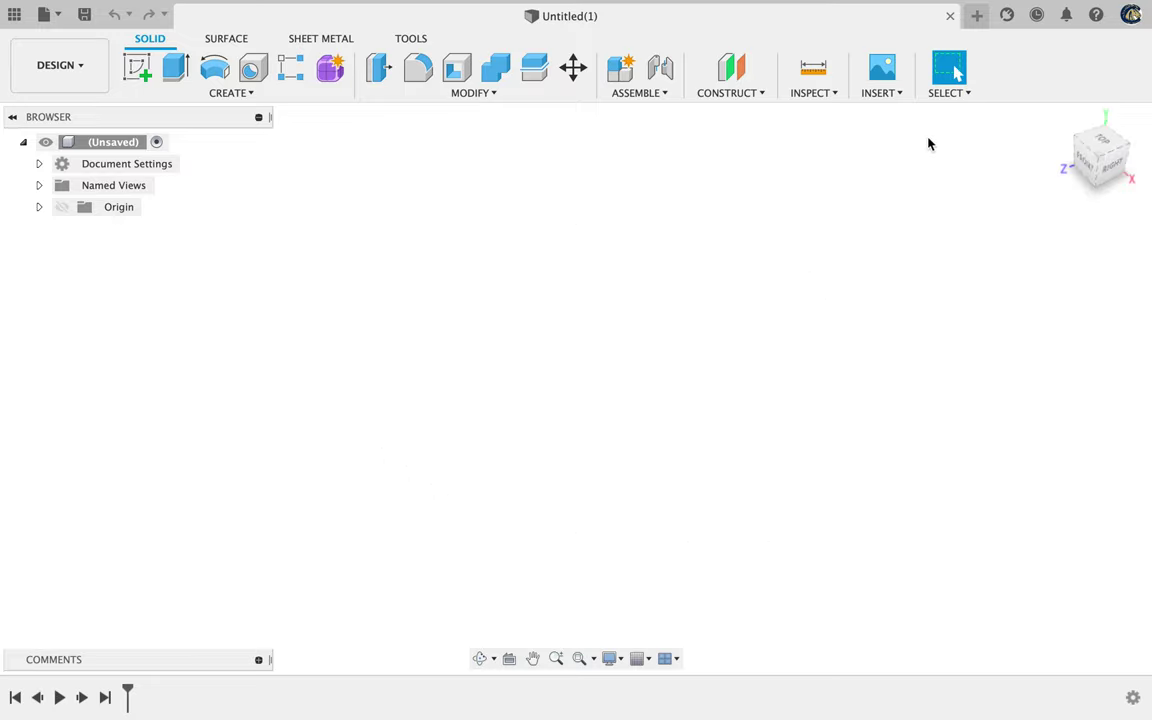
# Check the Right and Top views, restore the Home view, and return to the Whistle instructions.
pyautogui.click(1111, 168)
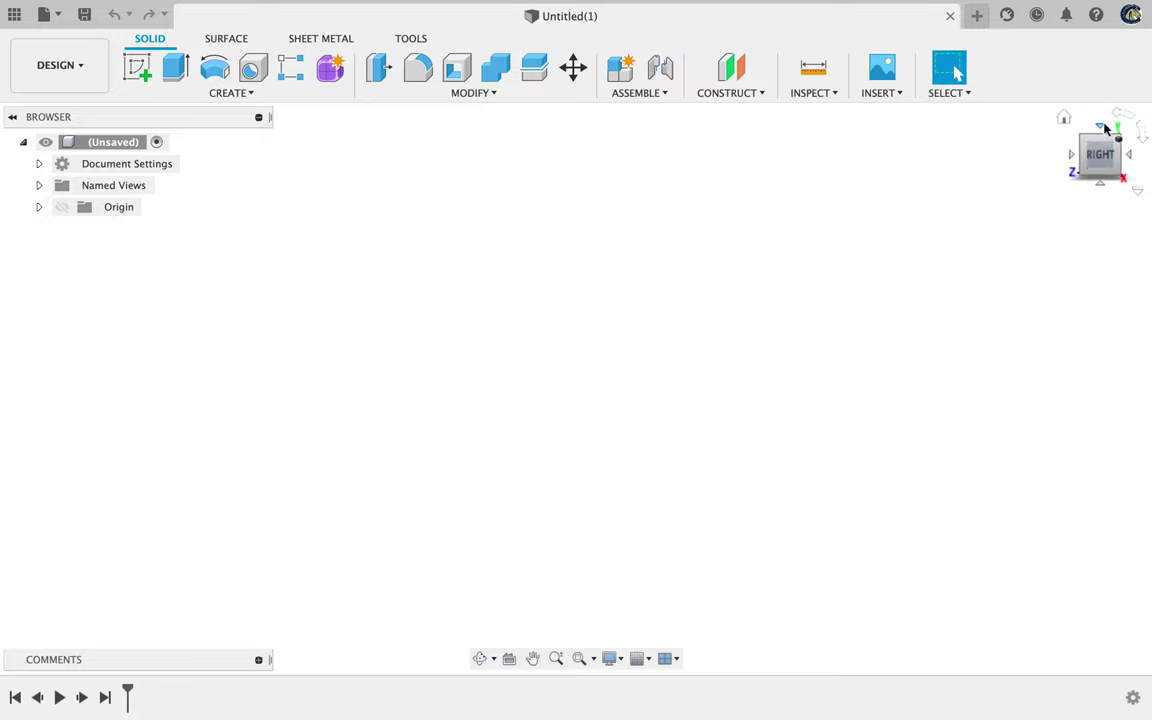
pyautogui.click(1102, 127)
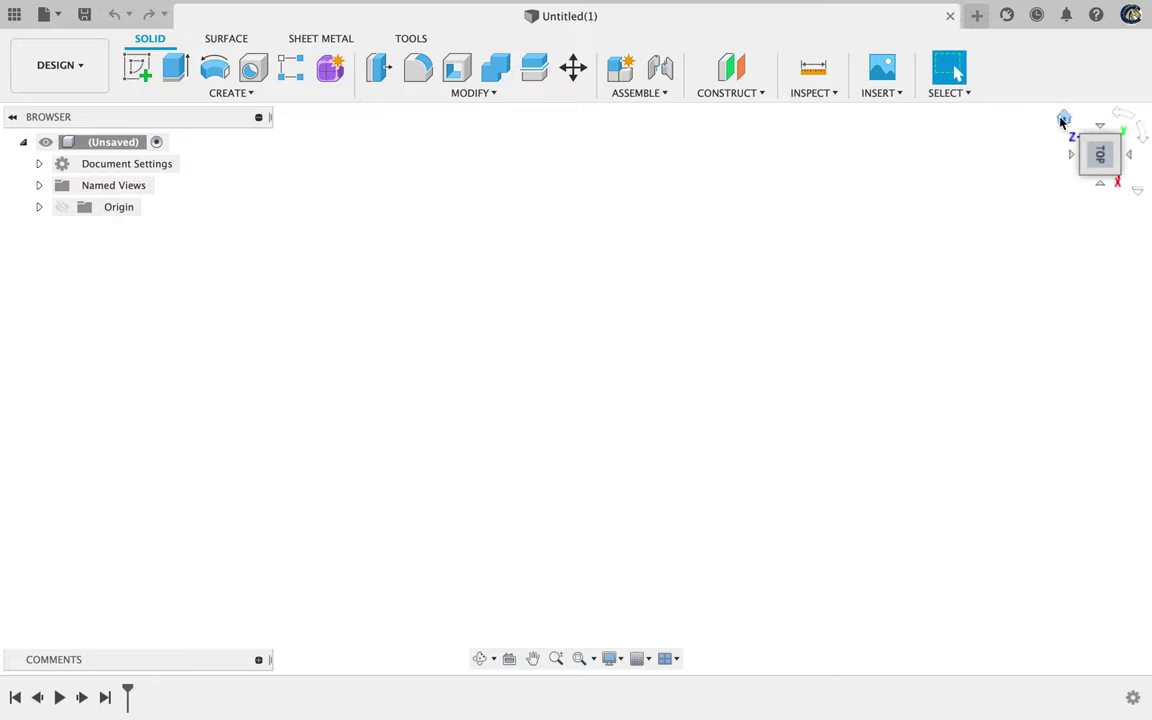
pyautogui.click(1064, 117)
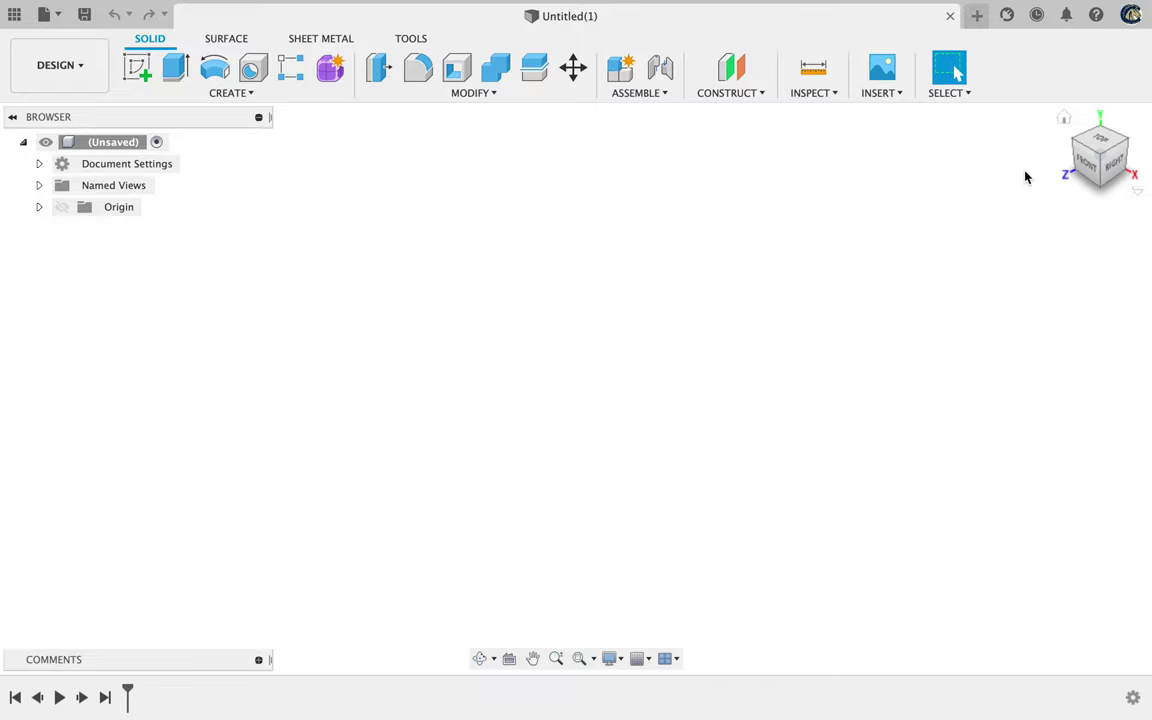
pyautogui.hotkey('ctrl', 'Right')
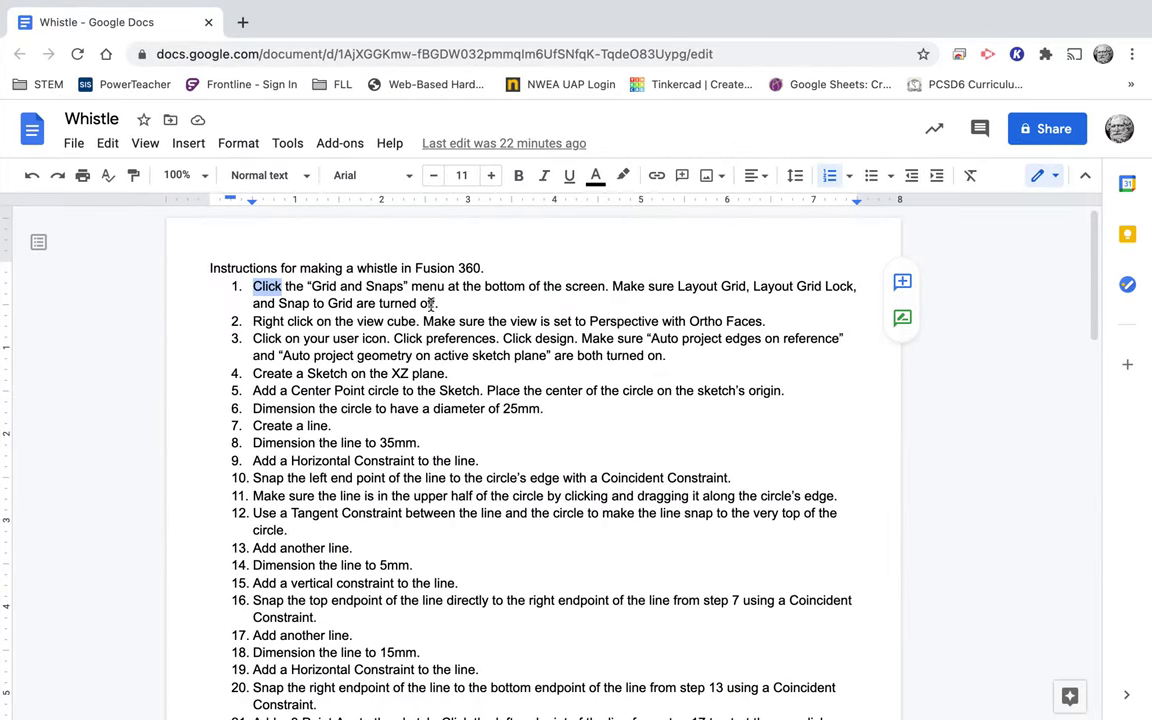
# Put the cursor at step 3 of the Whistle doc, then return to Fusion 360.
pyautogui.doubleClick(250, 338)
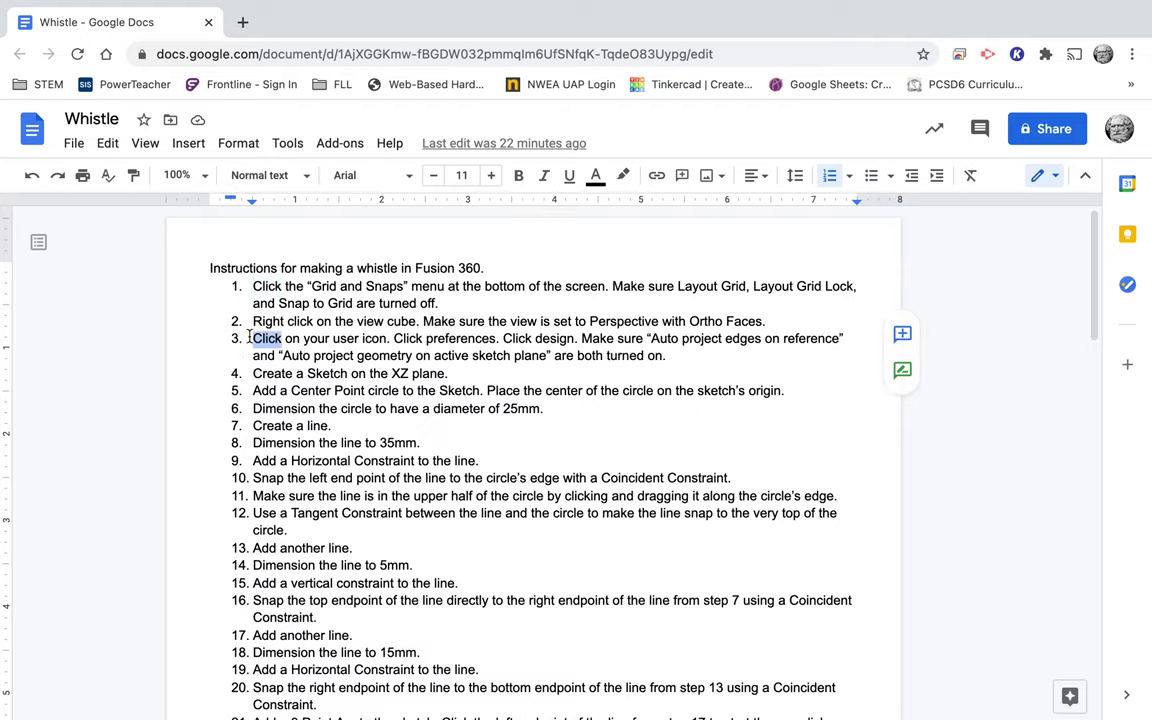
pyautogui.click(249, 338)
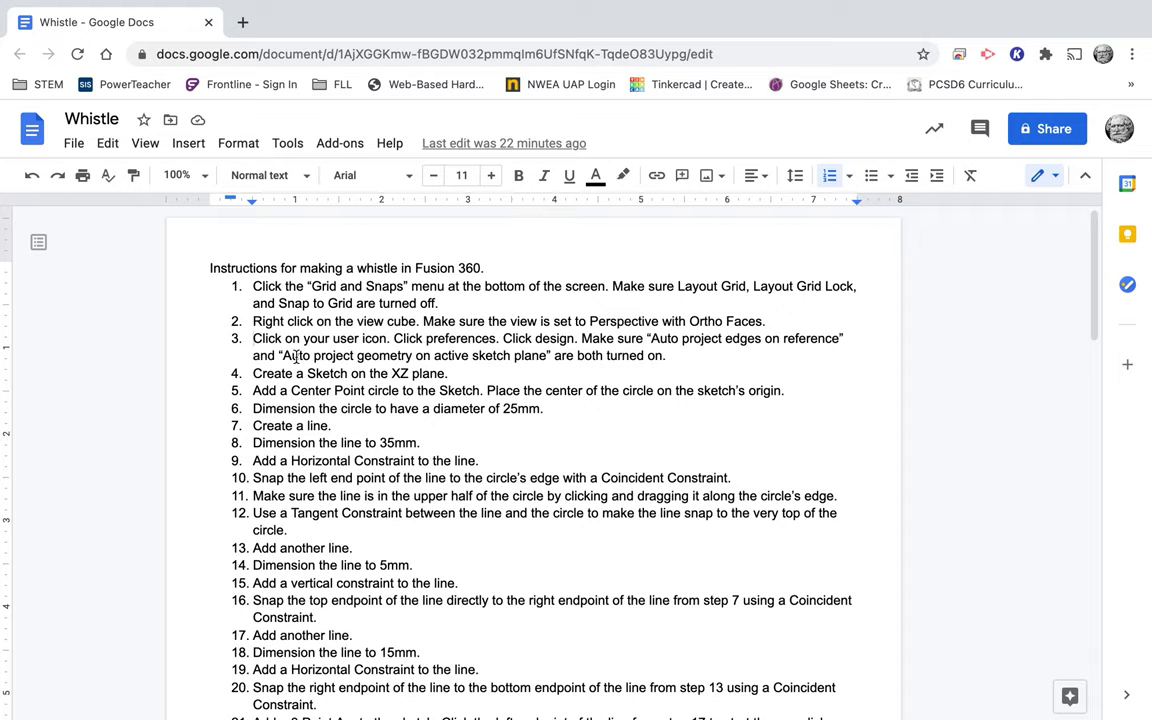
pyautogui.hotkey('ctrl', 'Left')
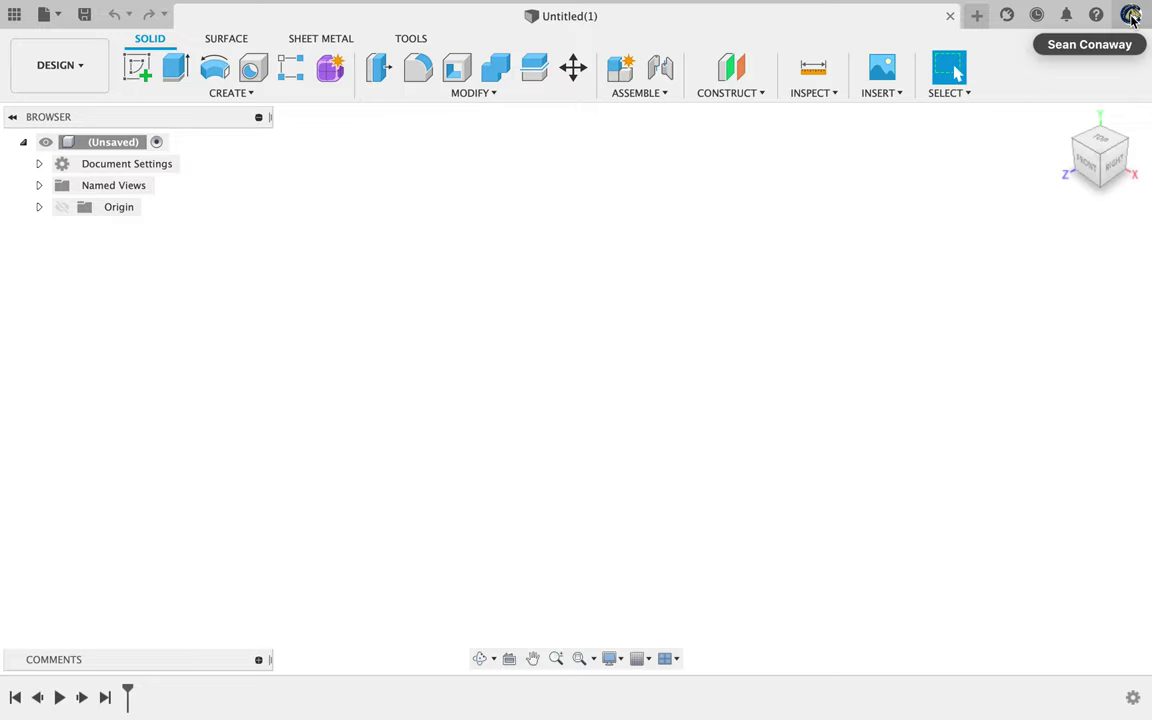
# Enable both Auto project options in the Design preferences and confirm with OK.
pyautogui.click(1131, 16)
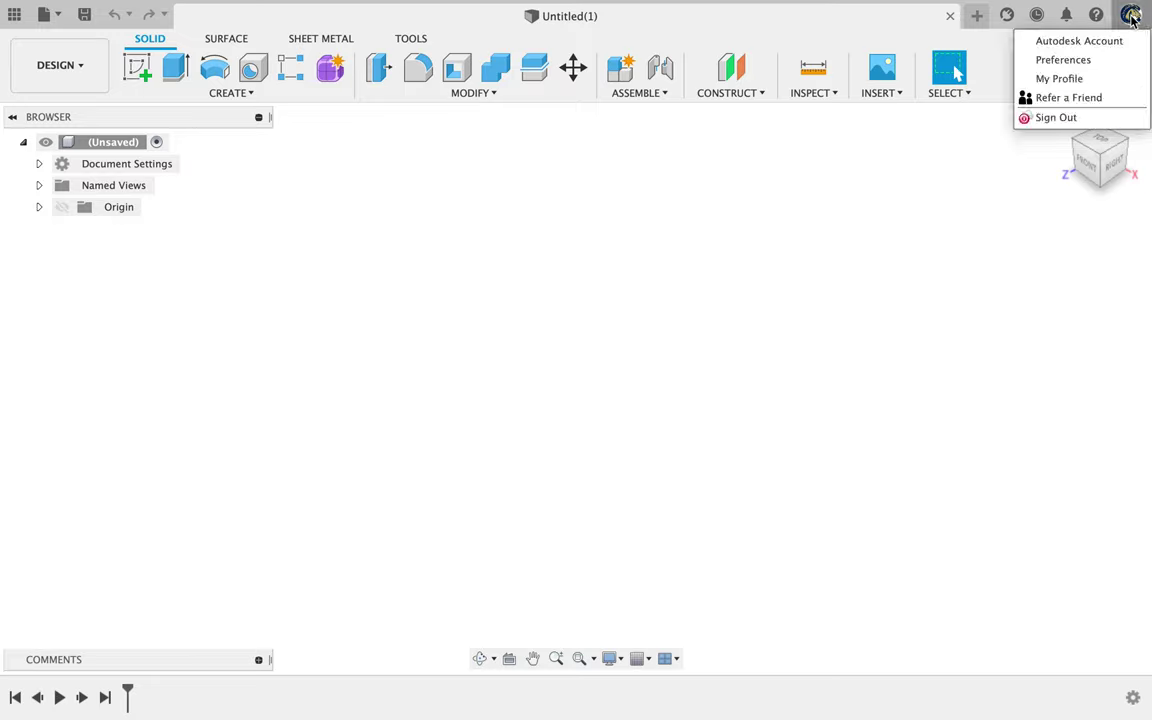
pyautogui.click(1075, 59)
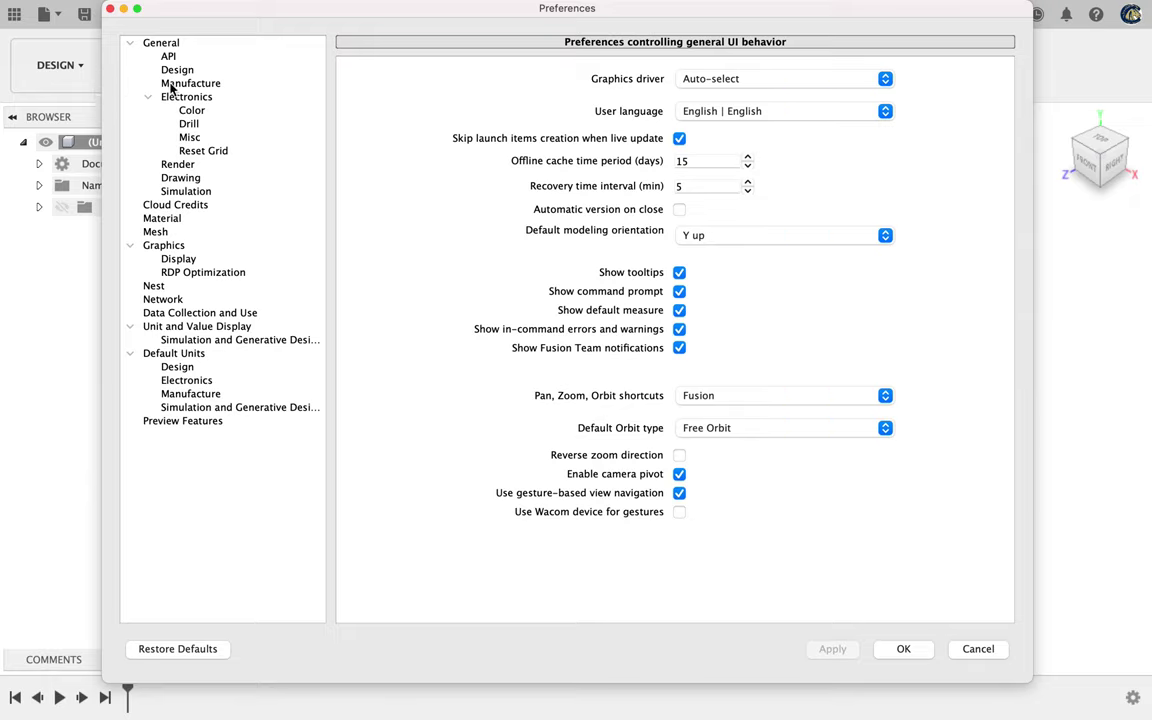
pyautogui.click(181, 72)
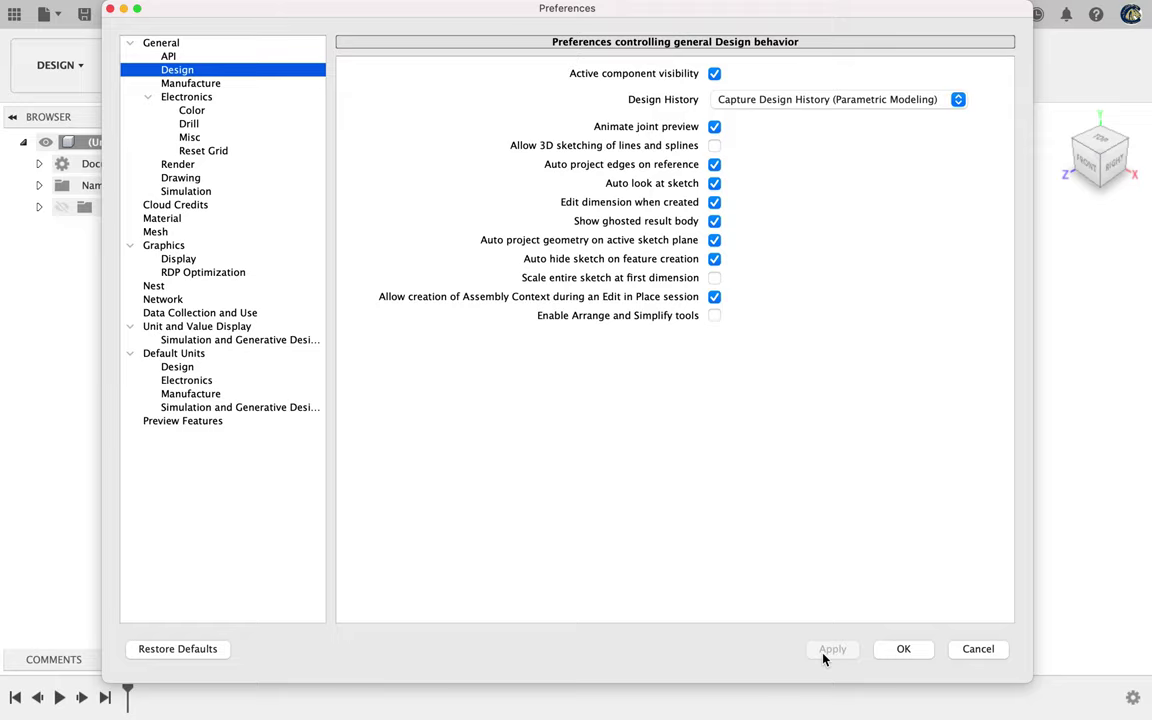
pyautogui.click(900, 649)
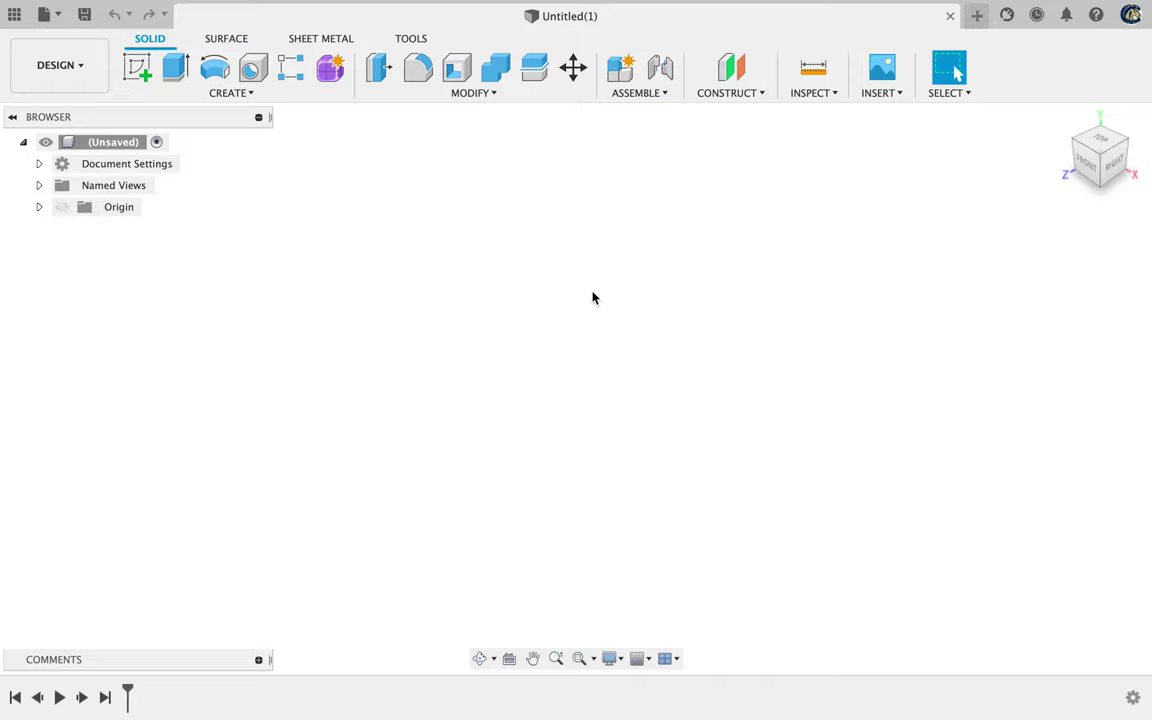
# Highlight step 4, creating a sketch on the XZ plane, then return to Fusion 360.
pyautogui.hotkey('ctrl', 'Right')
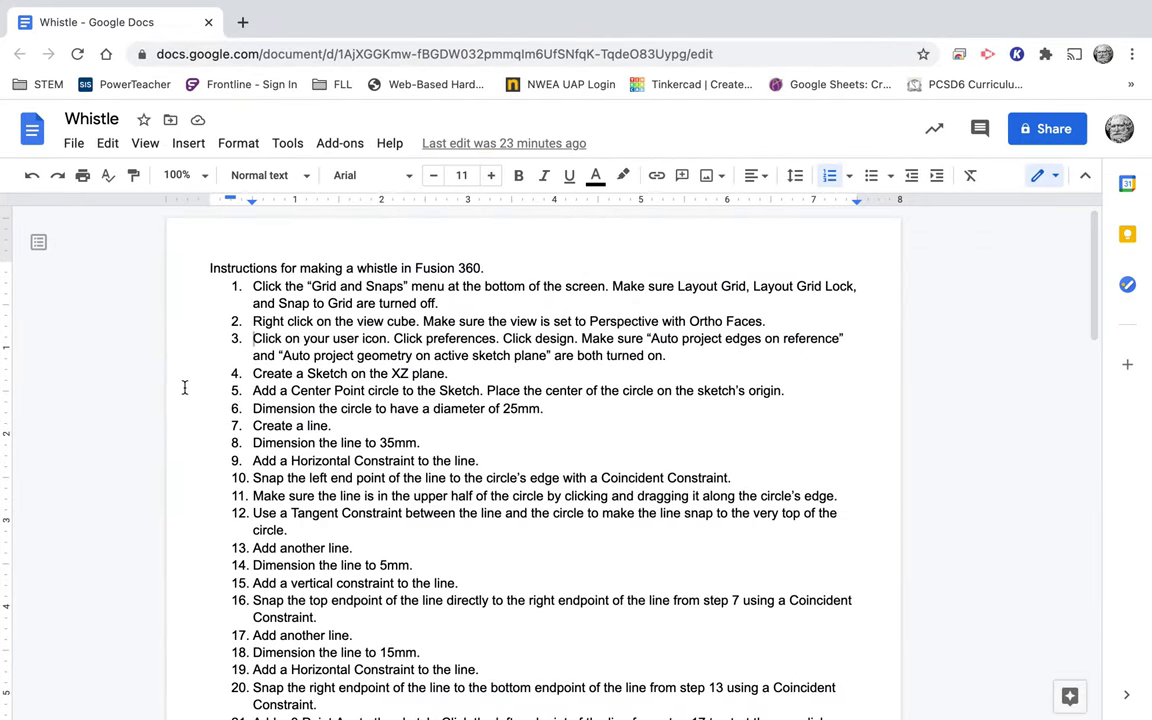
pyautogui.tripleClick(257, 375)
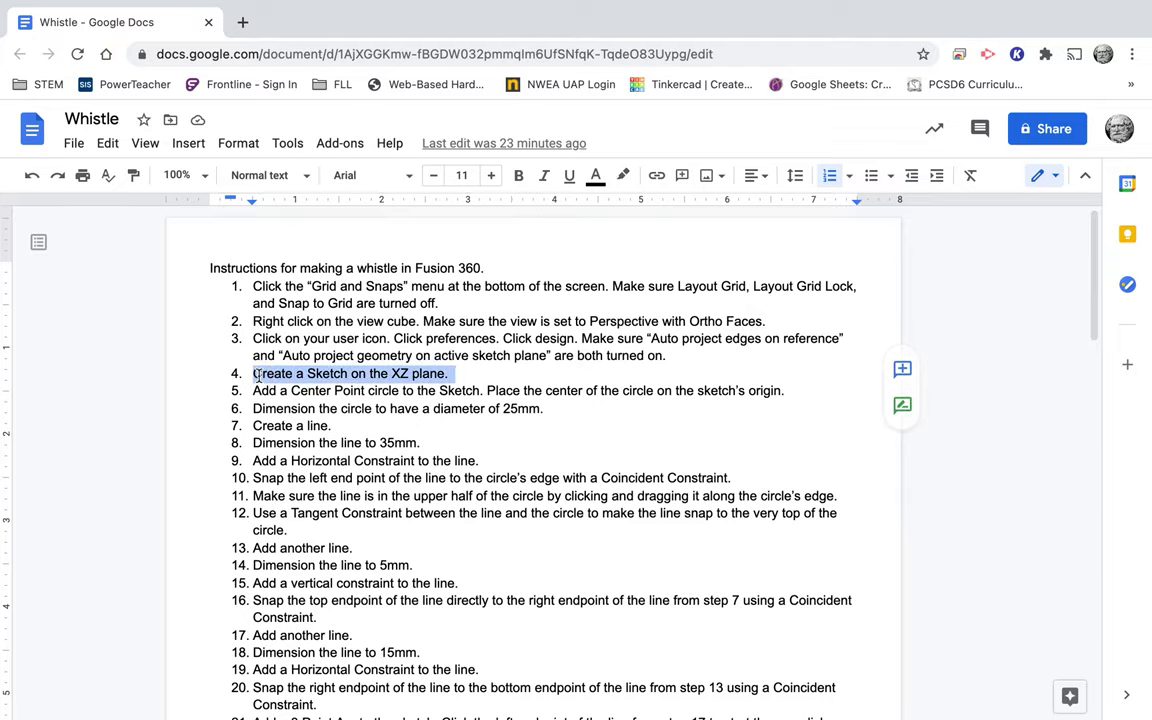
pyautogui.press('super+Tab')
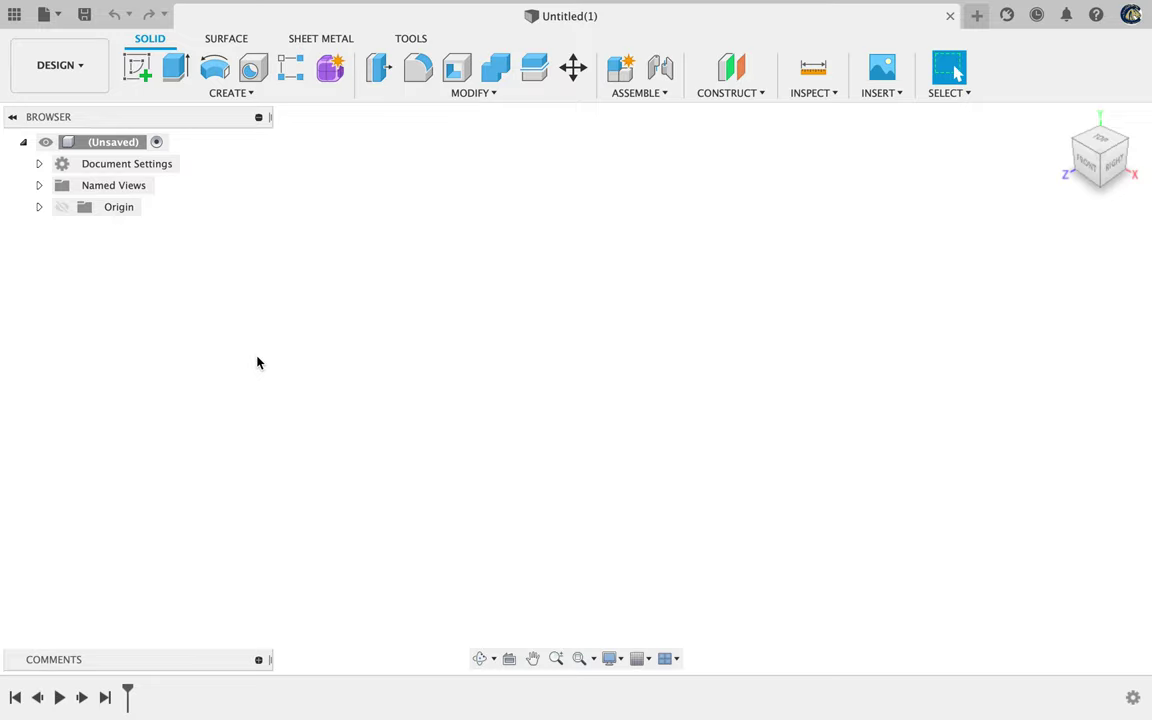
# Make the Origin item visible in the Browser and expand it to list its axes and planes.
pyautogui.click(63, 214)
pyautogui.click(98, 211)
pyautogui.click(58, 211)
pyautogui.click(61, 210)
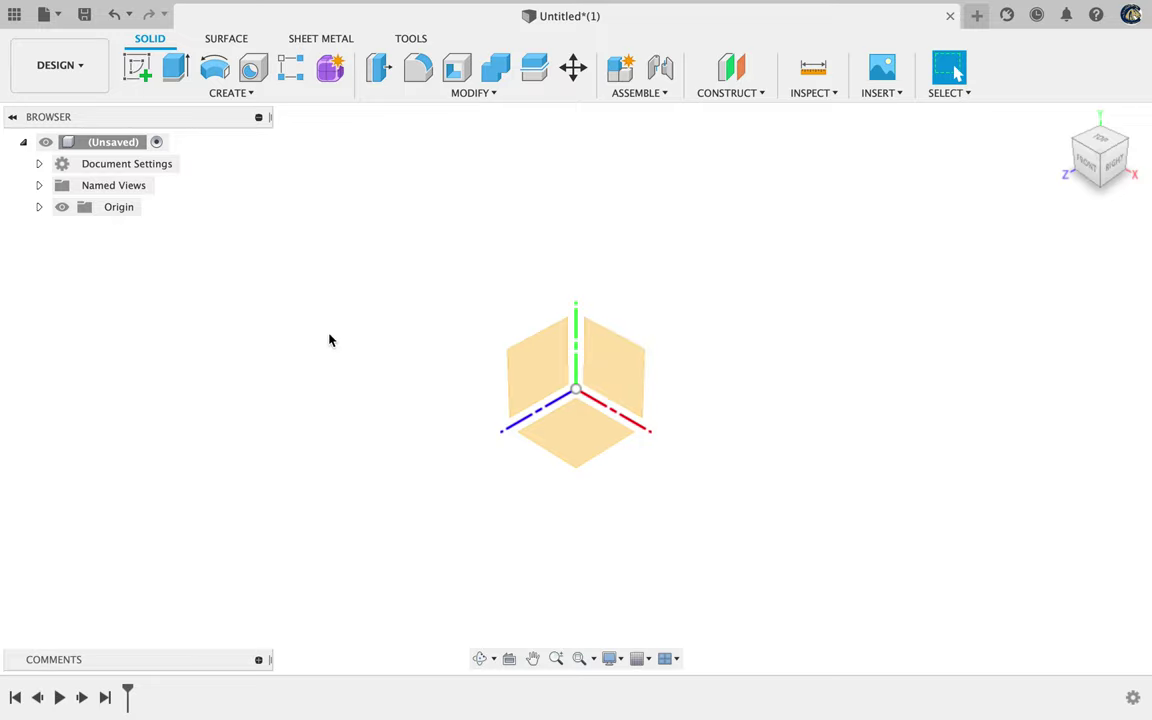
pyautogui.click(39, 207)
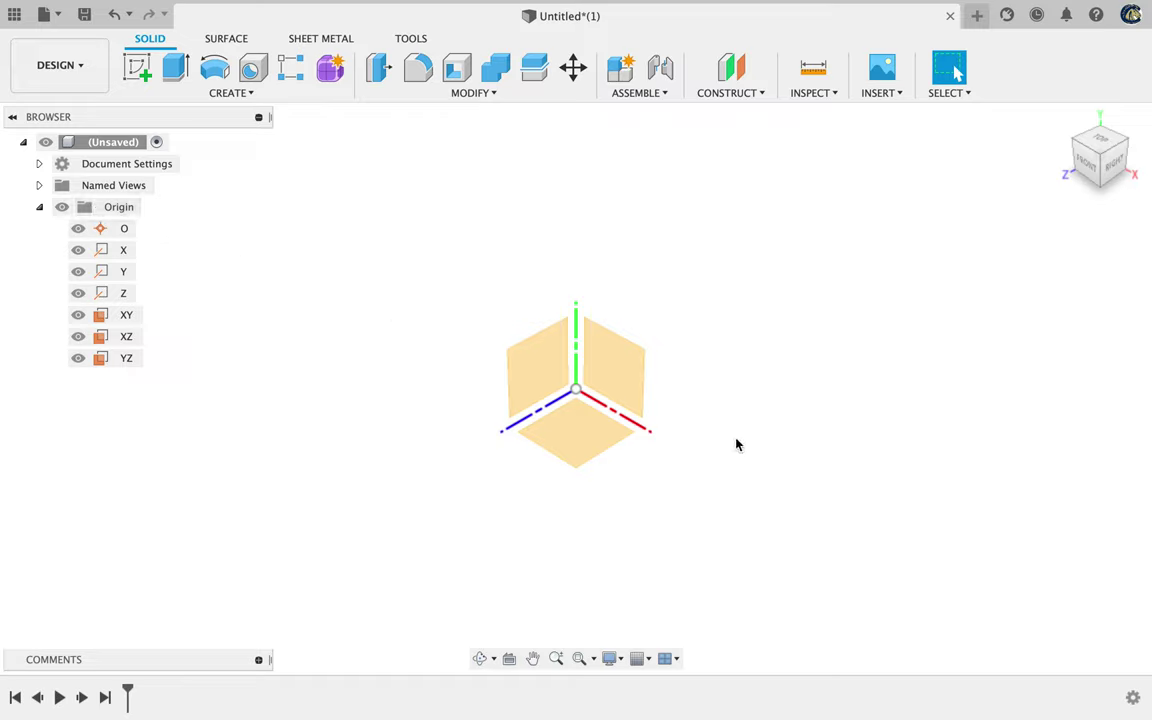
# Select the origin point, XY, XZ and YZ planes and X and Z axes in the canvas.
pyautogui.click(576, 392)
pyautogui.click(588, 385)
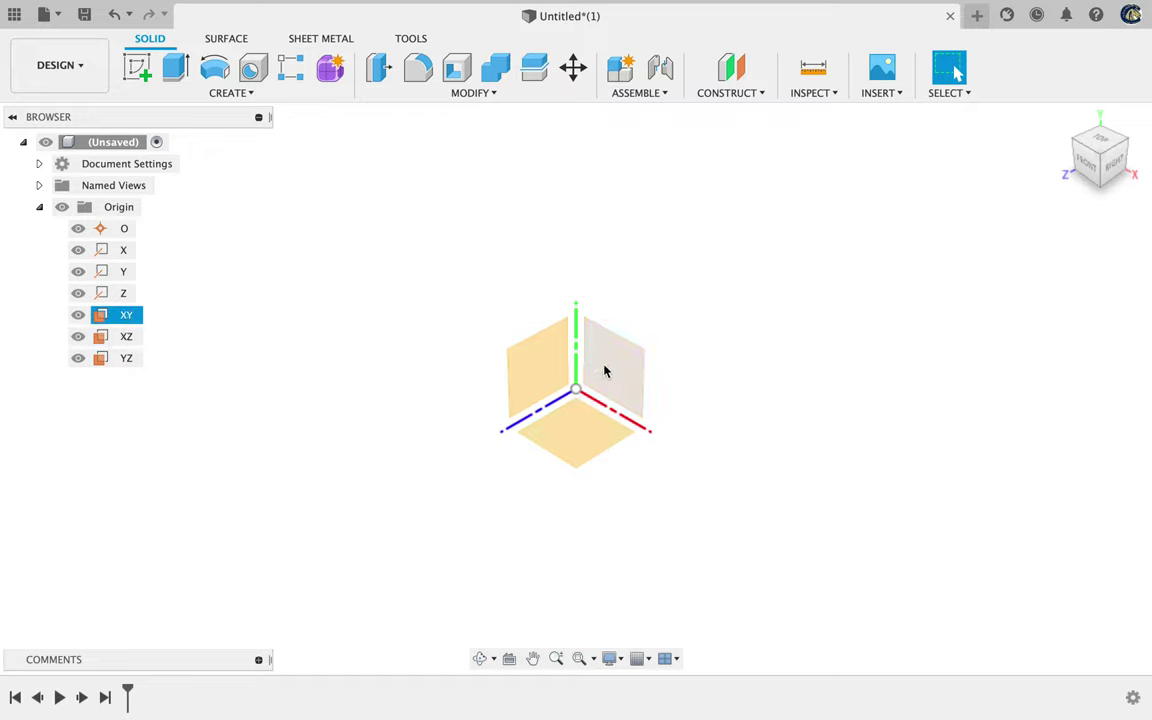
pyautogui.click(620, 418)
pyautogui.click(594, 457)
pyautogui.click(529, 419)
pyautogui.click(528, 412)
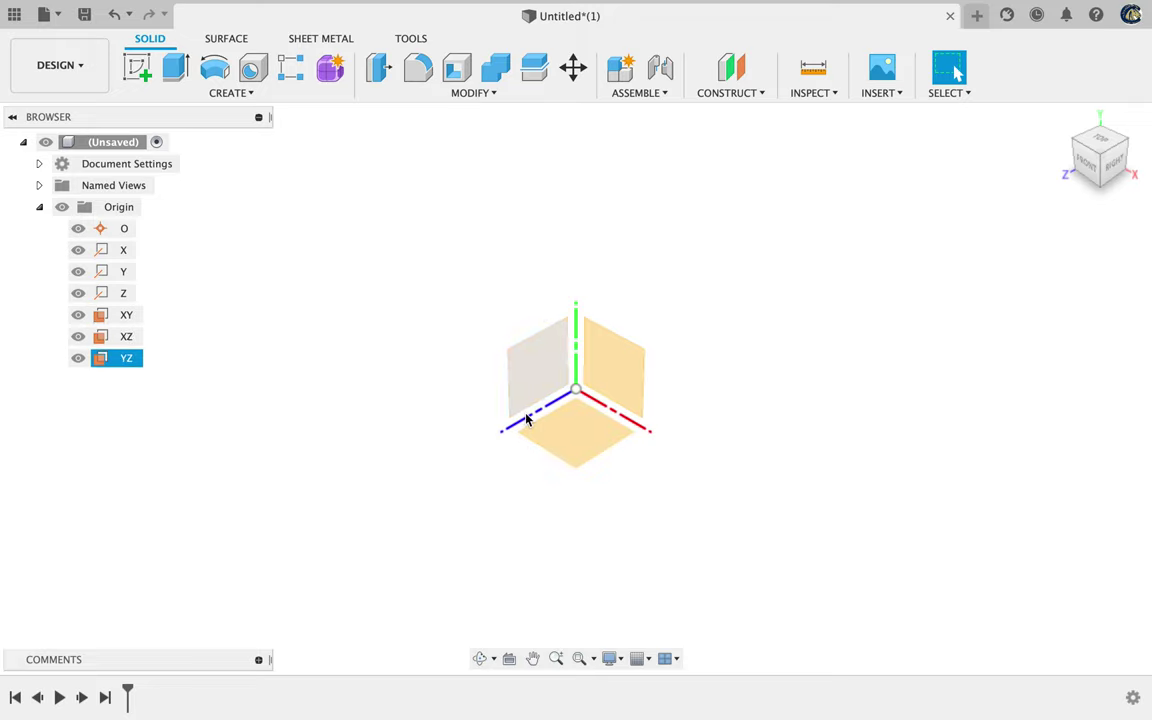
pyautogui.click(420, 390)
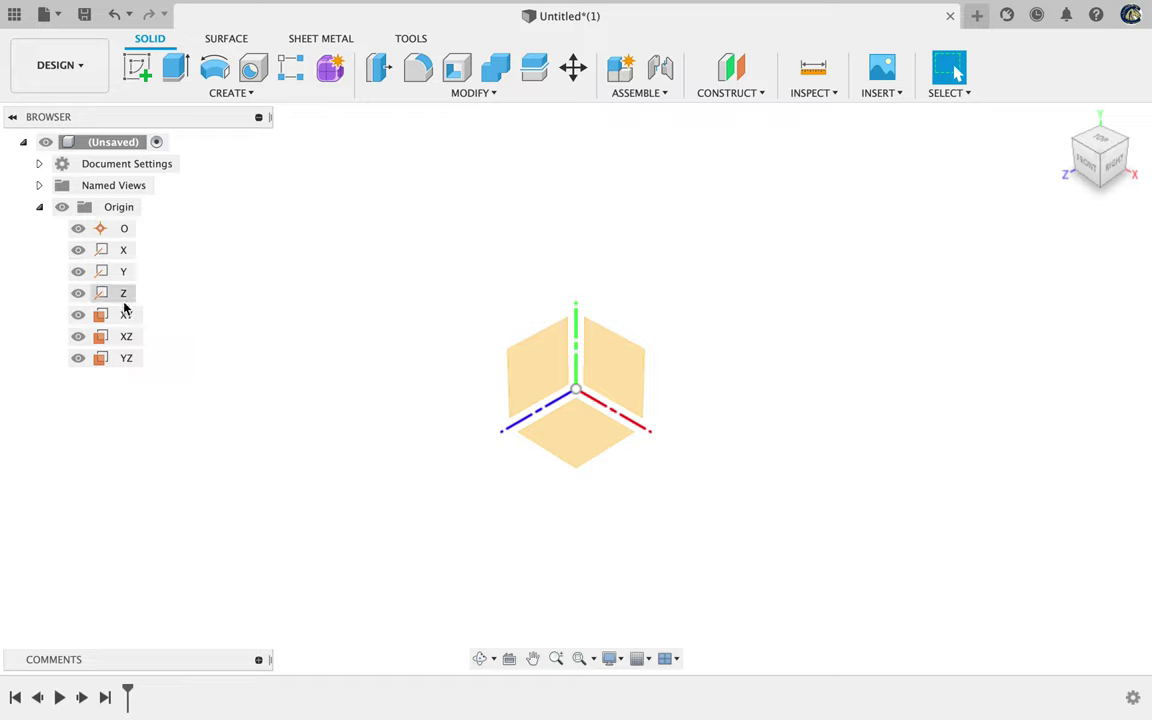
pyautogui.click(646, 390)
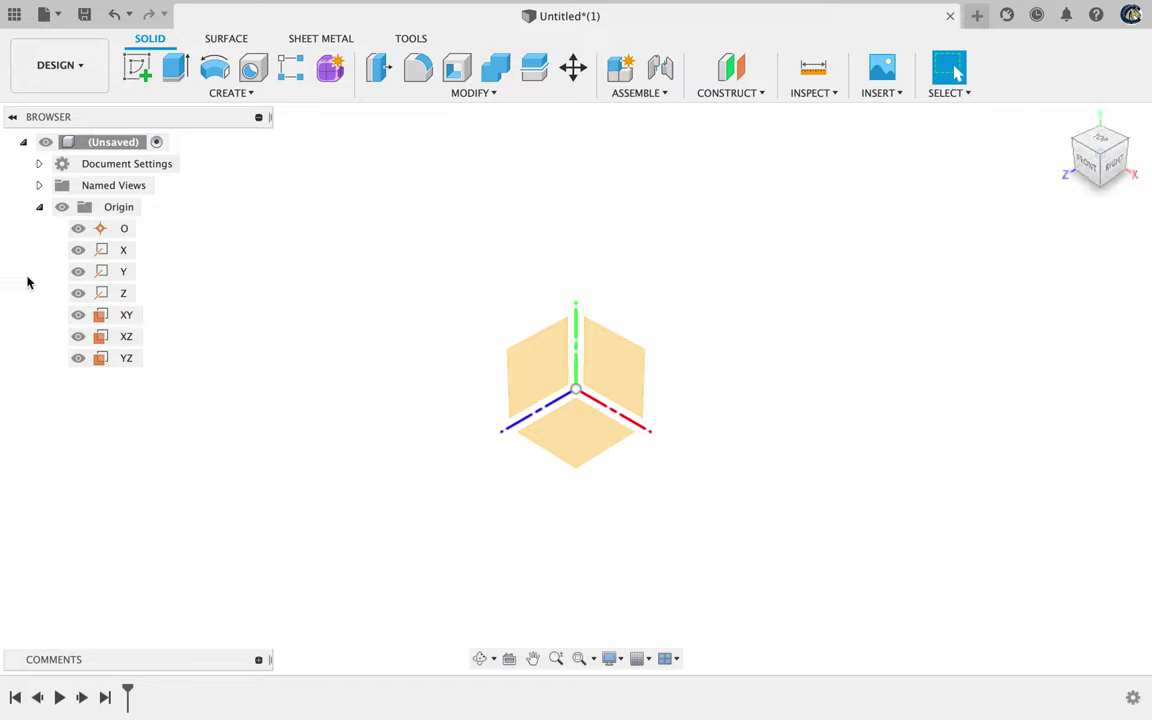
# Toggle the Y axis, Z axis and whole Origin visibility off and back on.
pyautogui.click(78, 272)
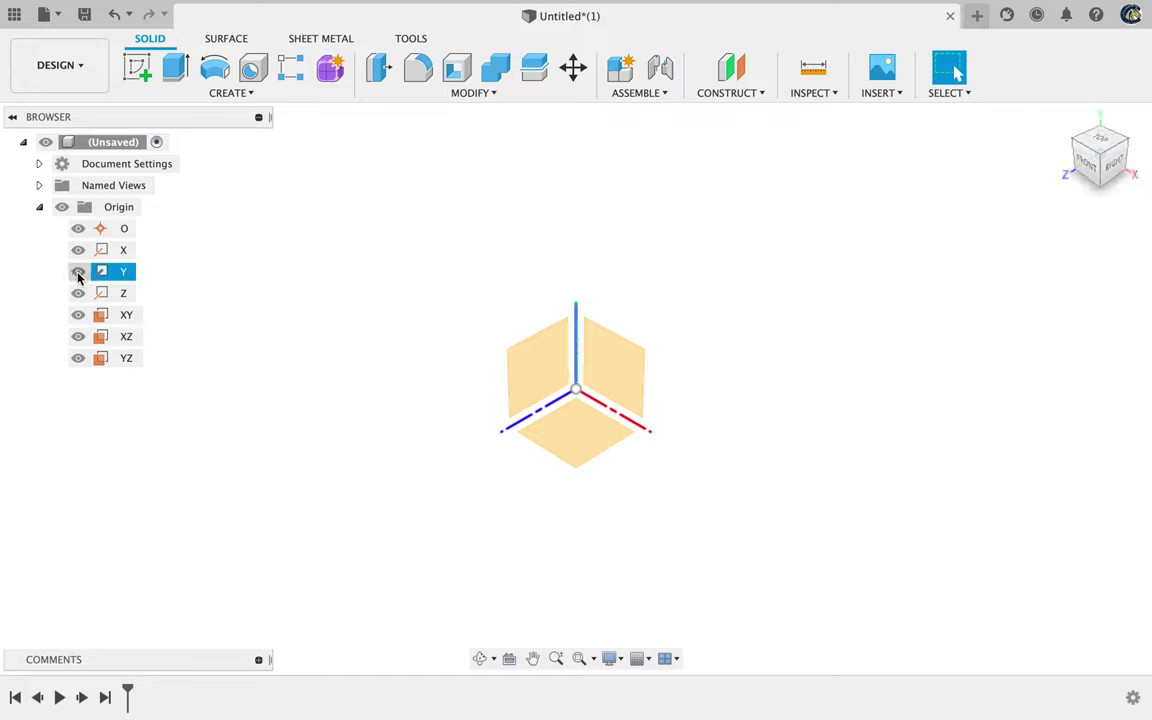
pyautogui.click(79, 272)
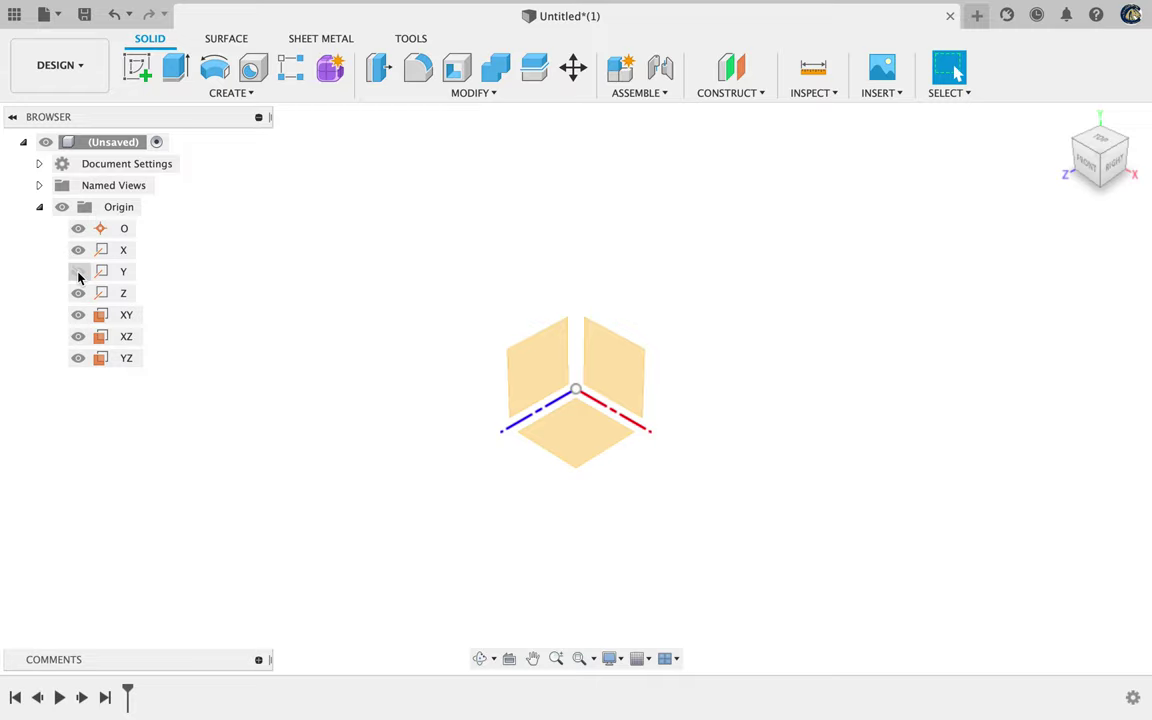
pyautogui.click(79, 272)
pyautogui.click(88, 273)
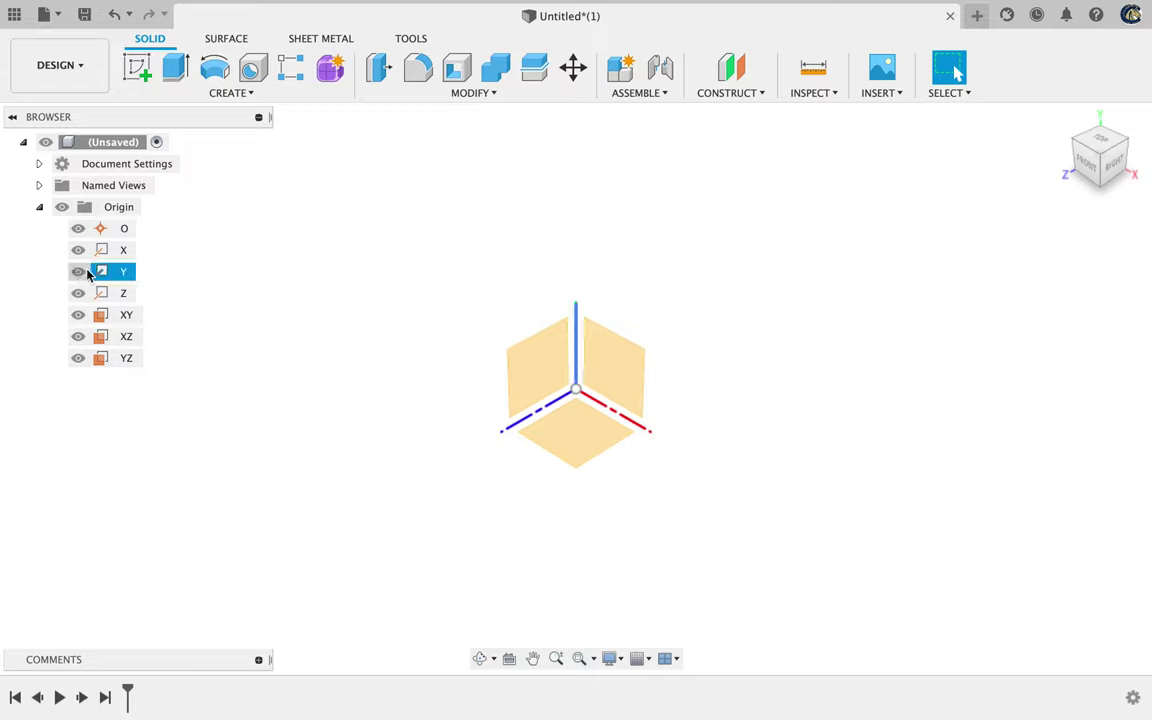
pyautogui.click(116, 272)
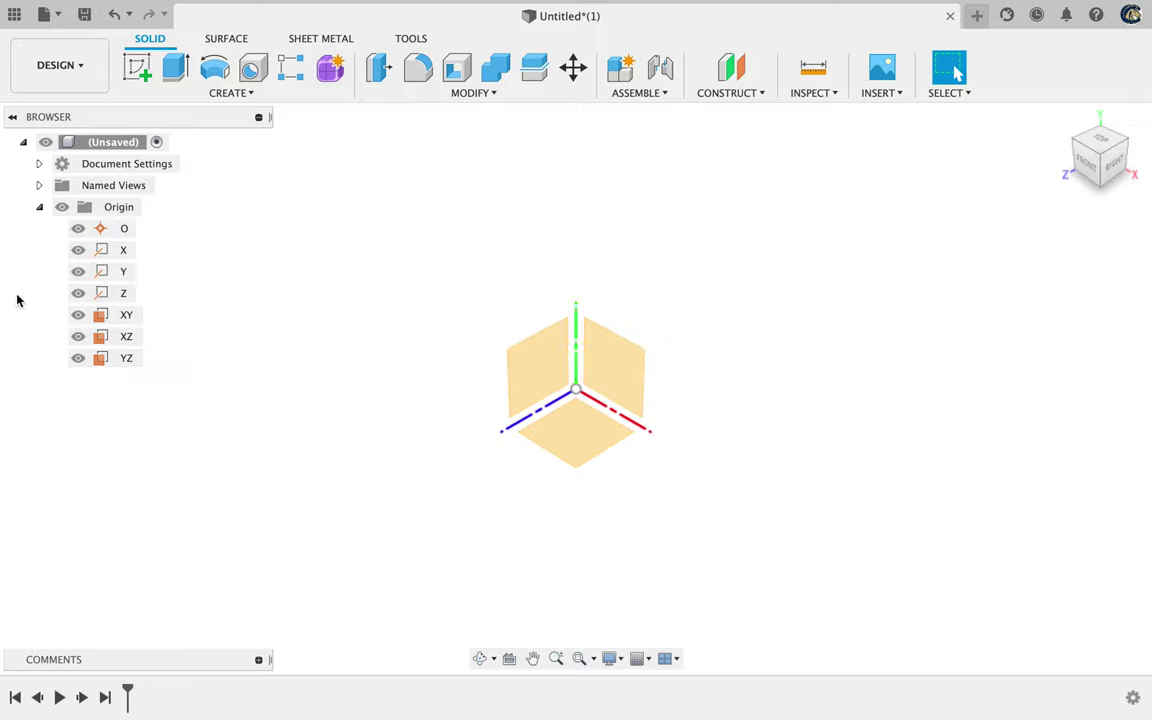
pyautogui.click(77, 268)
pyautogui.click(77, 268)
pyautogui.click(77, 292)
pyautogui.click(77, 292)
pyautogui.click(60, 208)
pyautogui.click(59, 210)
pyautogui.hotkey('ctrl', 'Right')
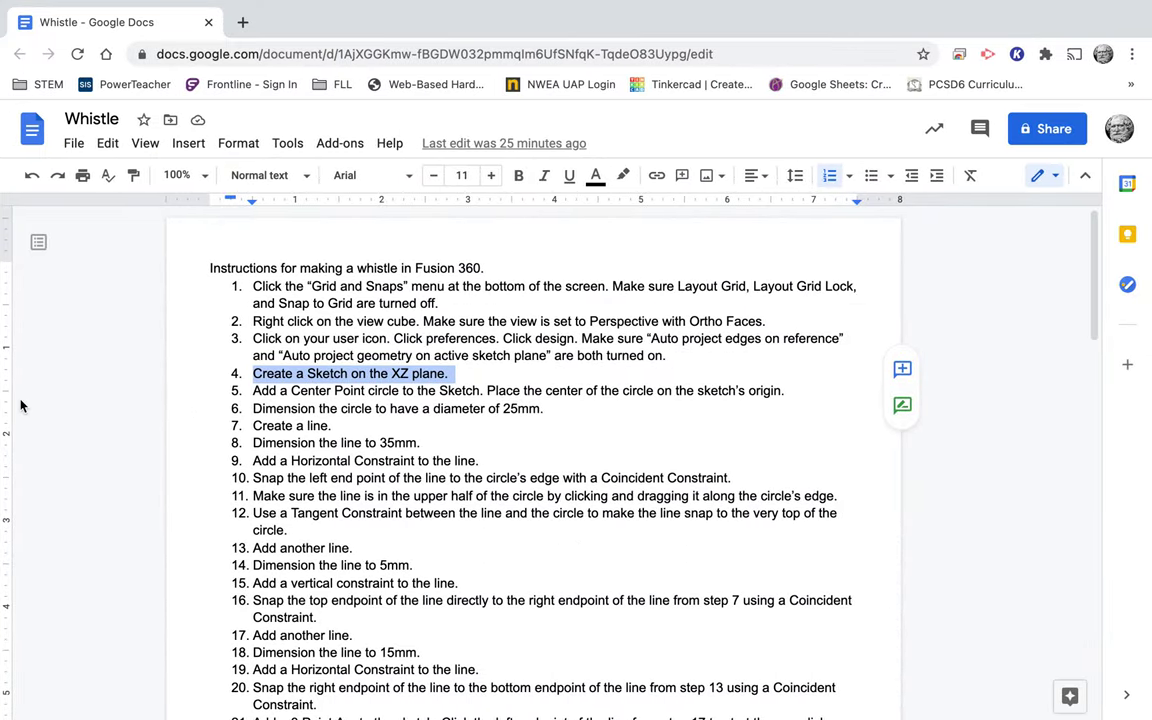
pyautogui.hotkey('ctrl', 'Left')
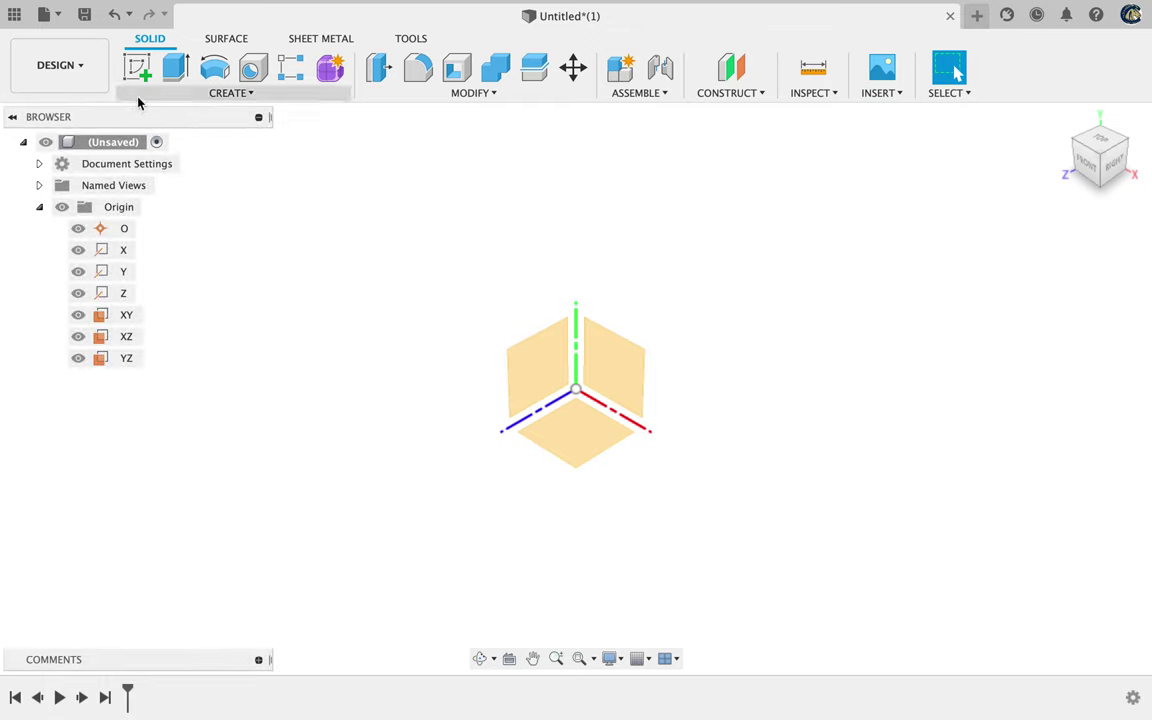
# Start a new sketch and place it on the XZ plane chosen from the Browser.
pyautogui.click(236, 93)
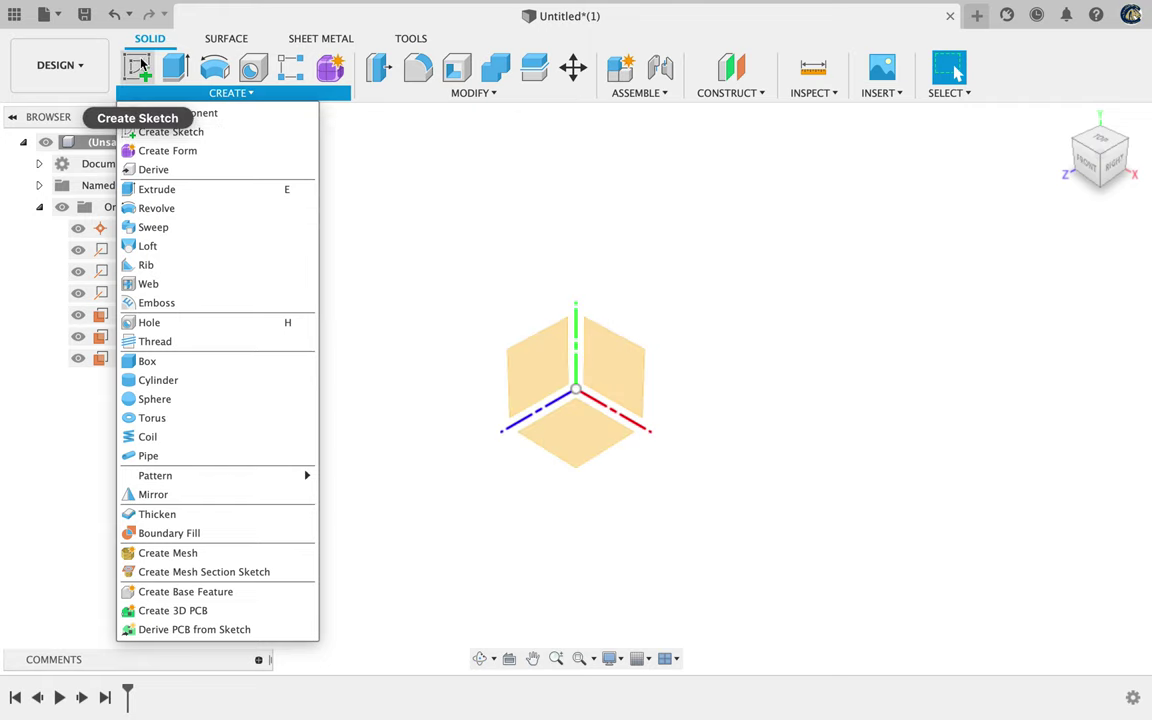
pyautogui.click(405, 188)
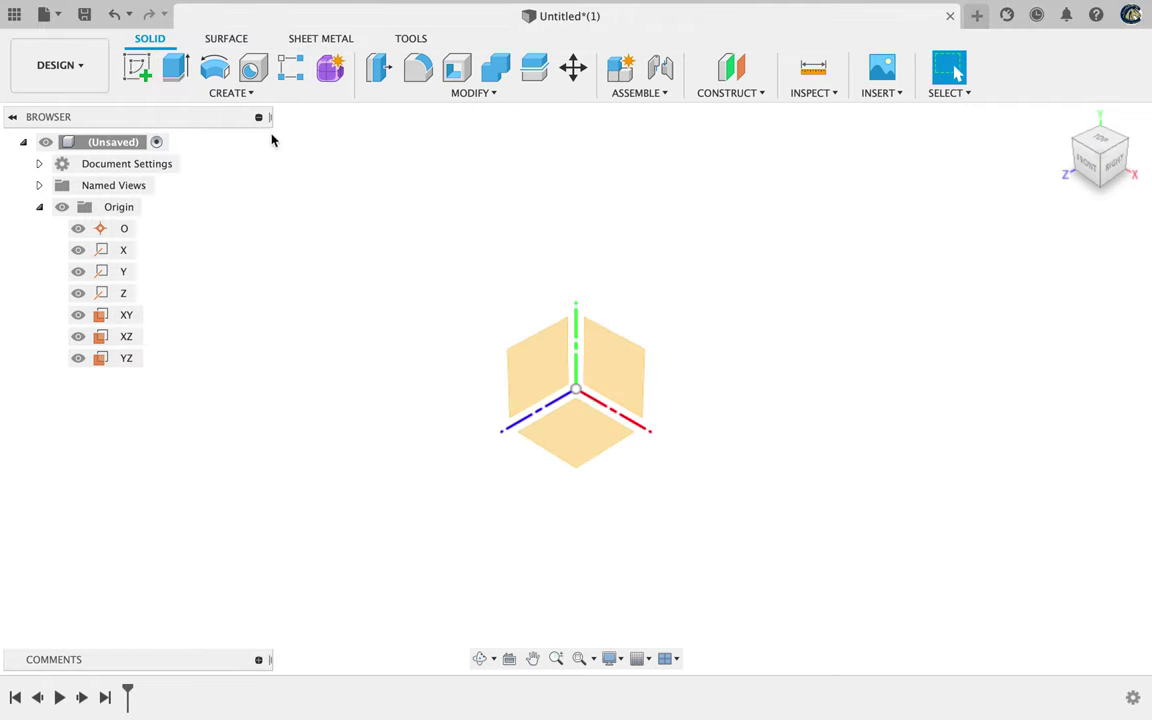
pyautogui.click(137, 68)
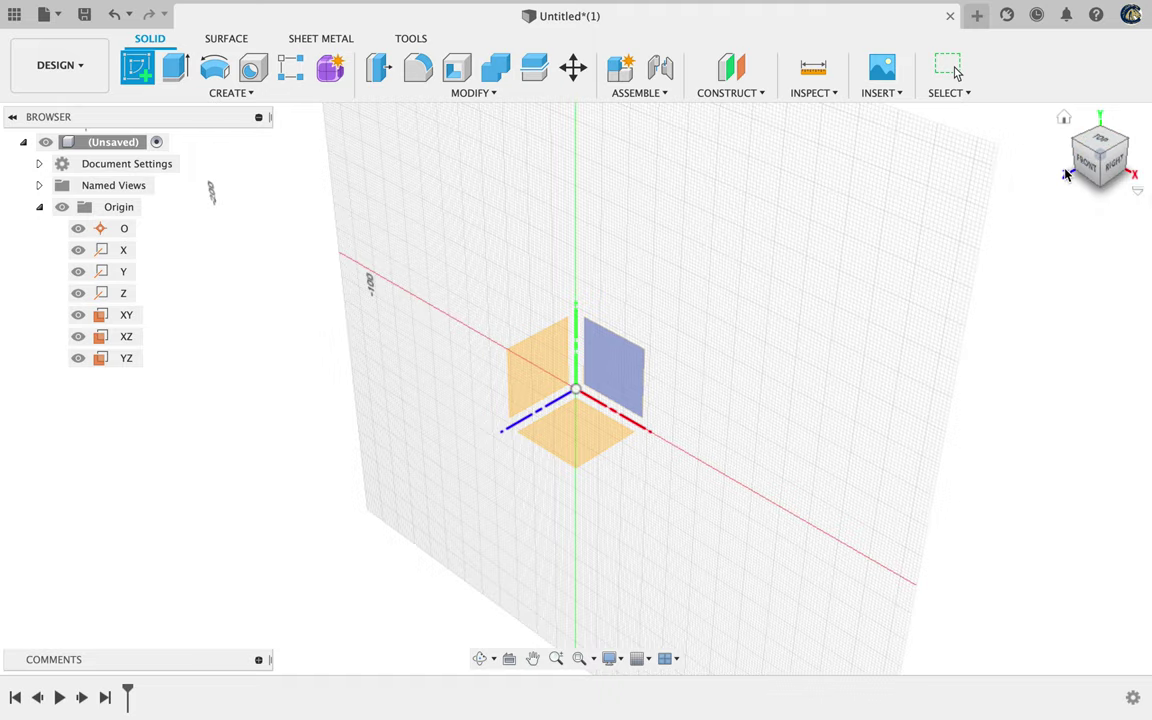
pyautogui.click(545, 440)
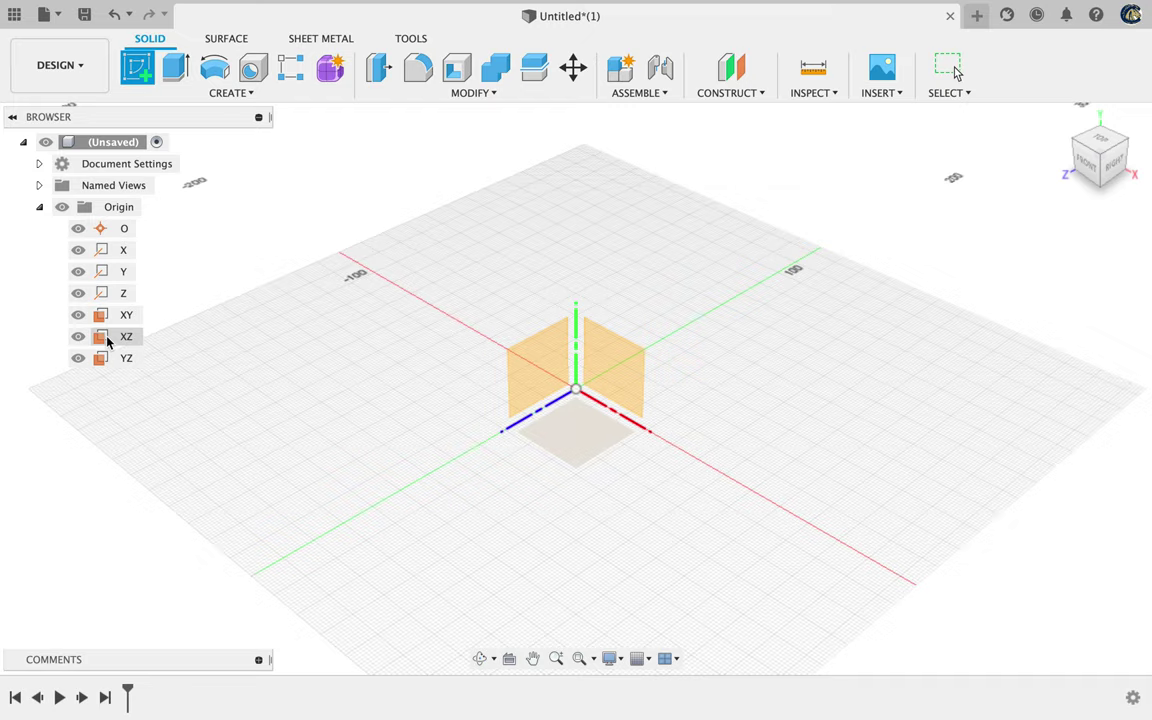
pyautogui.click(108, 340)
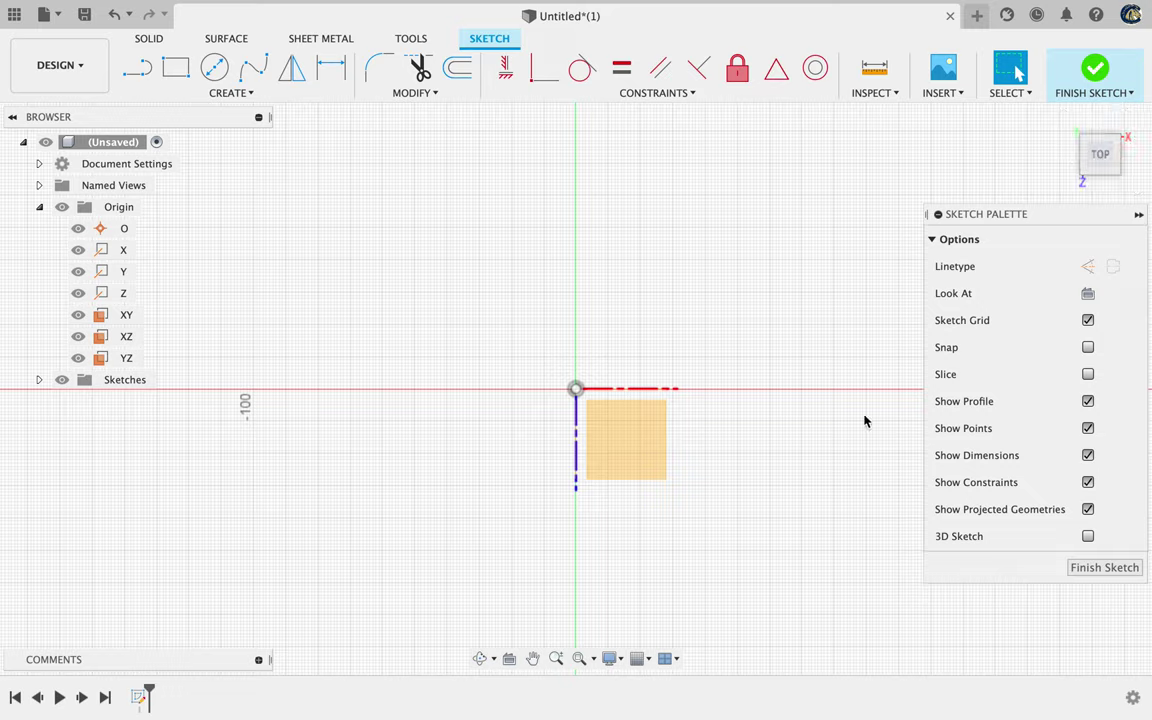
pyautogui.click(575, 387)
pyautogui.click(954, 293)
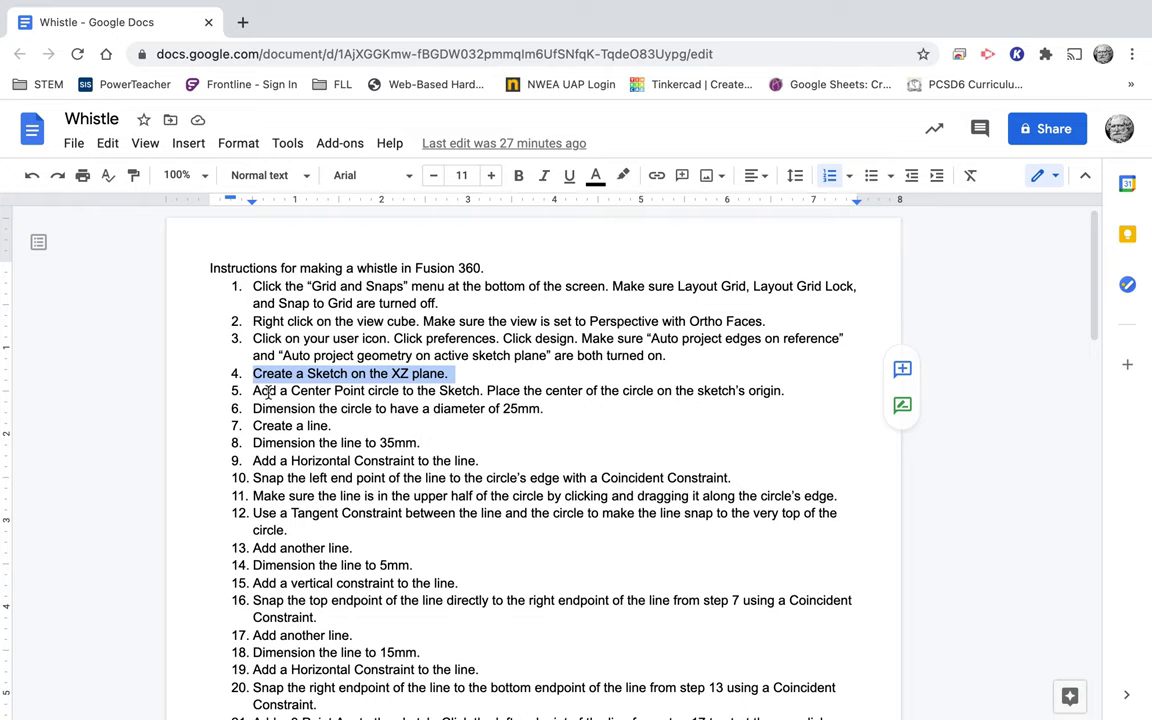
pyautogui.hotkey('ctrl', 'Left')
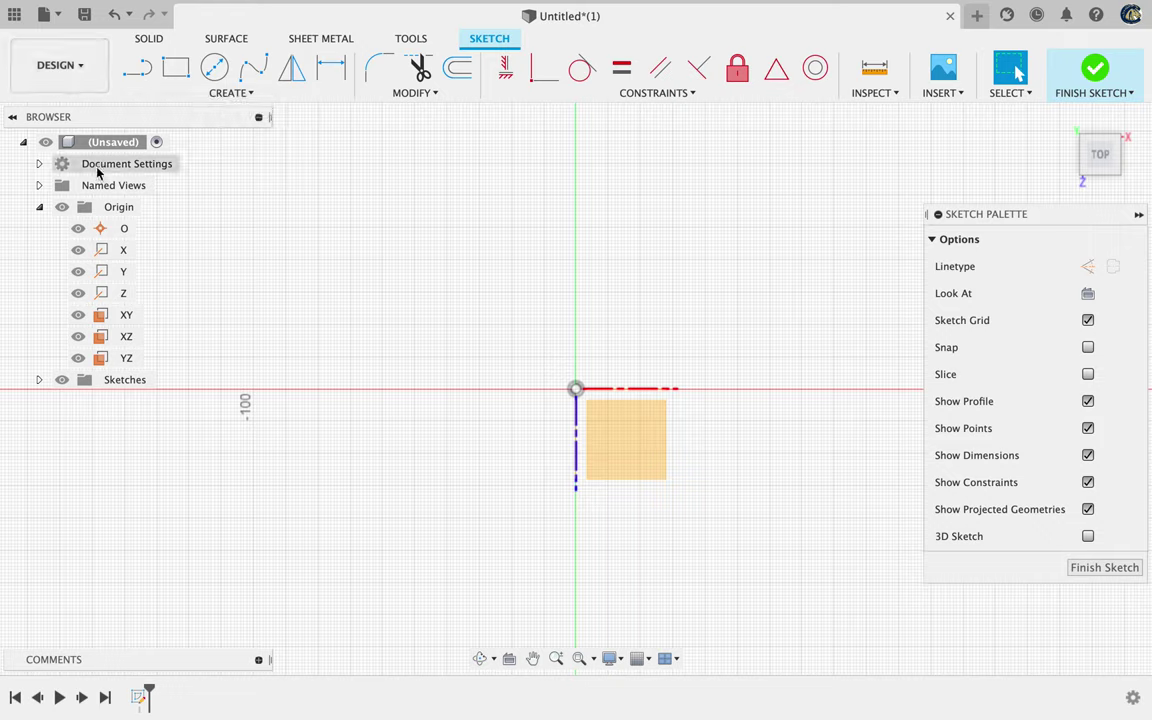
# Look over the Create menu's circle options and try the C circle shortcut several times.
pyautogui.click(224, 95)
pyautogui.moveTo(208, 152)
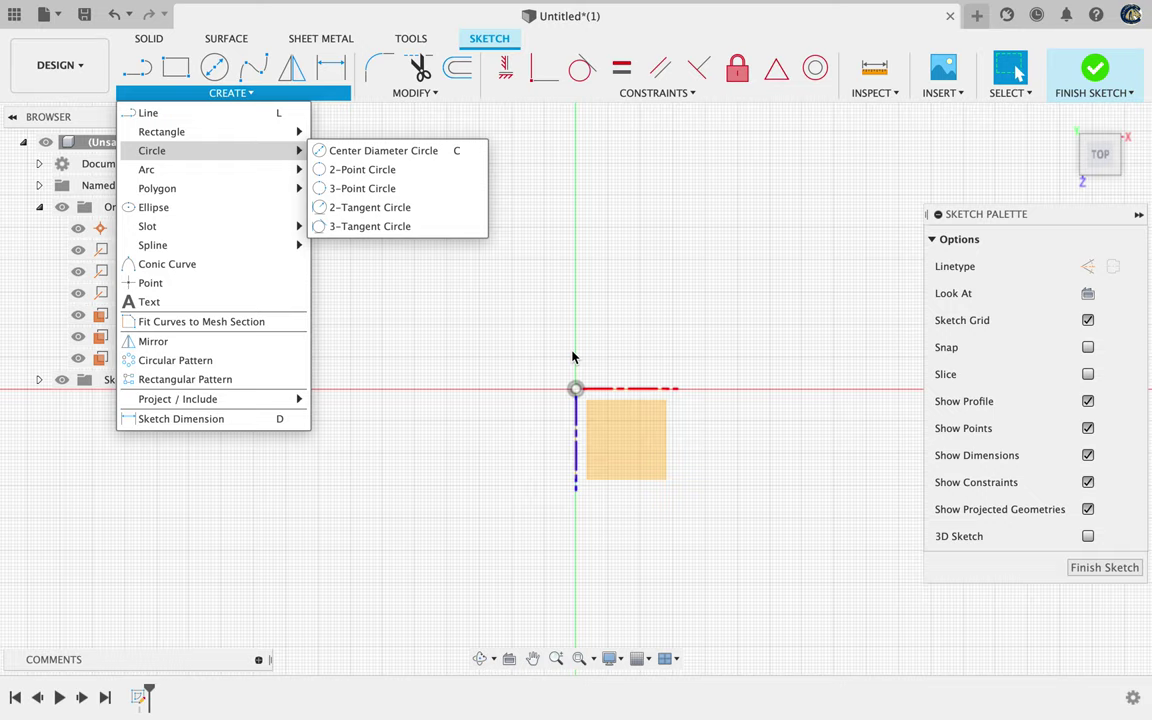
pyautogui.click(504, 324)
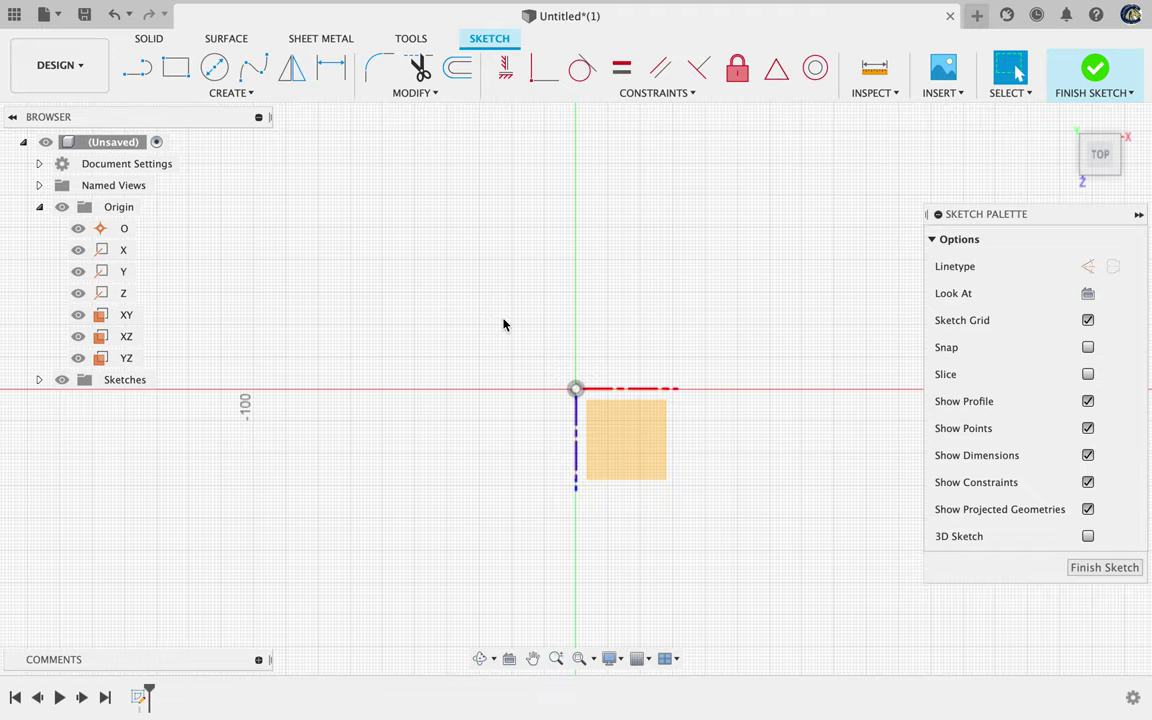
pyautogui.press('c')
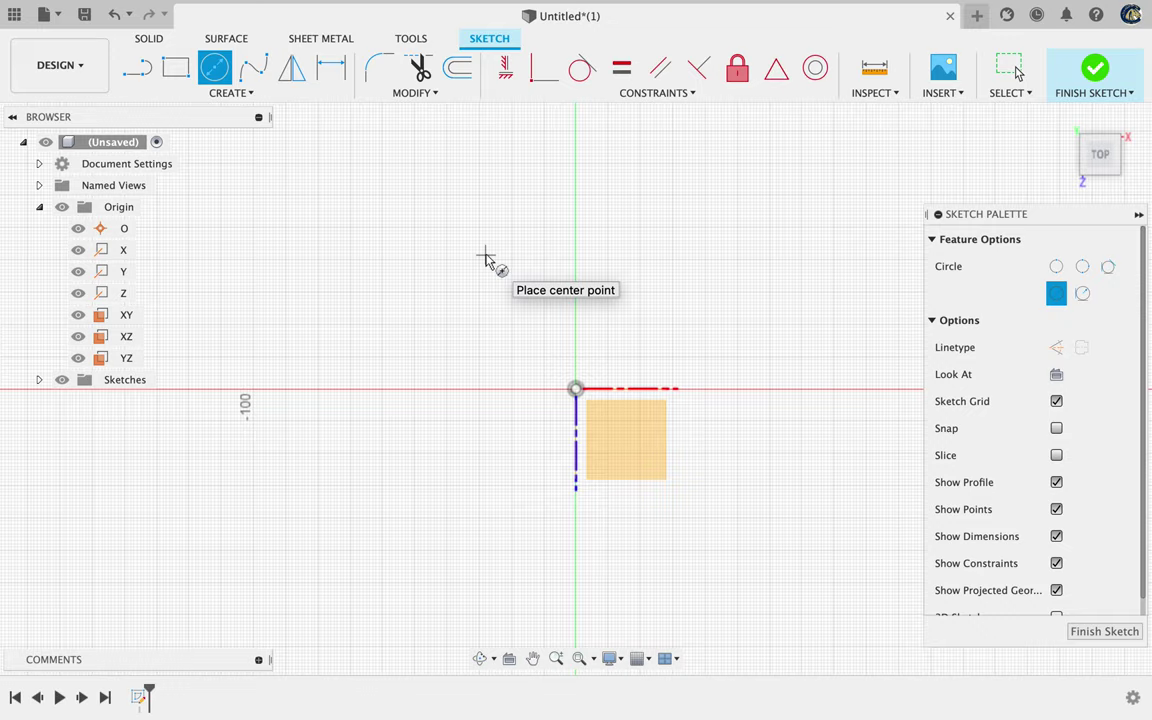
pyautogui.press('Escape')
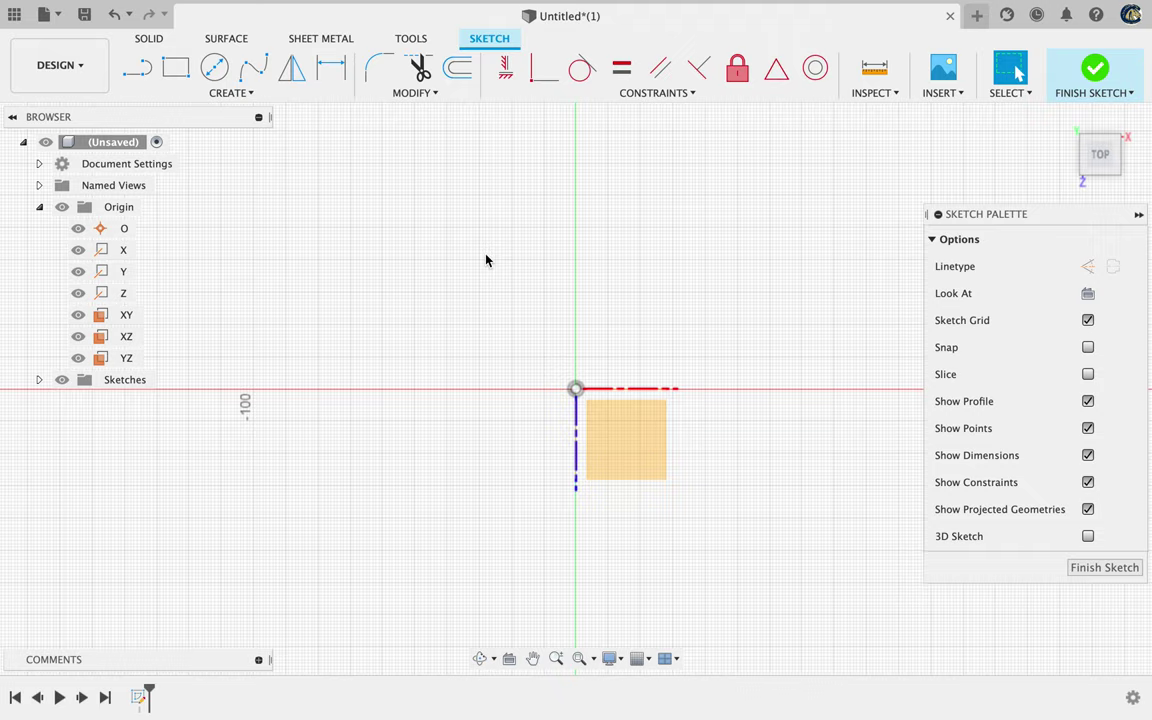
pyautogui.press('c')
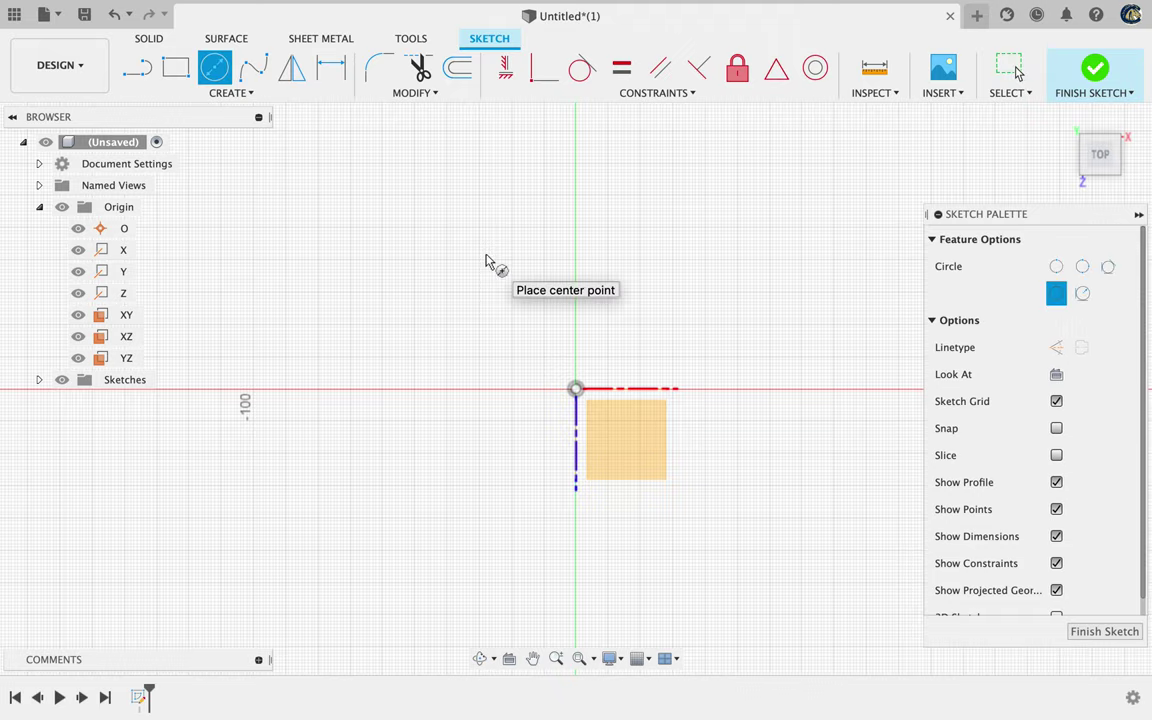
pyautogui.press('Escape')
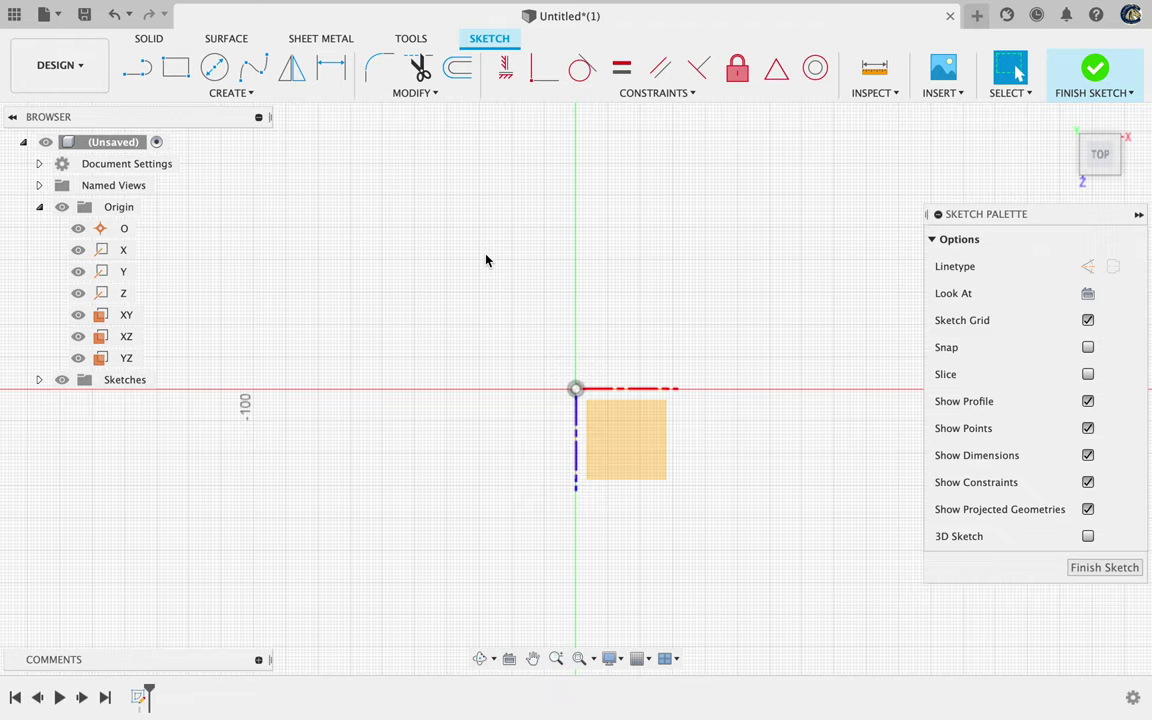
pyautogui.press('c')
pyautogui.press('Escape')
# Draw a center-diameter circle centred on the sketch origin, then return to the instructions.
pyautogui.press('c')
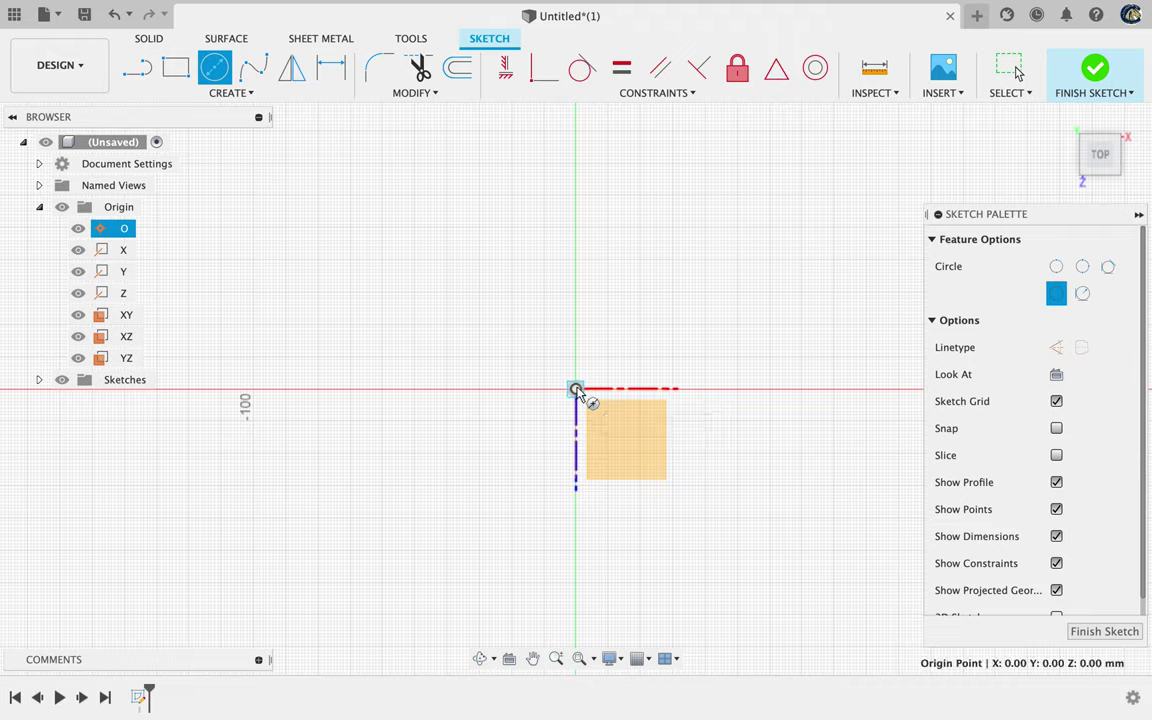
pyautogui.click(576, 389)
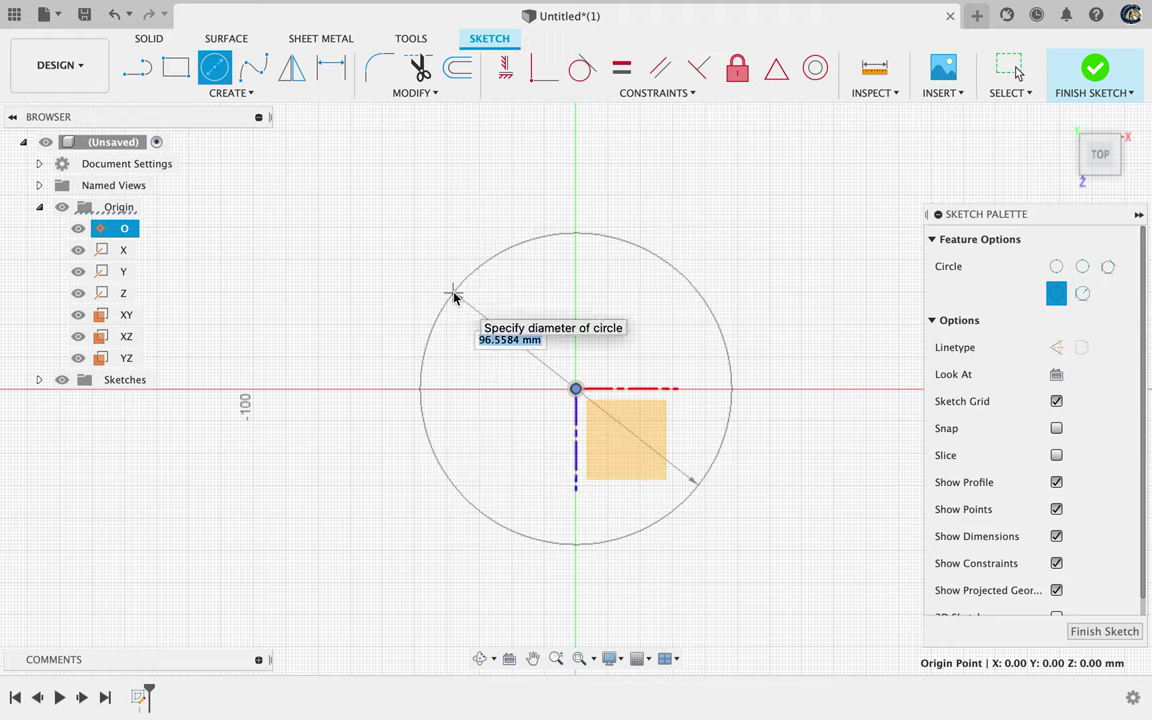
pyautogui.click(463, 292)
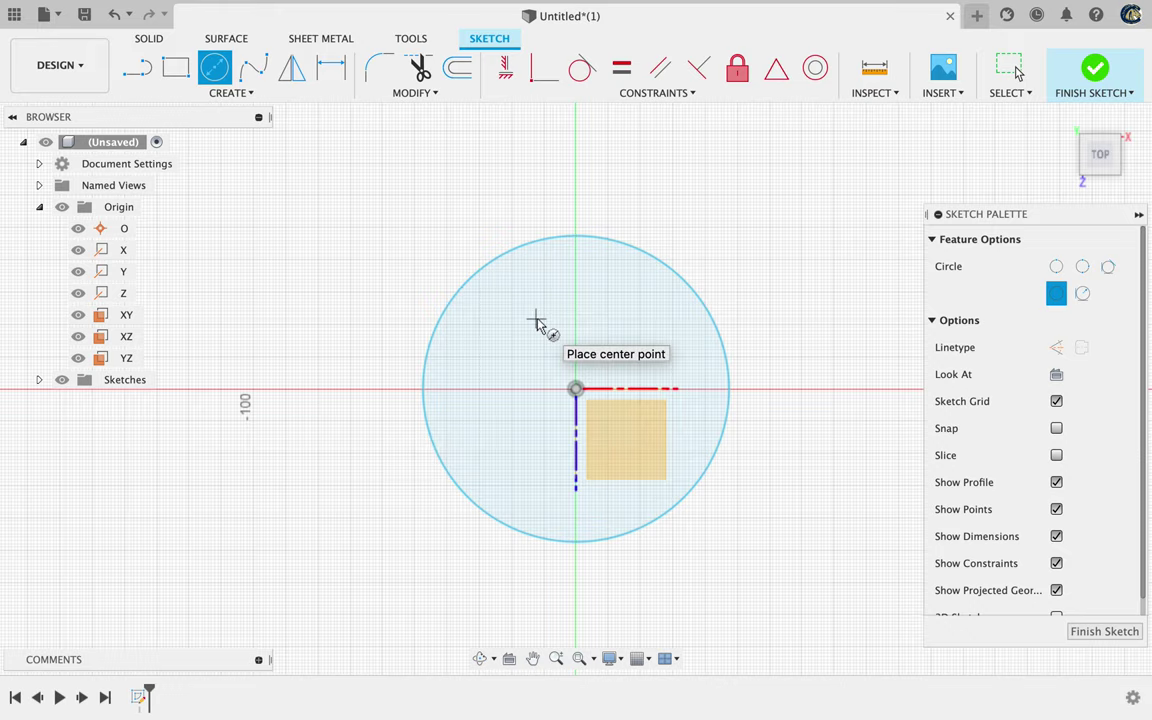
pyautogui.hotkey('ctrl', 'Right')
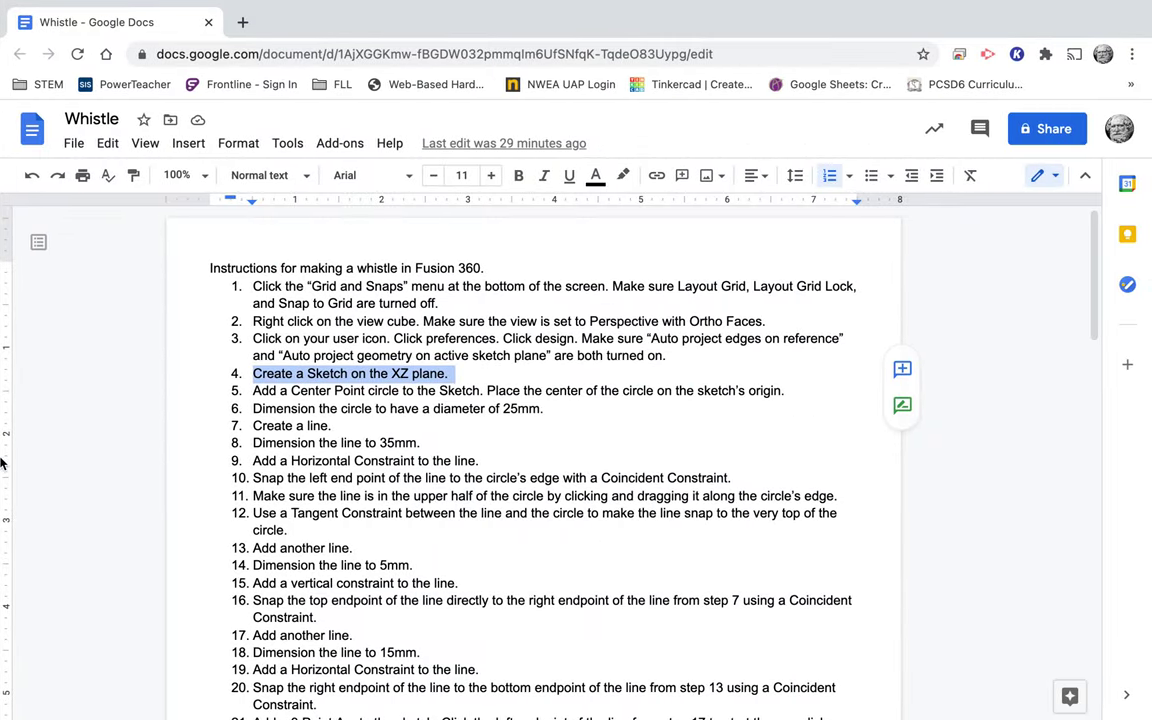
# Highlight step 6 on the 25mm circle diameter, then return to the Fusion 360 sketch.
pyautogui.click(280, 408)
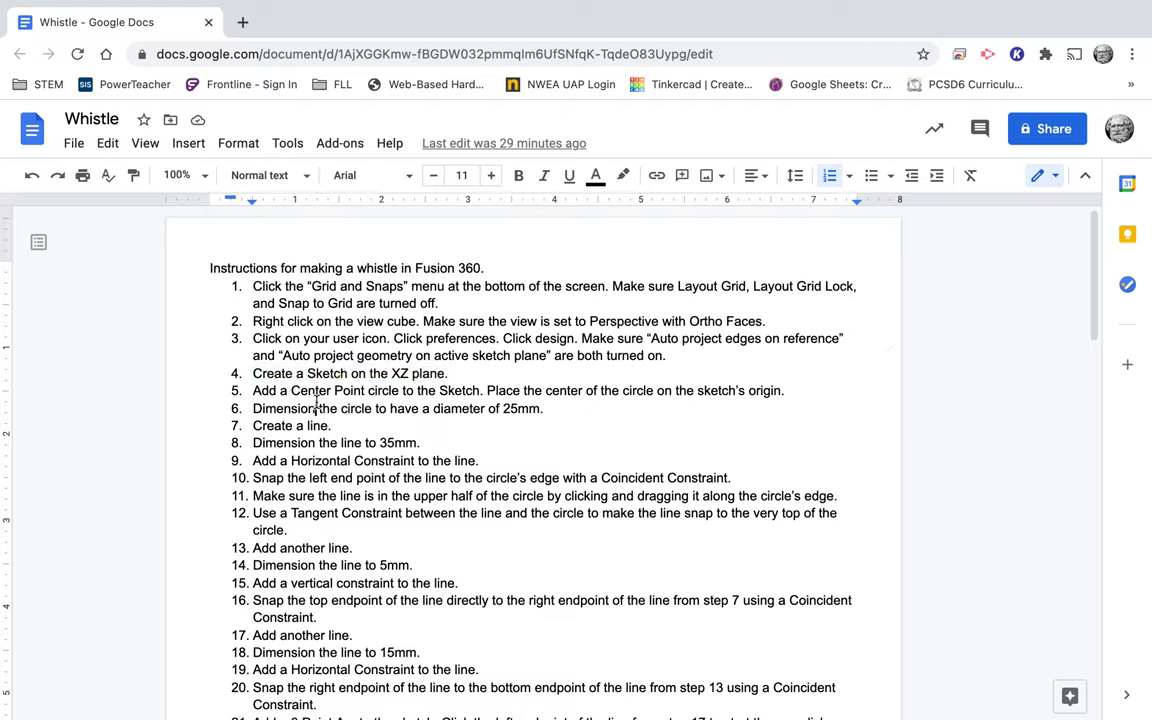
pyautogui.tripleClick(272, 409)
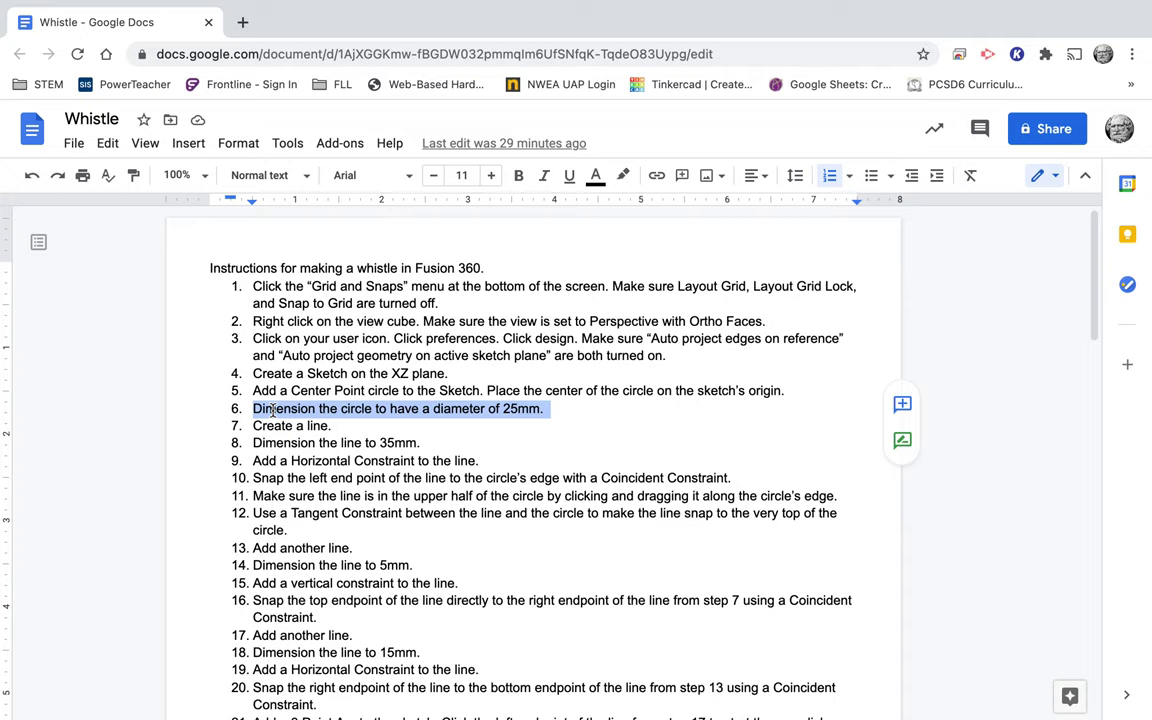
pyautogui.hotkey('ctrl', 'Left')
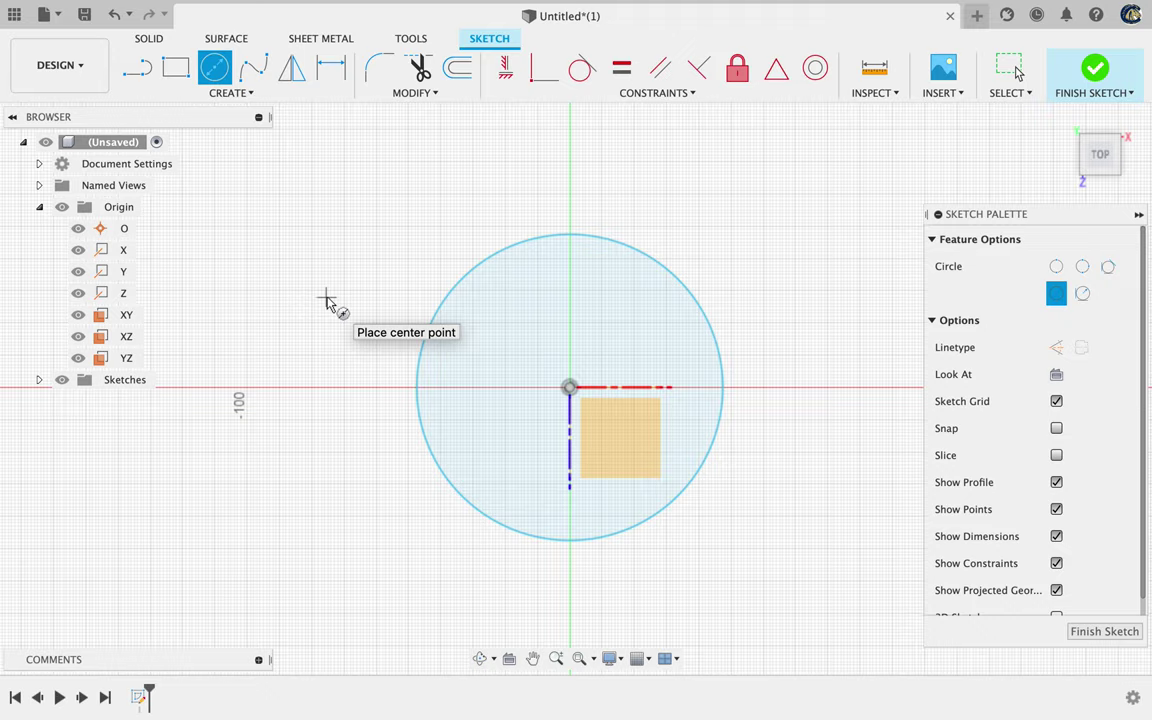
# Give the origin-centred circle a 25 mm diameter dimension using the D command.
pyautogui.press('Escape')
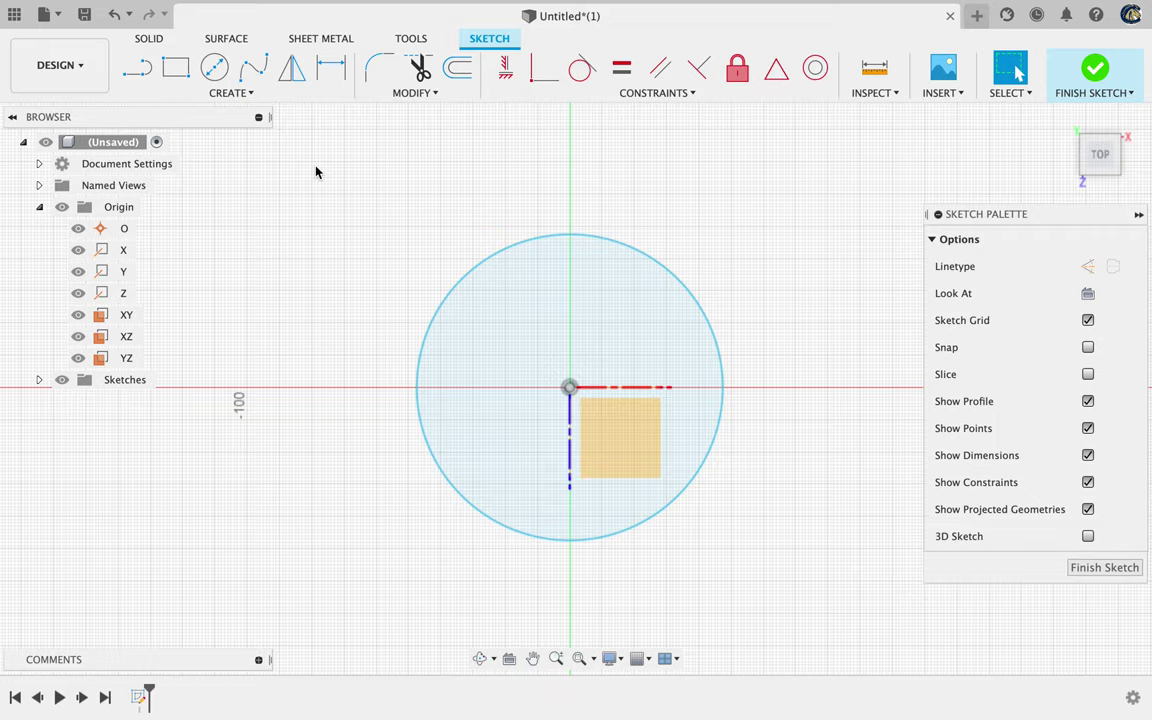
pyautogui.press('d')
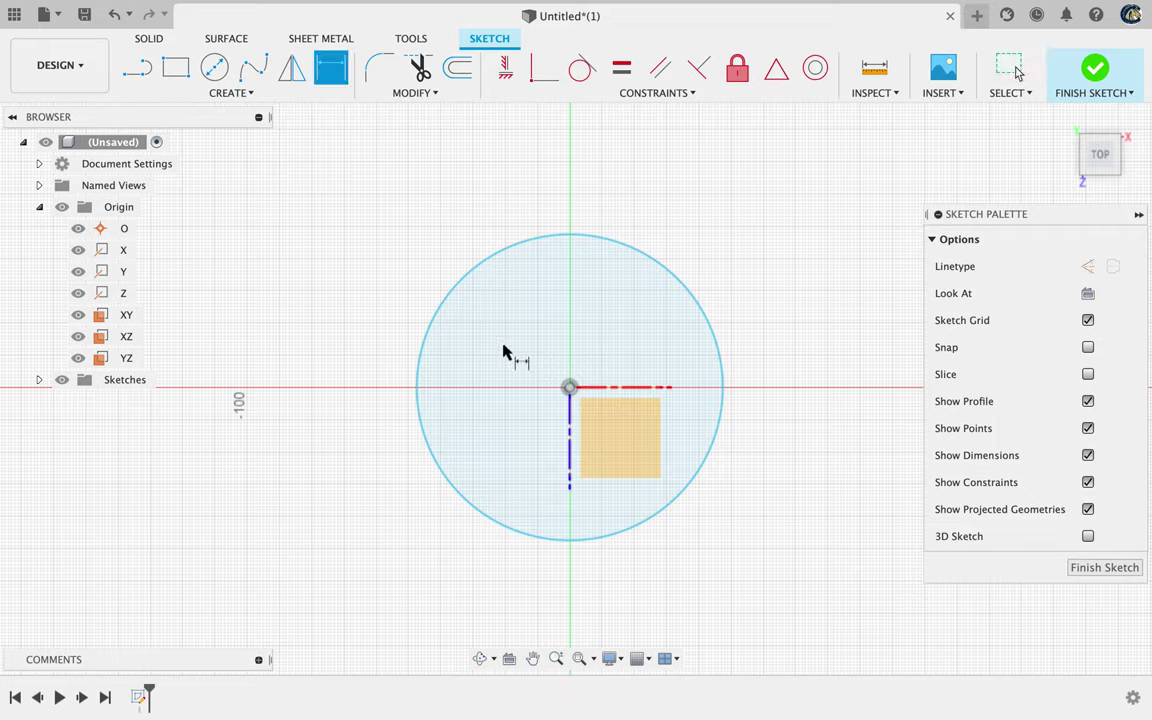
pyautogui.click(485, 270)
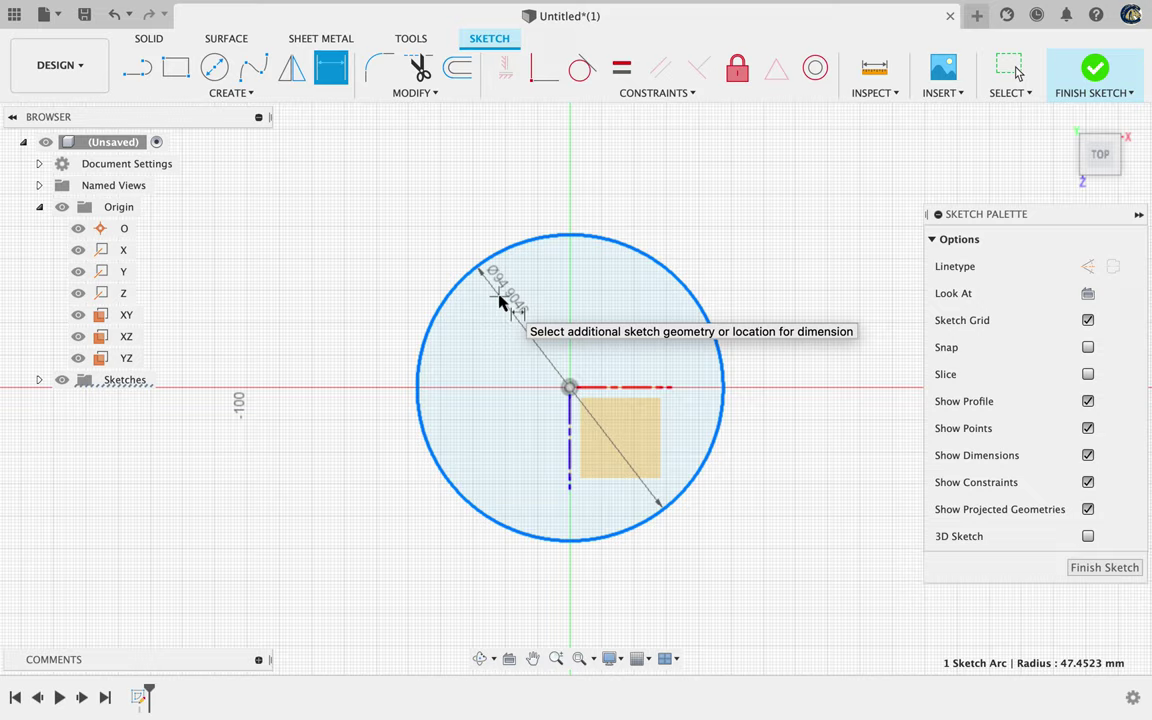
pyautogui.click(497, 302)
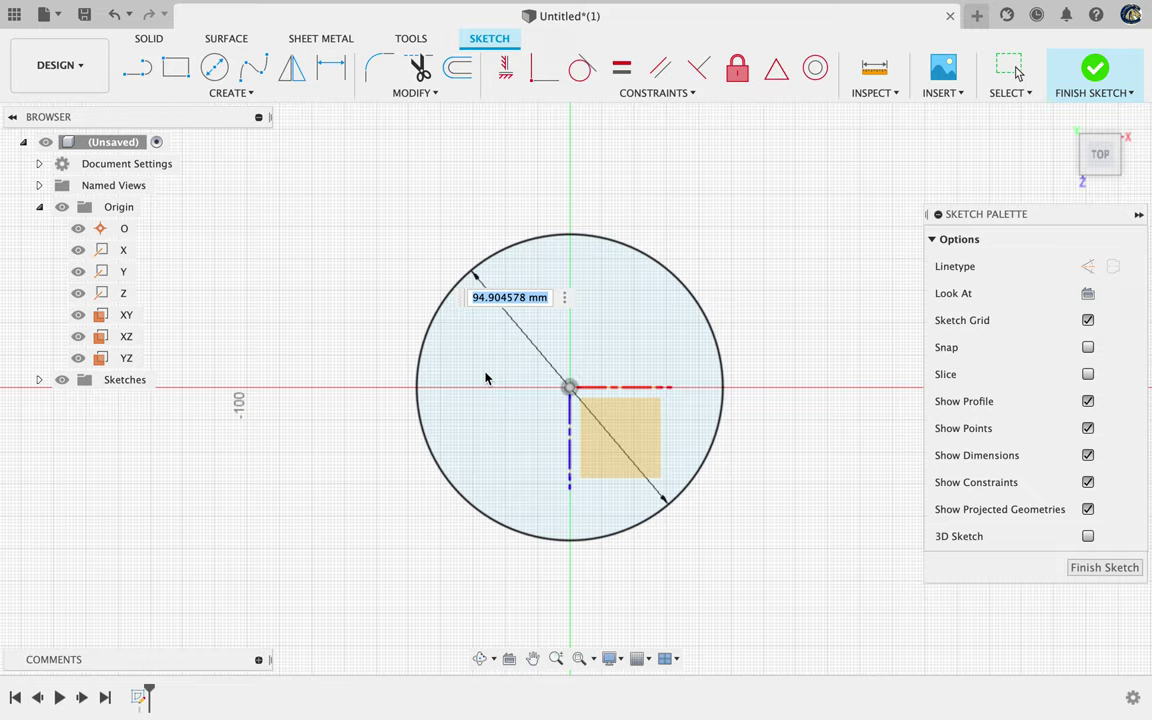
pyautogui.write('25')
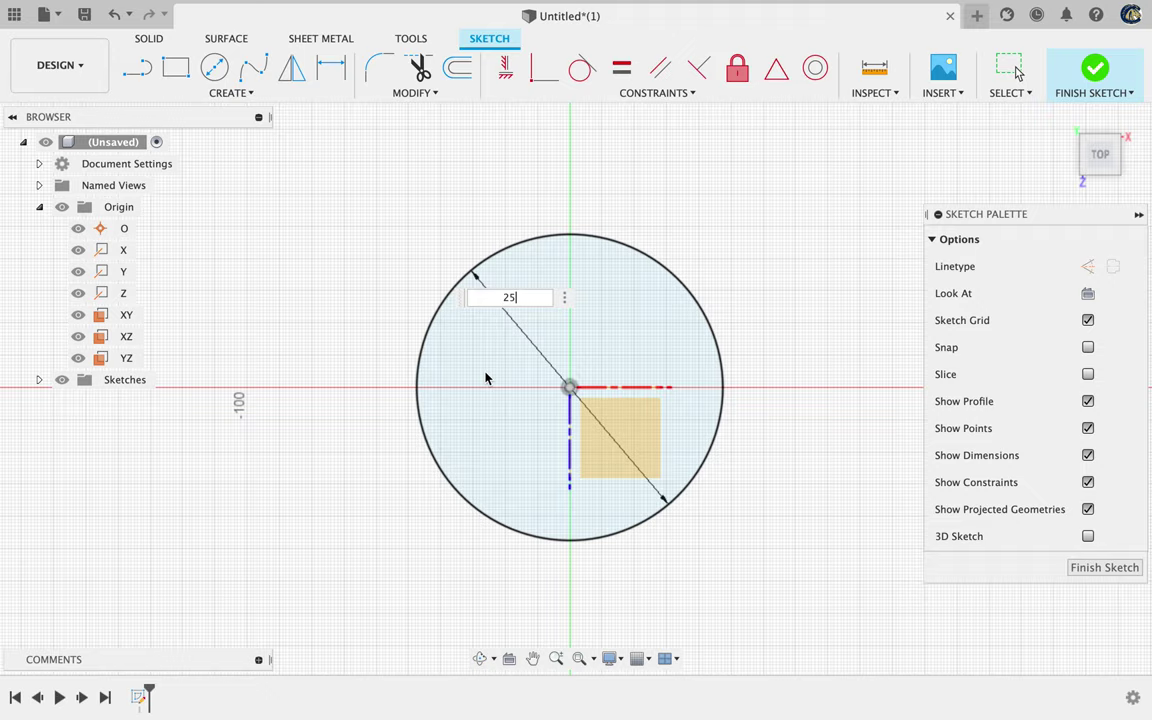
pyautogui.press('Return')
pyautogui.press('d')
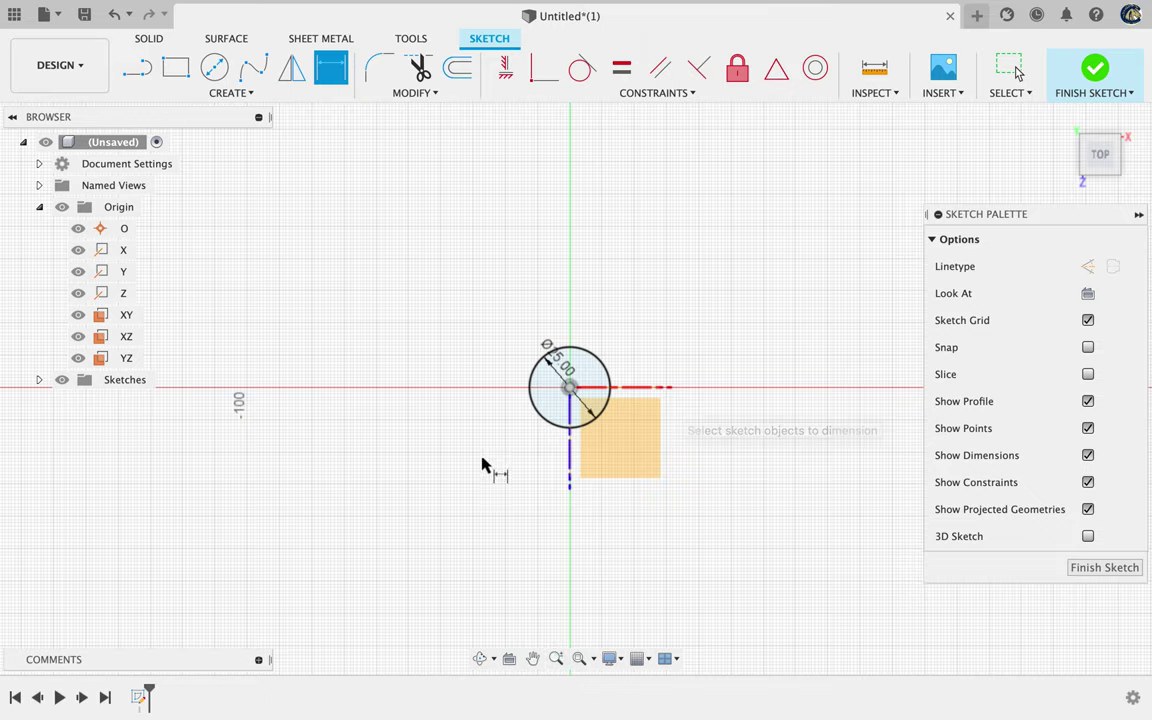
pyautogui.click(594, 661)
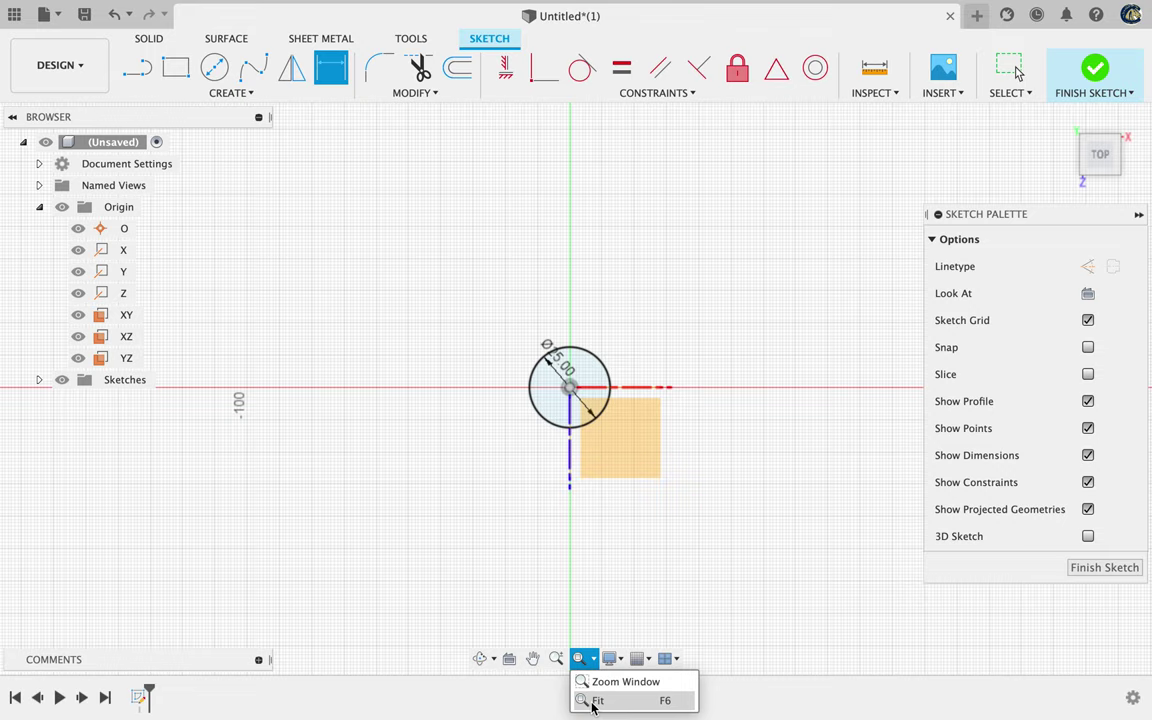
# Fit the sketch into view and undo the 25 mm diameter change.
pyautogui.click(597, 701)
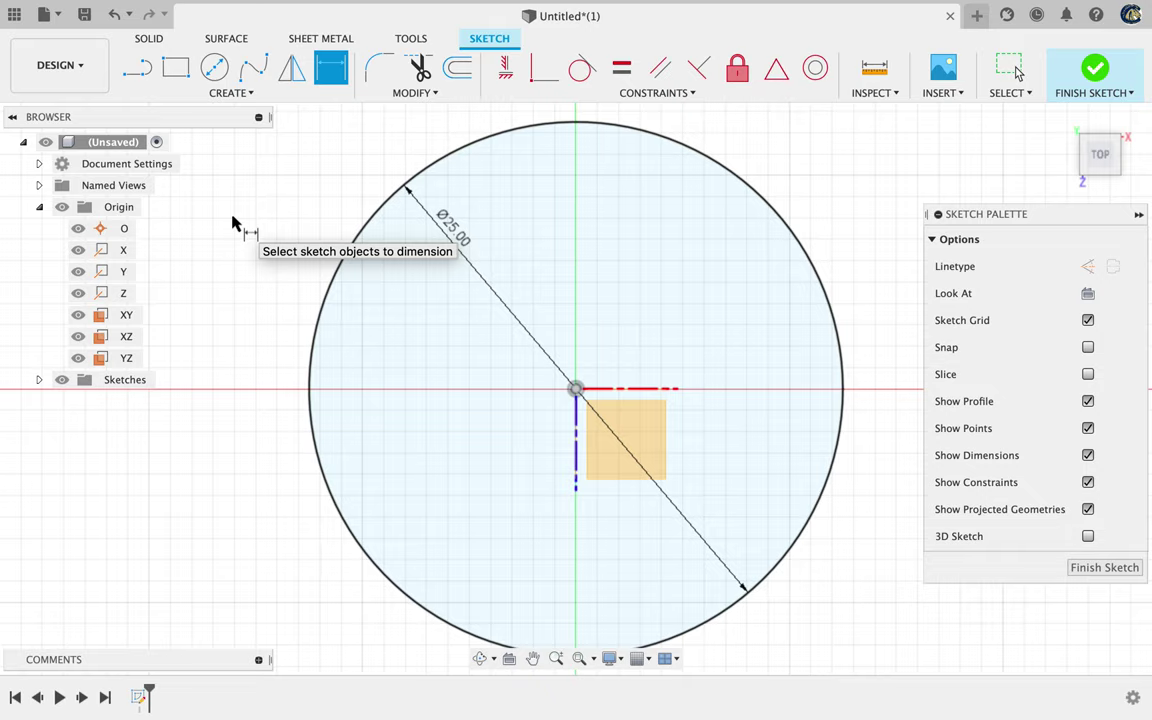
pyautogui.press('Escape')
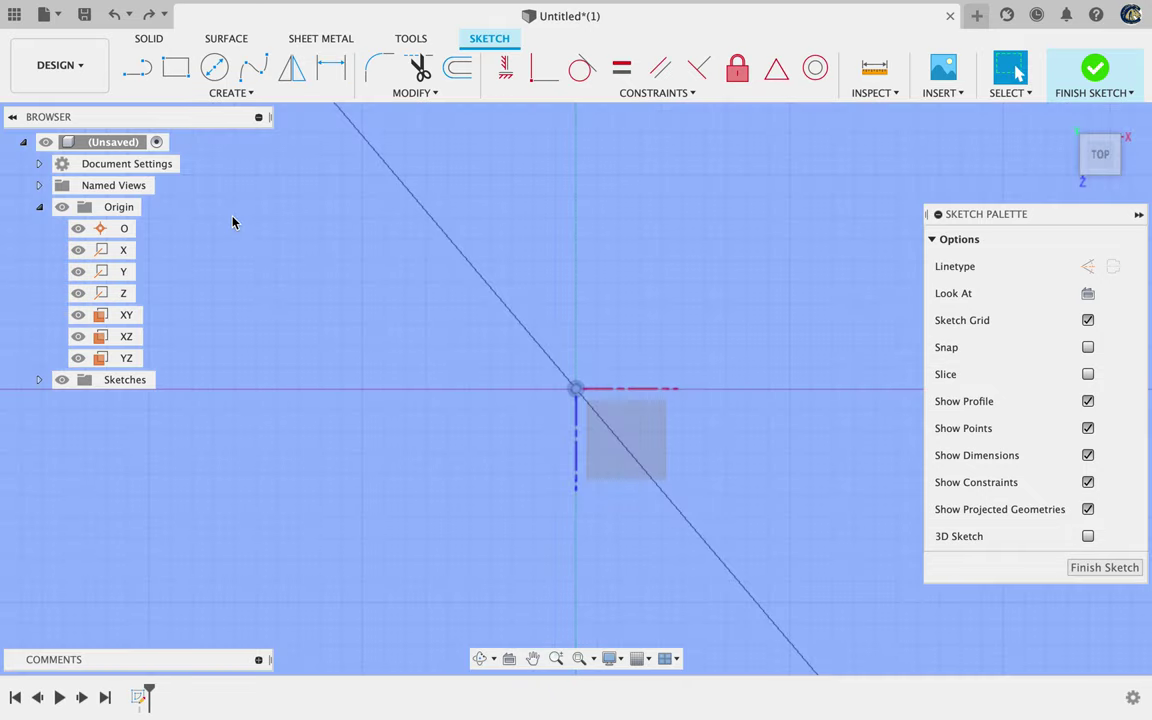
# Zoom out and delete the circle's Ø94.9046 diameter dimension.
pyautogui.scroll(-5, 232, 222)
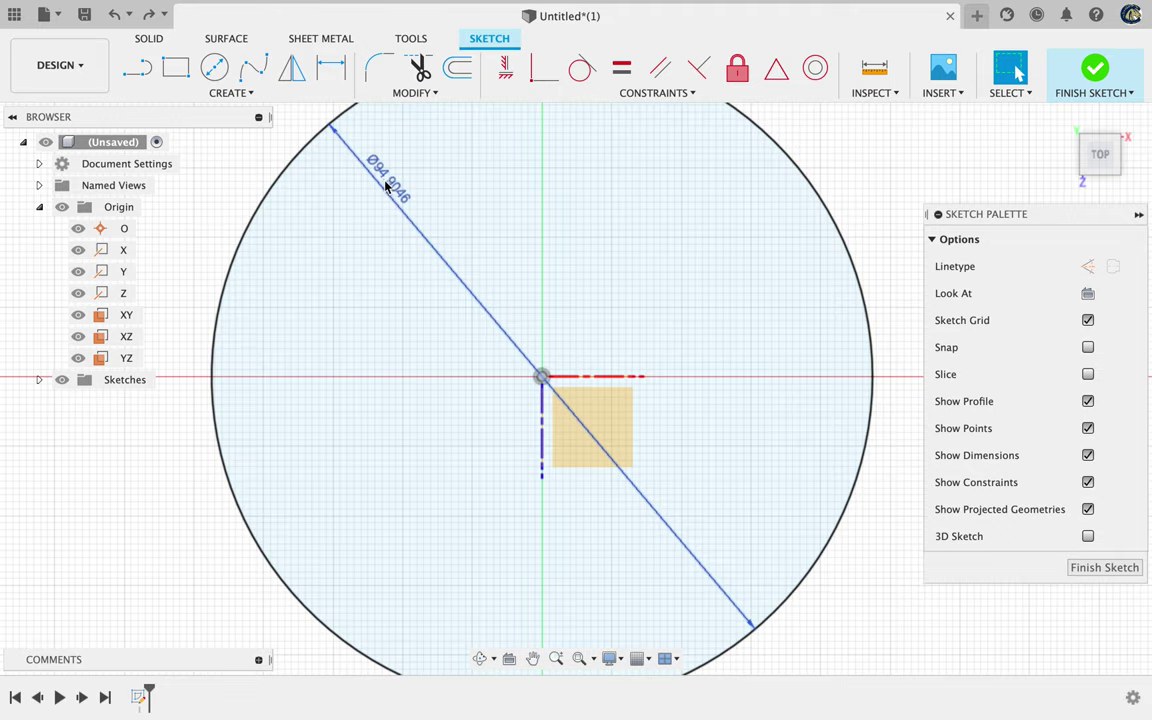
pyautogui.click(386, 186)
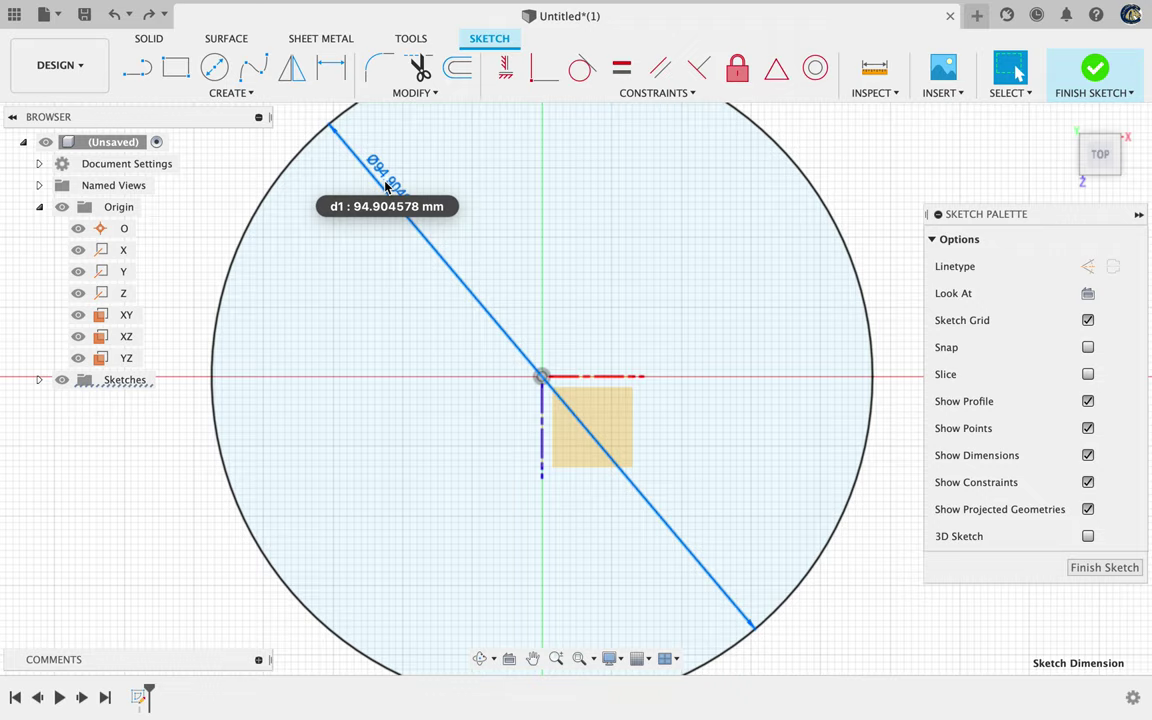
pyautogui.press('Delete')
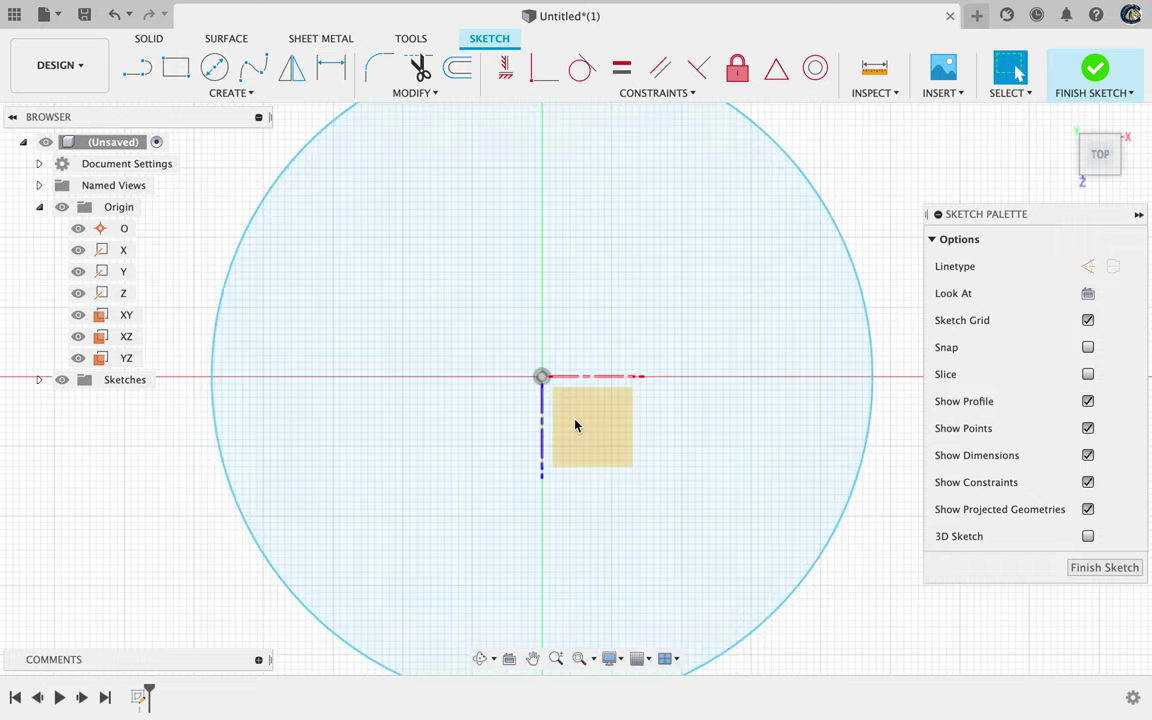
pyautogui.click(657, 386)
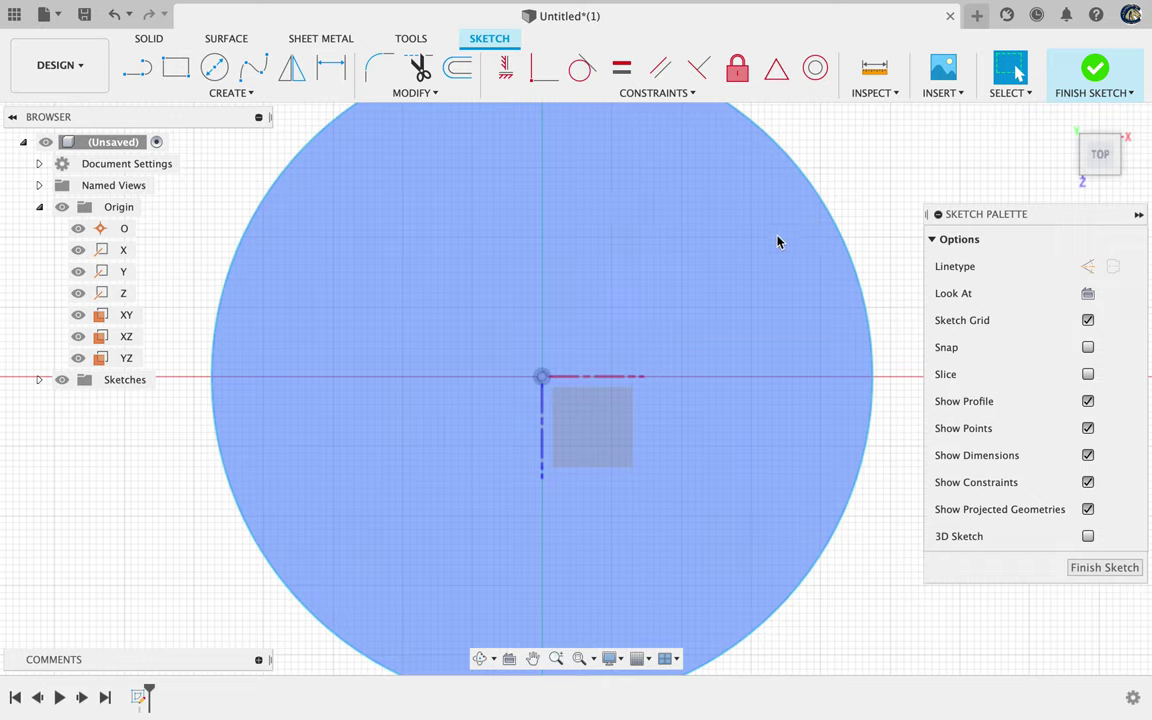
# Drag the undimensioned circle's edge in and out, resizing it to about 37.2 mm radius.
pyautogui.click(875, 261)
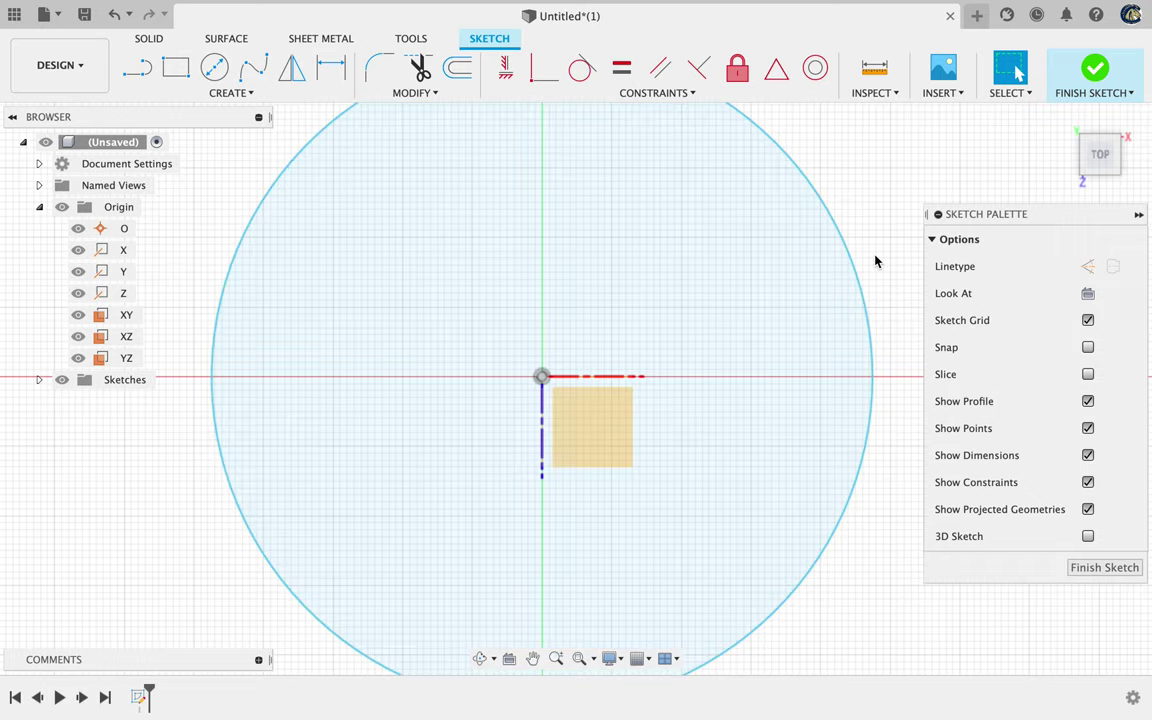
pyautogui.moveTo(848, 253); pyautogui.dragTo(722, 258)
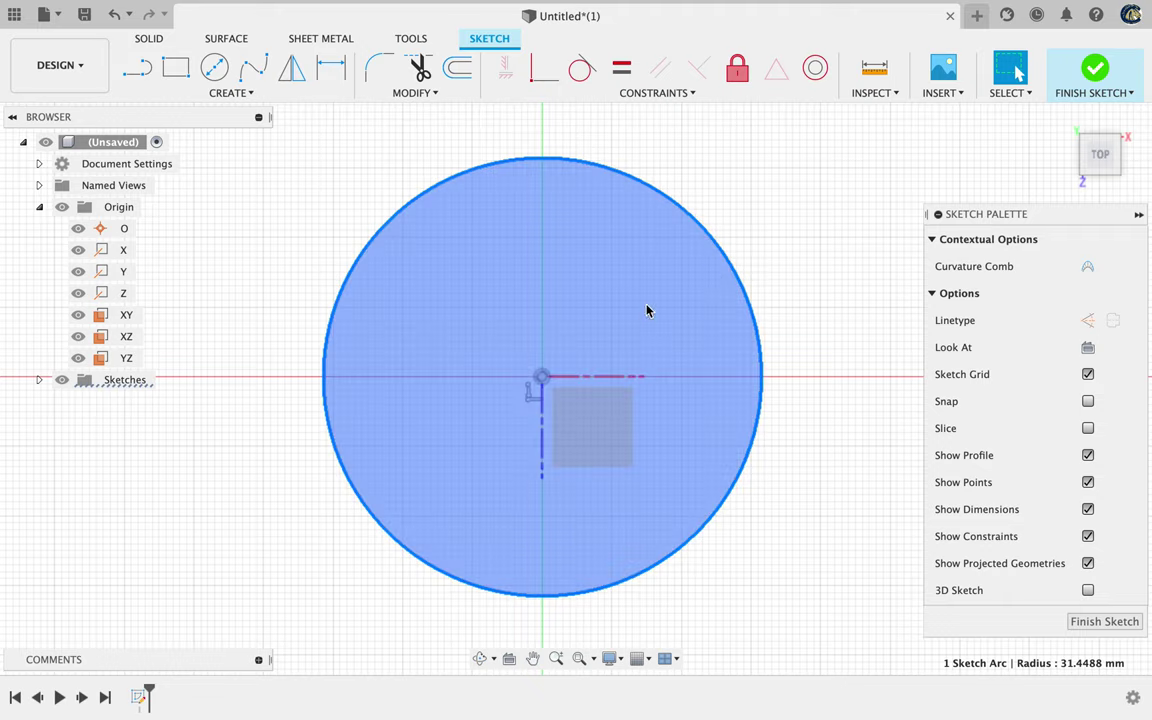
pyautogui.moveTo(730, 265); pyautogui.dragTo(791, 308)
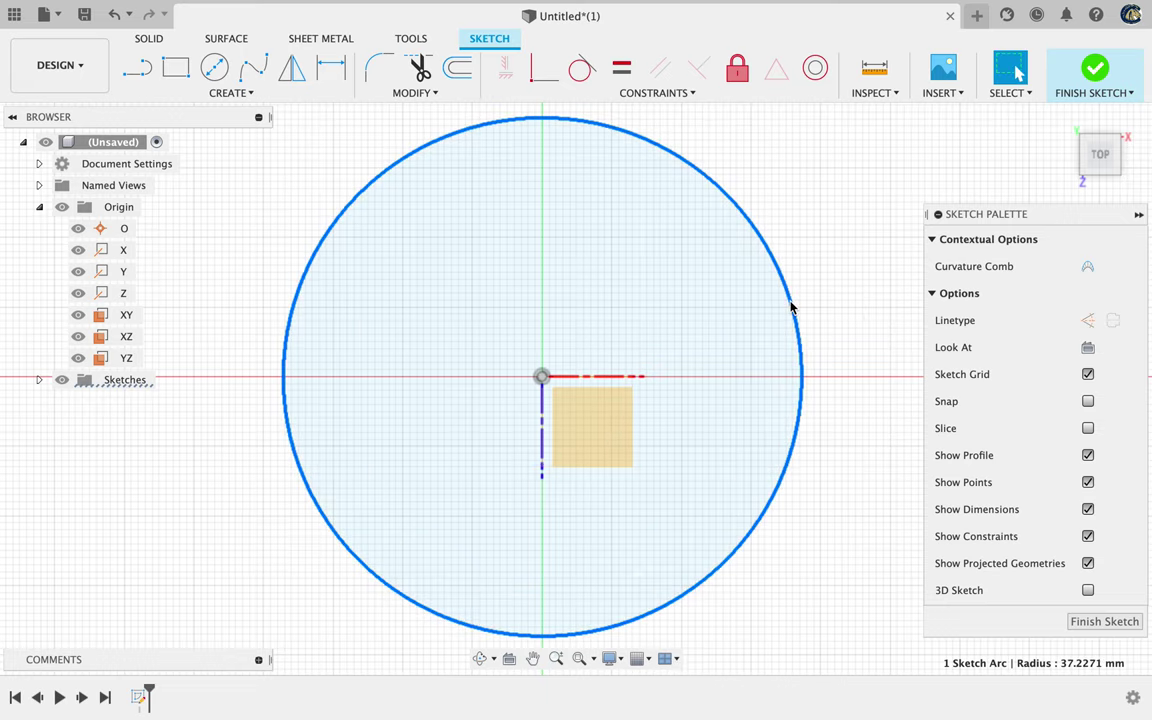
# Dimension the circle's diameter to 25 mm.
pyautogui.press('d')
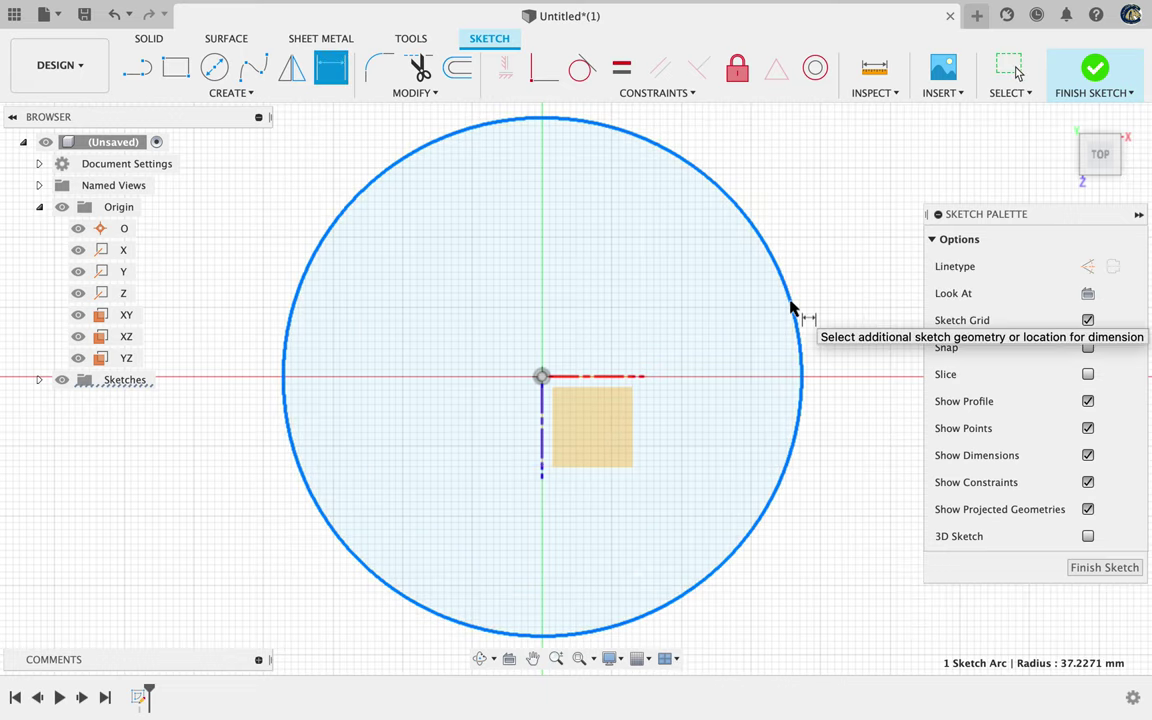
pyautogui.click(790, 307)
pyautogui.click(791, 308)
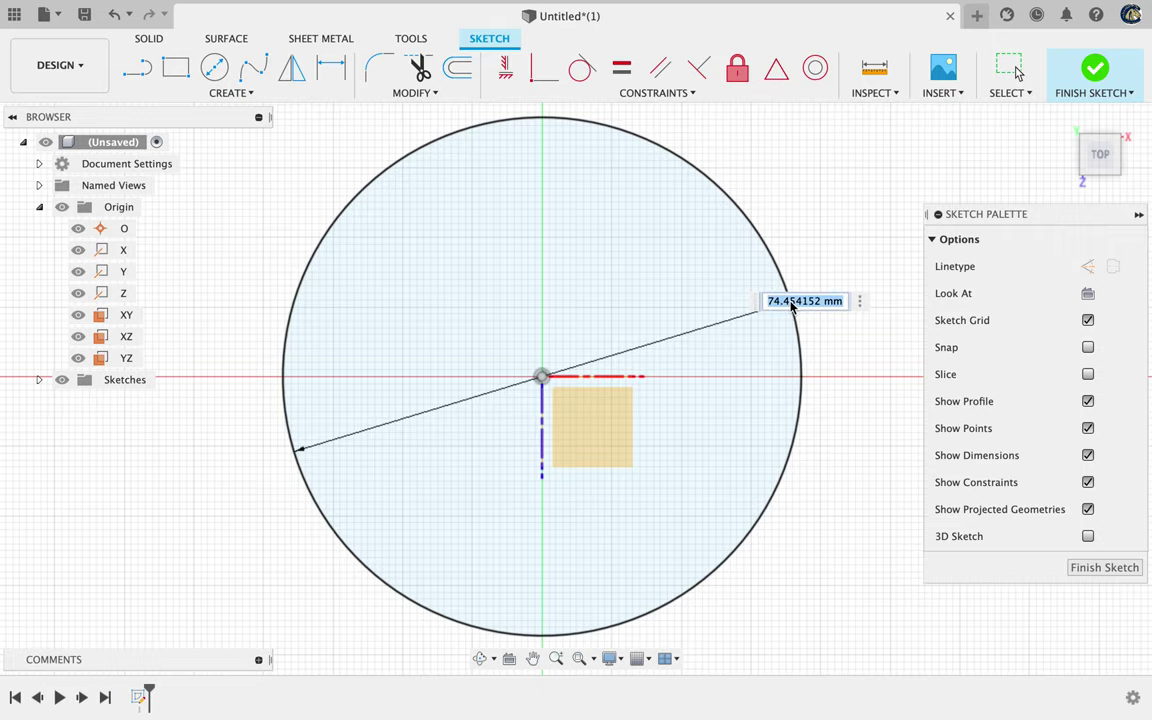
pyautogui.write('25')
pyautogui.press('Return')
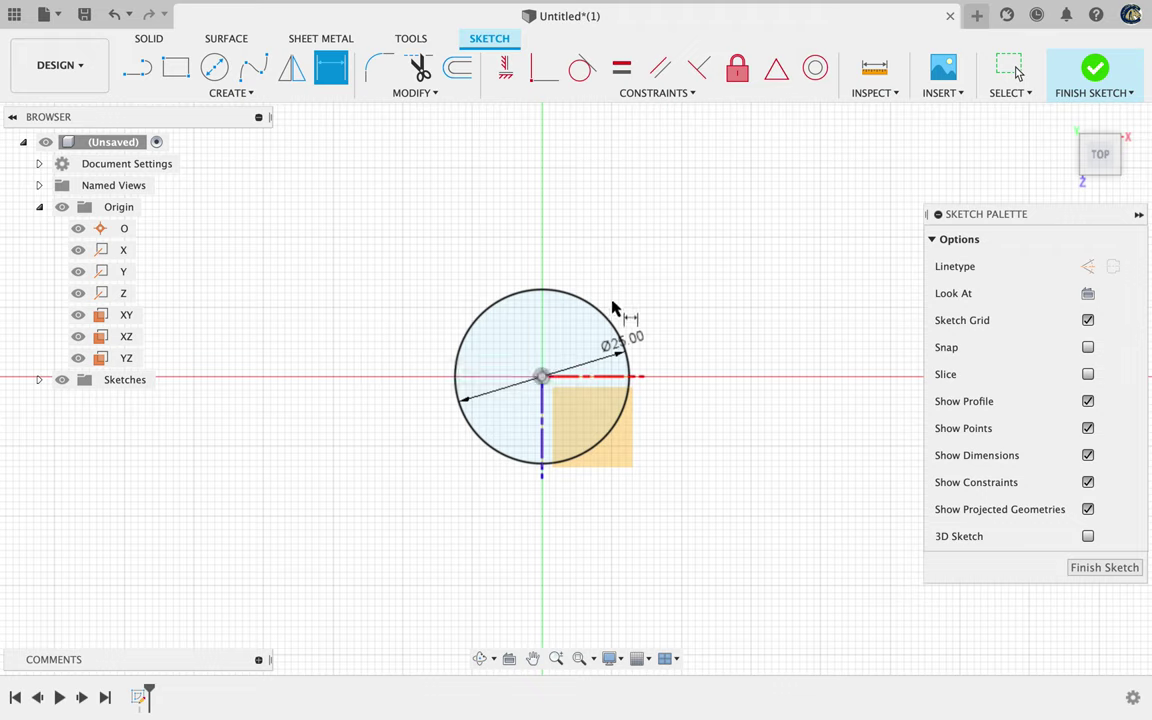
pyautogui.press('Escape')
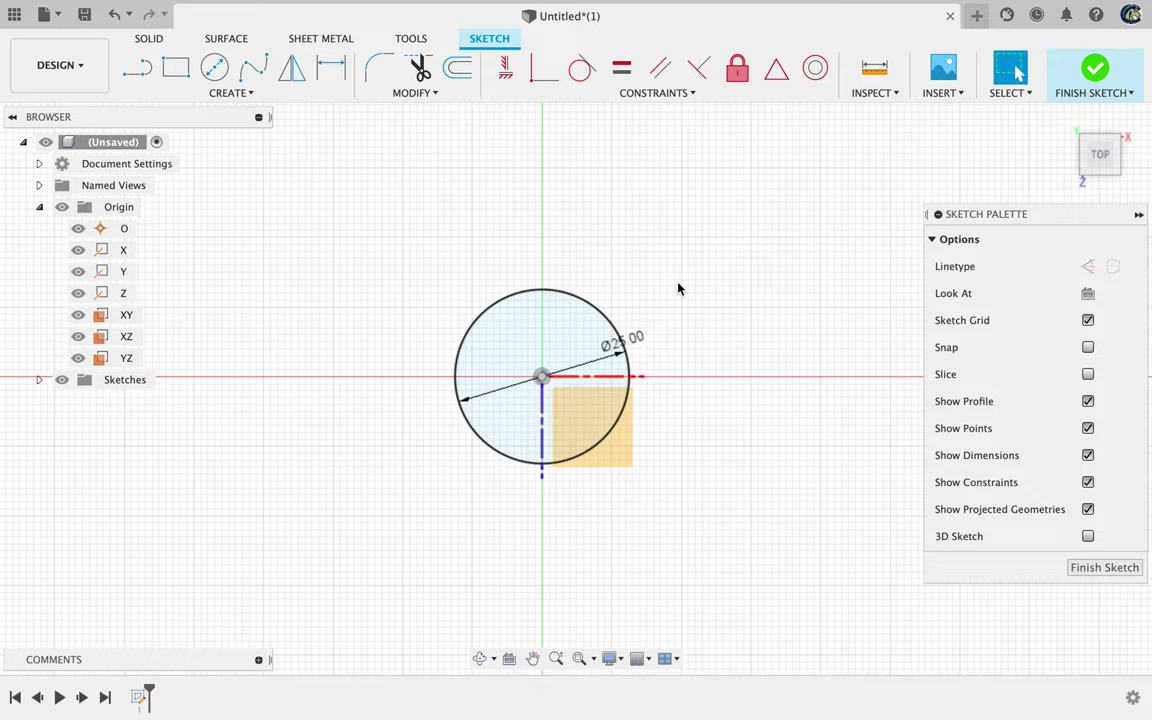
# Check the circle's 12.50 mm radius and fit the sketch into view.
pyautogui.click(607, 313)
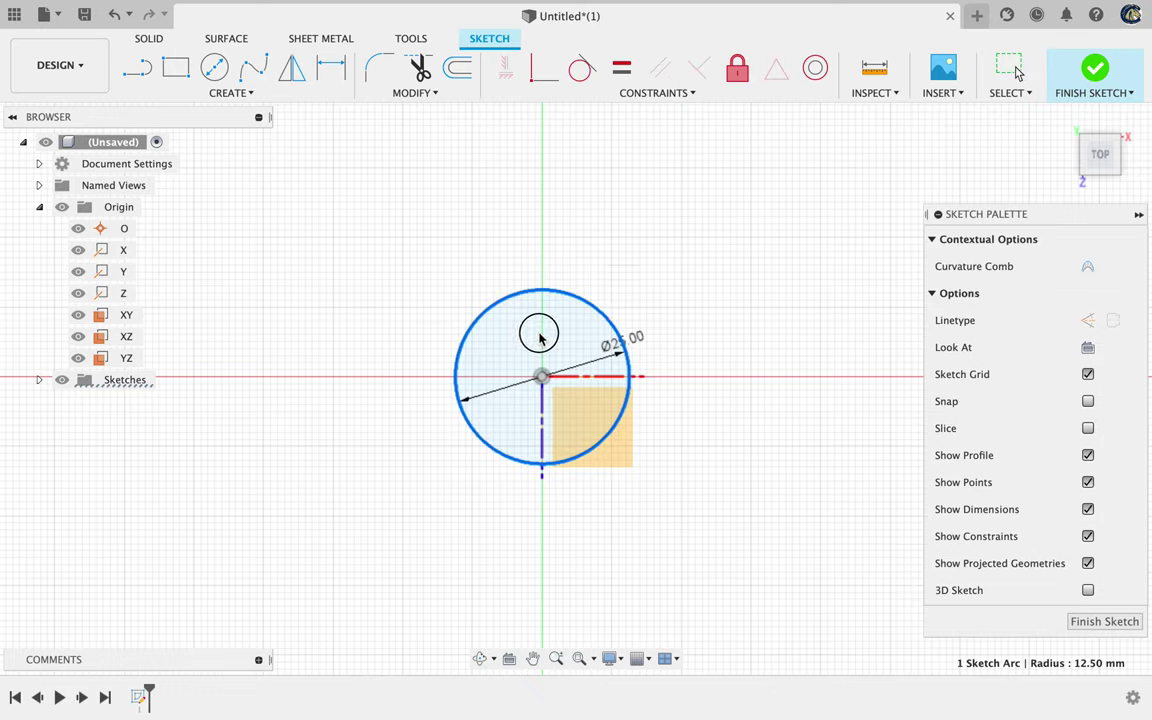
pyautogui.click(641, 276)
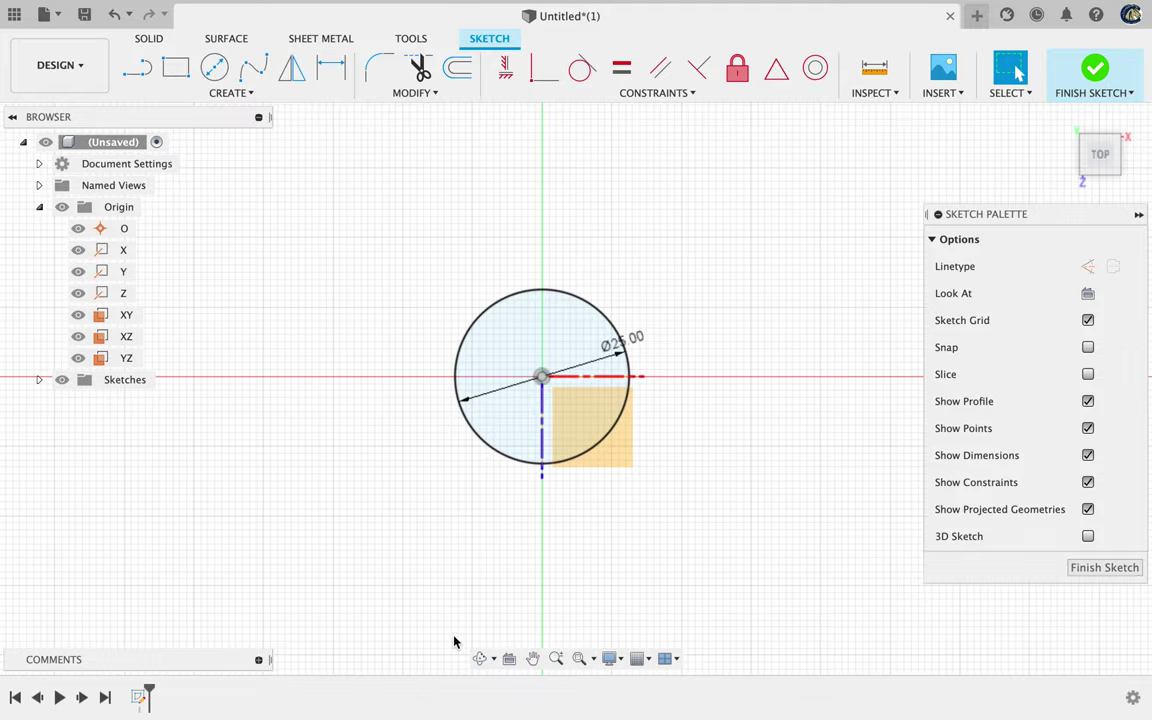
pyautogui.click(580, 660)
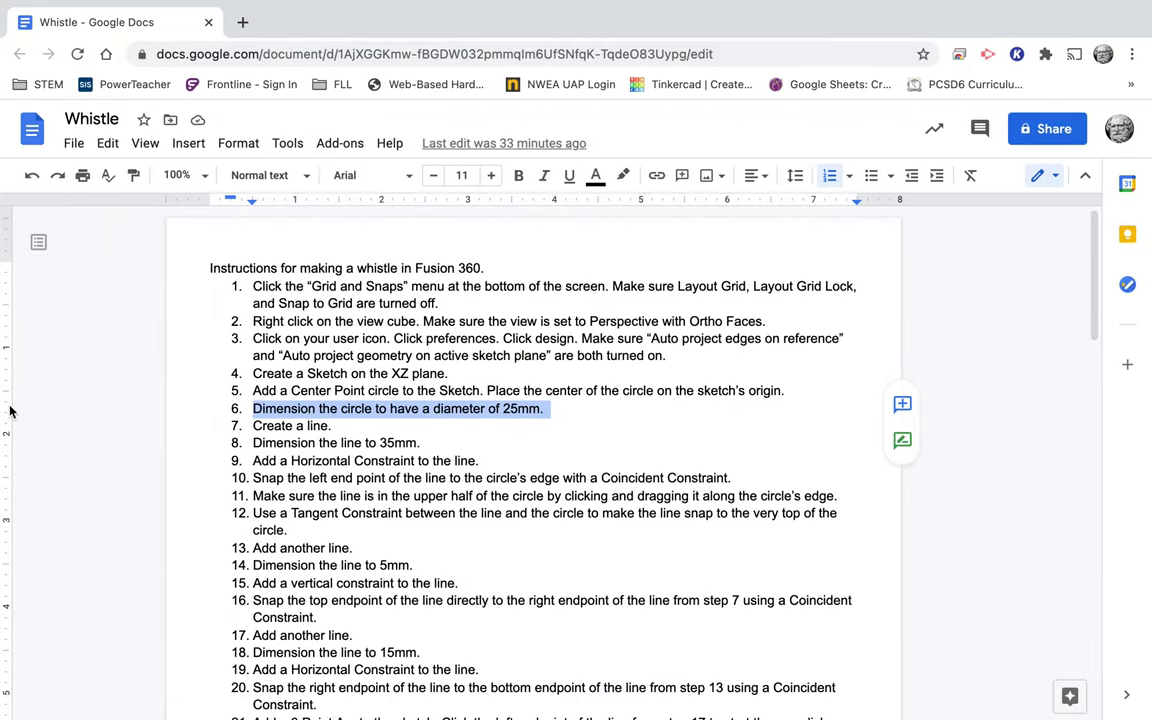
# Highlight step 7, 'Create a line.', in the Whistle instructions.
pyautogui.tripleClick(297, 426)
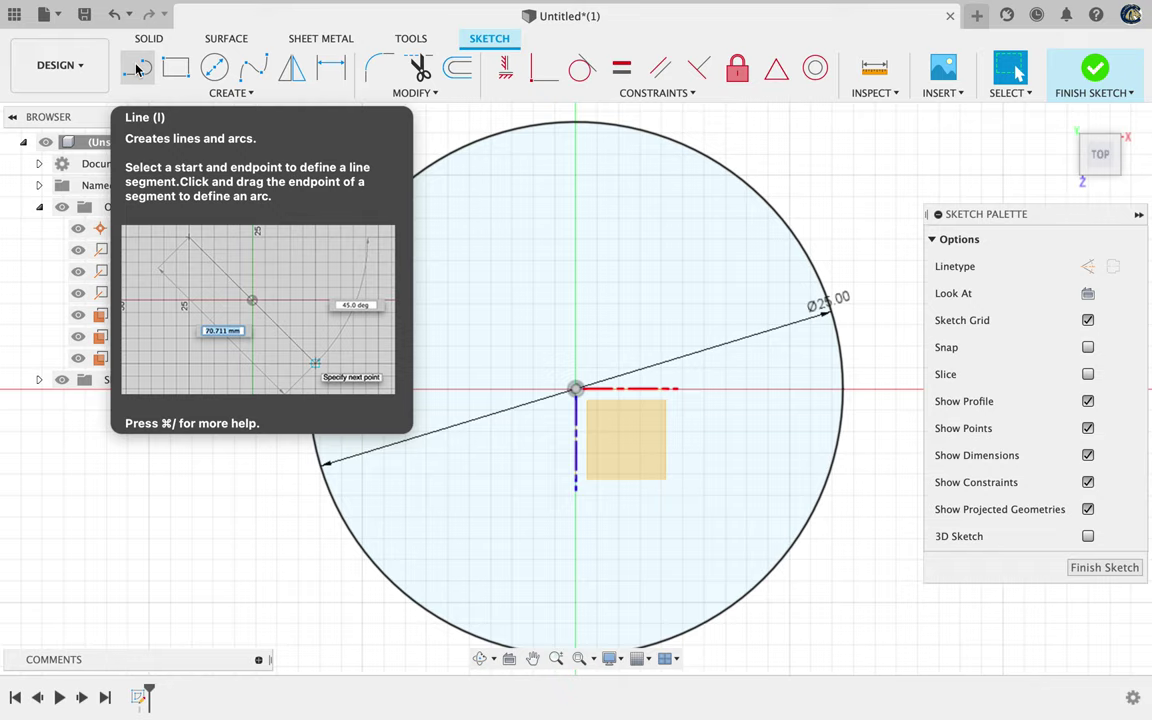
# Draw a short sloping line at the sketch's upper right, outside the 25 mm circle.
pyautogui.click(222, 94)
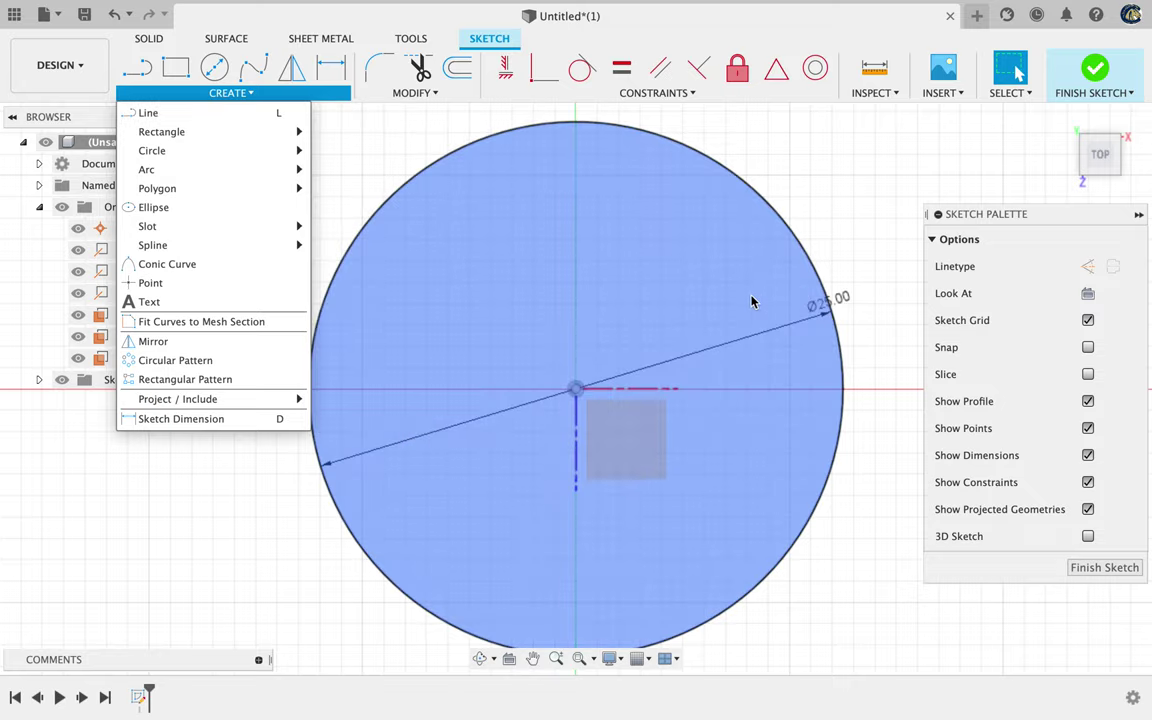
pyautogui.click(855, 254)
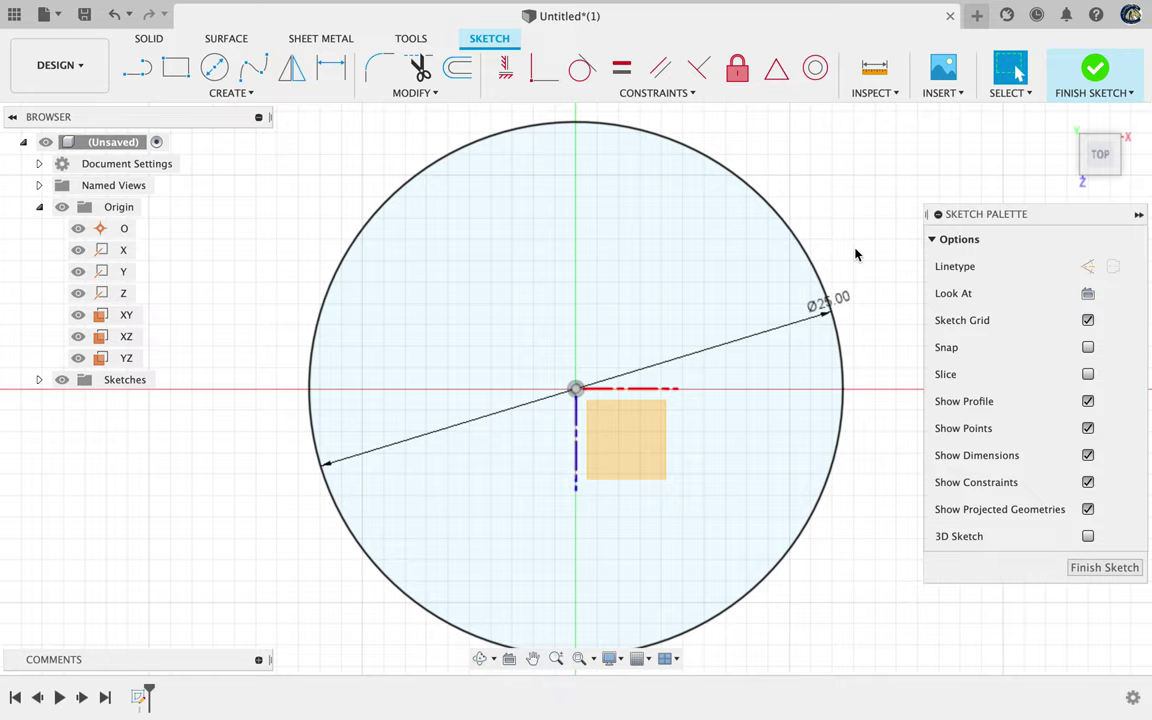
pyautogui.press('l')
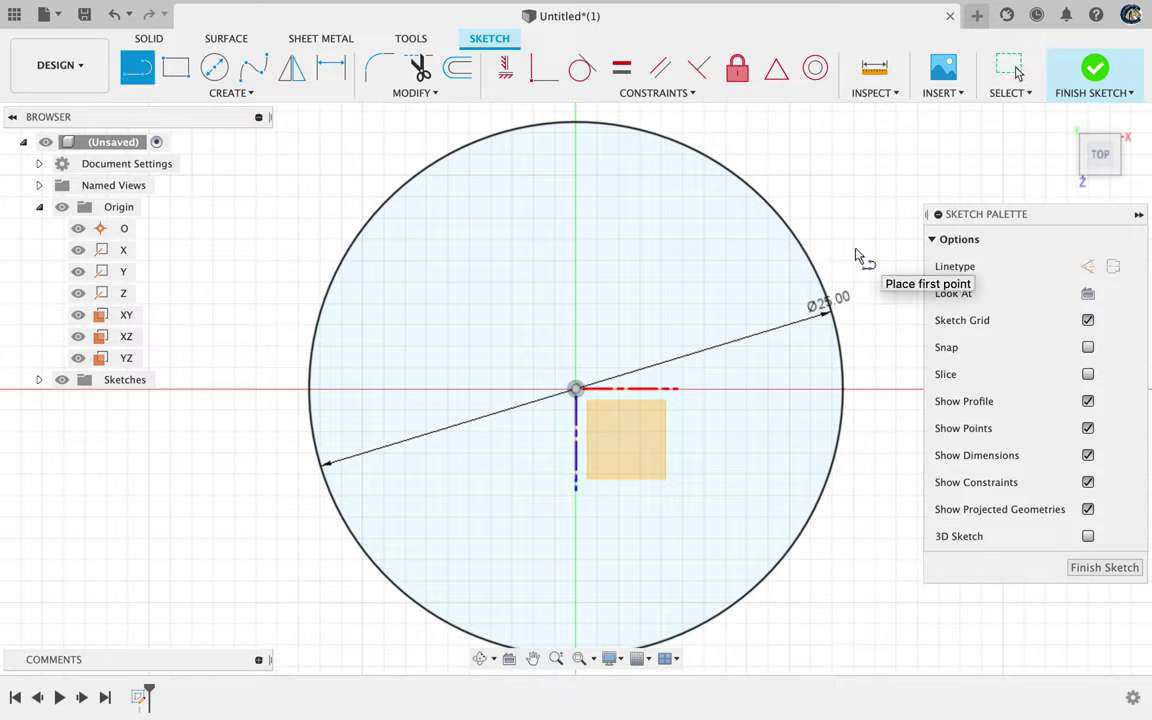
pyautogui.click(805, 205)
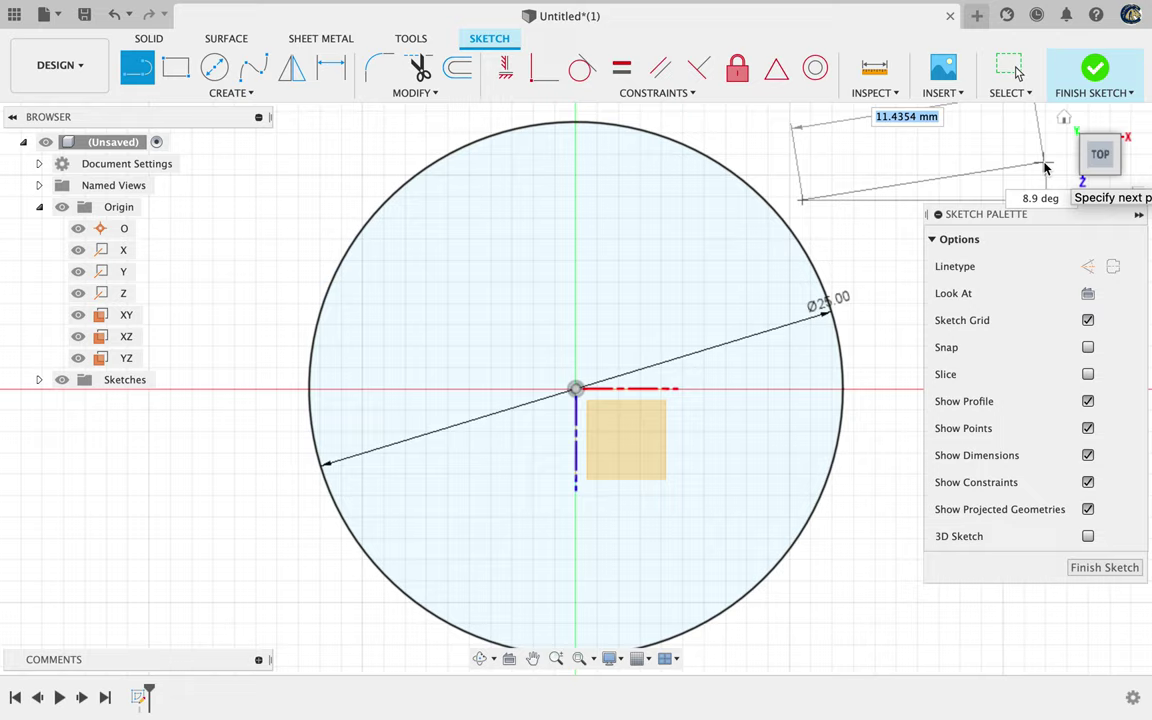
pyautogui.click(1044, 164)
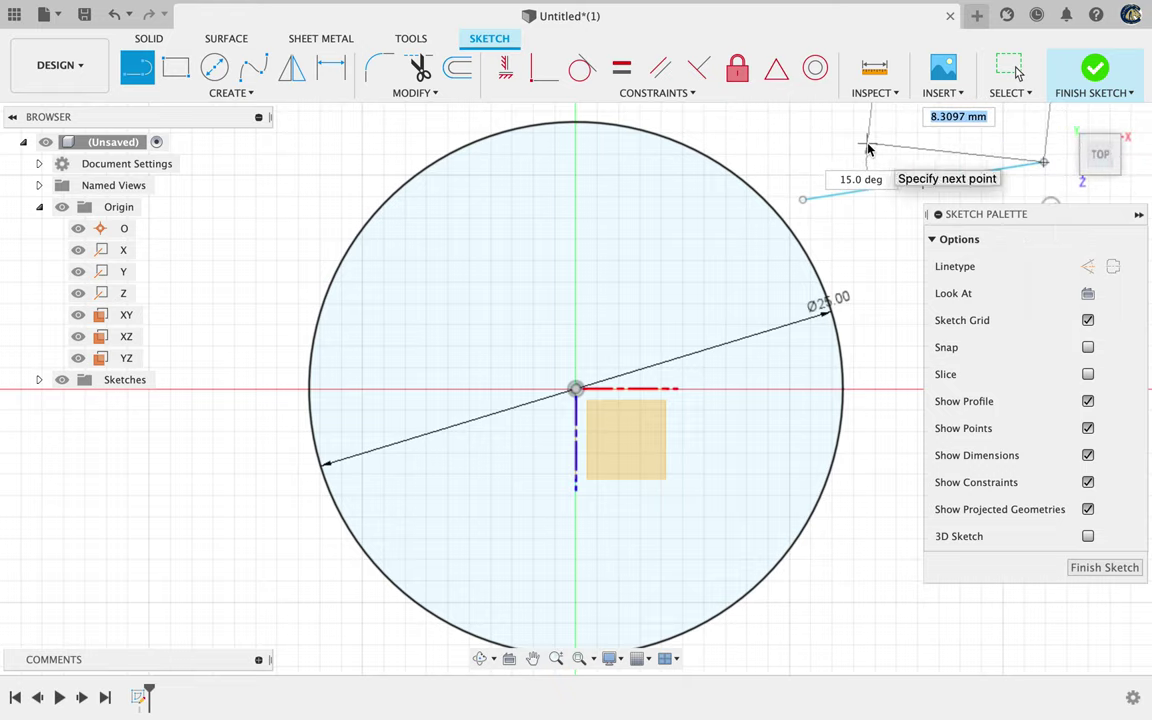
pyautogui.press('Escape')
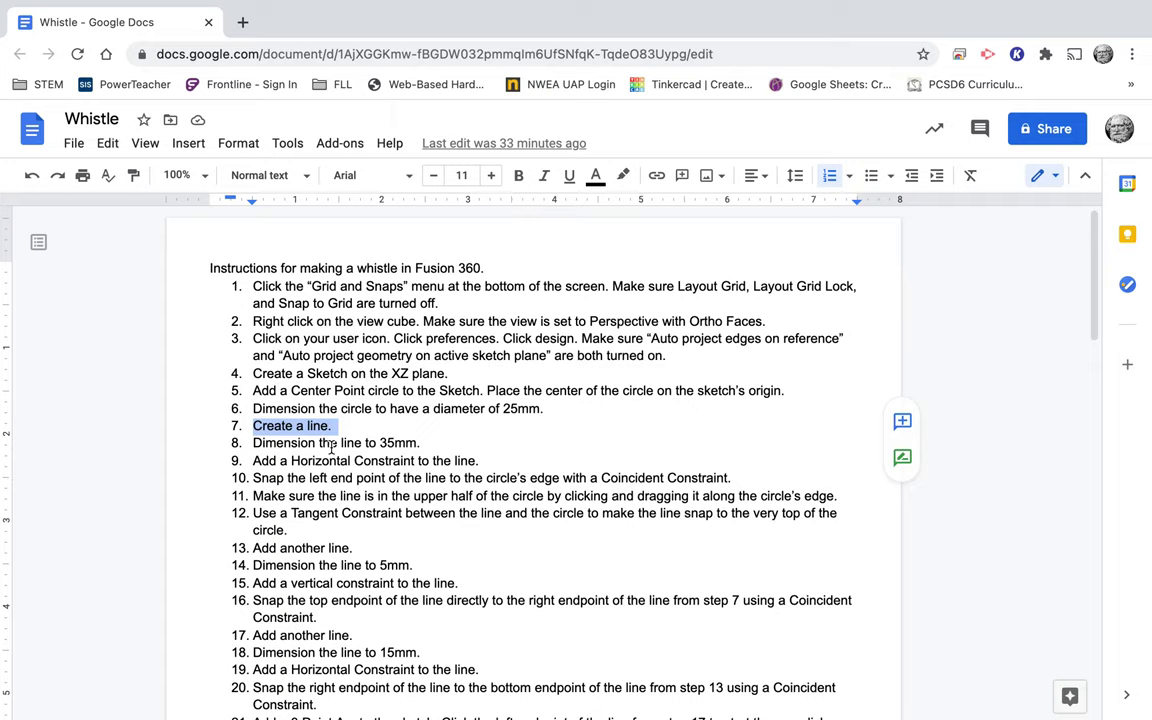
pyautogui.hotkey('ctrl', 'Left')
pyautogui.click(489, 401)
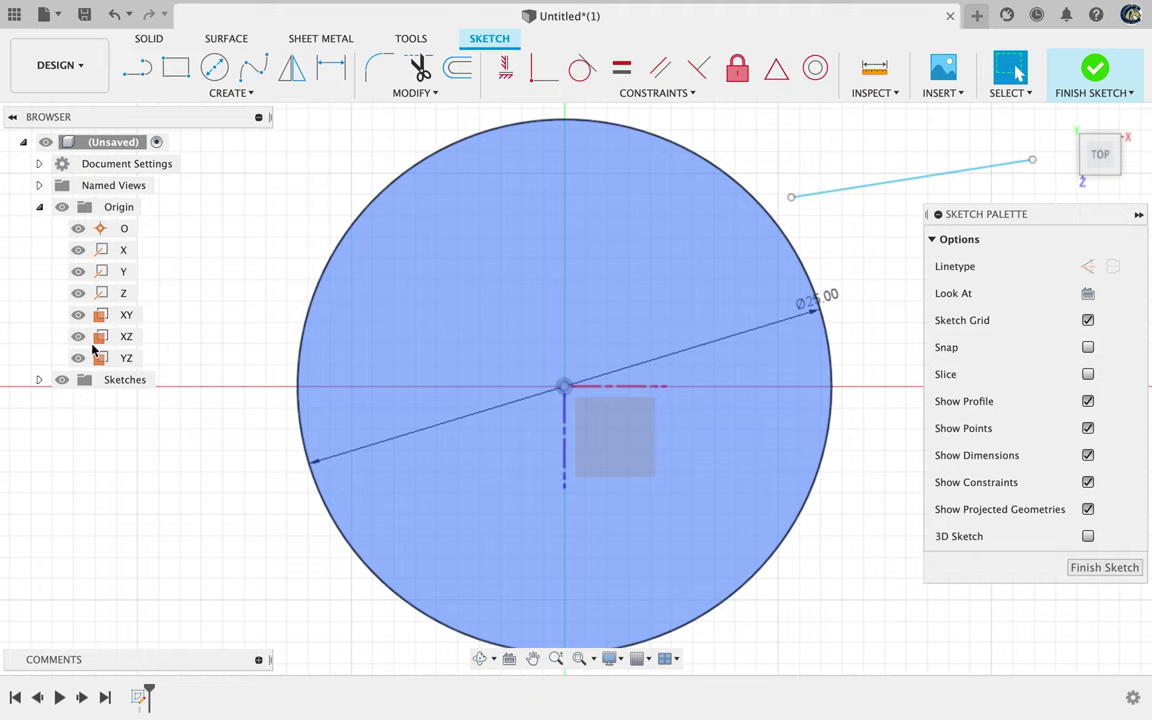
# Dimension the top line to 35 mm and fit the sketch into view.
pyautogui.press('d')
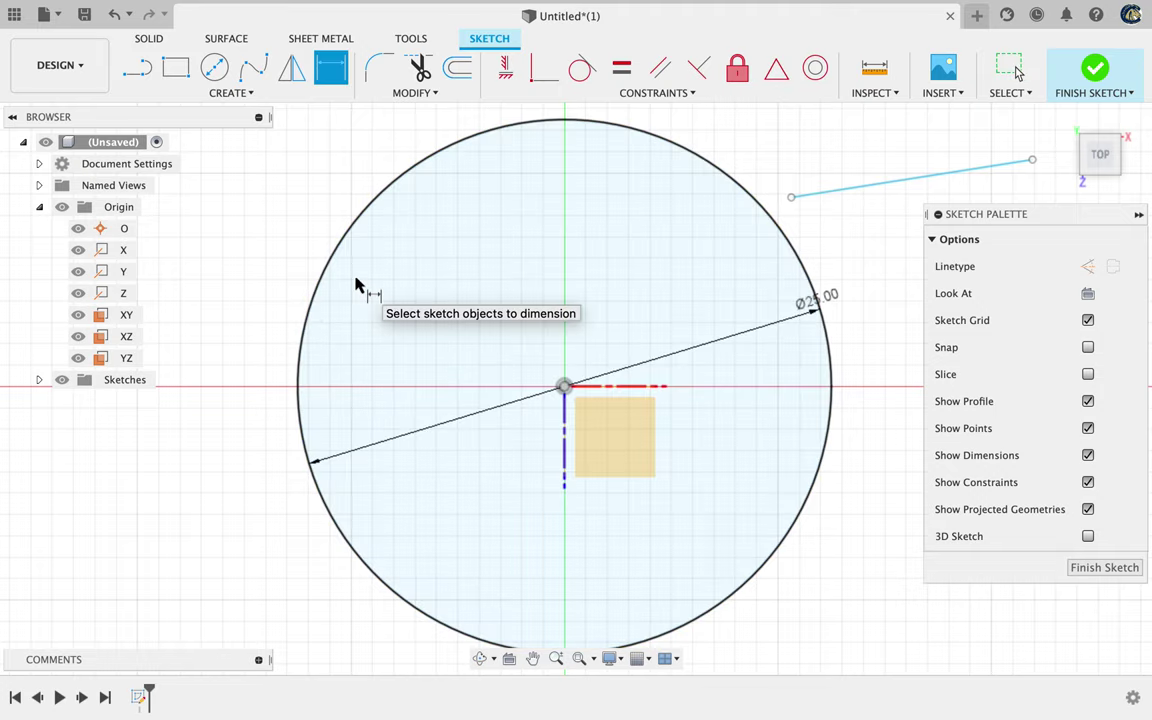
pyautogui.click(895, 187)
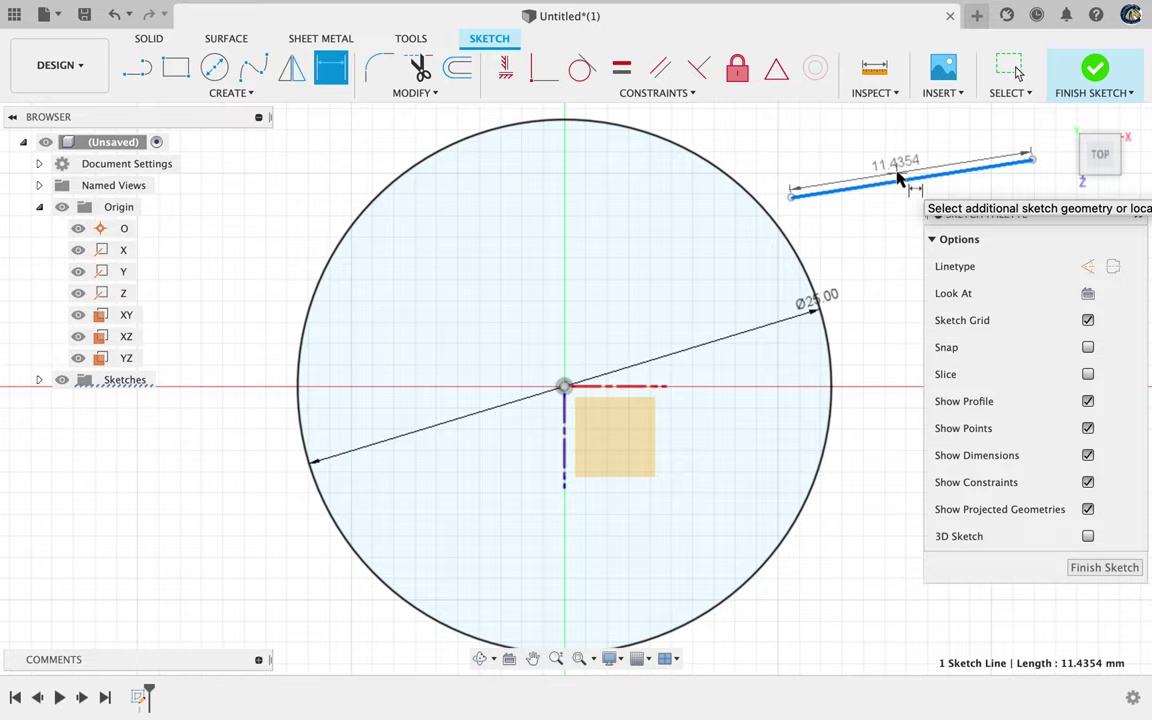
pyautogui.click(897, 169)
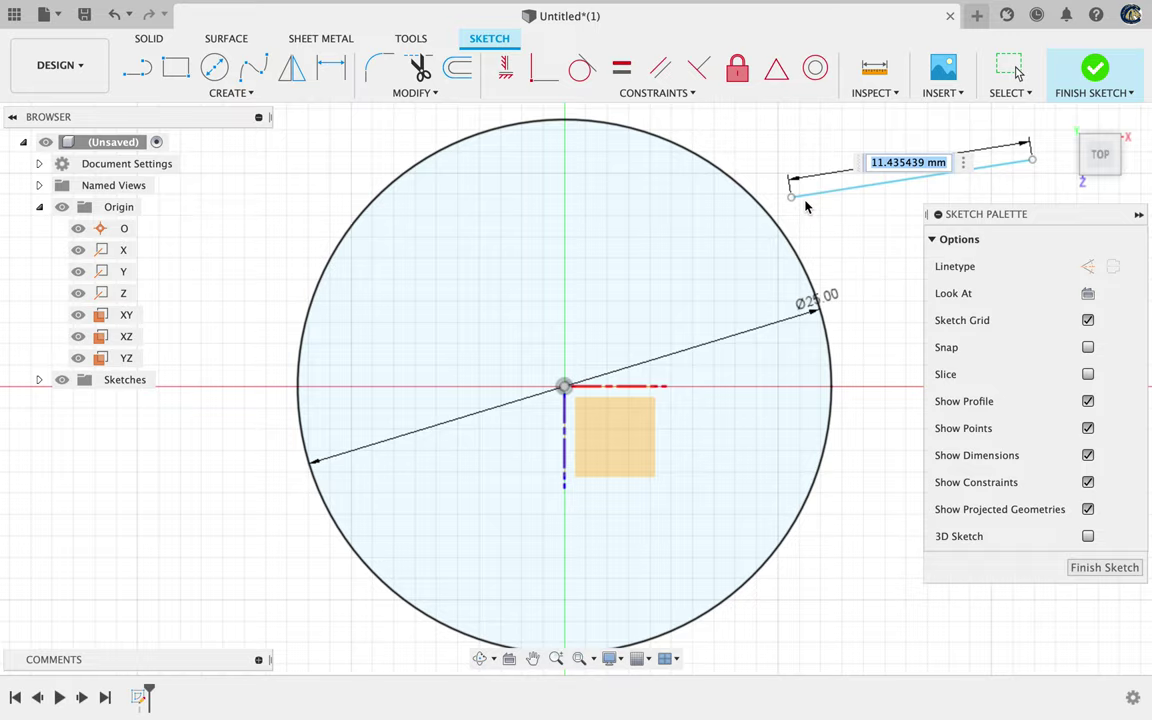
pyautogui.write('35')
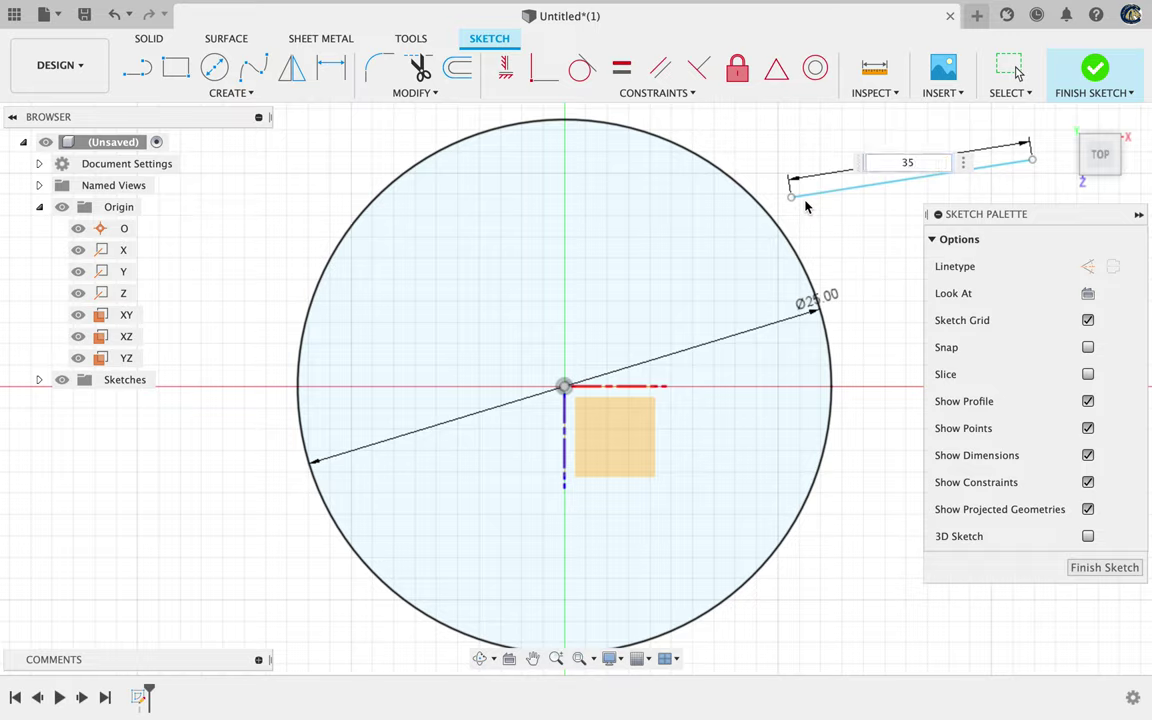
pyautogui.press('Return')
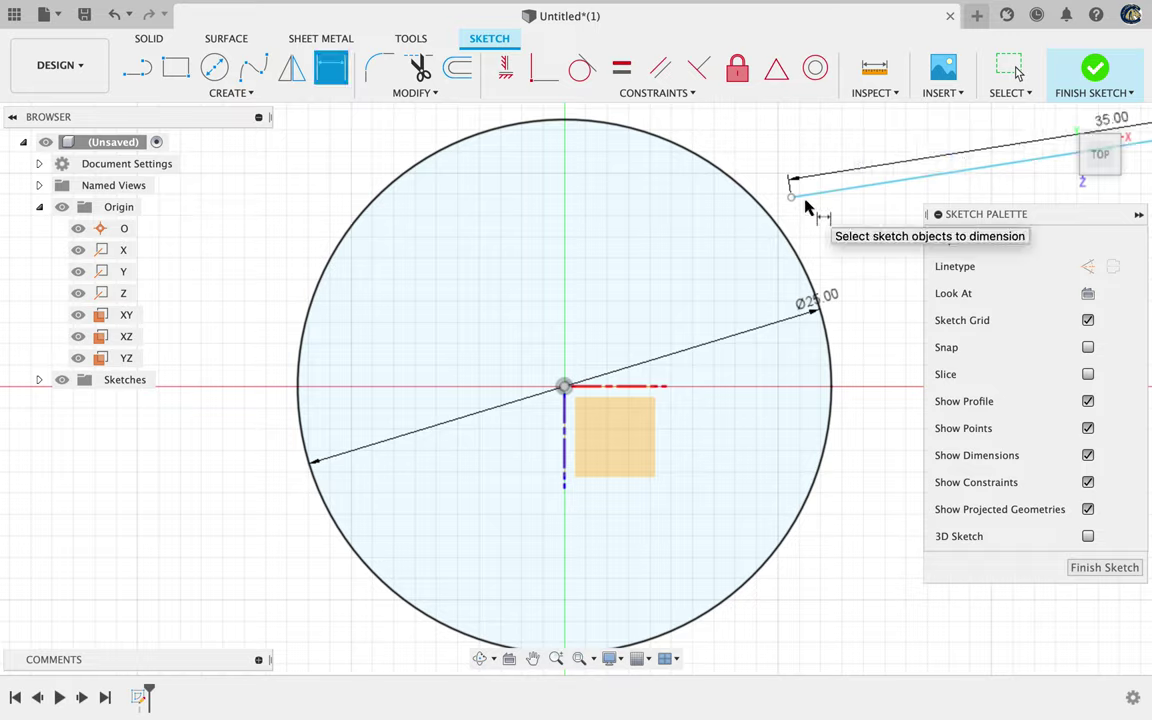
pyautogui.click(578, 658)
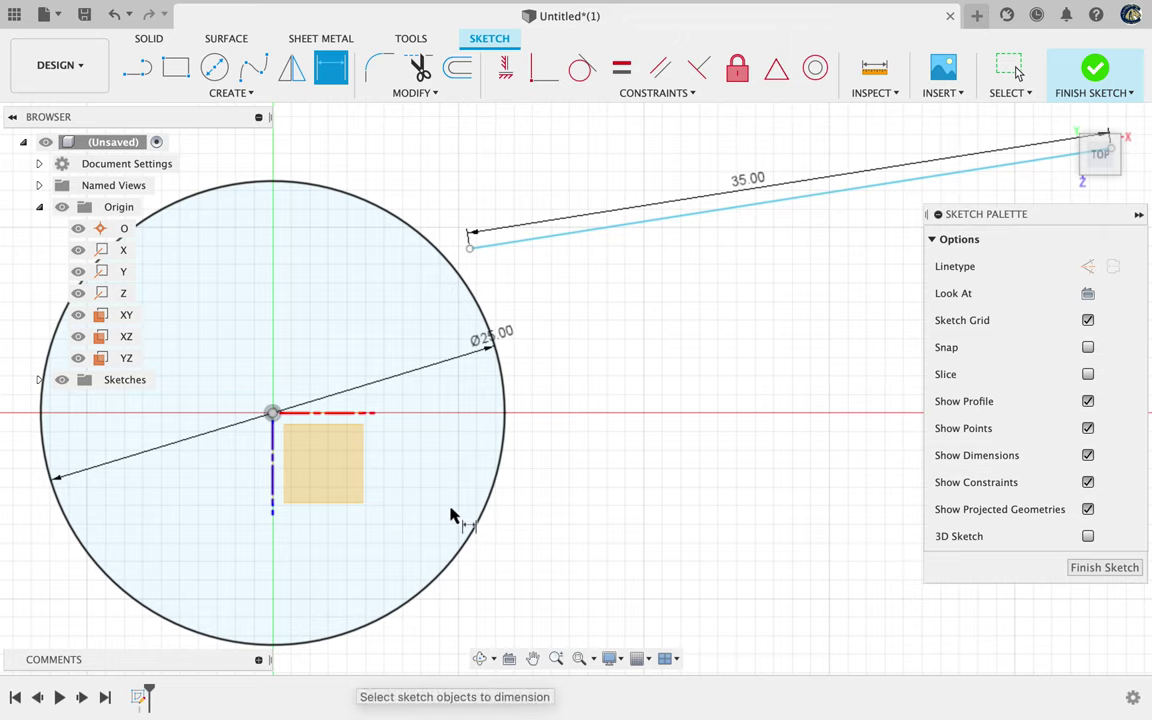
pyautogui.hotkey('ctrl', 'Right')
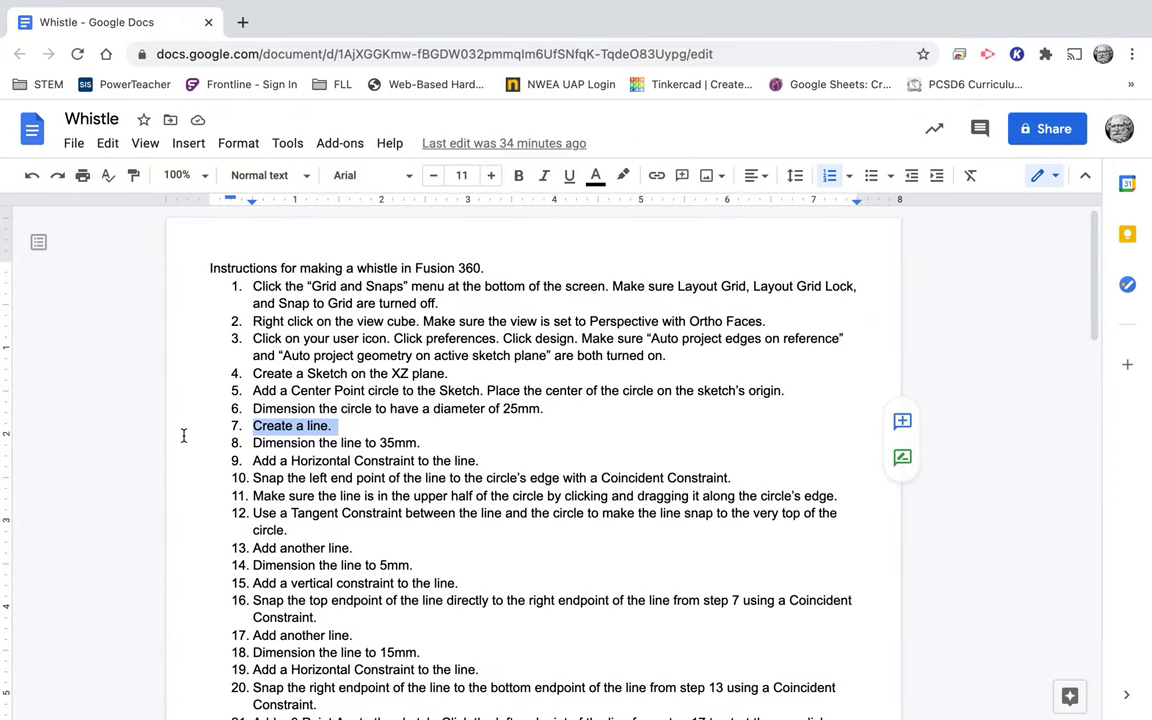
# Mark step 9, adding a horizontal constraint, in the Whistle doc, then return to Fusion.
pyautogui.tripleClick(272, 461)
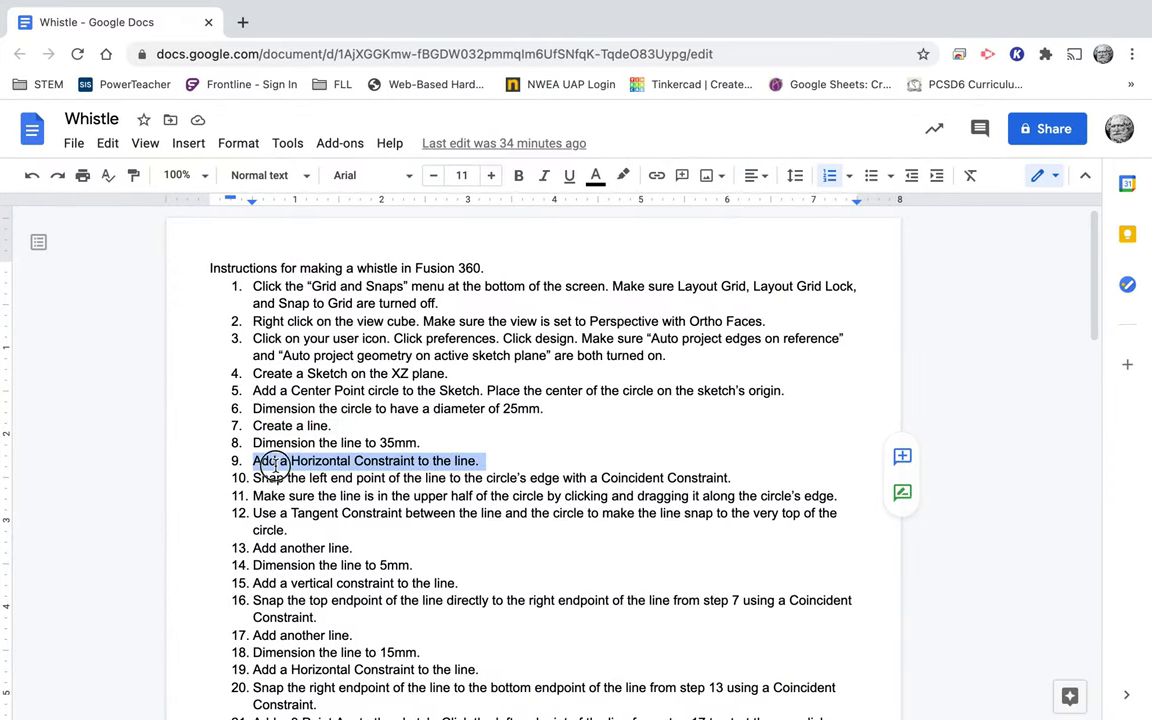
pyautogui.hotkey('ctrl', 'Left')
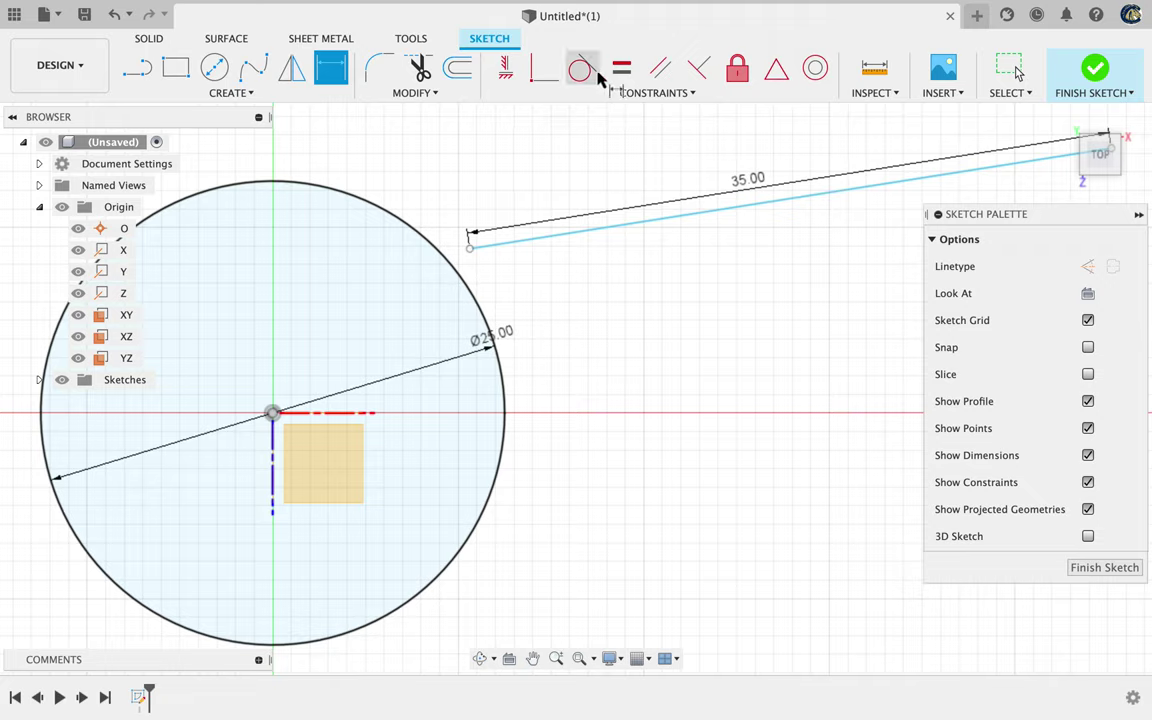
pyautogui.click(646, 94)
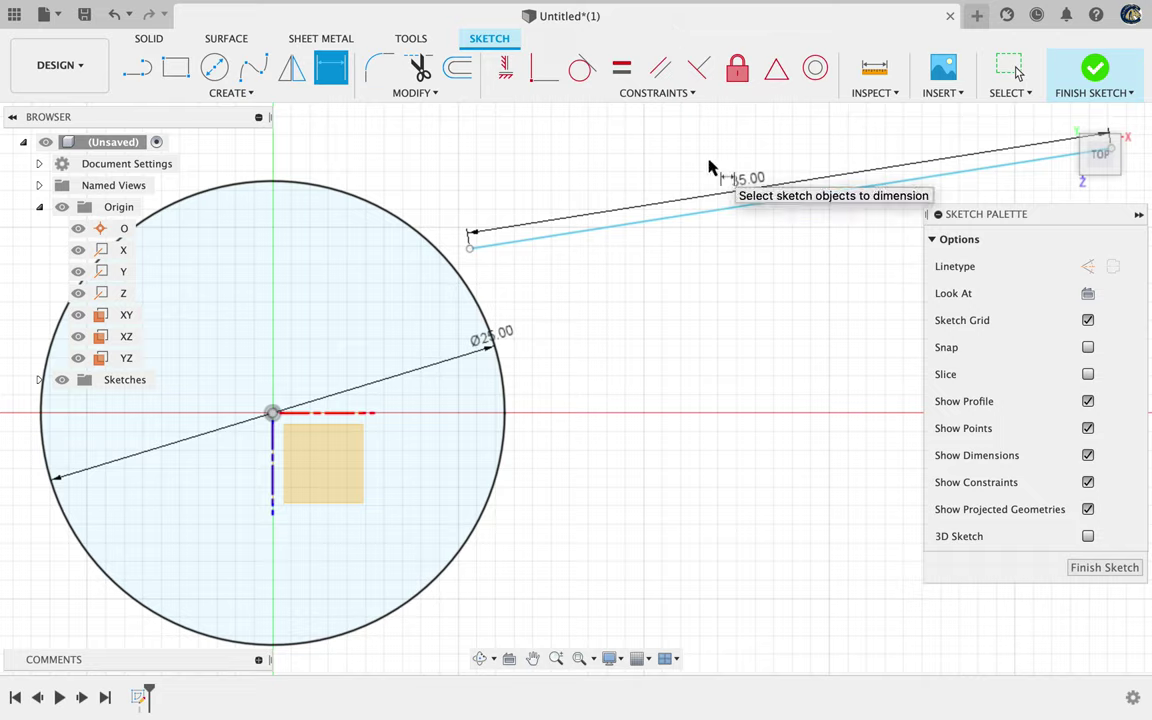
pyautogui.click(506, 71)
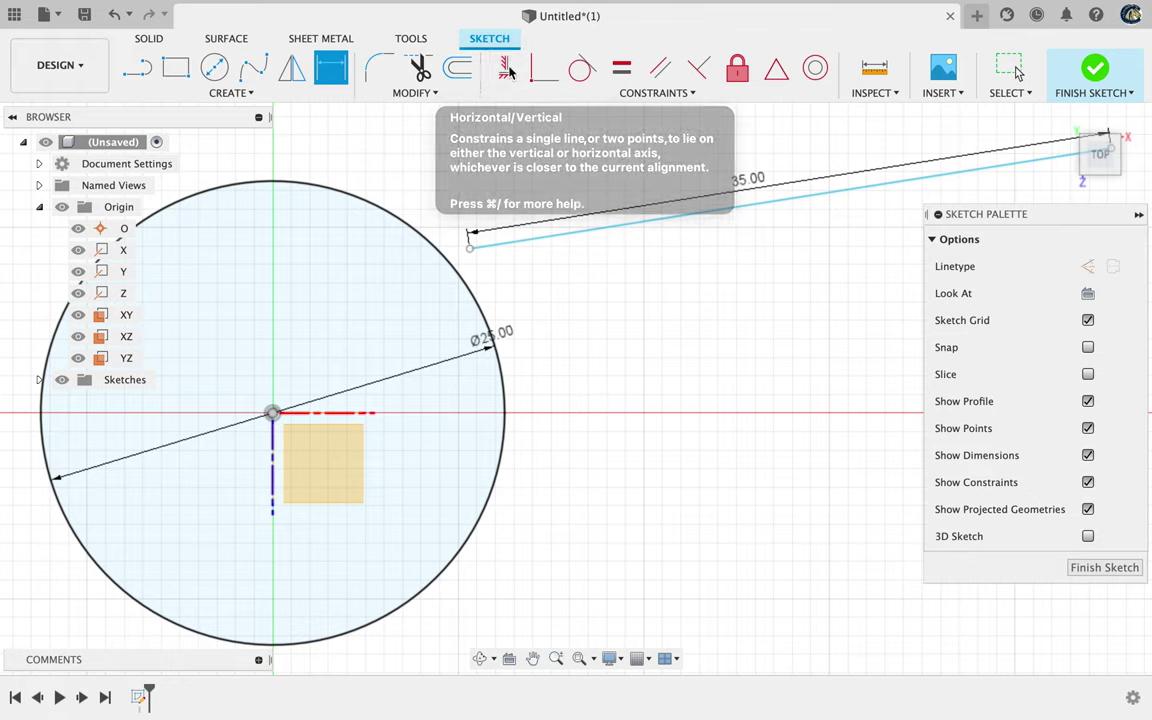
pyautogui.click(657, 94)
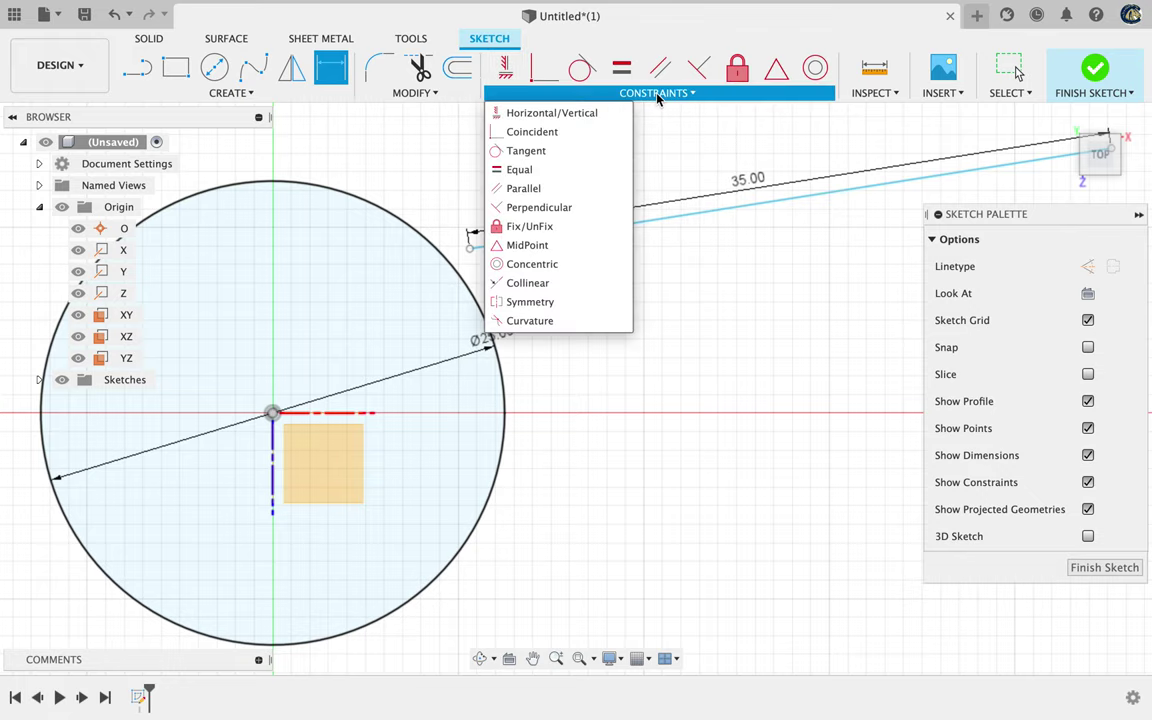
pyautogui.press('d')
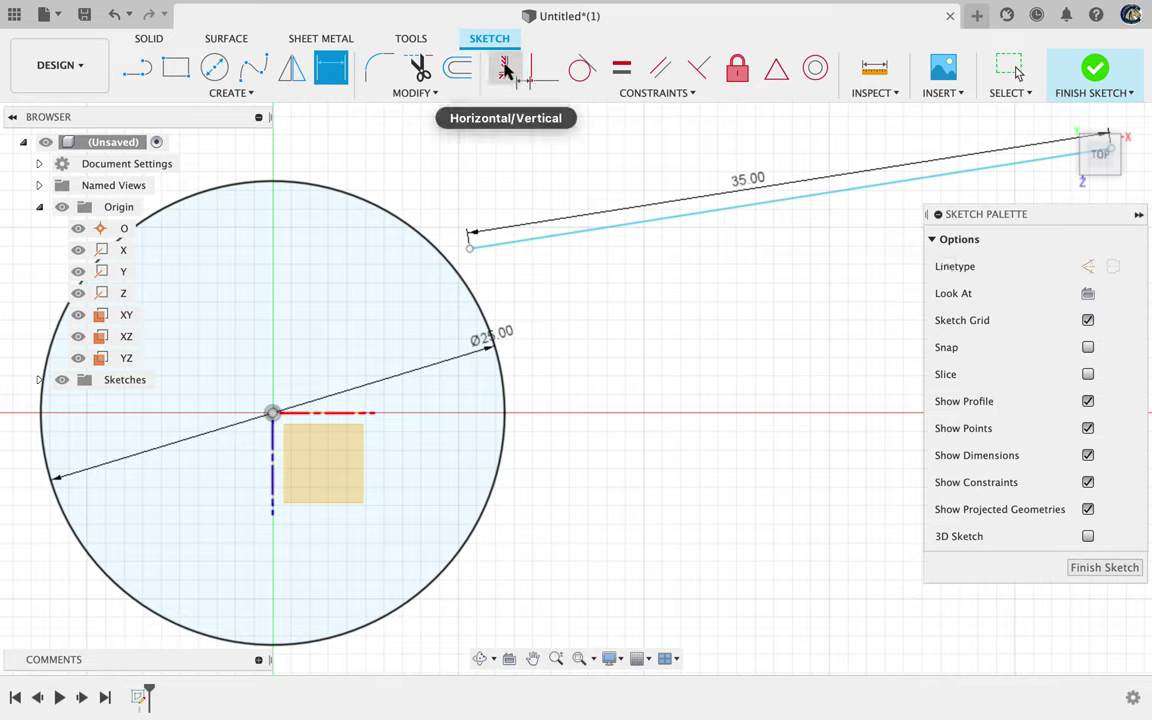
# Exit the dimension command and constrain the 35 mm line to horizontal.
pyautogui.rightClick(697, 221)
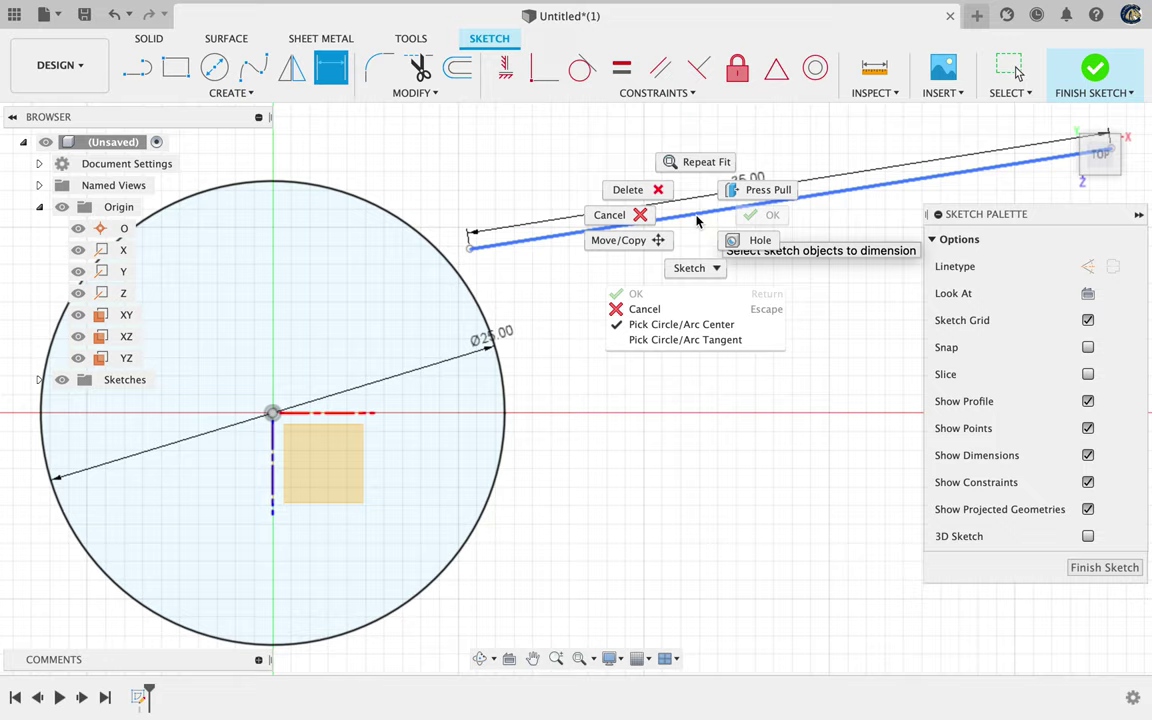
pyautogui.click(529, 172)
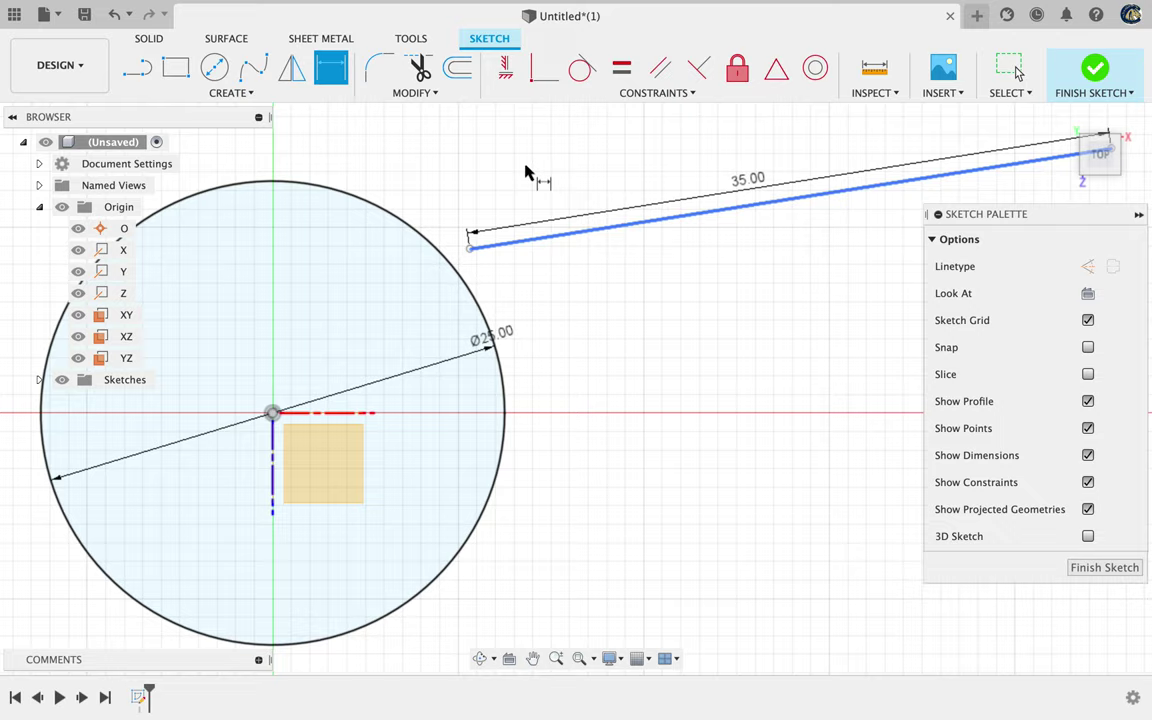
pyautogui.press('Escape')
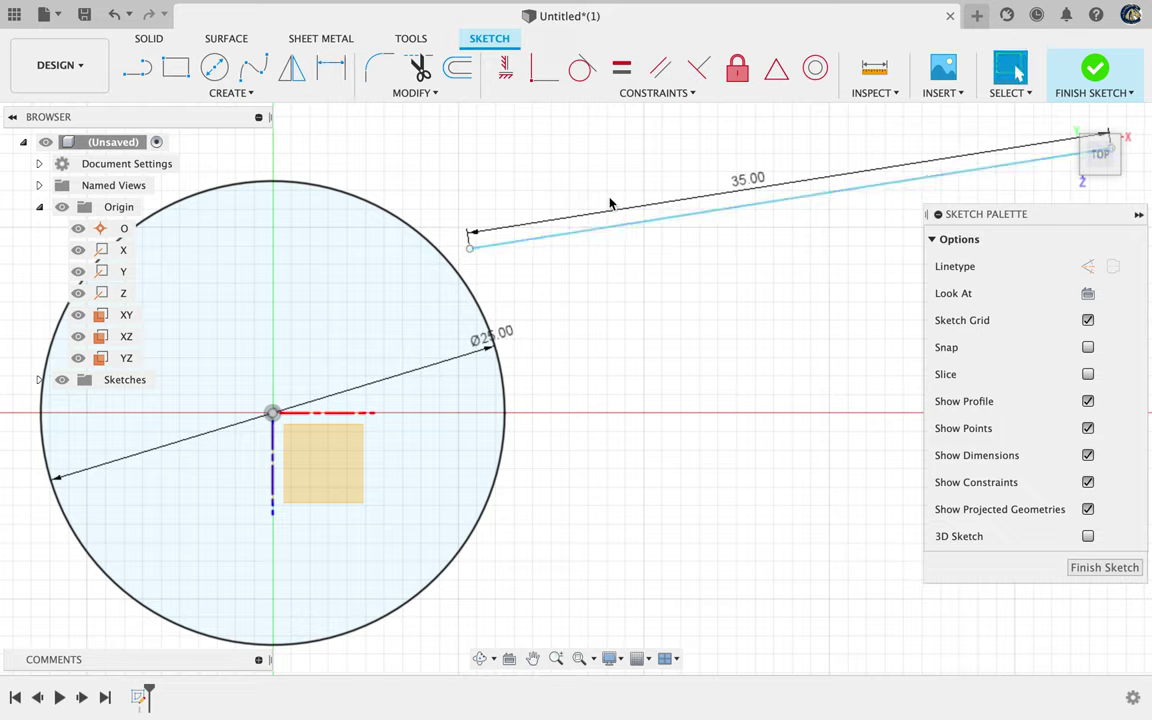
pyautogui.click(658, 224)
pyautogui.rightClick(658, 224)
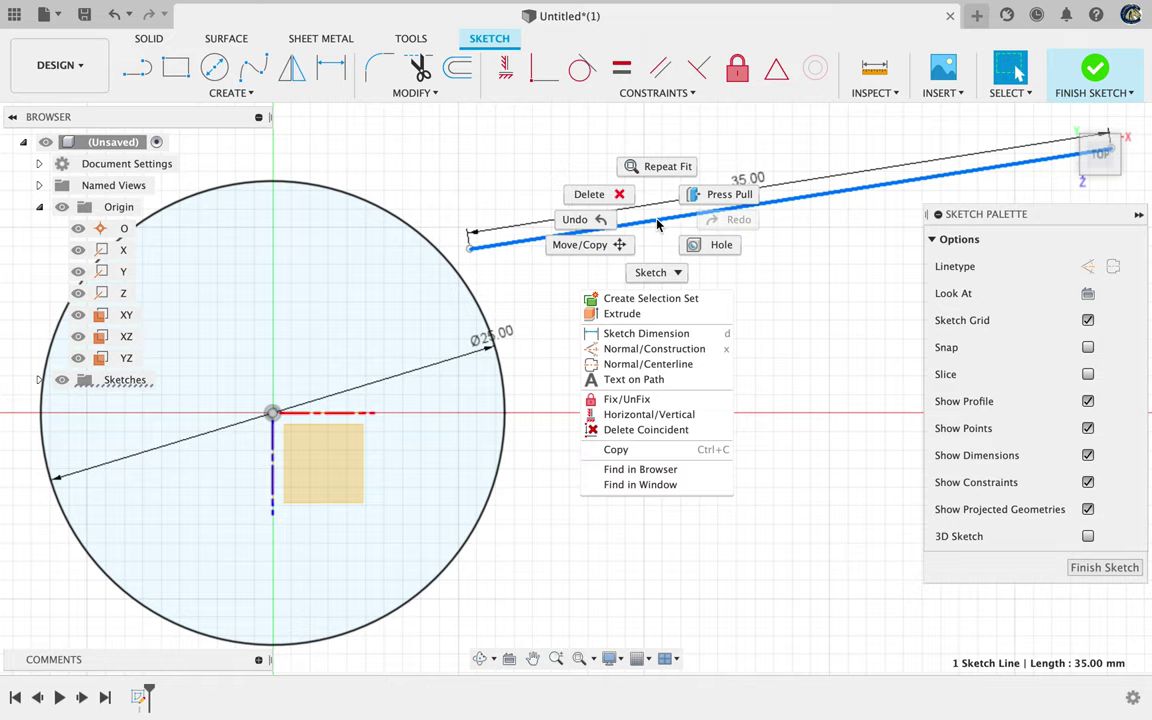
pyautogui.click(675, 421)
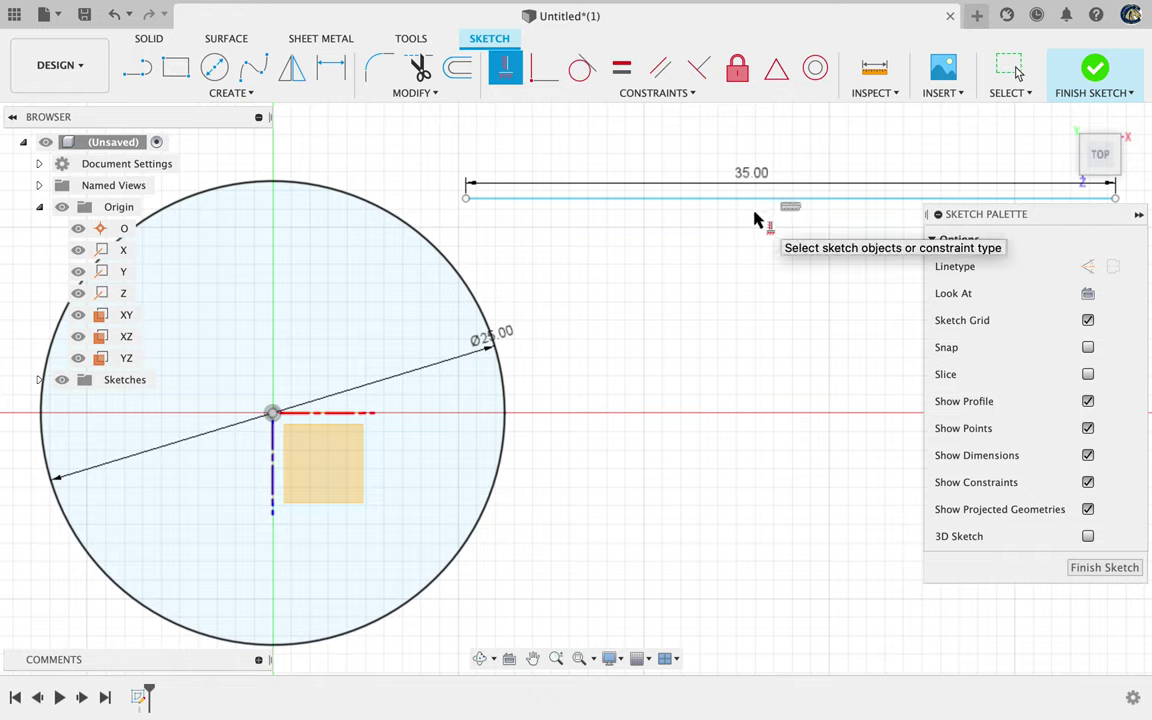
pyautogui.press('Escape')
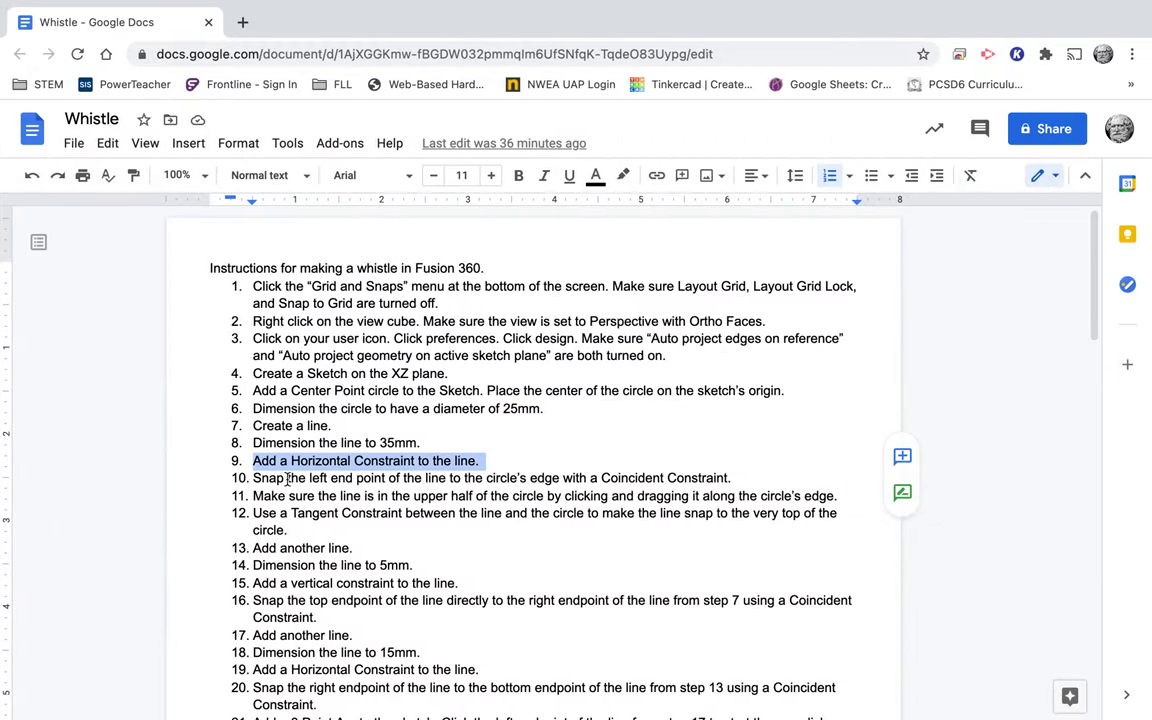
# Mark step 10, coincident snapping, in the Whistle instructions.
pyautogui.tripleClick(285, 478)
pyautogui.scroll(-2, 504, 519)
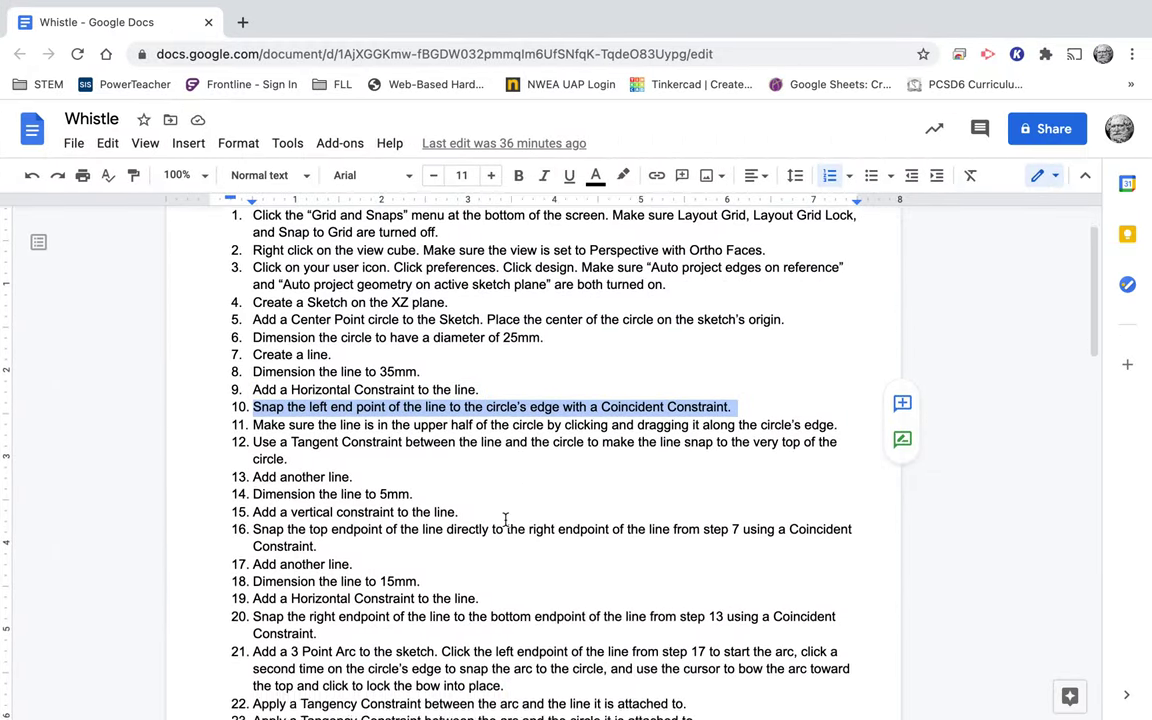
pyautogui.scroll(-2, 505, 519)
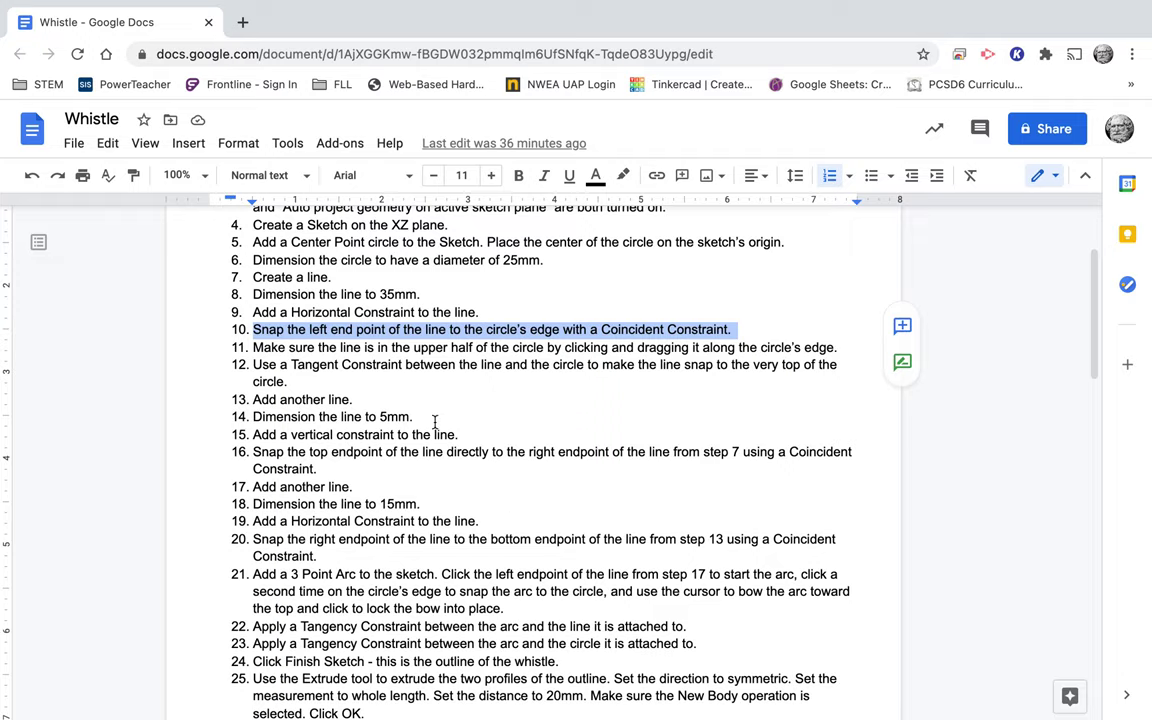
# Make the 35 mm line's left endpoint coincident with the Ø25 circle's edge.
pyautogui.hotkey('ctrl', 'Left')
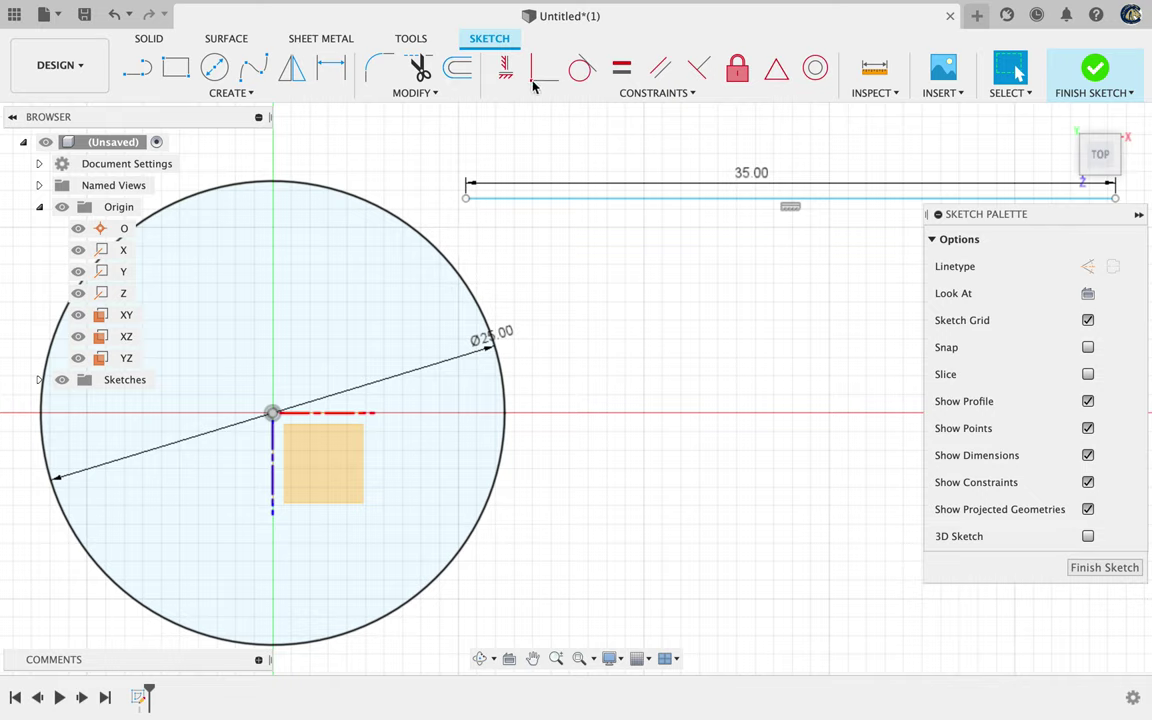
pyautogui.click(646, 93)
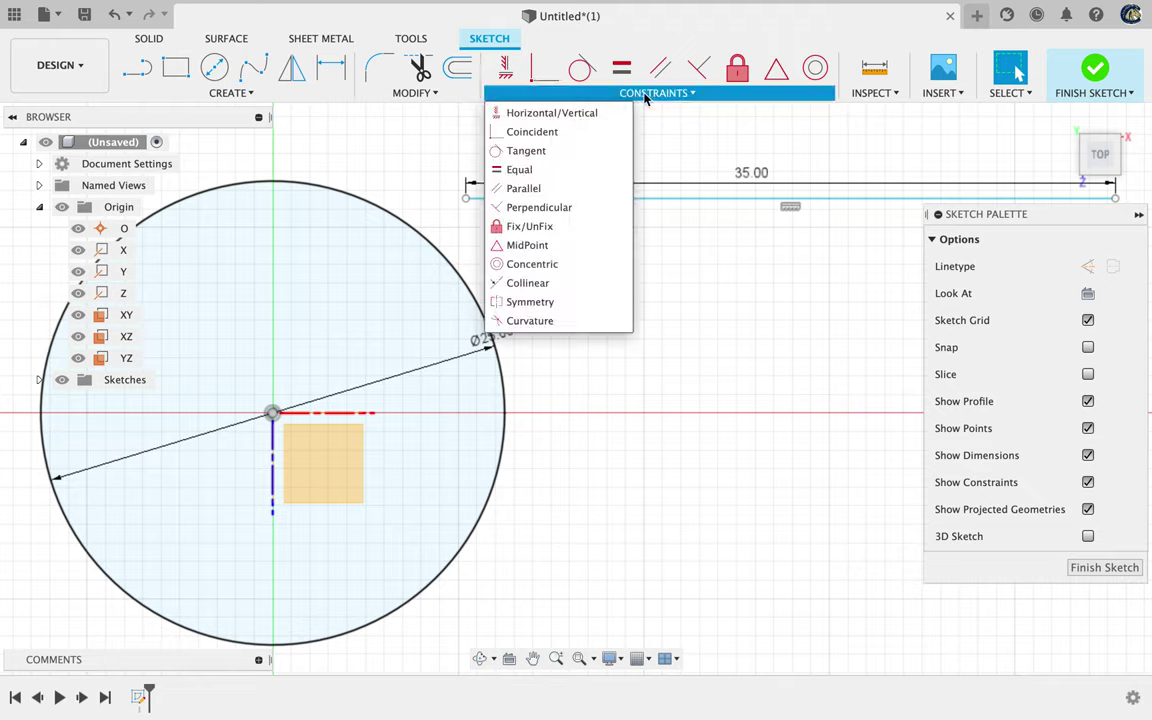
pyautogui.click(562, 131)
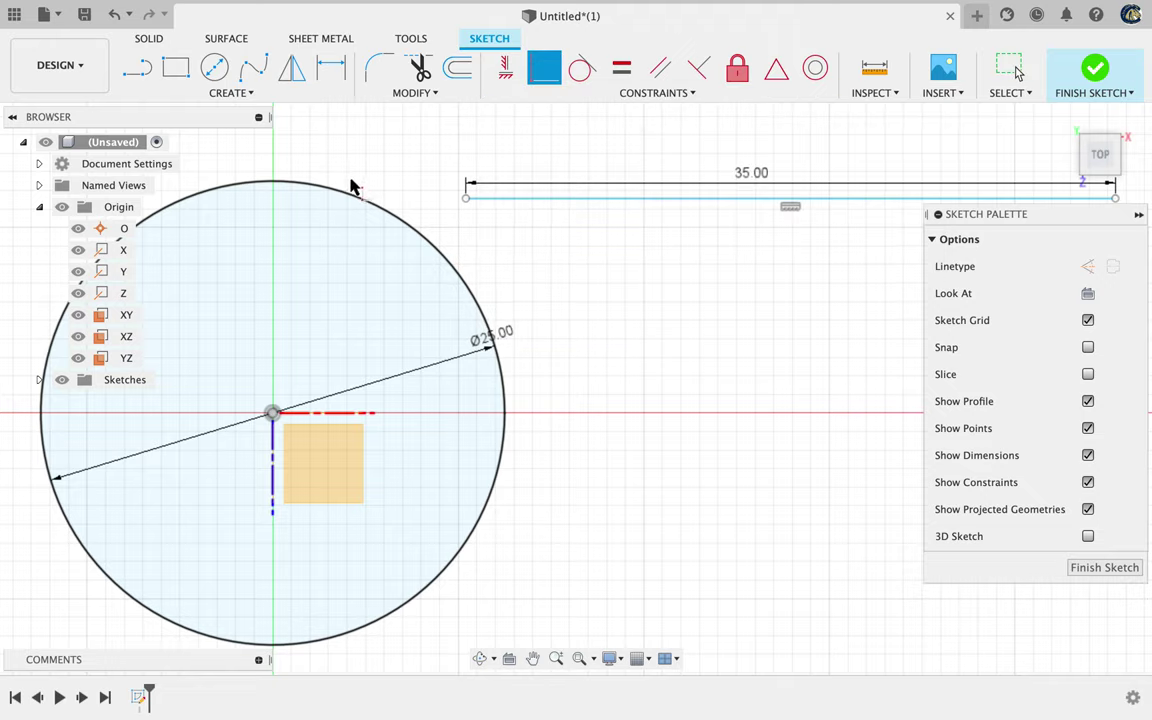
pyautogui.click(466, 199)
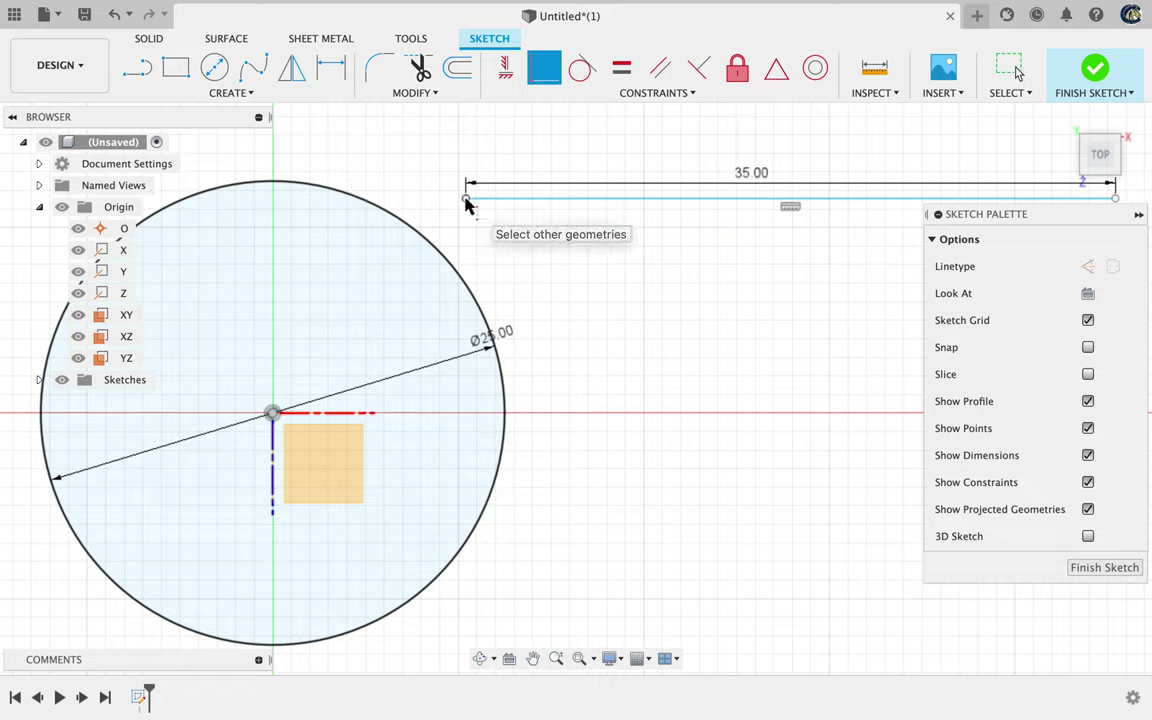
pyautogui.click(424, 240)
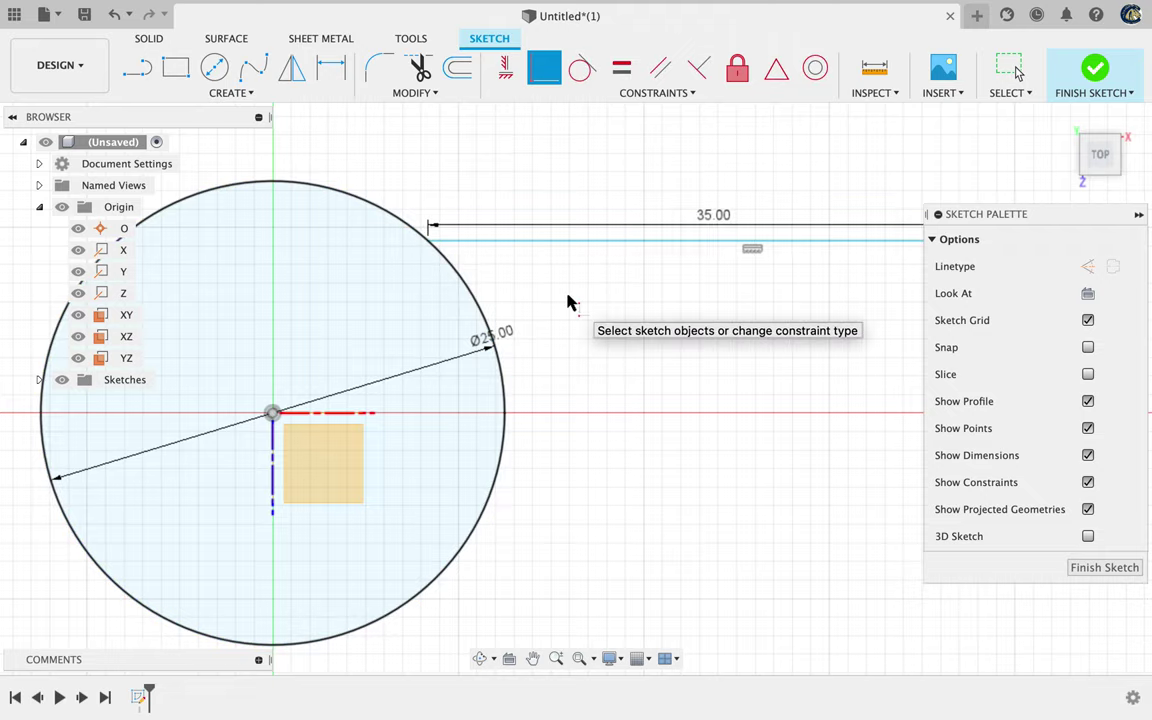
# Slide the 35 mm line along the circle's edge up near its top, then return to the instructions.
pyautogui.press('Escape')
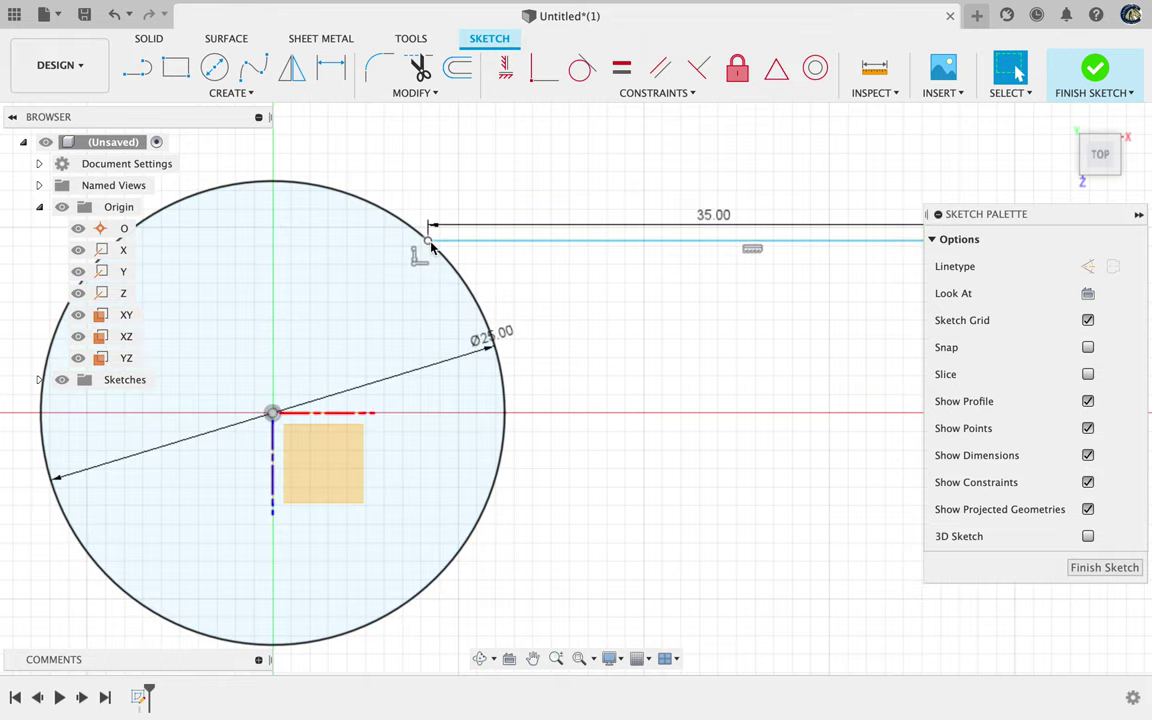
pyautogui.moveTo(455, 232)
pyautogui.mouseDown()
pyautogui.moveTo(470, 218)
pyautogui.moveTo(304, 162)
pyautogui.moveTo(160, 224)
pyautogui.moveTo(131, 458)
pyautogui.moveTo(322, 503)
pyautogui.moveTo(455, 396)
pyautogui.moveTo(283, 298)
pyautogui.moveTo(219, 401)
pyautogui.moveTo(389, 430)
pyautogui.moveTo(388, 337)
pyautogui.moveTo(242, 301)
pyautogui.moveTo(170, 344)
pyautogui.moveTo(285, 481)
pyautogui.moveTo(405, 421)
pyautogui.moveTo(285, 306)
pyautogui.moveTo(183, 386)
pyautogui.moveTo(321, 477)
pyautogui.moveTo(399, 442)
pyautogui.moveTo(357, 507)
pyautogui.moveTo(193, 463)
pyautogui.moveTo(175, 372)
pyautogui.moveTo(252, 285)
pyautogui.moveTo(337, 273)
pyautogui.moveTo(386, 290)
pyautogui.moveTo(357, 280)
pyautogui.mouseUp()
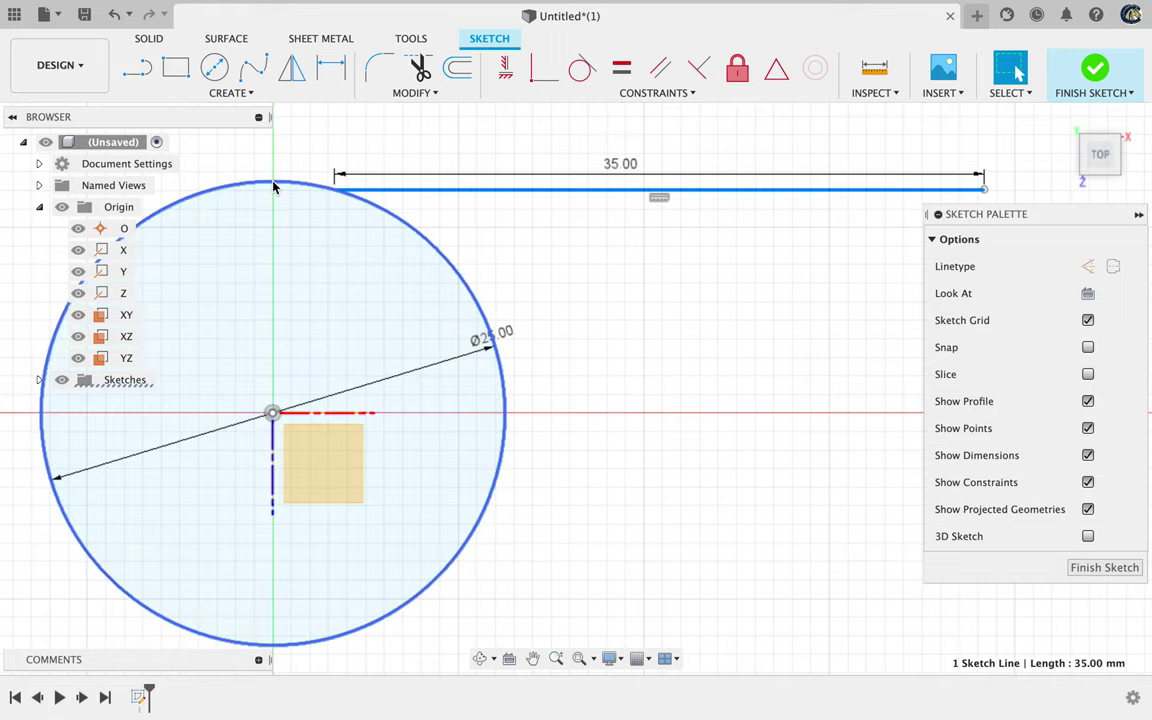
pyautogui.moveTo(399, 197)
pyautogui.mouseDown()
pyautogui.moveTo(368, 175)
pyautogui.moveTo(399, 188)
pyautogui.mouseUp()
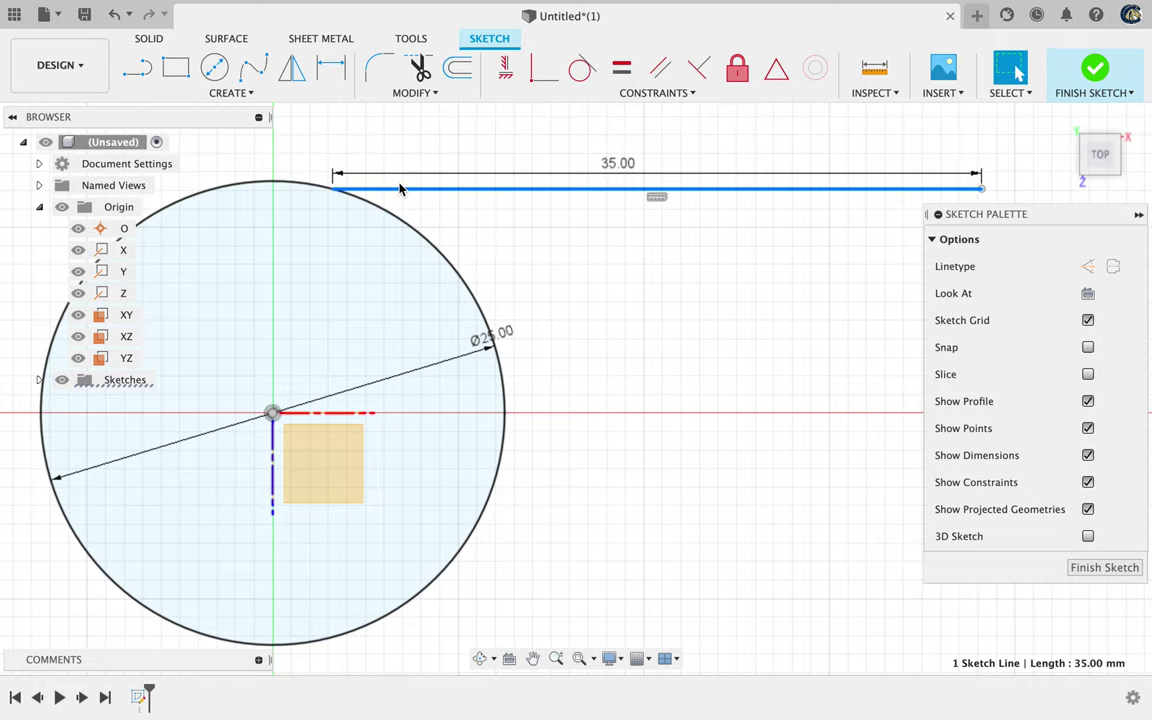
pyautogui.press('super+Tab')
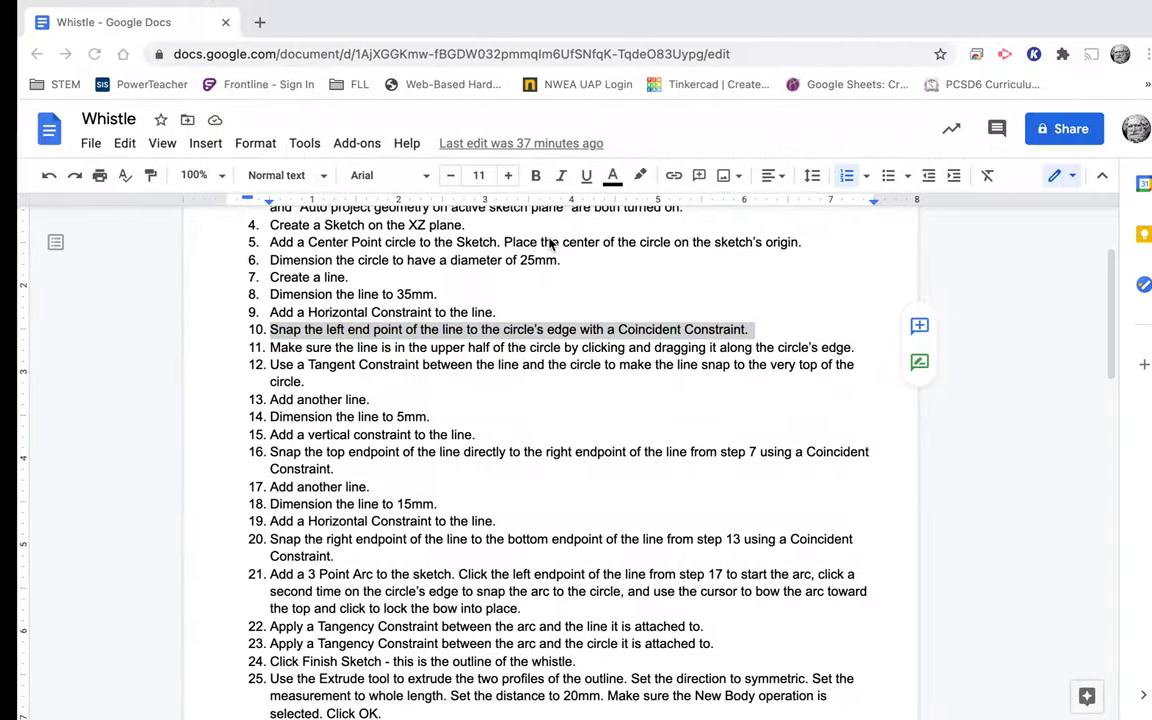
pyautogui.doubleClick(276, 349)
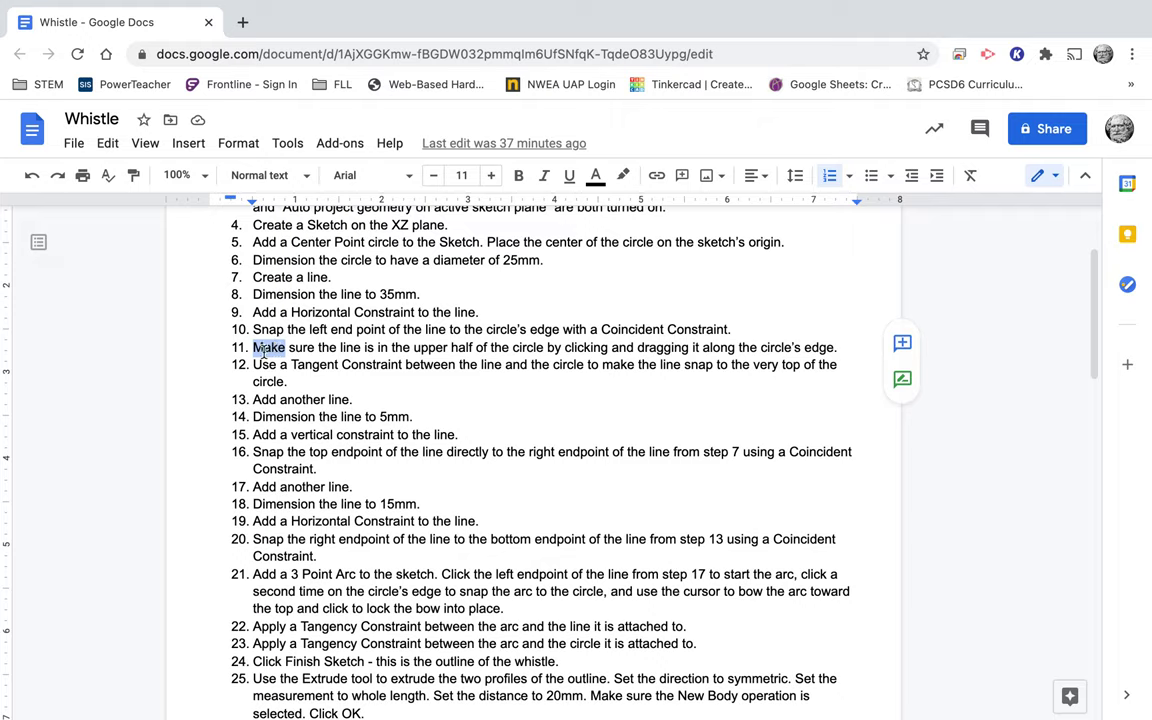
pyautogui.doubleClick(259, 366)
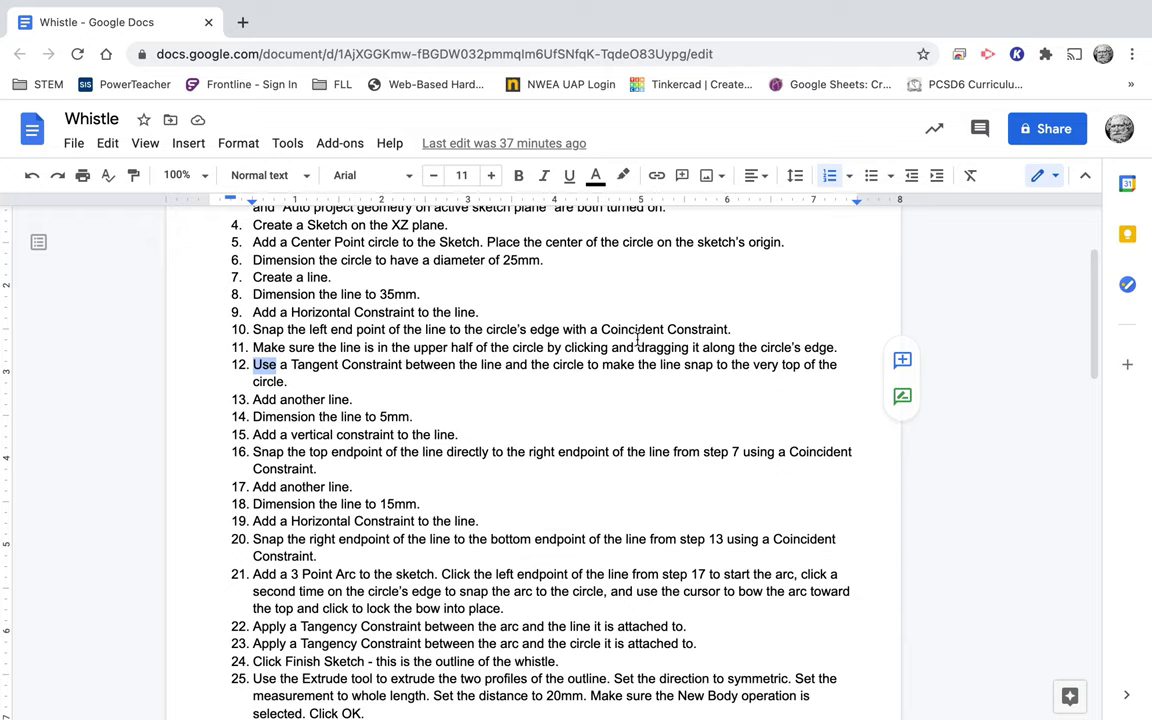
# Make the 35 mm line tangent to the top of the 25 mm circle, then mark step 13.
pyautogui.press('super+Tab')
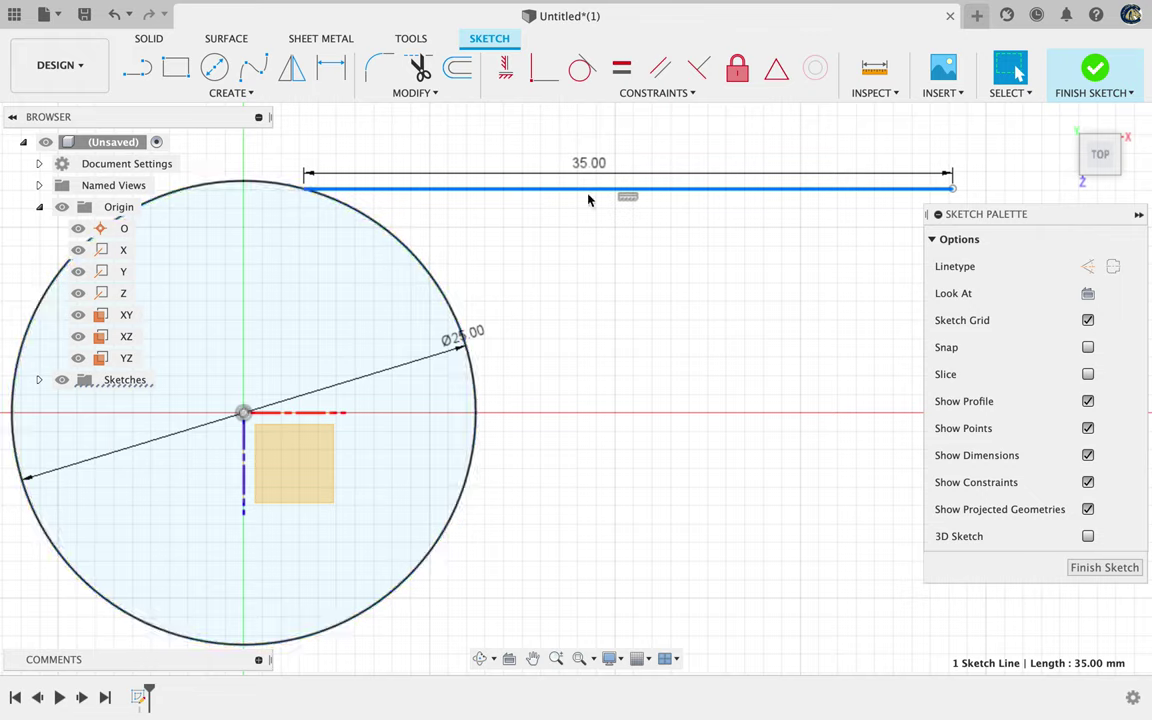
pyautogui.click(583, 72)
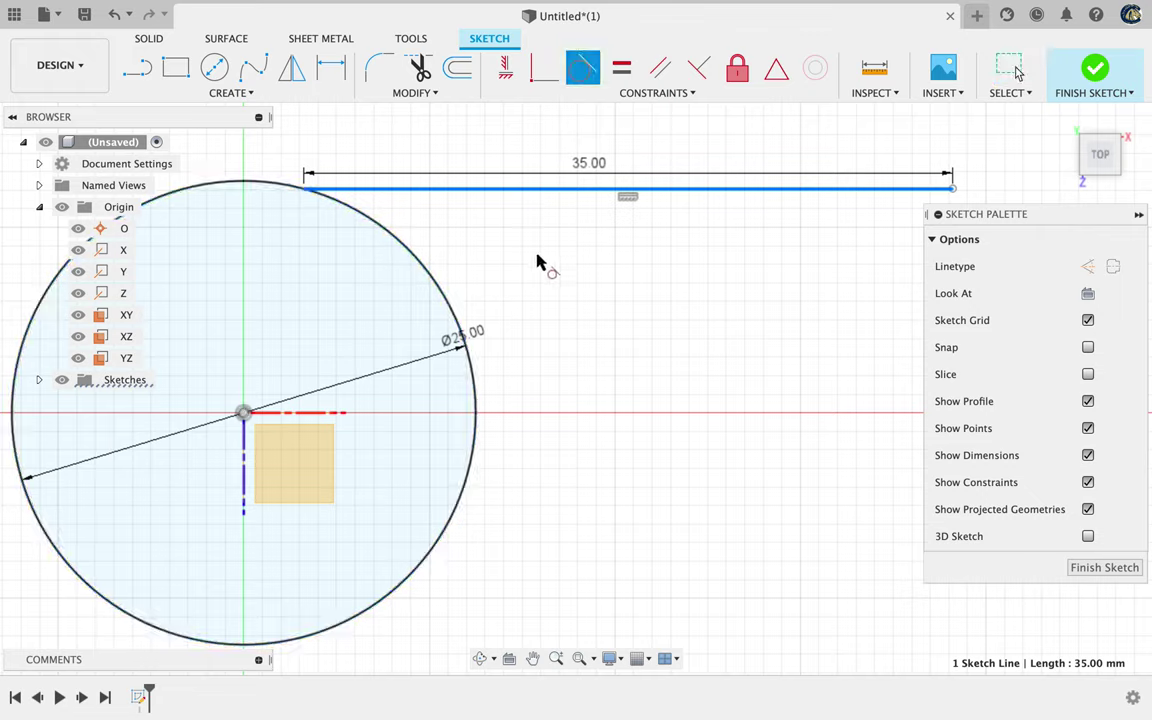
pyautogui.click(503, 195)
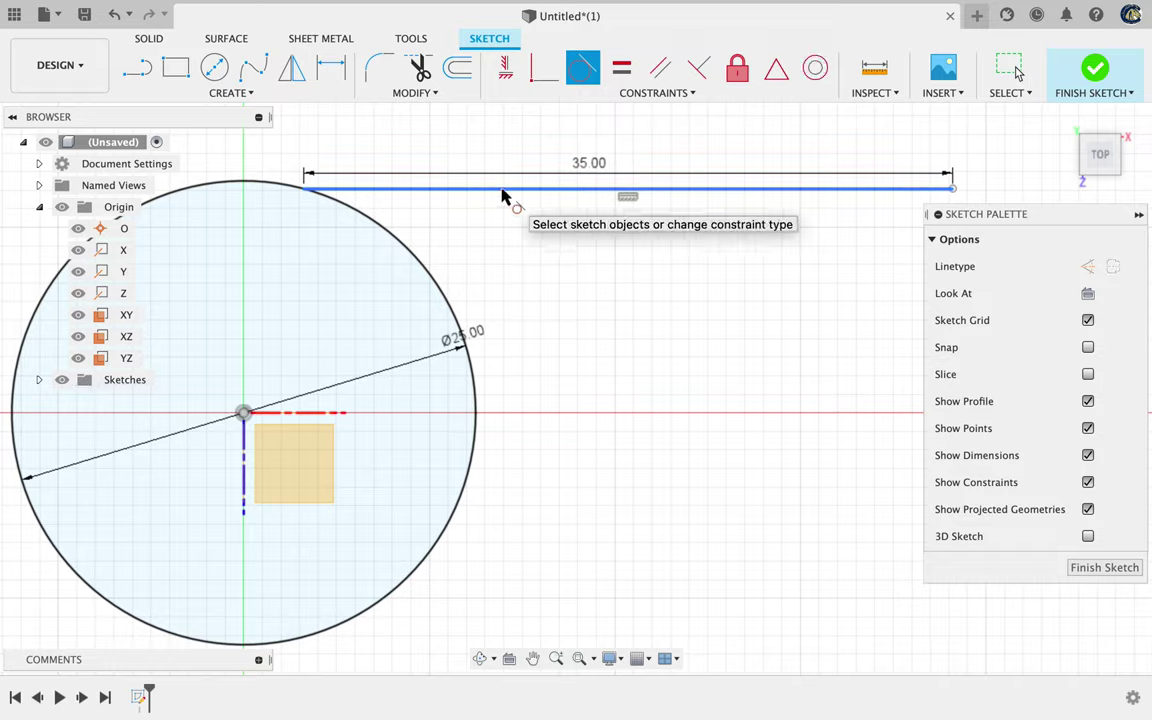
pyautogui.click(373, 194)
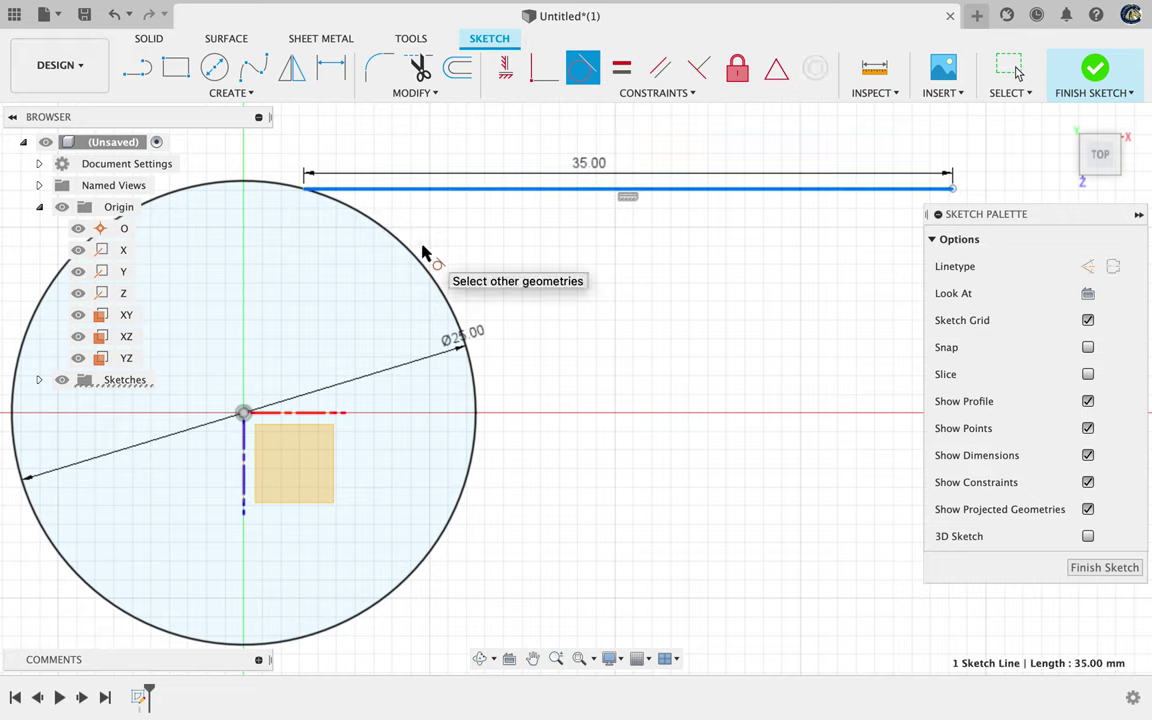
pyautogui.click(243, 188)
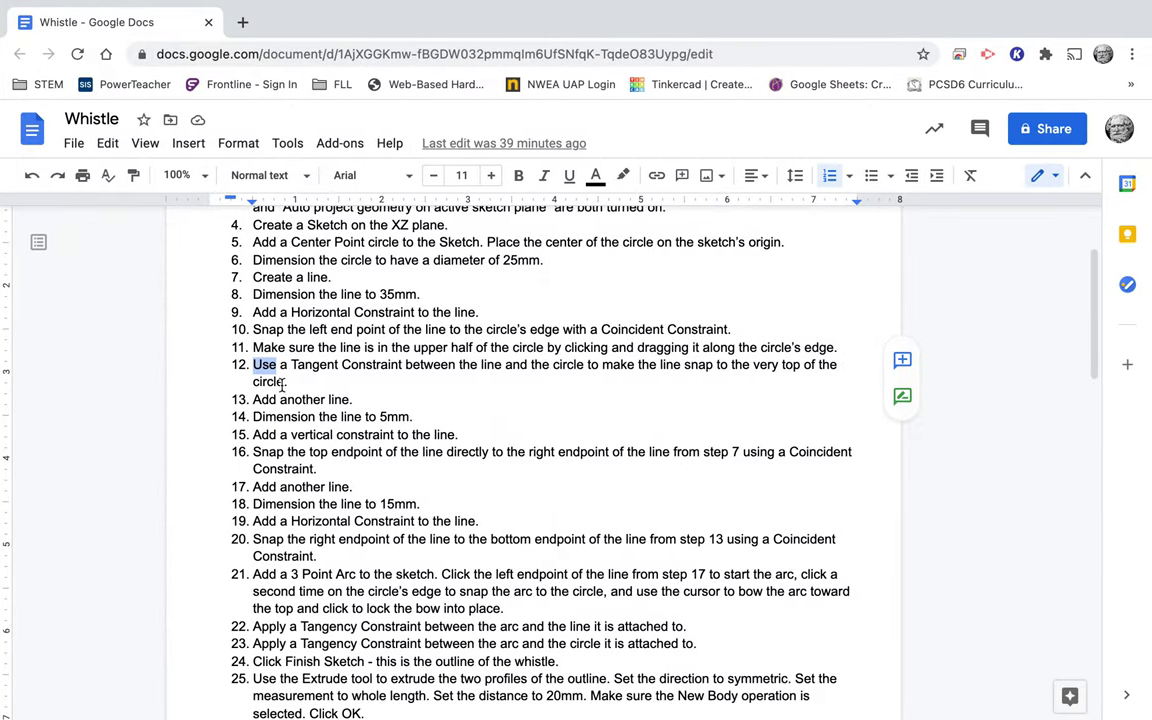
pyautogui.moveTo(255, 399); pyautogui.dragTo(356, 400)
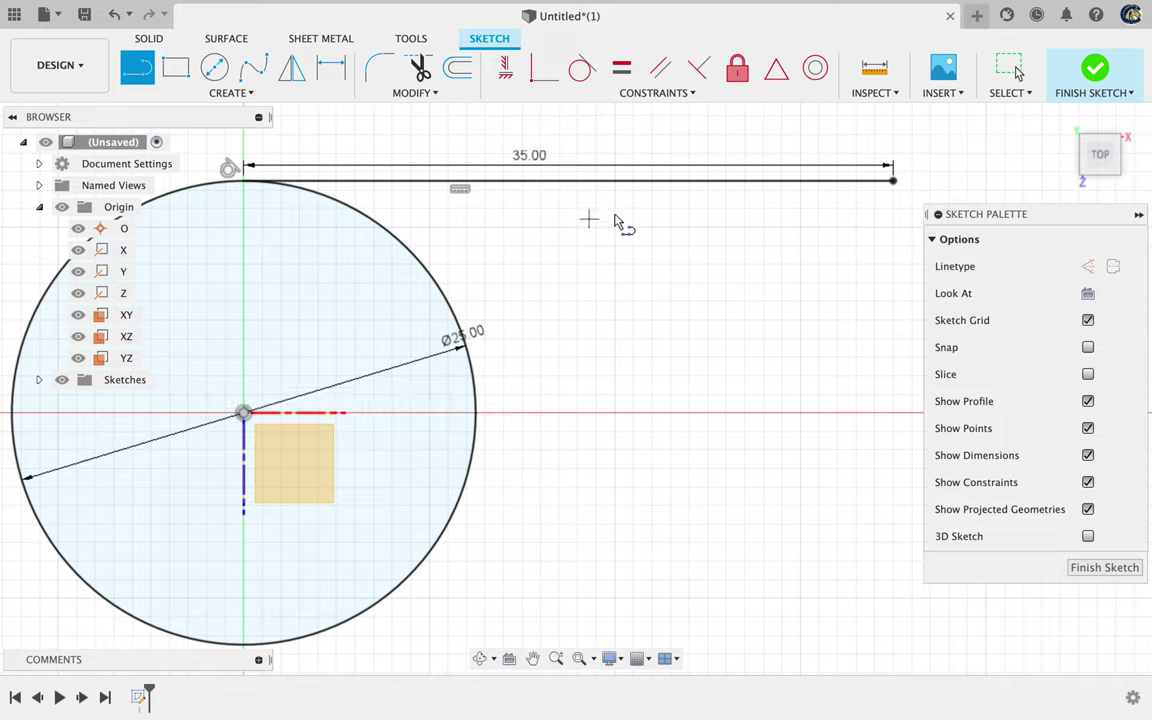
# Draw a short sloping line right of the circle and check step 14 in the instructions.
pyautogui.click(676, 249)
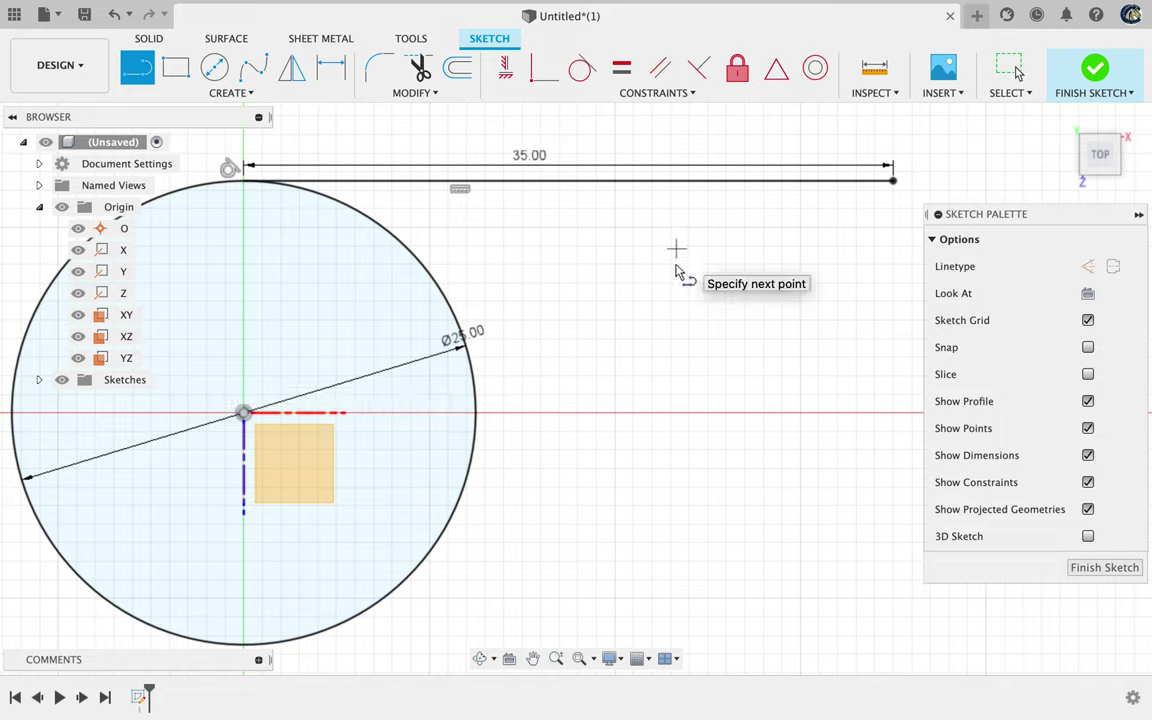
pyautogui.click(708, 423)
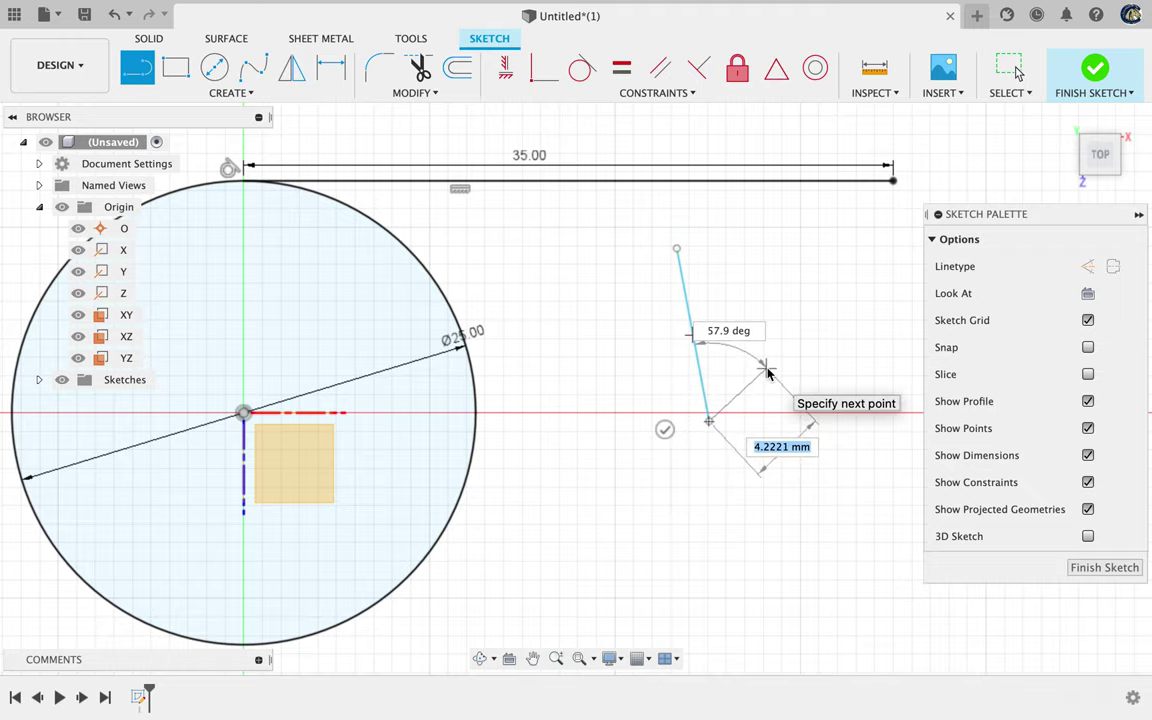
pyautogui.press('Escape')
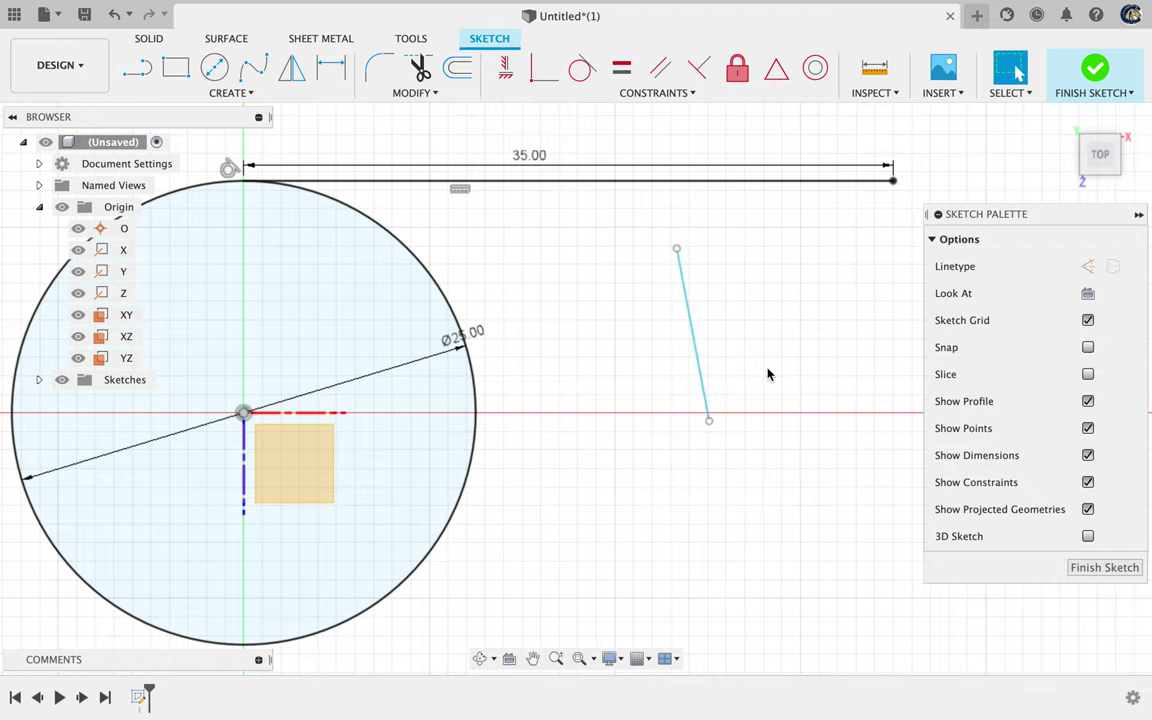
pyautogui.hotkey('ctrl', 'Right')
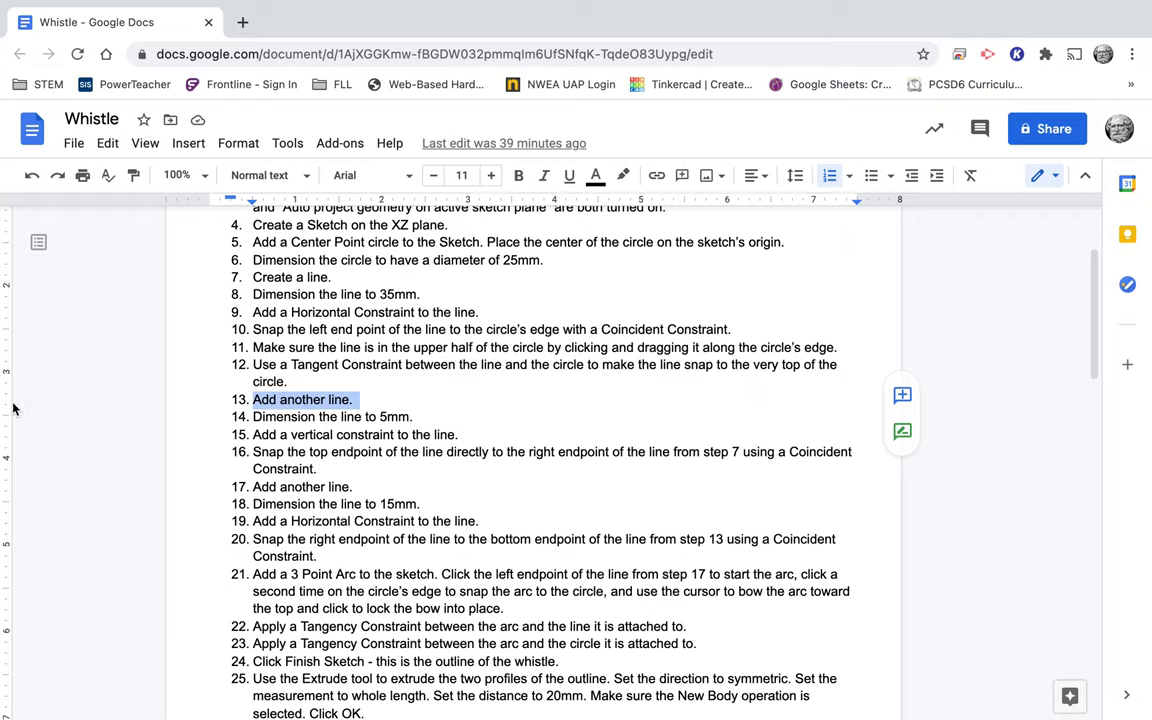
pyautogui.tripleClick(280, 418)
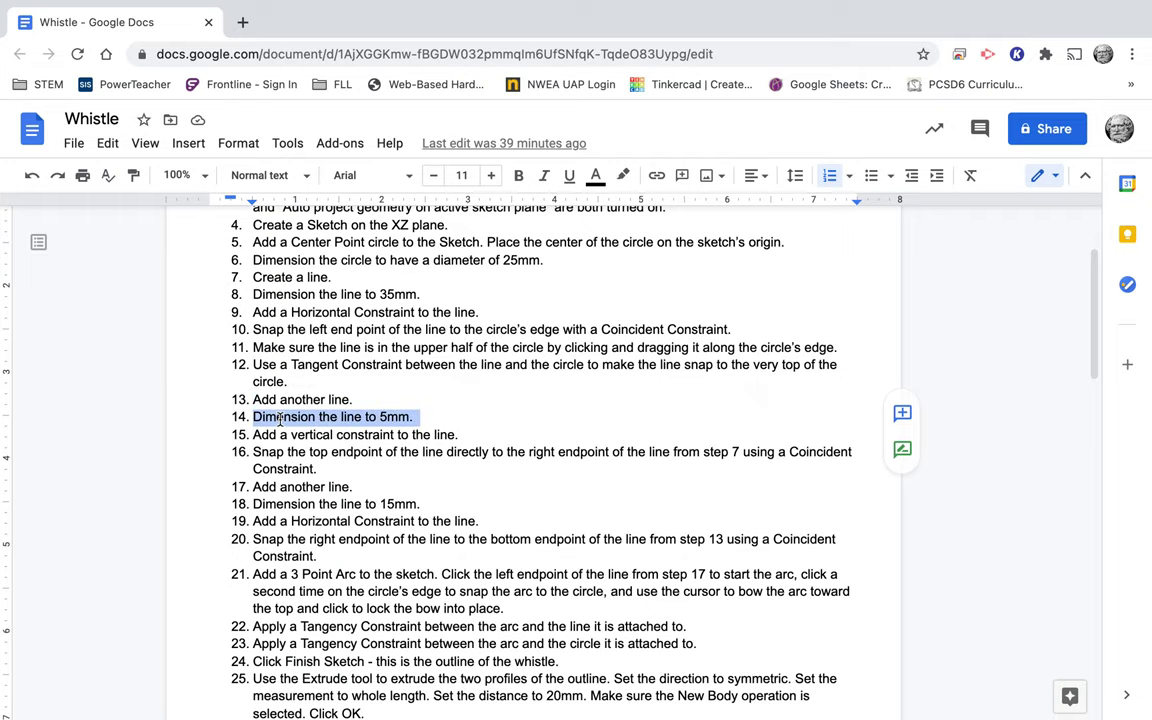
pyautogui.hotkey('ctrl', 'Left')
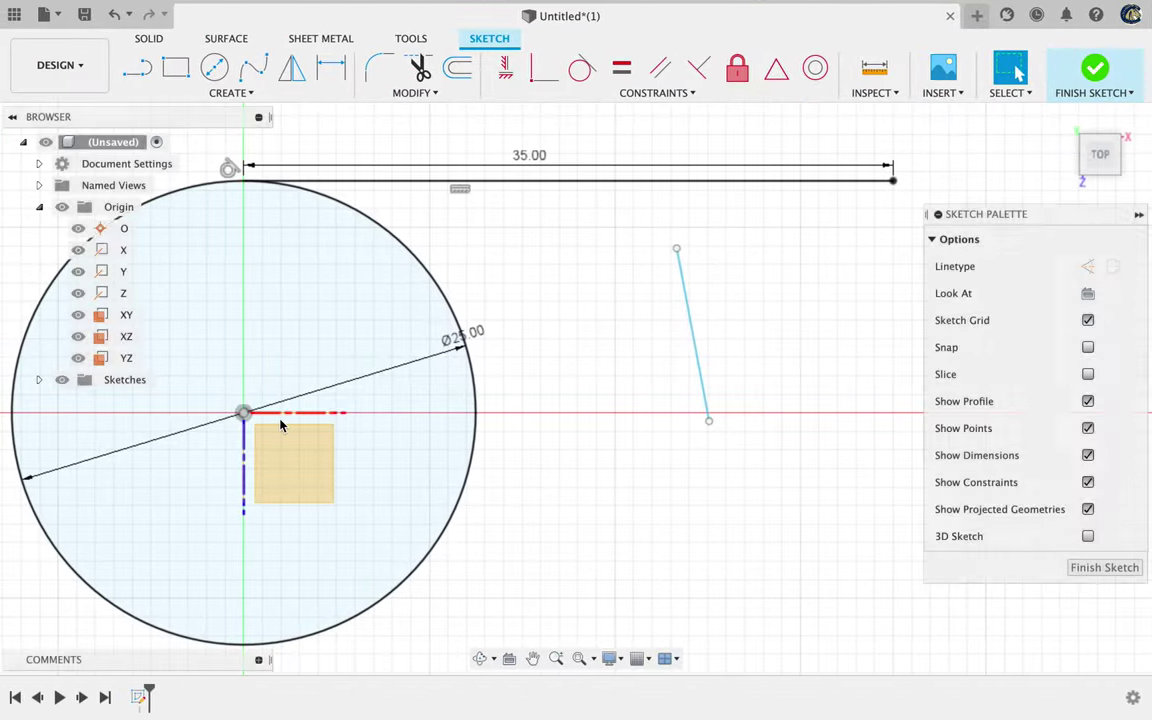
# Give the new sloping line a 5 mm length dimension and move on to step 15.
pyautogui.click(700, 345)
pyautogui.press('d')
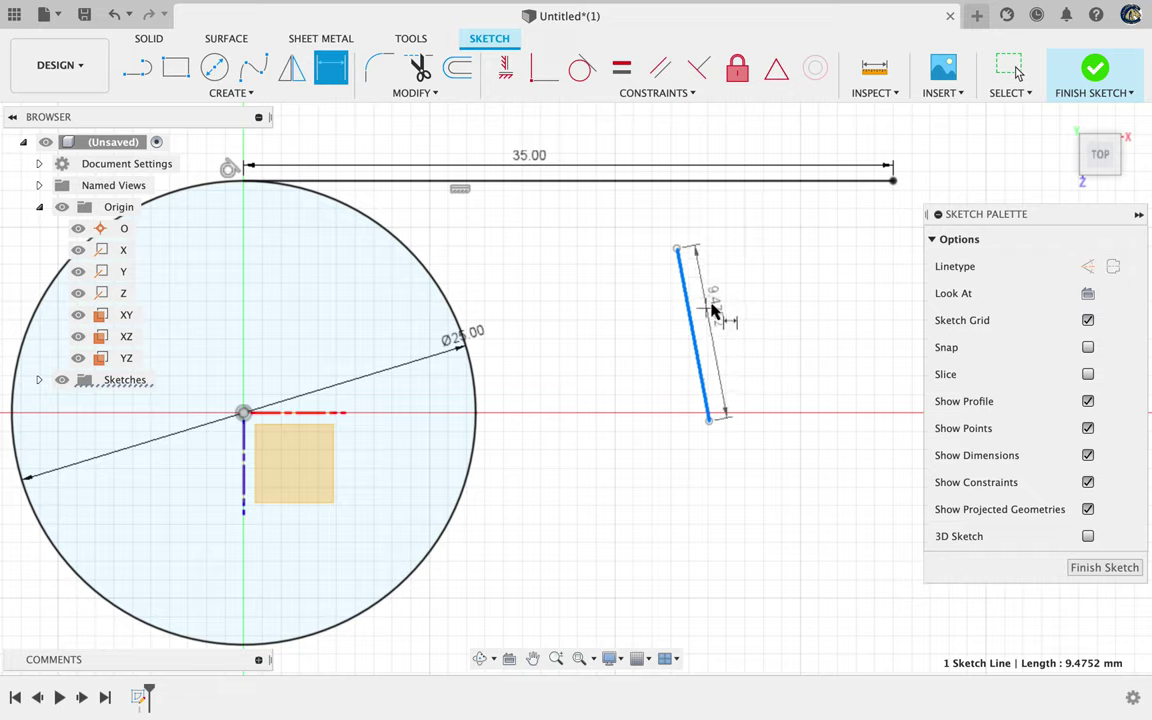
pyautogui.click(706, 313)
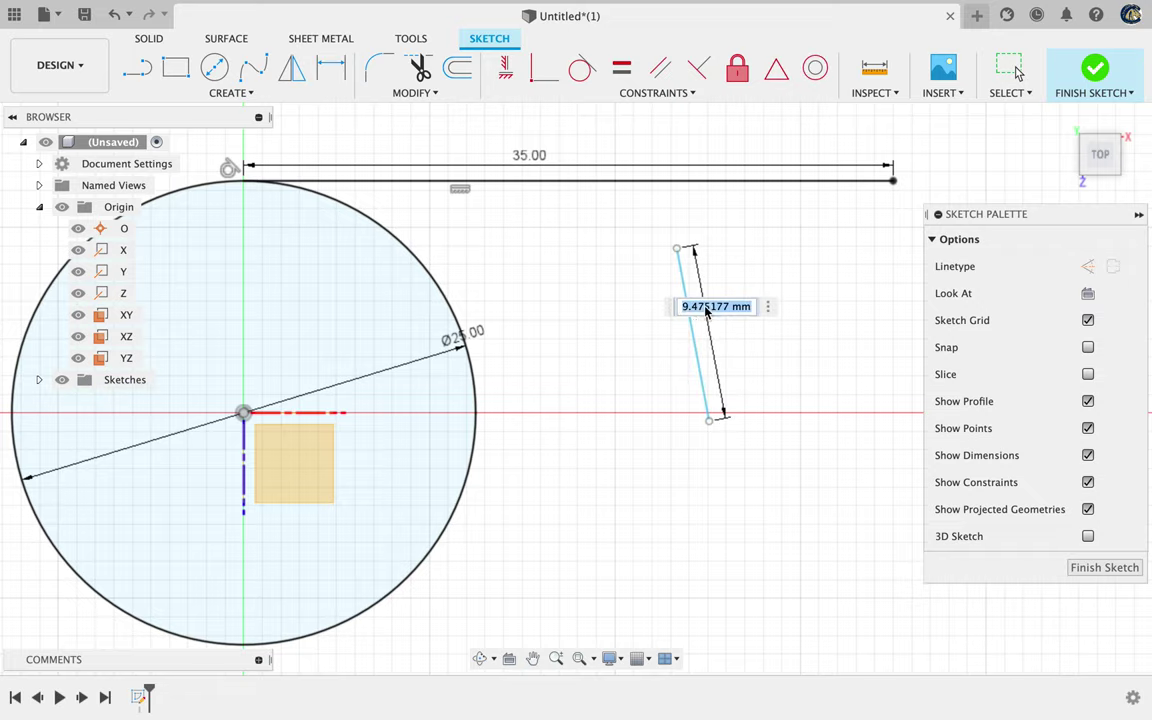
pyautogui.write('5')
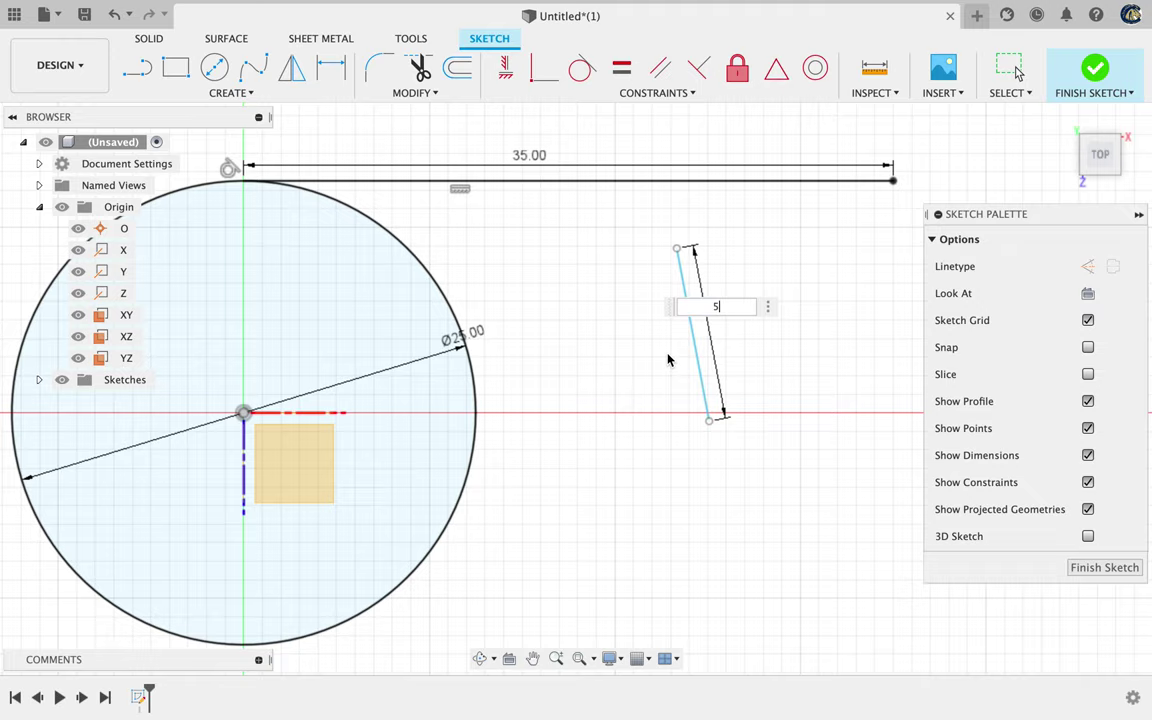
pyautogui.press('Return')
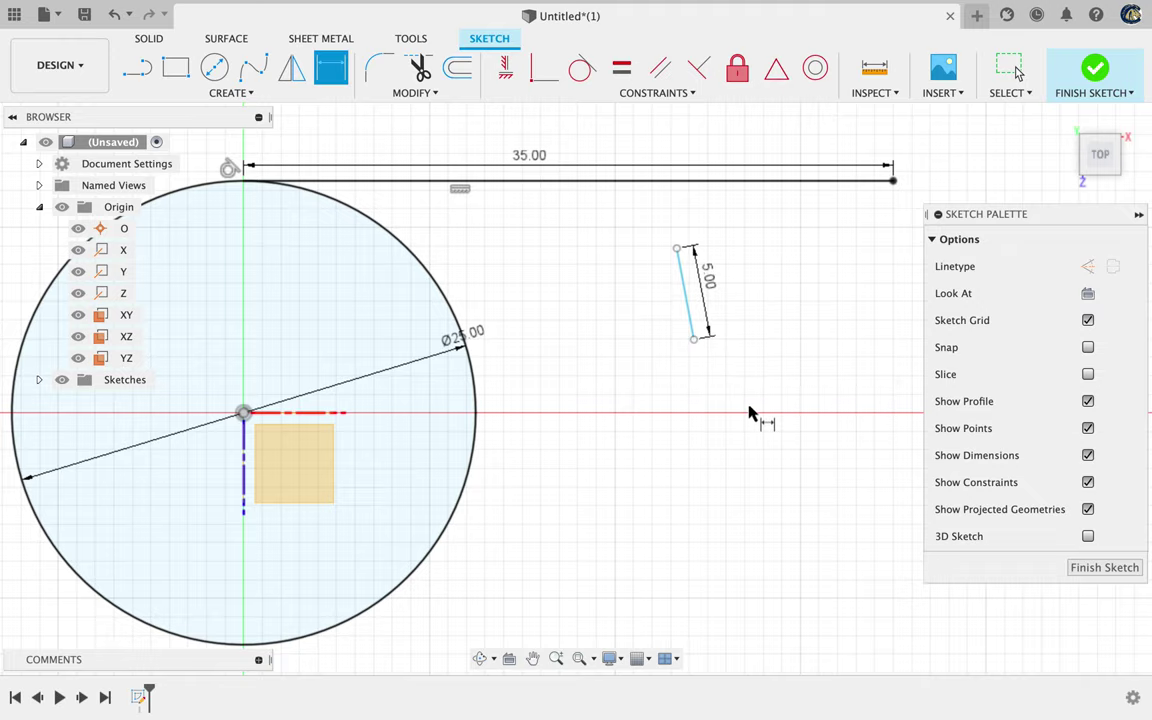
pyautogui.hotkey('ctrl', 'Right')
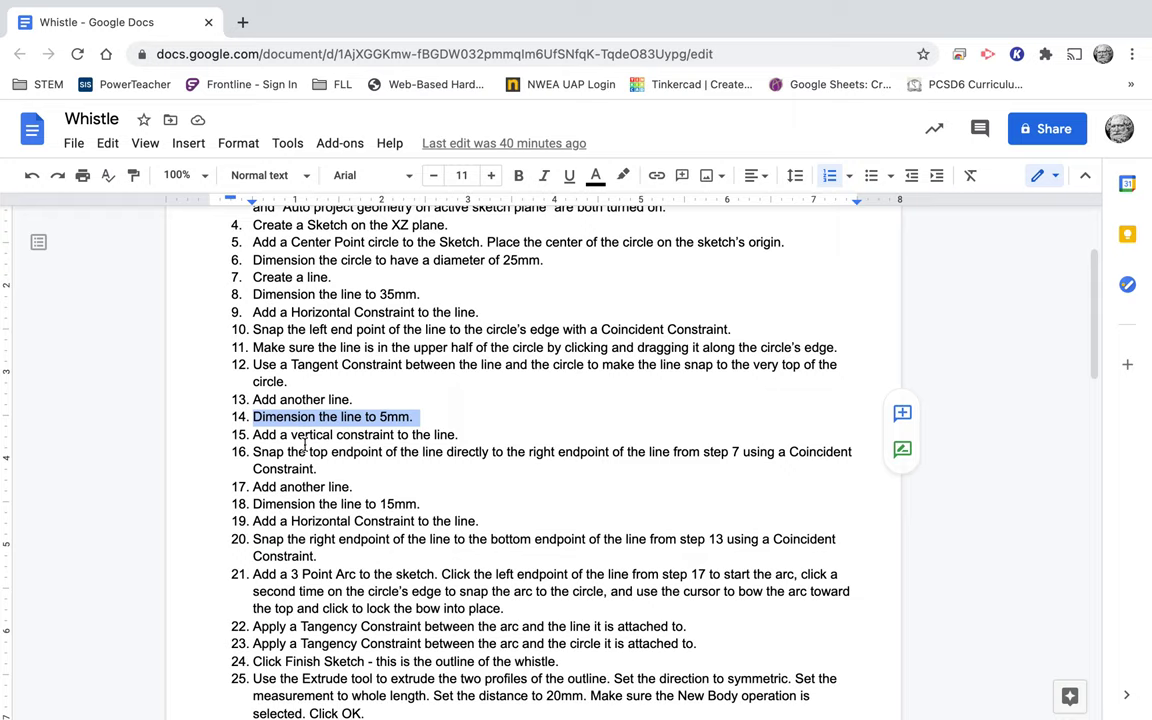
pyautogui.click(281, 436)
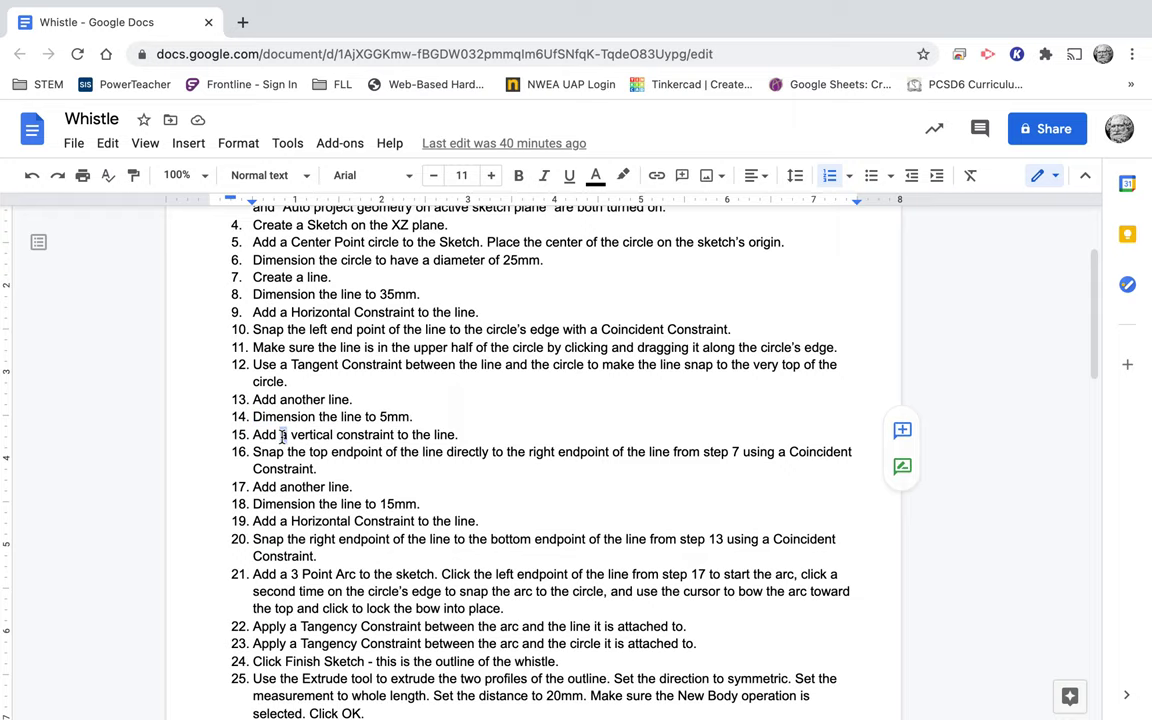
pyautogui.hotkey('ctrl', 'Left')
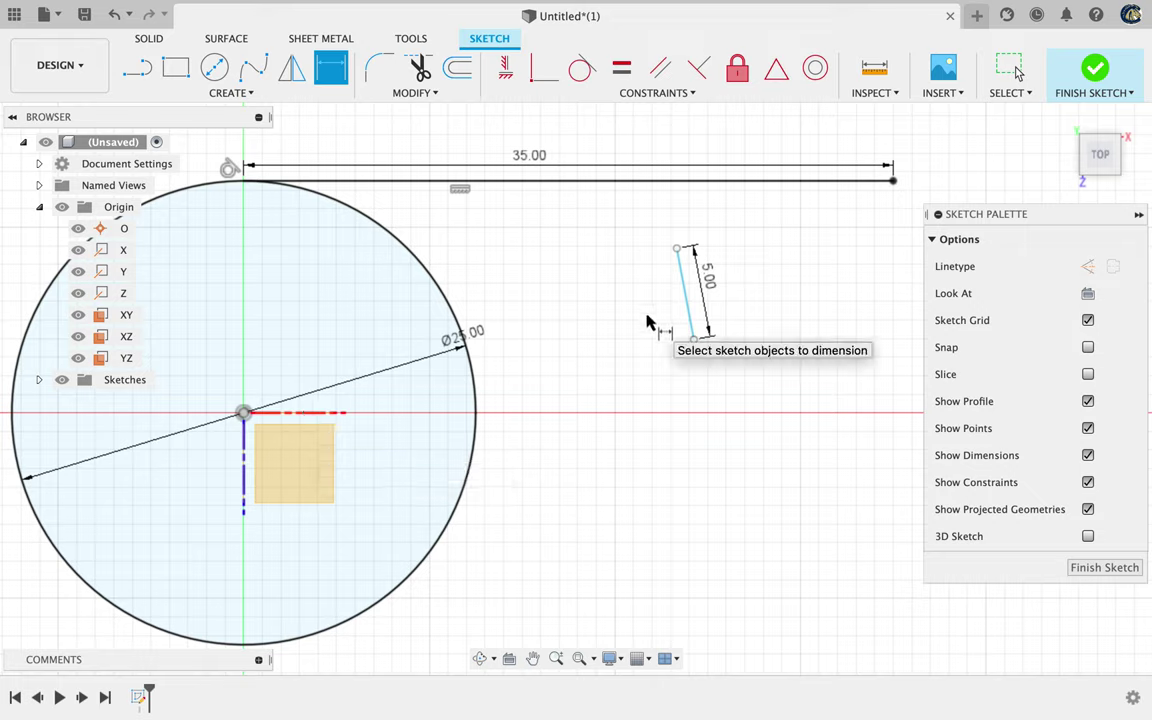
# Constrain the 5 mm line to vertical with the Horizontal/Vertical constraint.
pyautogui.press('Escape')
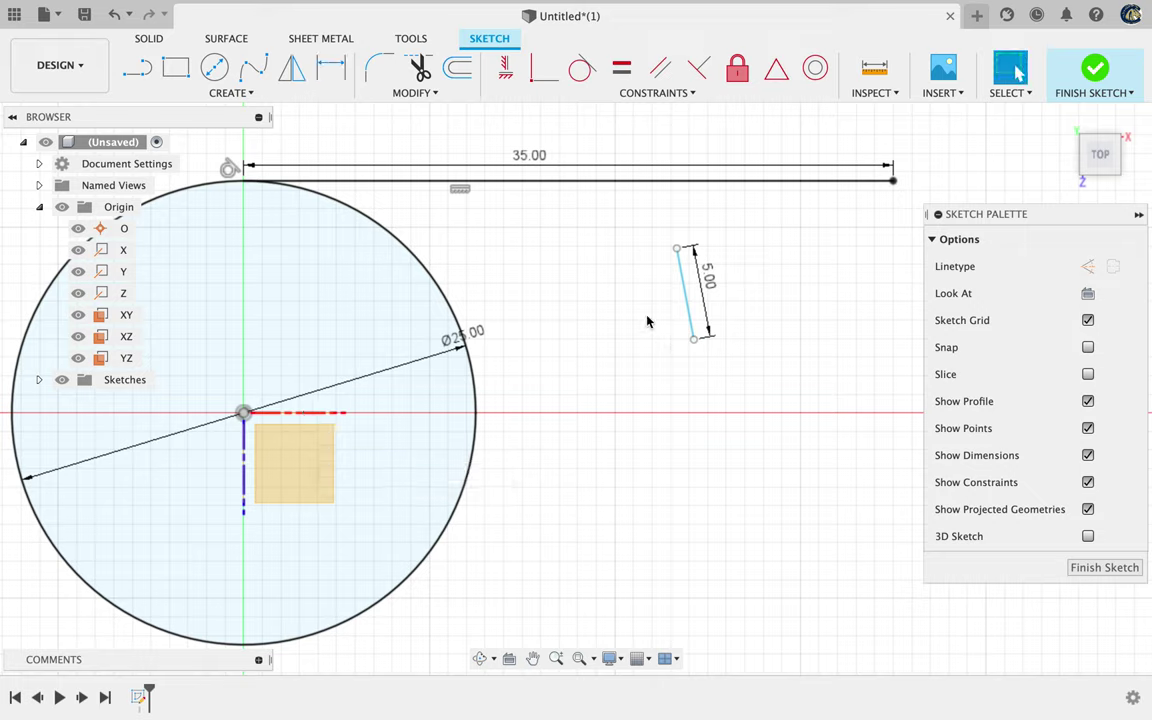
pyautogui.rightClick(689, 311)
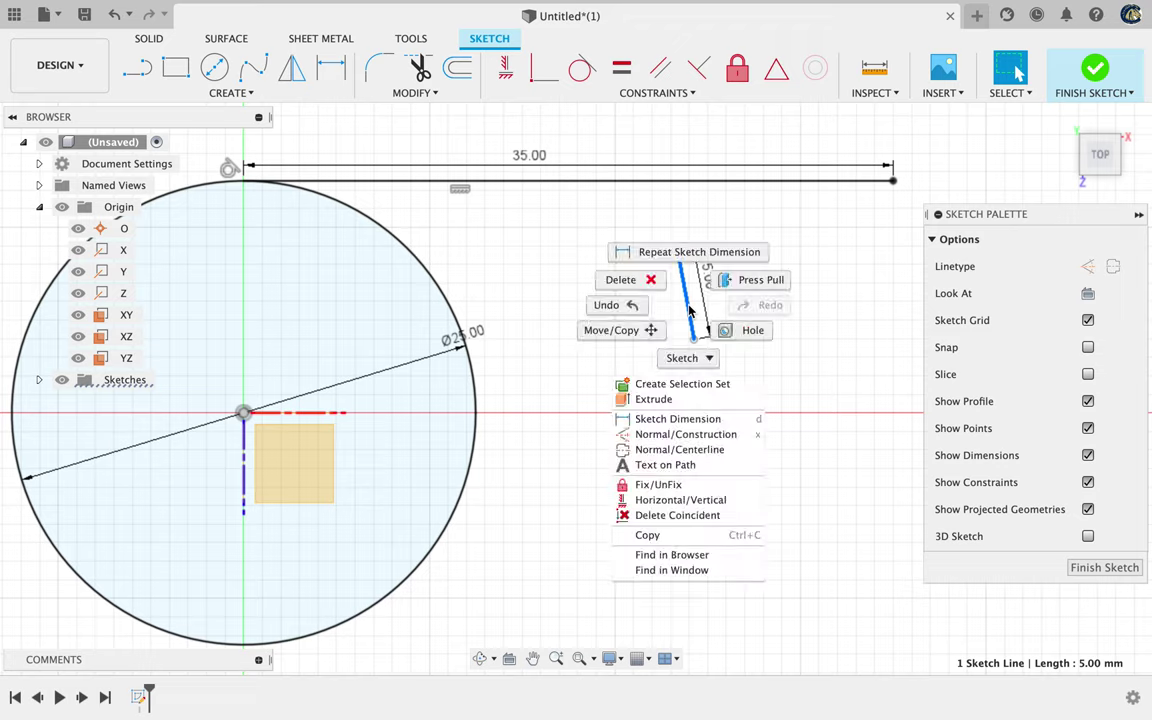
pyautogui.click(678, 505)
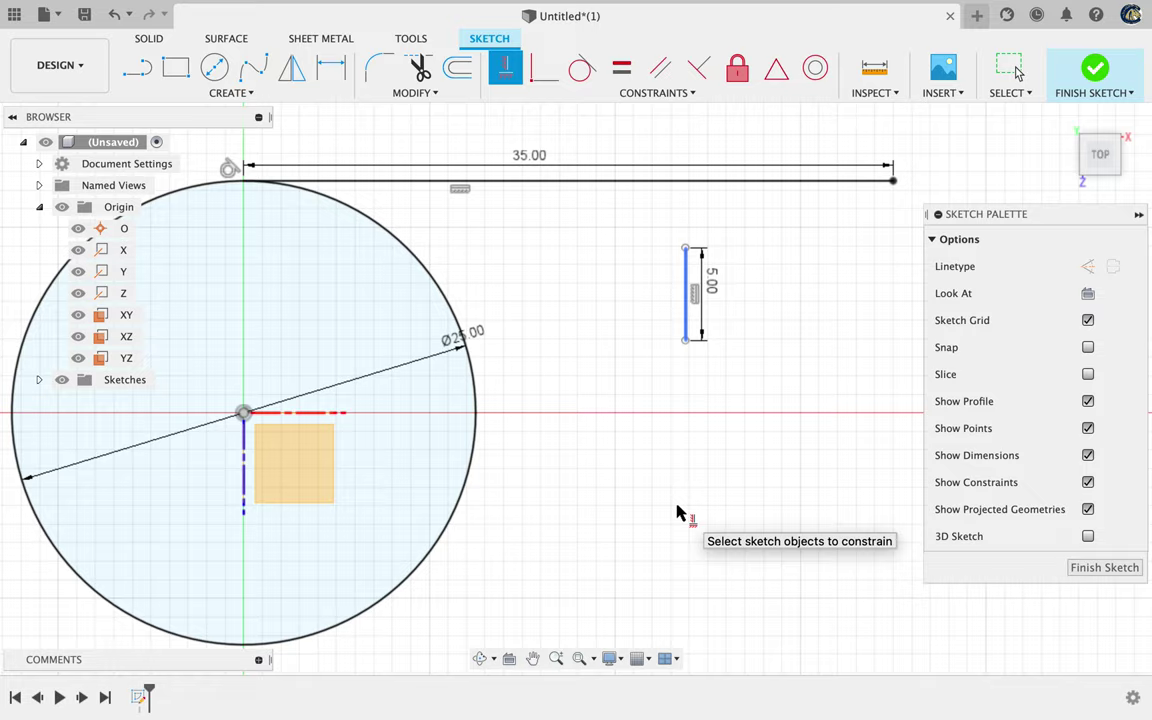
pyautogui.hotkey('ctrl', 'Right')
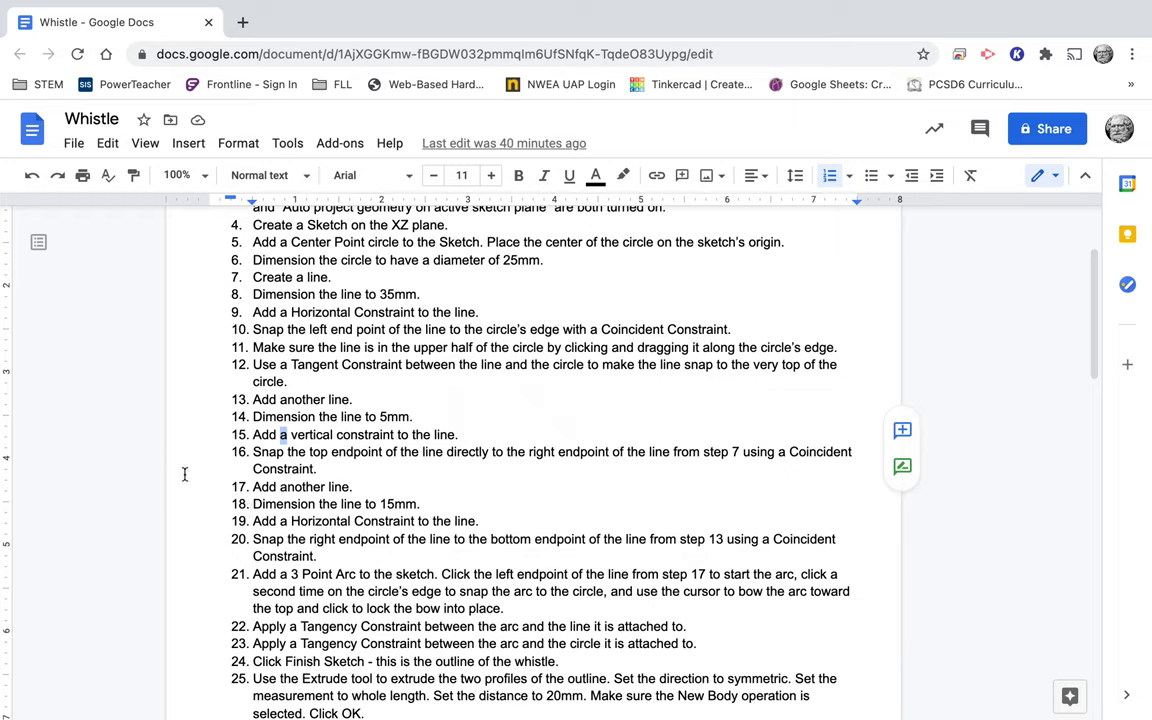
# Mark step 16 in the instructions and go back to the Fusion sketch.
pyautogui.doubleClick(255, 452)
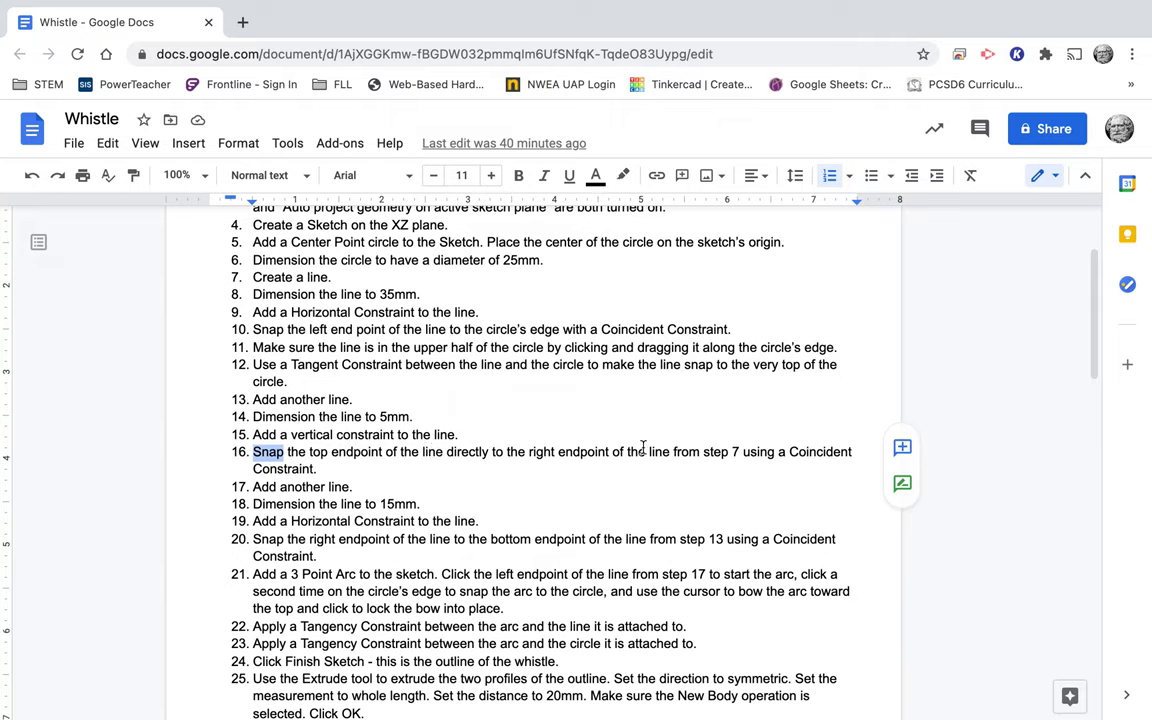
pyautogui.hotkey('ctrl', 'Left')
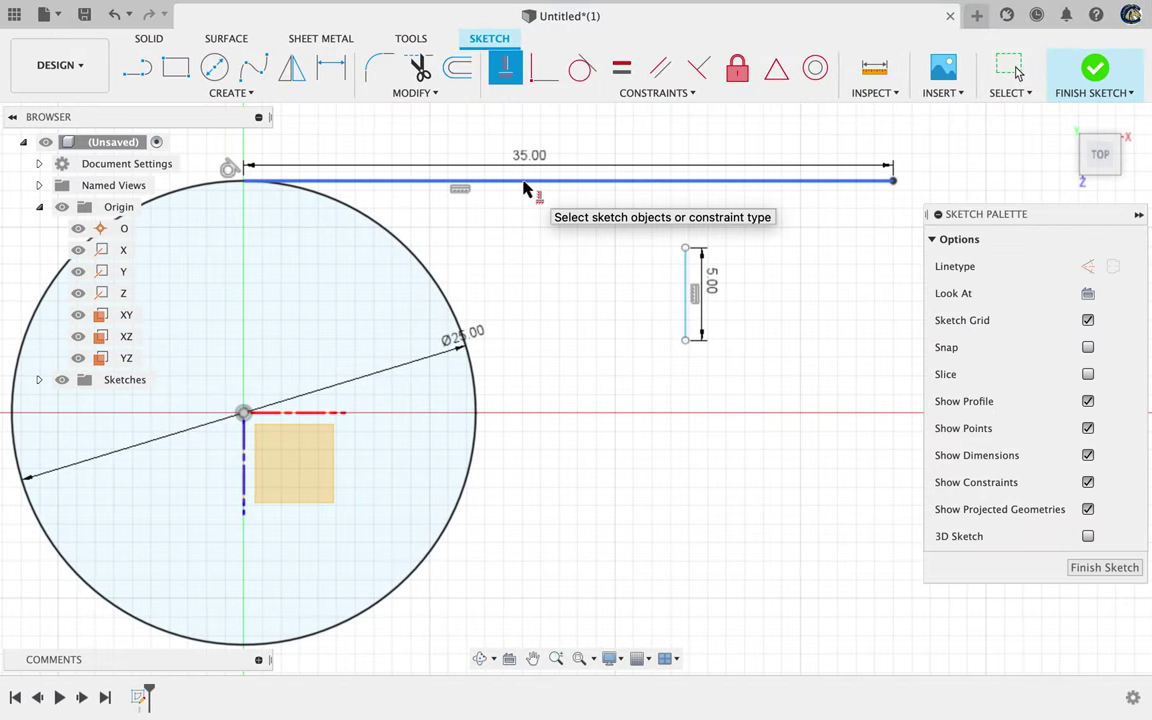
# Make the vertical line's top endpoint coincident with the 35 mm line's right endpoint.
pyautogui.click(685, 249)
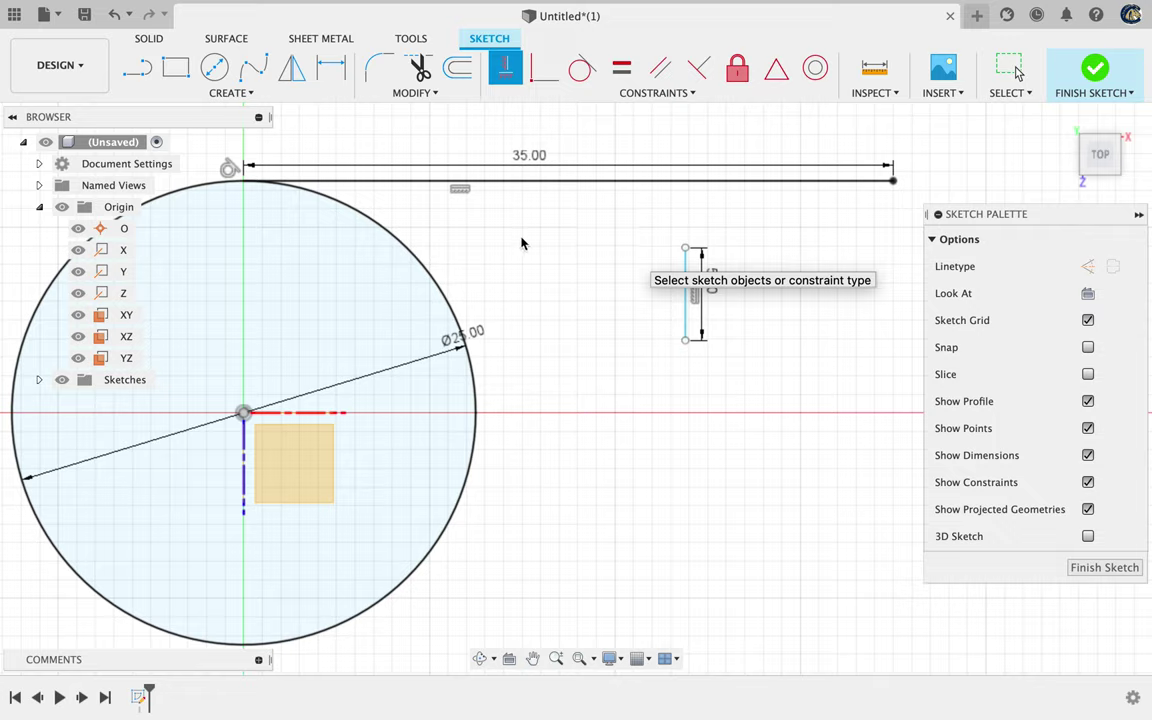
pyautogui.press('Escape')
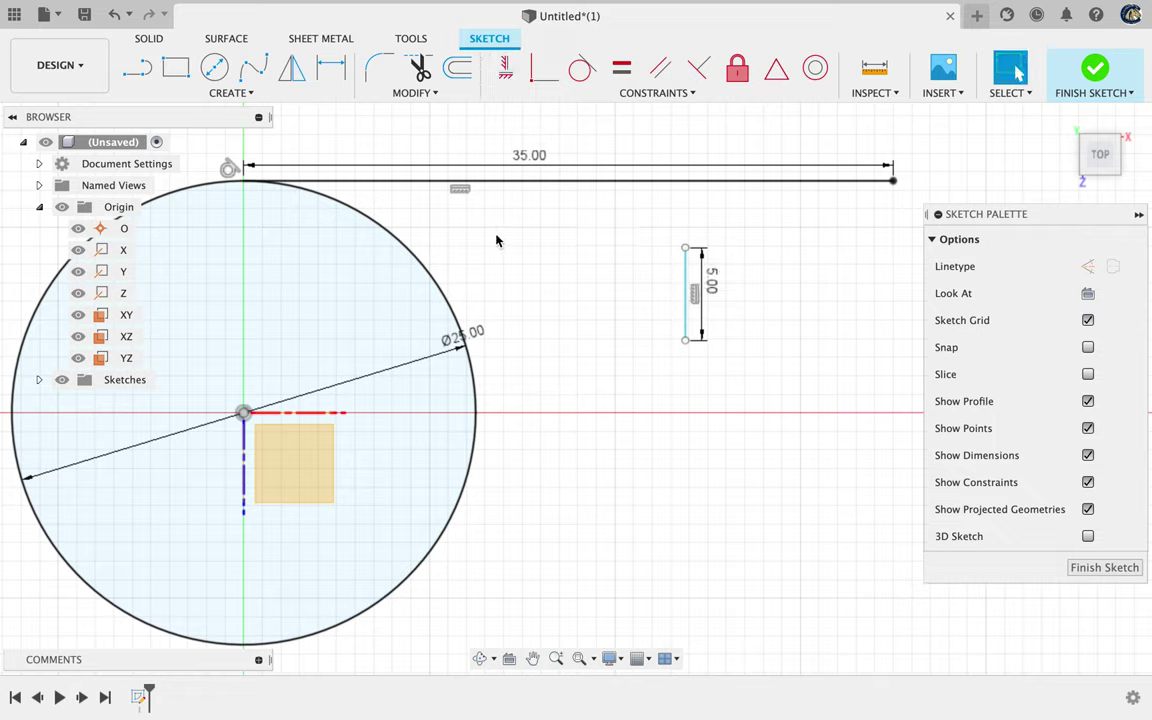
pyautogui.click(544, 68)
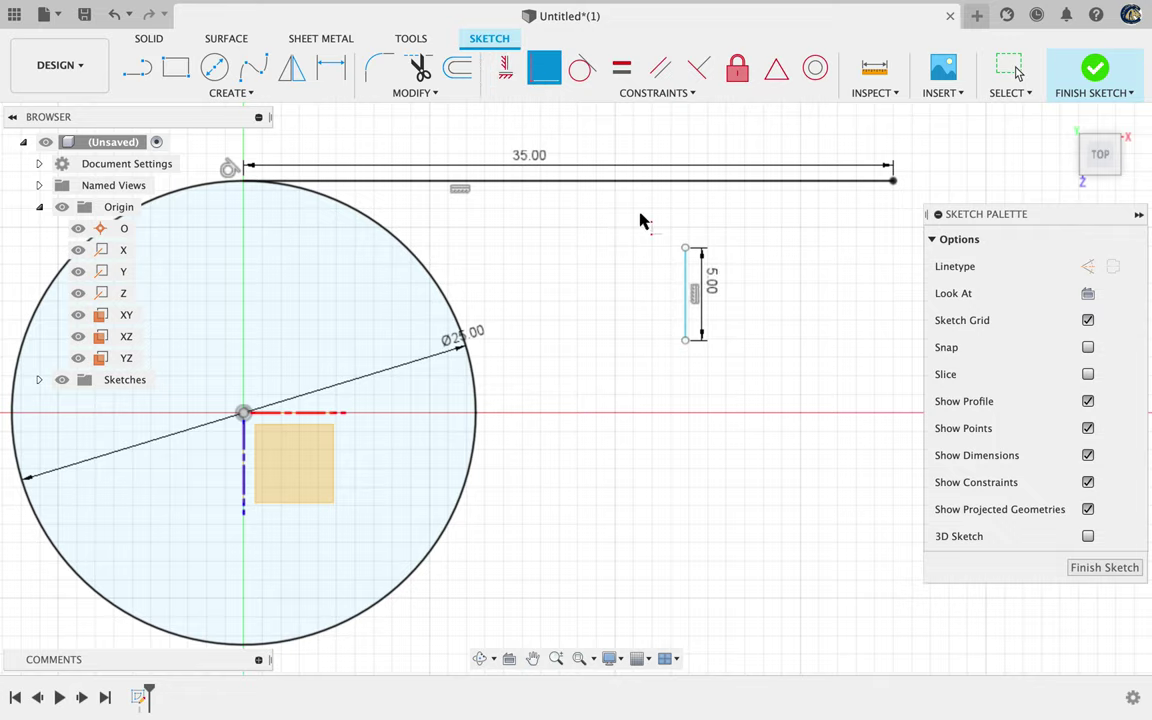
pyautogui.click(685, 249)
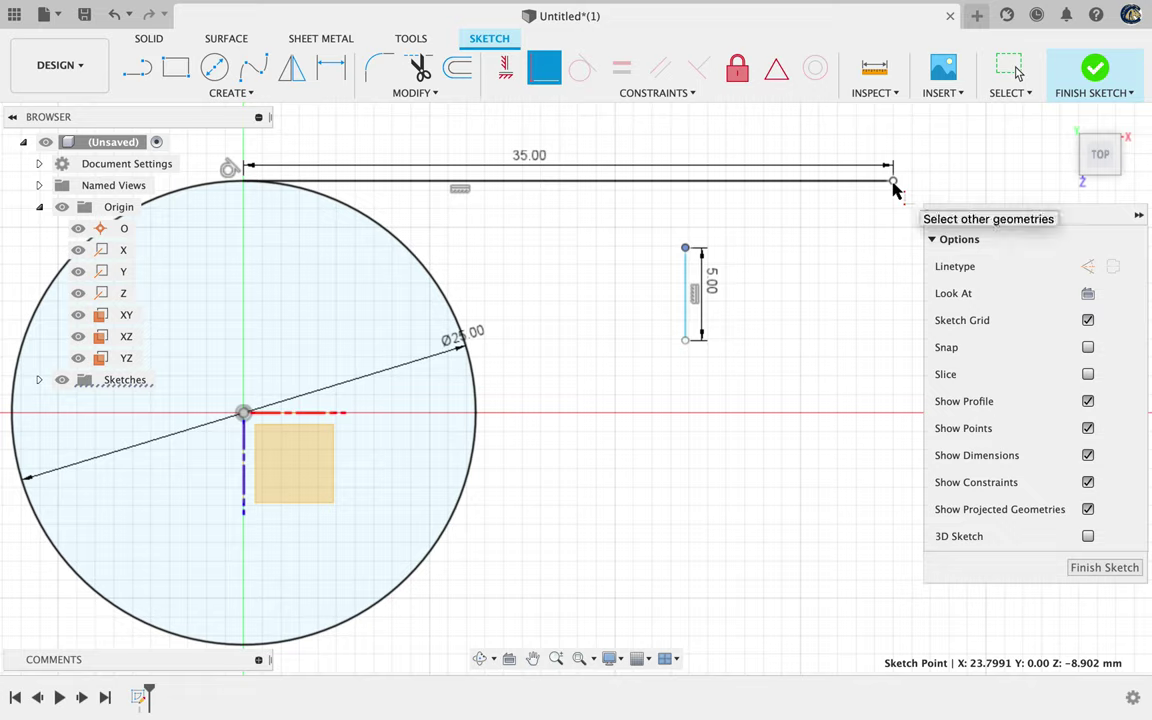
pyautogui.click(893, 183)
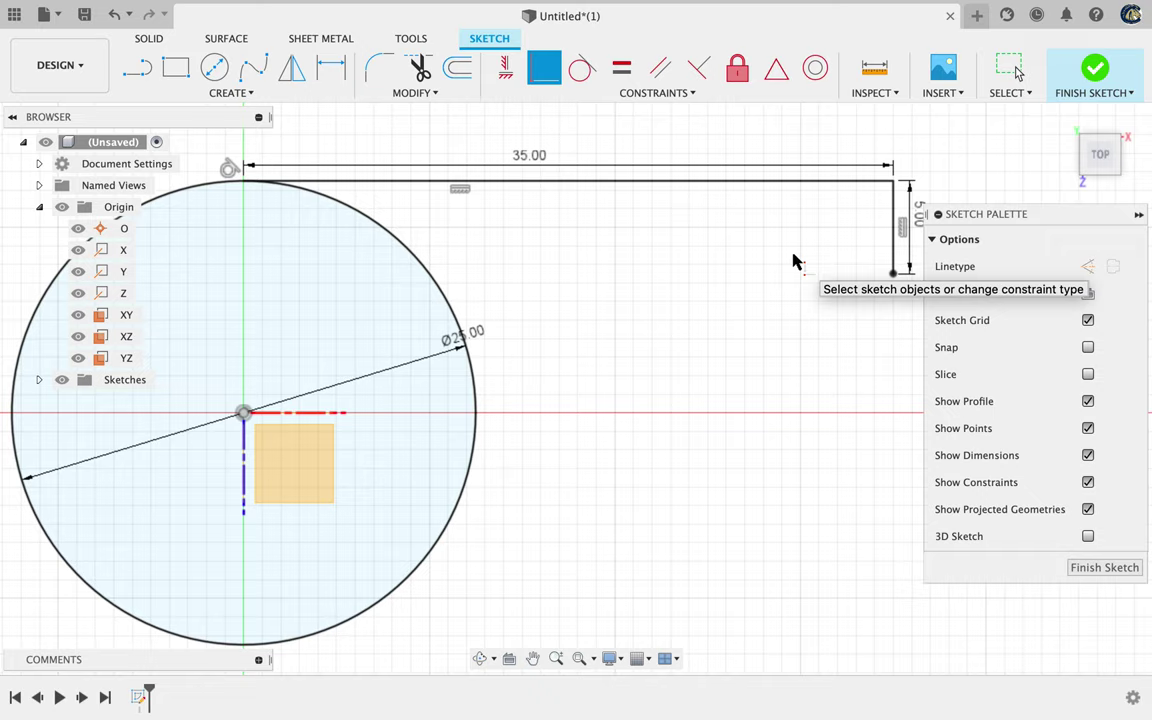
pyautogui.hotkey('ctrl', 'Right')
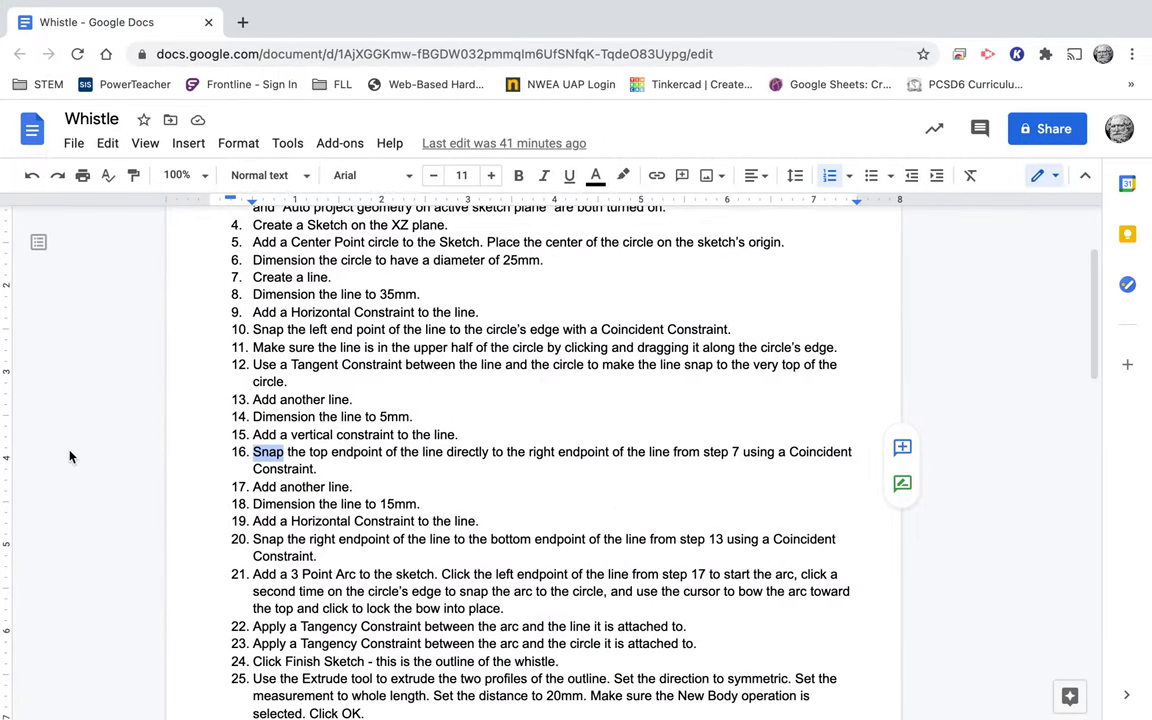
# Mark step 17 and draw another sloping line to the right of the circle.
pyautogui.tripleClick(258, 486)
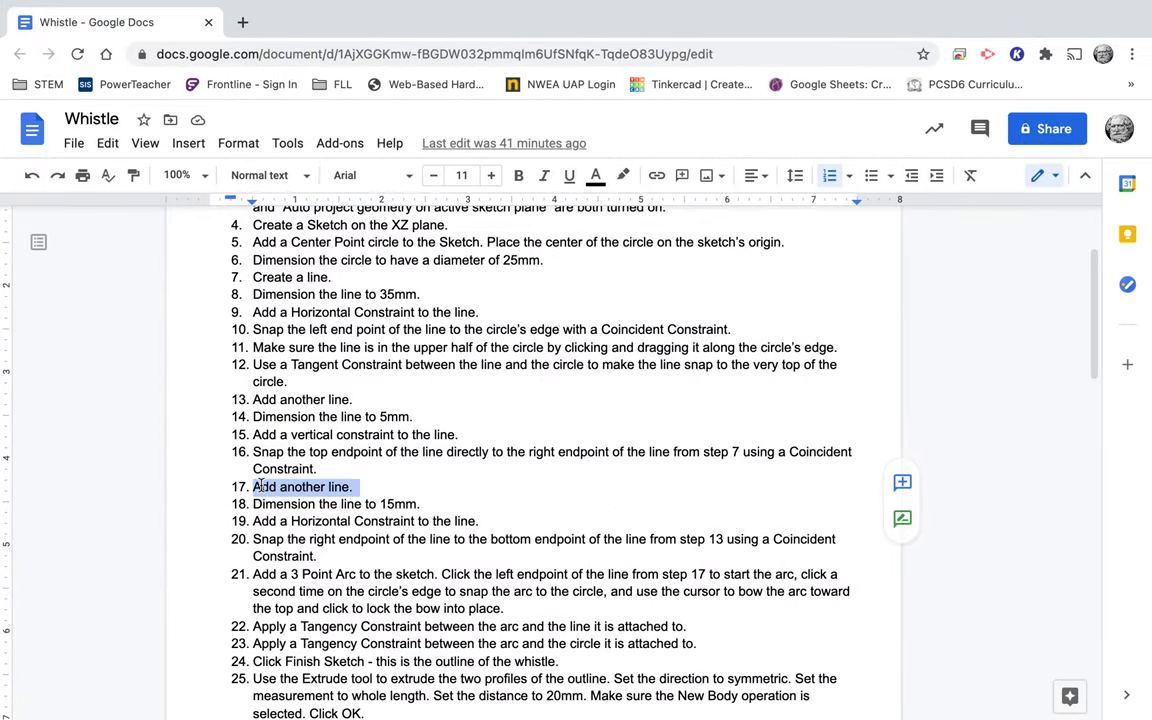
pyautogui.hotkey('ctrl', 'Left')
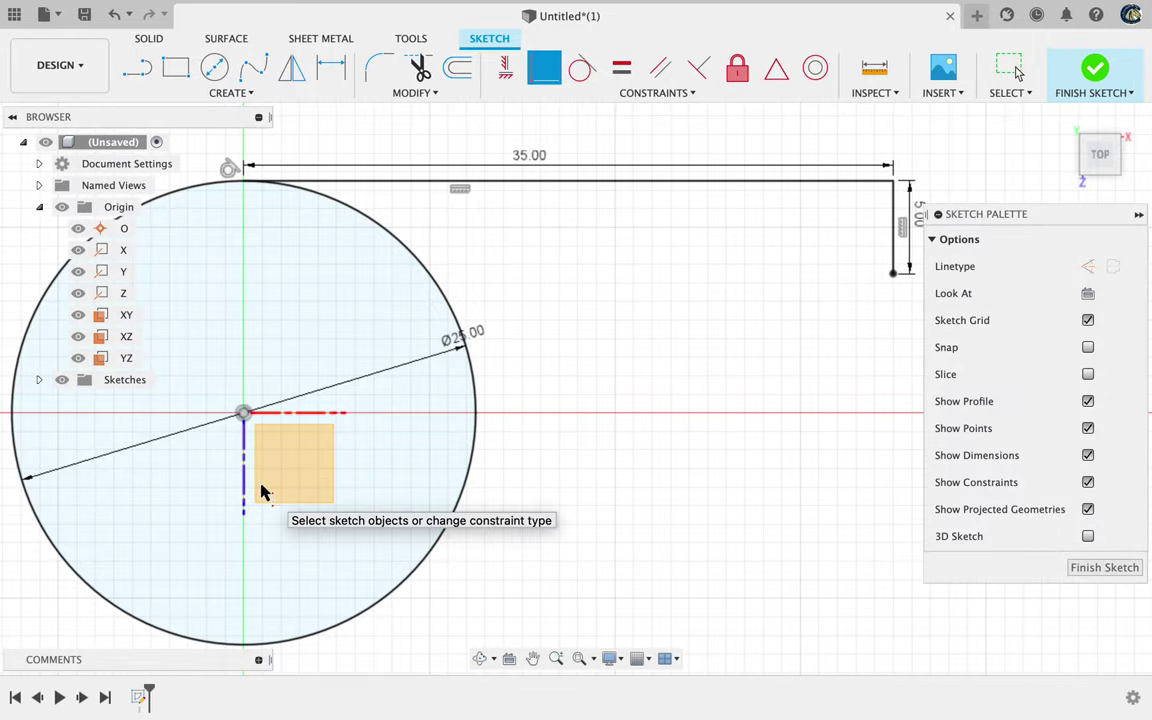
pyautogui.press('l')
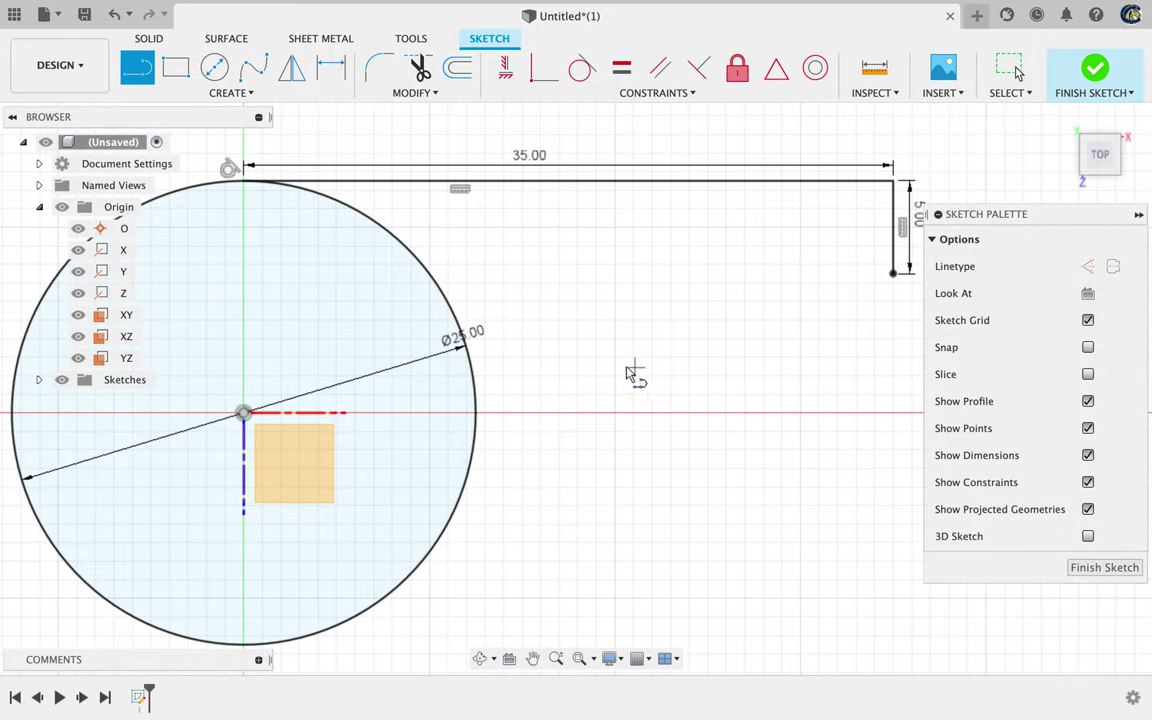
pyautogui.click(551, 350)
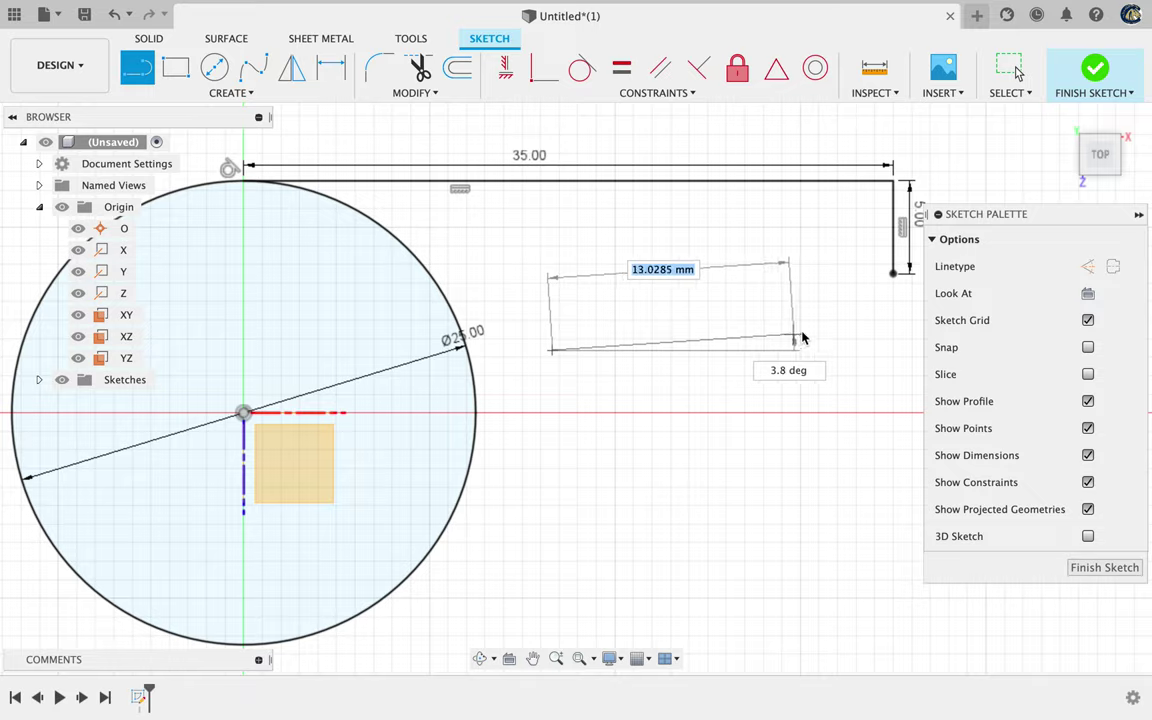
pyautogui.click(876, 328)
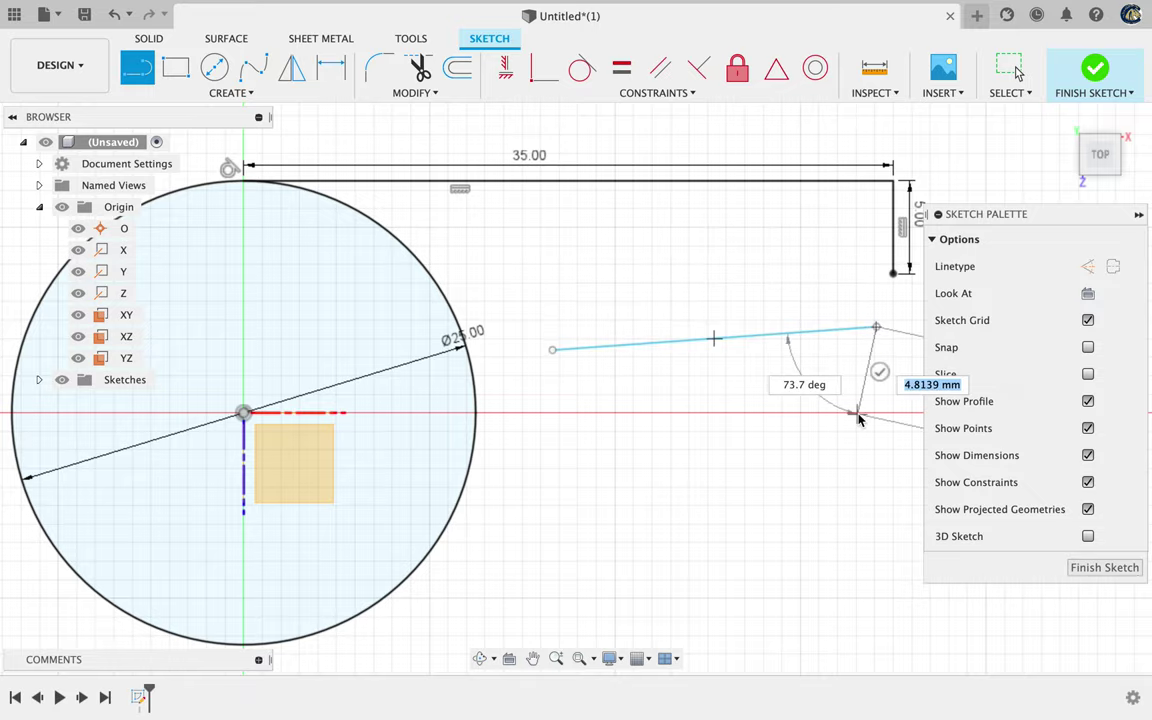
pyautogui.press('Escape')
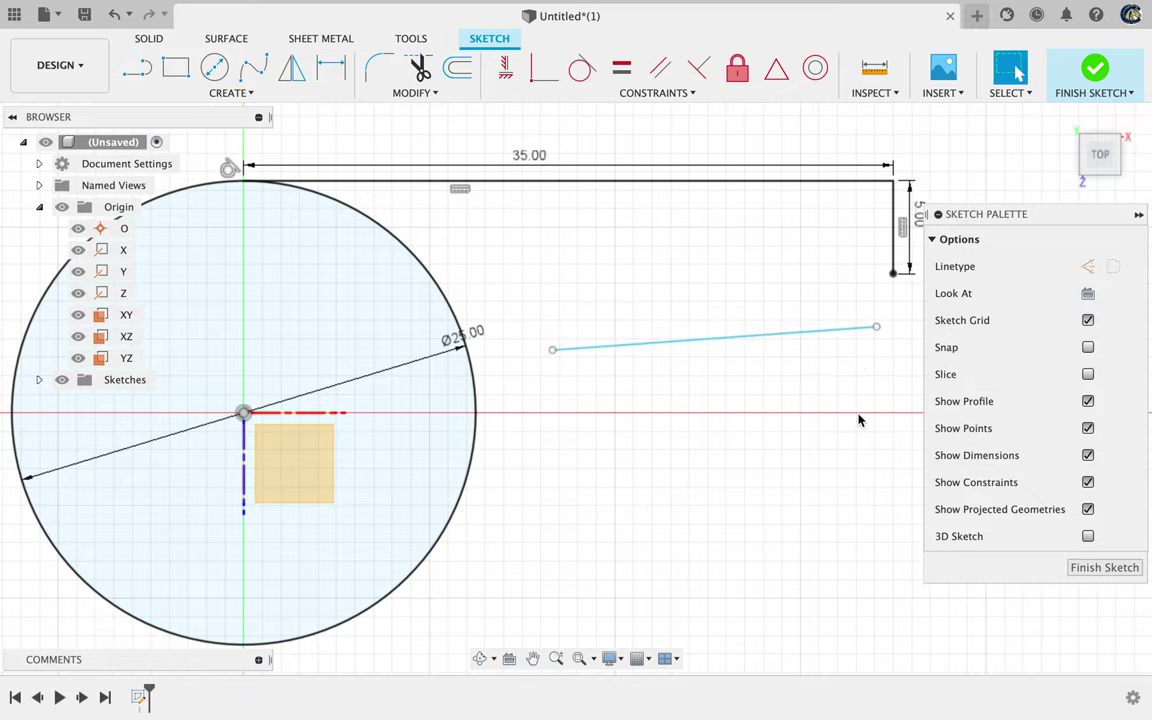
# Mark step 18 and dimension the new line to 15 mm long.
pyautogui.hotkey('ctrl', 'Right')
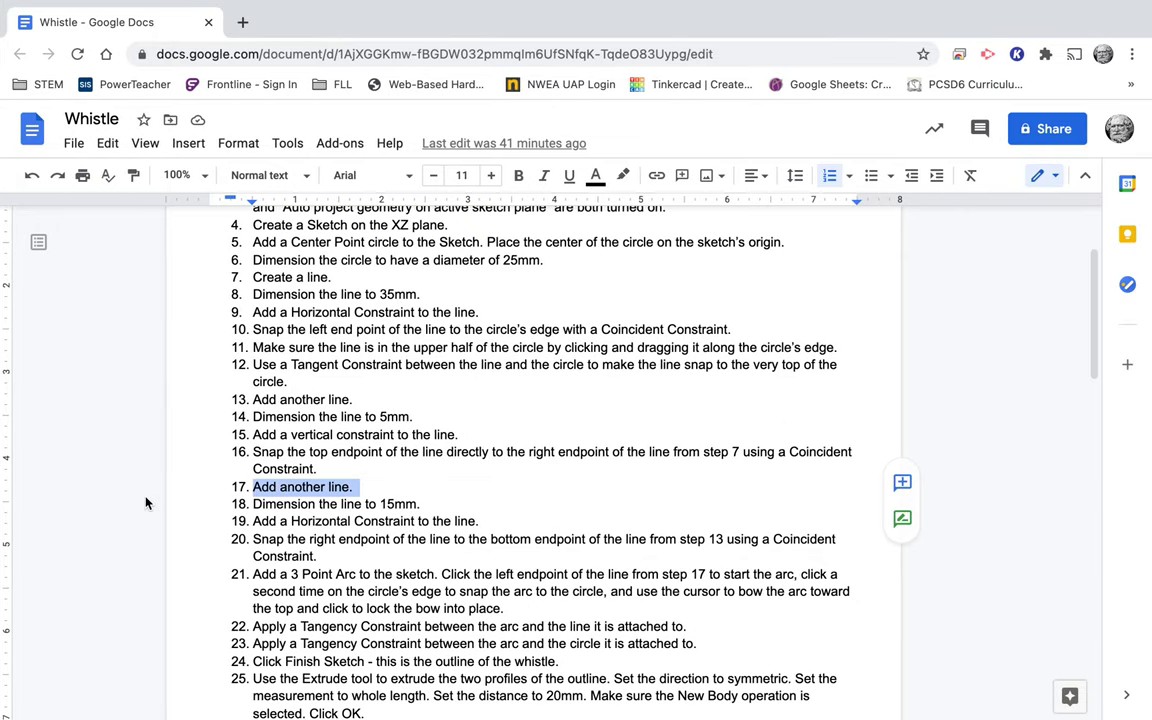
pyautogui.tripleClick(268, 505)
pyautogui.hotkey('ctrl', 'Left')
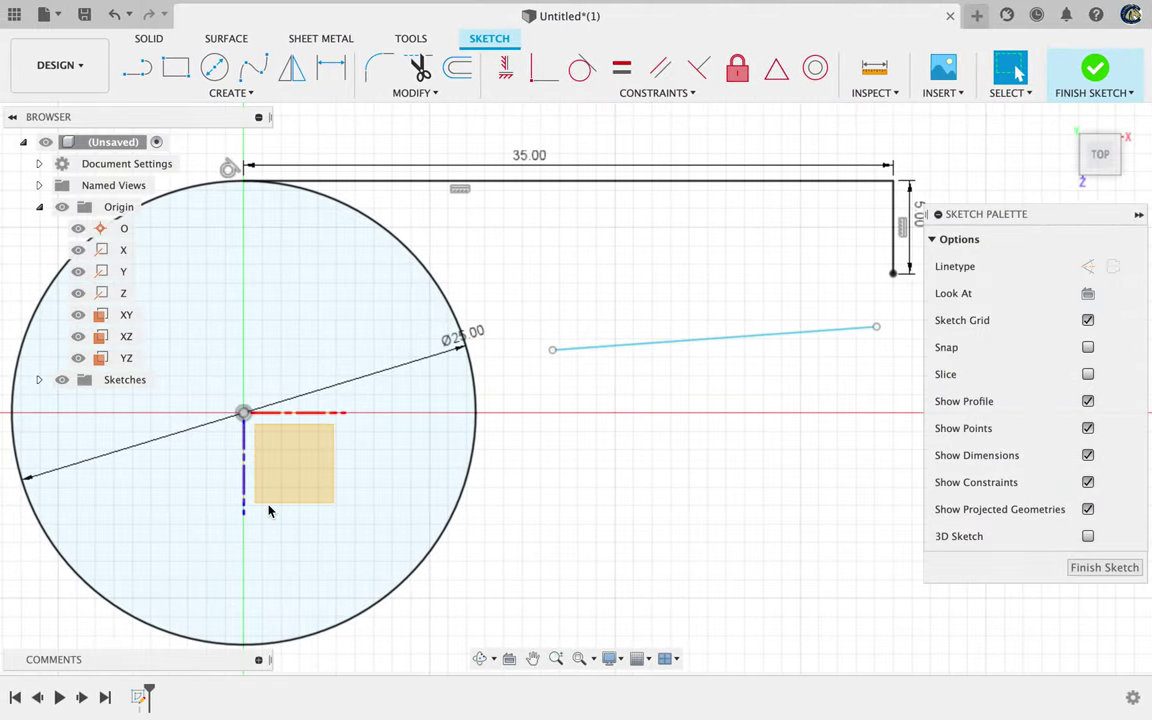
pyautogui.press('d')
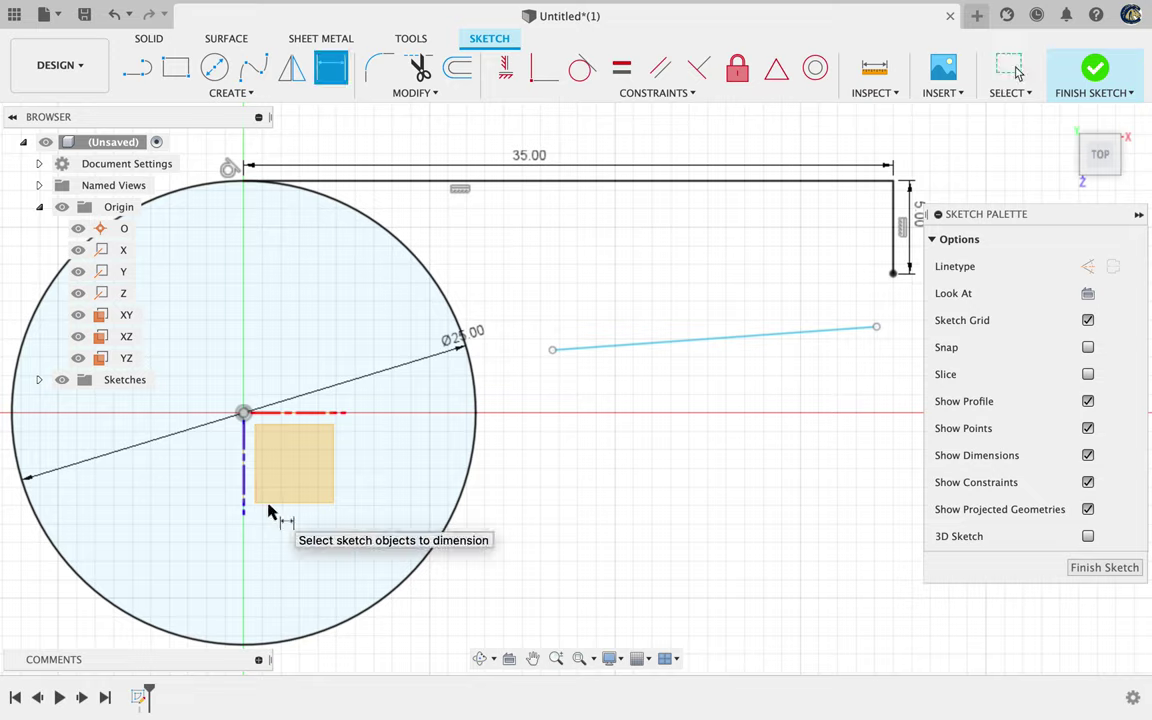
pyautogui.click(730, 344)
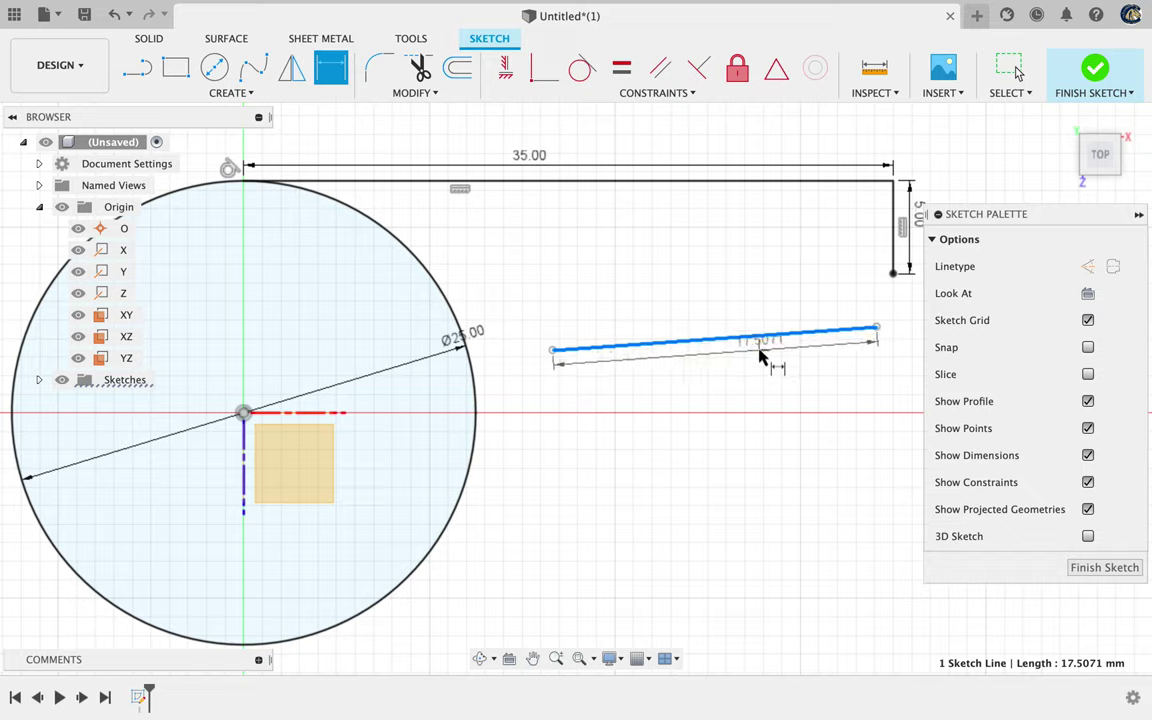
pyautogui.click(760, 355)
pyautogui.write('1')
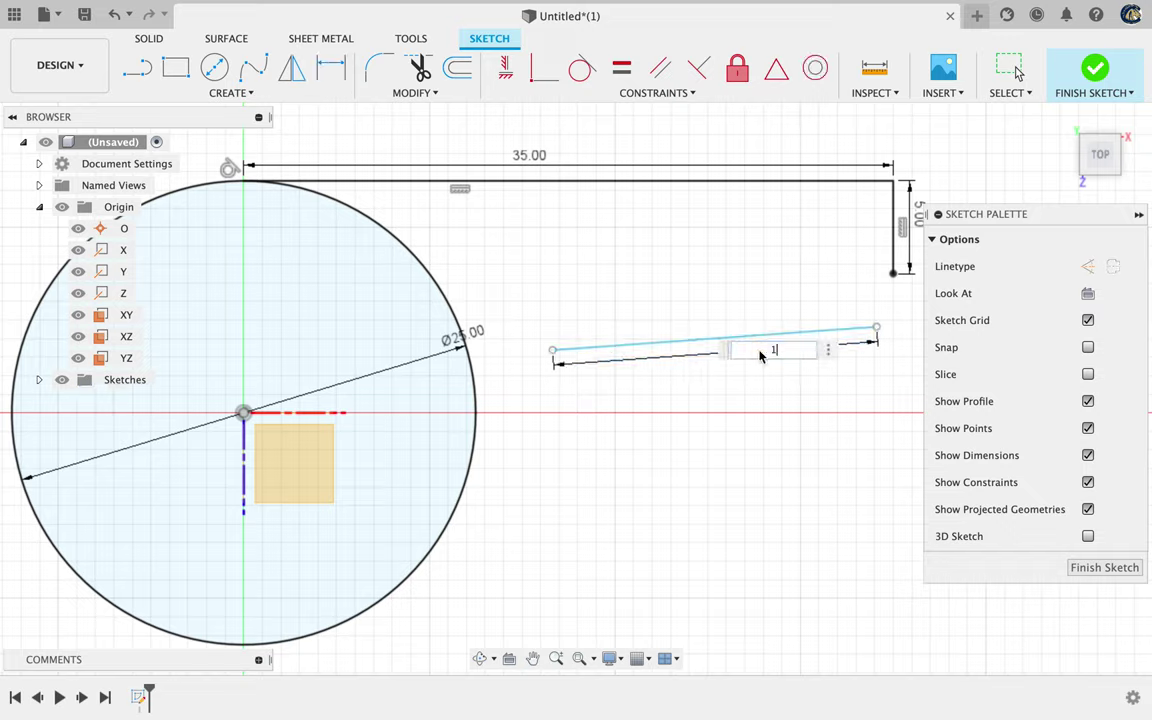
pyautogui.write('5')
pyautogui.press('Return')
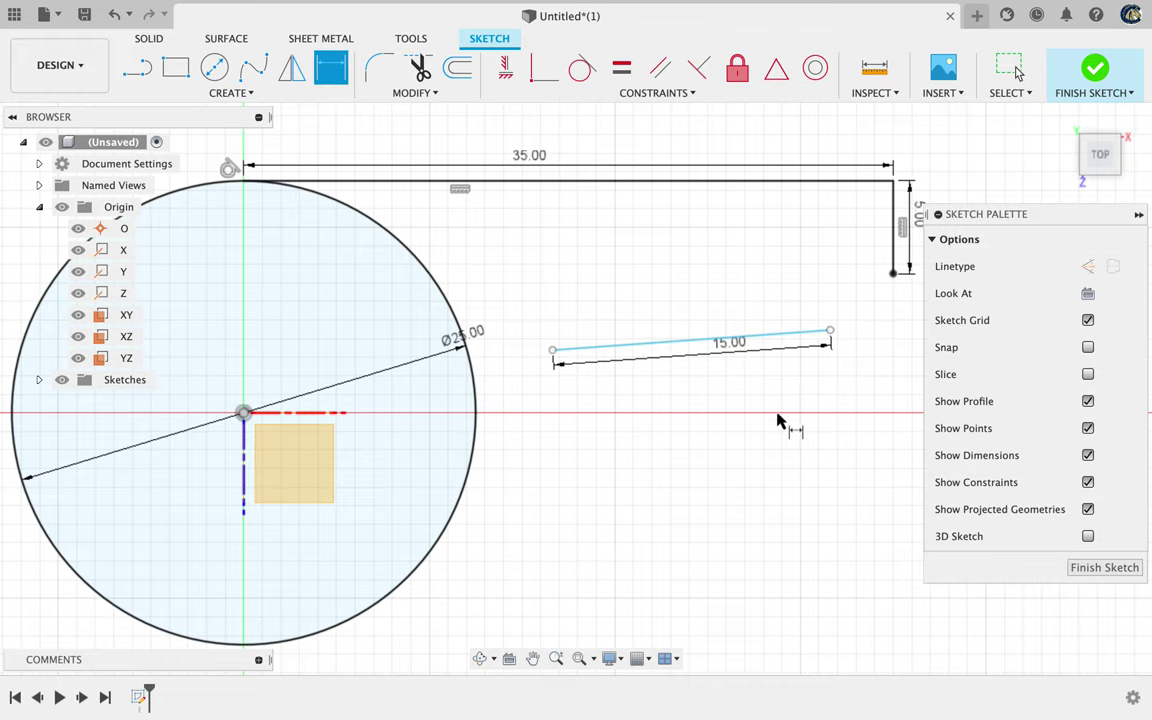
pyautogui.hscroll(2, 779, 419)
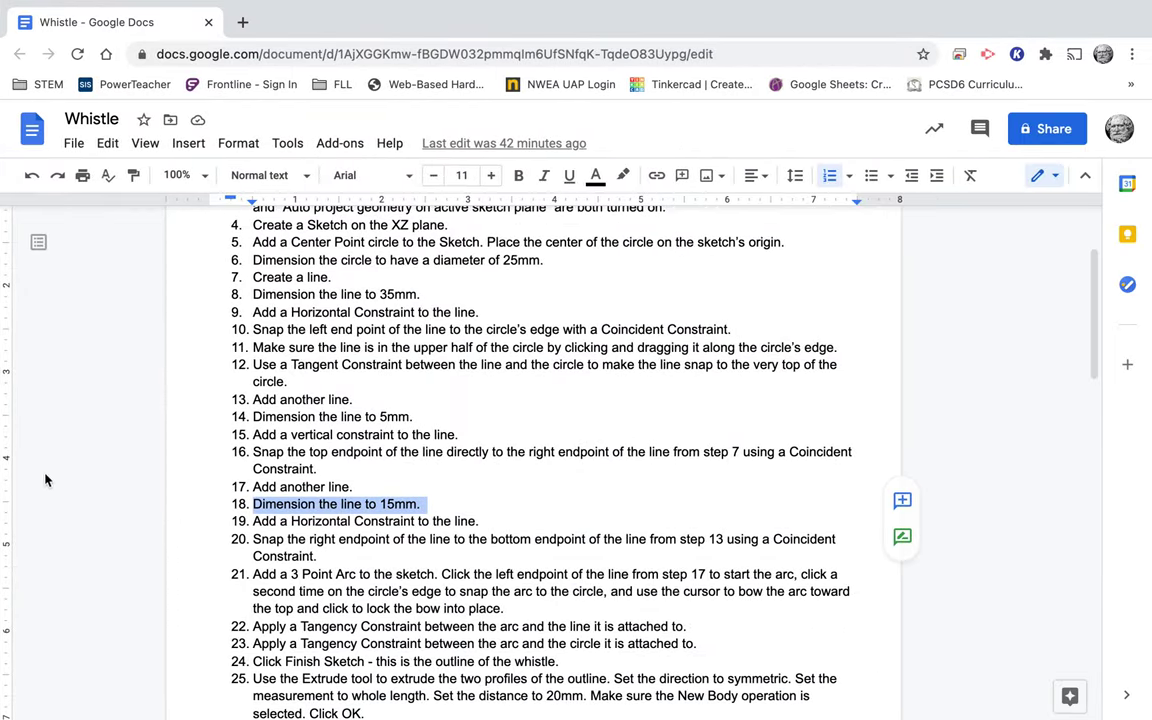
# Mark step 19 and constrain the 15.00 mm line to horizontal.
pyautogui.tripleClick(326, 521)
pyautogui.hscroll(-2, 216, 601)
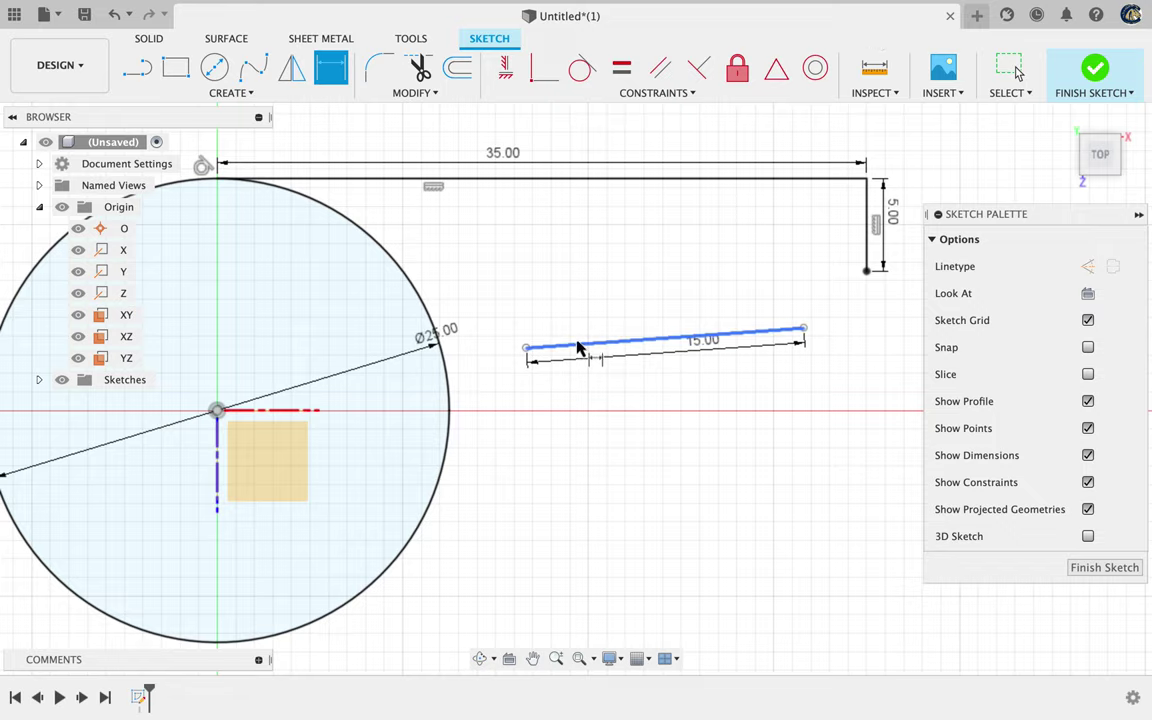
pyautogui.rightClick(585, 347)
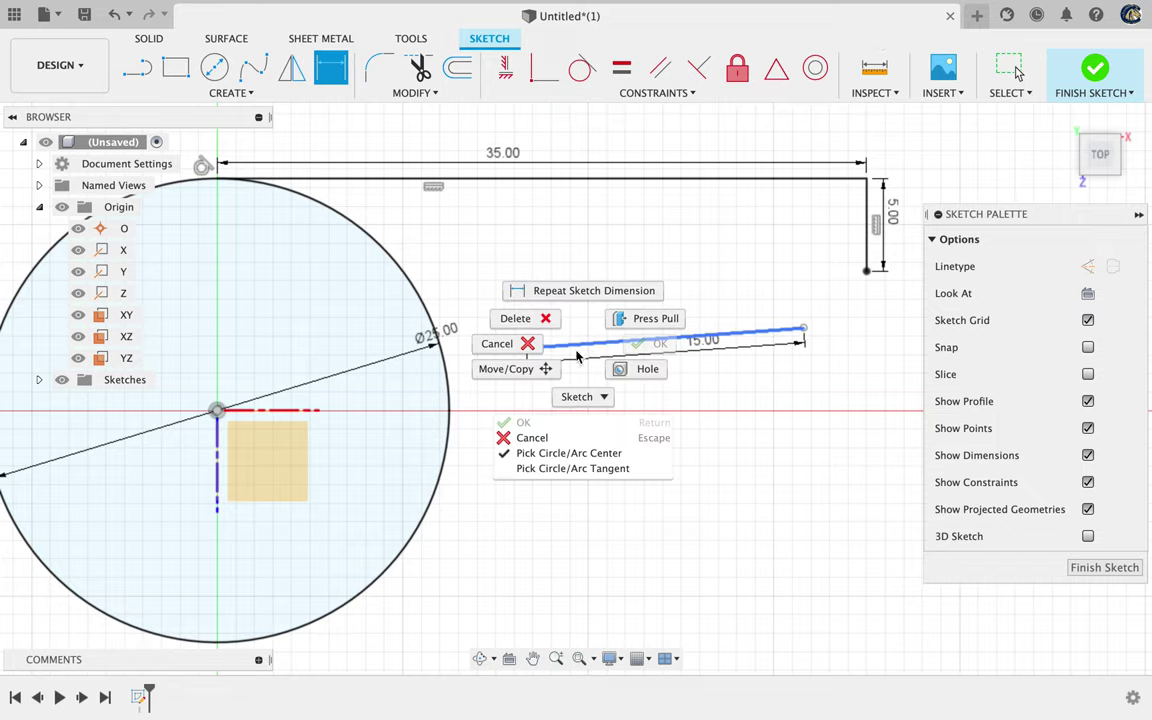
pyautogui.click(585, 528)
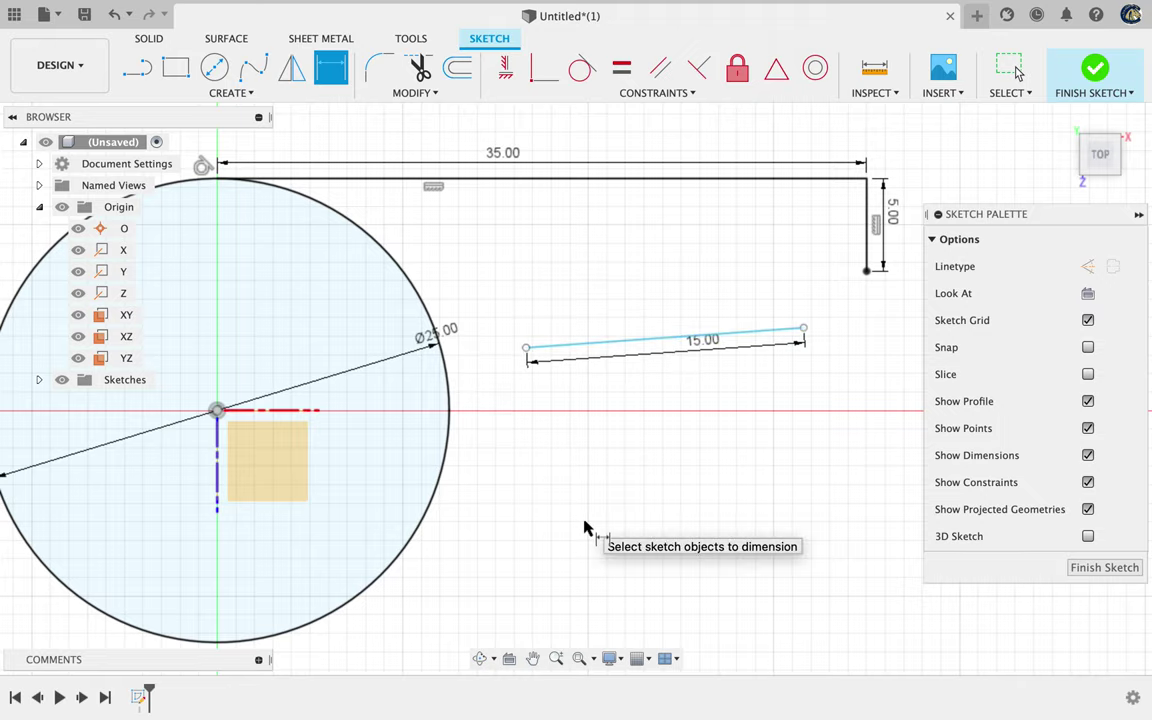
pyautogui.press('Escape')
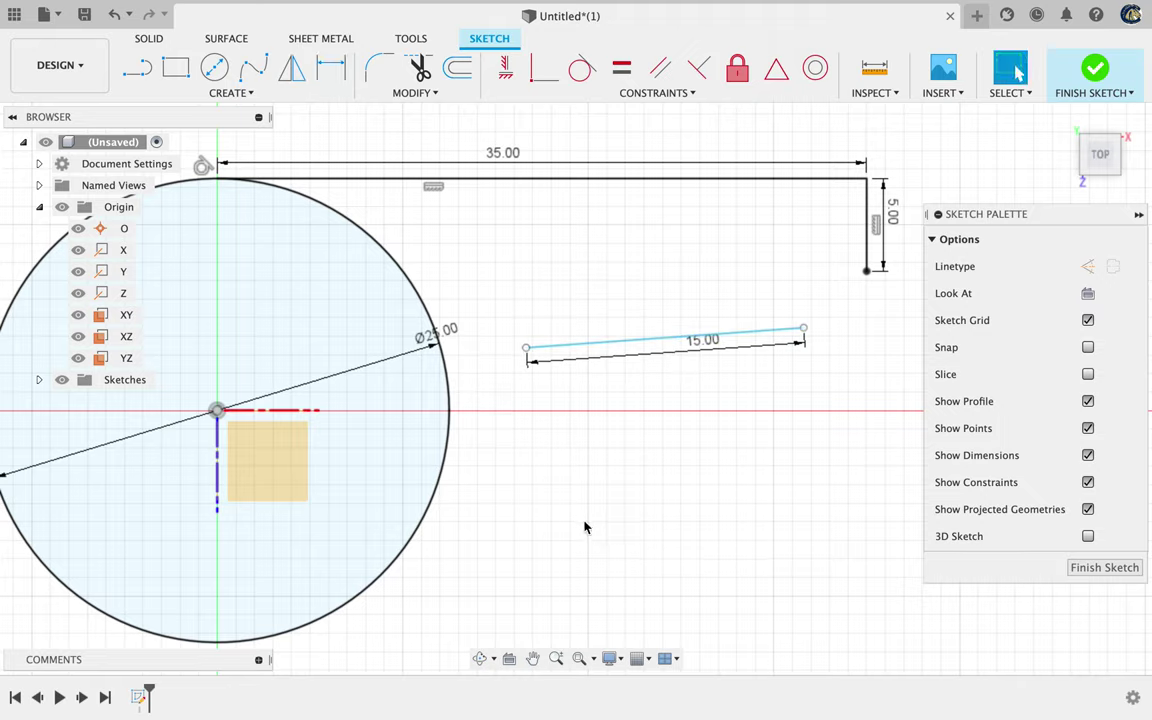
pyautogui.click(635, 343)
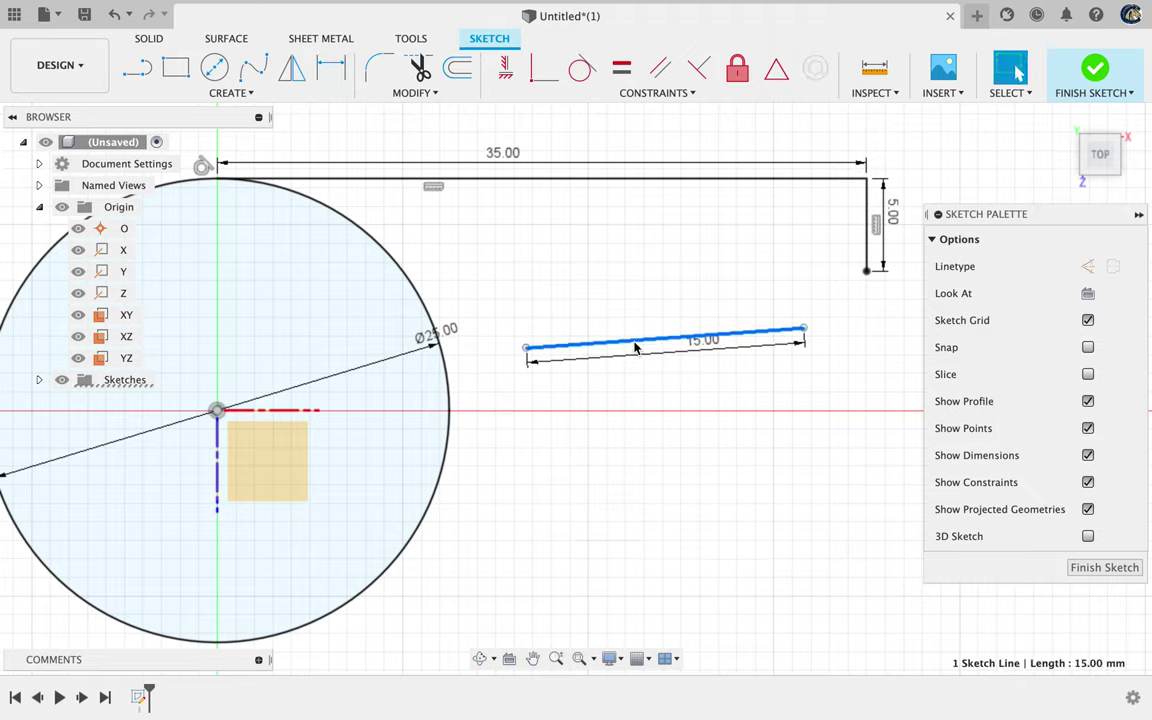
pyautogui.rightClick(635, 346)
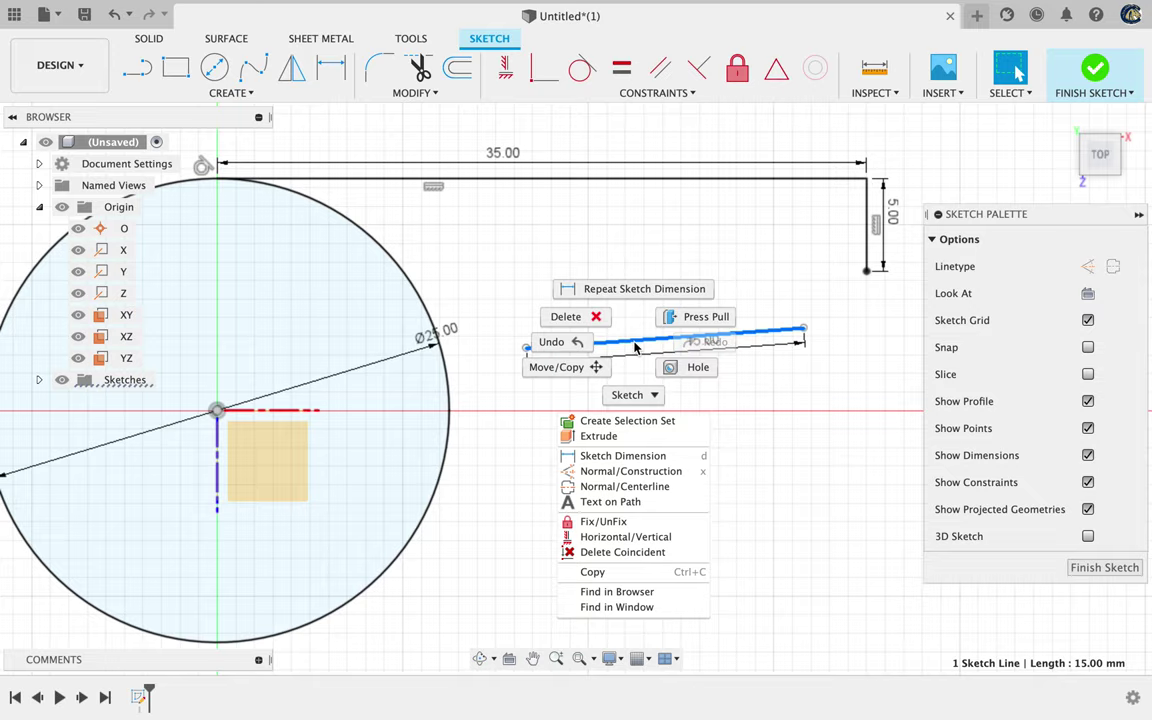
pyautogui.click(630, 538)
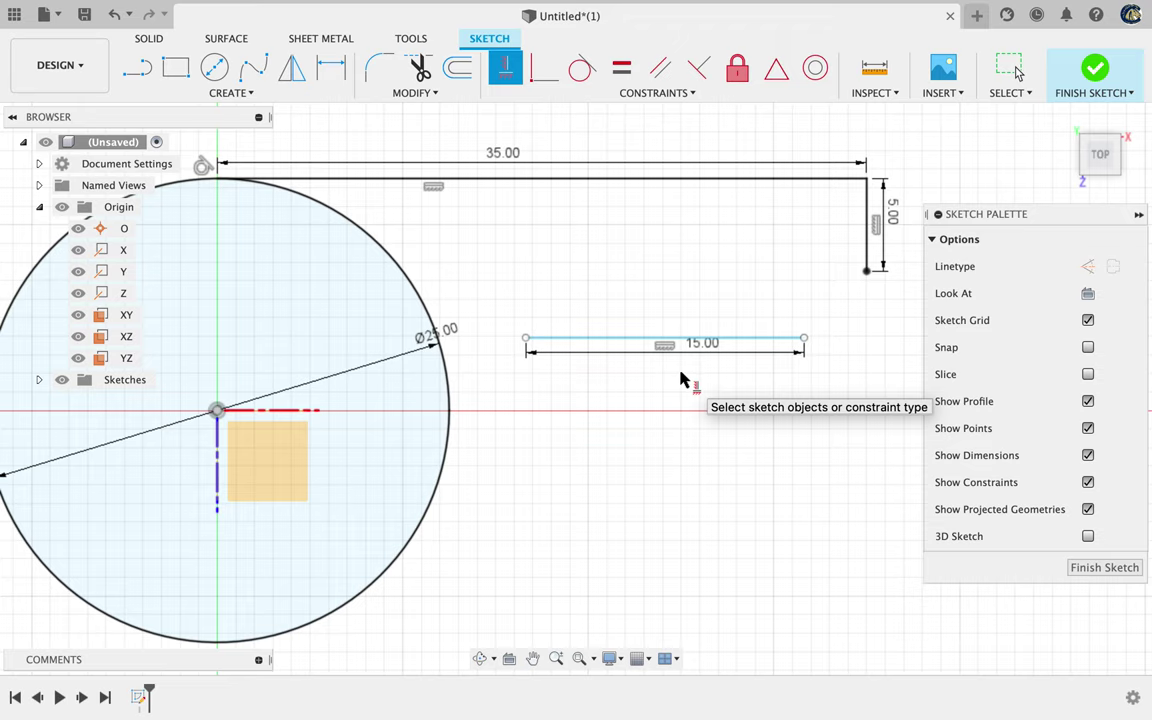
pyautogui.press('Escape')
pyautogui.hotkey('ctrl', 'Right')
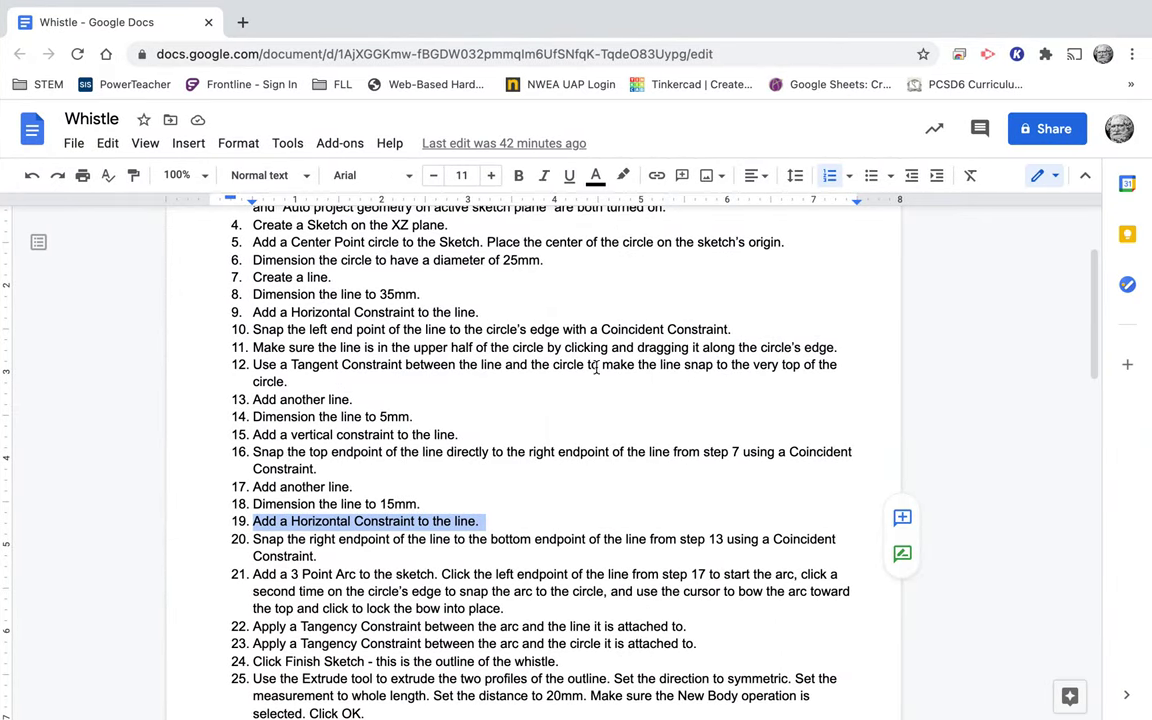
# Make the 15 mm line's right endpoint coincident with the 5 mm line's bottom endpoint.
pyautogui.tripleClick(285, 539)
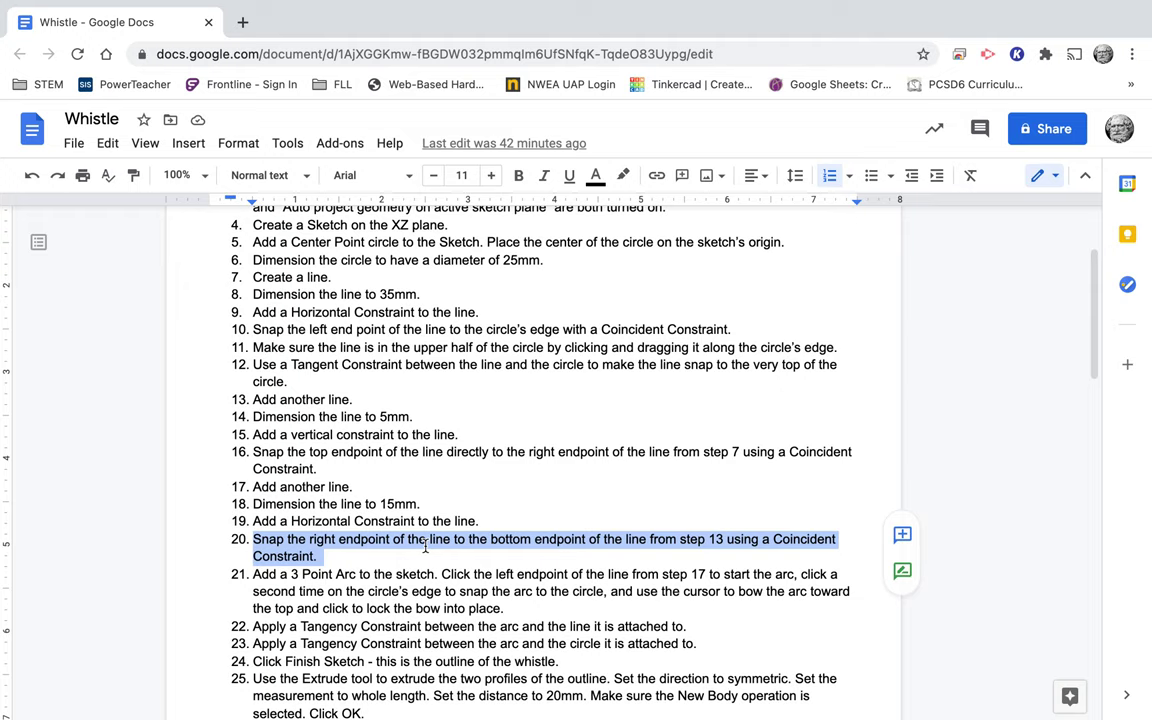
pyautogui.press('super+Tab')
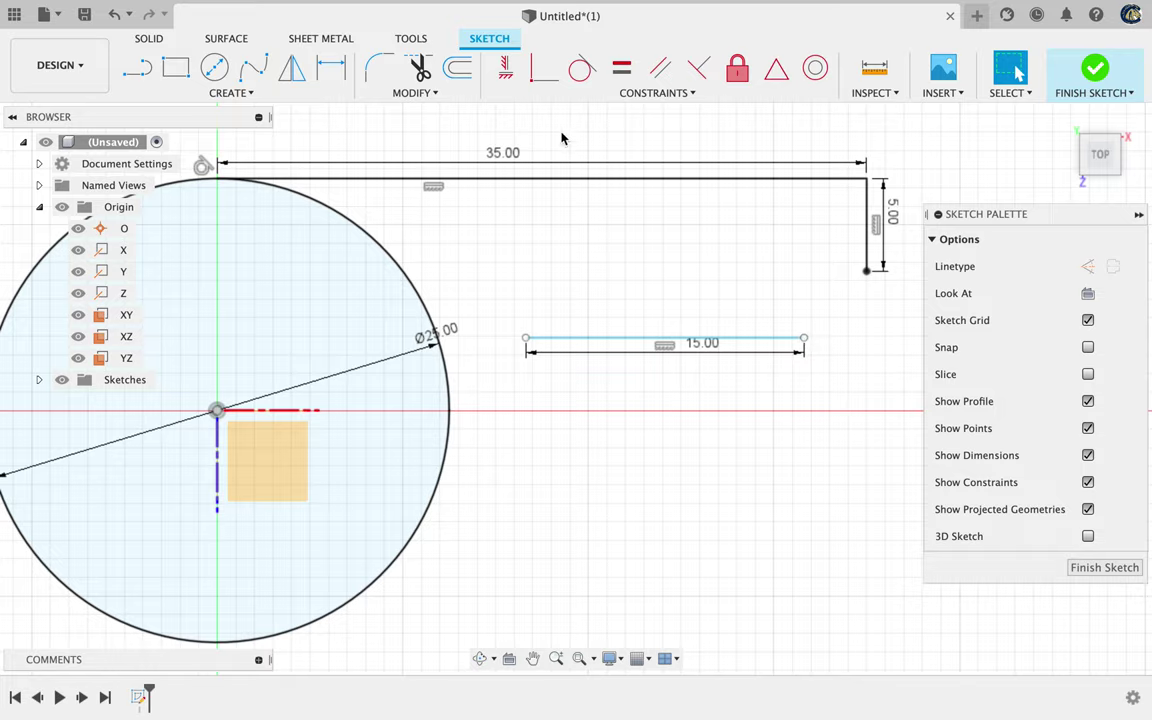
pyautogui.click(544, 70)
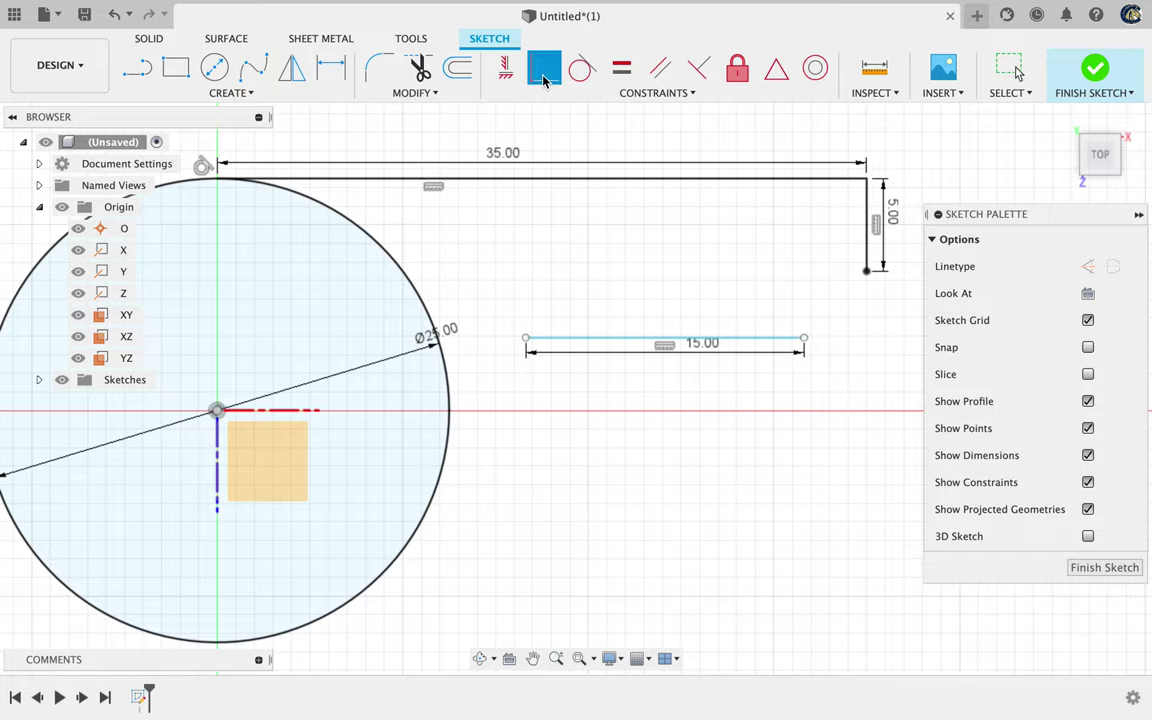
pyautogui.click(805, 340)
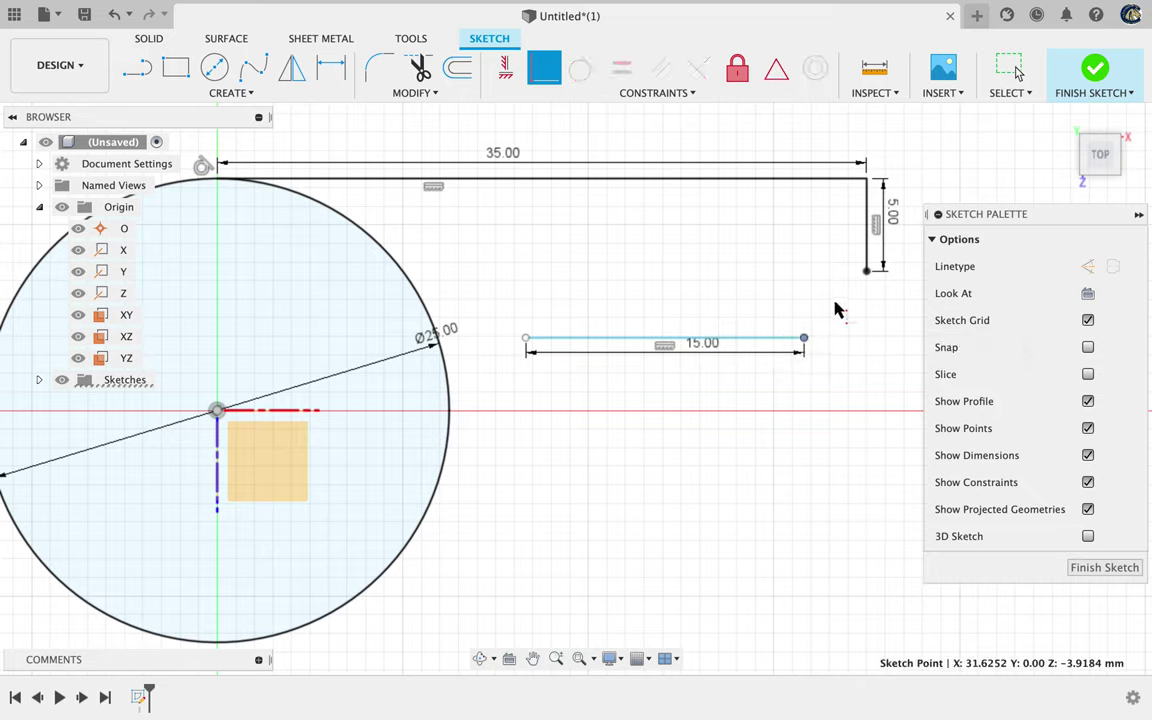
pyautogui.click(866, 270)
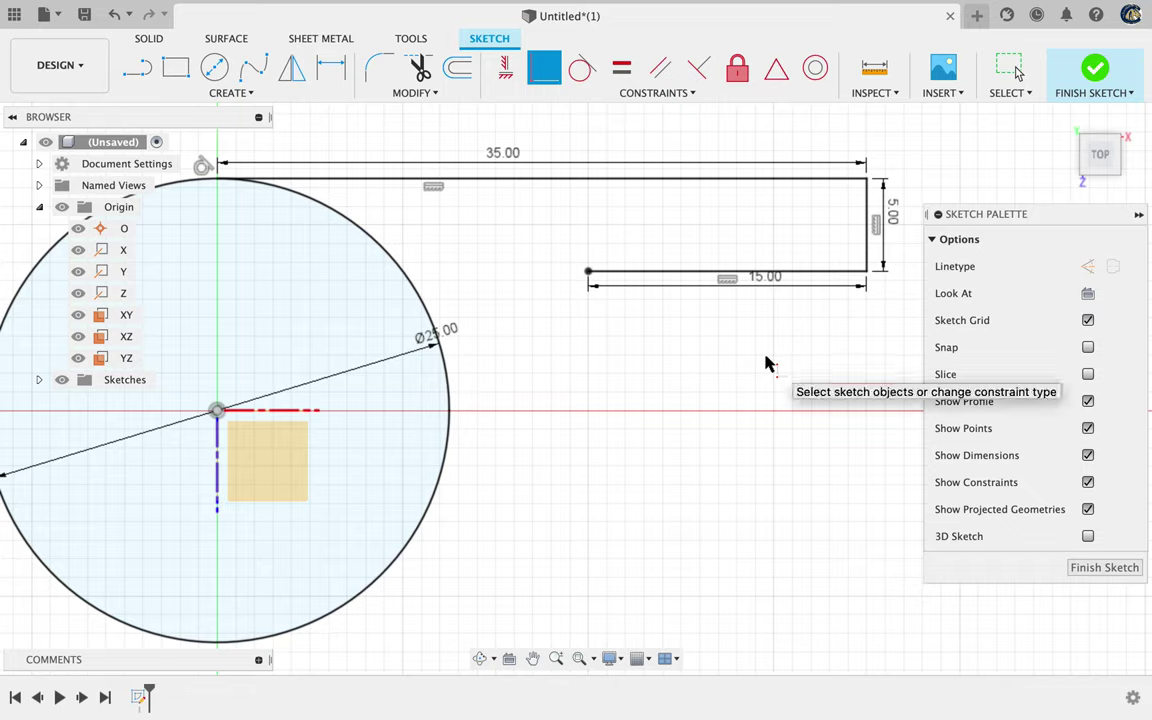
pyautogui.press('Escape')
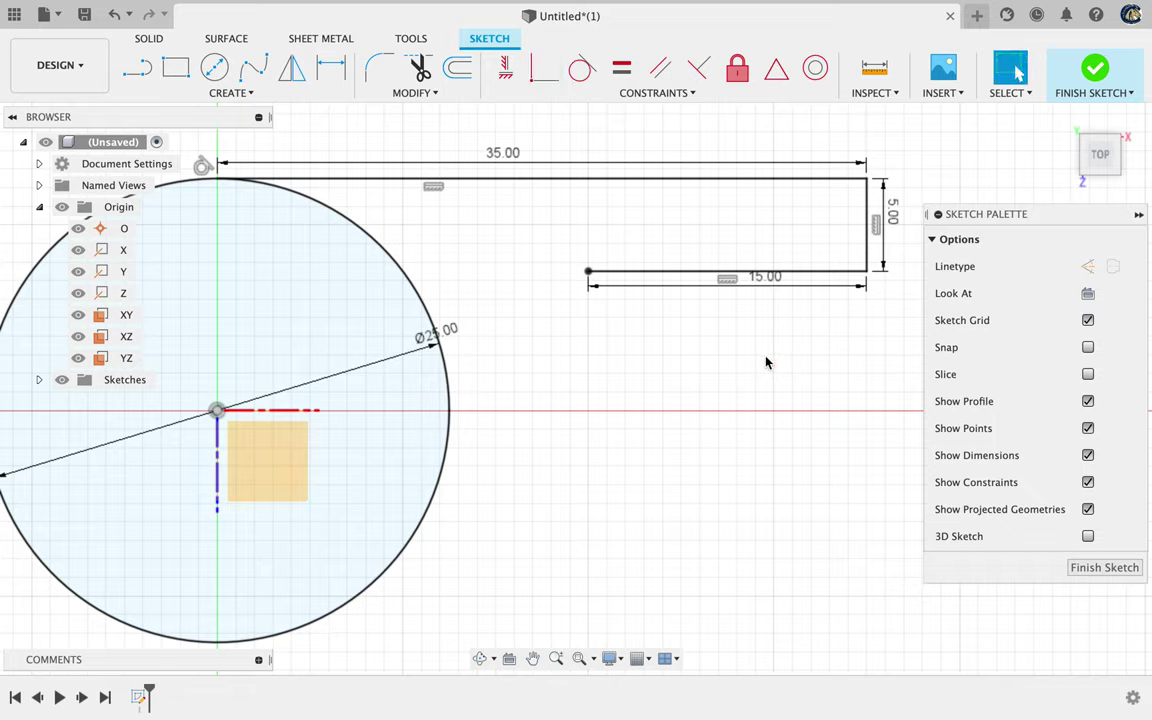
pyautogui.hotkey('ctrl', 'Right')
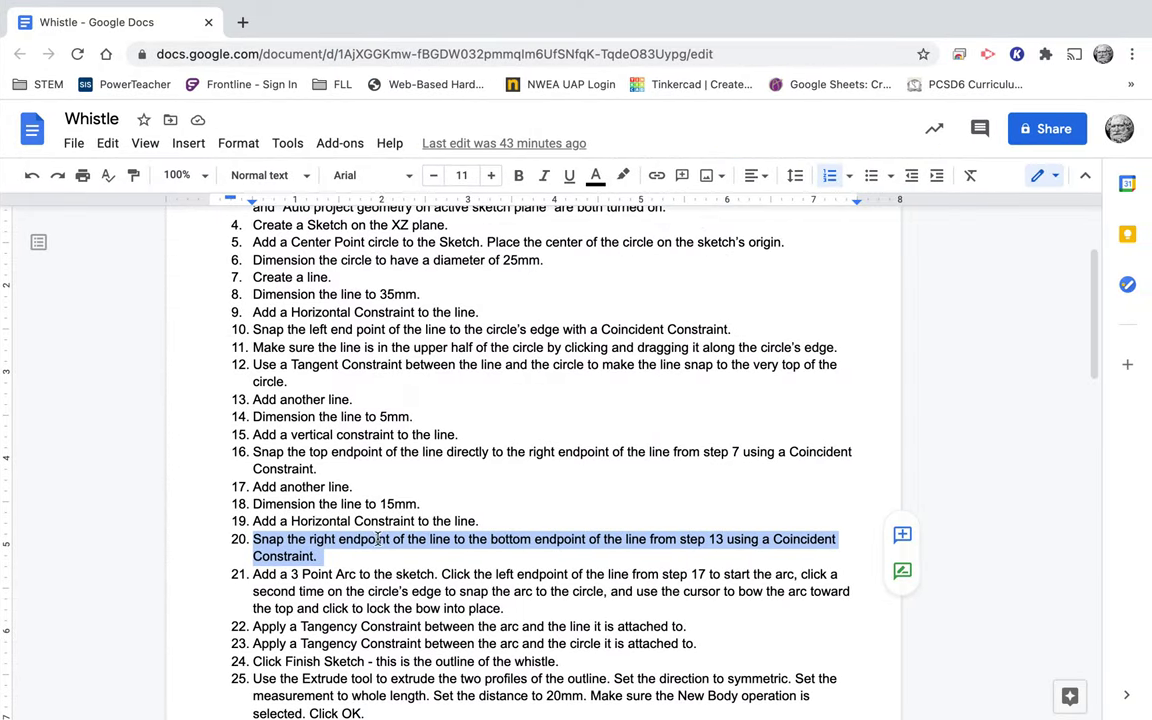
# Read step 21 of the instructions, then bring up the Arc types under the CREATE menu.
pyautogui.scroll(-5, 426, 541)
pyautogui.scroll(-1, 426, 541)
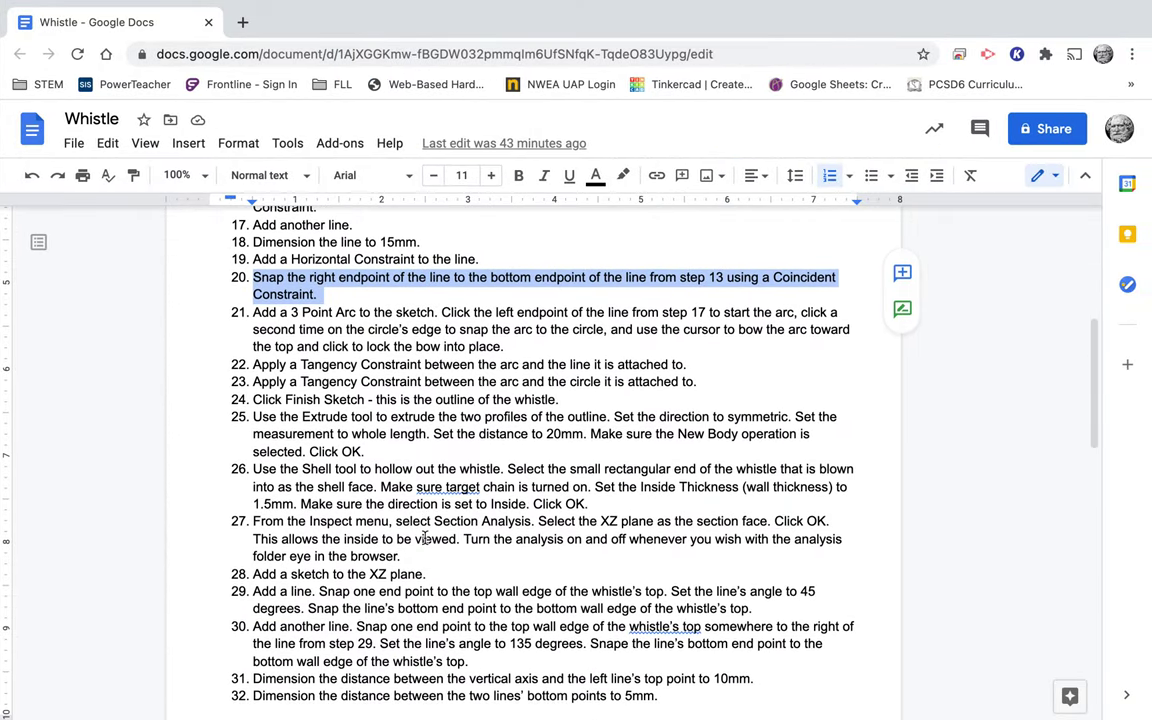
pyautogui.doubleClick(264, 313)
pyautogui.click(255, 314)
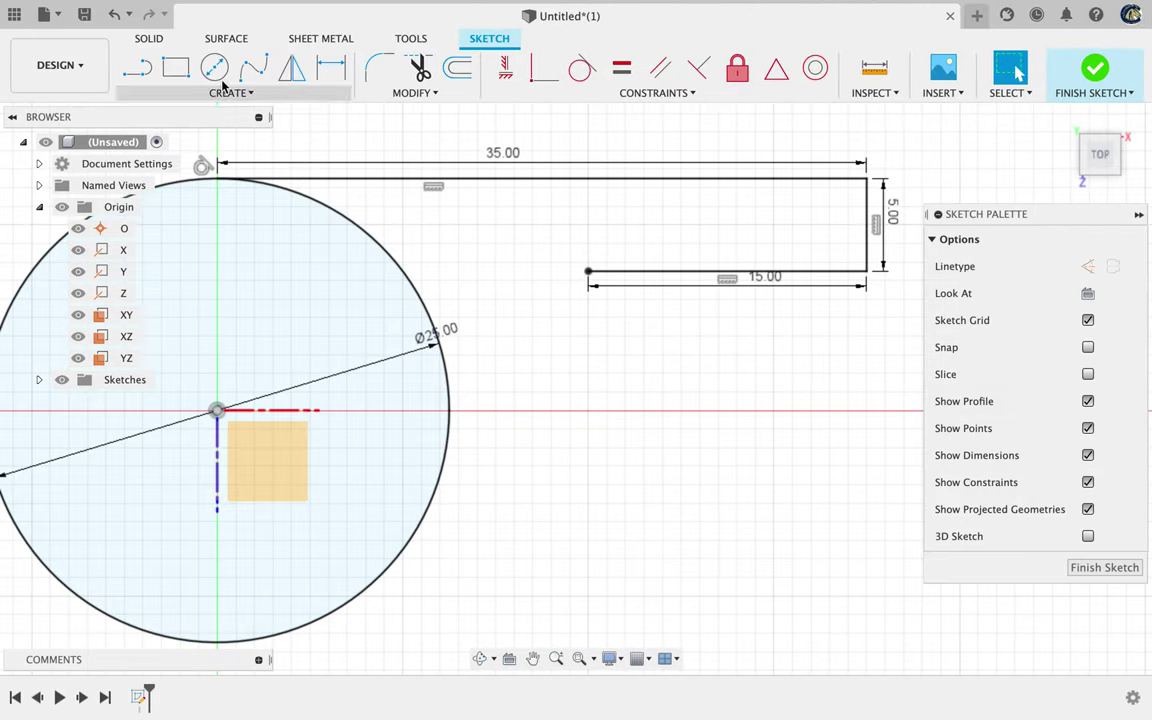
pyautogui.click(226, 94)
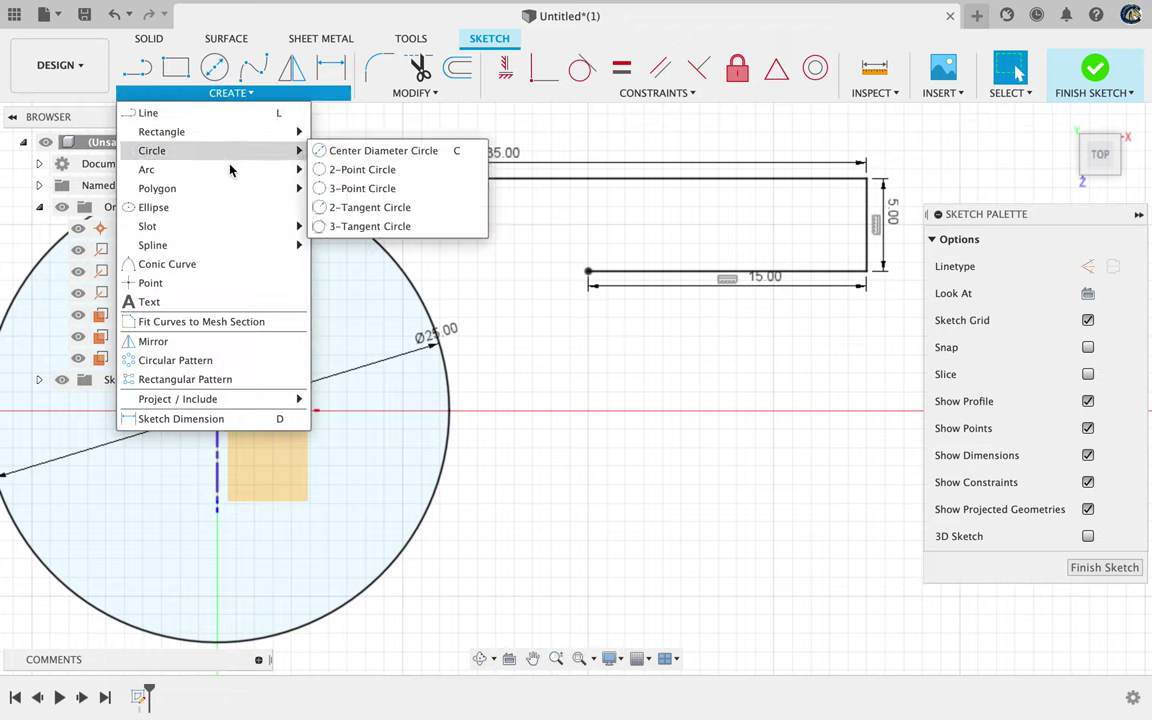
pyautogui.moveTo(296, 175)
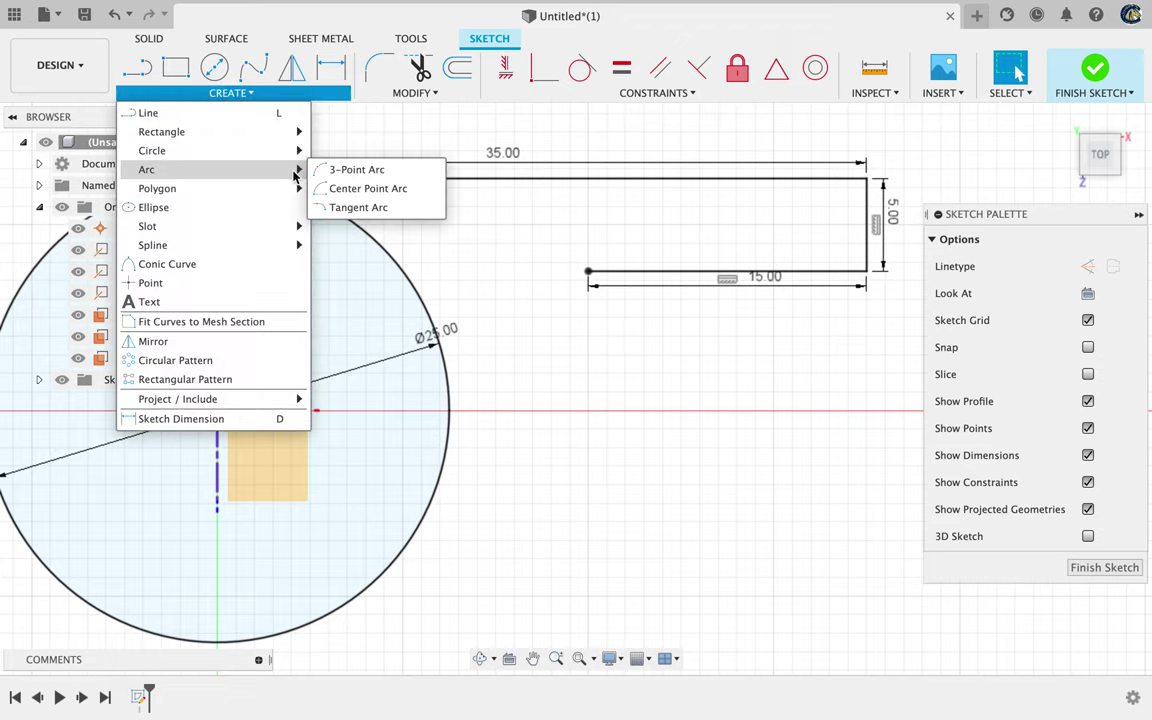
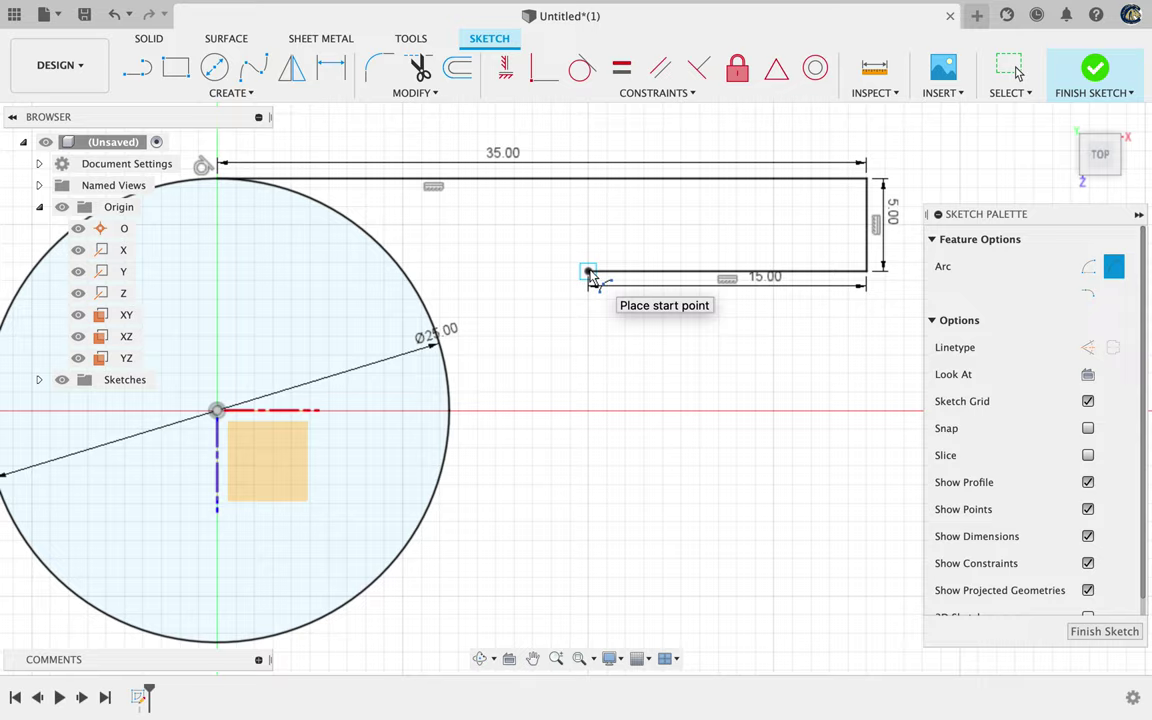
# Draw a 3-point arc from the 15 mm line's left end to the circle, closing the outline.
pyautogui.click(588, 272)
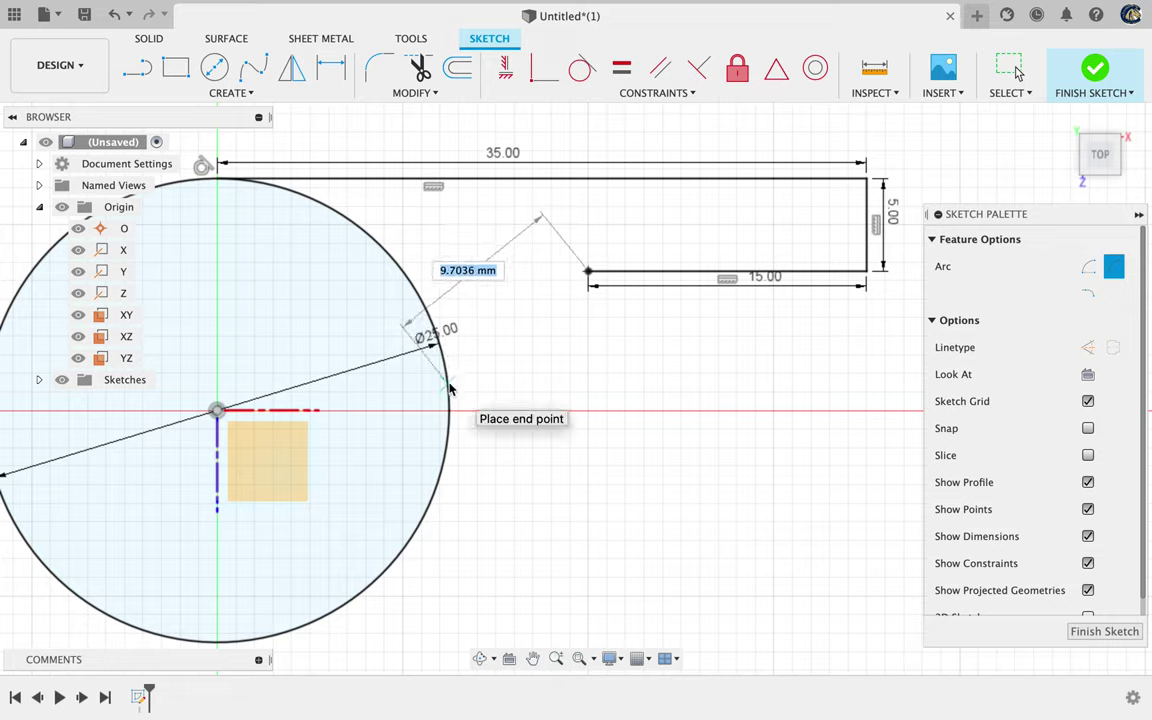
pyautogui.click(448, 448)
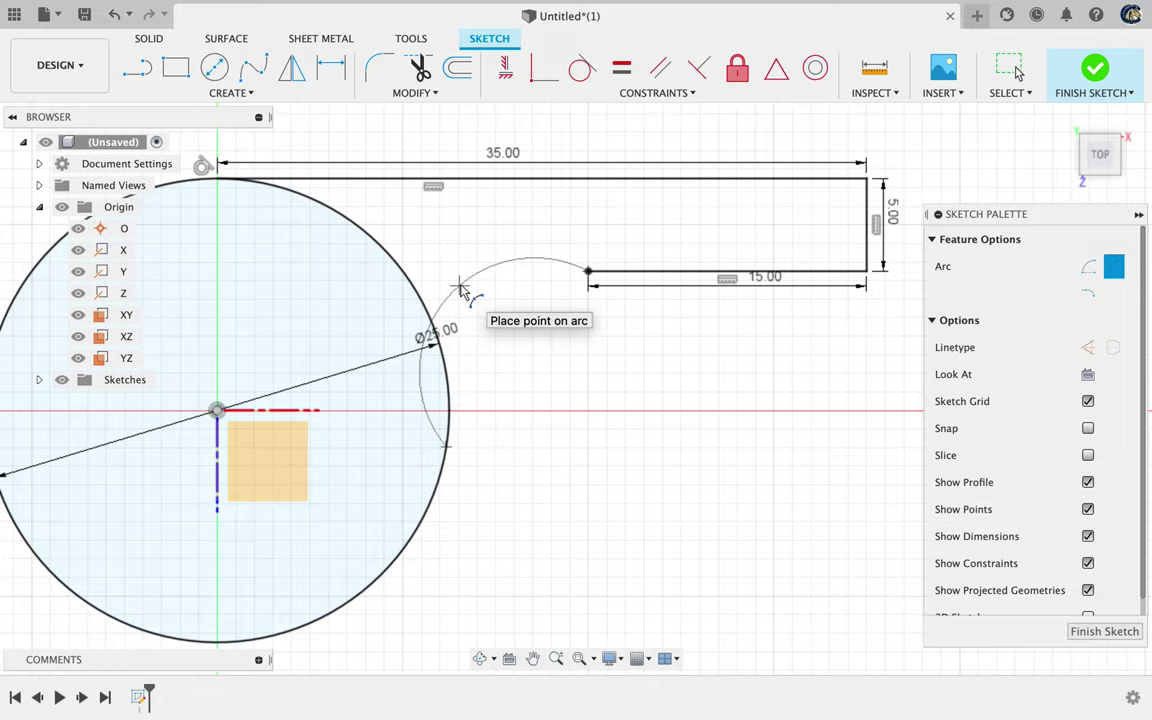
pyautogui.click(461, 290)
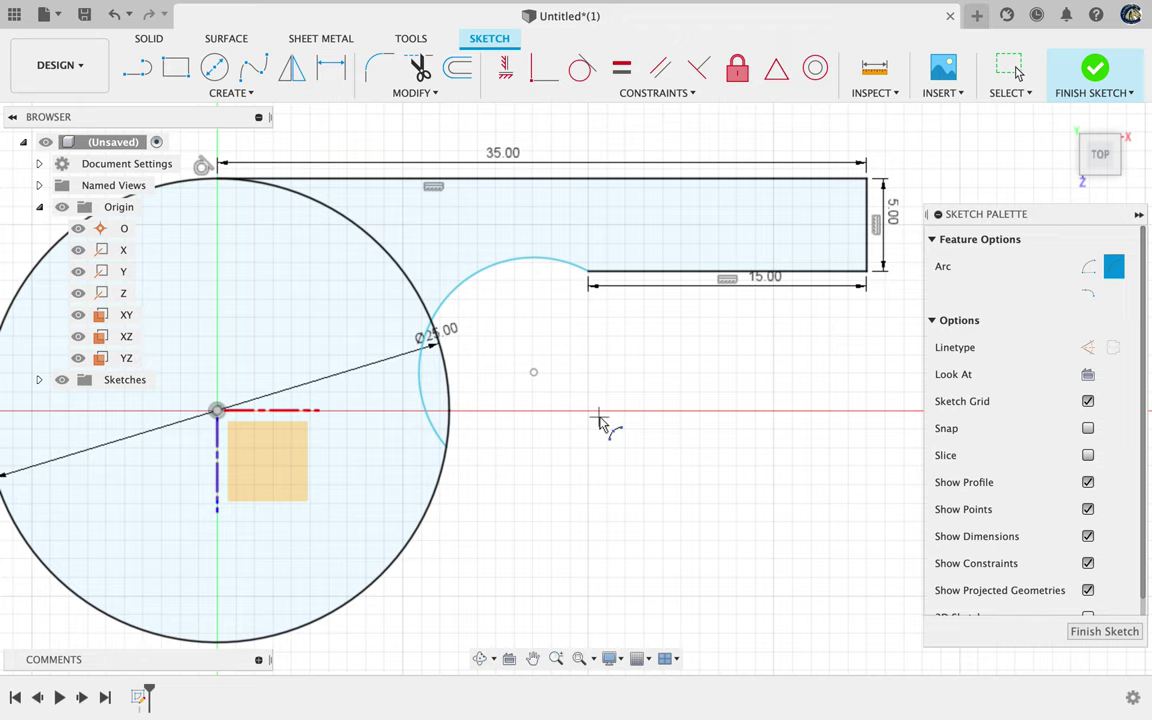
pyautogui.hotkey('ctrl', 'Right')
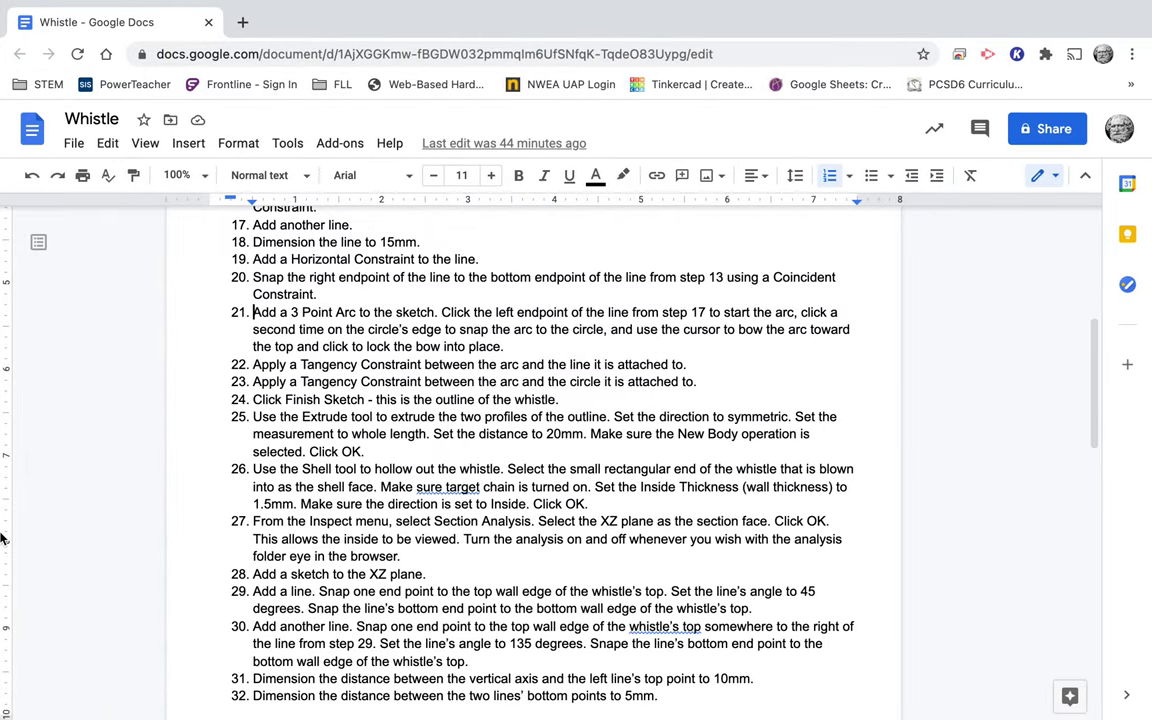
# Highlight instruction step 22 on making the arc tangent to the 15 mm line.
pyautogui.doubleClick(256, 364)
pyautogui.tripleClick(257, 364)
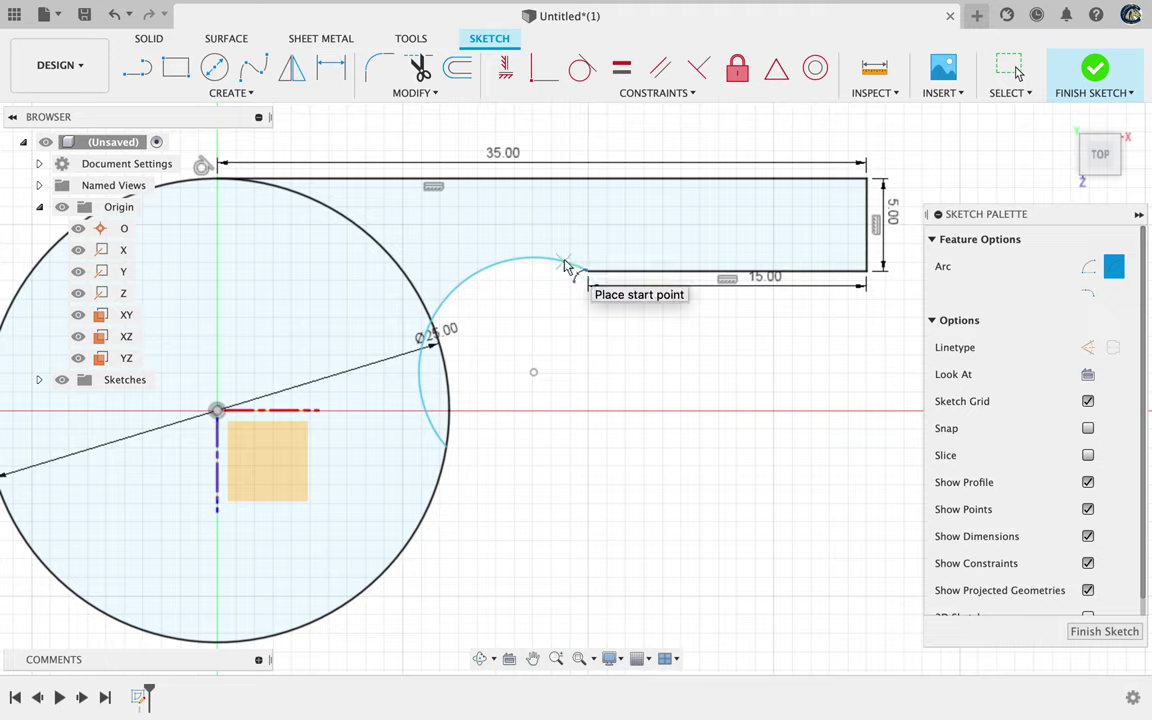
# Apply a Tangent constraint between the 15 mm line and the arc.
pyautogui.click(580, 70)
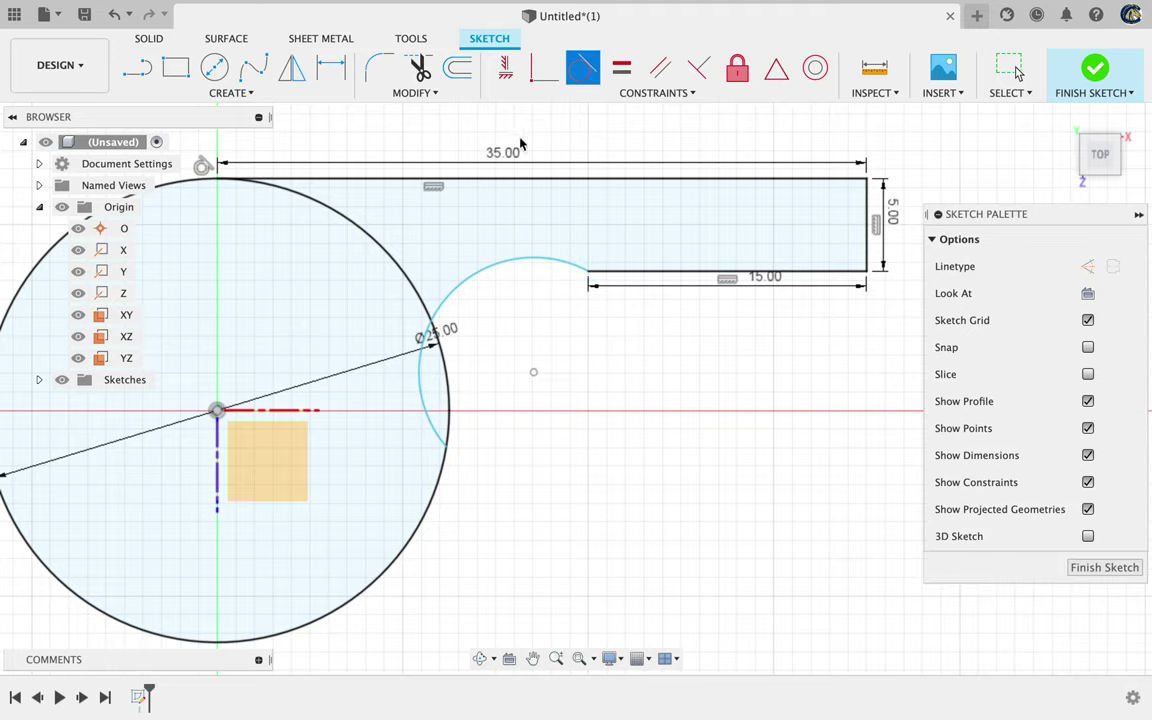
pyautogui.click(610, 271)
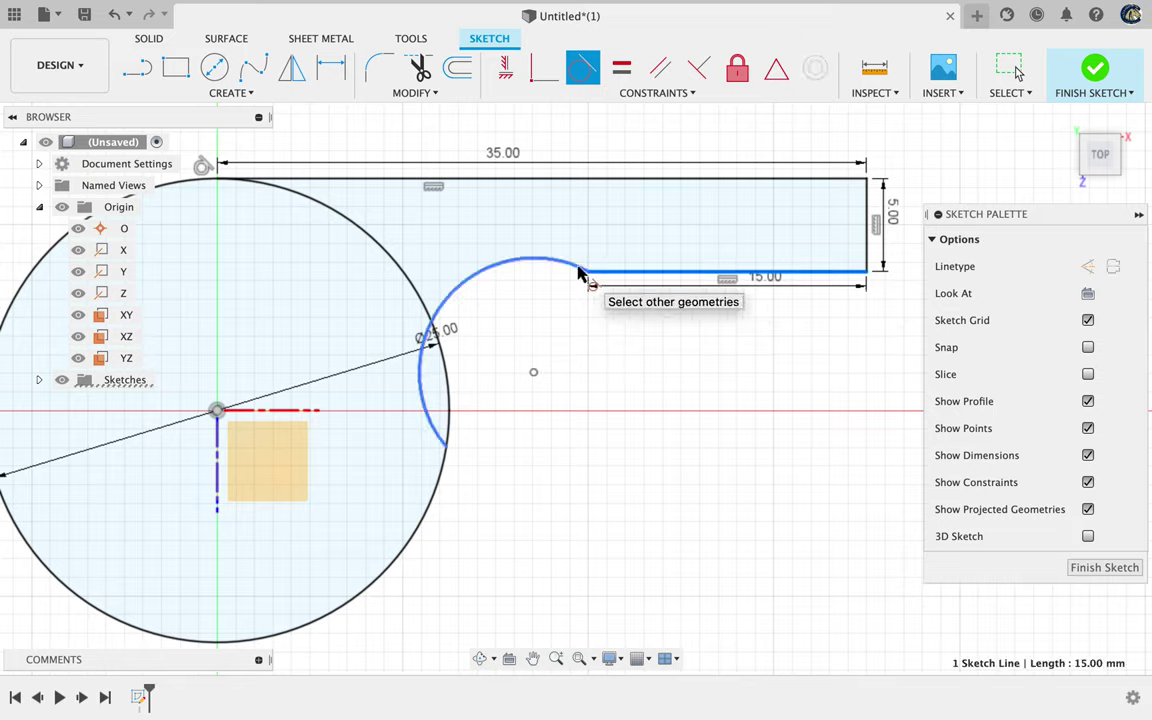
pyautogui.click(579, 272)
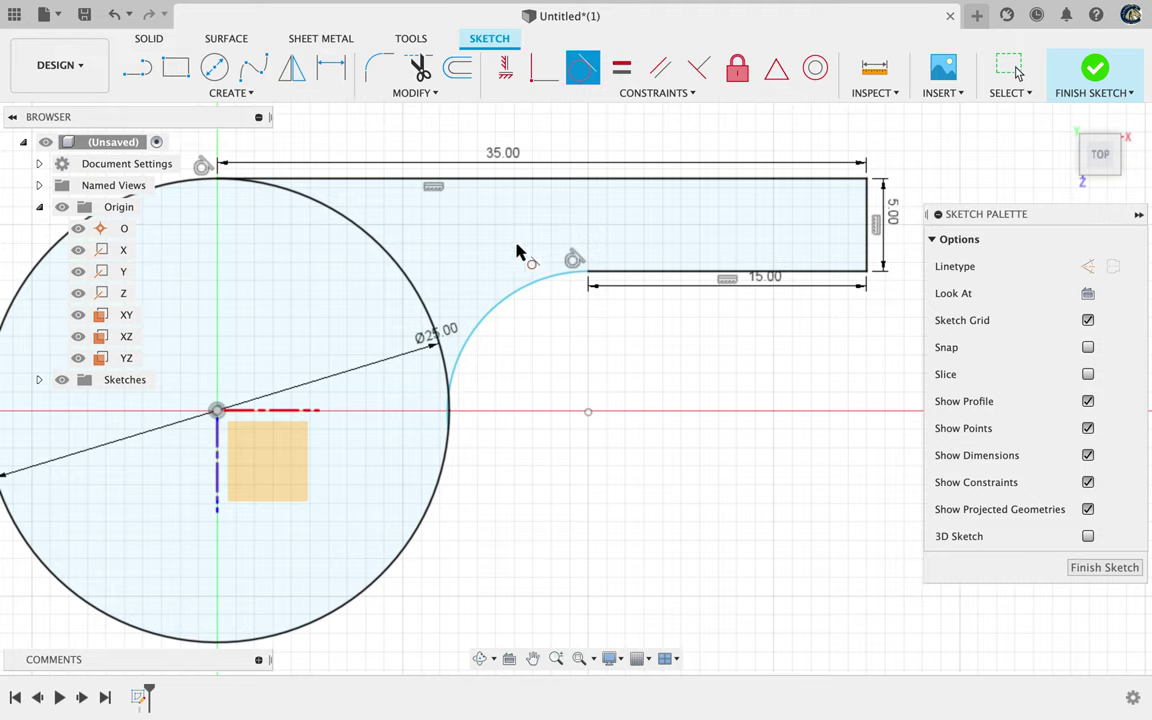
pyautogui.hotkey('ctrl', 'Right')
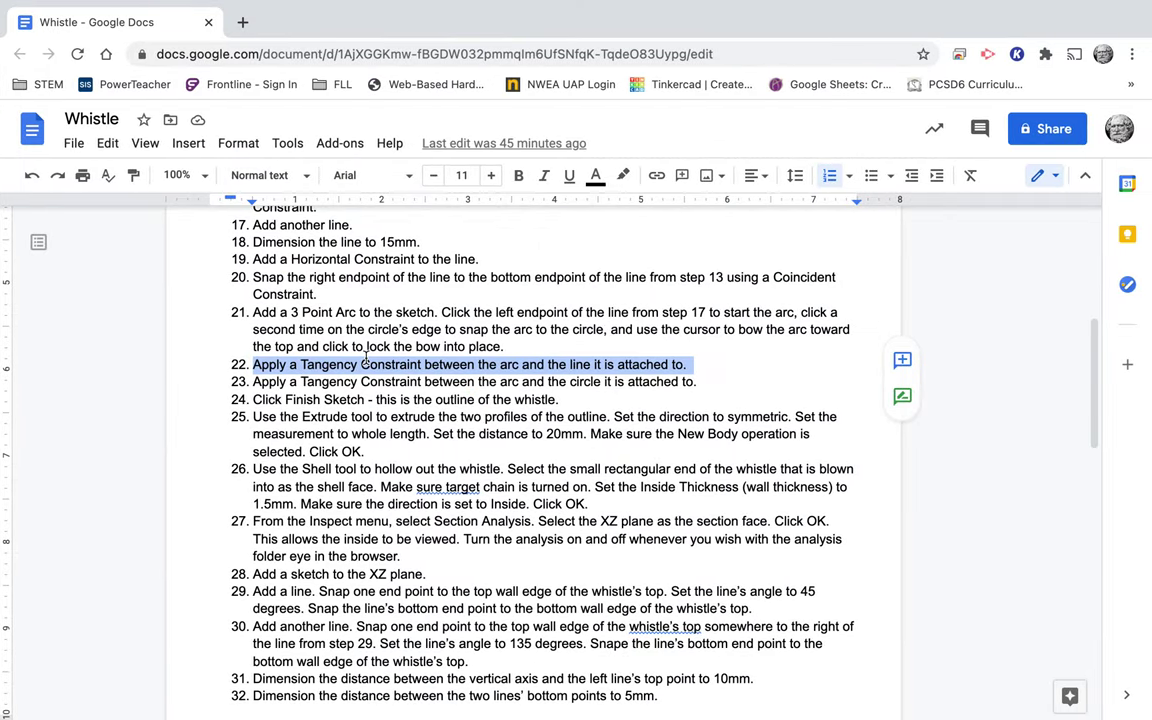
# Highlight instruction step 23 on making the arc tangent to the circle.
pyautogui.doubleClick(265, 382)
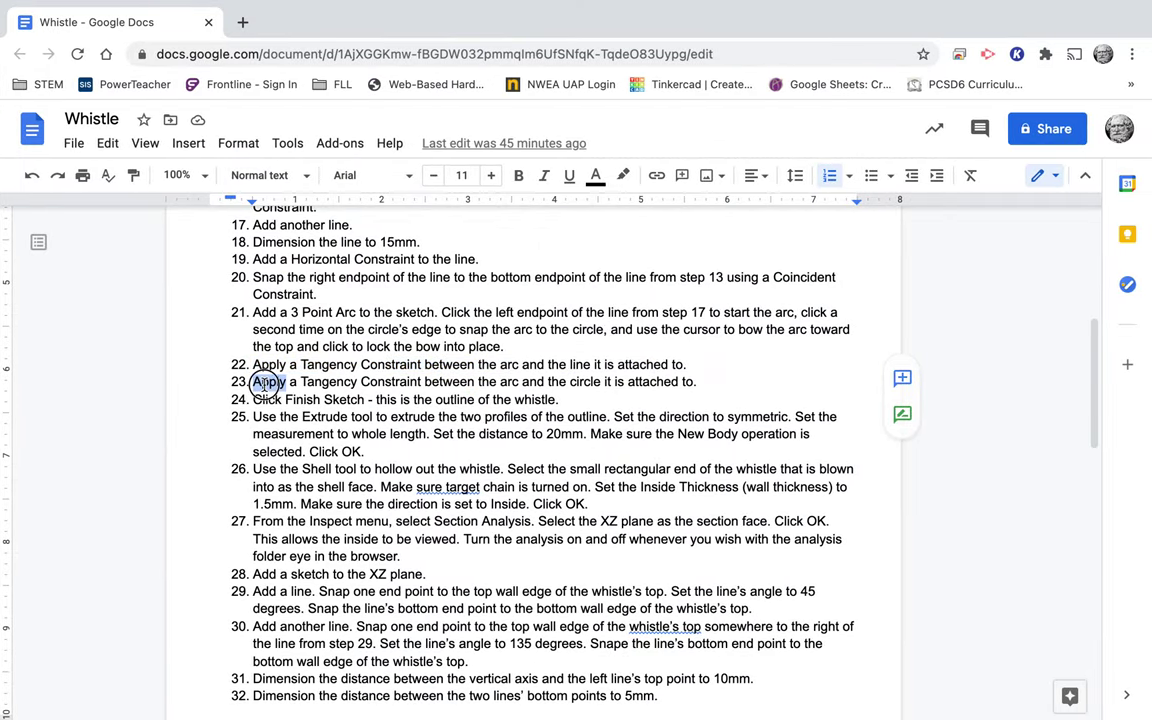
pyautogui.tripleClick(265, 382)
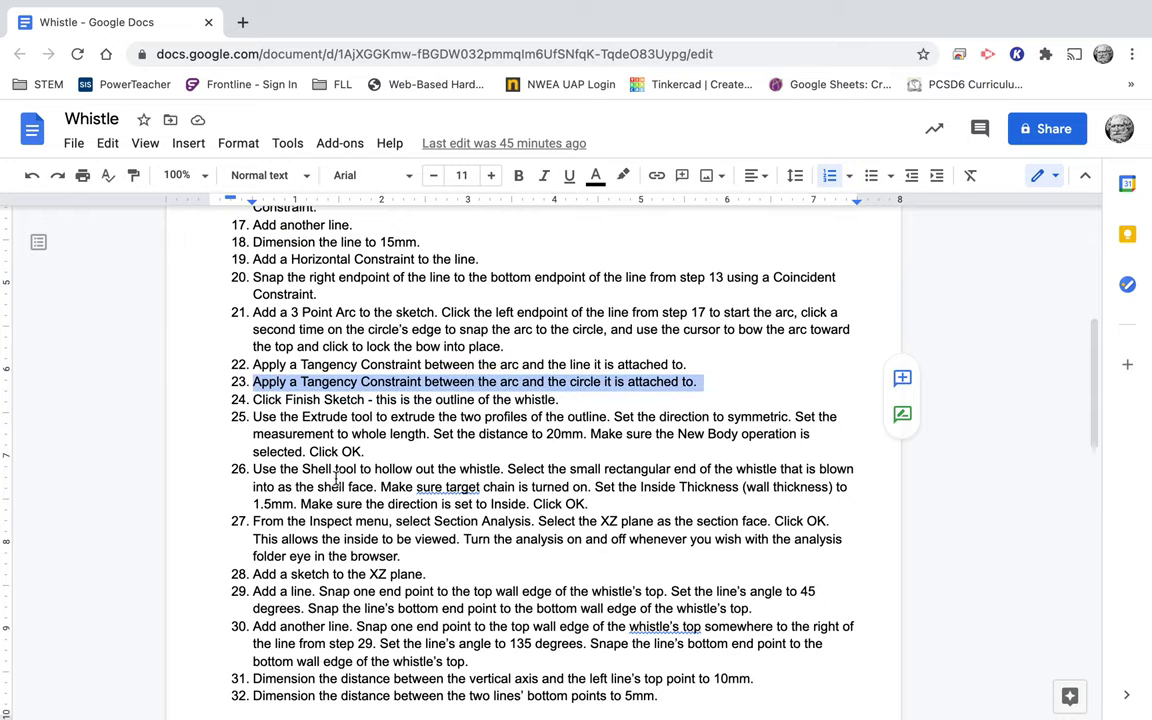
pyautogui.hotkey('ctrl', 'Left')
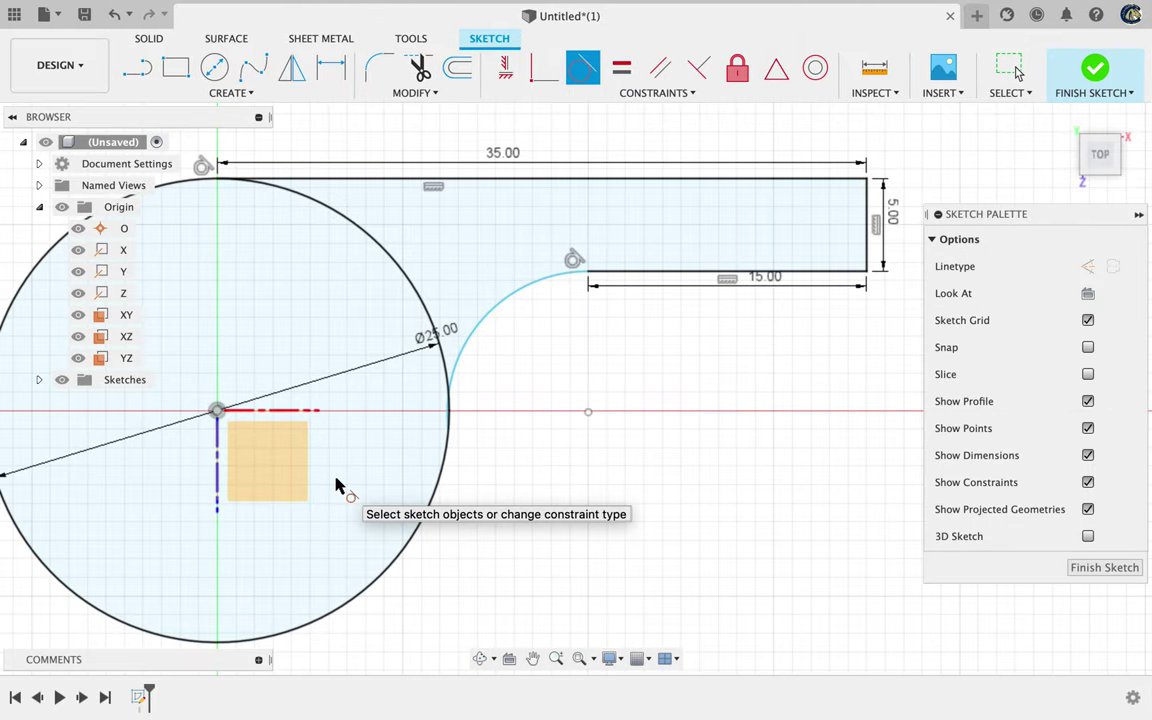
# Make the arc tangent to the Ø25 circle.
pyautogui.click(470, 342)
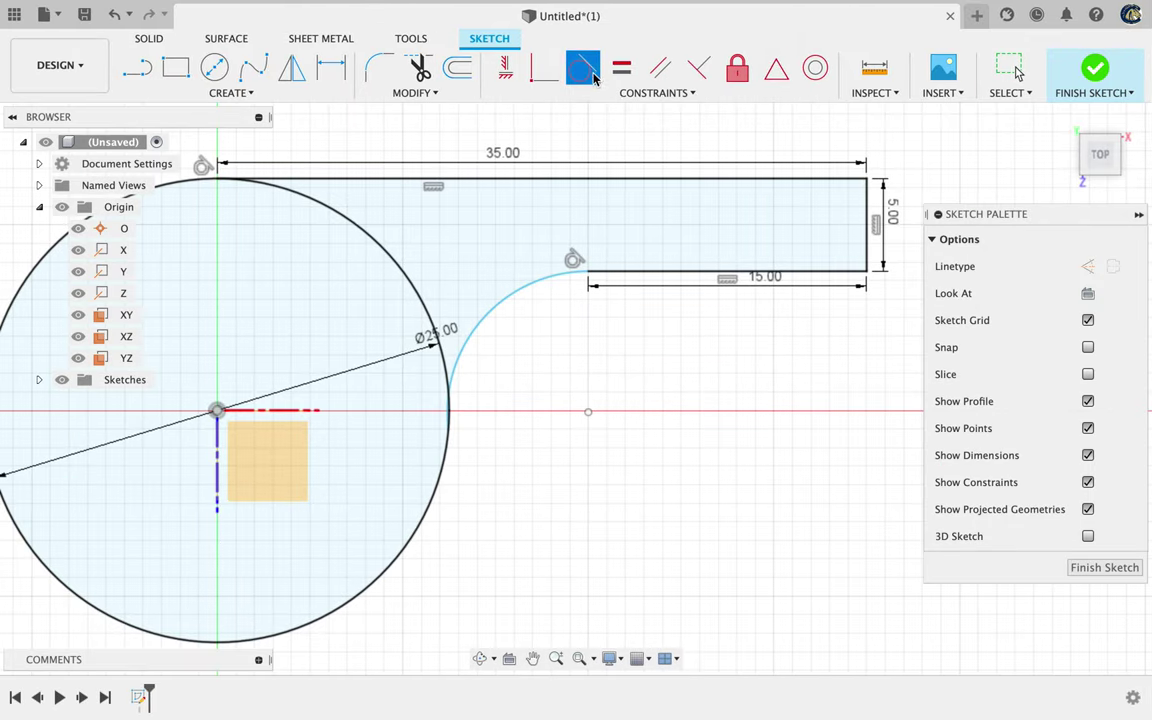
pyautogui.click(473, 343)
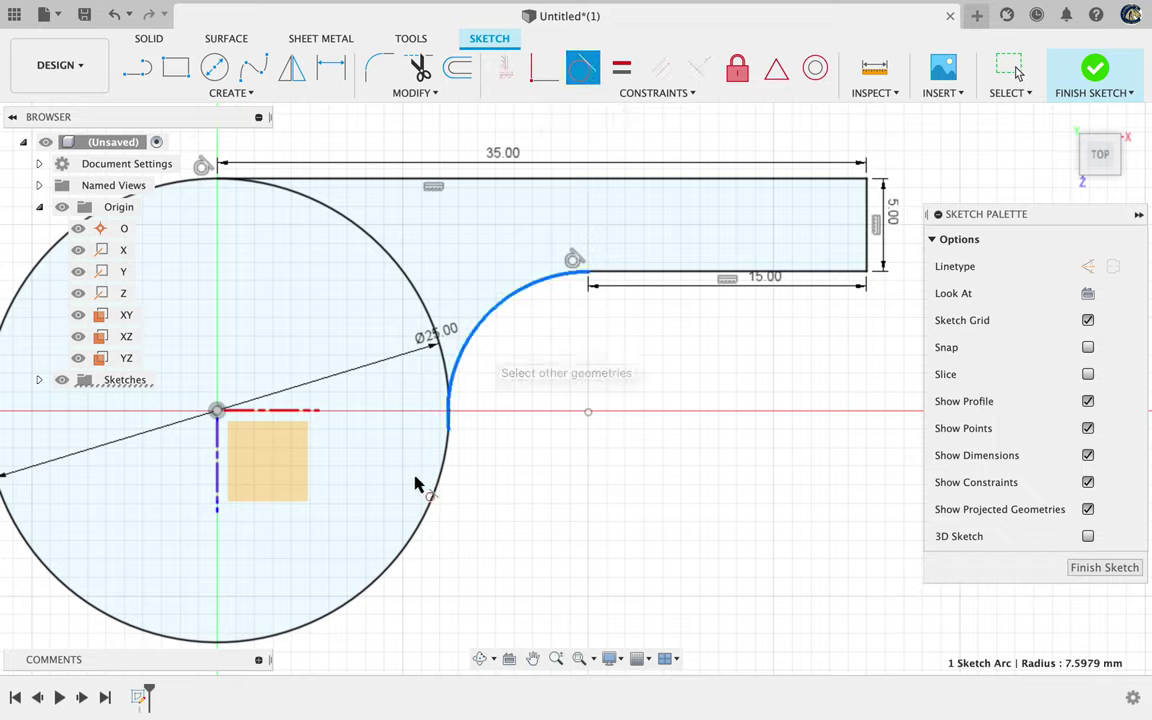
pyautogui.click(419, 532)
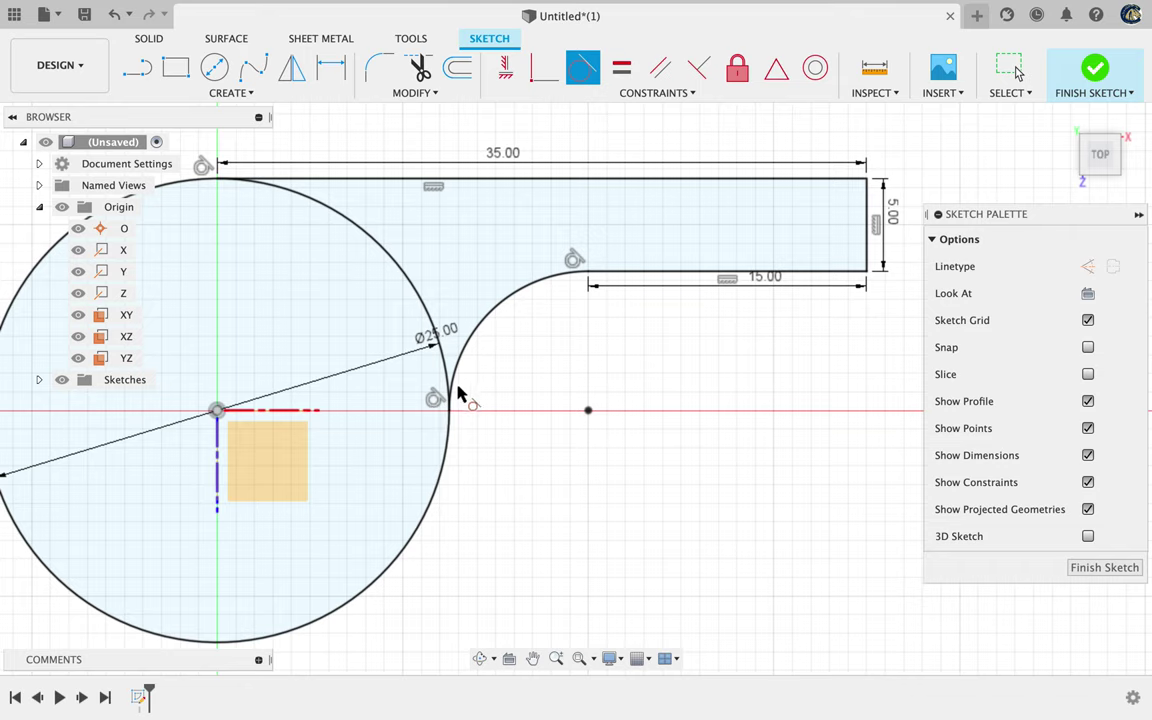
# Highlight step 24 in the Whistle instructions.
pyautogui.hotkey('ctrl', 'Right')
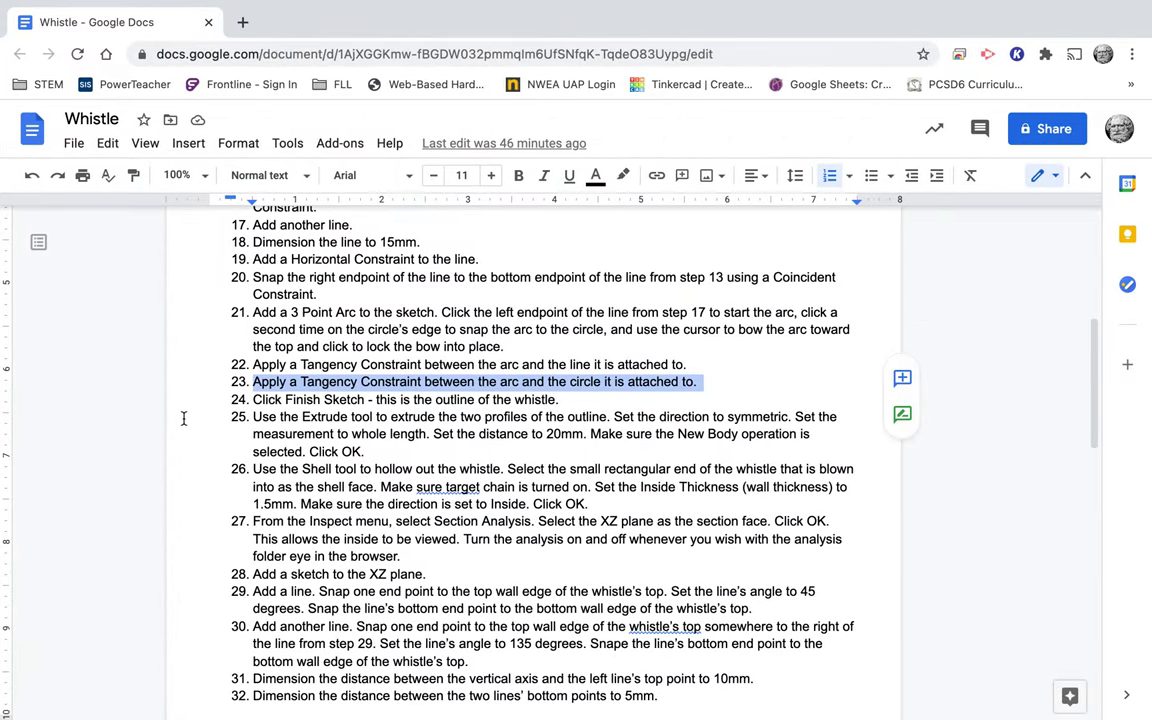
pyautogui.tripleClick(257, 399)
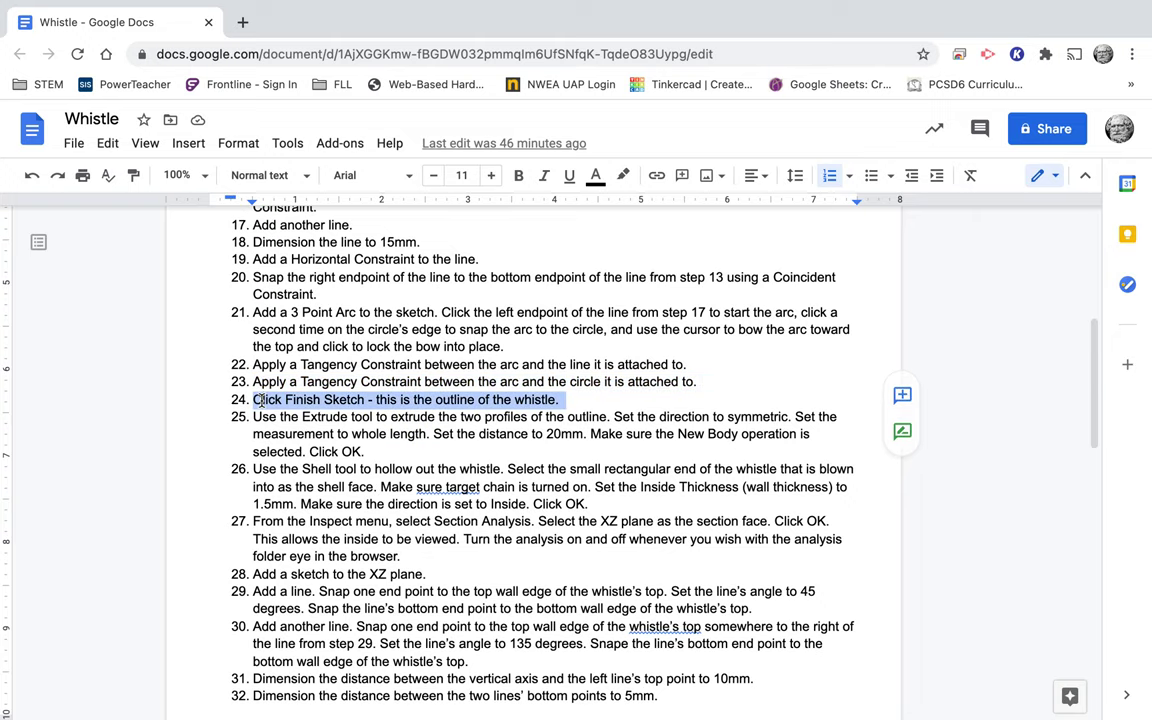
pyautogui.hotkey('ctrl', 'Left')
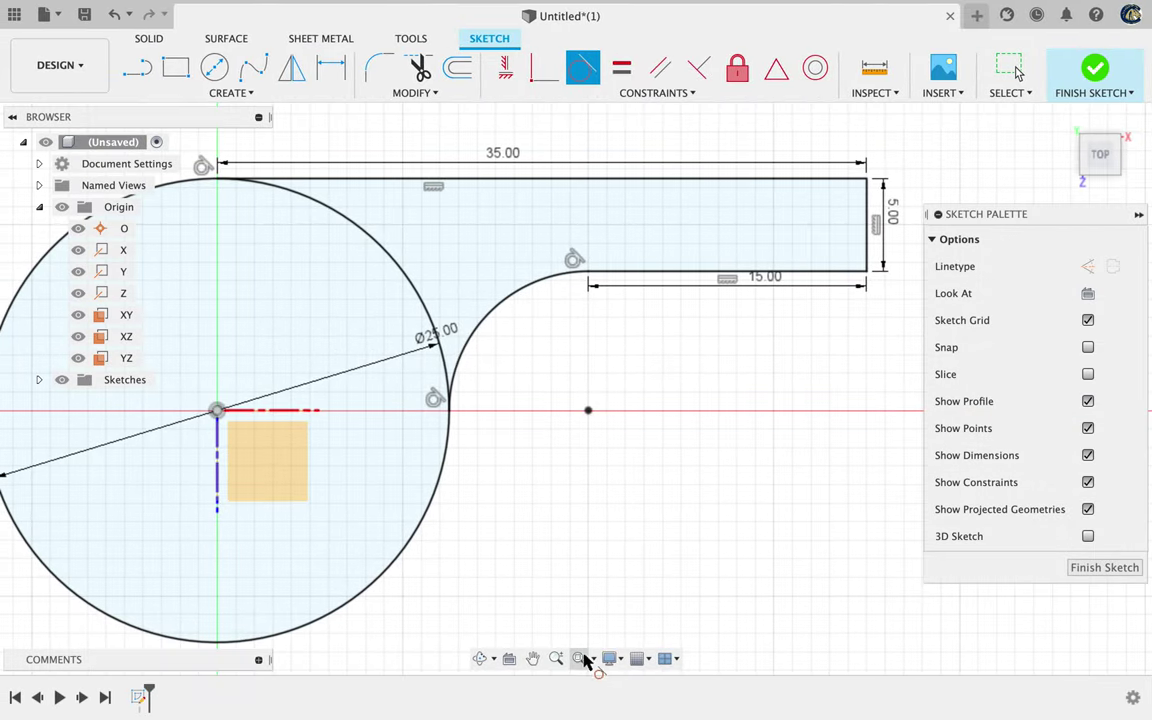
# Fit the view, finish the outline sketch, and view it from the top, slightly tilted.
pyautogui.click(582, 659)
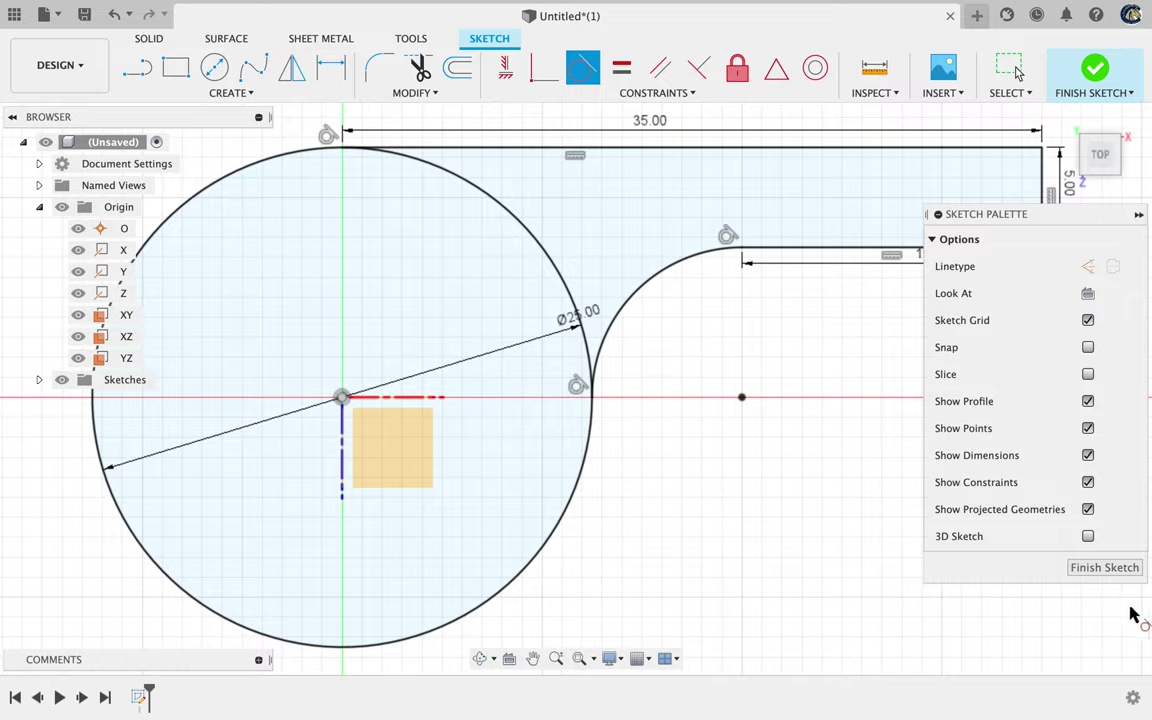
pyautogui.click(1112, 568)
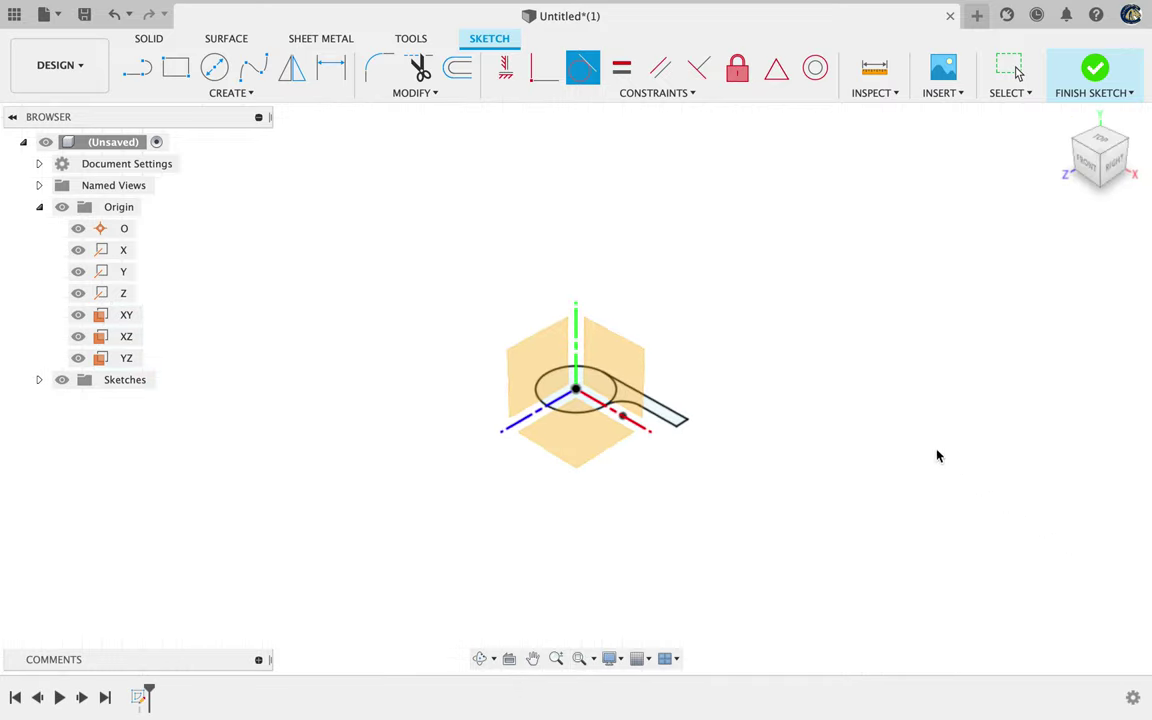
pyautogui.click(1097, 147)
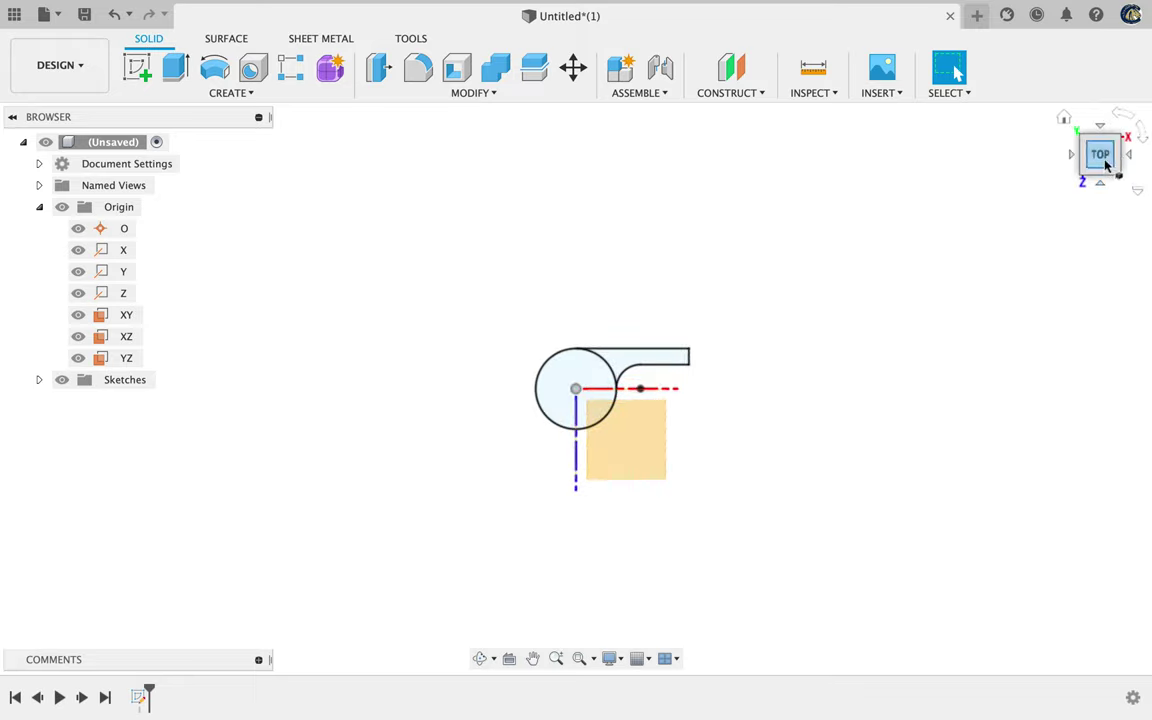
pyautogui.moveTo(1098, 149)
pyautogui.mouseDown()
pyautogui.moveTo(1095, 64)
pyautogui.moveTo(1098, 211)
pyautogui.moveTo(1098, 165)
pyautogui.mouseUp()
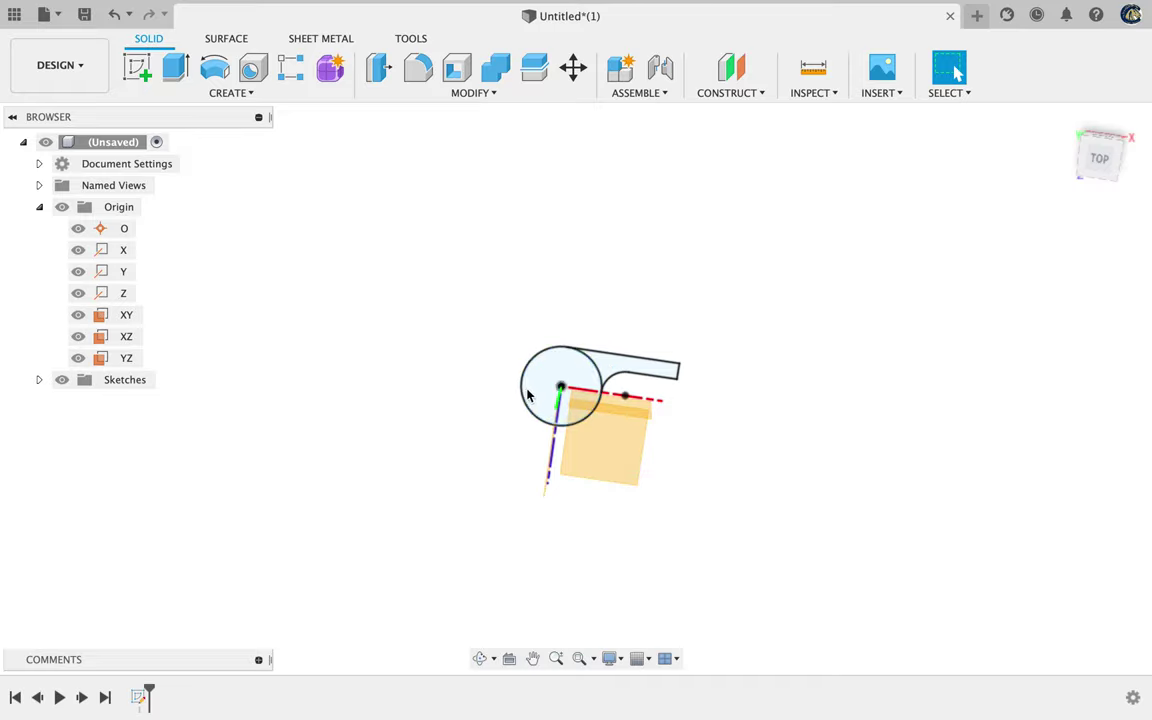
pyautogui.hotkey('ctrl', 'Right')
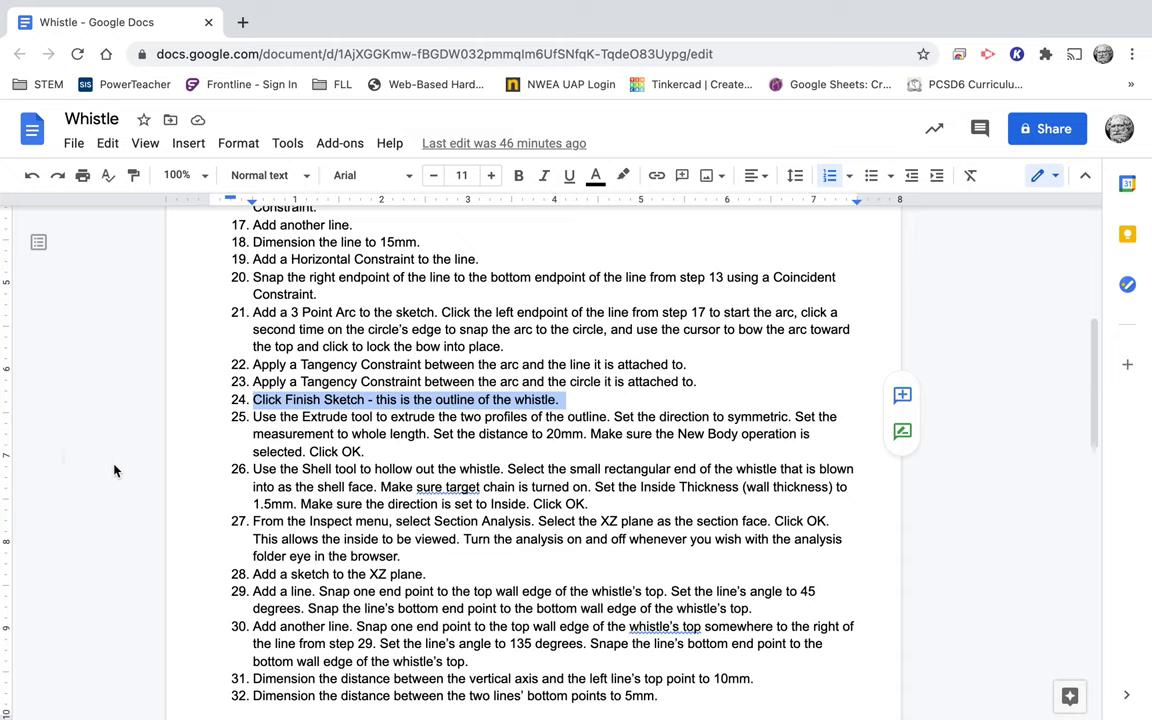
# Highlight step 25 on extruding both outline profiles symmetrically to 20 mm.
pyautogui.tripleClick(259, 425)
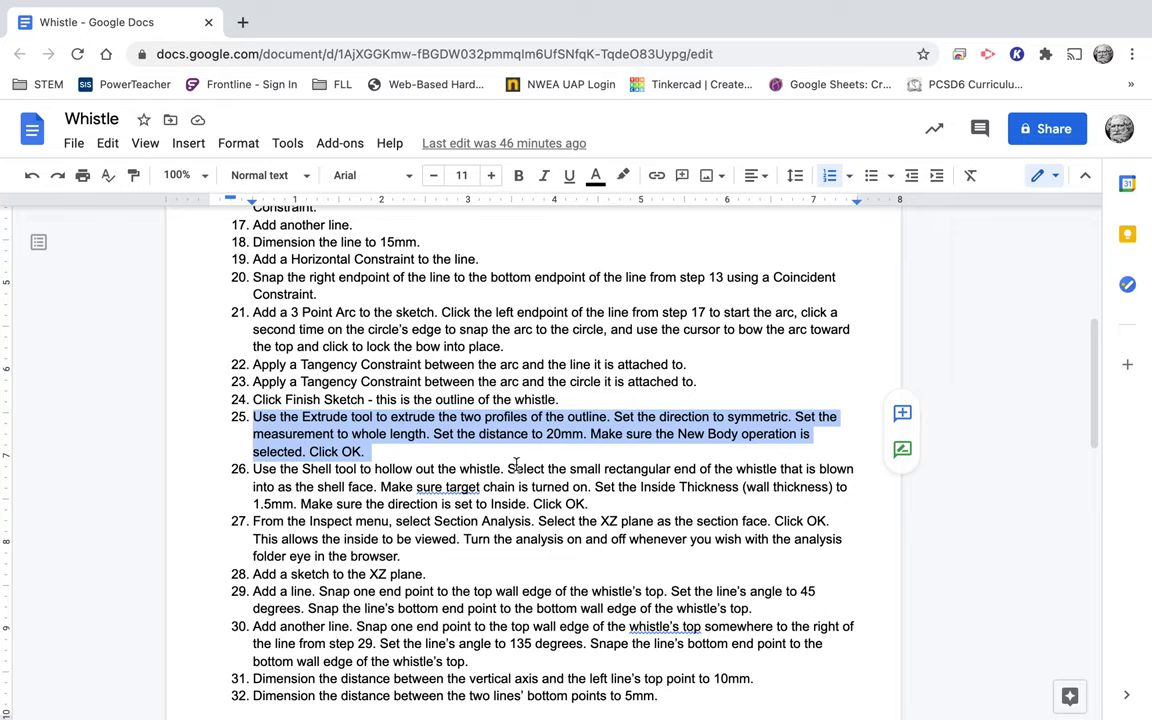
pyautogui.hotkey('ctrl', 'Left')
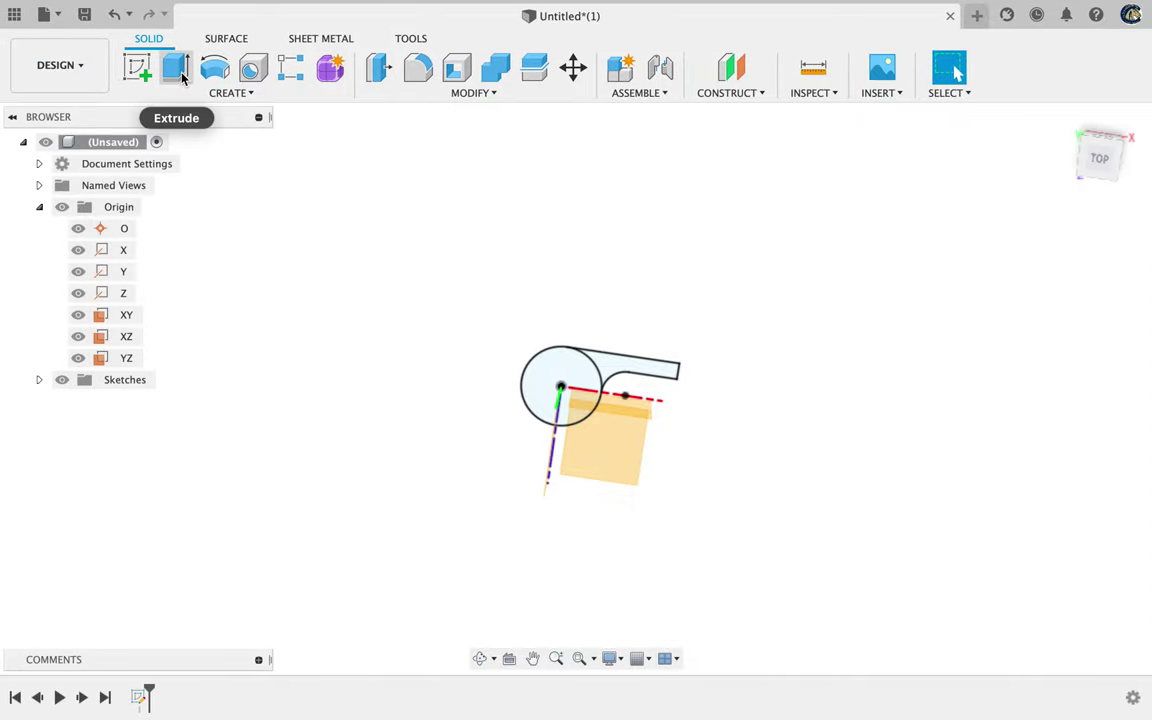
# Launch Extrude from the Solid toolbar for the whistle outline.
pyautogui.click(200, 95)
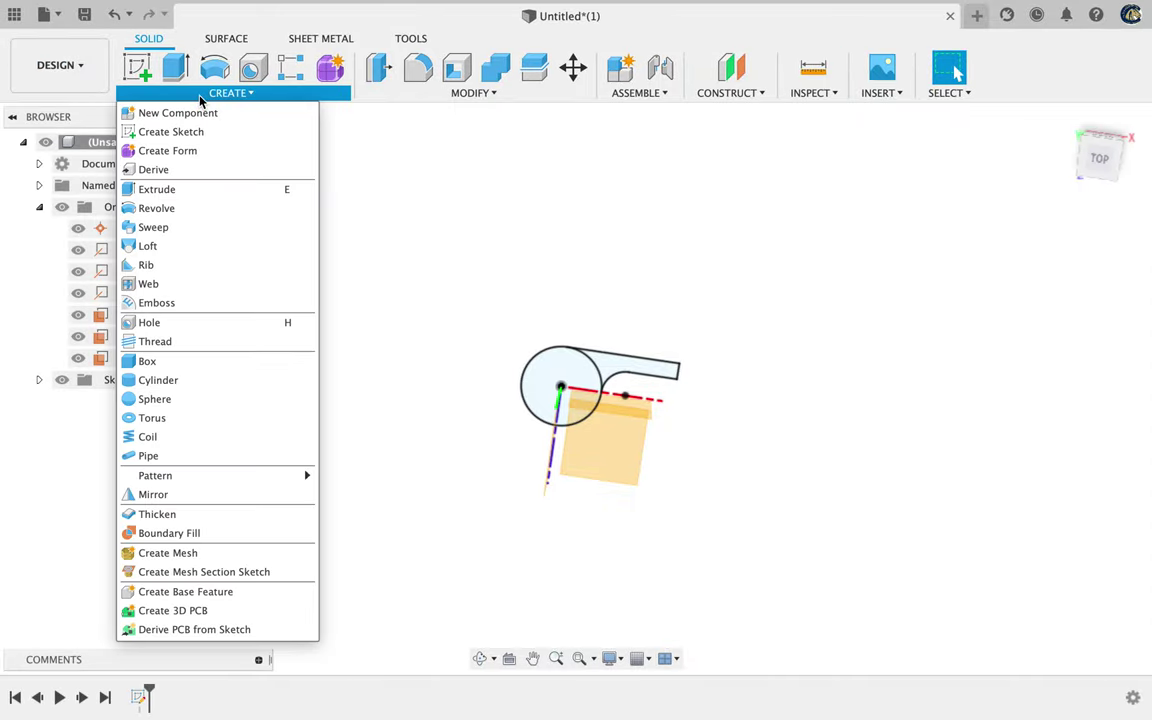
pyautogui.click(264, 33)
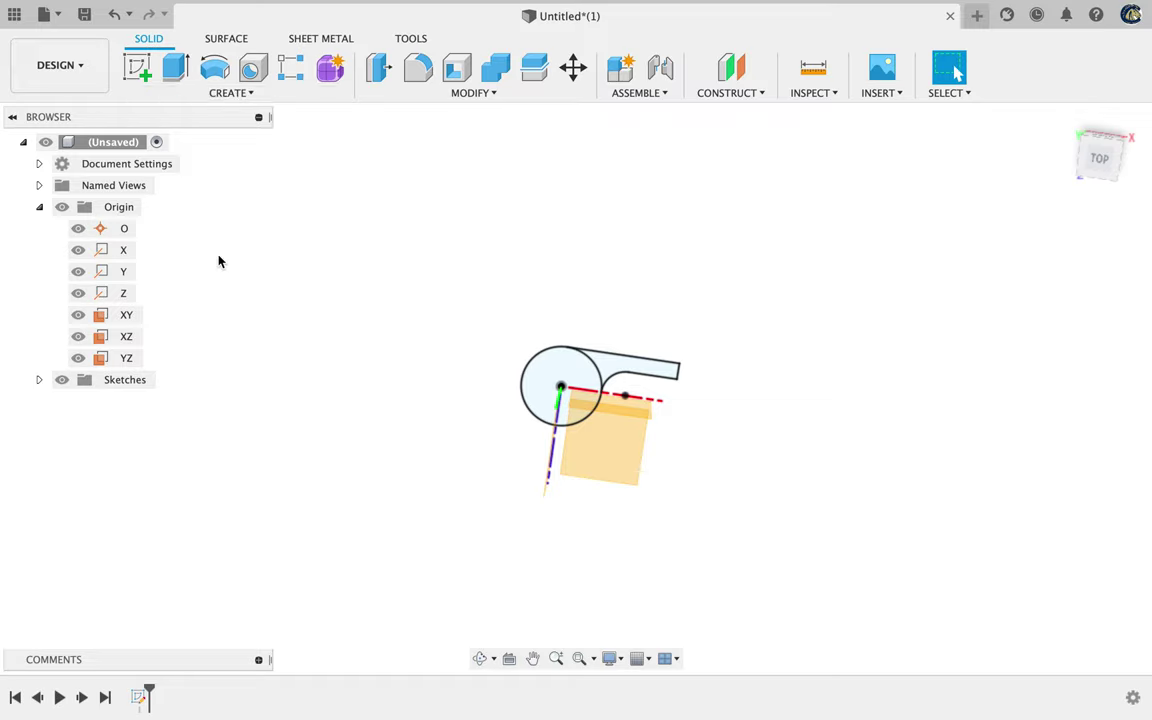
pyautogui.click(175, 67)
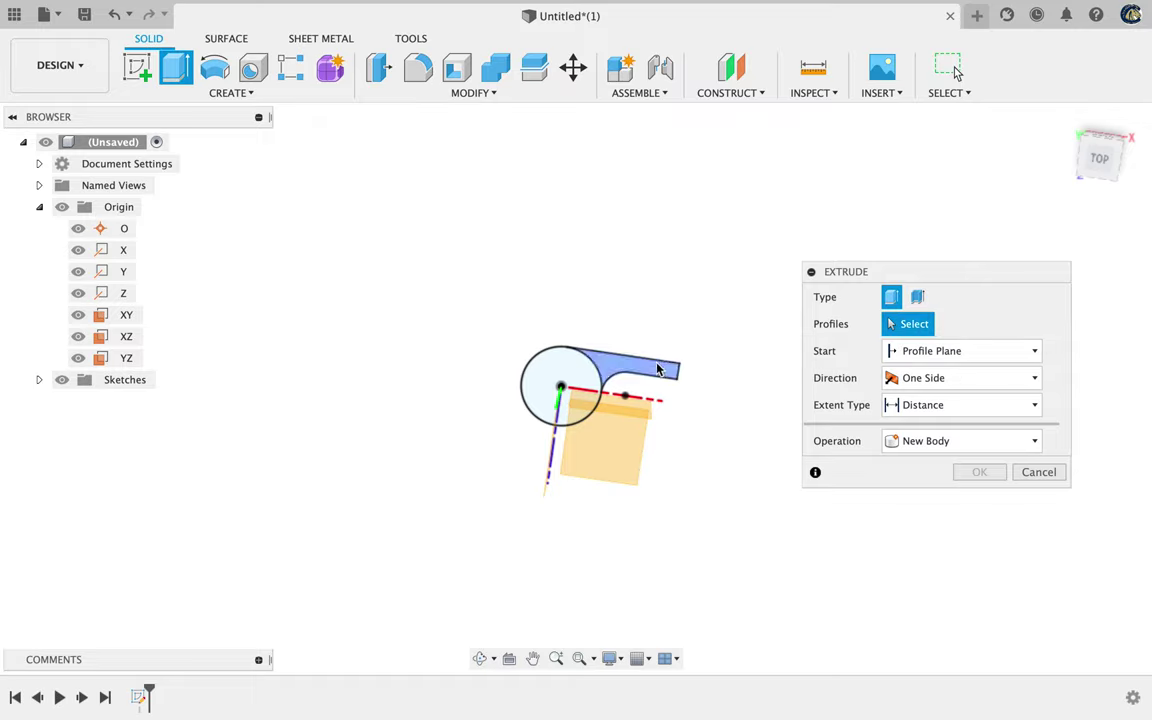
# Select the circle and tail profiles and preview a Symmetric extrusion 8.00 mm thick.
pyautogui.click(575, 374)
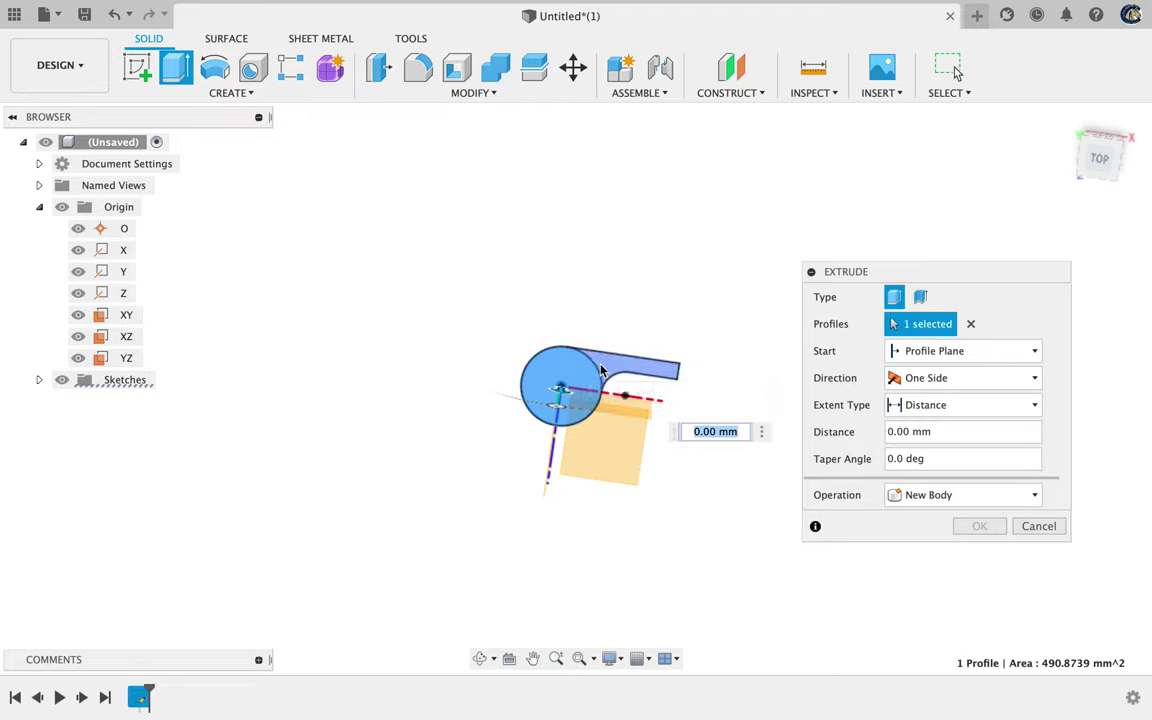
pyautogui.click(603, 370)
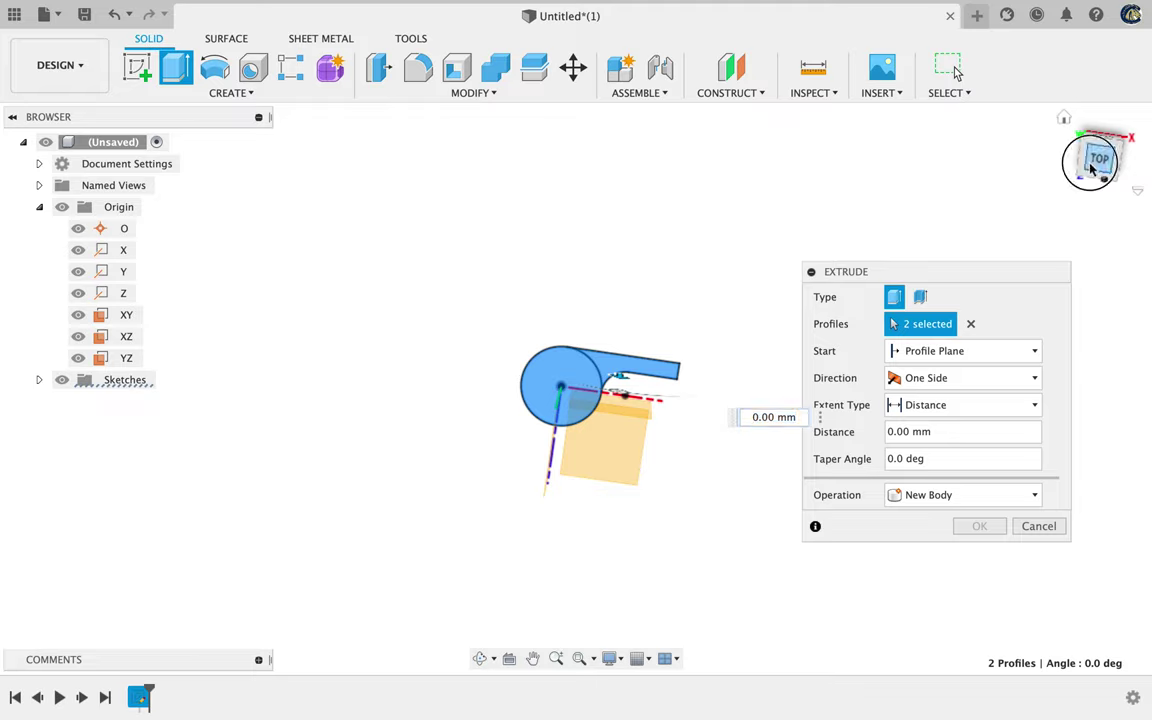
pyautogui.moveTo(1093, 168); pyautogui.dragTo(1100, 93)
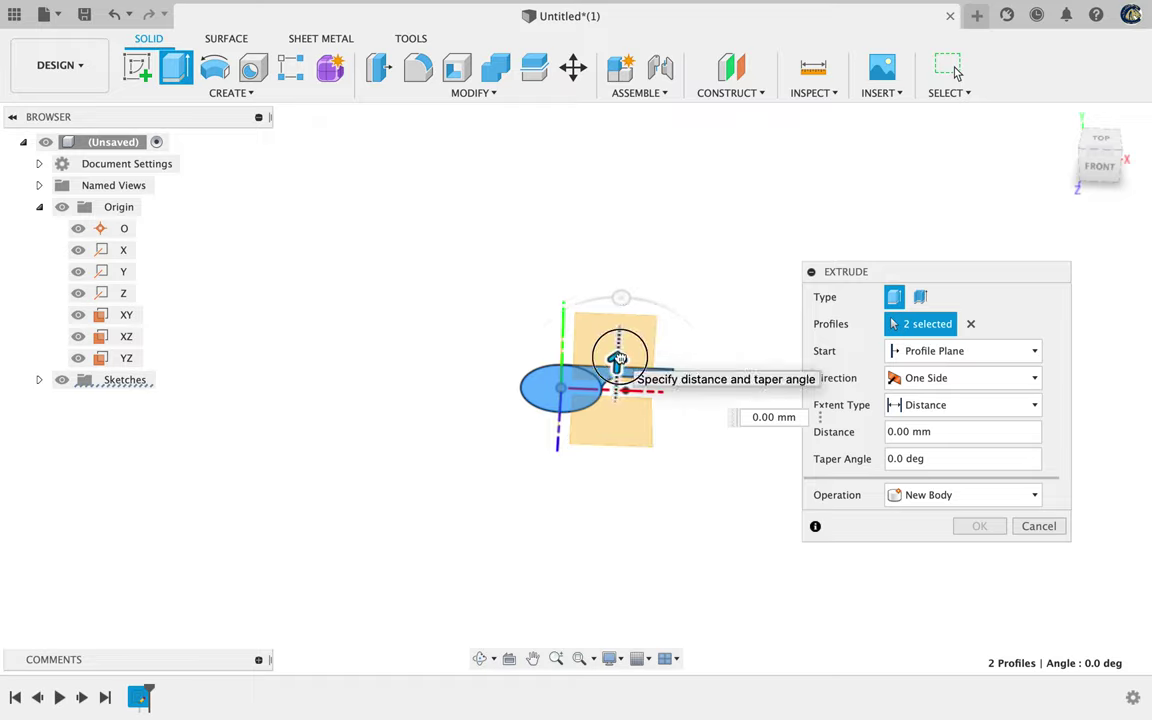
pyautogui.moveTo(617, 358)
pyautogui.mouseDown()
pyautogui.moveTo(617, 275)
pyautogui.moveTo(617, 349)
pyautogui.mouseUp()
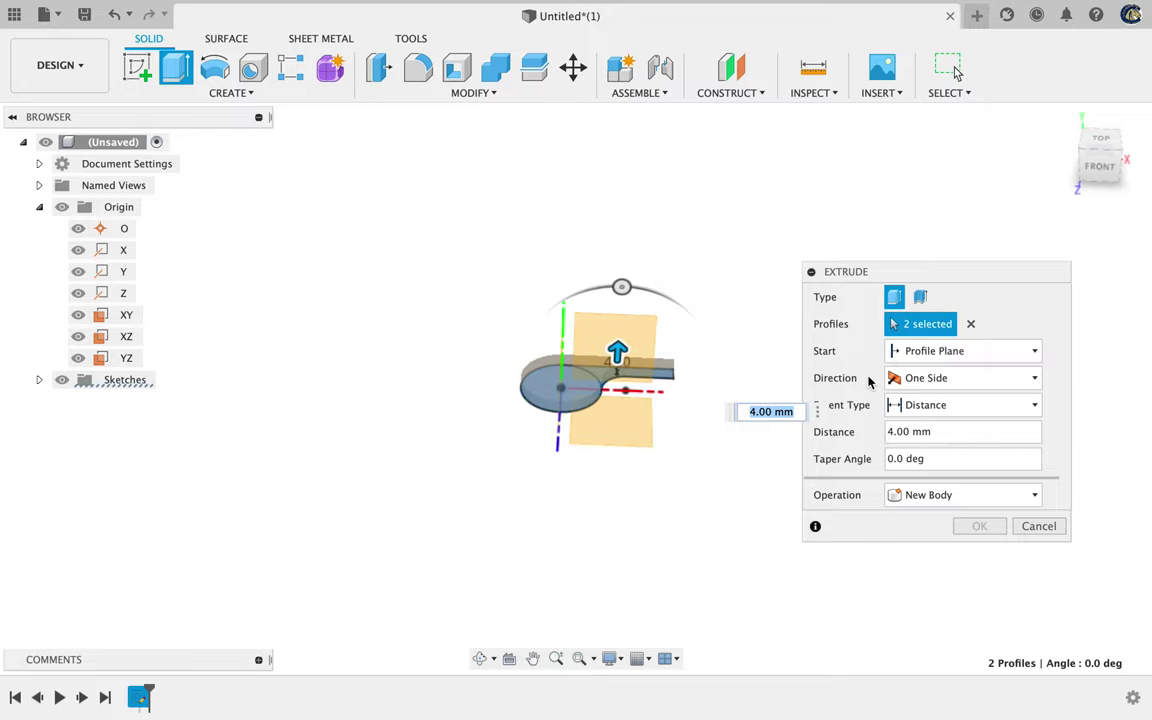
pyautogui.click(940, 379)
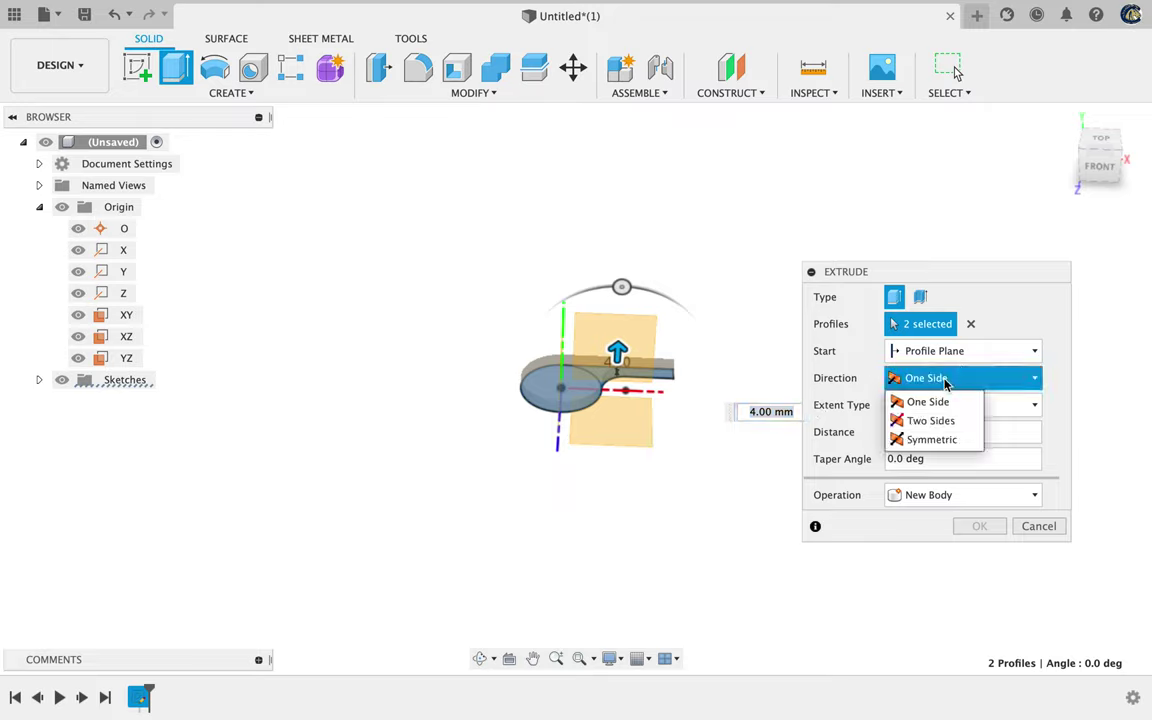
pyautogui.click(936, 440)
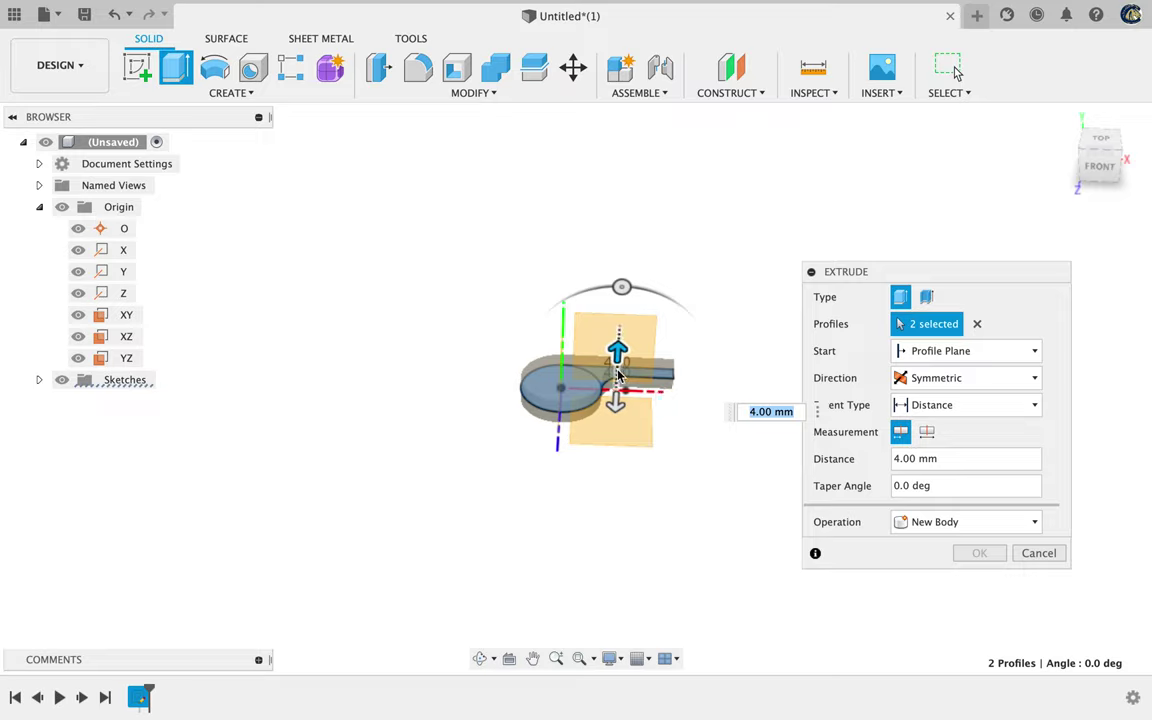
pyautogui.moveTo(617, 350)
pyautogui.mouseDown()
pyautogui.moveTo(620, 275)
pyautogui.moveTo(612, 405)
pyautogui.moveTo(609, 314)
pyautogui.moveTo(617, 340)
pyautogui.mouseUp()
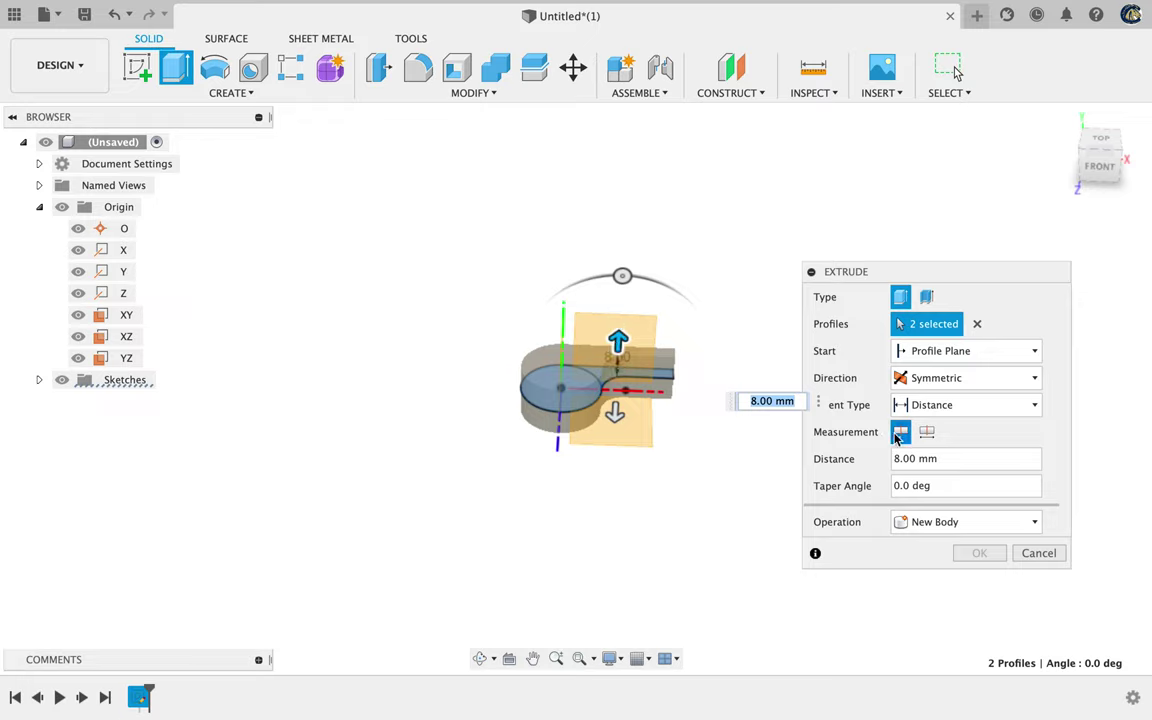
# Measure the symmetric extrusion as Whole Length and set its distance to 20 mm.
pyautogui.click(927, 432)
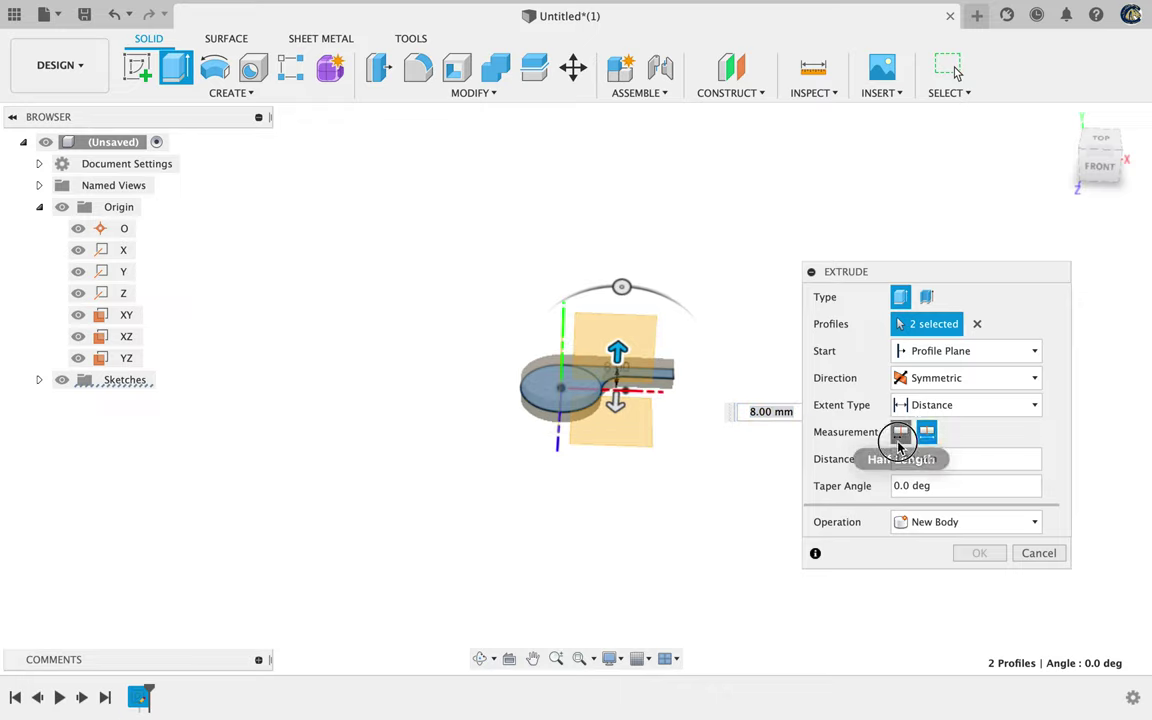
pyautogui.click(900, 432)
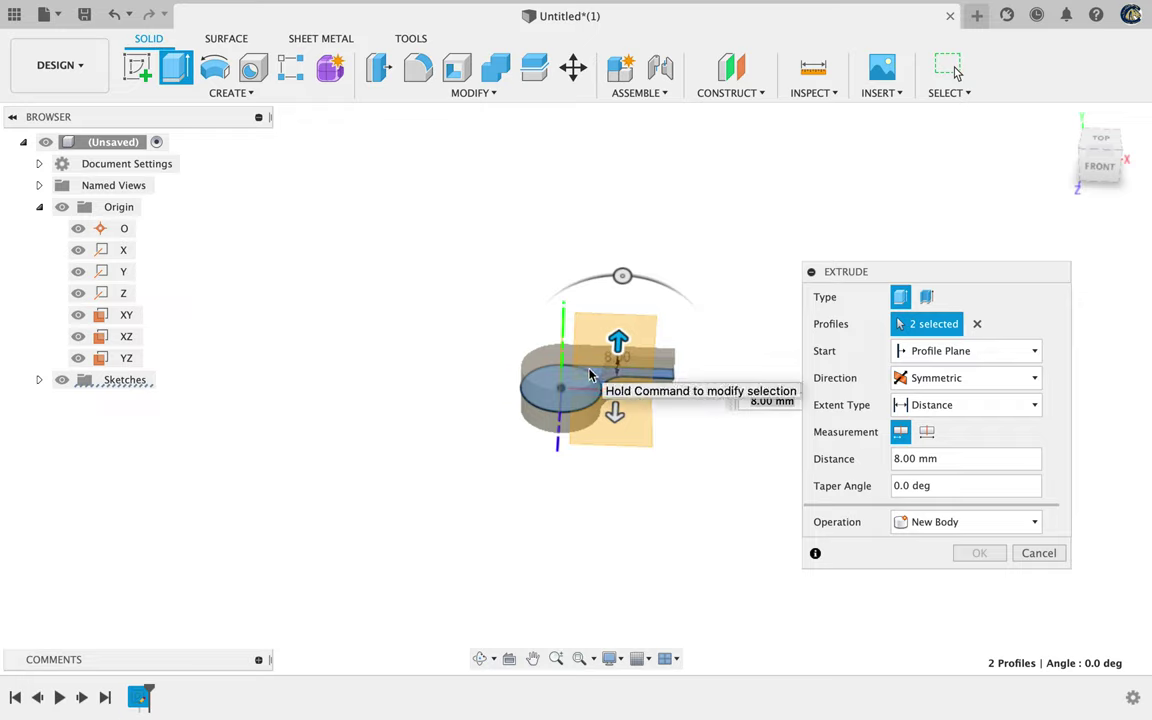
pyautogui.click(926, 431)
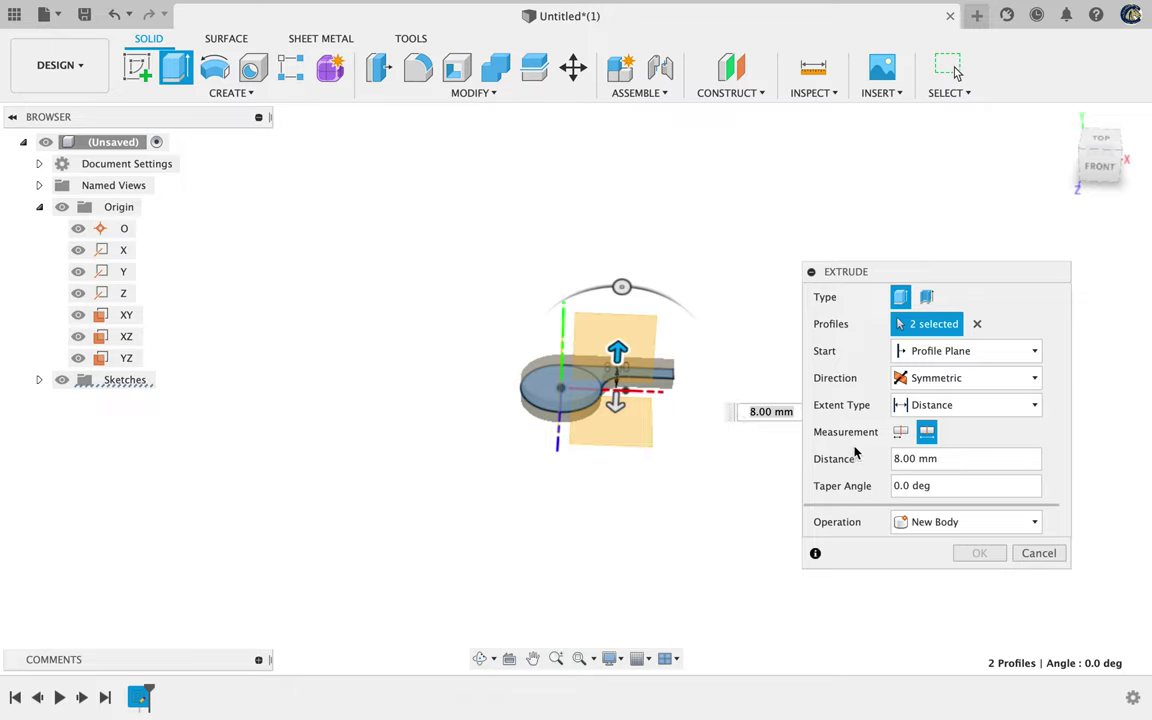
pyautogui.click(796, 412)
pyautogui.press('BackSpace')
pyautogui.press('BackSpace')
pyautogui.press('BackSpace')
pyautogui.press('BackSpace')
pyautogui.press('BackSpace')
pyautogui.press('BackSpace')
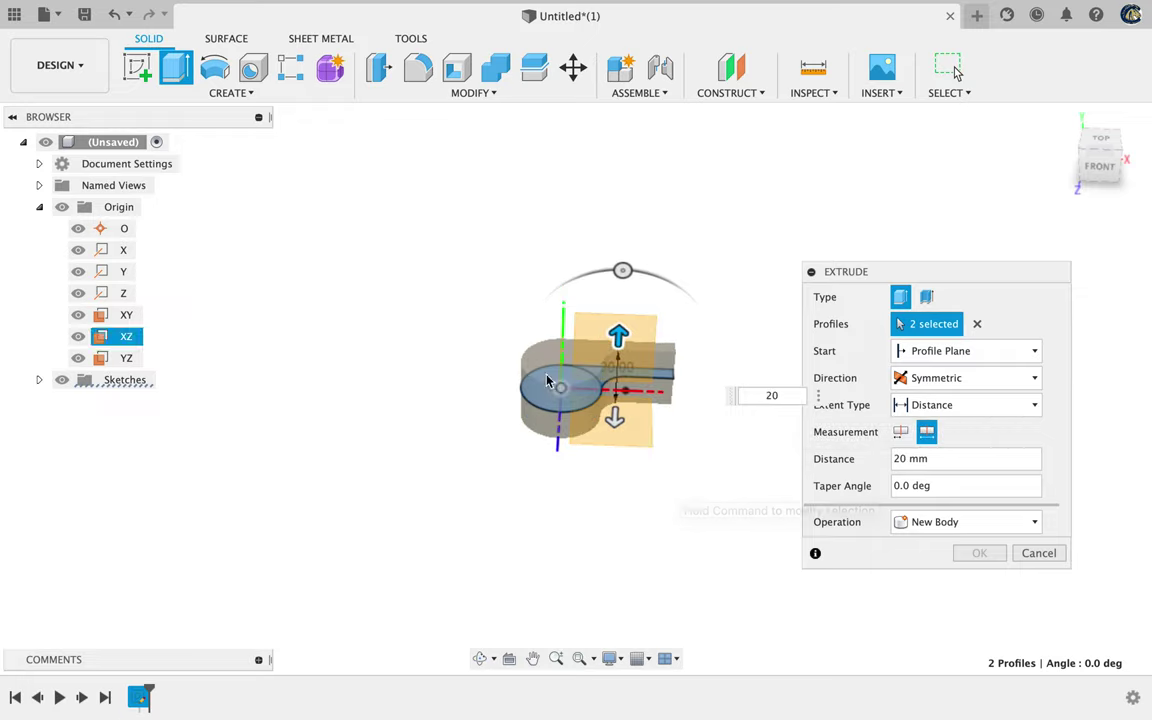
pyautogui.click(581, 659)
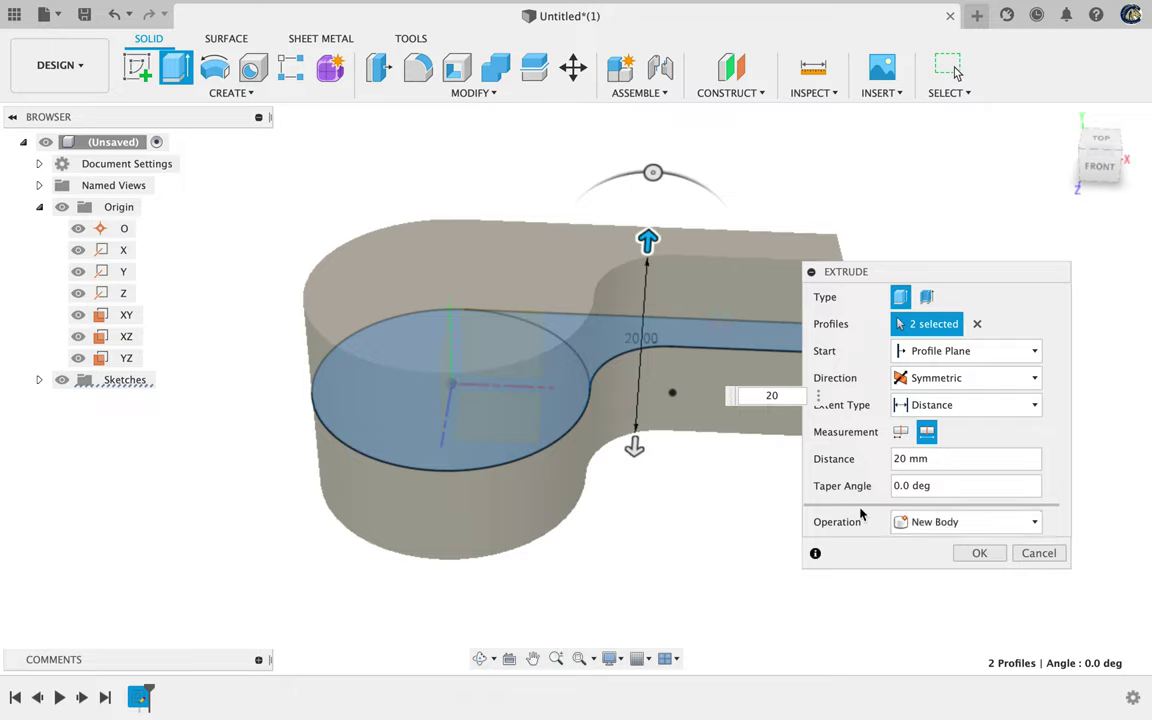
# Apply the 20 mm extrusion as a new solid body and orbit around it.
pyautogui.click(960, 556)
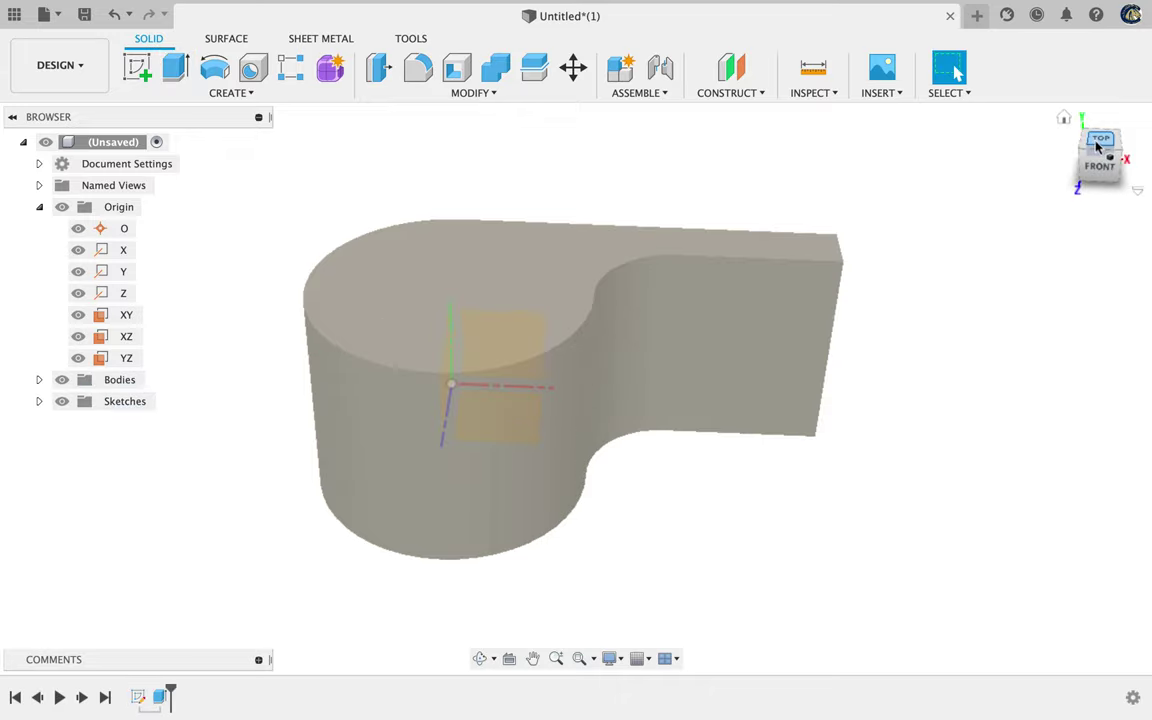
pyautogui.moveTo(1097, 146)
pyautogui.mouseDown()
pyautogui.moveTo(1090, 221)
pyautogui.moveTo(946, 206)
pyautogui.moveTo(1107, 198)
pyautogui.moveTo(33, 180)
pyautogui.moveTo(23, 200)
pyautogui.moveTo(1100, 221)
pyautogui.moveTo(1124, 203)
pyautogui.mouseUp()
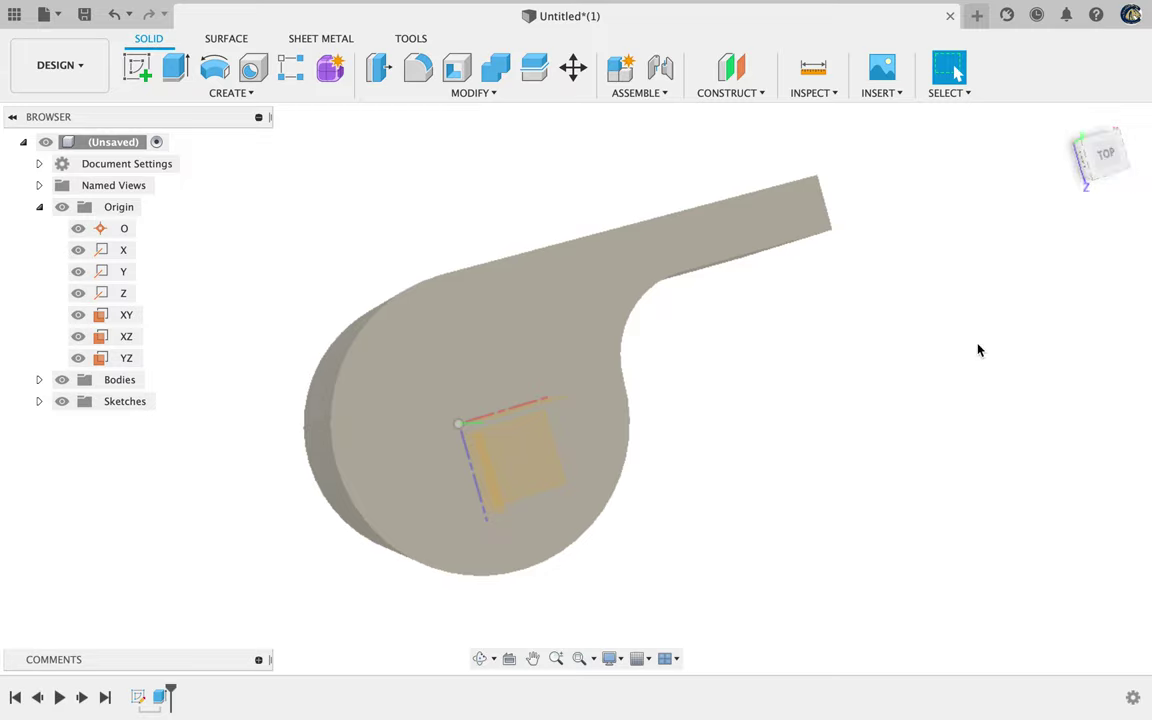
pyautogui.hotkey('ctrl', 'Right')
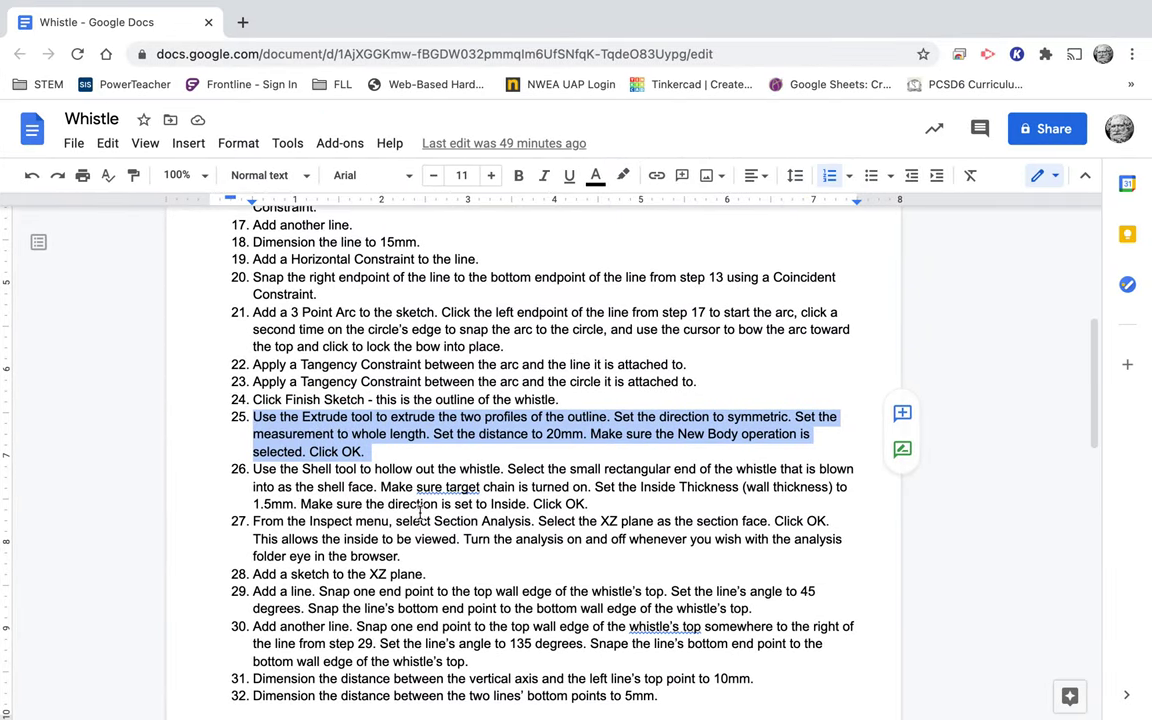
# Highlight step 26, hollowing the whistle to 1.5 mm walls, in the Google Doc.
pyautogui.tripleClick(273, 474)
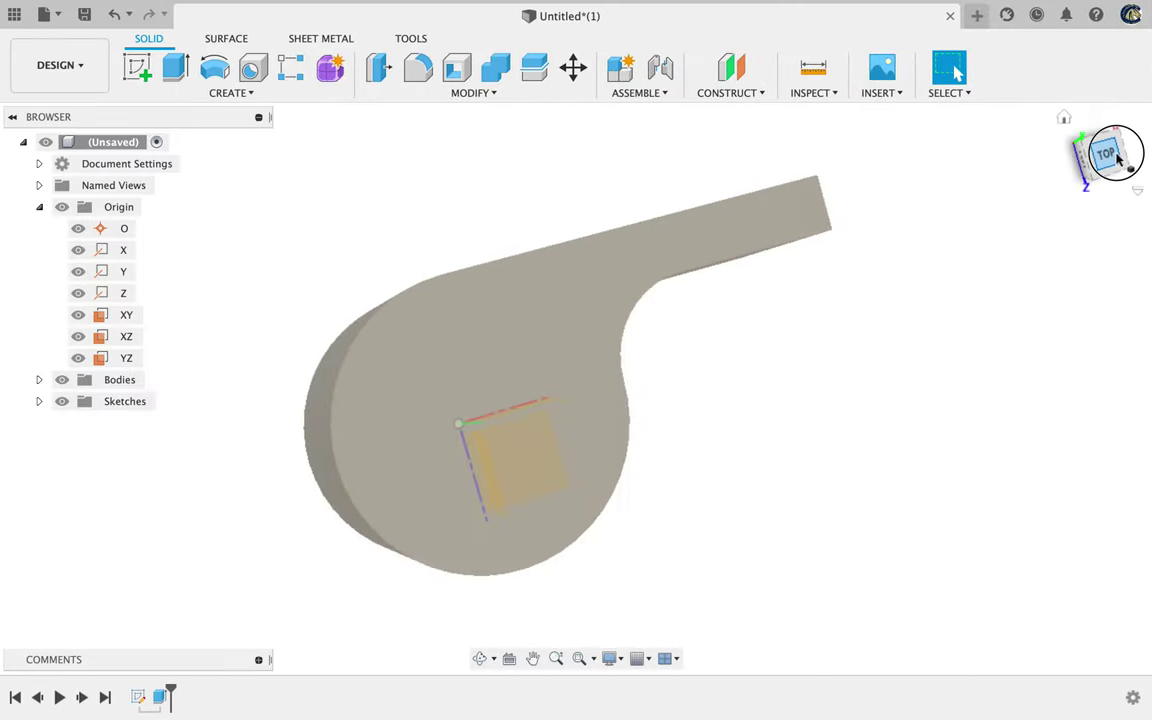
# Start a trial shell removing the mouthpiece end face, with 1.5 mm wall thickness.
pyautogui.click(1118, 157)
pyautogui.moveTo(1100, 154); pyautogui.dragTo(1005, 165)
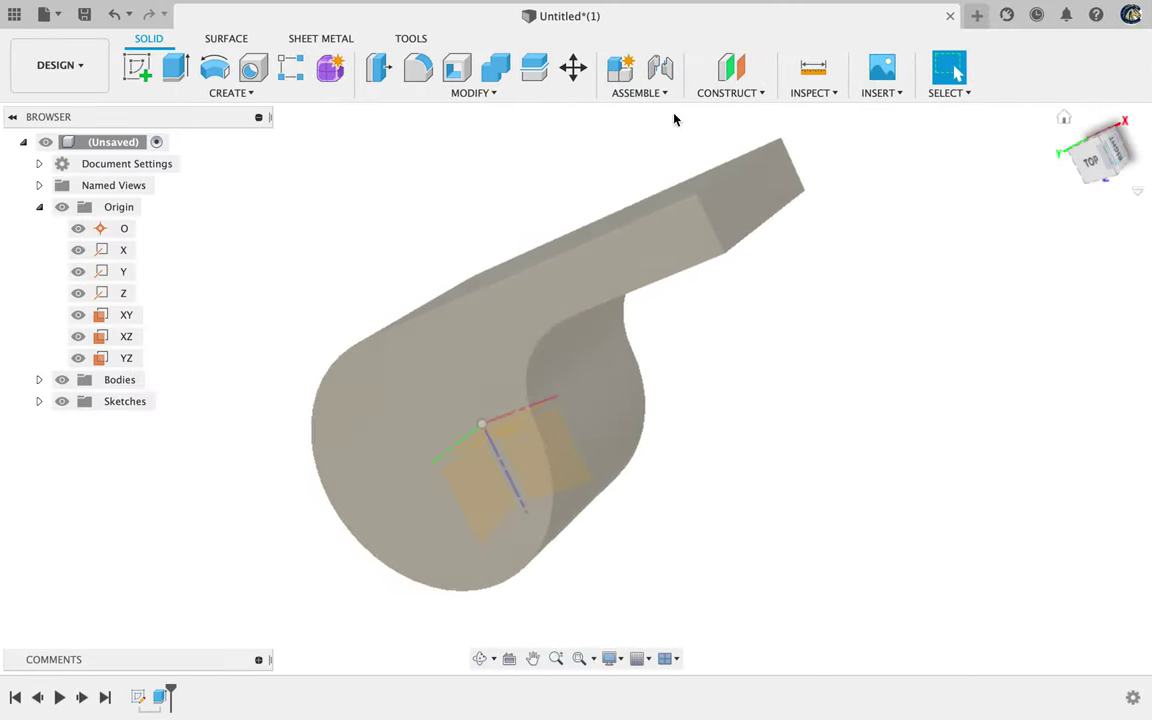
pyautogui.click(460, 94)
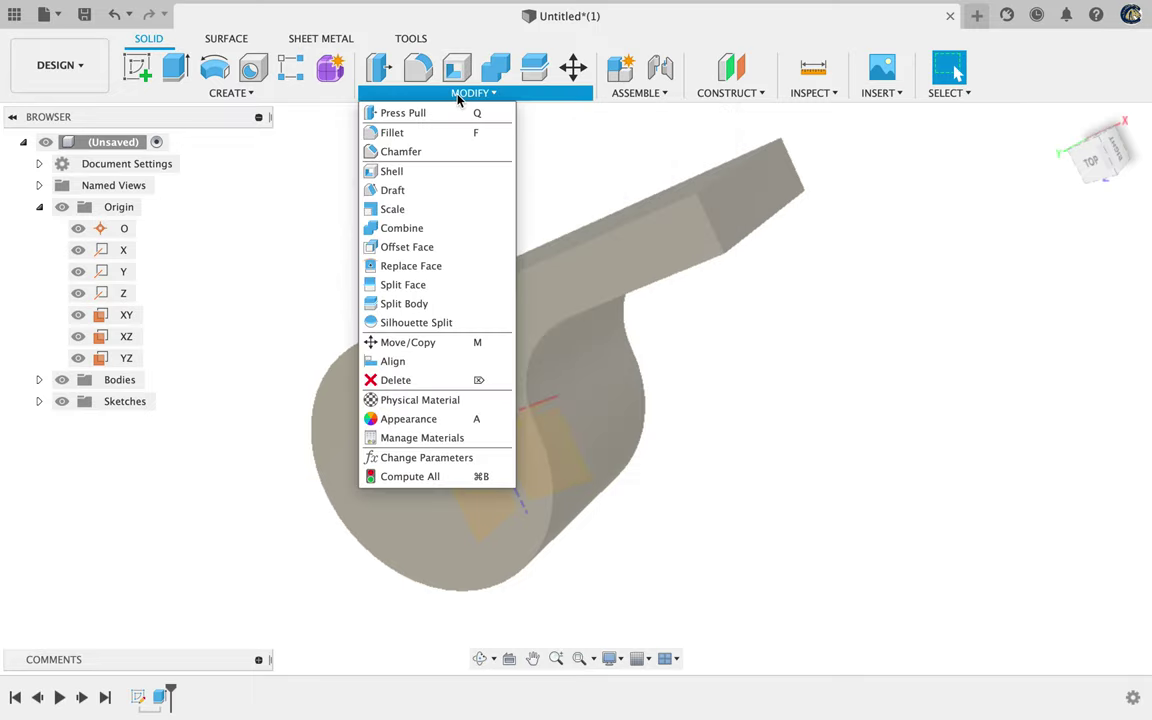
pyautogui.click(400, 172)
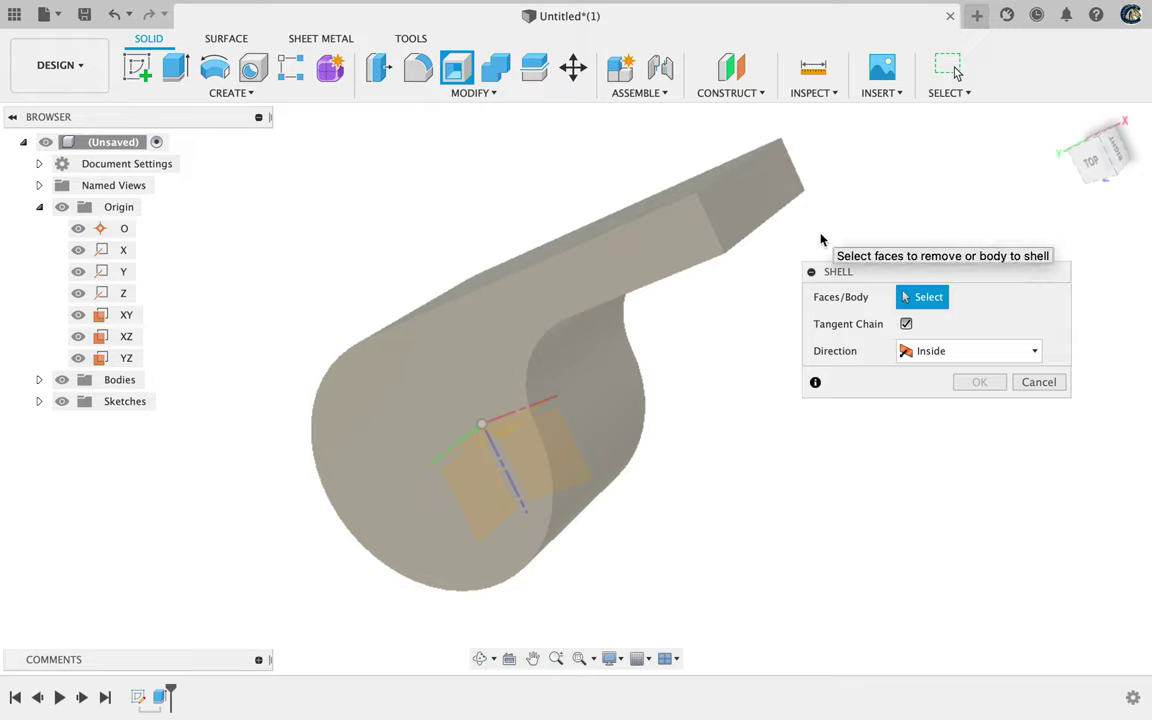
pyautogui.click(757, 207)
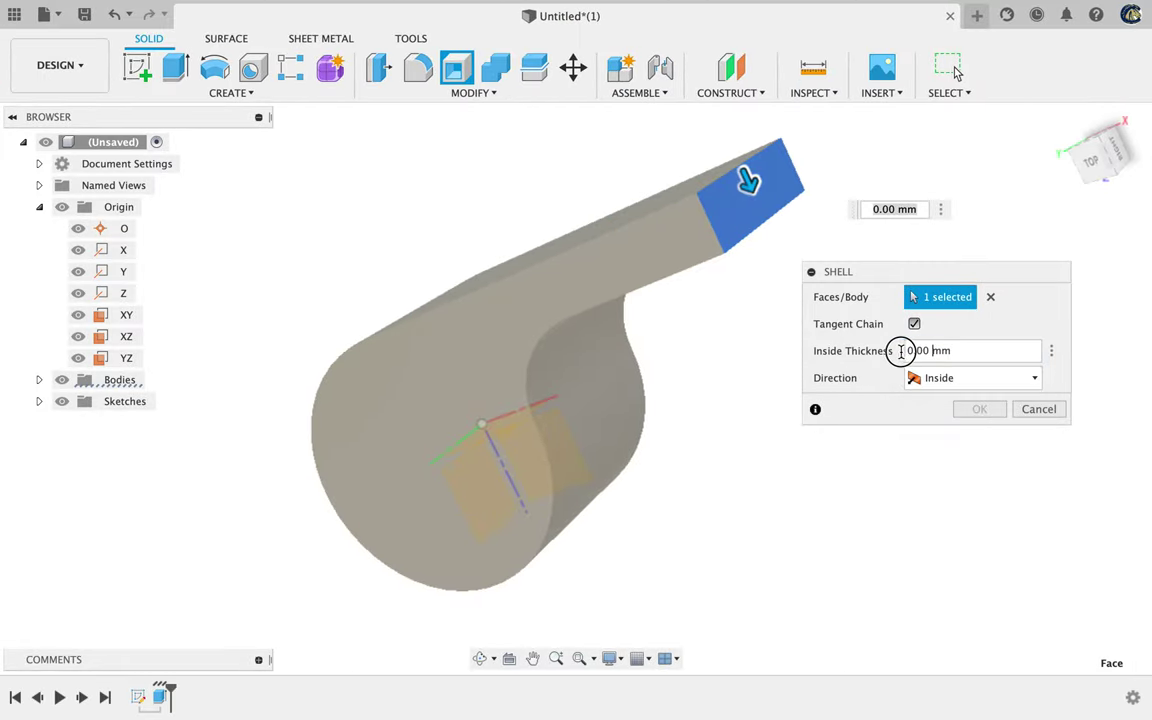
pyautogui.moveTo(747, 181)
pyautogui.mouseDown()
pyautogui.moveTo(763, 218)
pyautogui.moveTo(743, 180)
pyautogui.moveTo(761, 203)
pyautogui.moveTo(753, 193)
pyautogui.mouseUp()
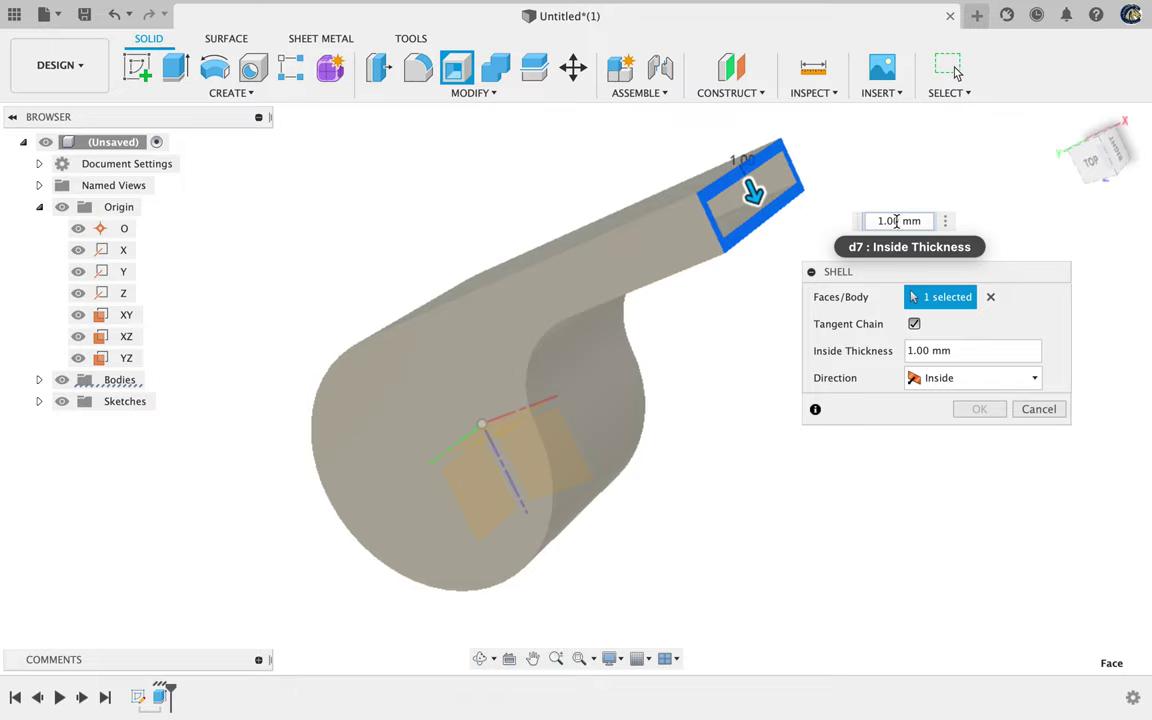
pyautogui.press('BackSpace')
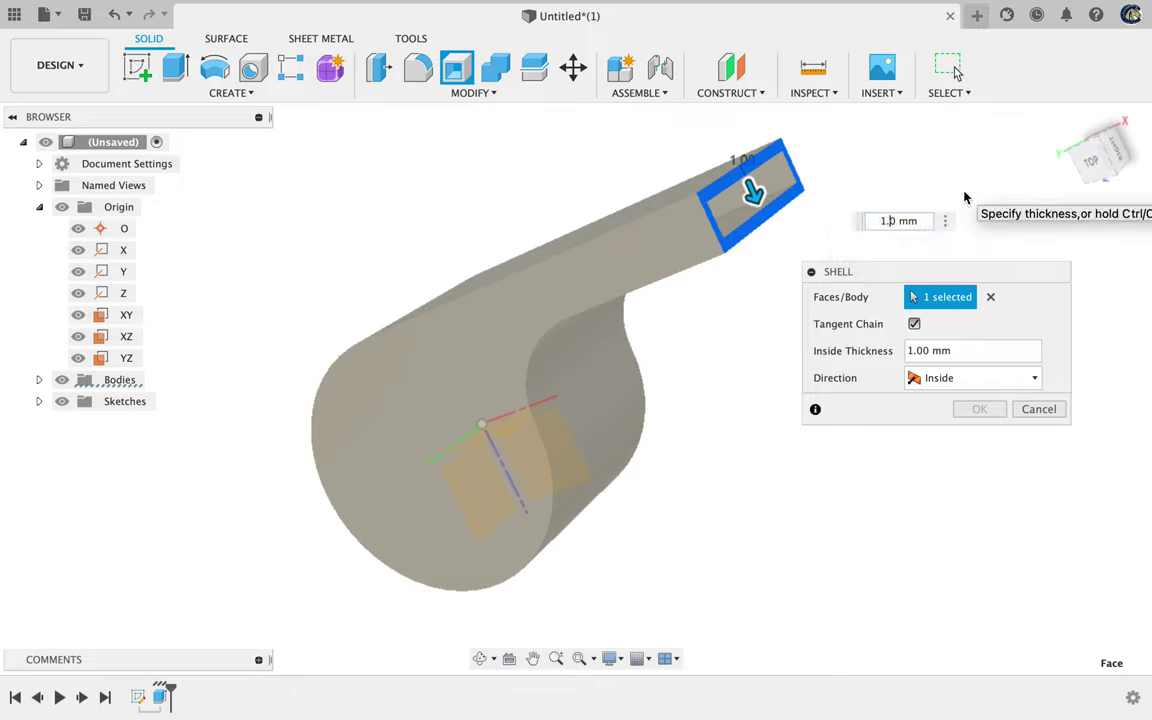
pyautogui.write('5')
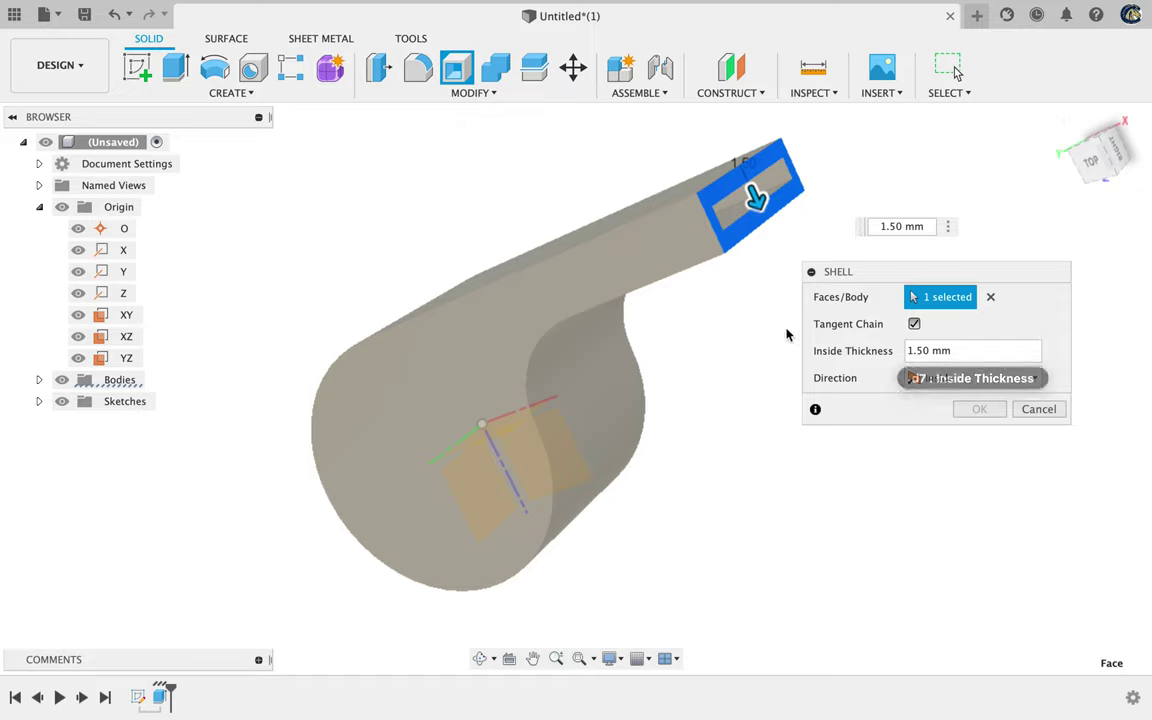
# Try the outside, both-sides and inside shell directions, then cancel the shell.
pyautogui.click(990, 296)
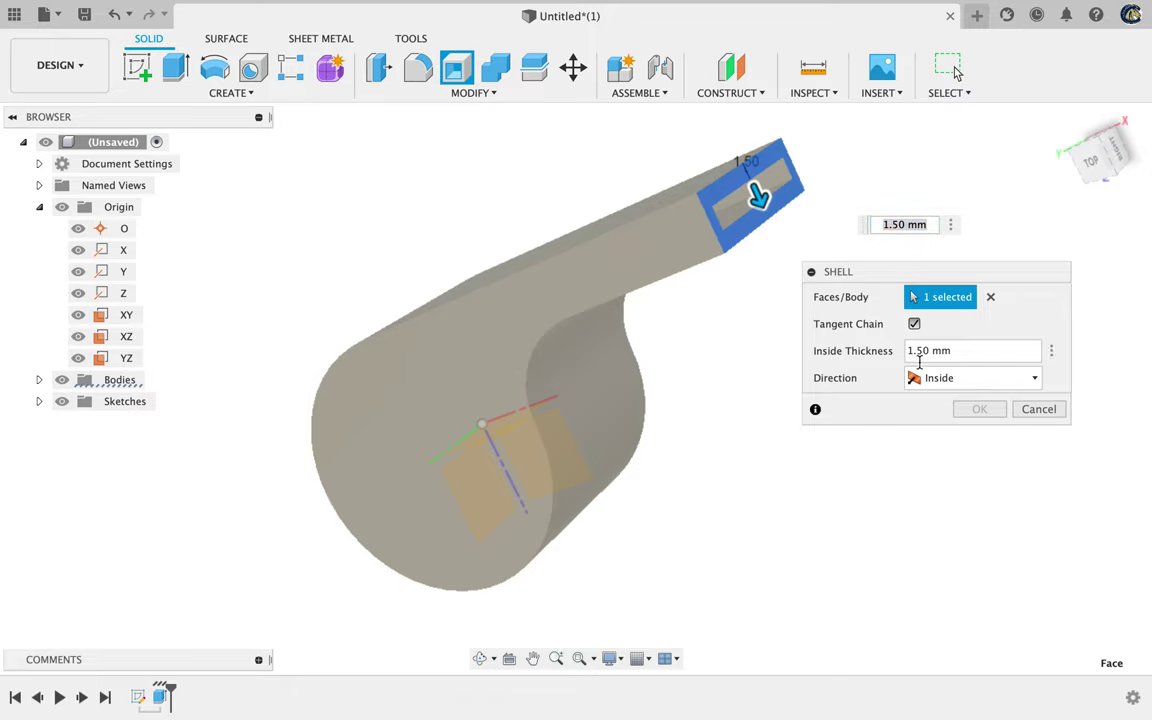
pyautogui.click(970, 384)
pyautogui.click(955, 420)
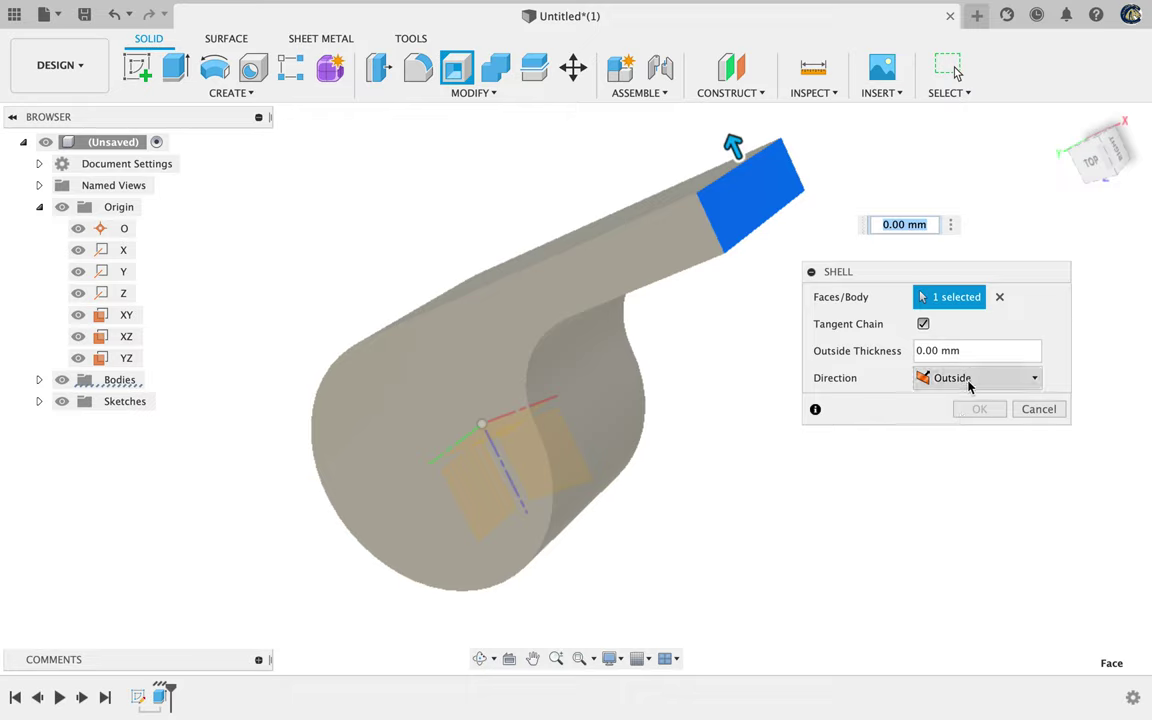
pyautogui.click(972, 379)
pyautogui.click(950, 439)
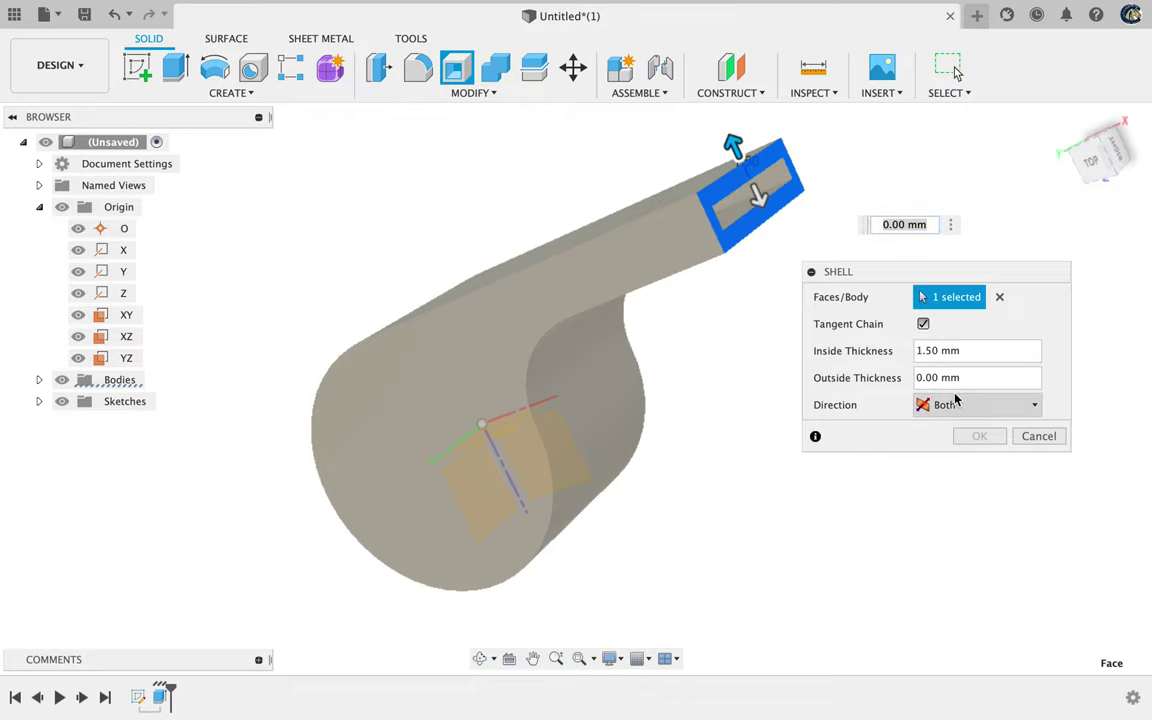
pyautogui.click(953, 402)
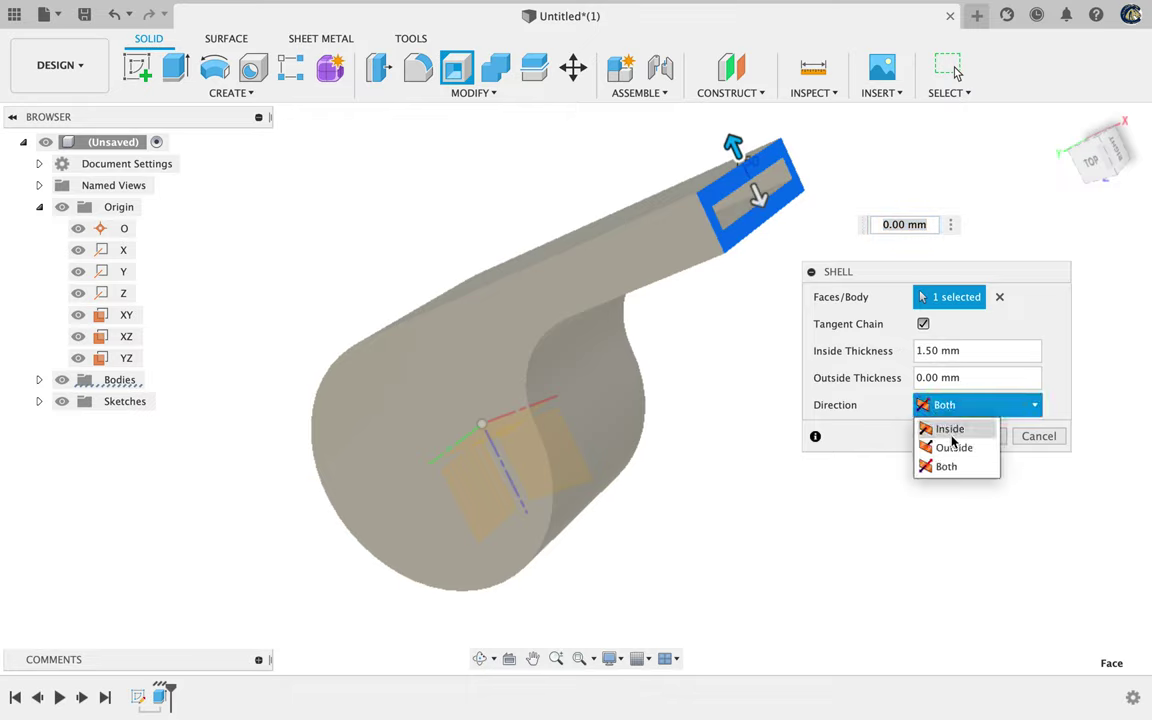
pyautogui.click(947, 428)
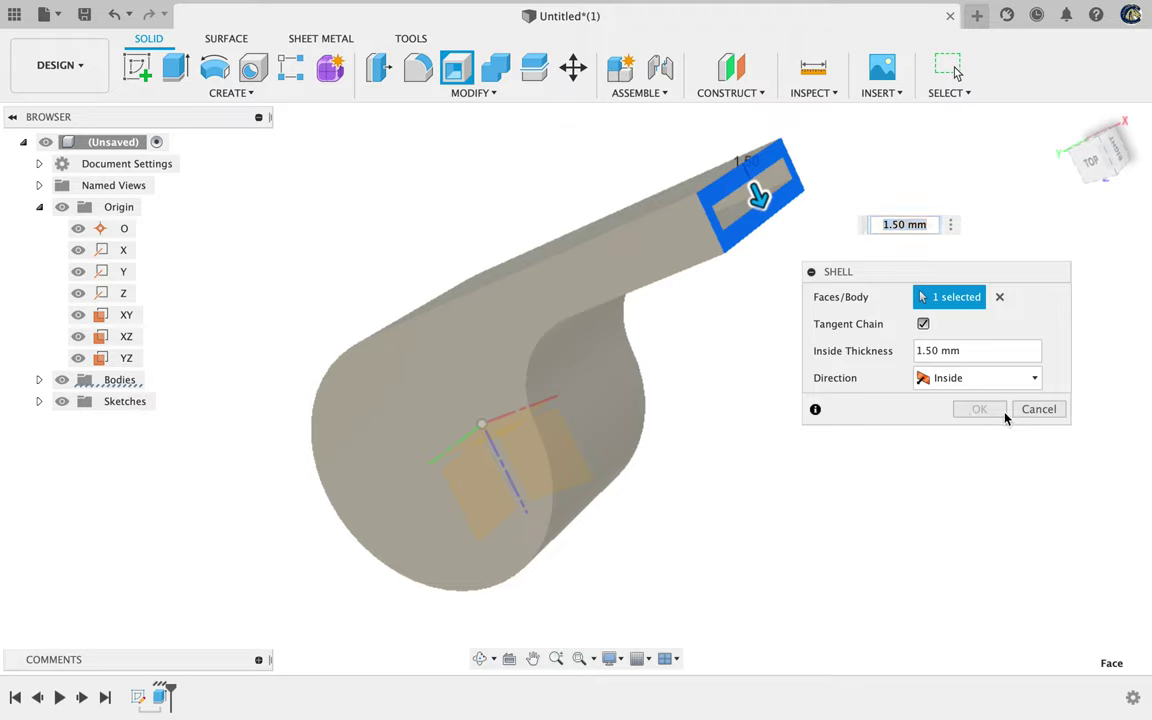
pyautogui.click(1034, 407)
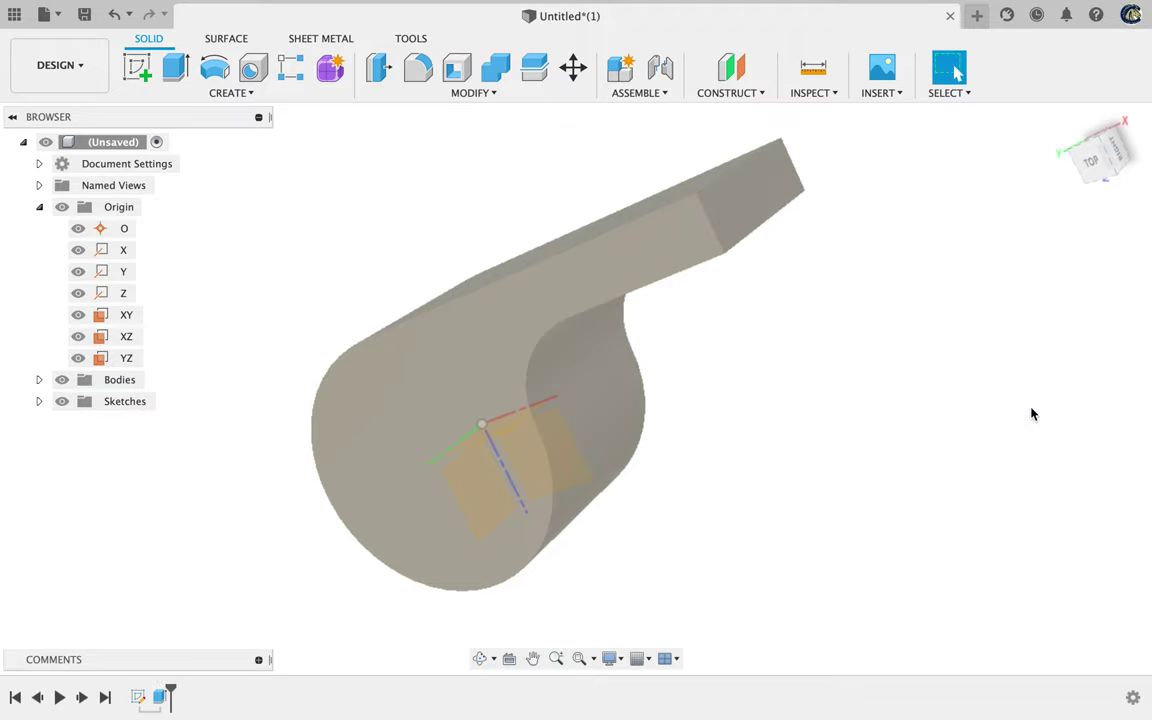
# Shell the whistle with 1.5 mm inside walls, opening the mouthpiece end face.
pyautogui.click(452, 72)
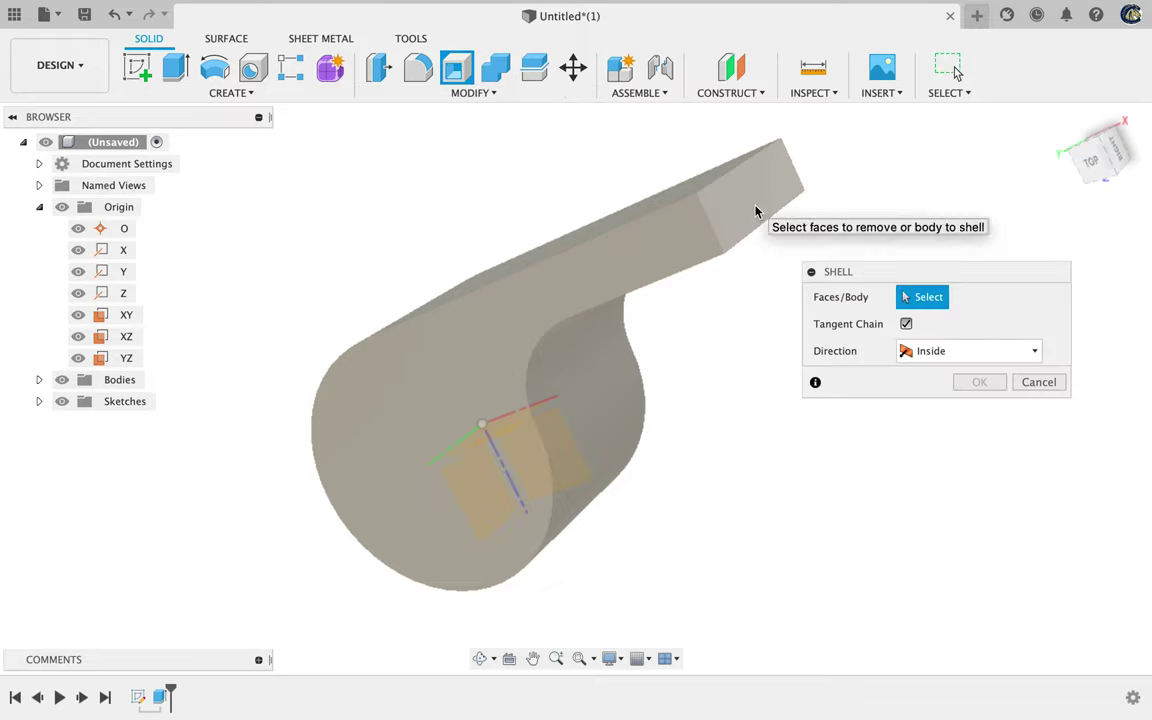
pyautogui.click(756, 210)
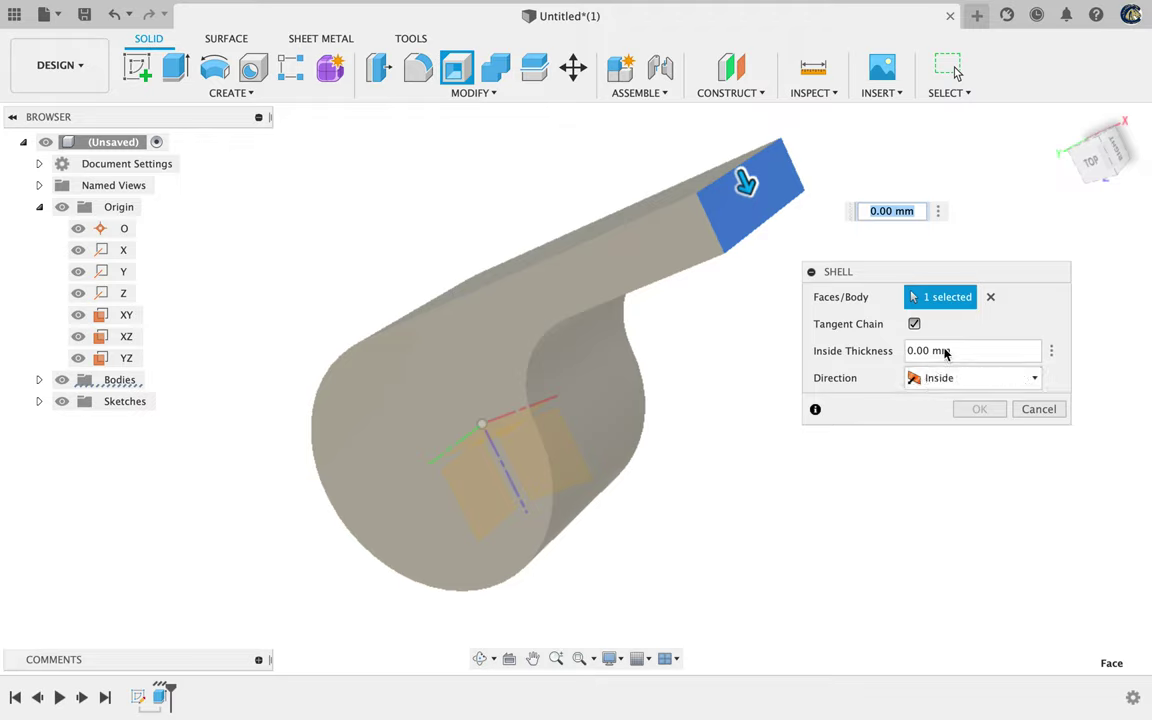
pyautogui.write('1')
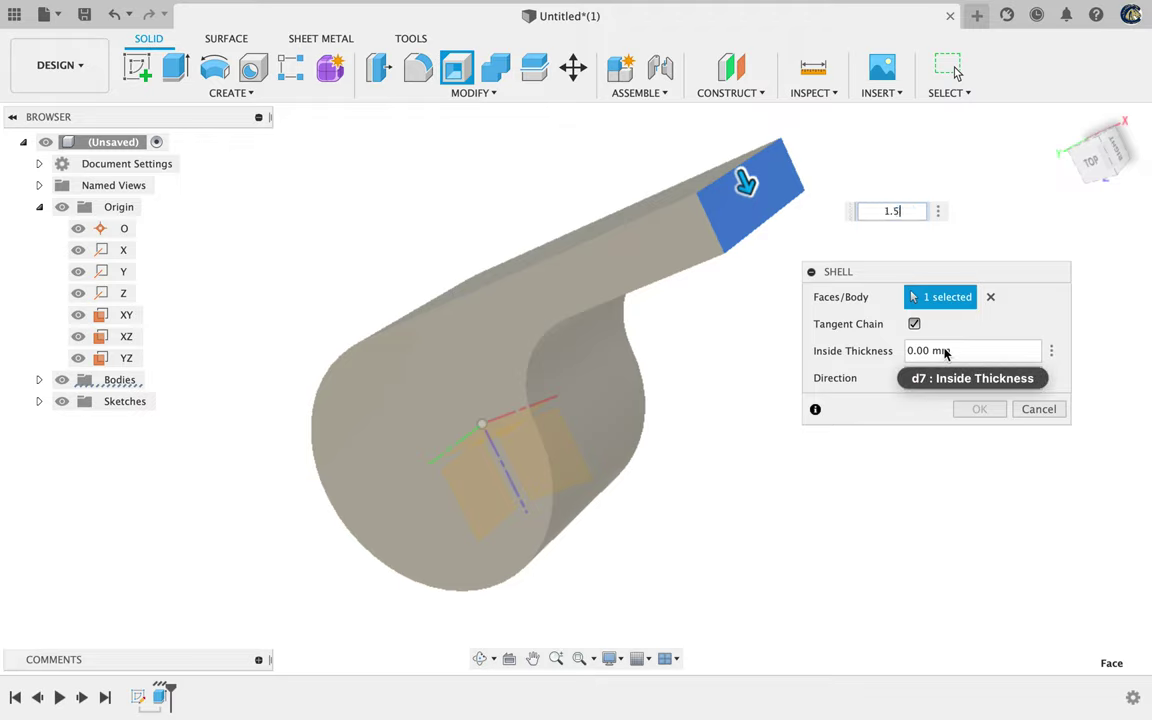
pyautogui.write('.5')
pyautogui.press('Return')
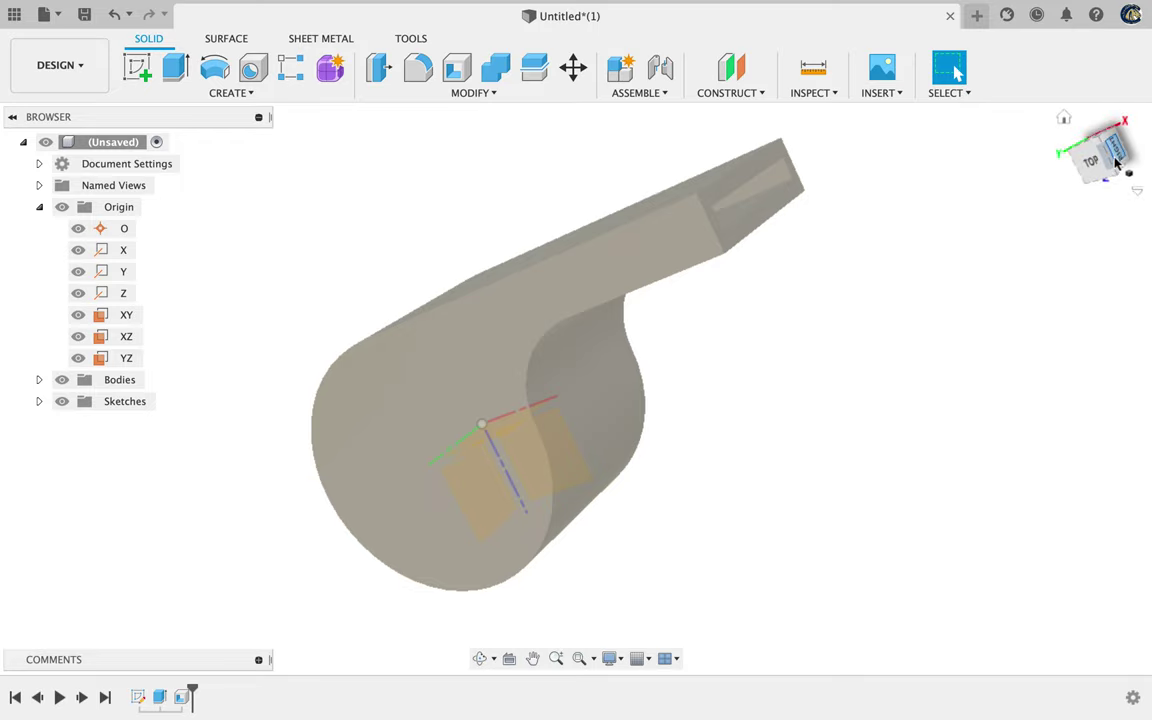
pyautogui.moveTo(1100, 160)
pyautogui.mouseDown()
pyautogui.moveTo(1021, 181)
pyautogui.moveTo(1013, 172)
pyautogui.moveTo(1028, 181)
pyautogui.moveTo(1054, 162)
pyautogui.moveTo(1128, 149)
pyautogui.moveTo(41, 141)
pyautogui.moveTo(1124, 147)
pyautogui.moveTo(1134, 157)
pyautogui.mouseUp()
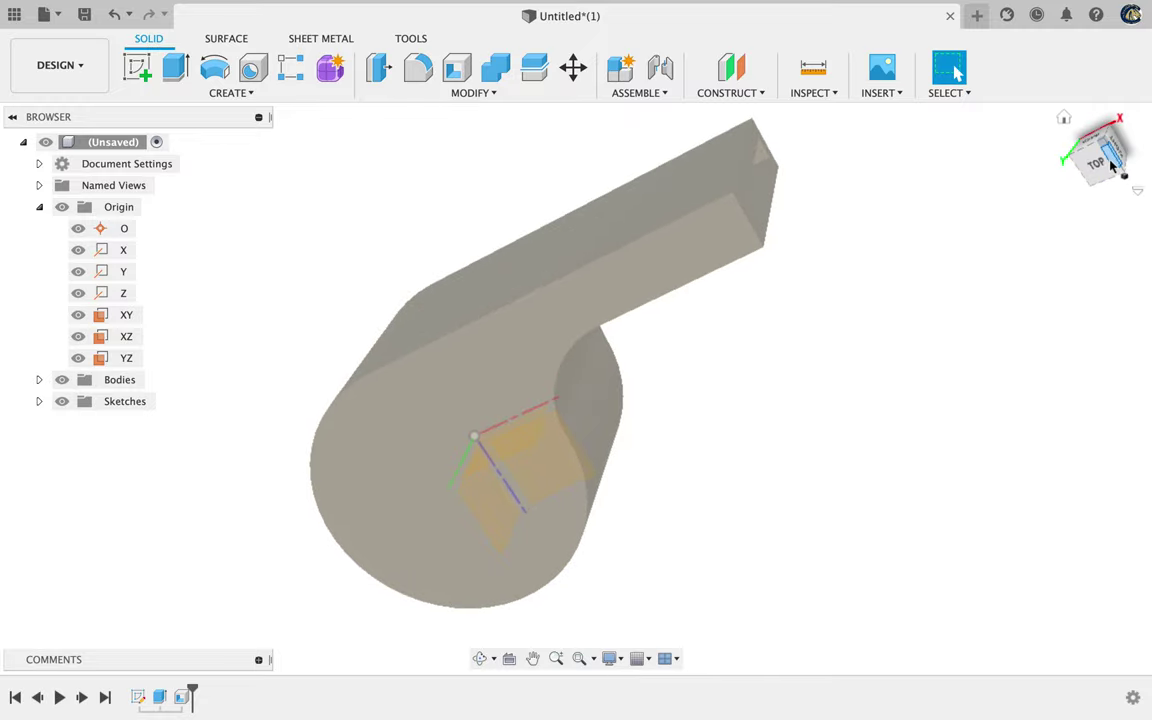
# Set the whistle to top view and highlight step 27 on the XZ section analysis.
pyautogui.click(1098, 163)
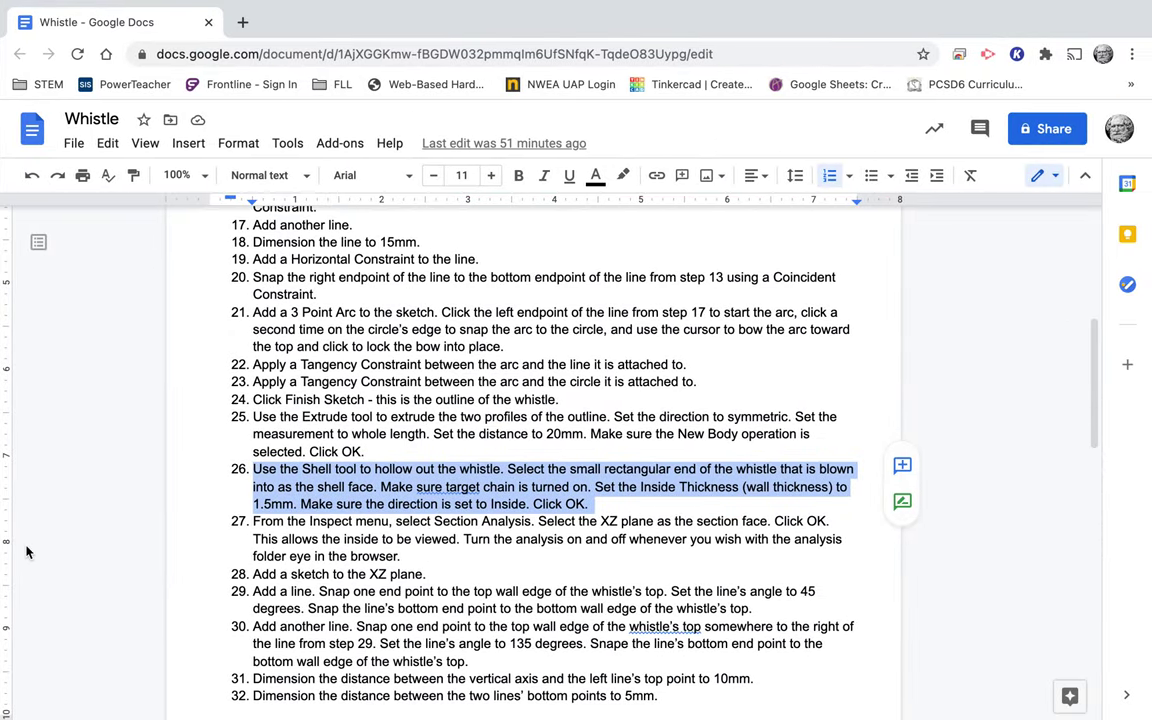
pyautogui.tripleClick(258, 524)
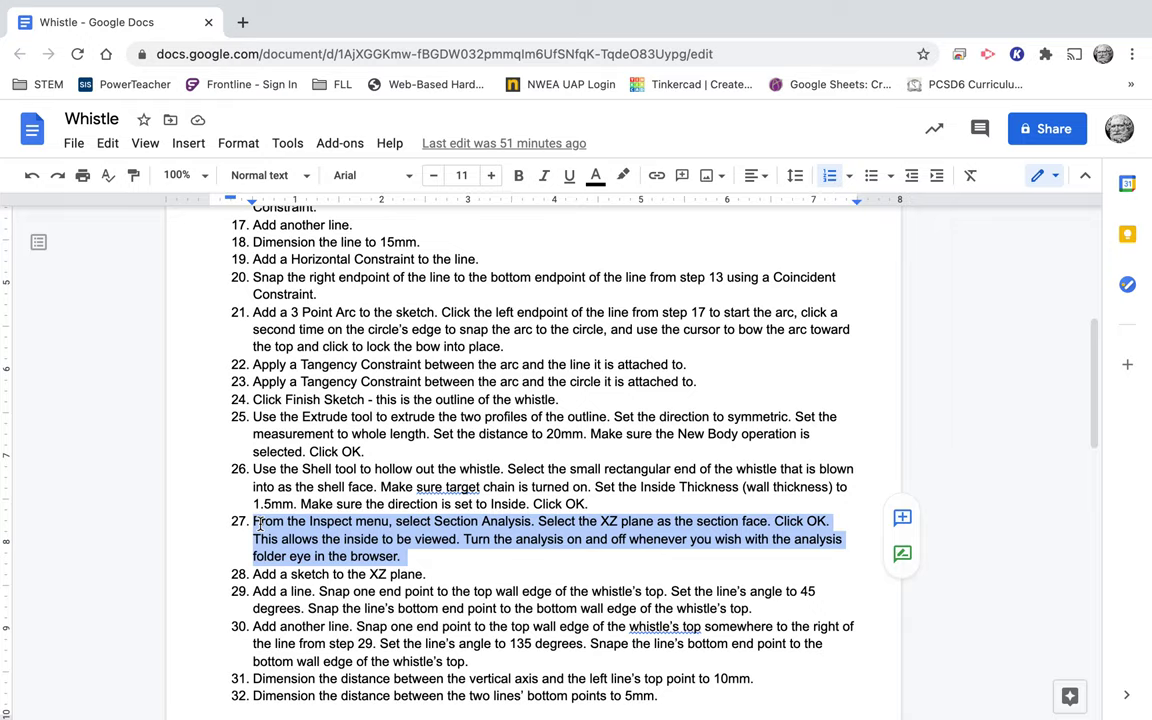
pyautogui.hotkey('ctrl', 'Left')
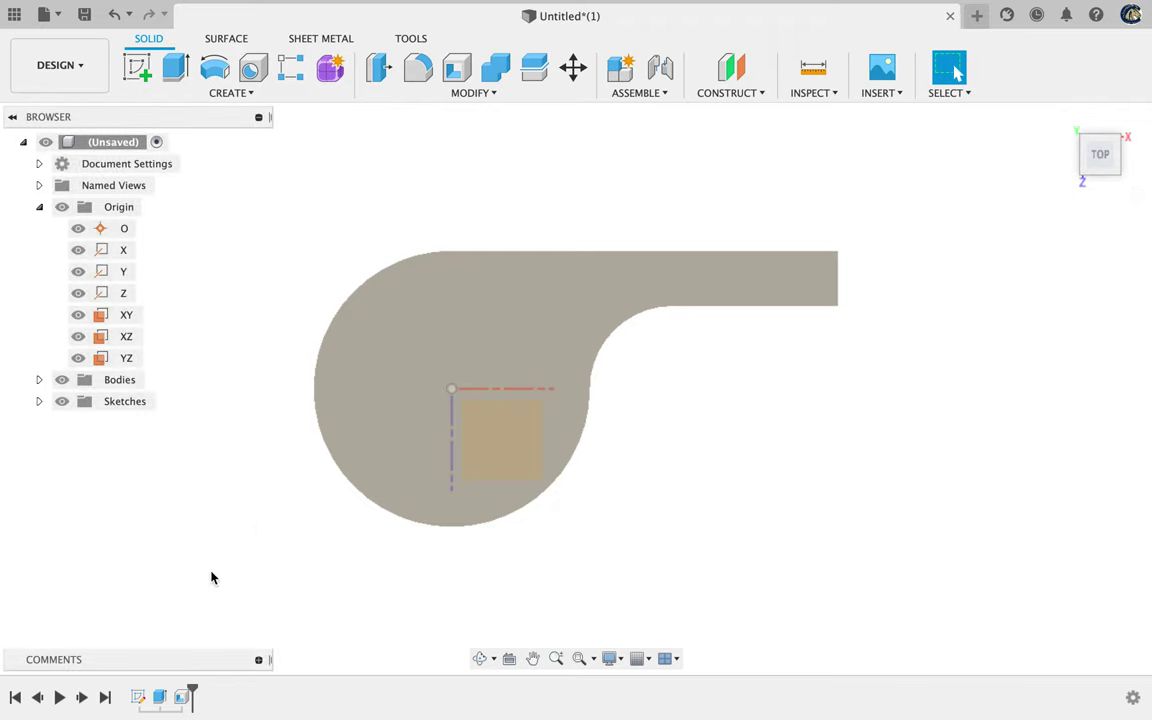
# Create an XZ-plane section analysis with a custom red (200, 23, 23) section colour.
pyautogui.click(823, 95)
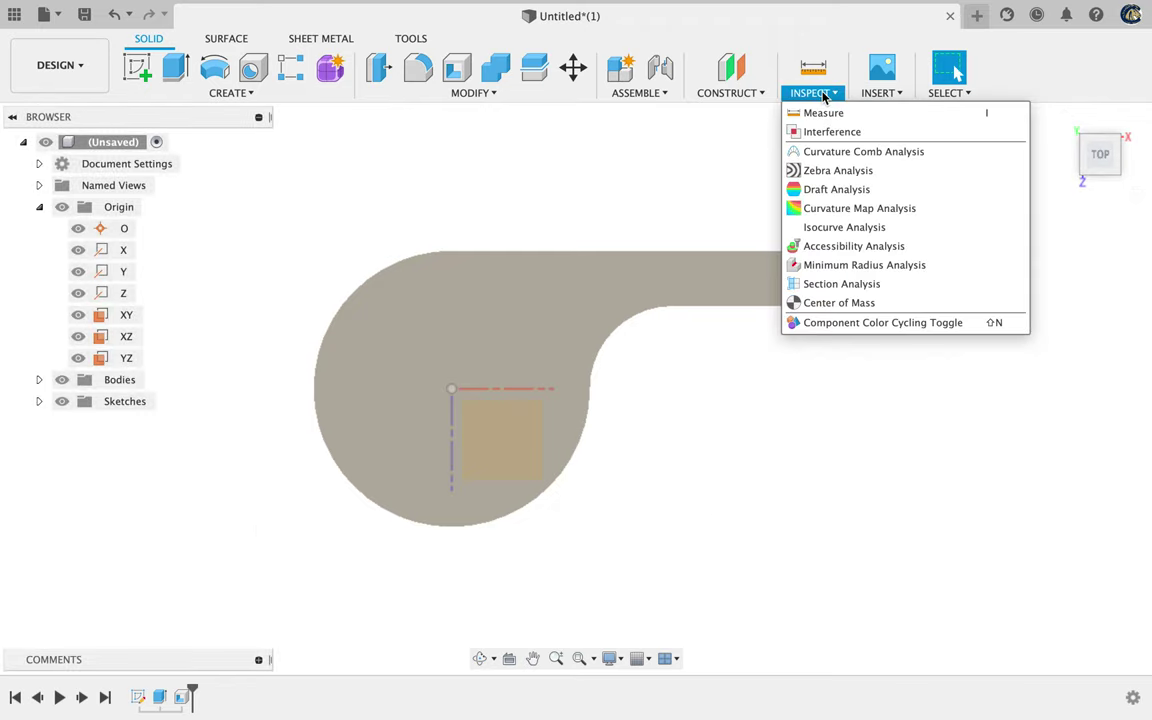
pyautogui.click(857, 286)
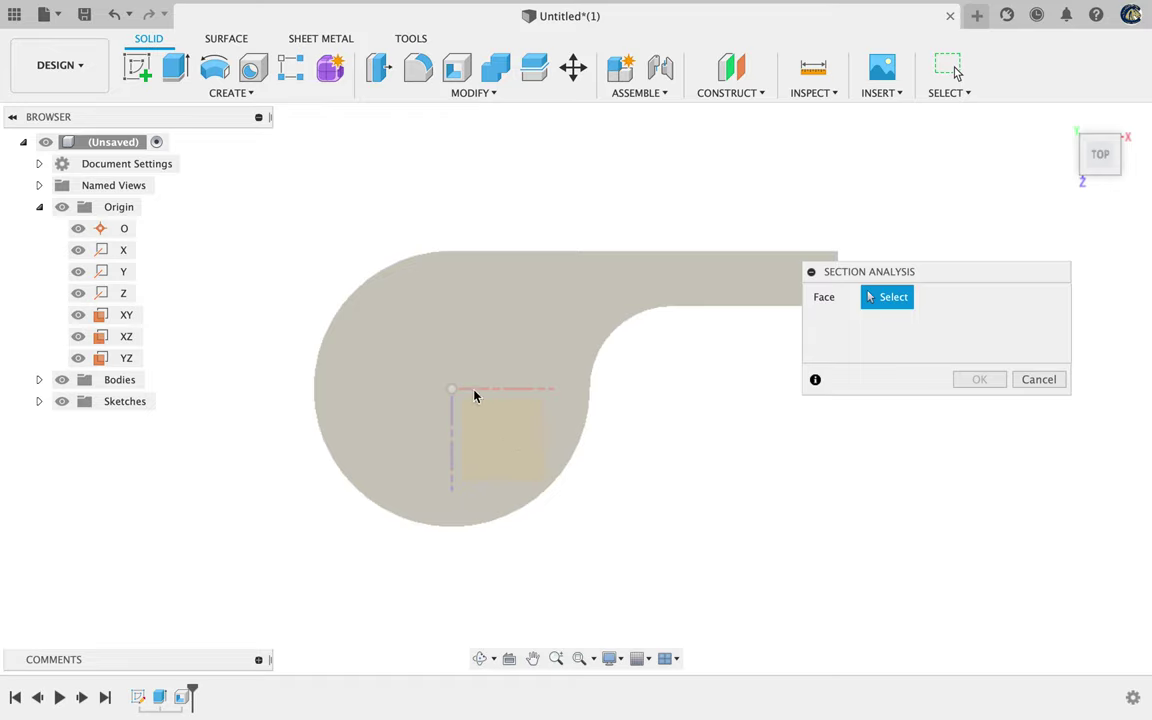
pyautogui.click(124, 340)
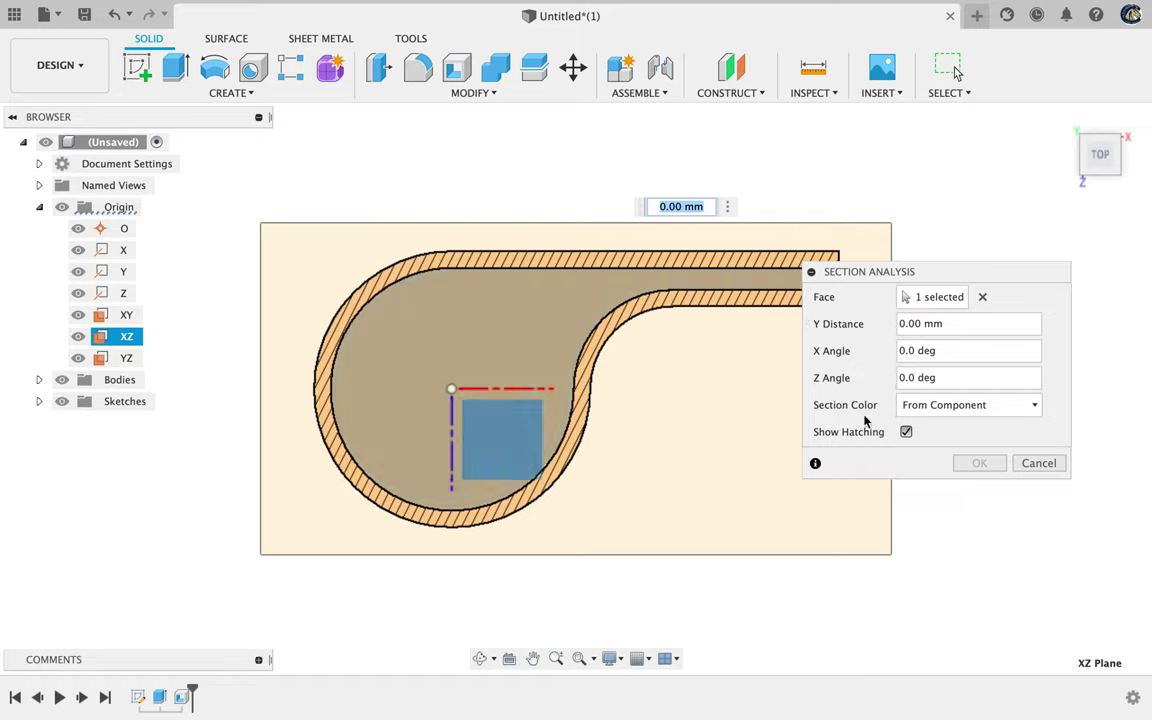
pyautogui.click(940, 407)
pyautogui.click(936, 451)
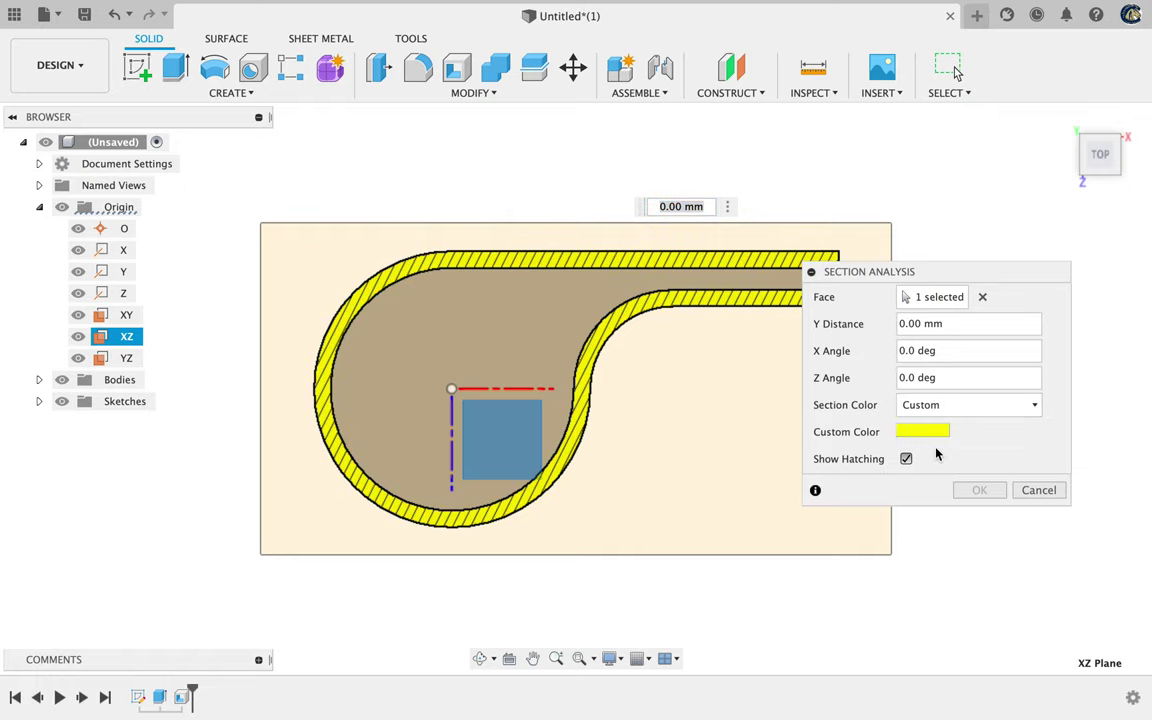
pyautogui.click(920, 431)
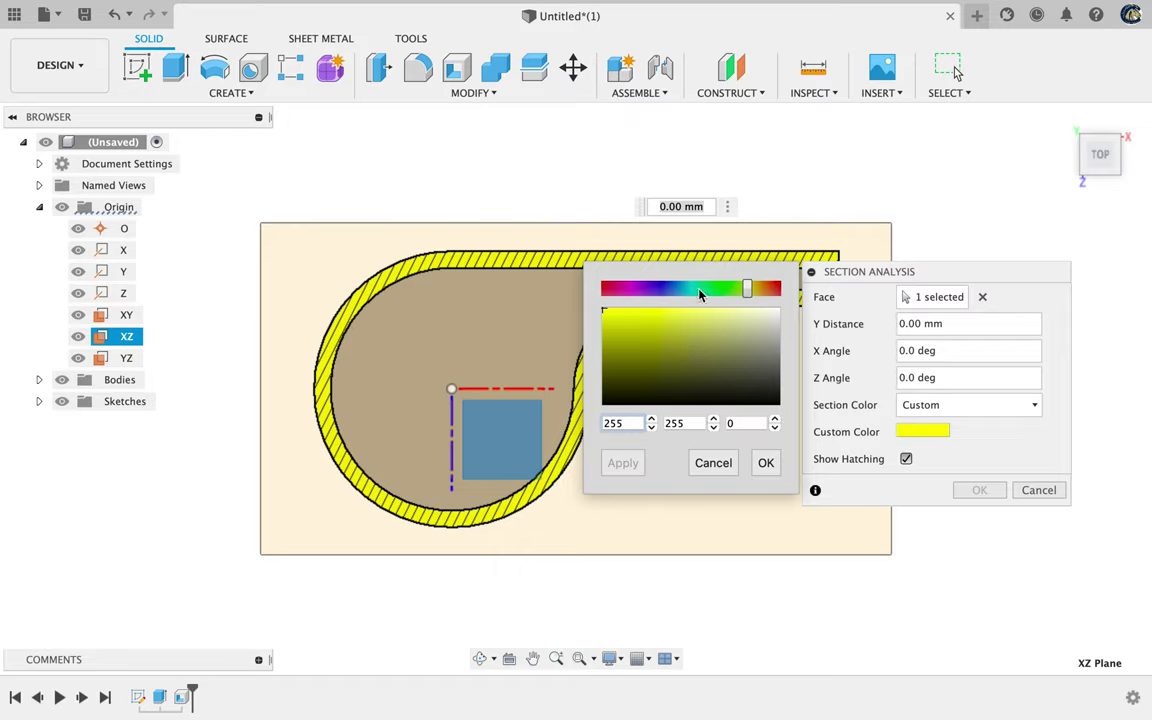
pyautogui.click(606, 289)
pyautogui.click(622, 334)
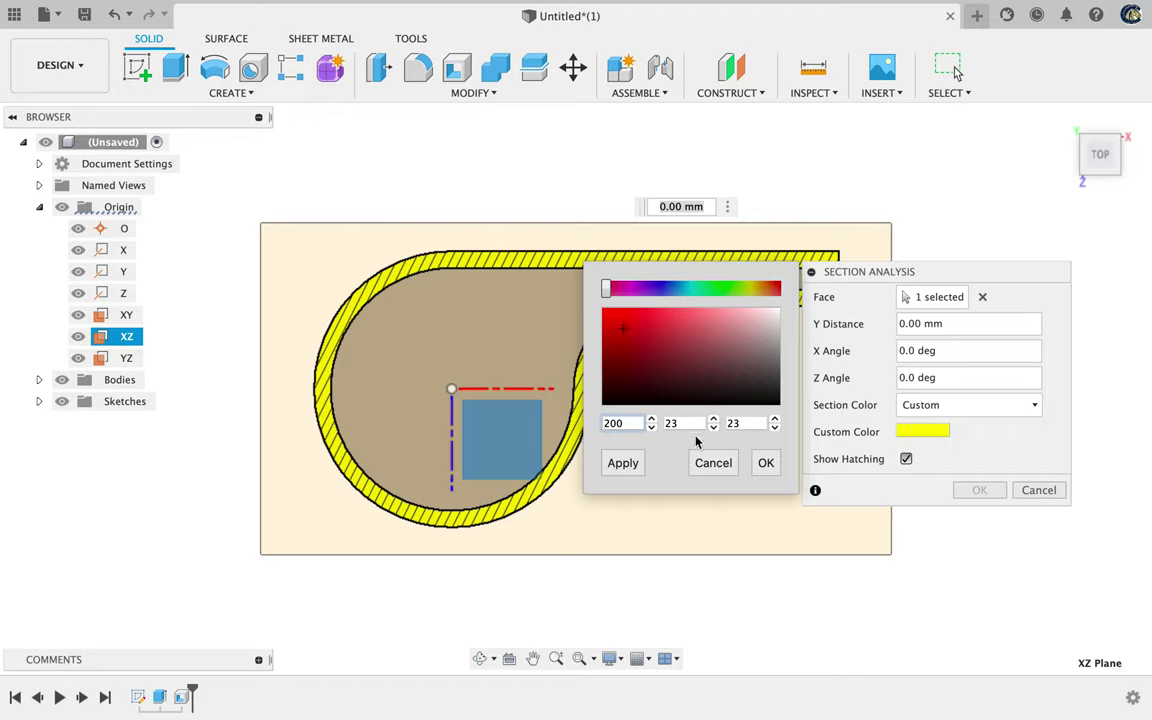
pyautogui.click(622, 463)
pyautogui.click(766, 464)
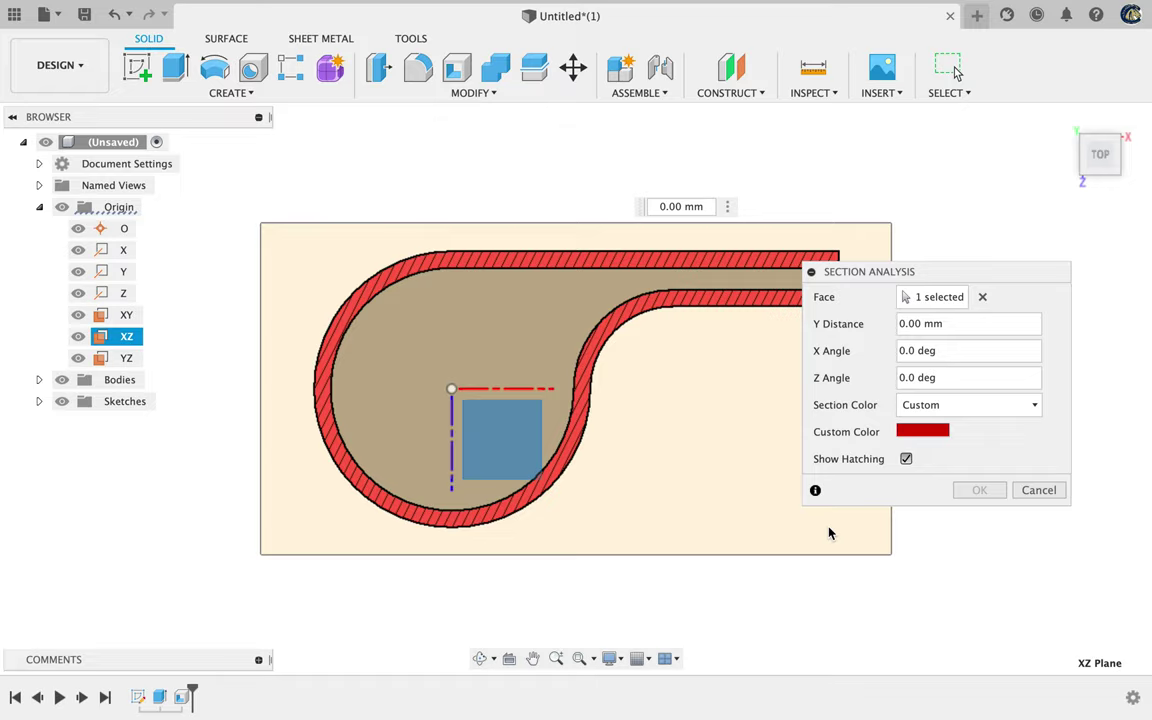
# Finish the section analysis, toggle the Analysis folder's visibility, and orbit to a 3D view.
pyautogui.click(968, 491)
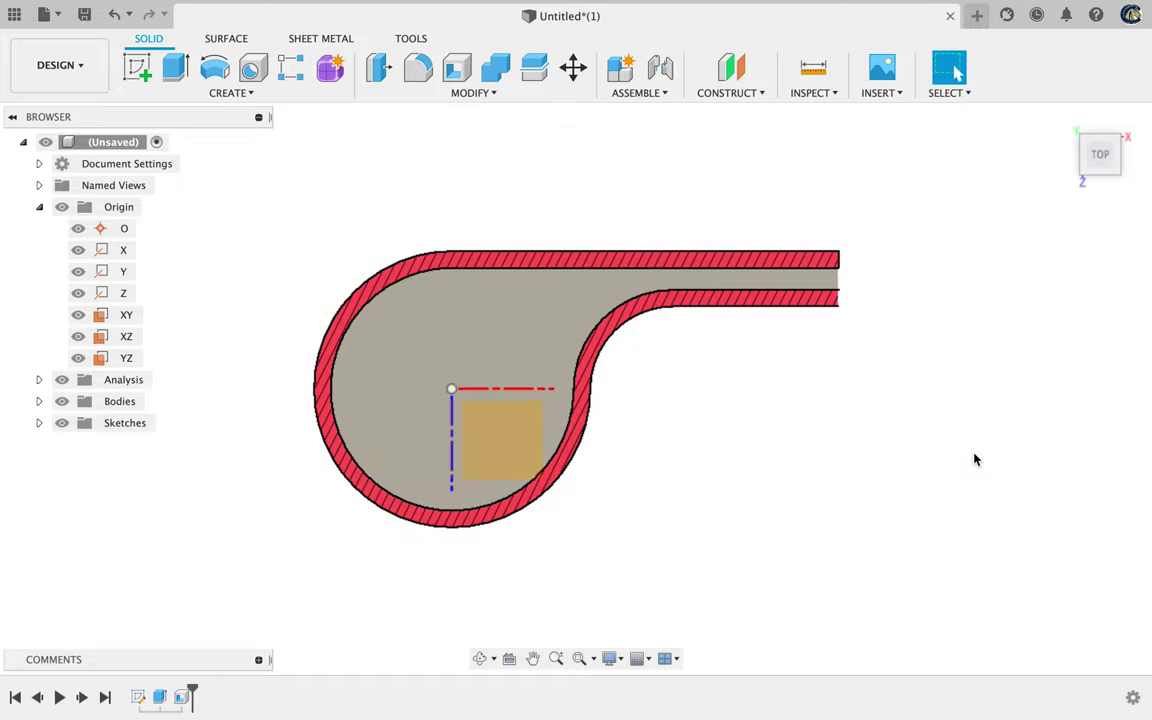
pyautogui.click(61, 380)
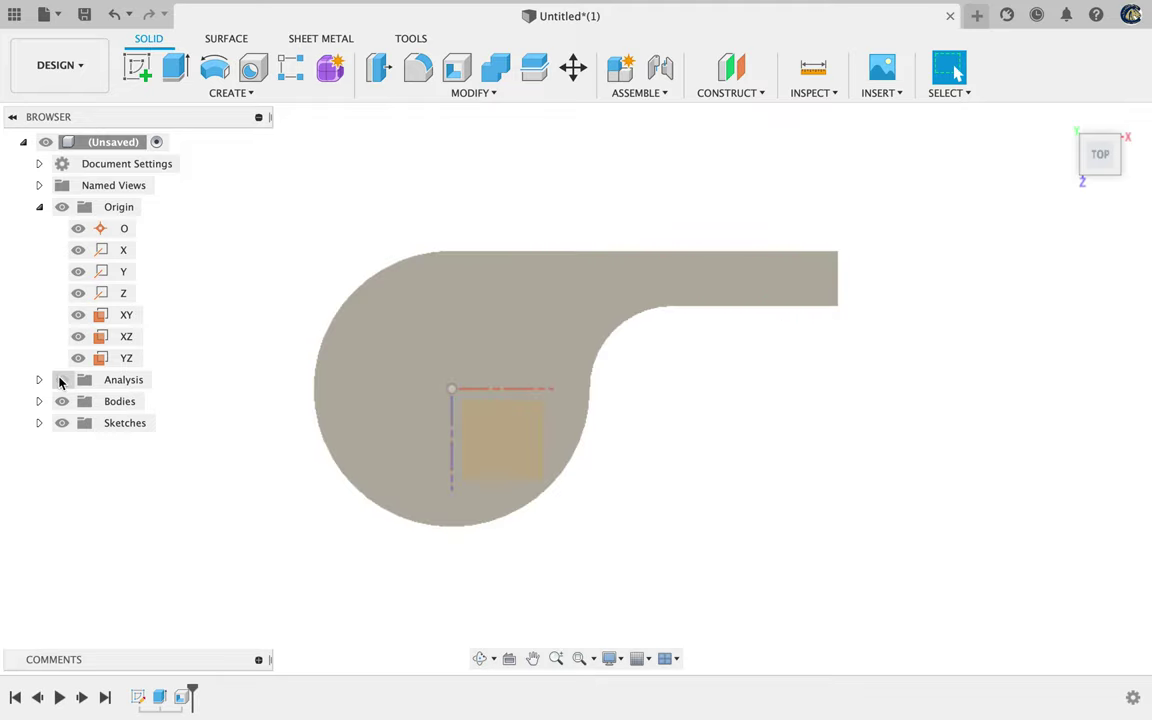
pyautogui.click(61, 380)
pyautogui.click(61, 380)
pyautogui.click(61, 380)
pyautogui.click(61, 380)
pyautogui.click(61, 380)
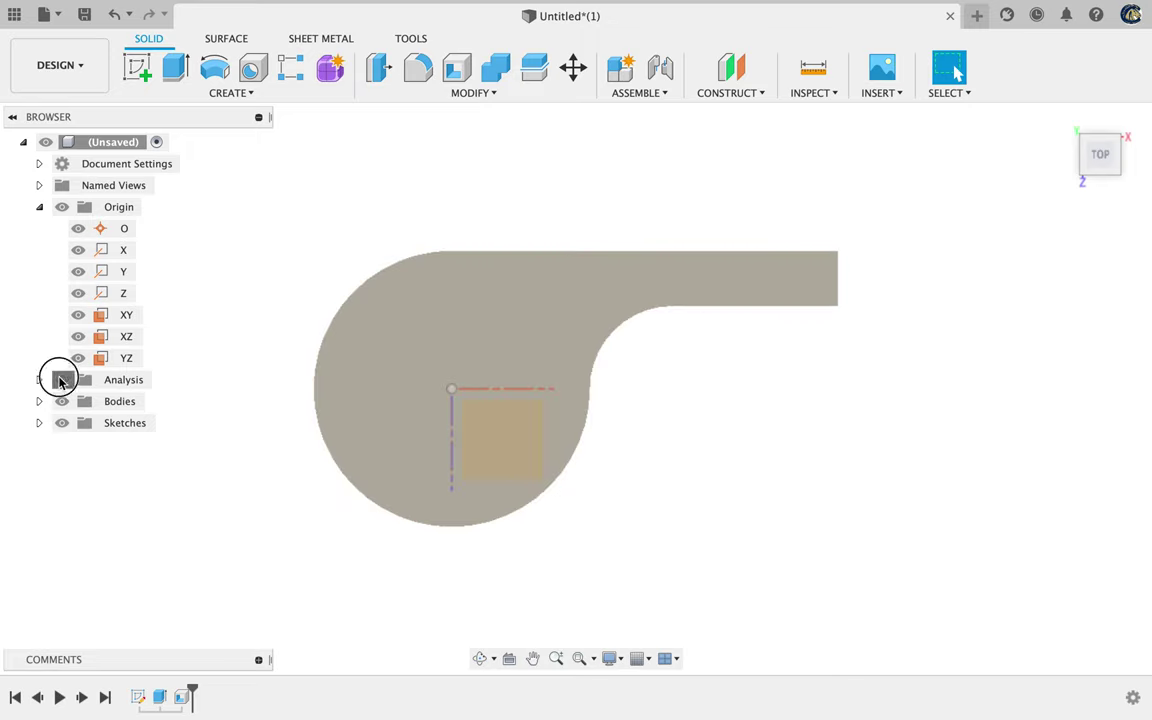
pyautogui.click(61, 380)
pyautogui.click(61, 380)
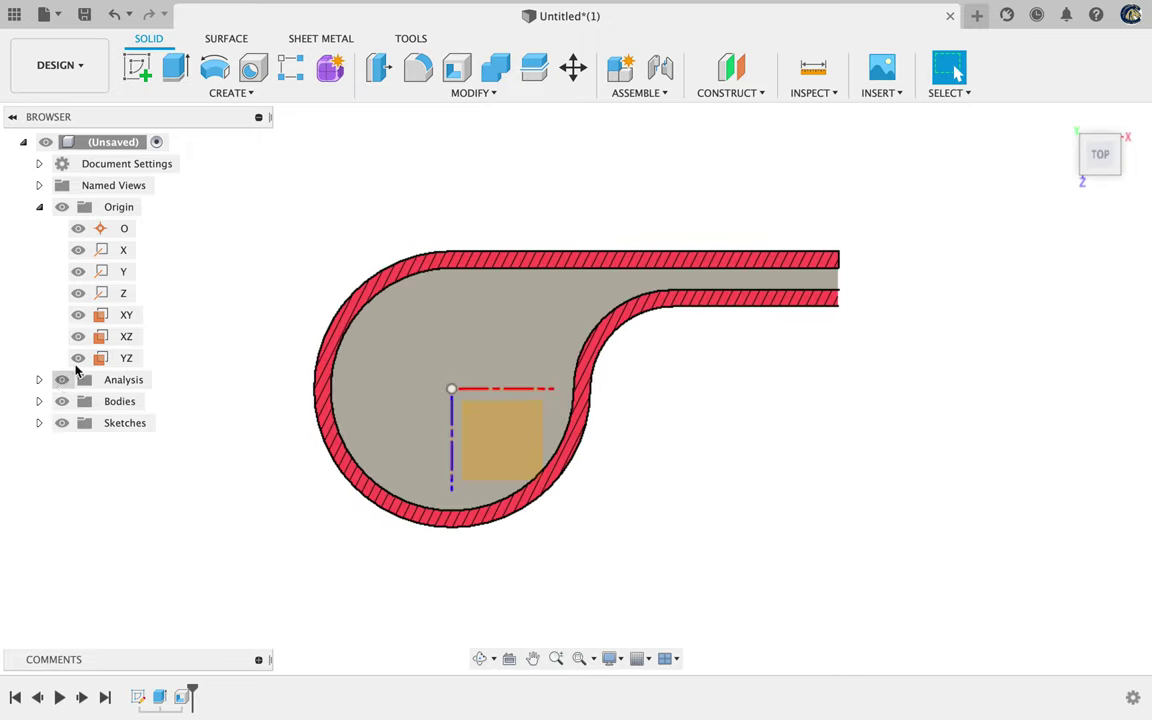
pyautogui.moveTo(1096, 154); pyautogui.dragTo(1000, 175)
pyautogui.hotkey('ctrl', 'Right')
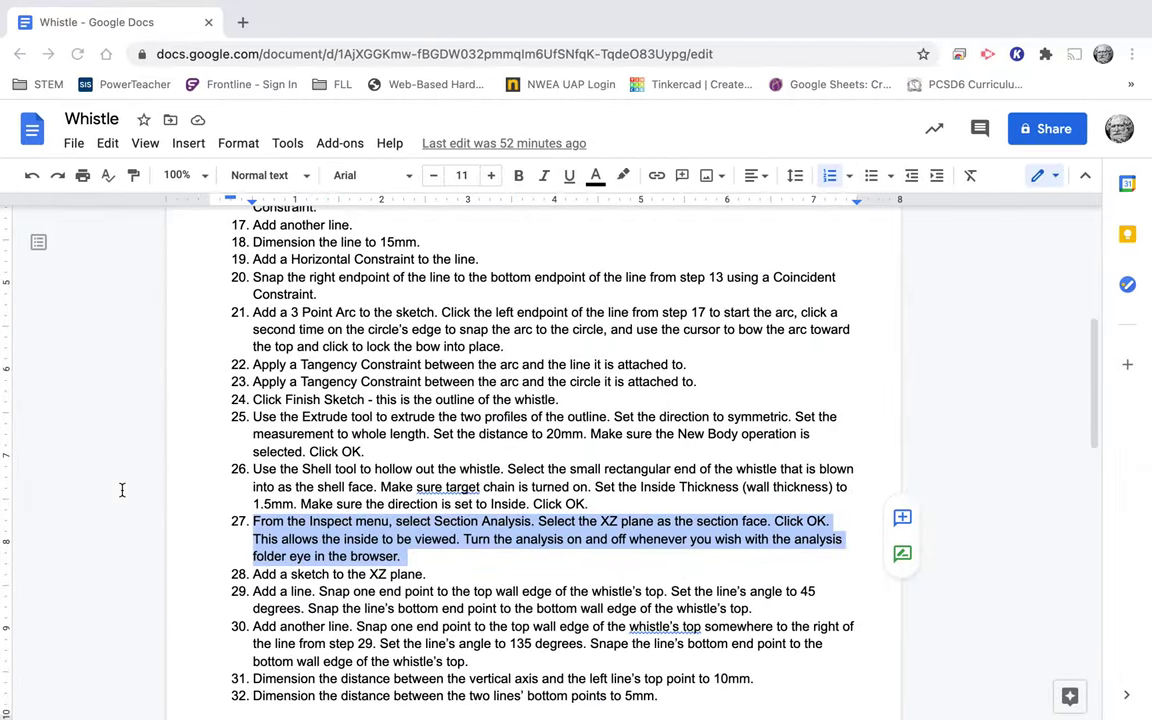
# Highlight step 28, 'Add a sketch to the XZ plane.', in the instructions.
pyautogui.tripleClick(257, 577)
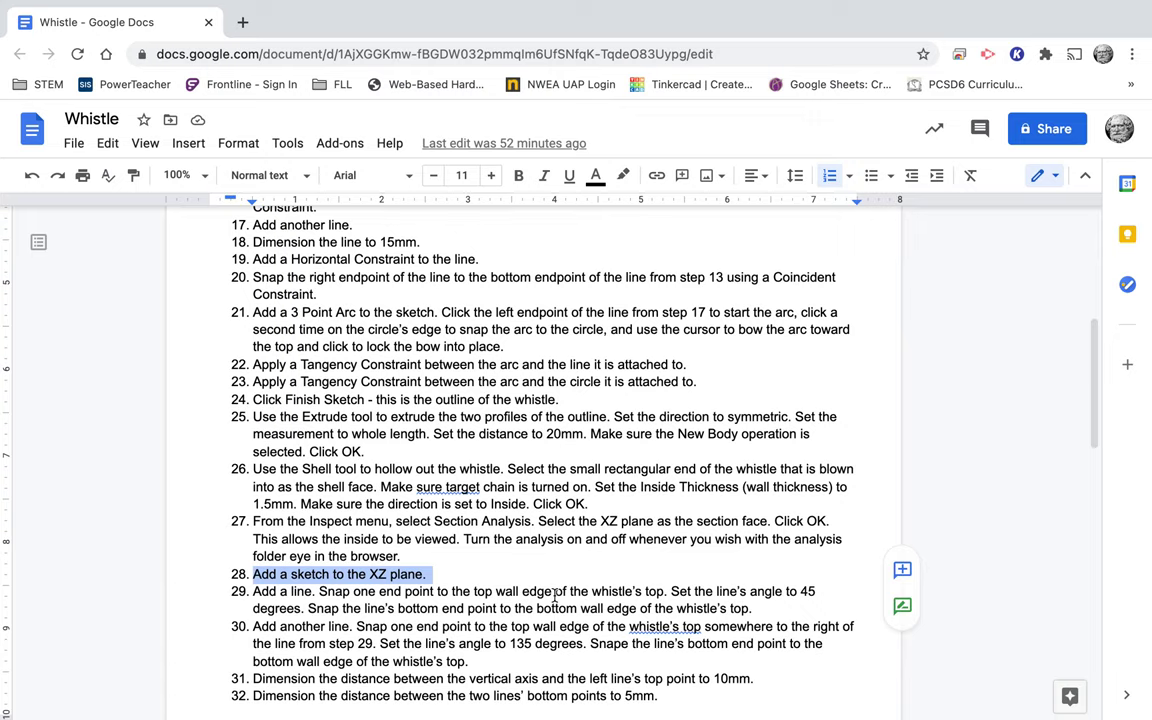
pyautogui.hotkey('ctrl', 'Right')
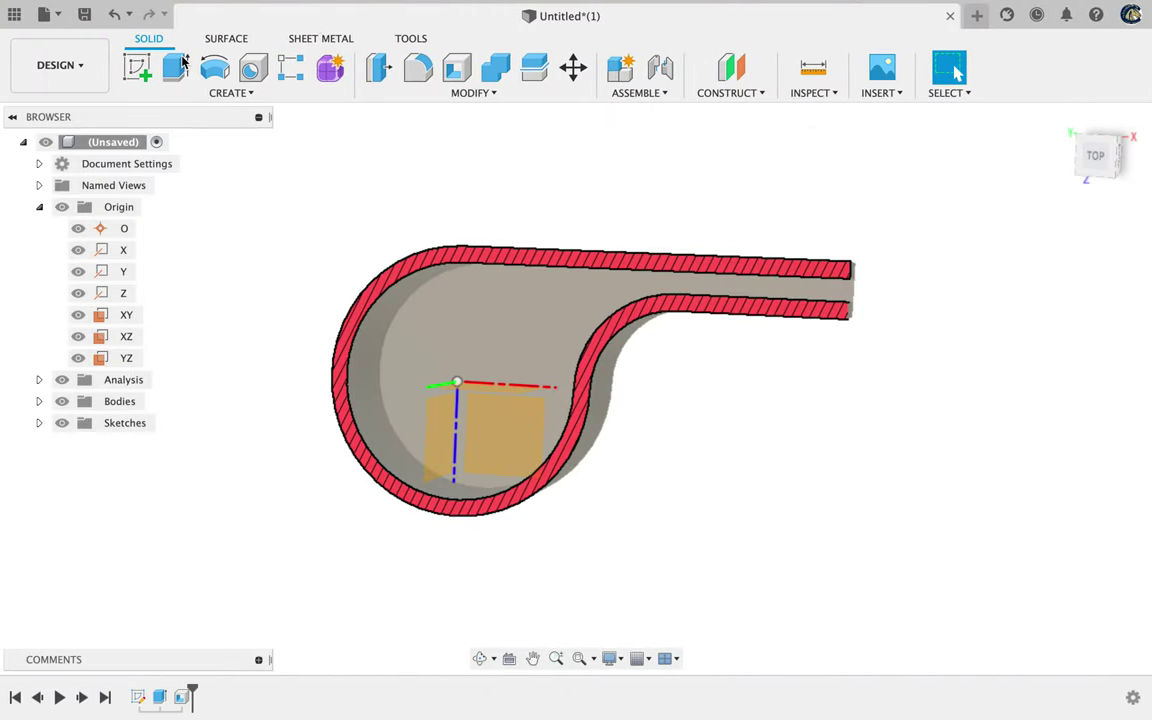
# Start a new sketch on the XZ plane and orbit the view into 3D.
pyautogui.click(124, 57)
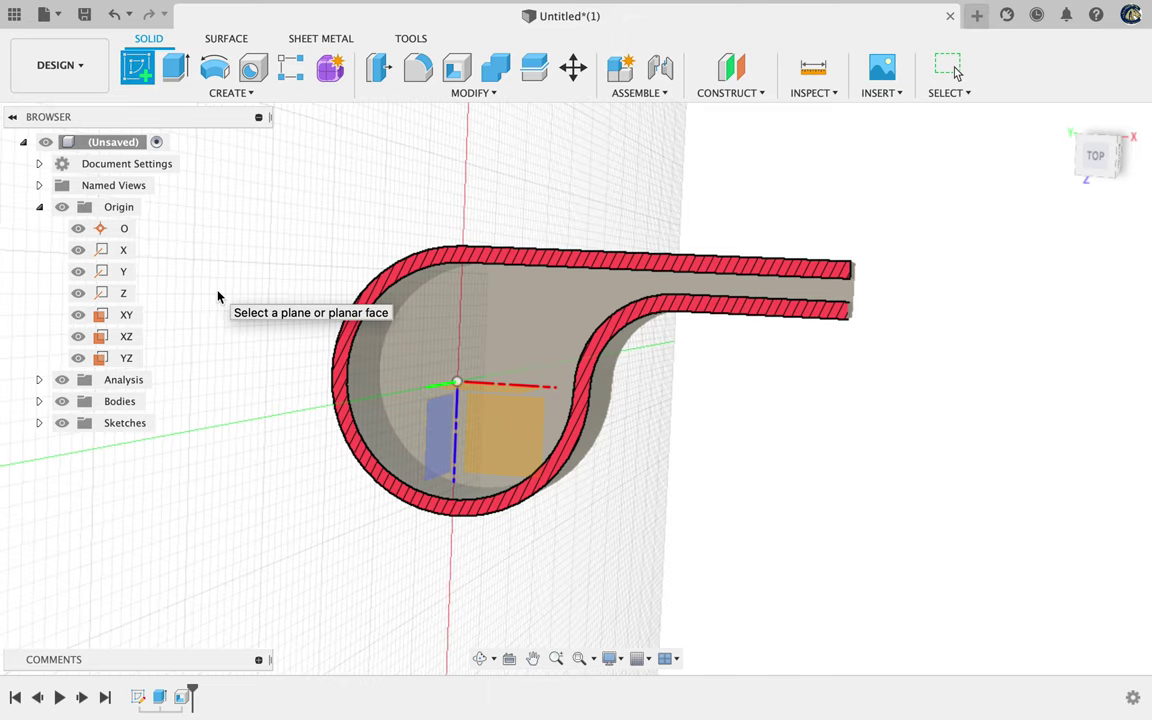
pyautogui.click(124, 340)
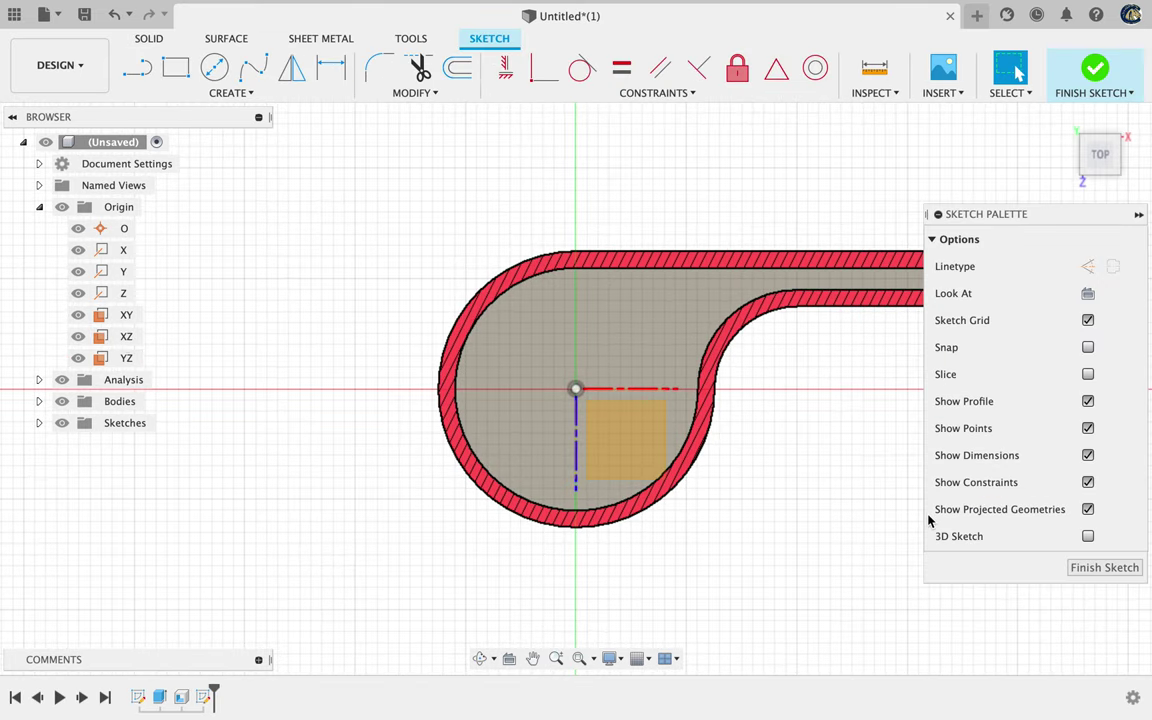
pyautogui.moveTo(1098, 185); pyautogui.dragTo(1108, 147)
# Return the sketch to top view and highlight step 29 on the 45-degree line.
pyautogui.click(1100, 143)
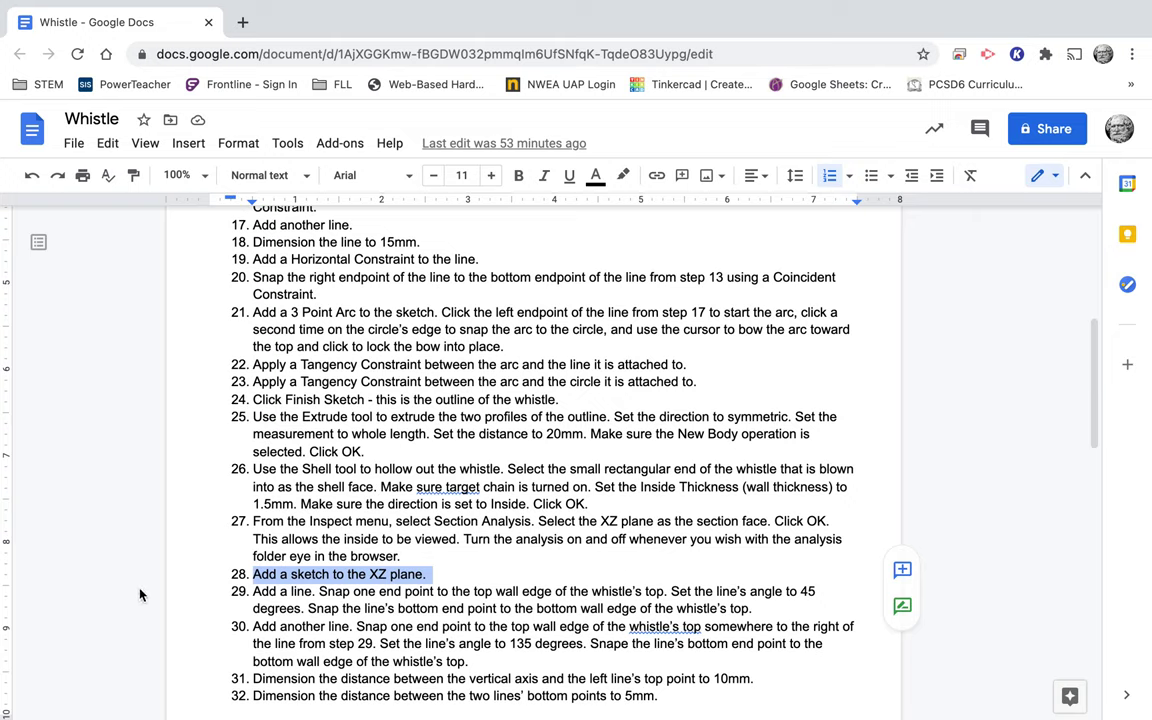
pyautogui.click(278, 591)
pyautogui.tripleClick(278, 591)
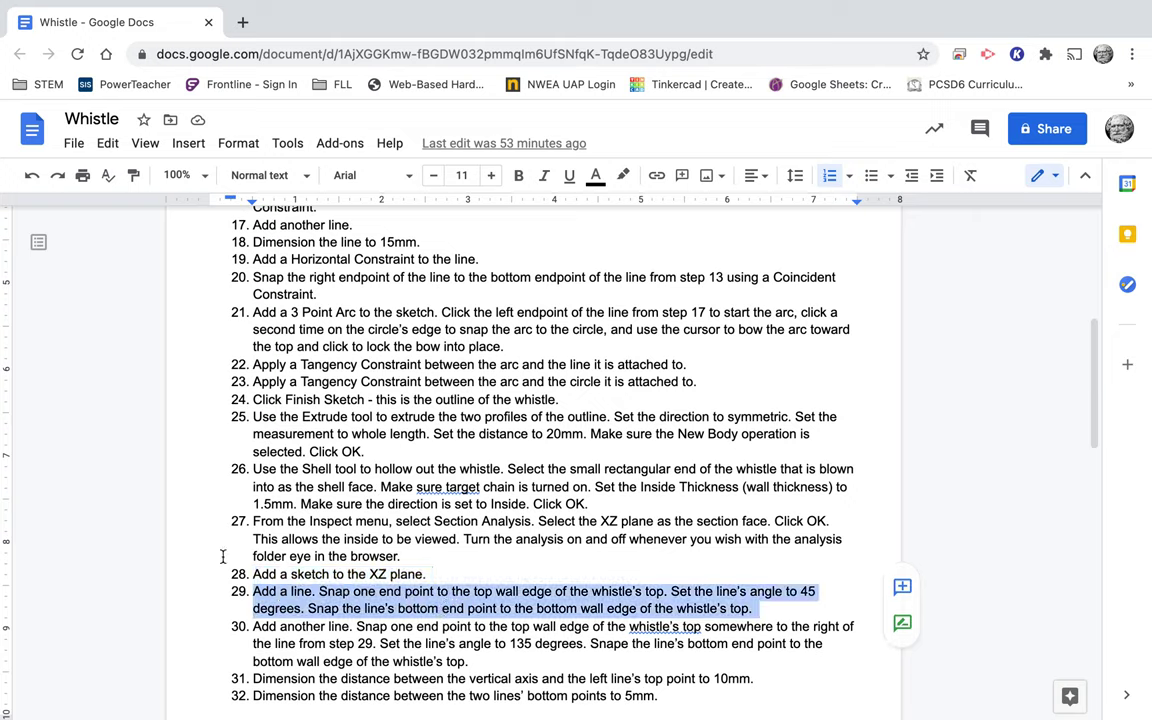
pyautogui.scroll(-1, 228, 552)
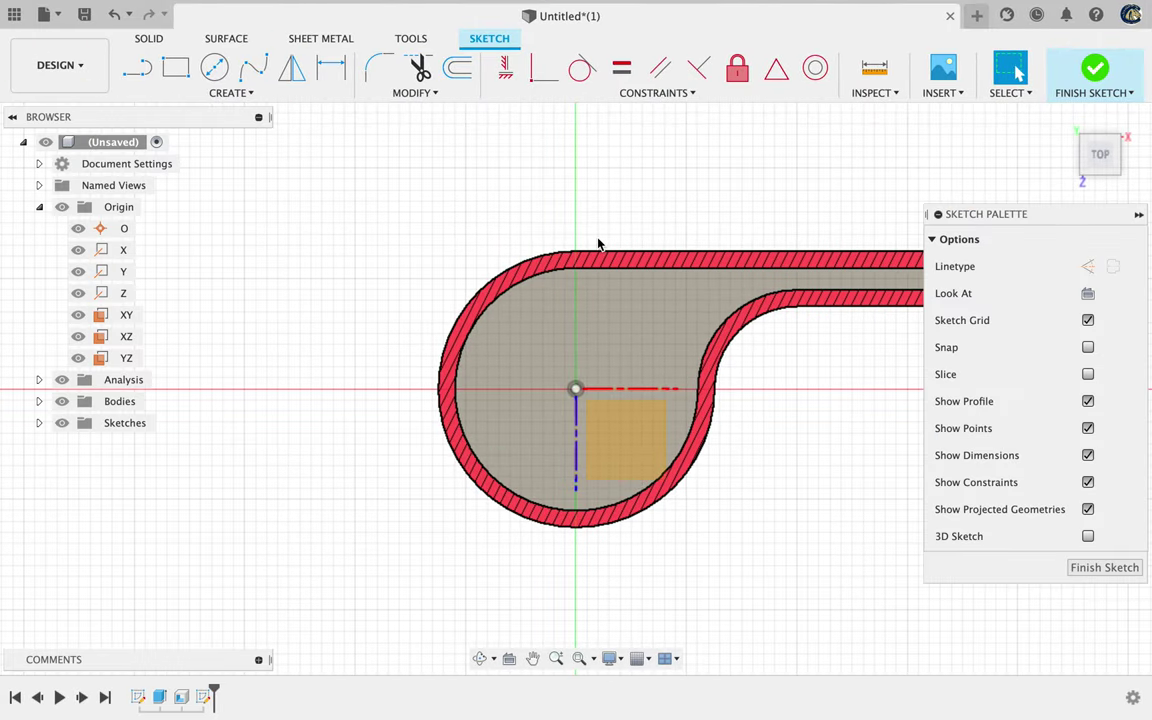
# Zoom in on the whistle's top wall and start the Line tool.
pyautogui.scroll(5, 600, 244)
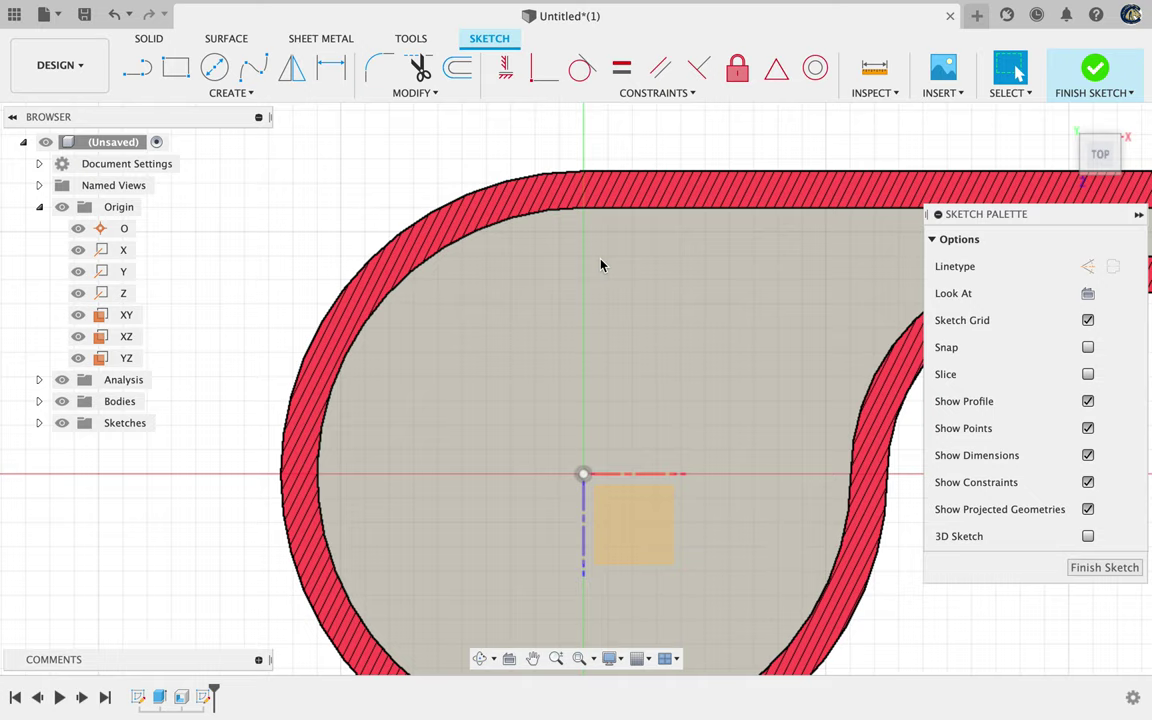
pyautogui.press('l')
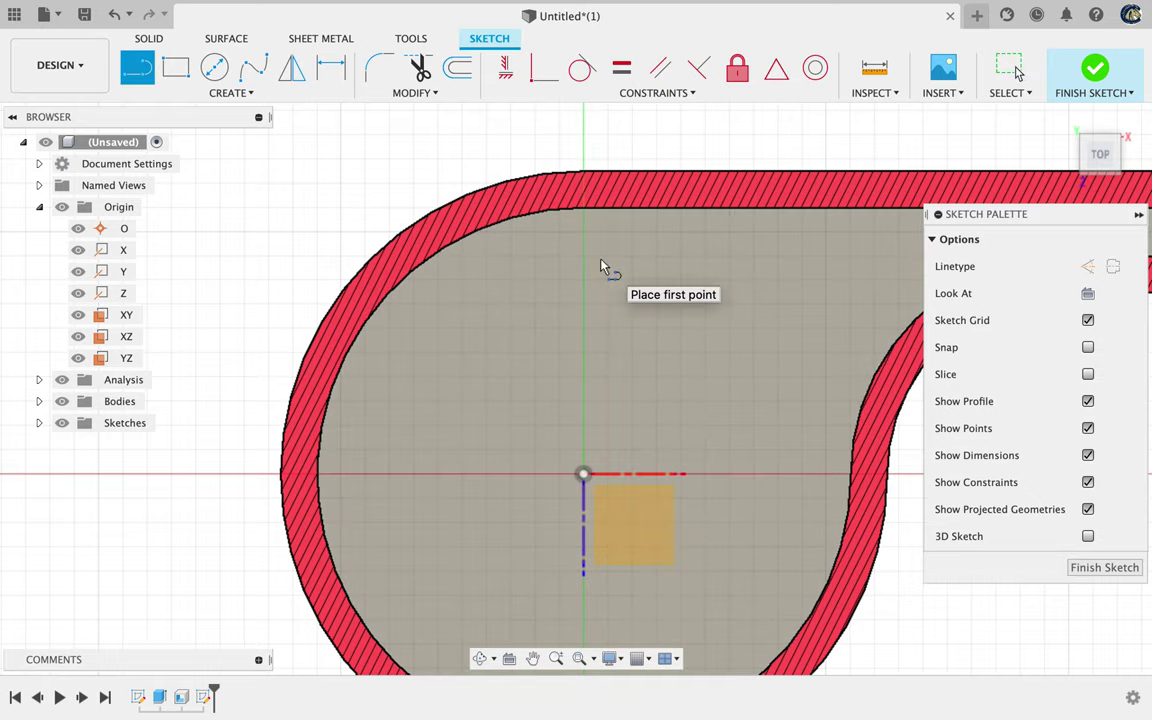
# Try a 7 mm, 45° line from the top wall edge, then cancel it.
pyautogui.click(660, 178)
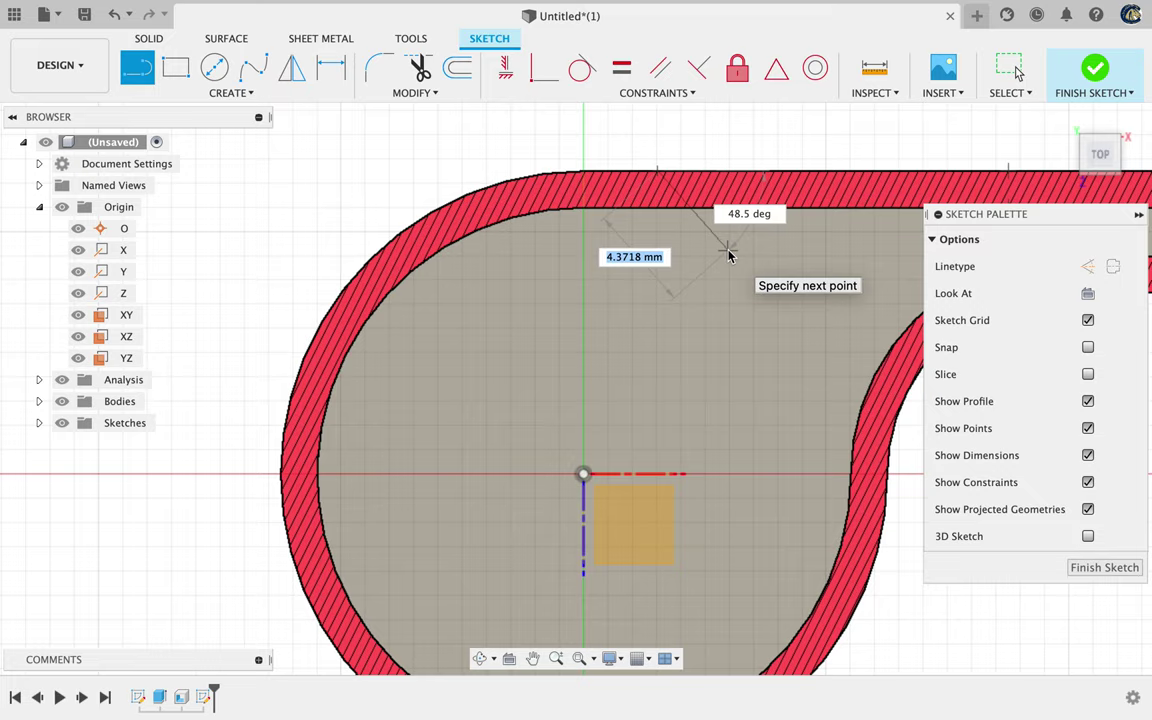
pyautogui.write('5')
pyautogui.press('BackSpace')
pyautogui.write('7')
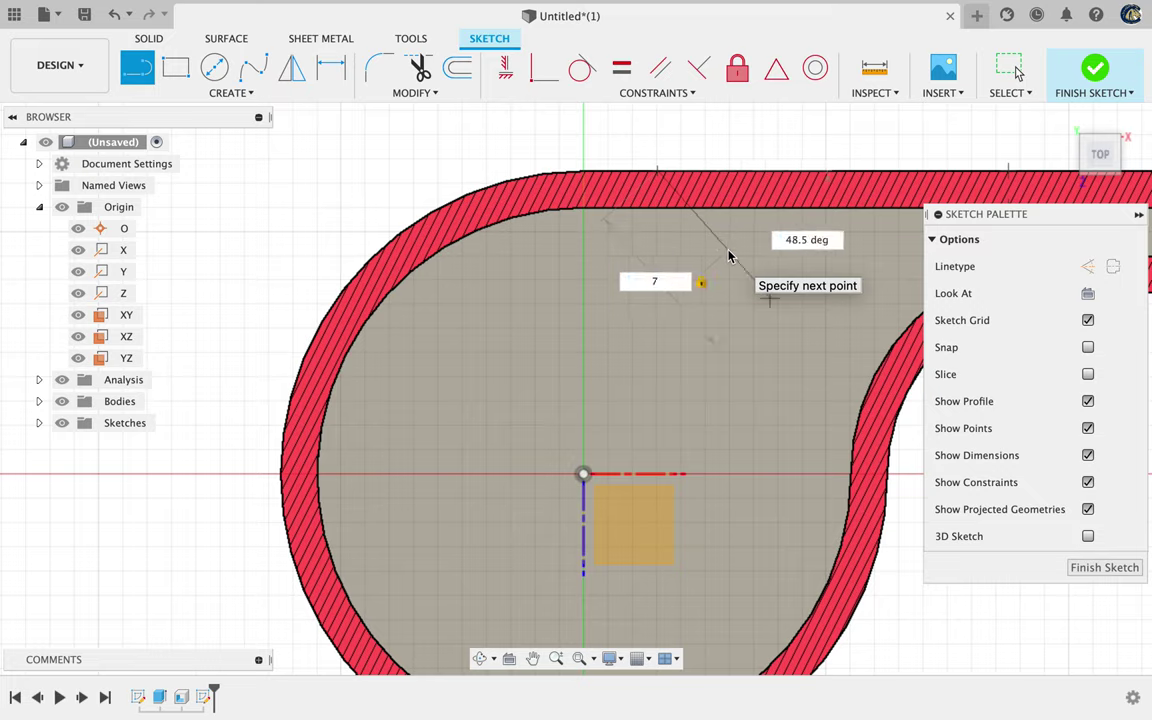
pyautogui.press('Tab')
pyautogui.press('Tab')
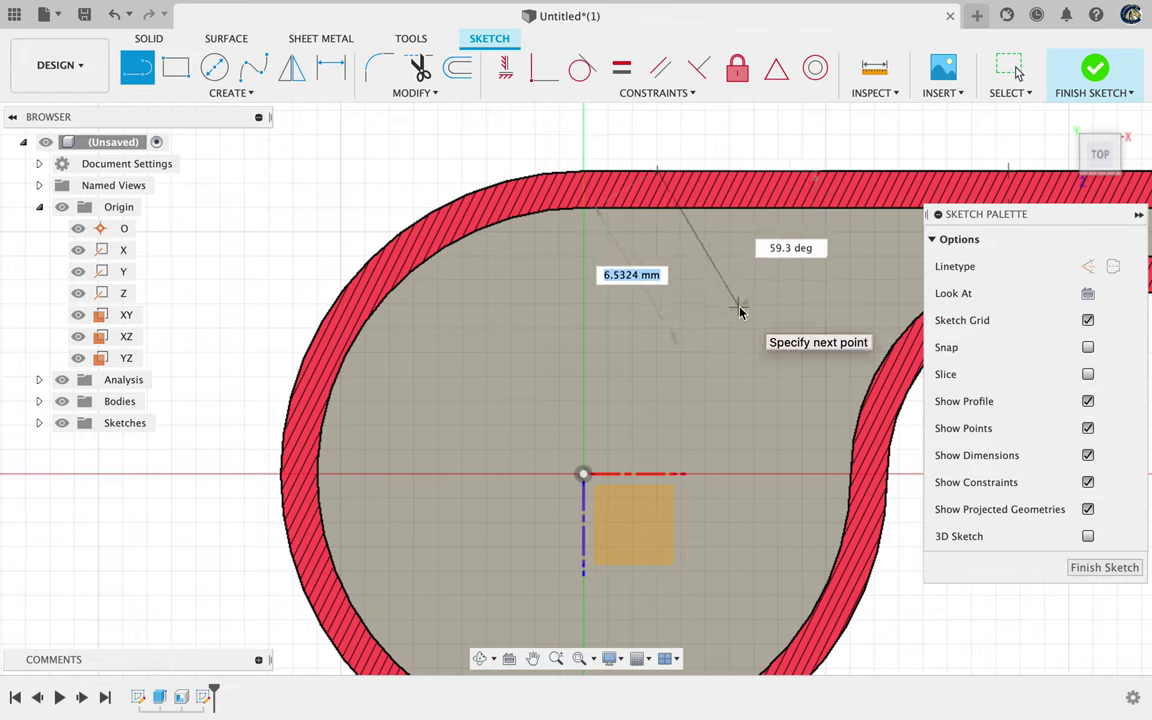
pyautogui.press('Tab')
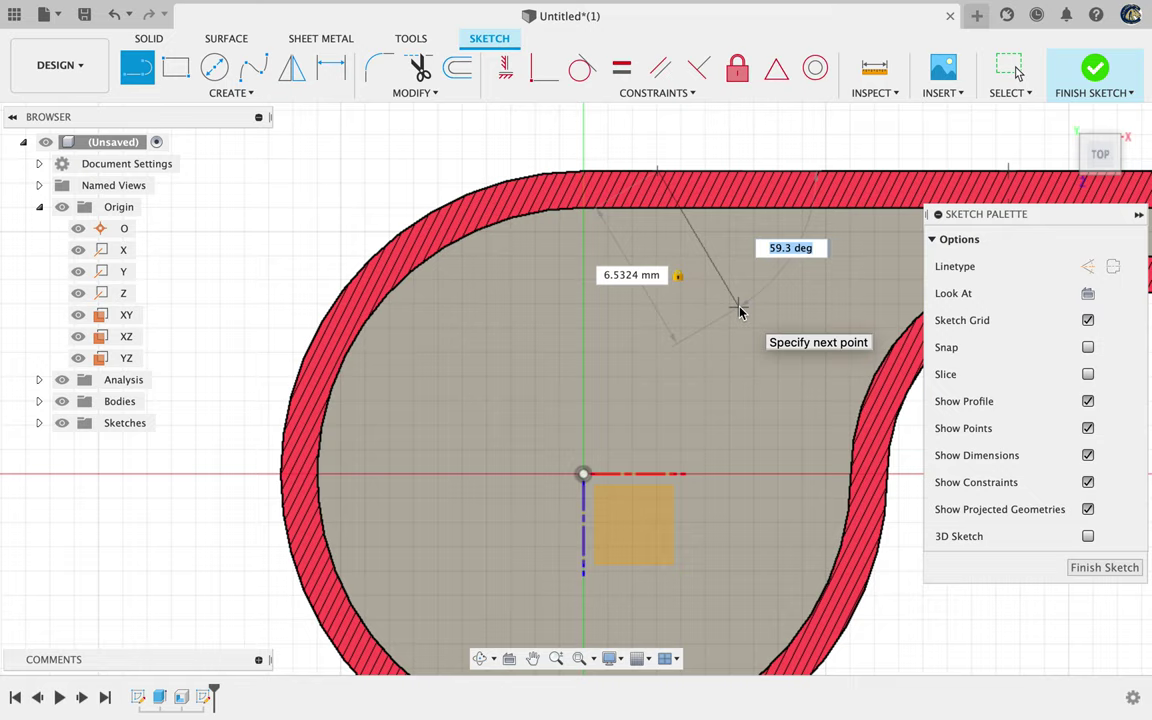
pyautogui.press('Tab')
pyautogui.press('Tab')
pyautogui.press('Tab')
pyautogui.press('Tab')
pyautogui.write('45')
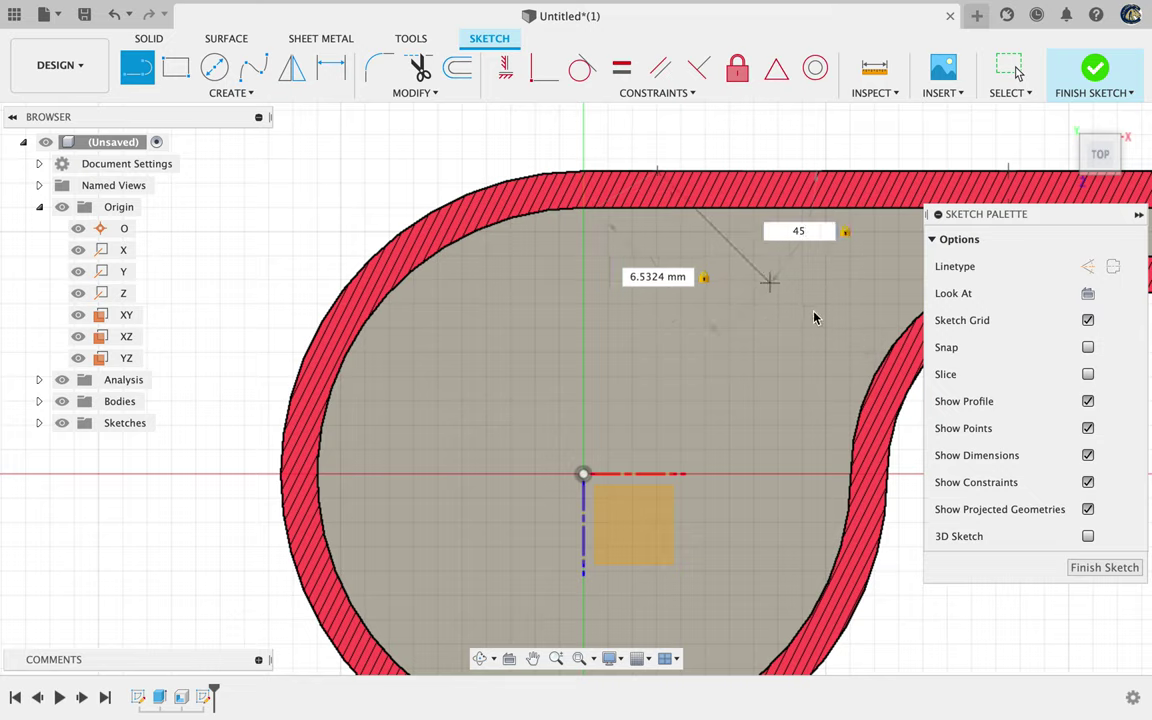
pyautogui.press('Tab')
pyautogui.press('Escape')
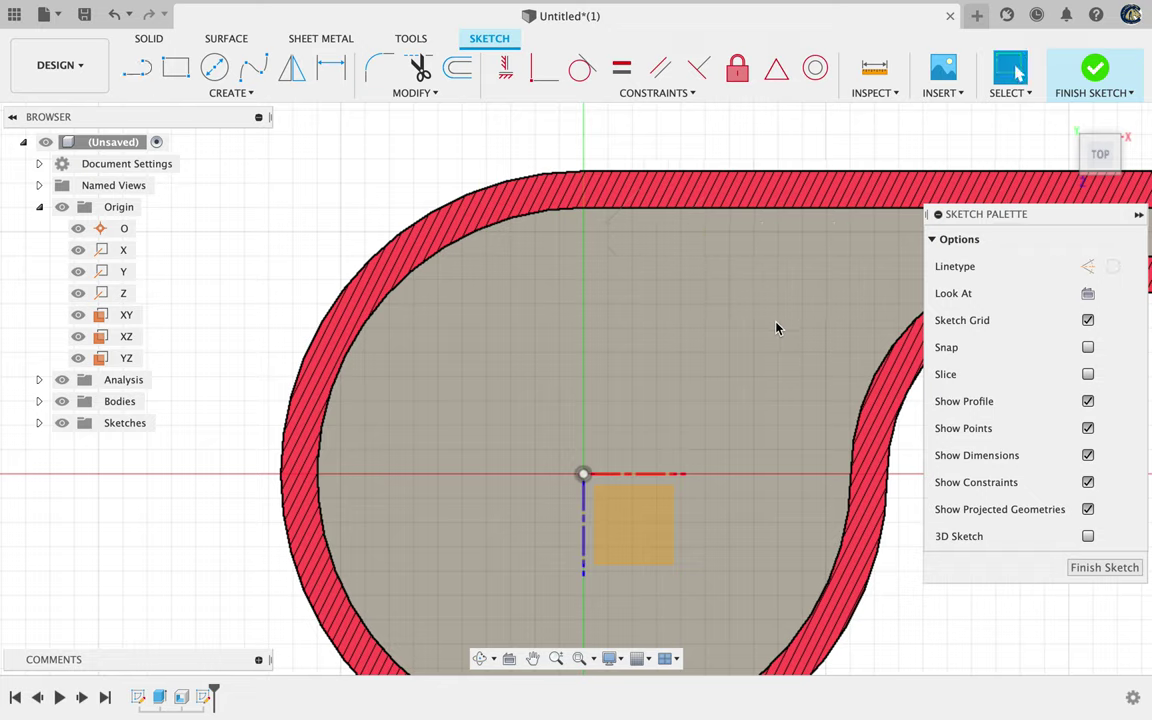
# Draw a 45° line from the top wall's outer edge to its inner edge.
pyautogui.press('l')
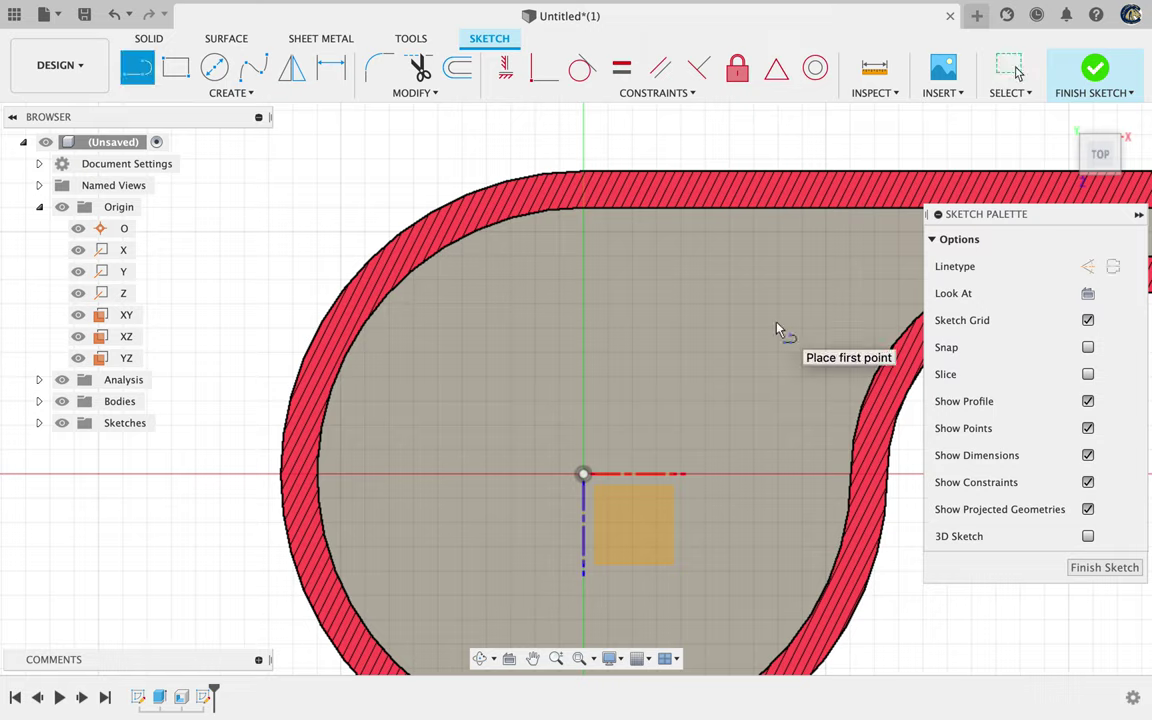
pyautogui.click(624, 179)
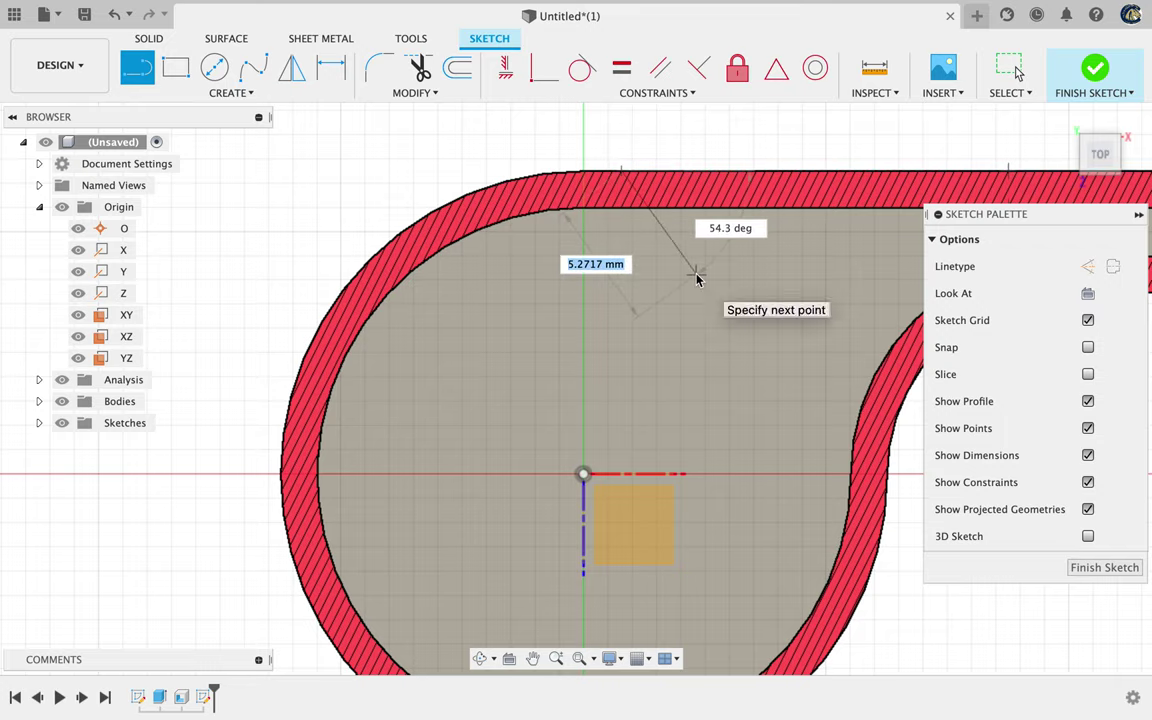
pyautogui.press('Tab')
pyautogui.write('45')
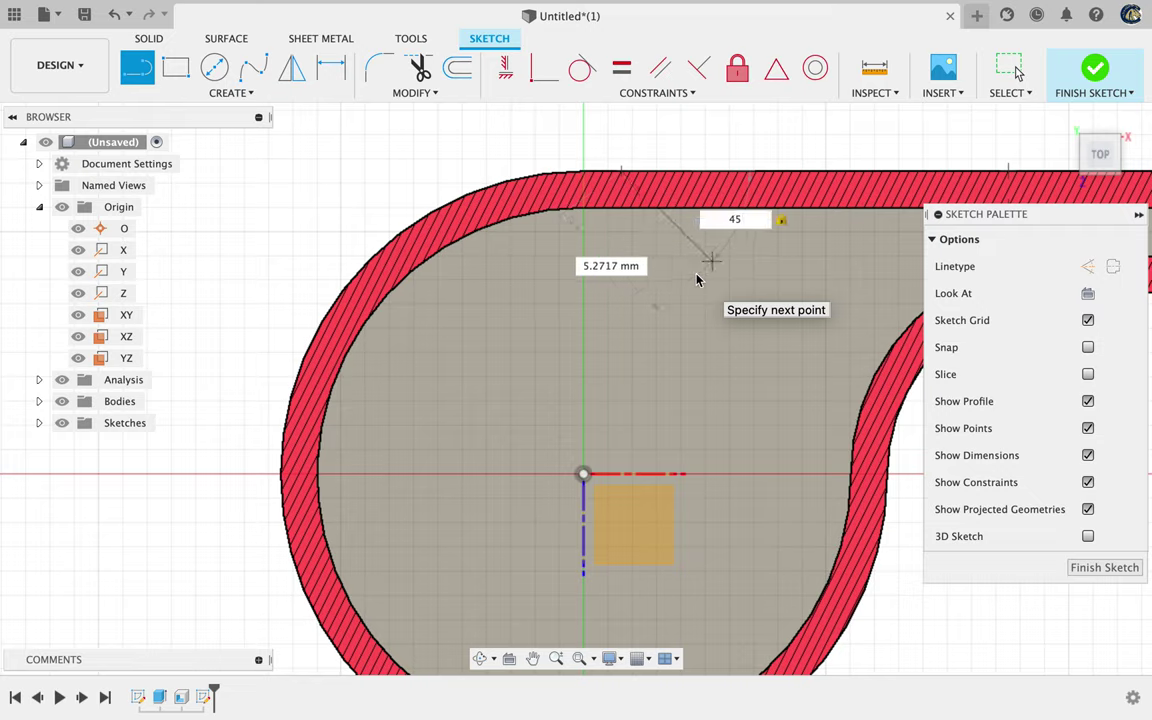
pyautogui.press('Tab')
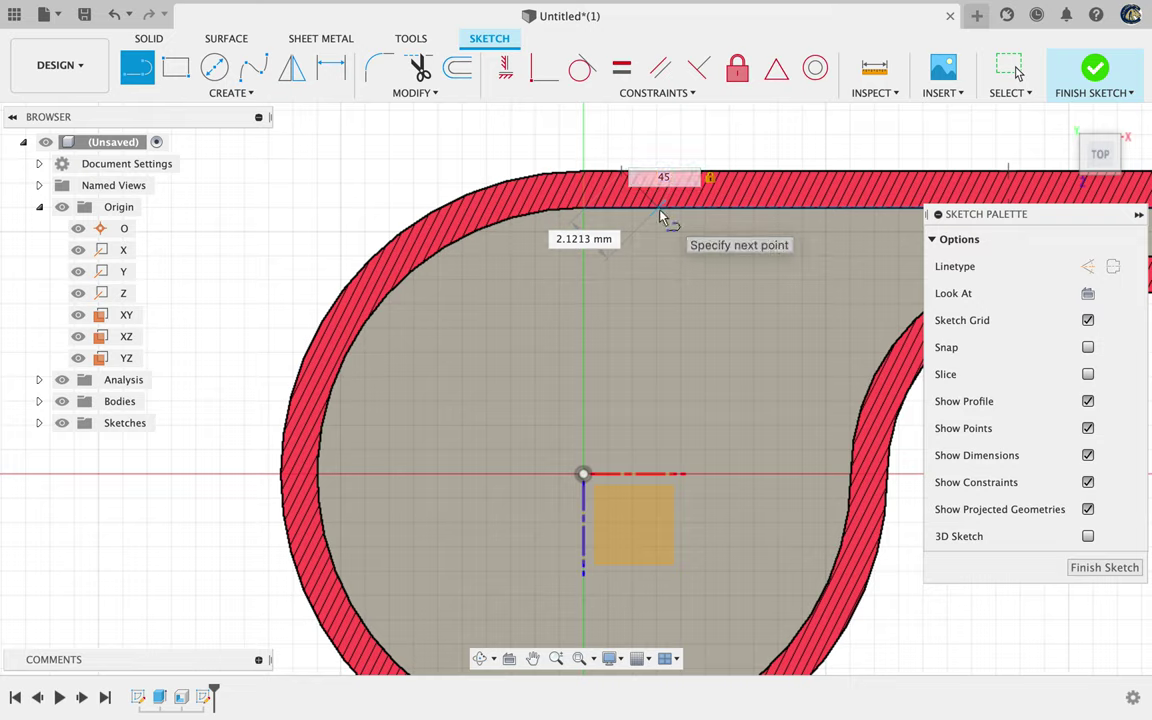
pyautogui.doubleClick(661, 212)
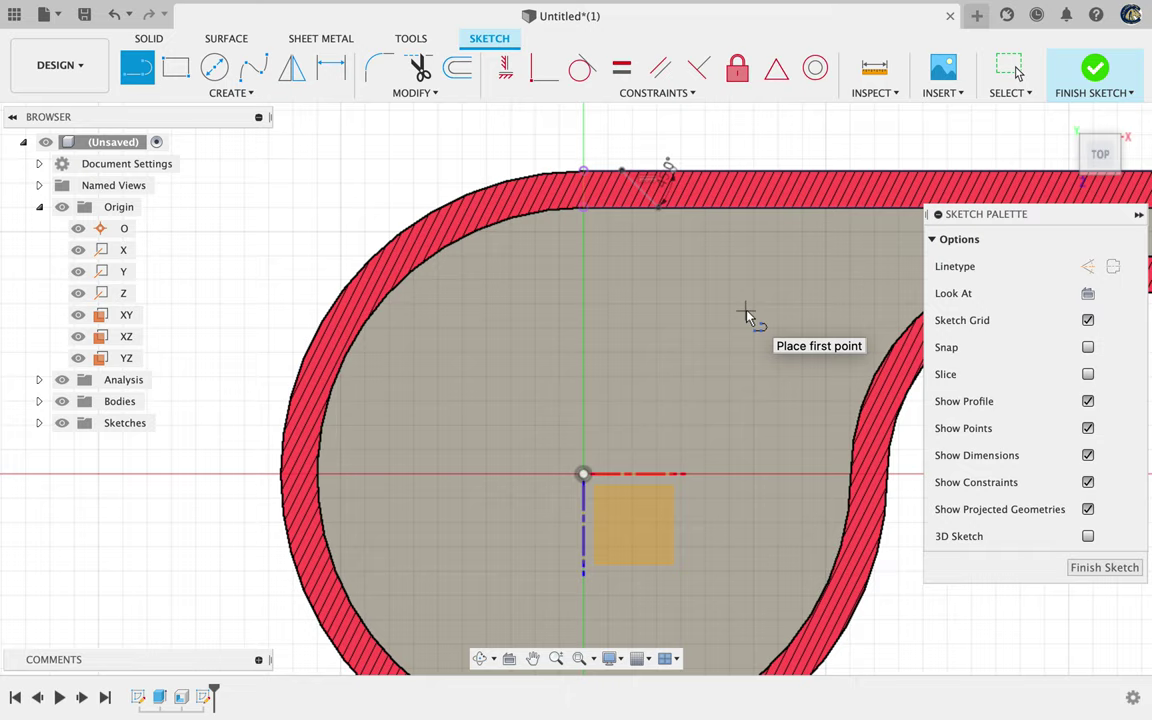
pyautogui.scroll(-3, 748, 316)
# Correct 'Snape' to 'Snap' in step 30 of the Whistle instructions, then return to Fusion.
pyautogui.hotkey('ctrl', 'Right')
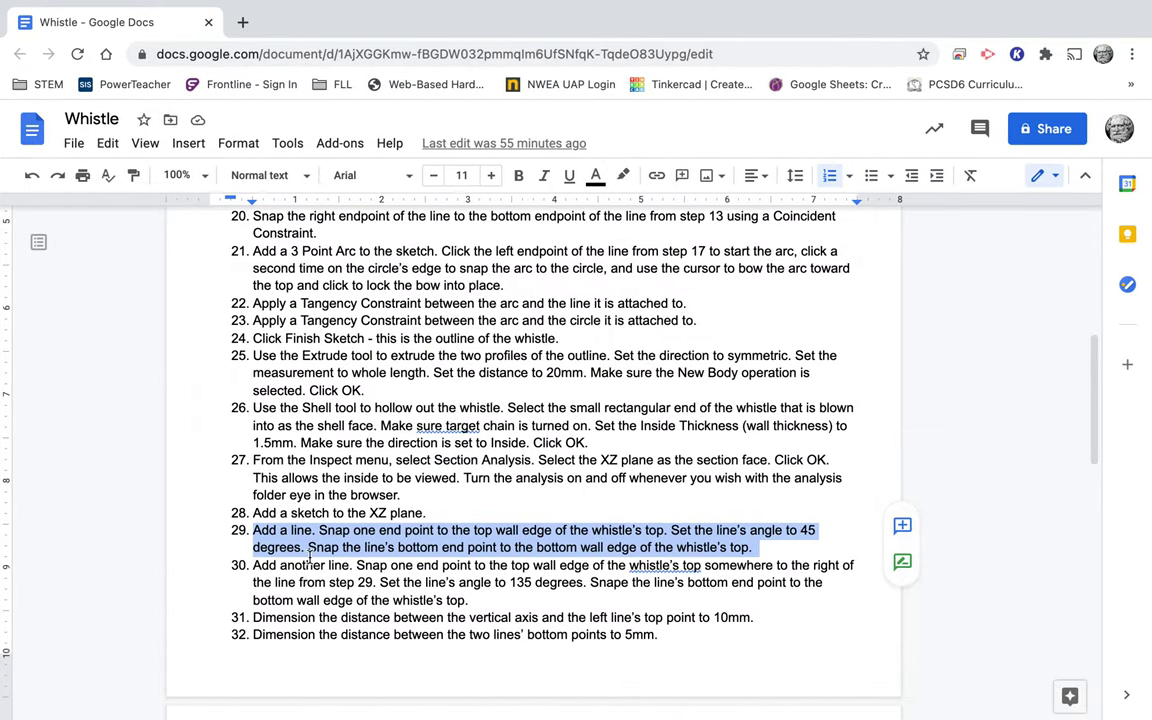
pyautogui.tripleClick(254, 565)
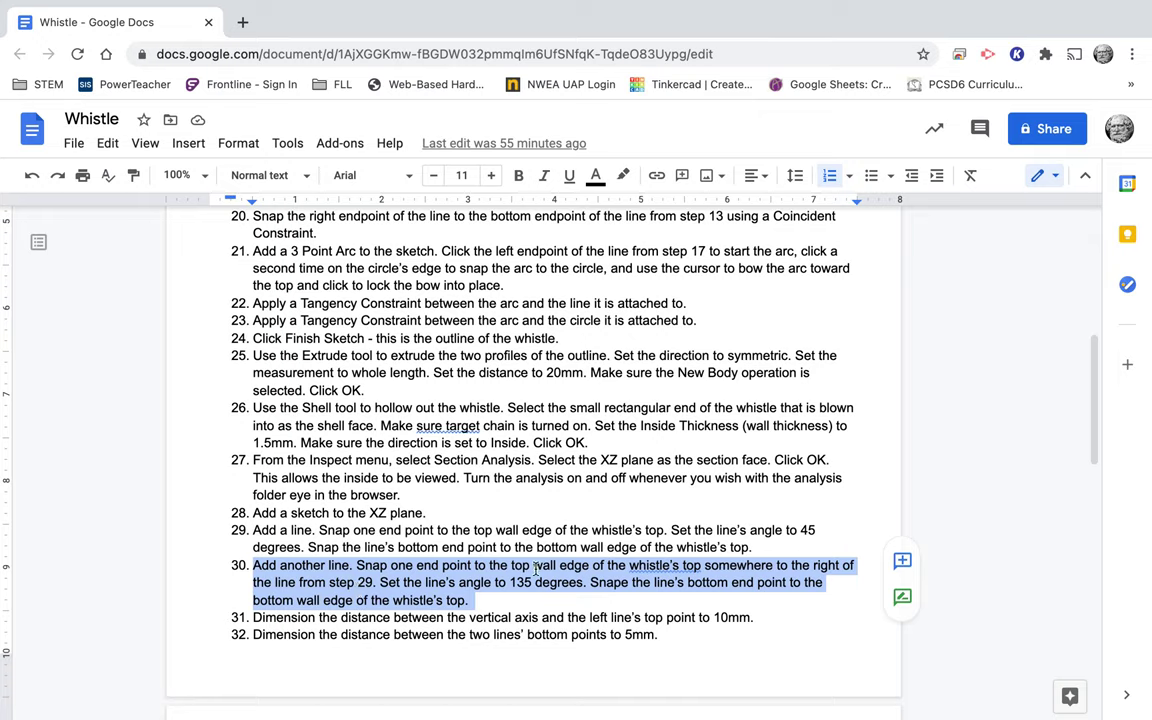
pyautogui.click(628, 583)
pyautogui.press('BackSpace')
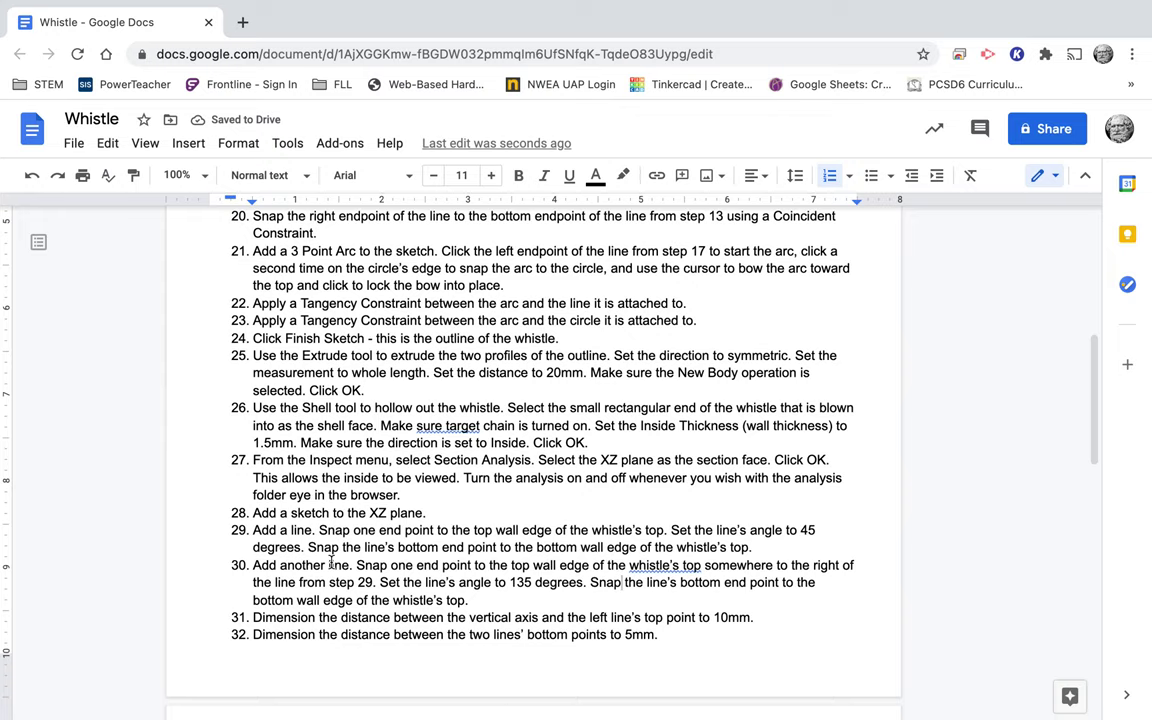
pyautogui.hotkey('ctrl', 'Left')
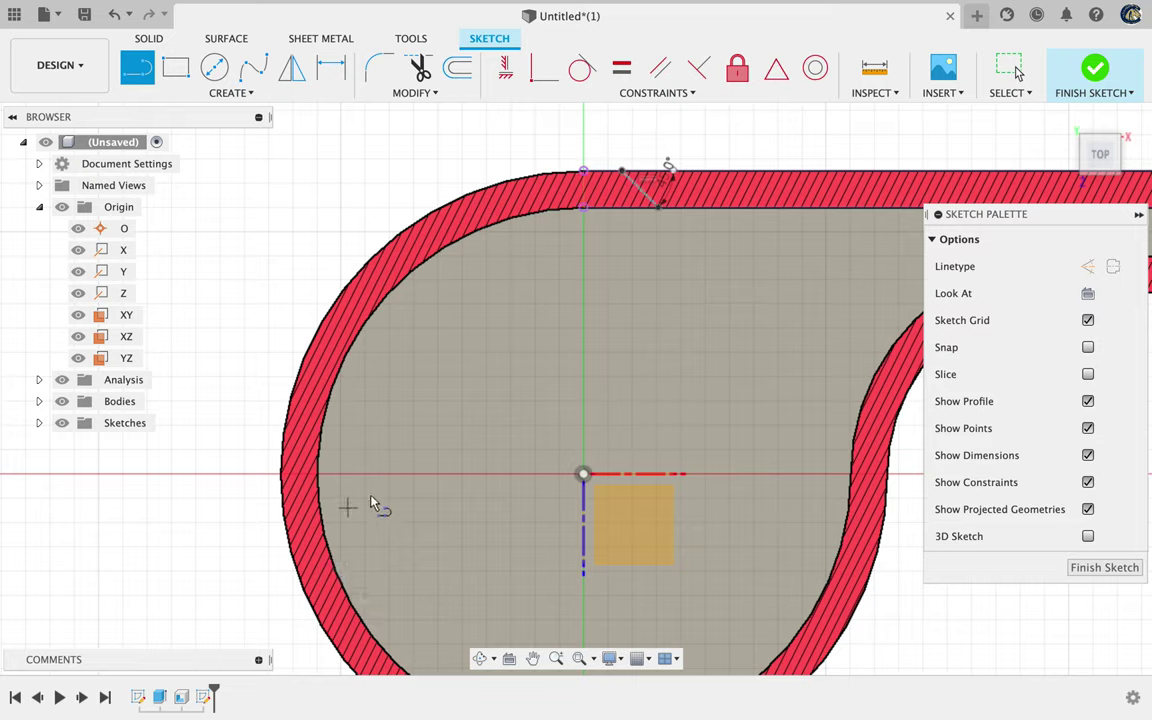
# Draw a second line at 135° from the top outer edge, right of the first.
pyautogui.click(824, 174)
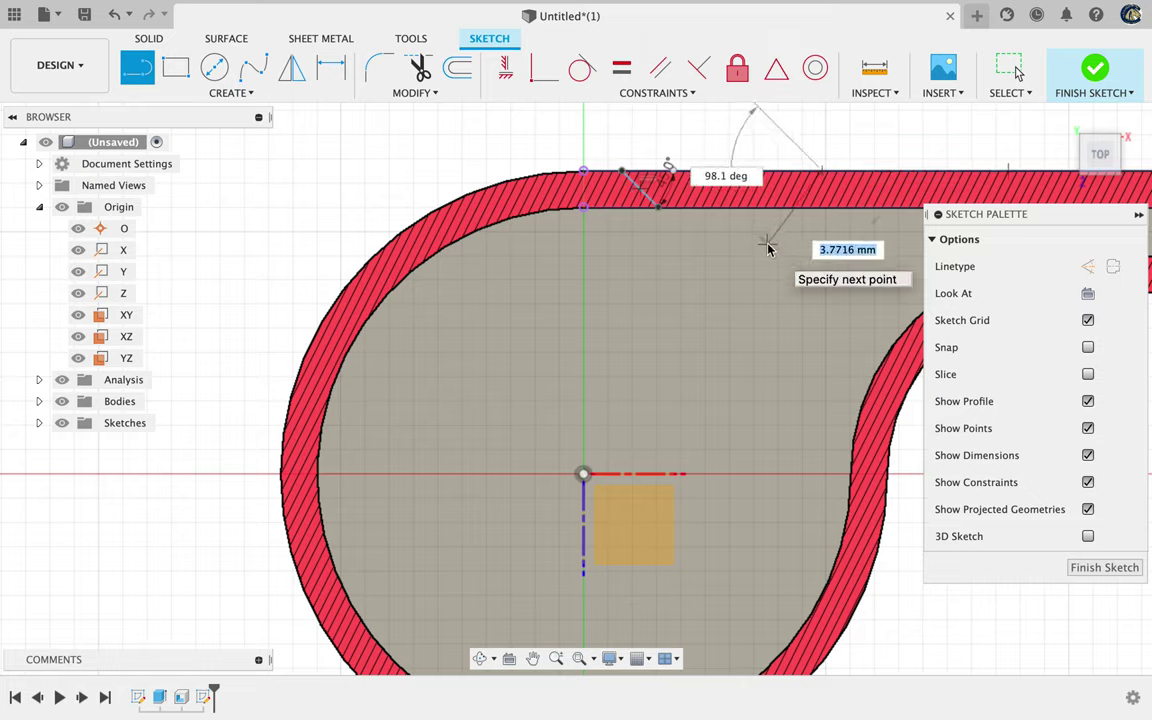
pyautogui.press('Tab')
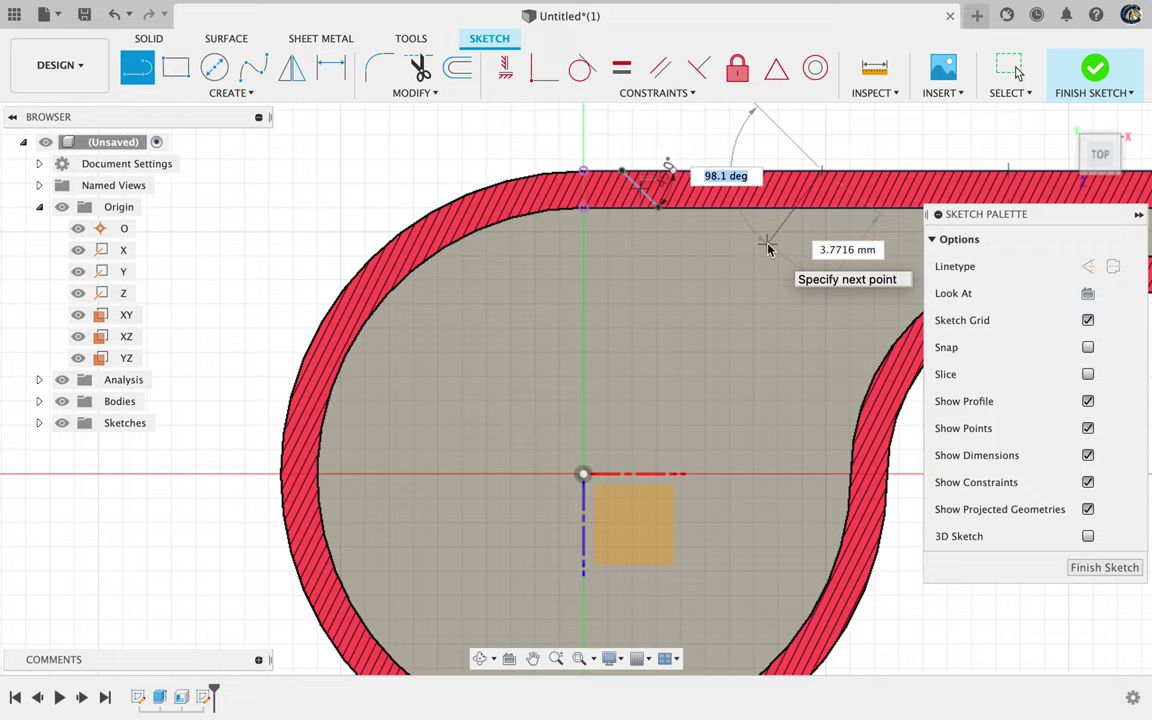
pyautogui.write('135')
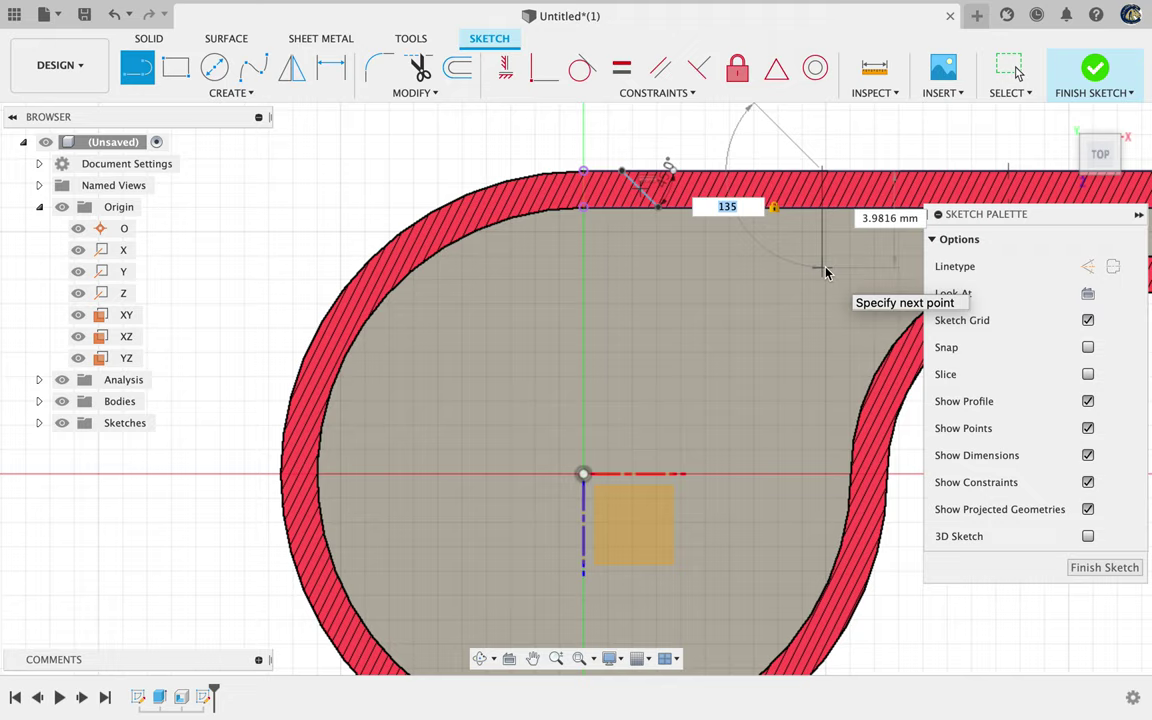
pyautogui.press('Escape')
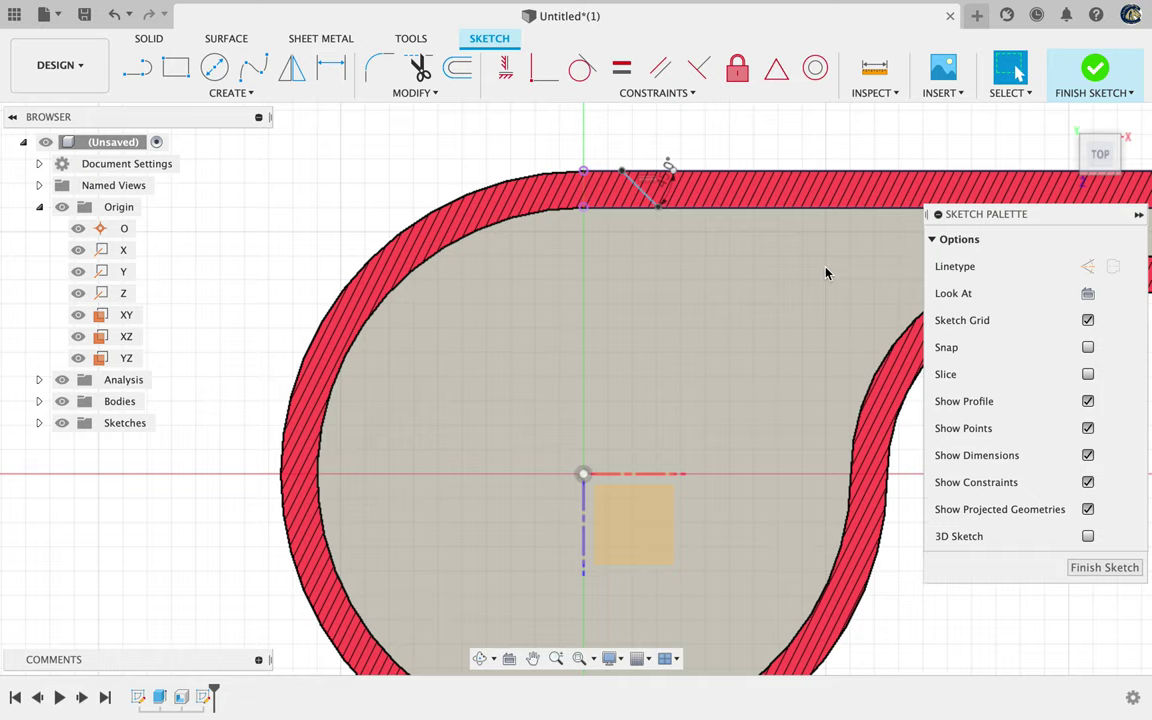
pyautogui.press('l')
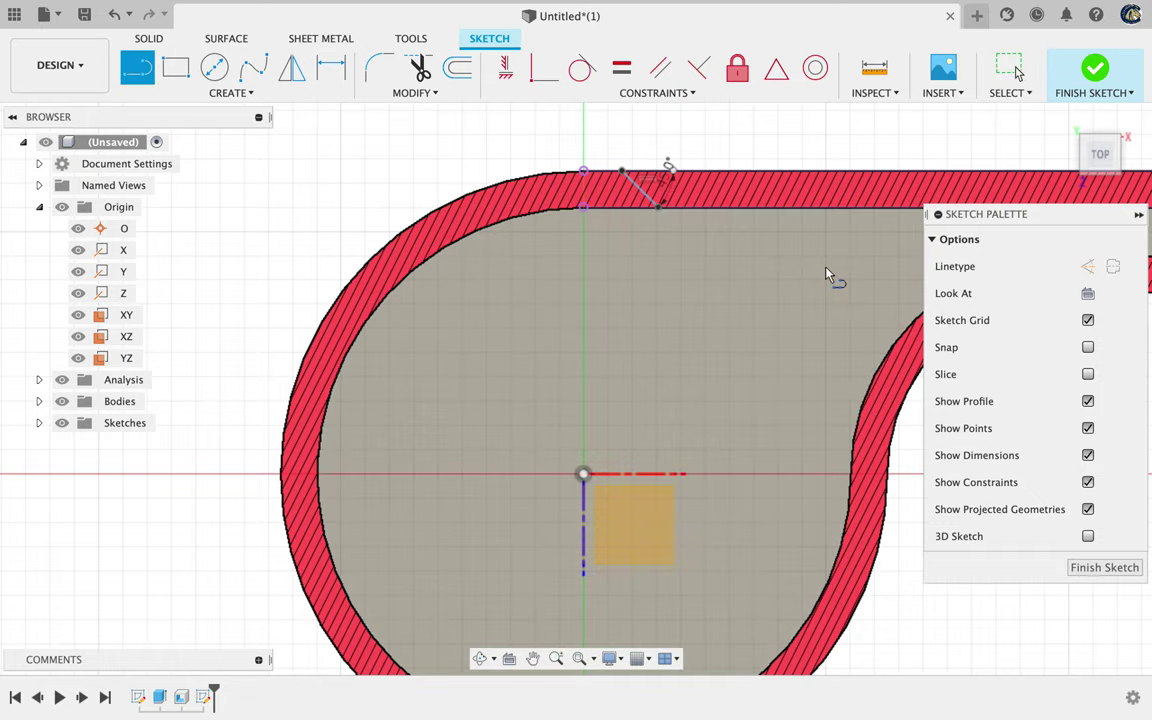
pyautogui.click(836, 177)
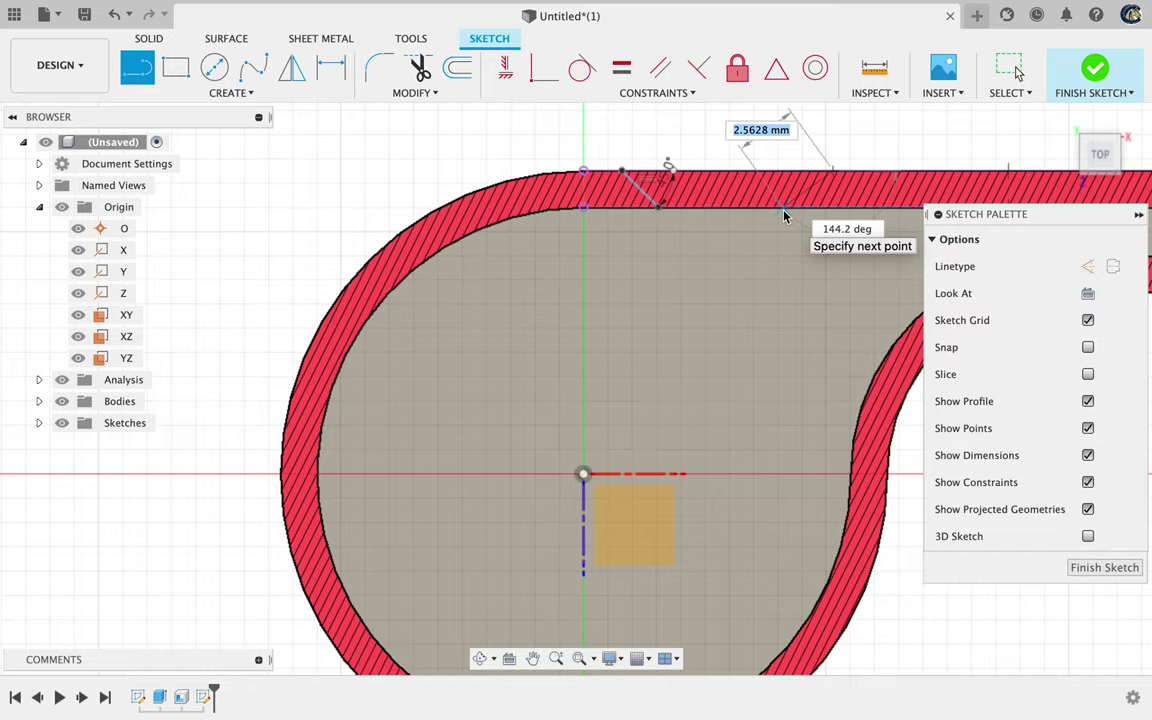
pyautogui.press('Tab')
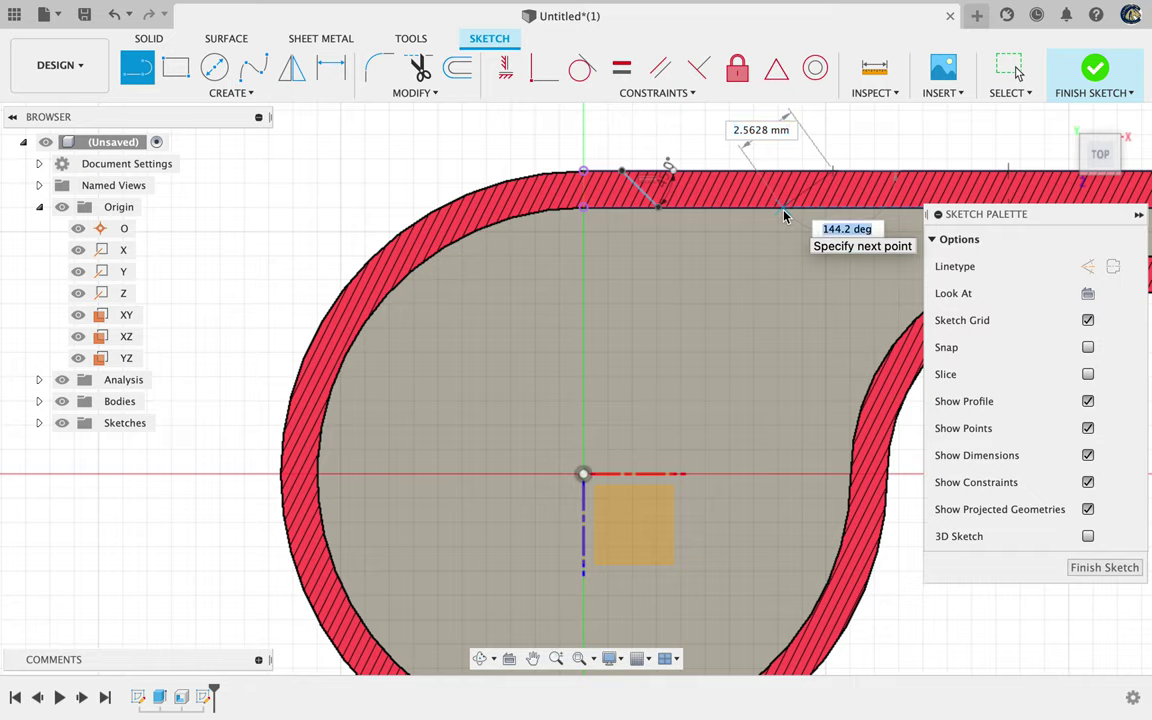
pyautogui.write('1')
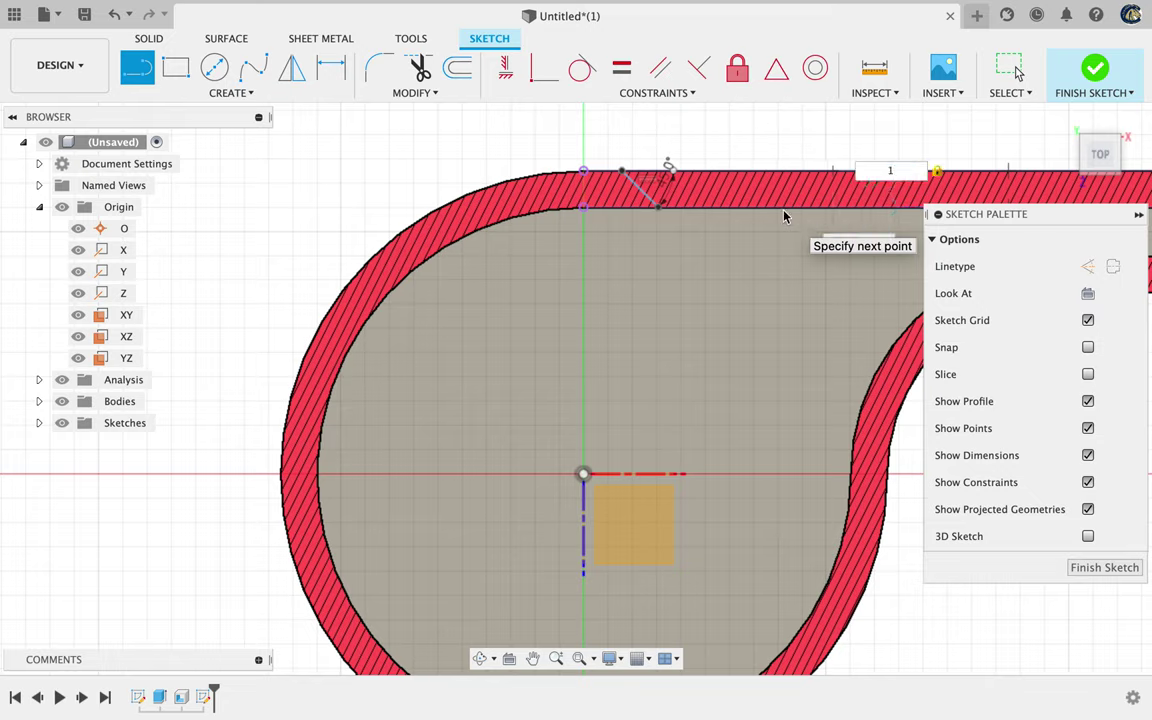
pyautogui.write('35')
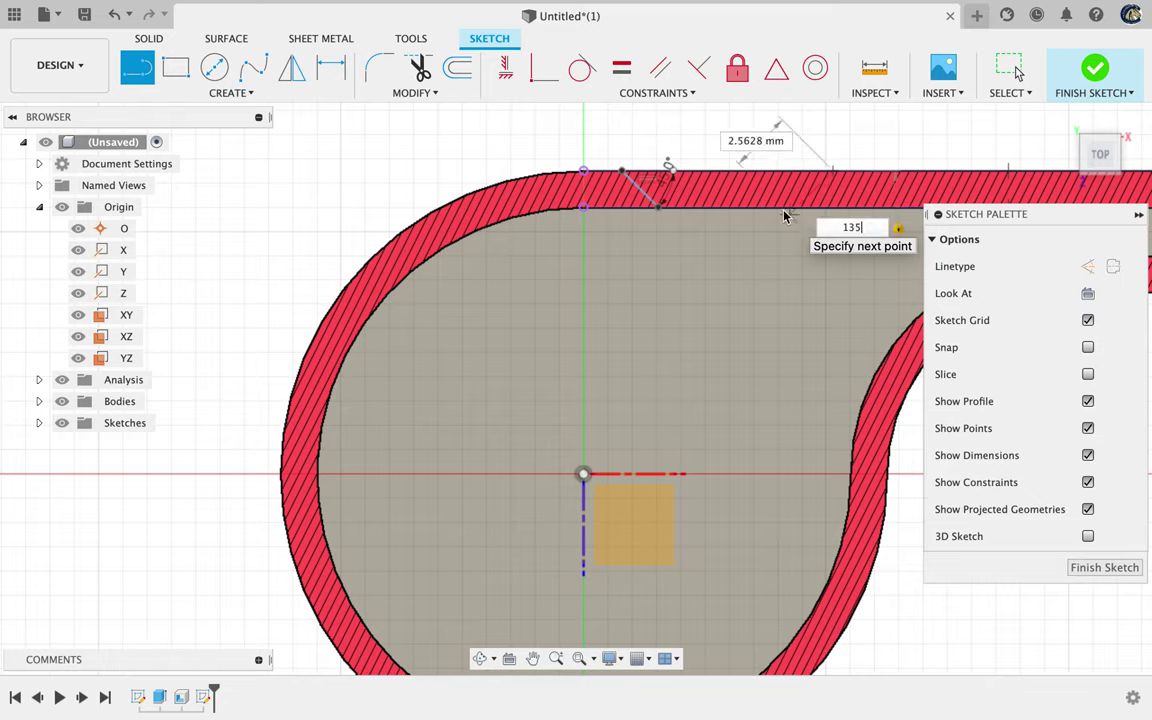
pyautogui.press('Return')
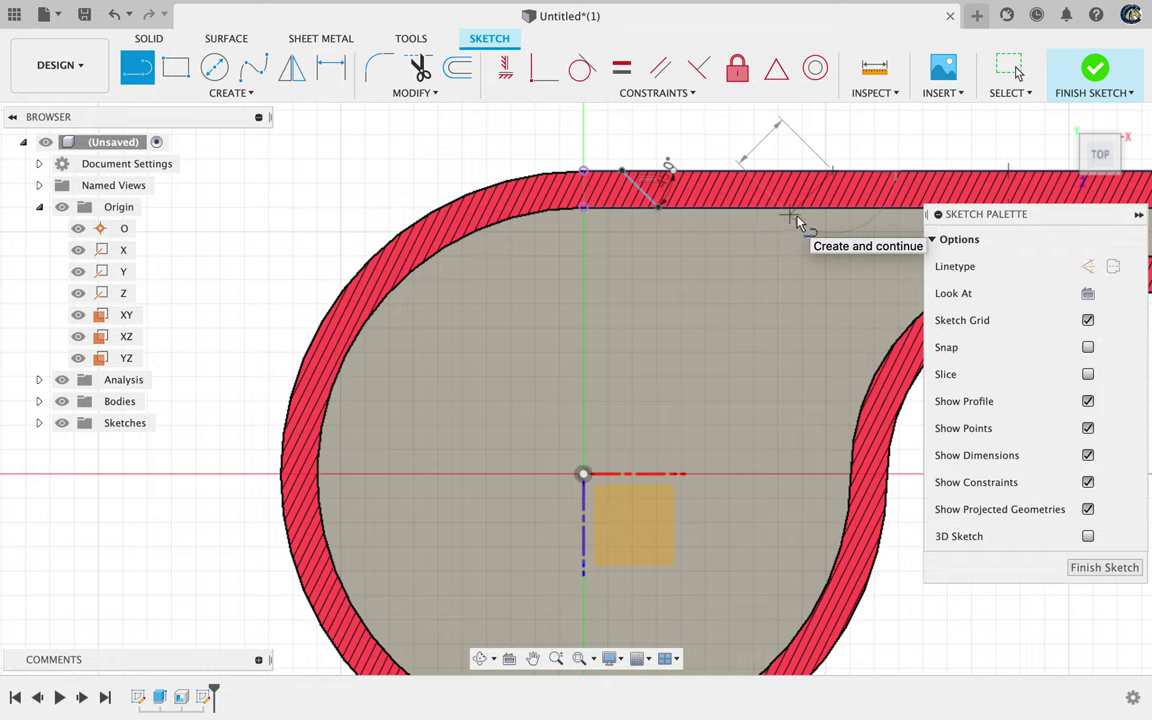
pyautogui.press('Escape')
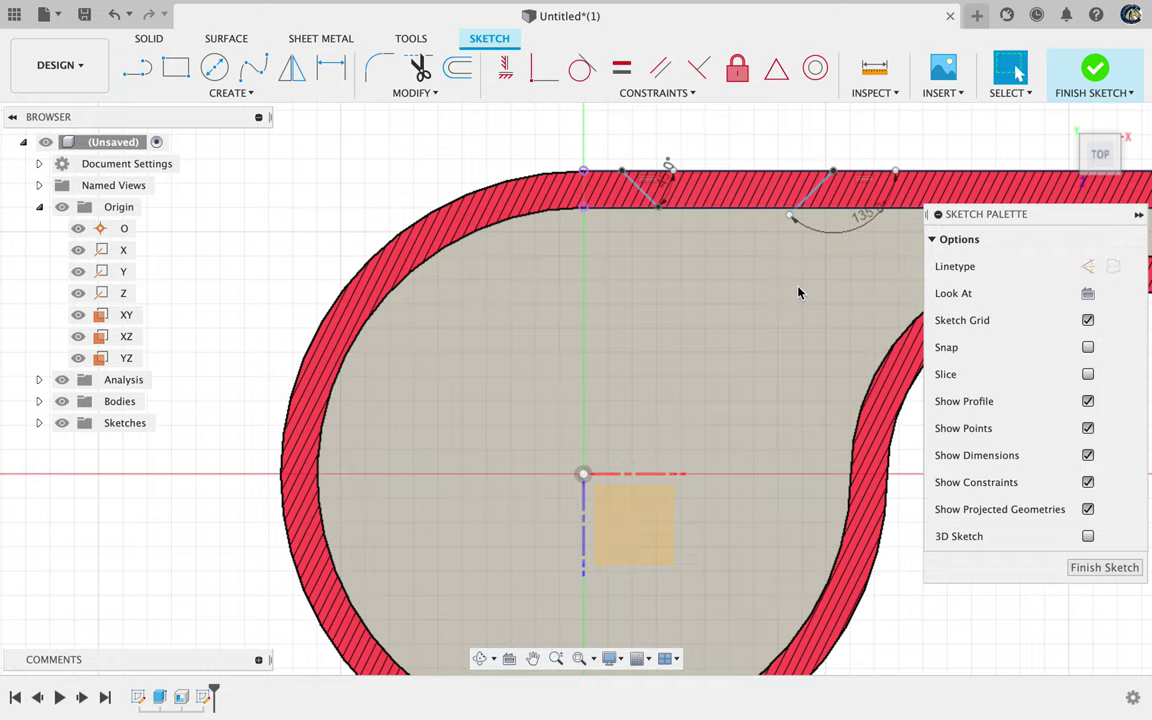
# Adjust the second line's lower endpoint along the top wall and select the sketch profile.
pyautogui.click(790, 219)
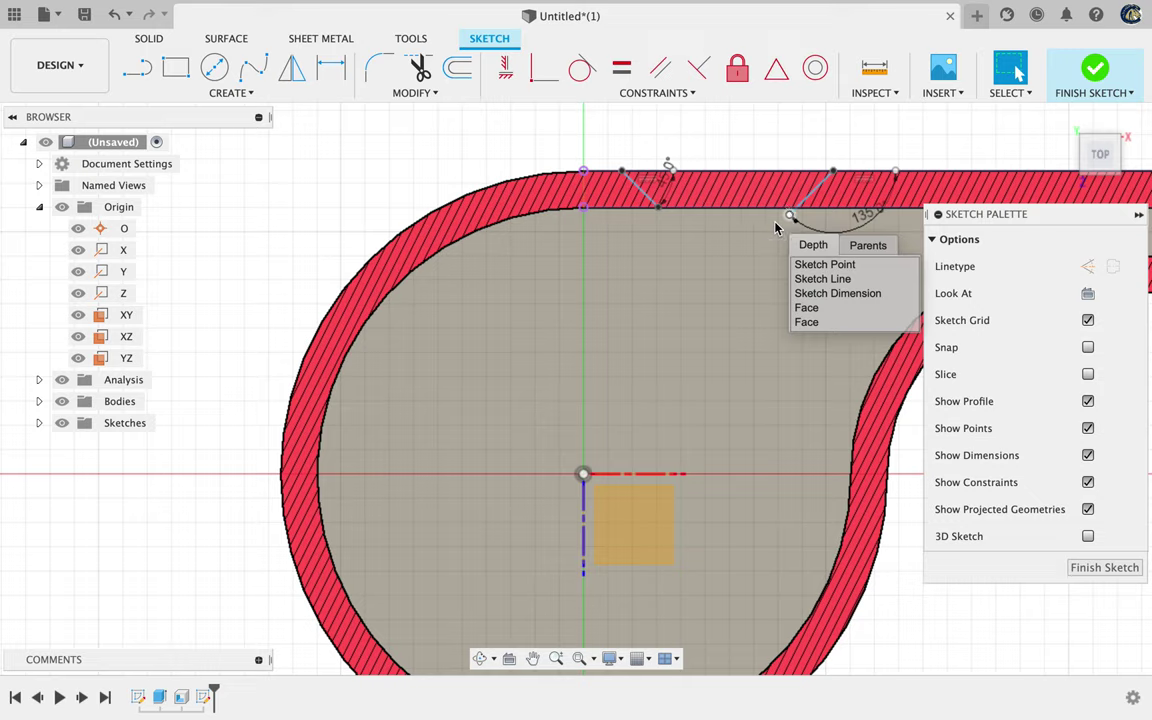
pyautogui.click(766, 257)
pyautogui.click(748, 147)
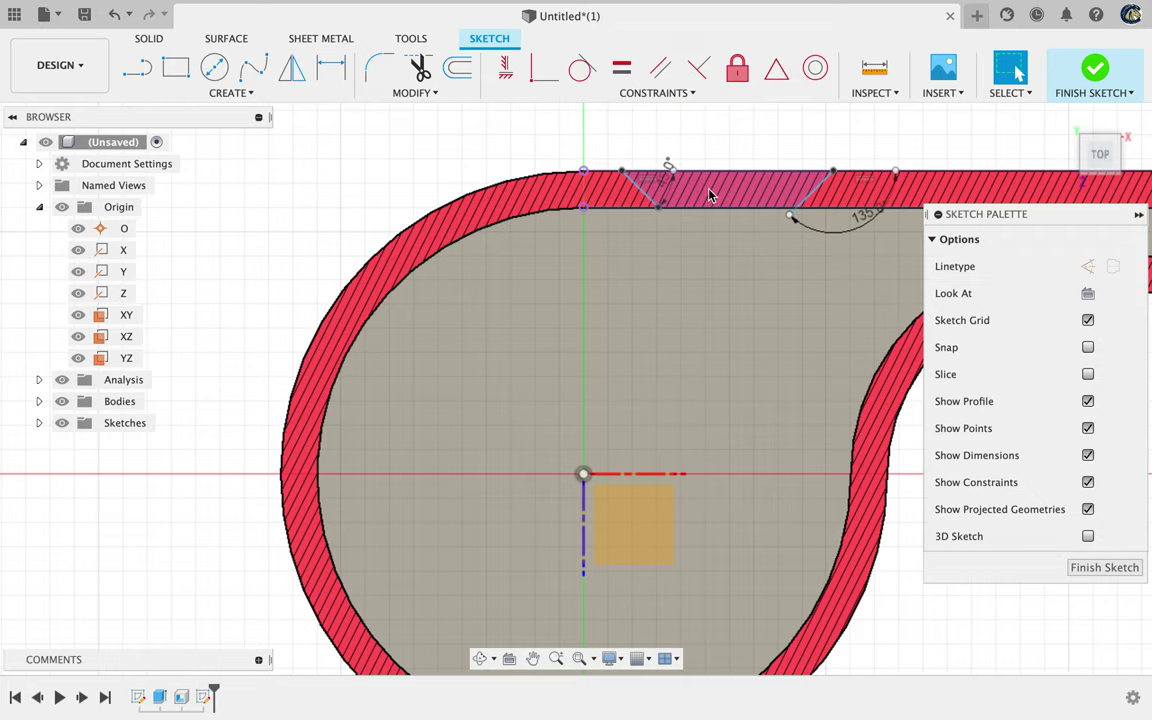
pyautogui.moveTo(789, 218)
pyautogui.mouseDown()
pyautogui.moveTo(694, 280)
pyautogui.moveTo(811, 216)
pyautogui.mouseUp()
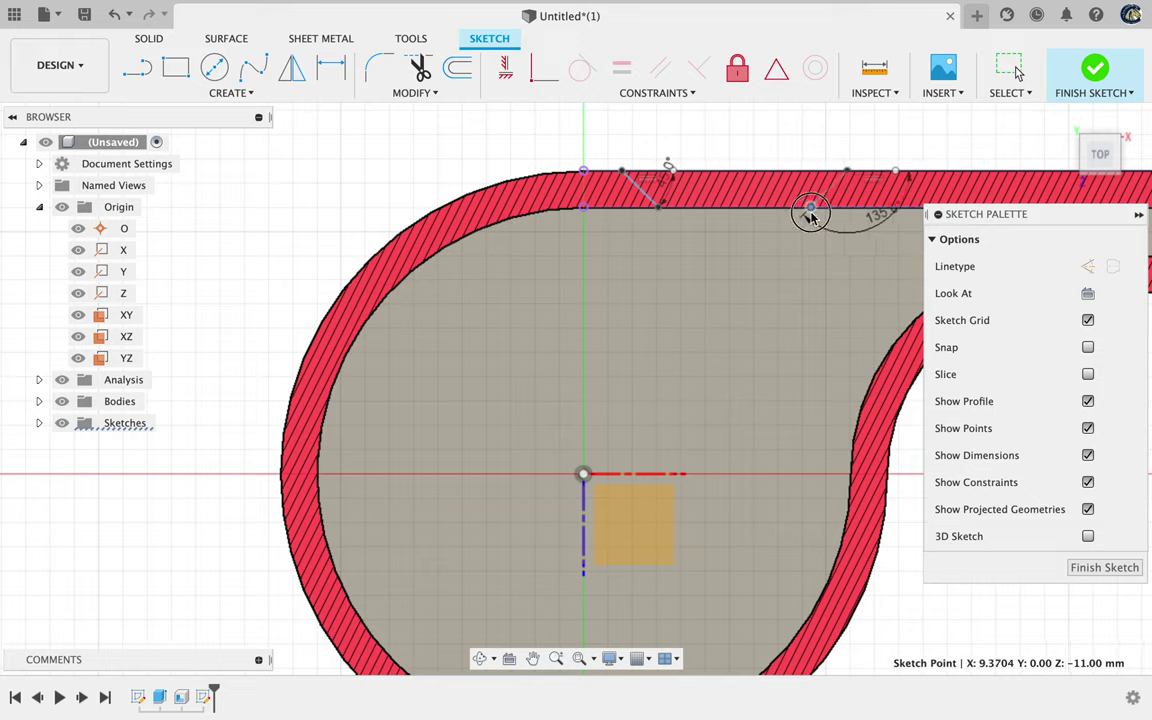
pyautogui.moveTo(811, 216)
pyautogui.mouseDown()
pyautogui.moveTo(792, 224)
pyautogui.moveTo(814, 213)
pyautogui.moveTo(799, 212)
pyautogui.mouseUp()
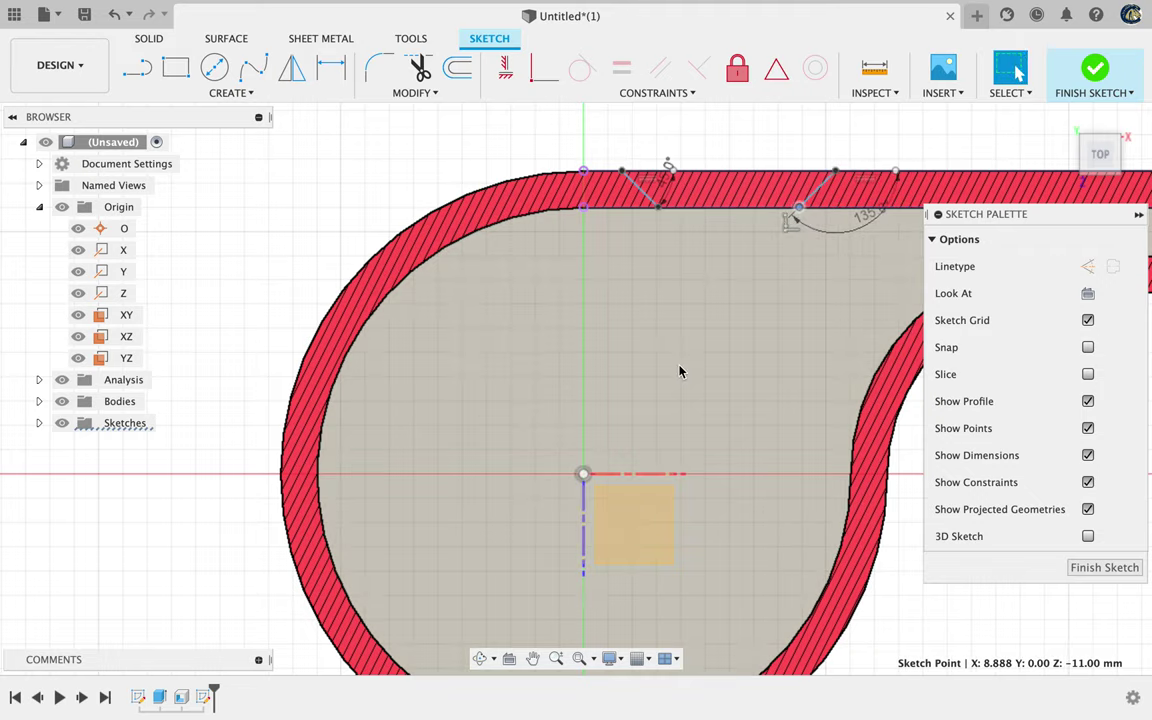
pyautogui.click(680, 372)
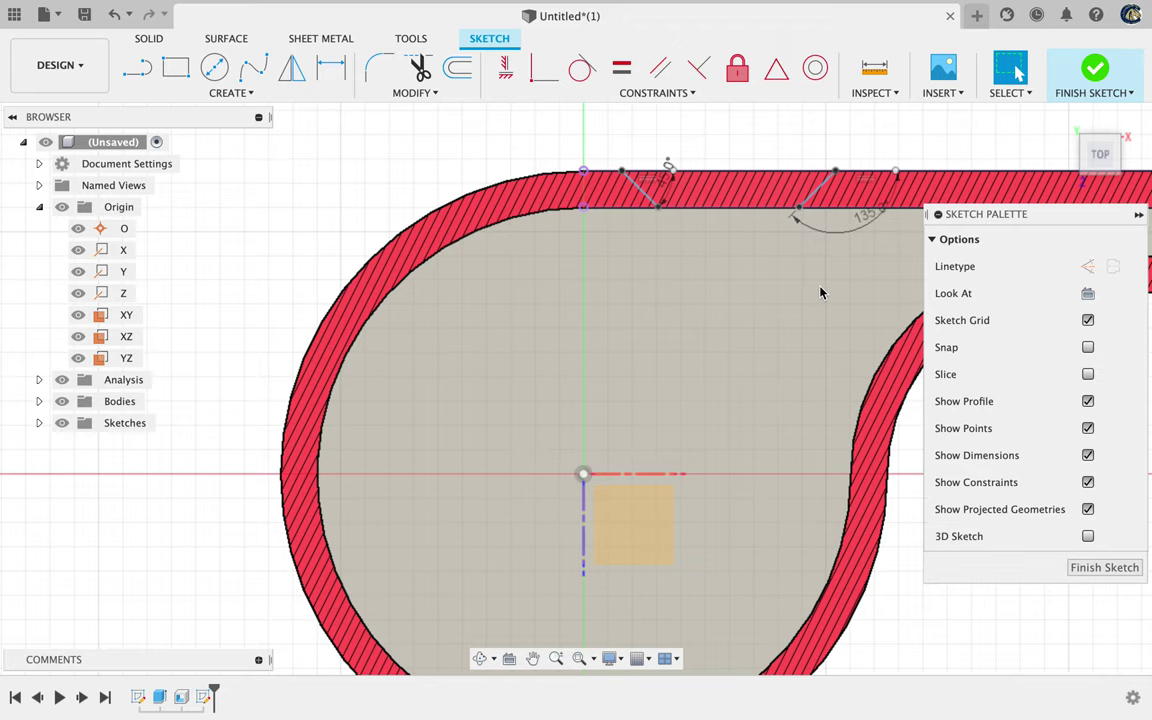
pyautogui.hotkey('ctrl', 'Right')
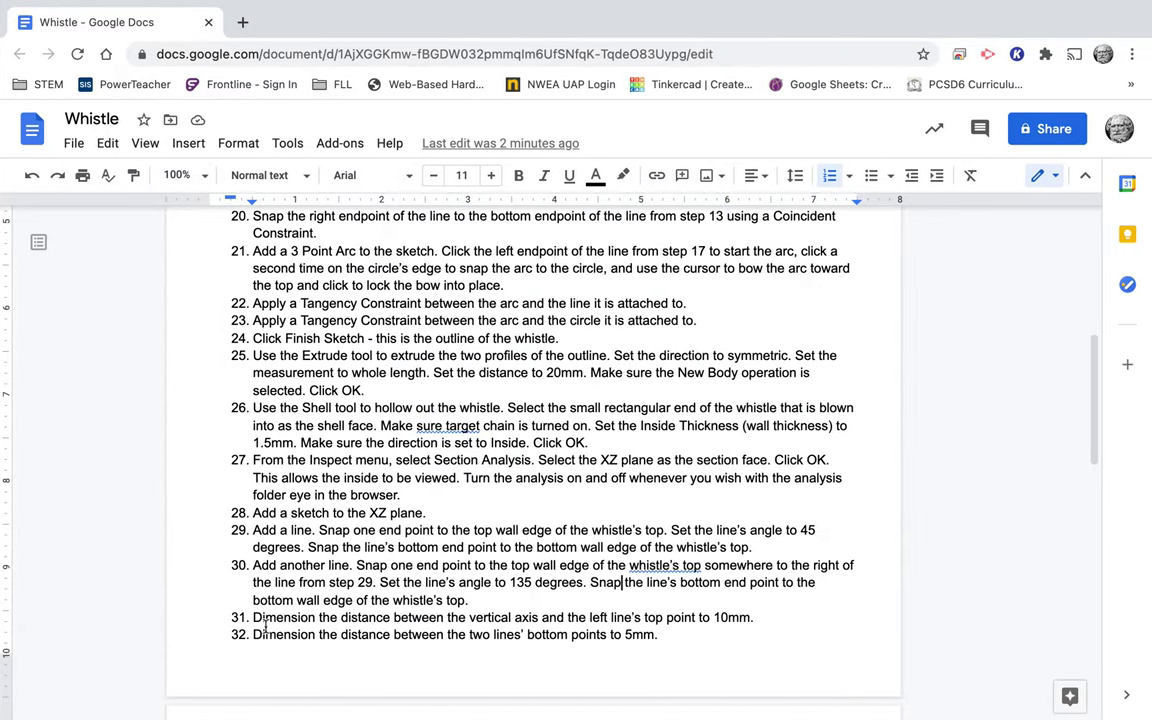
# Read step 31's 10 mm axis-to-left-line dimension, then return to Fusion 360.
pyautogui.tripleClick(263, 617)
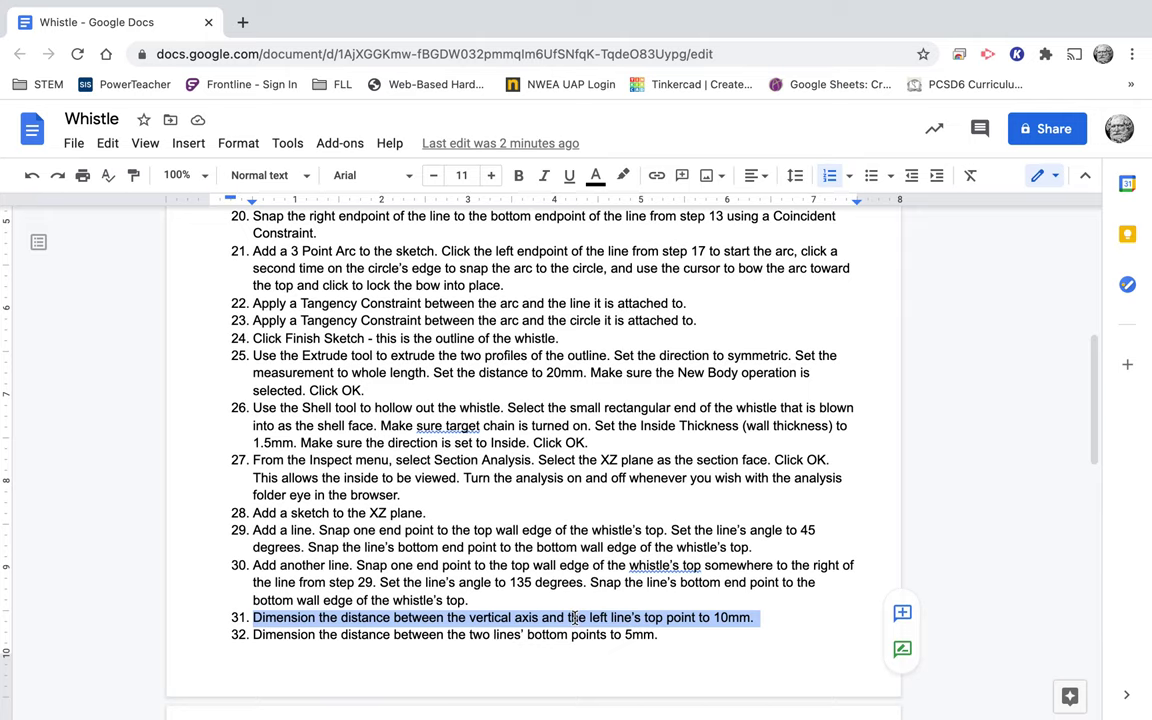
pyautogui.press('super+Tab')
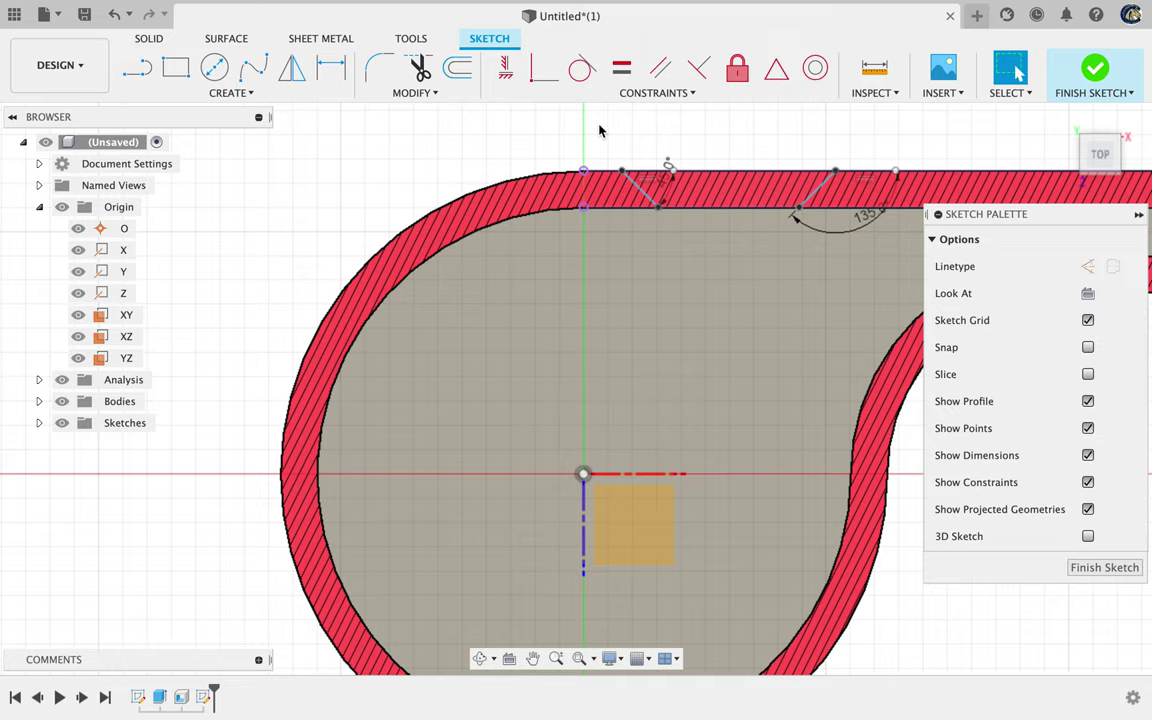
# Dimension the left line's top point 10 mm from the vertical axis.
pyautogui.press('d')
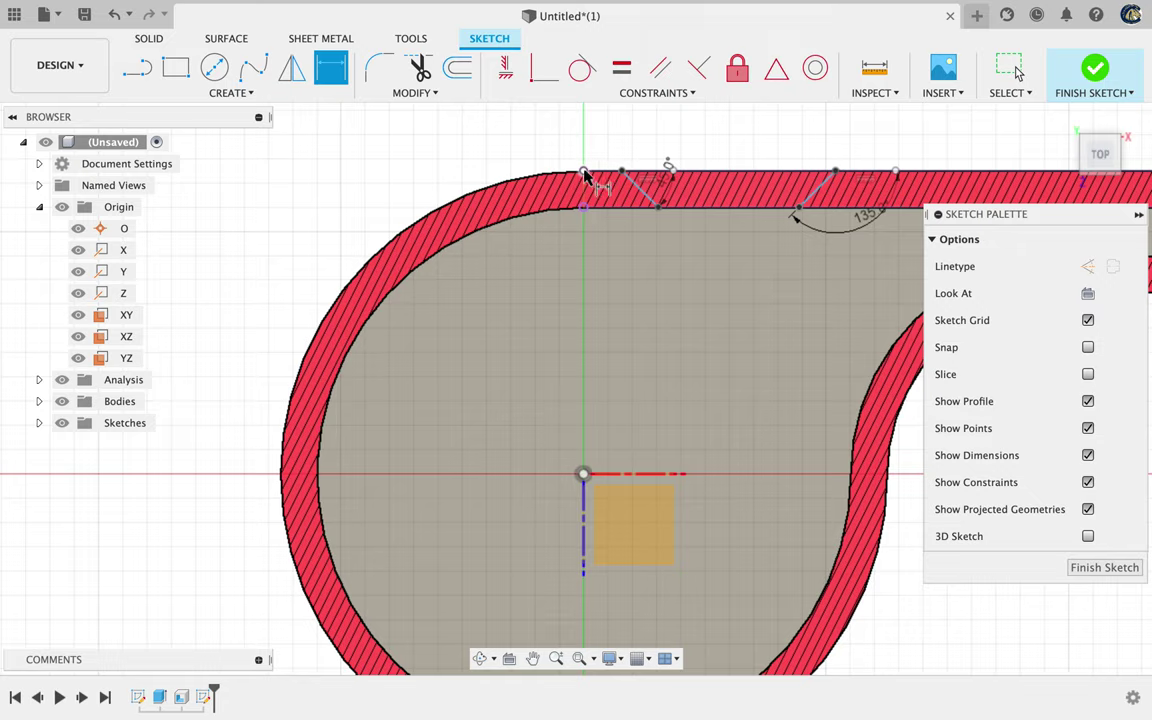
pyautogui.click(584, 173)
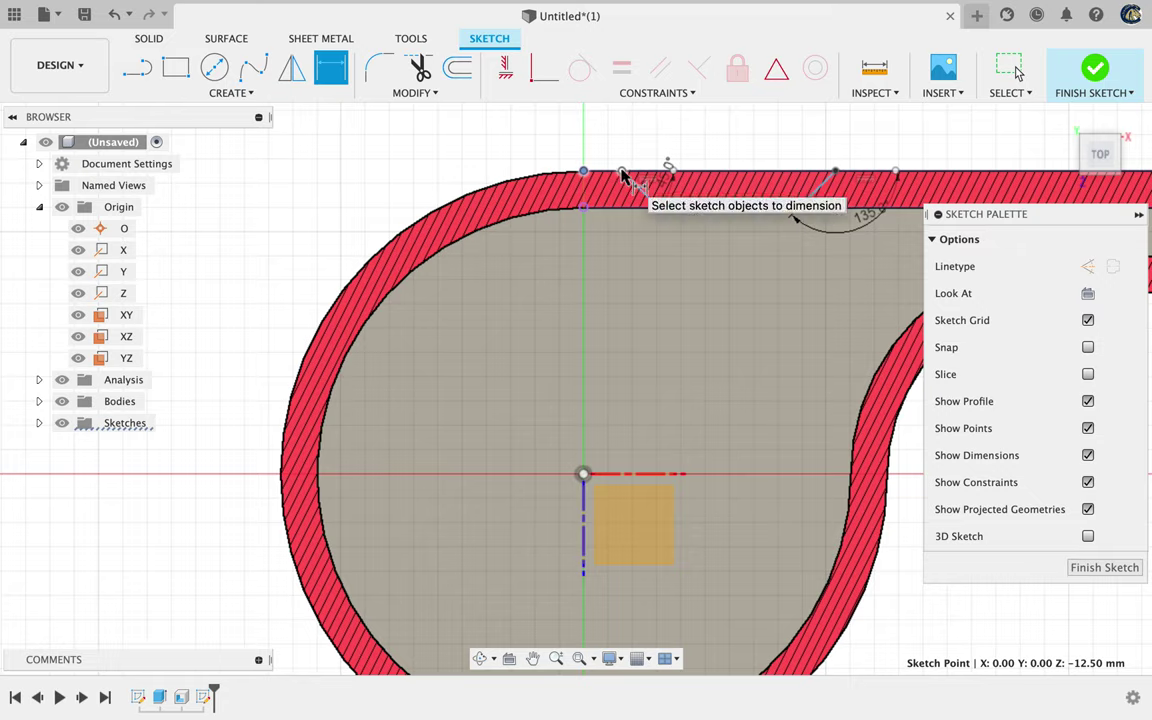
pyautogui.click(621, 174)
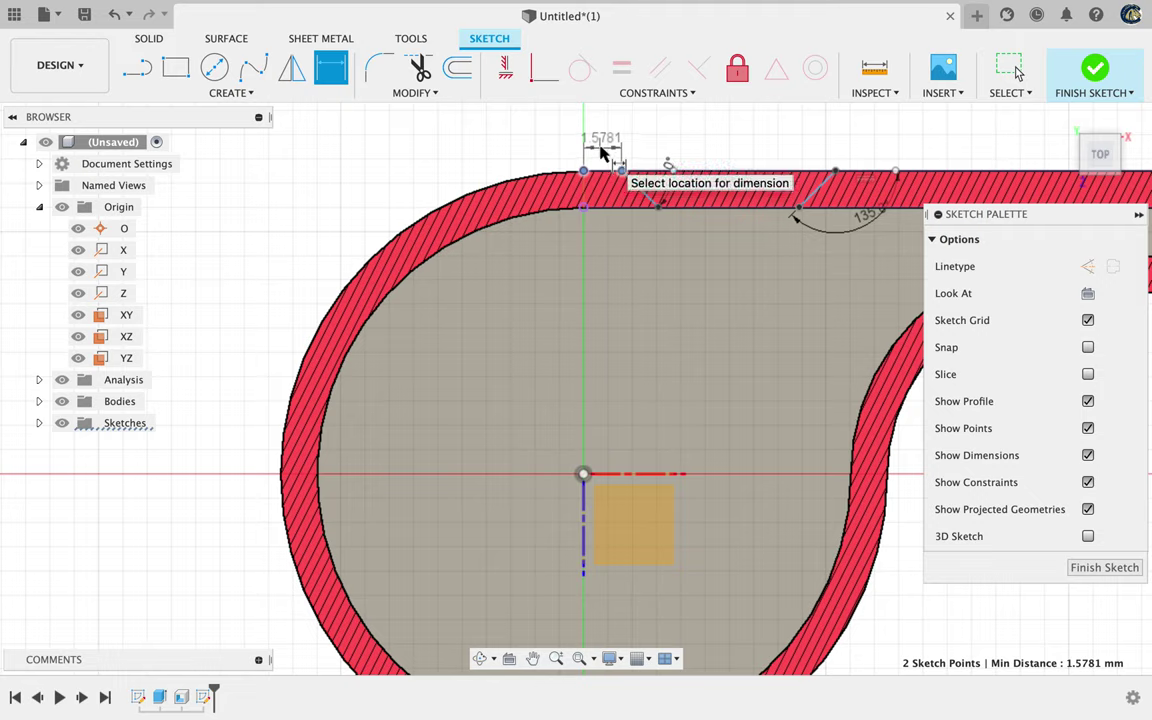
pyautogui.click(604, 149)
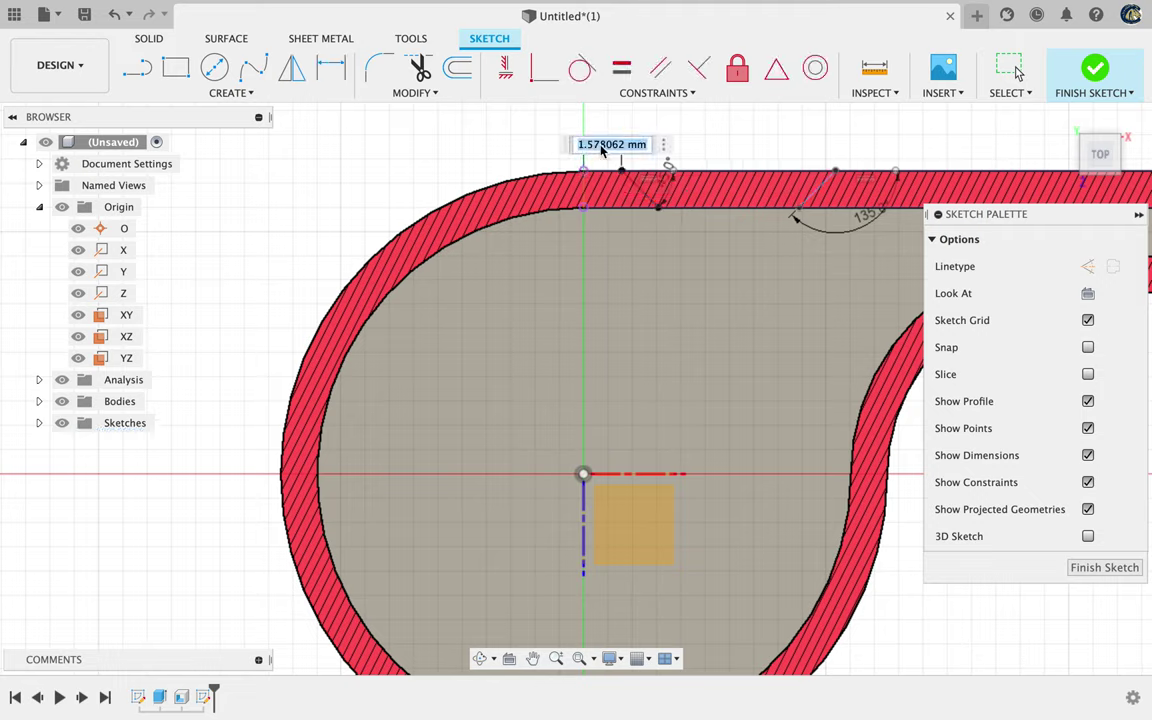
pyautogui.write('10')
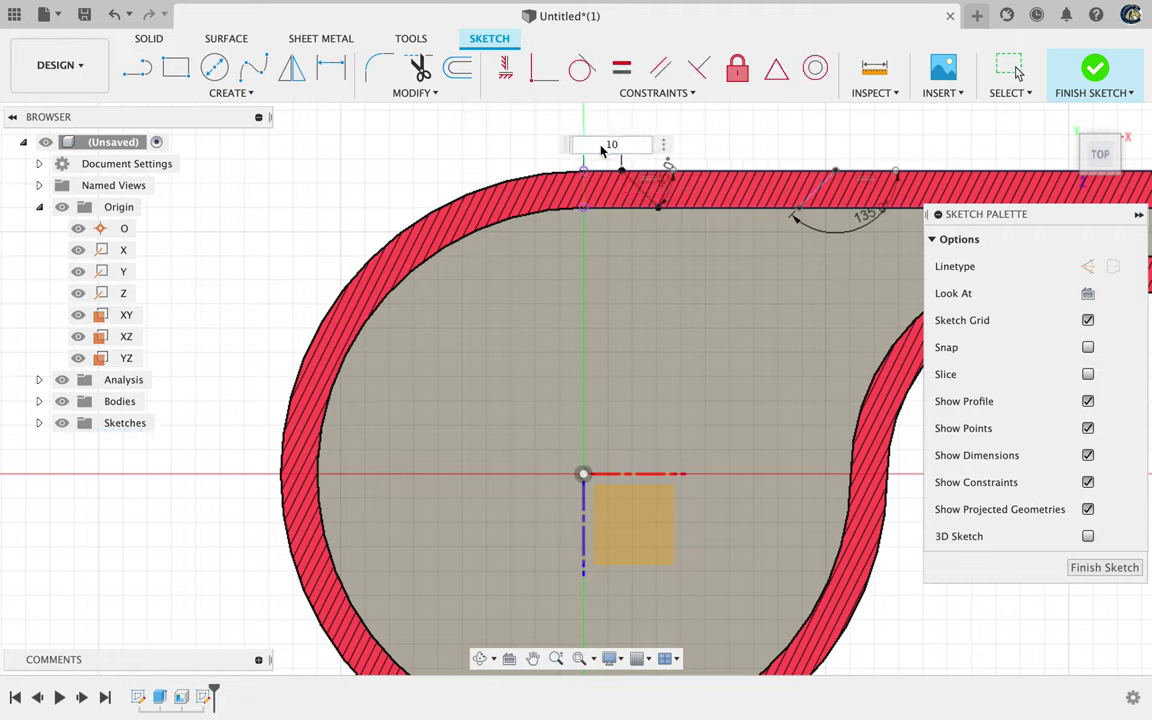
pyautogui.press('Return')
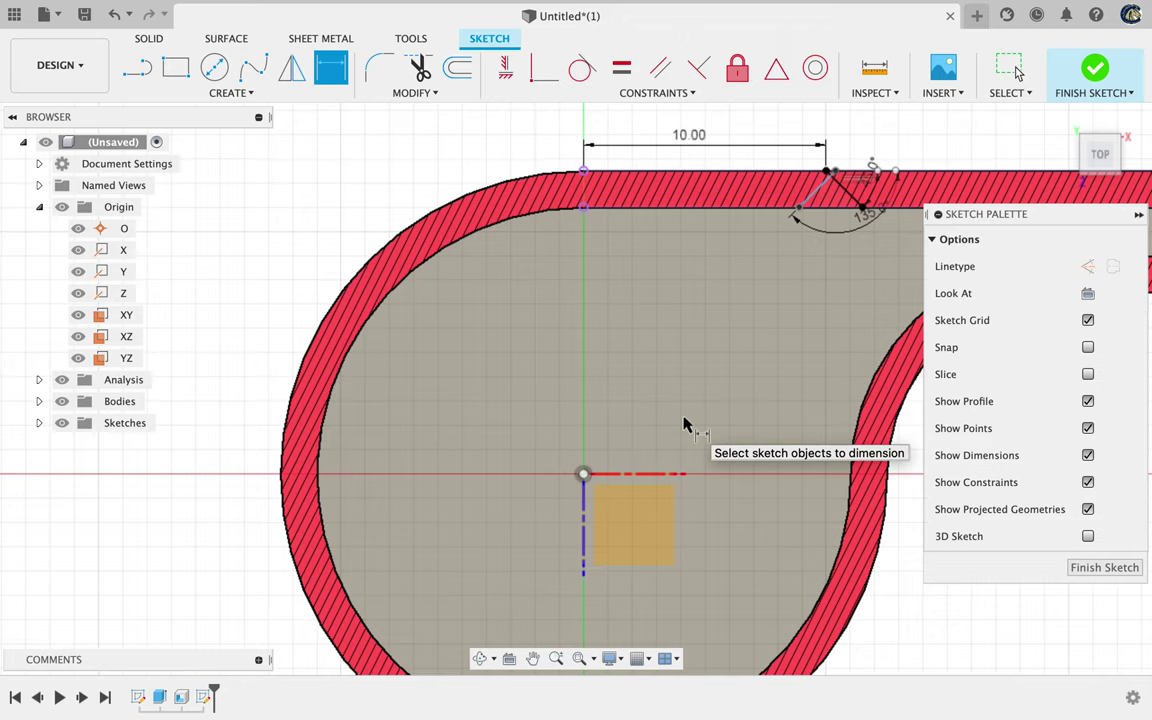
# Read step 32 in the Whistle instructions and come back to the sketch.
pyautogui.hotkey('ctrl', 'Right')
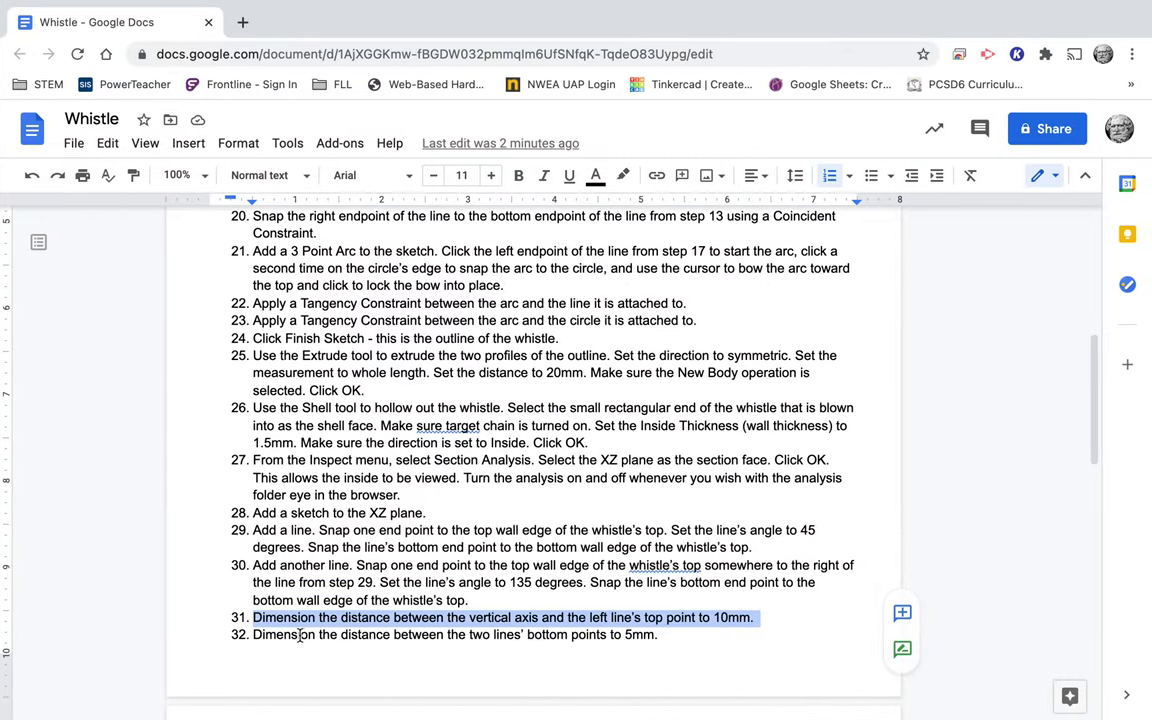
pyautogui.tripleClick(292, 634)
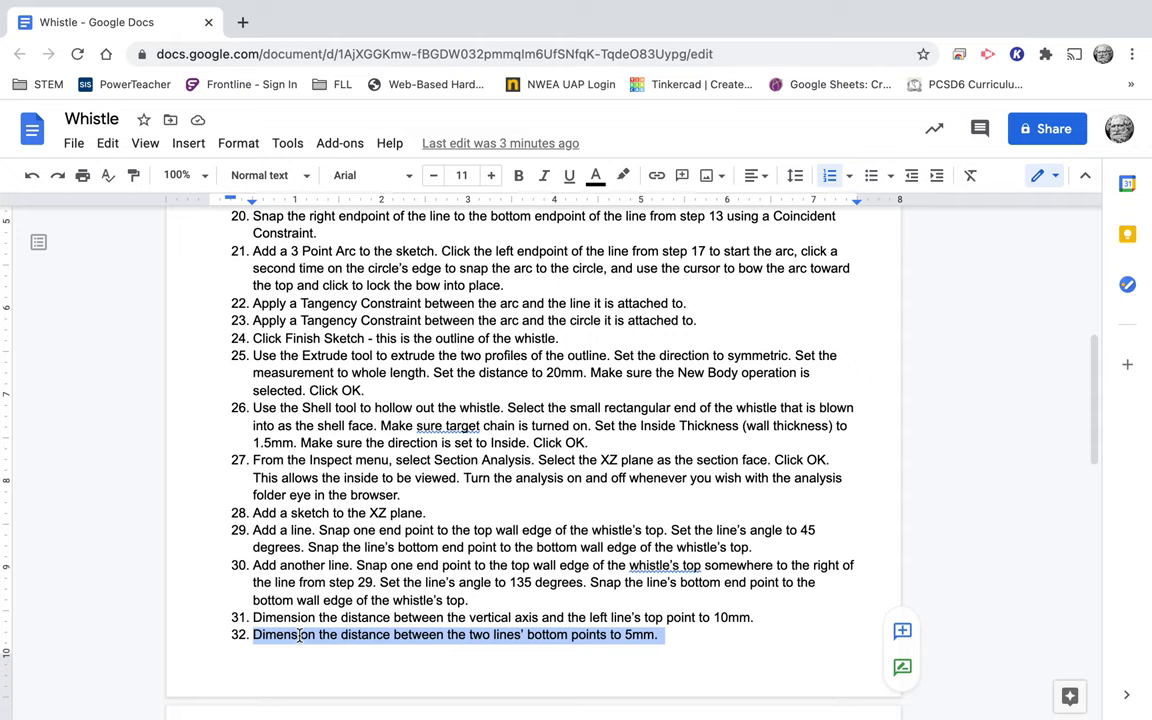
pyautogui.hotkey('ctrl', 'Left')
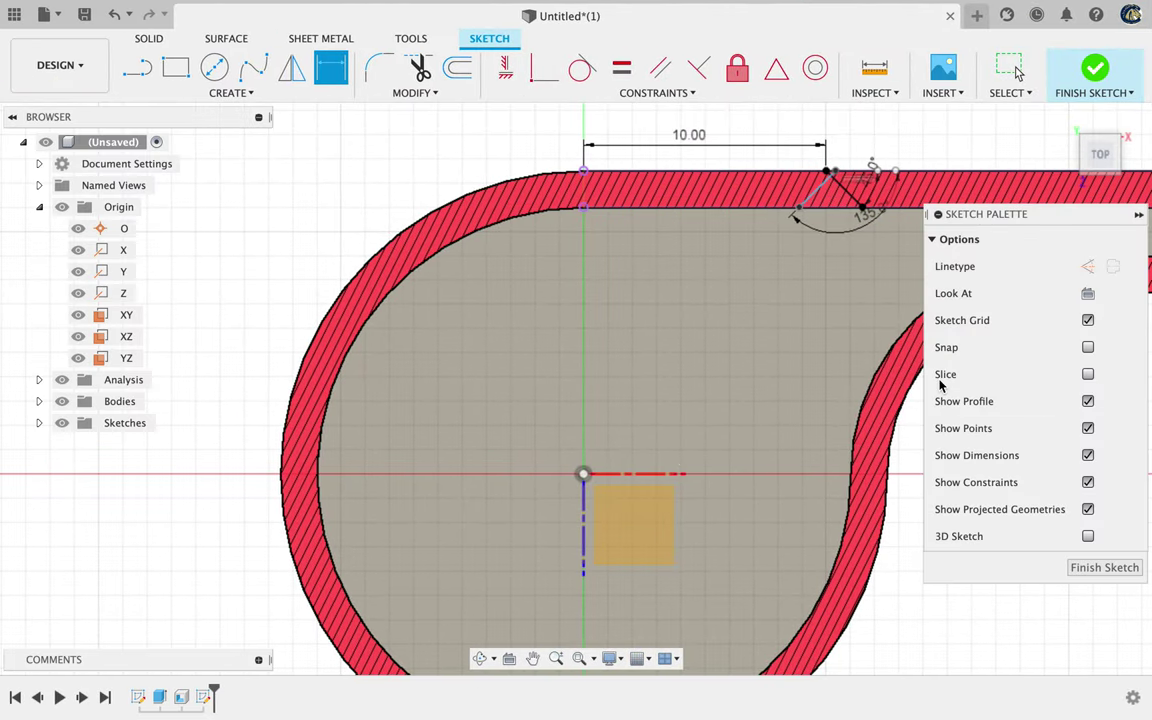
# Slide the right 135° line farther right along the whistle's top wall.
pyautogui.press('Escape')
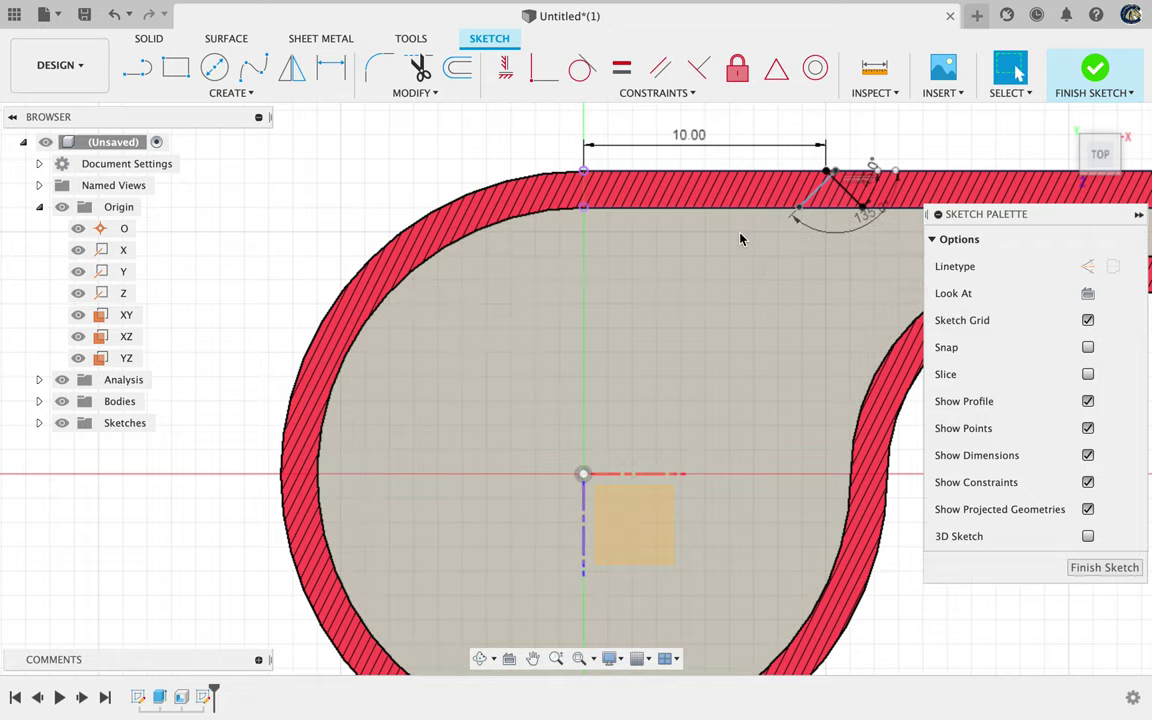
pyautogui.click(829, 193)
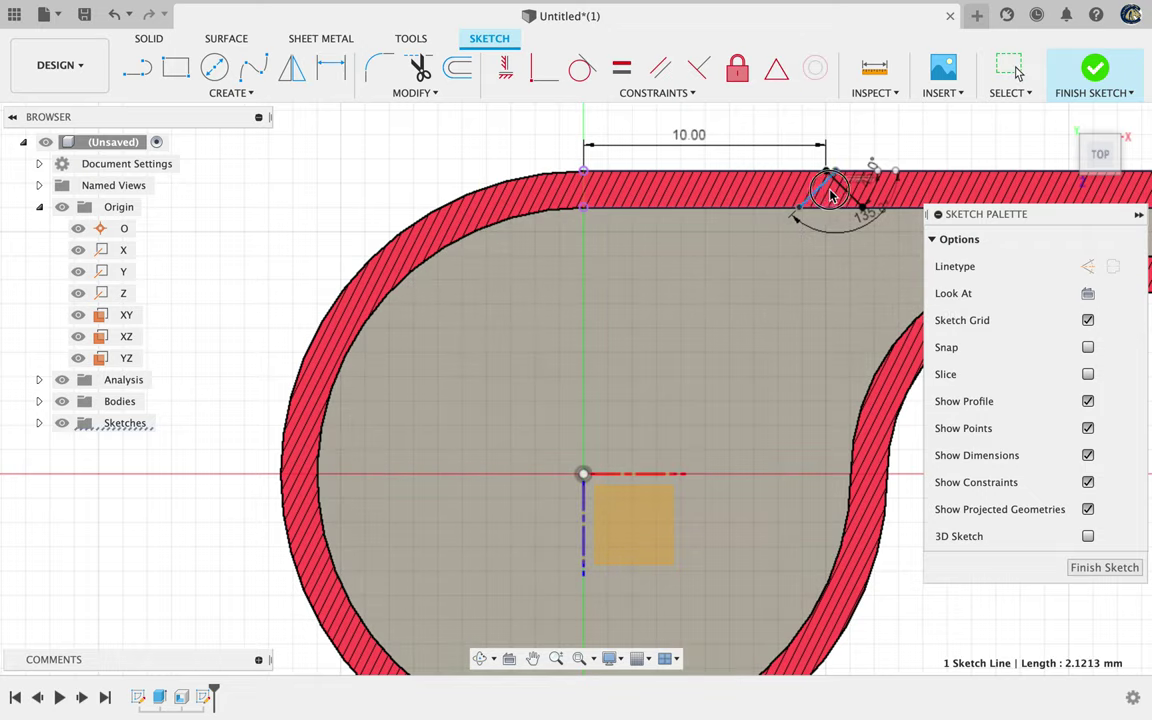
pyautogui.moveTo(829, 193); pyautogui.dragTo(918, 196)
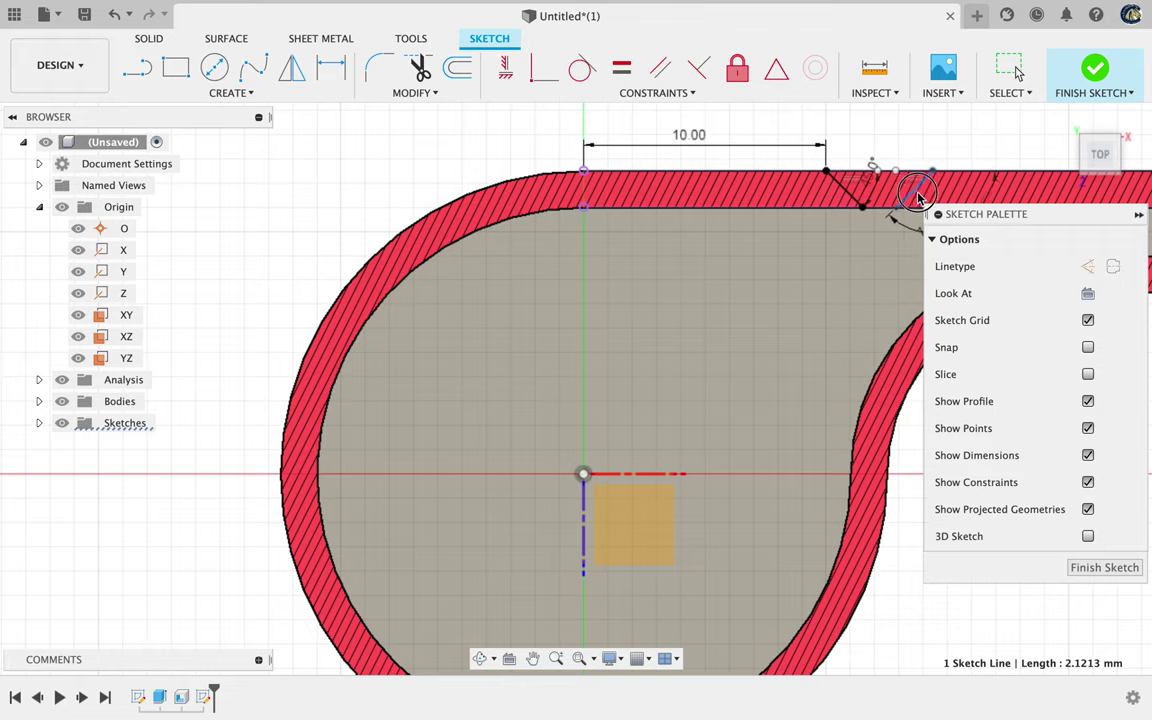
pyautogui.moveTo(1011, 216); pyautogui.dragTo(1012, 307)
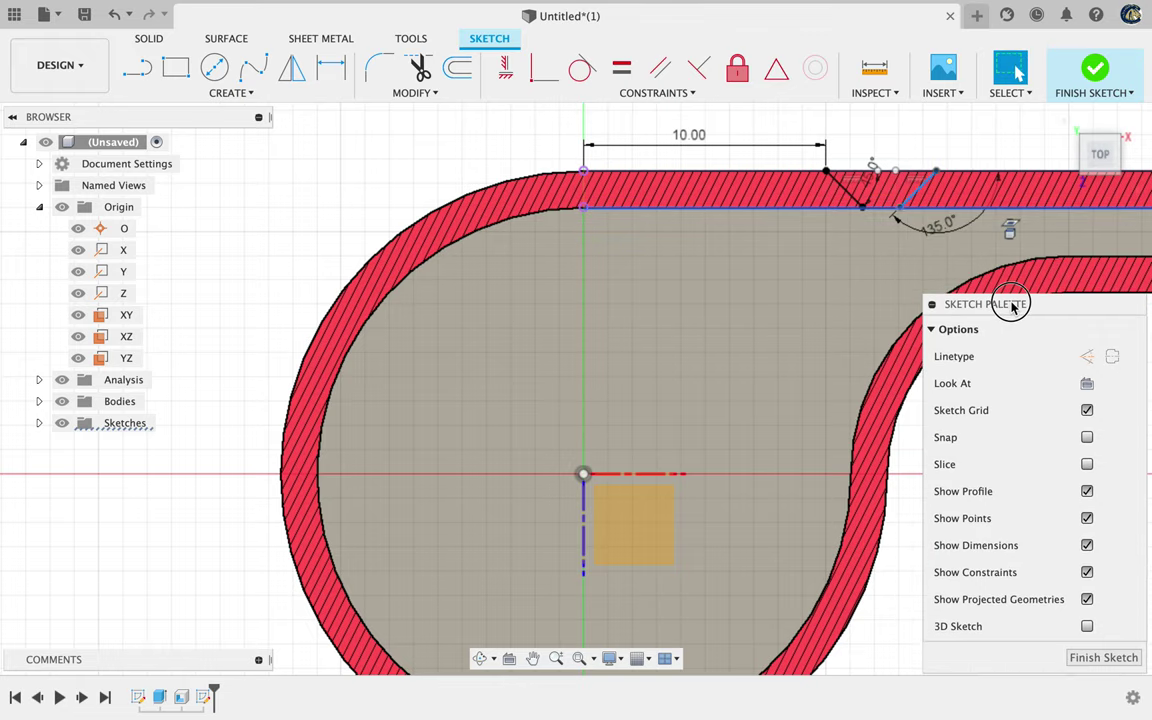
pyautogui.click(918, 200)
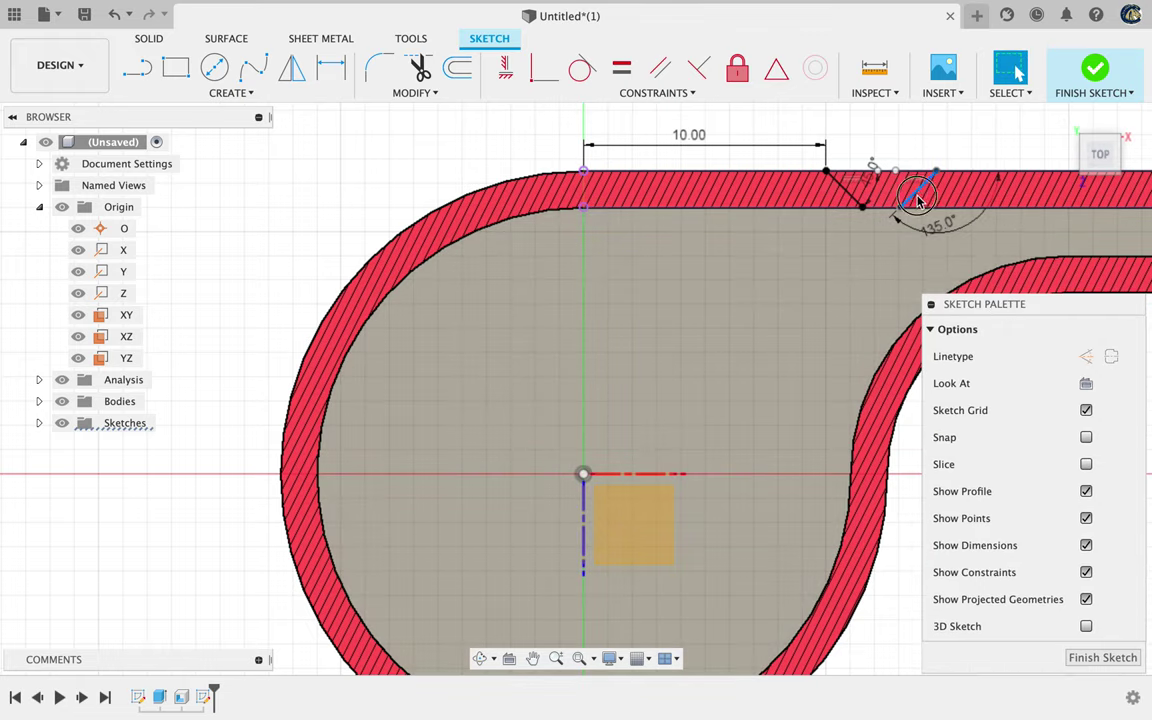
pyautogui.moveTo(918, 200)
pyautogui.mouseDown()
pyautogui.moveTo(882, 190)
pyautogui.moveTo(960, 210)
pyautogui.mouseUp()
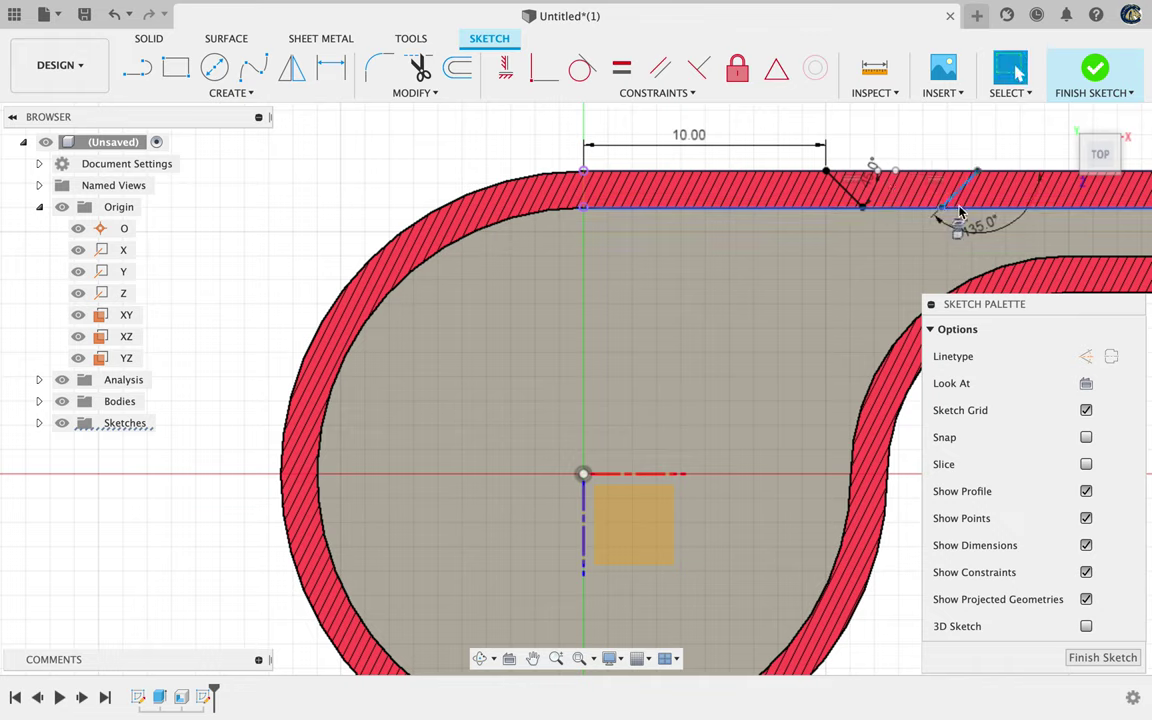
pyautogui.press('d')
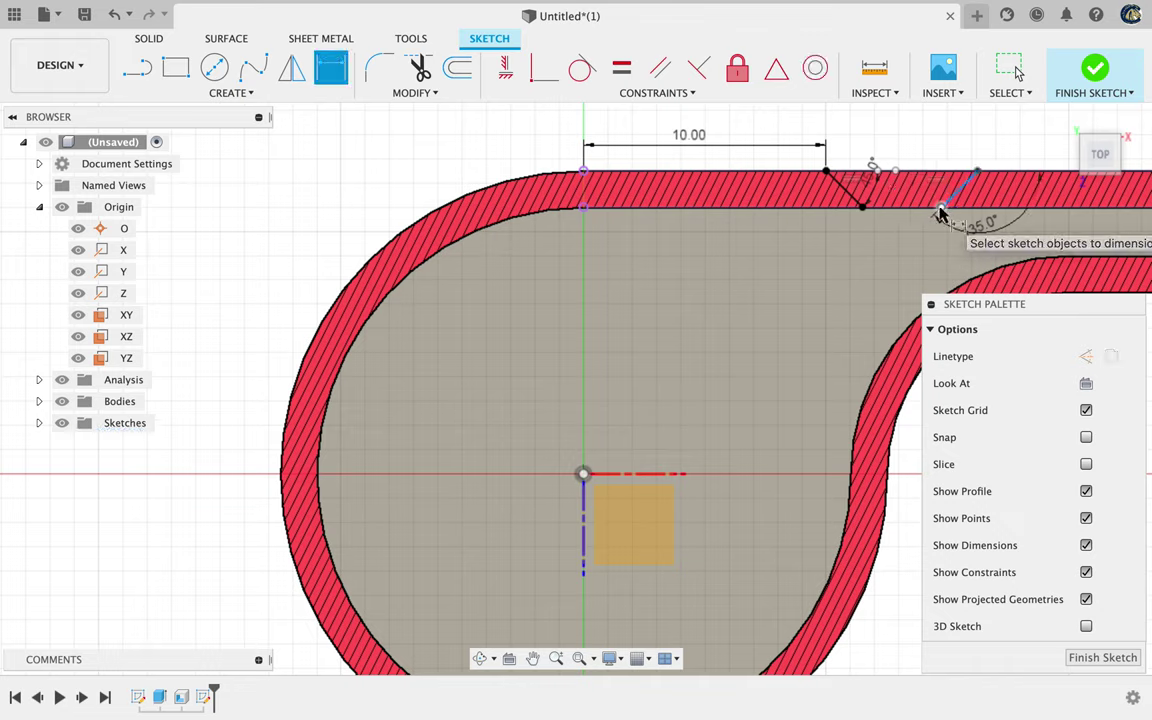
# Dimension the two lines' bottom points 5 mm apart, then switch to the instructions.
pyautogui.click(866, 209)
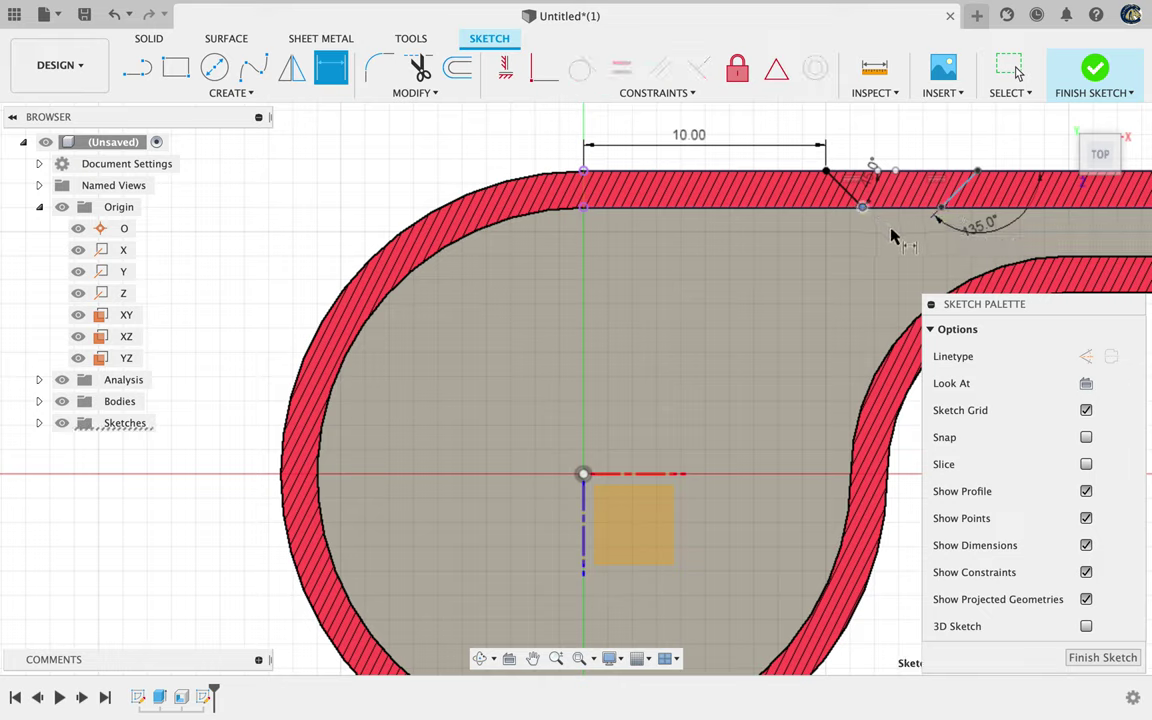
pyautogui.click(941, 208)
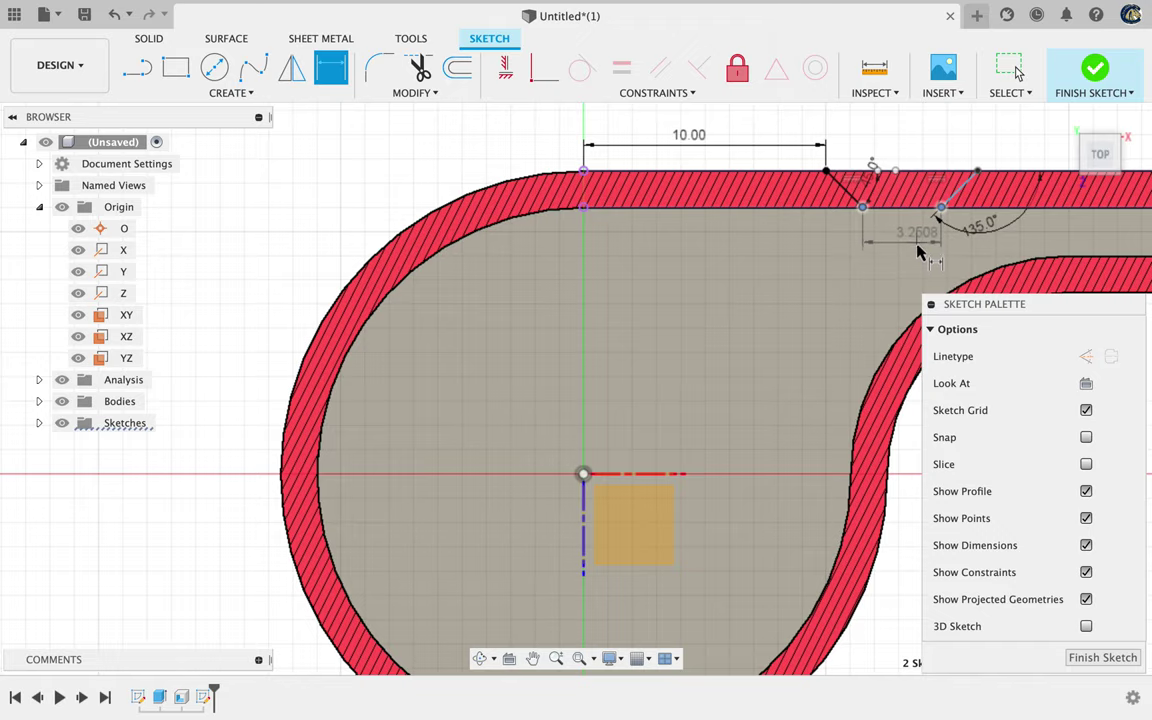
pyautogui.click(918, 252)
pyautogui.hotkey('ctrl', 'Right')
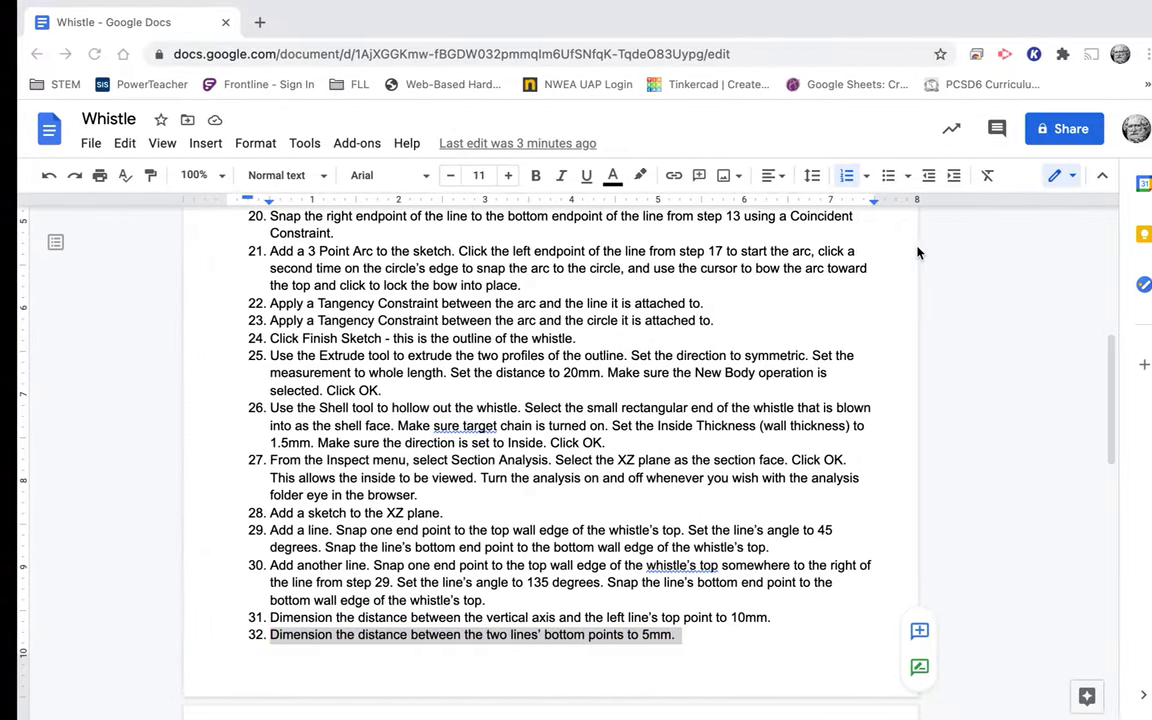
pyautogui.hotkey('ctrl', 'Left')
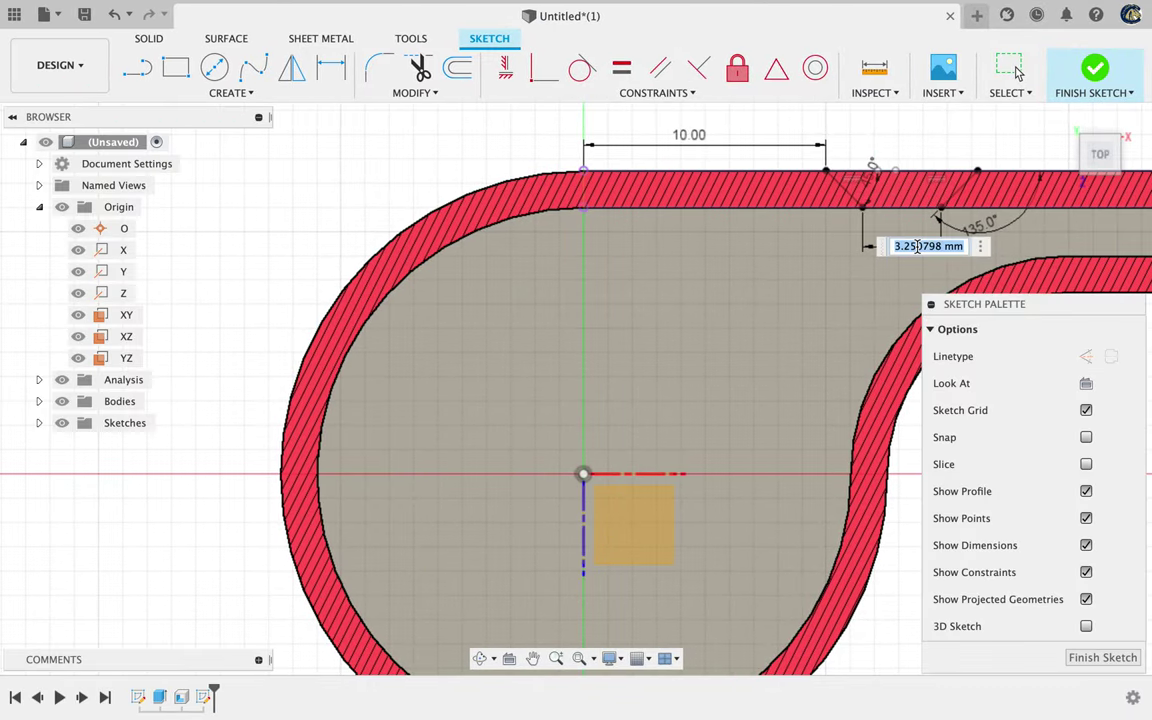
pyautogui.write('5')
pyautogui.press('Return')
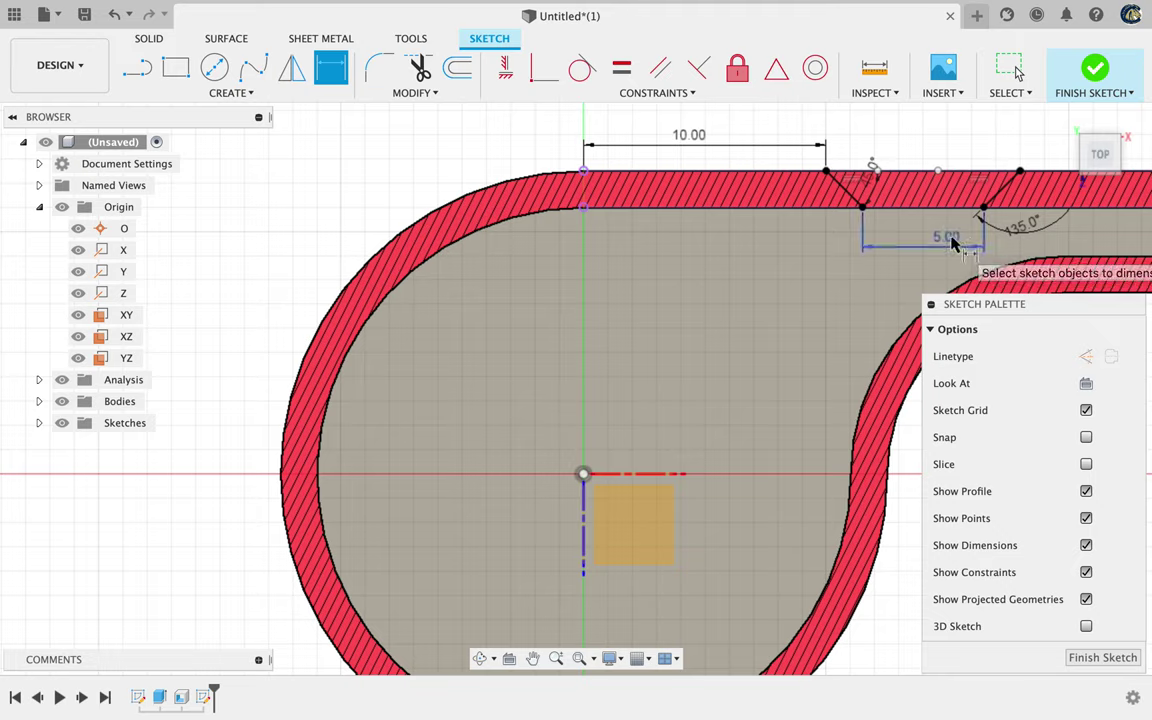
pyautogui.press('Escape')
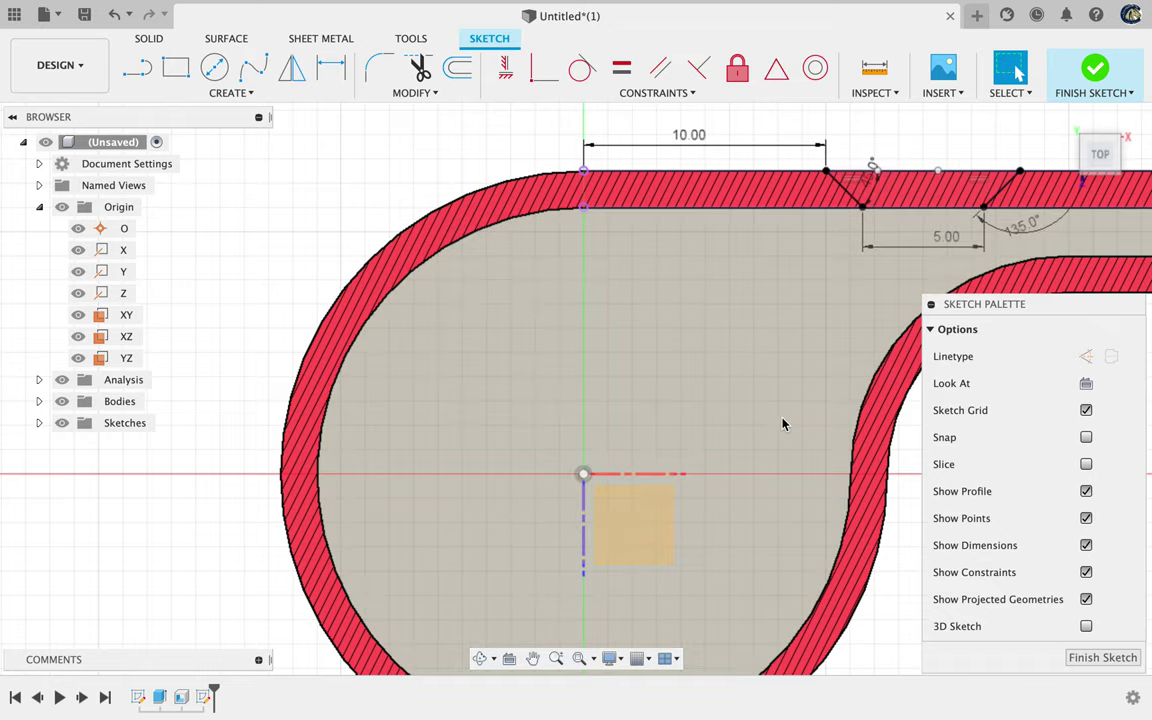
pyautogui.hotkey('ctrl', 'Right')
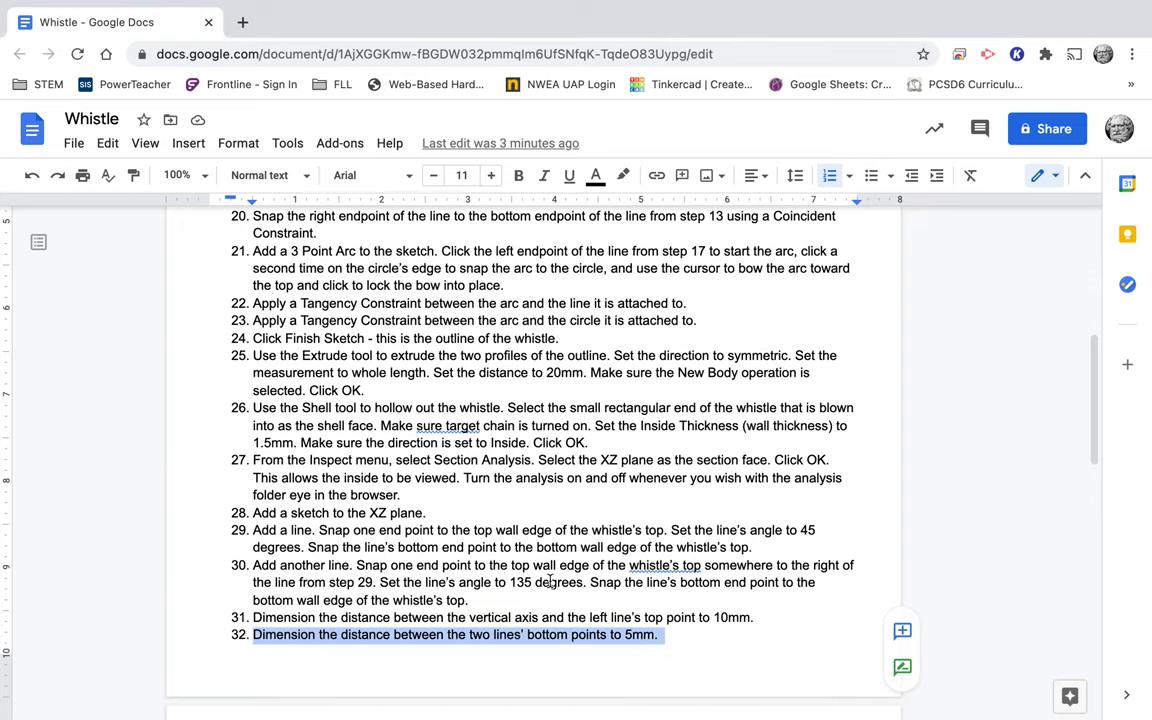
# Review instruction steps 33–46, glancing at the Fusion sketch in between.
pyautogui.click(567, 638)
pyautogui.scroll(-5, 566, 645)
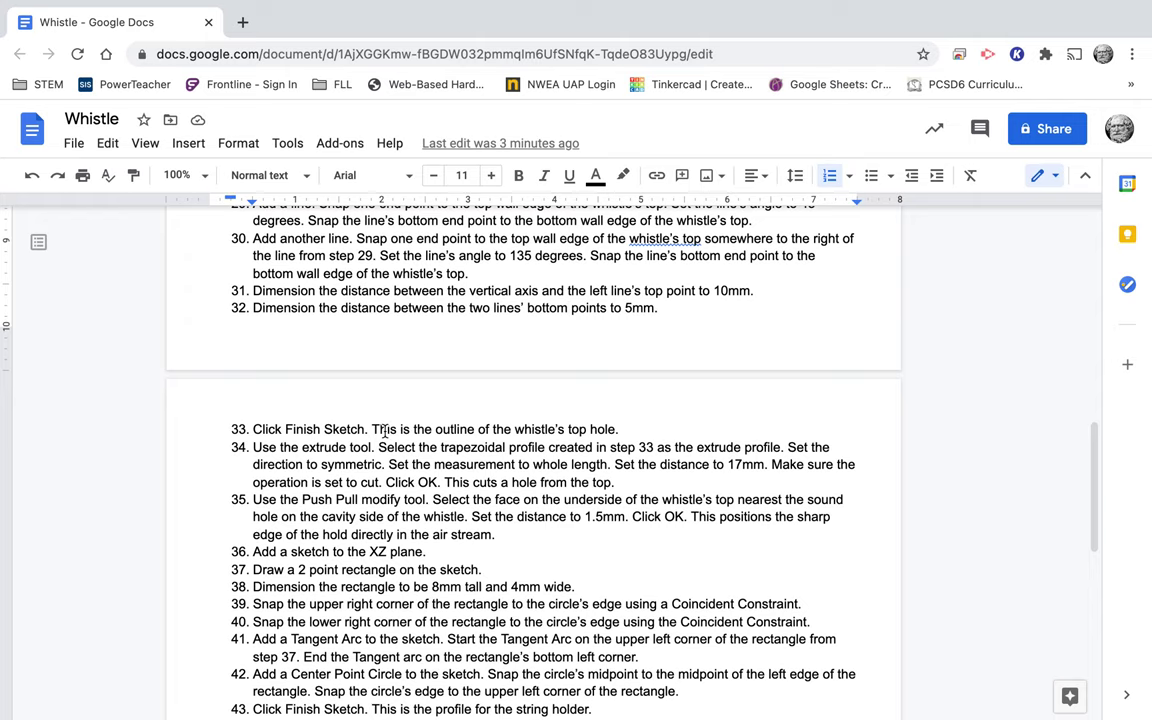
pyautogui.scroll(-2, 385, 430)
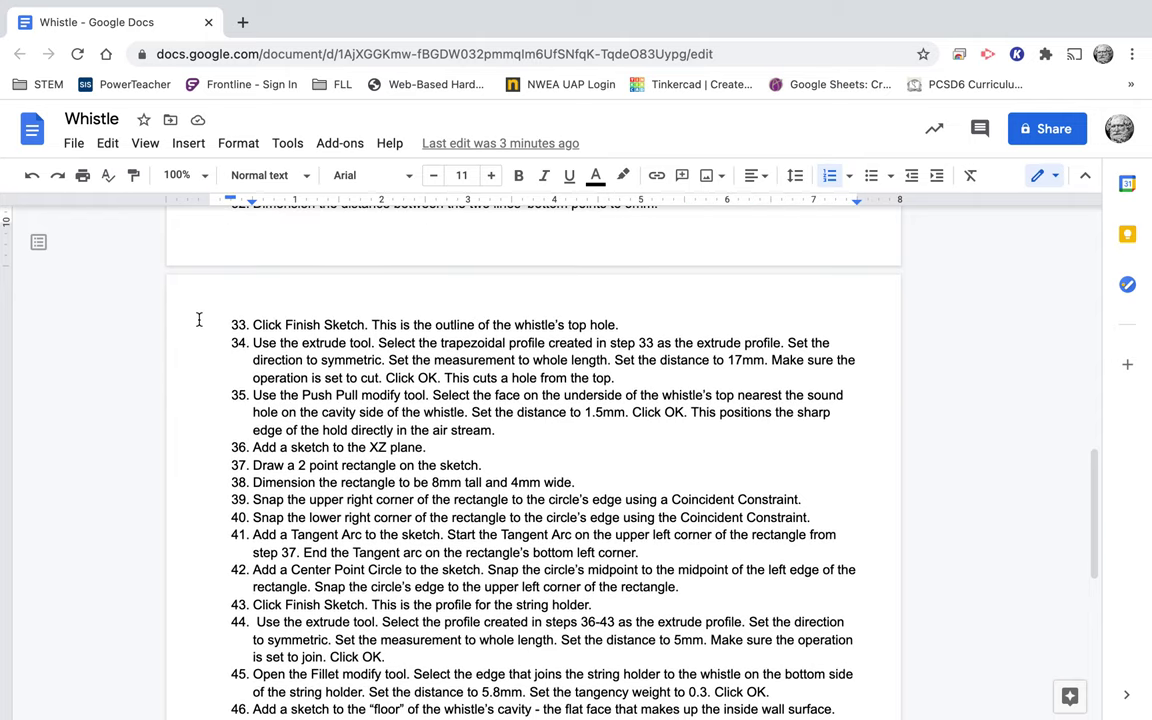
pyautogui.hotkey('ctrl', 'Left')
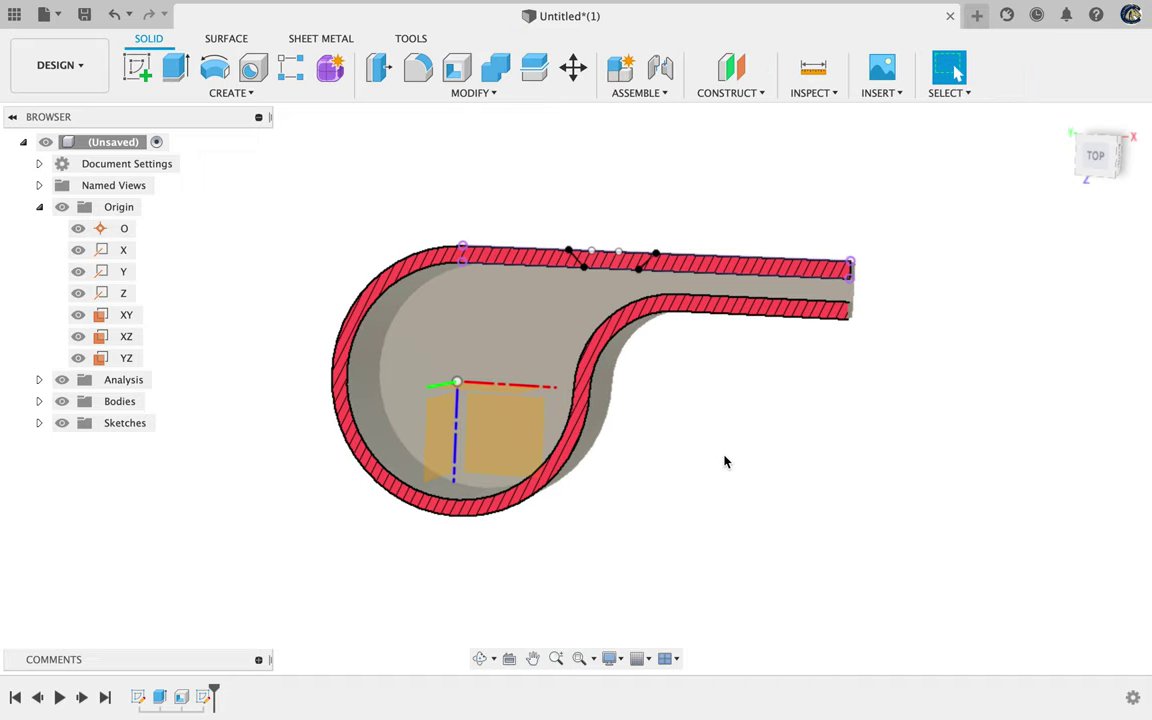
pyautogui.hotkey('ctrl', 'Right')
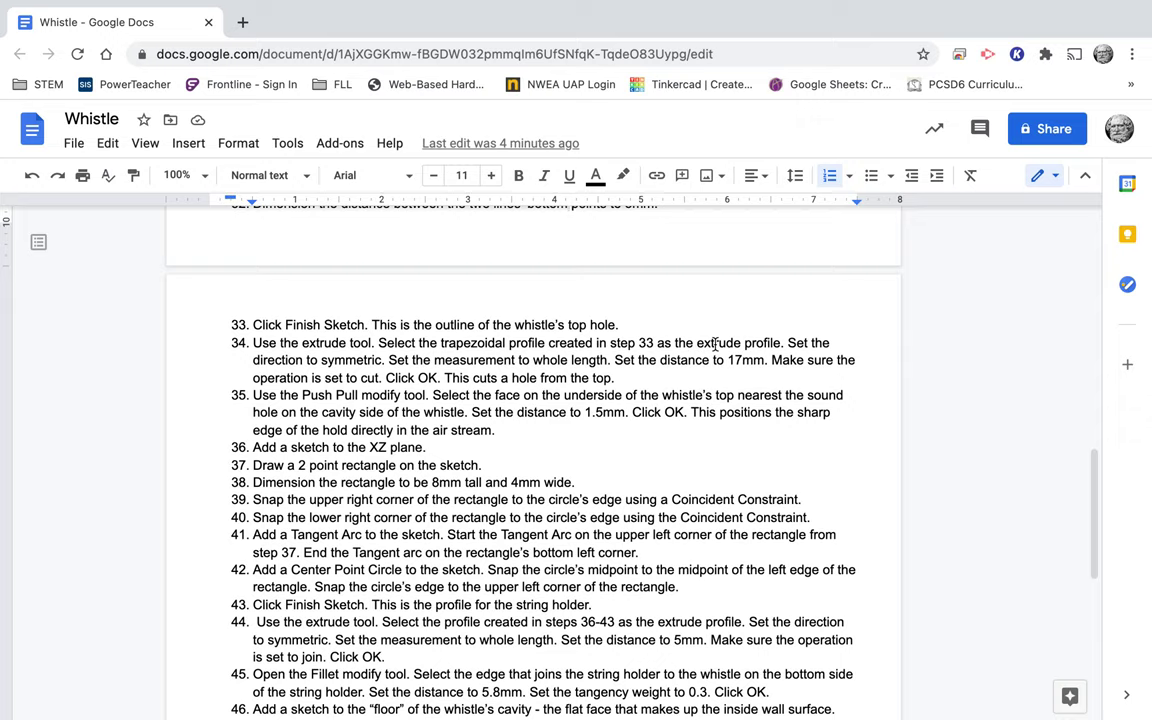
pyautogui.hotkey('ctrl', 'Left')
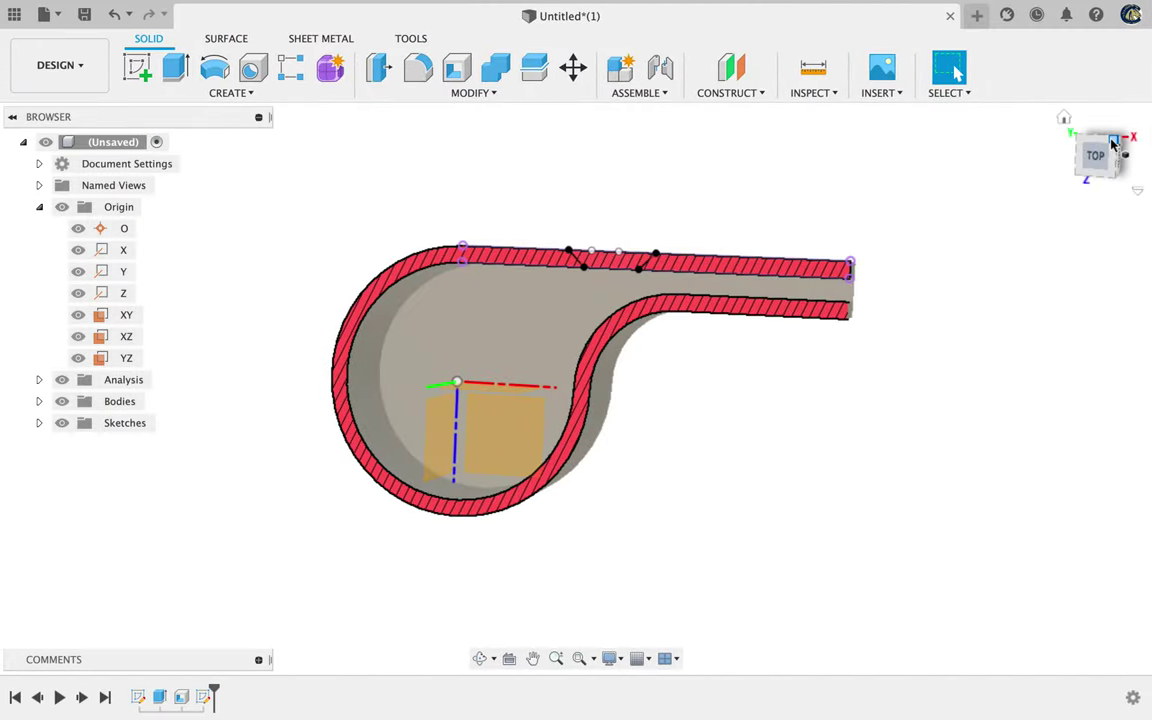
# From an angled view, start an extrude on the trapezoidal top-hole profile.
pyautogui.click(1113, 145)
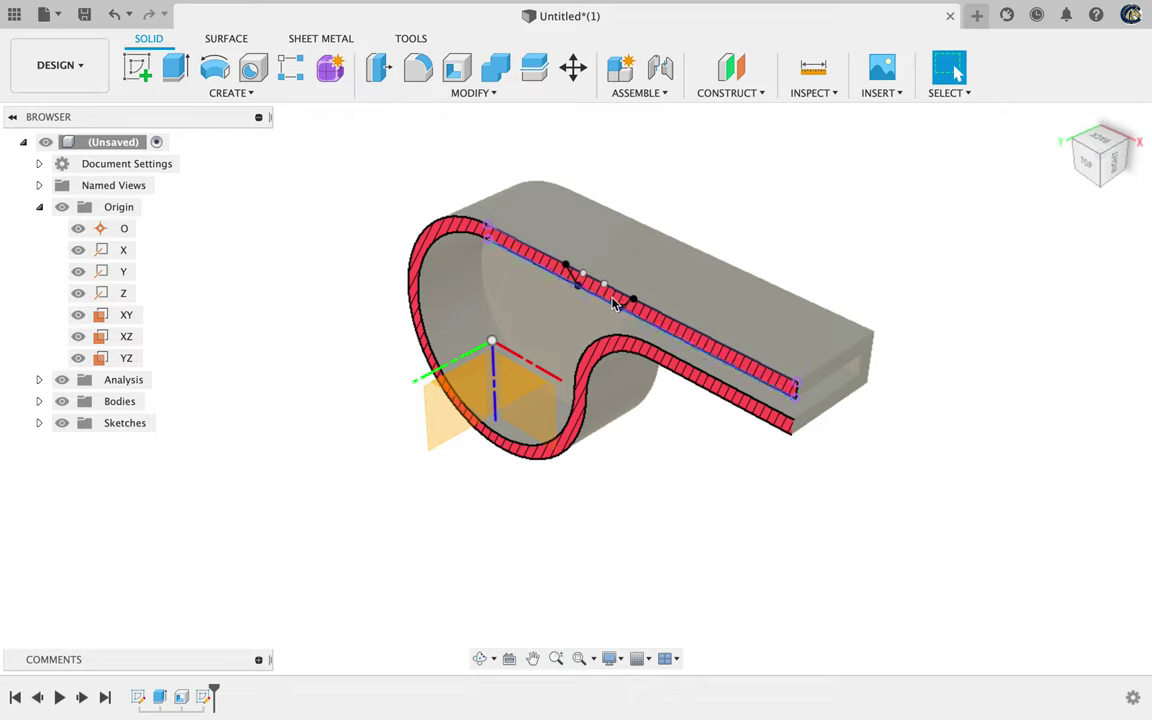
pyautogui.click(175, 68)
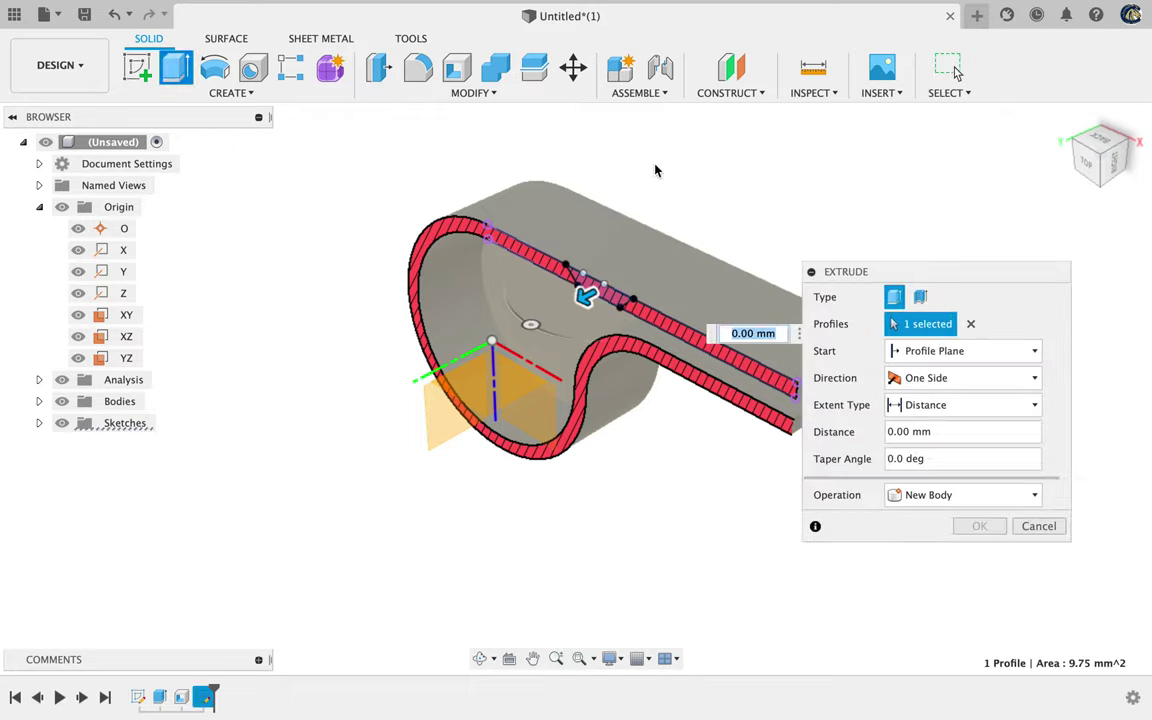
pyautogui.click(971, 326)
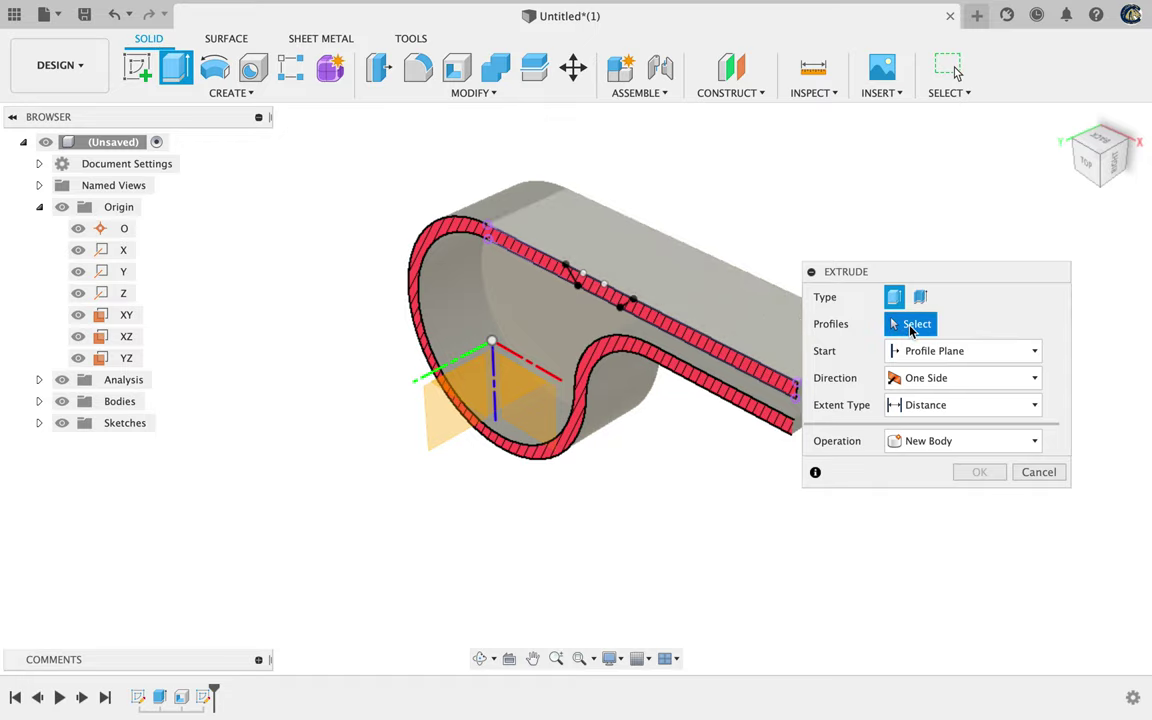
pyautogui.click(611, 298)
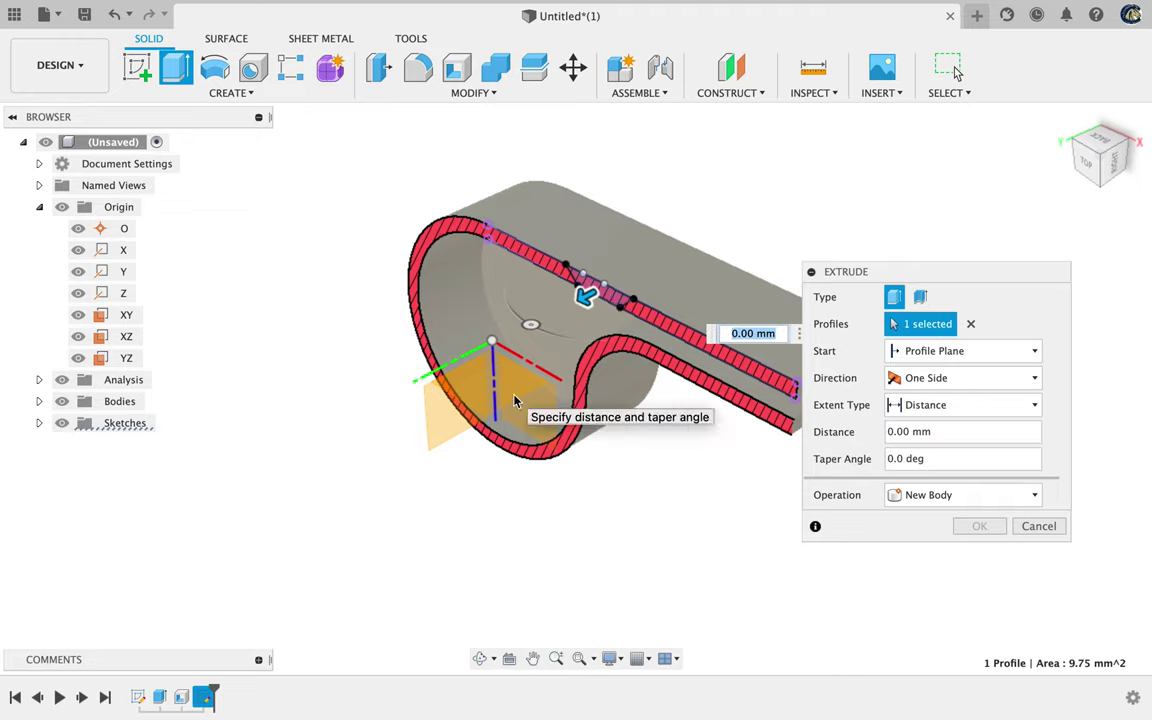
# Cut the profile symmetrically, whole length 17 mm, through the whistle's top.
pyautogui.click(945, 387)
pyautogui.click(938, 440)
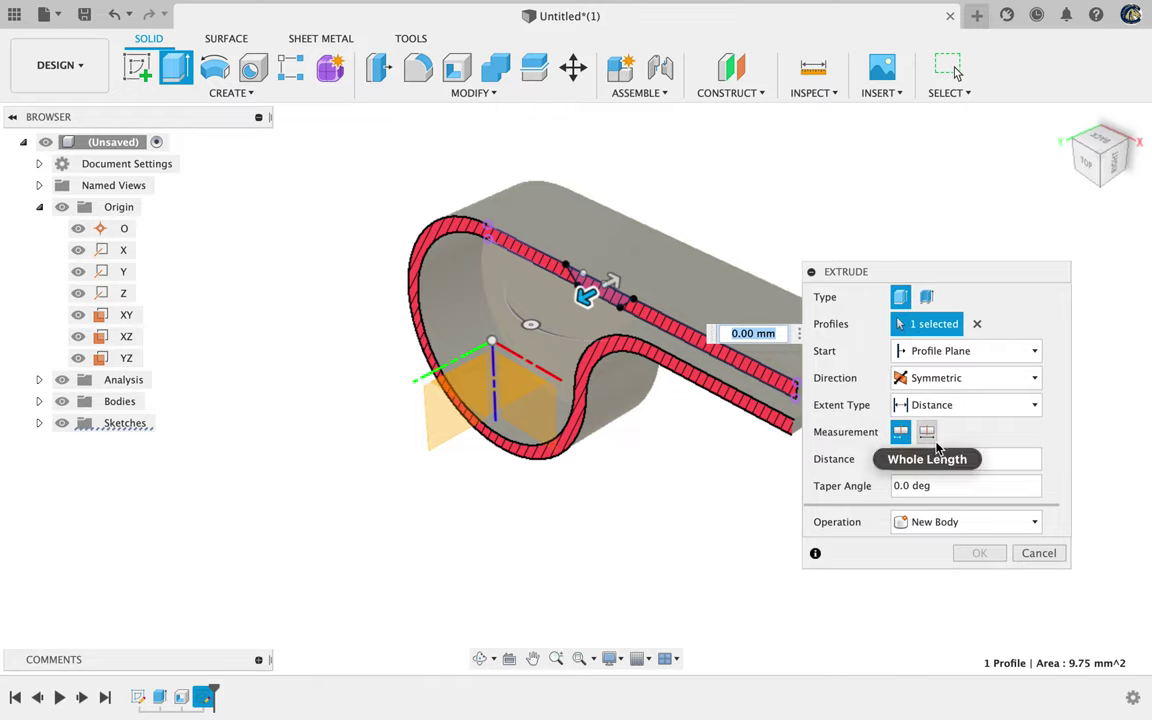
pyautogui.click(927, 432)
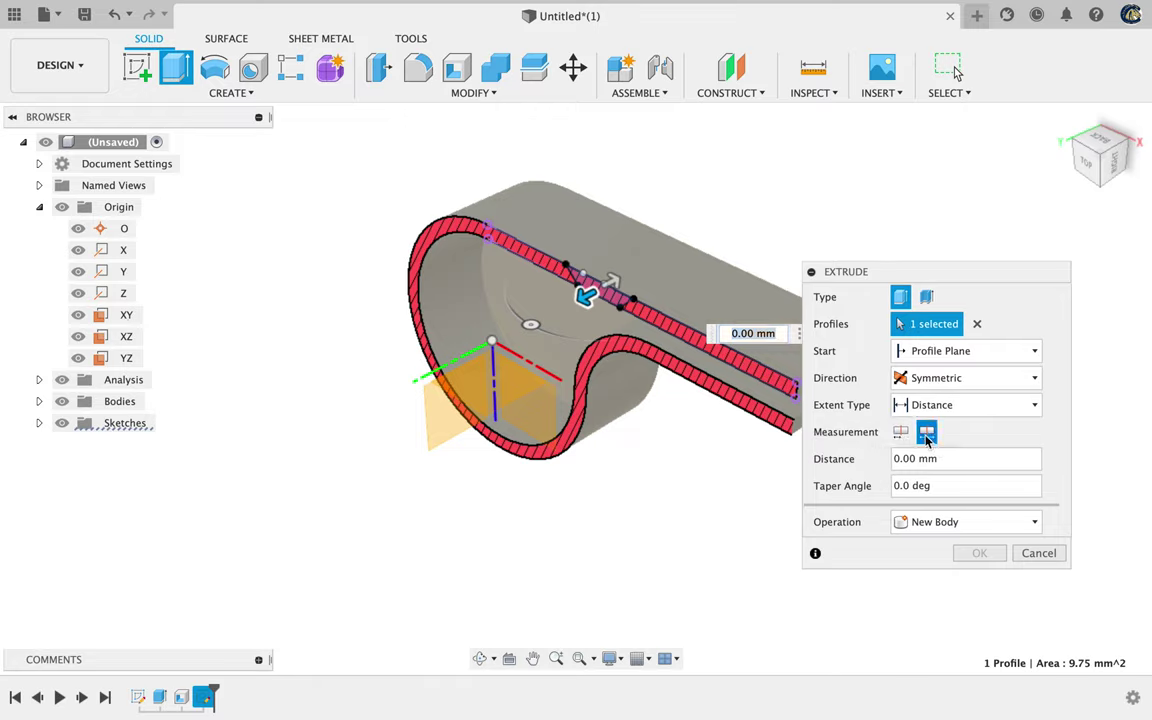
pyautogui.click(920, 458)
pyautogui.press('BackSpace')
pyautogui.write('17')
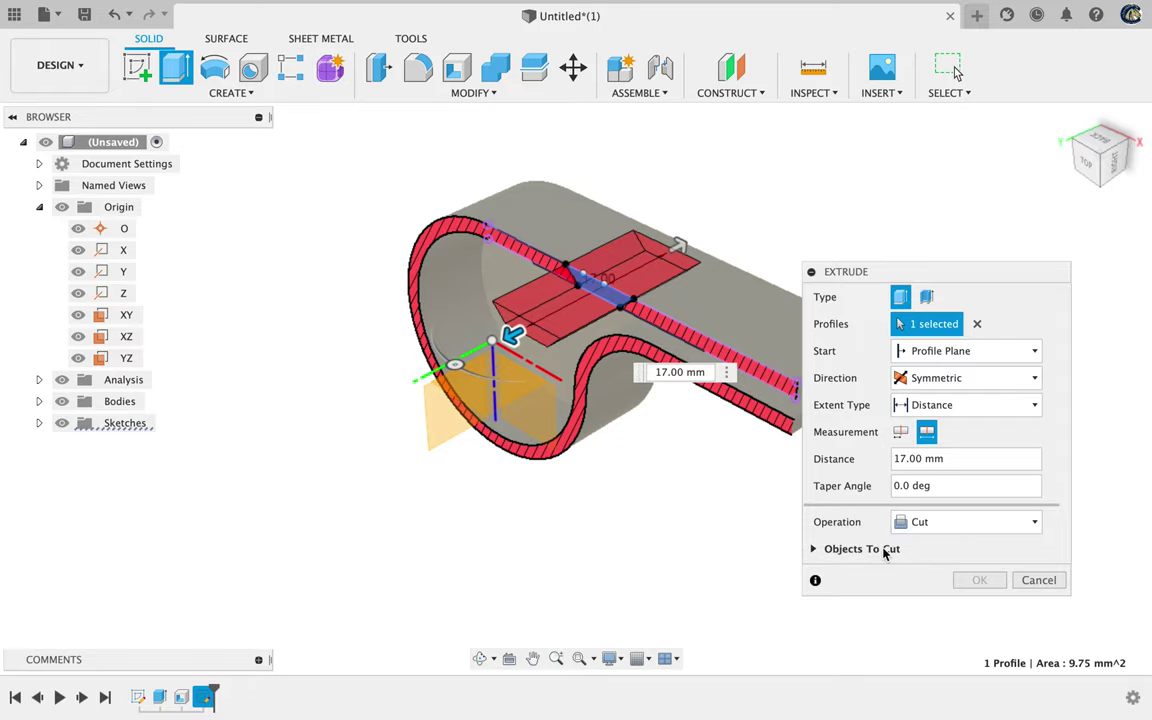
pyautogui.press('Return')
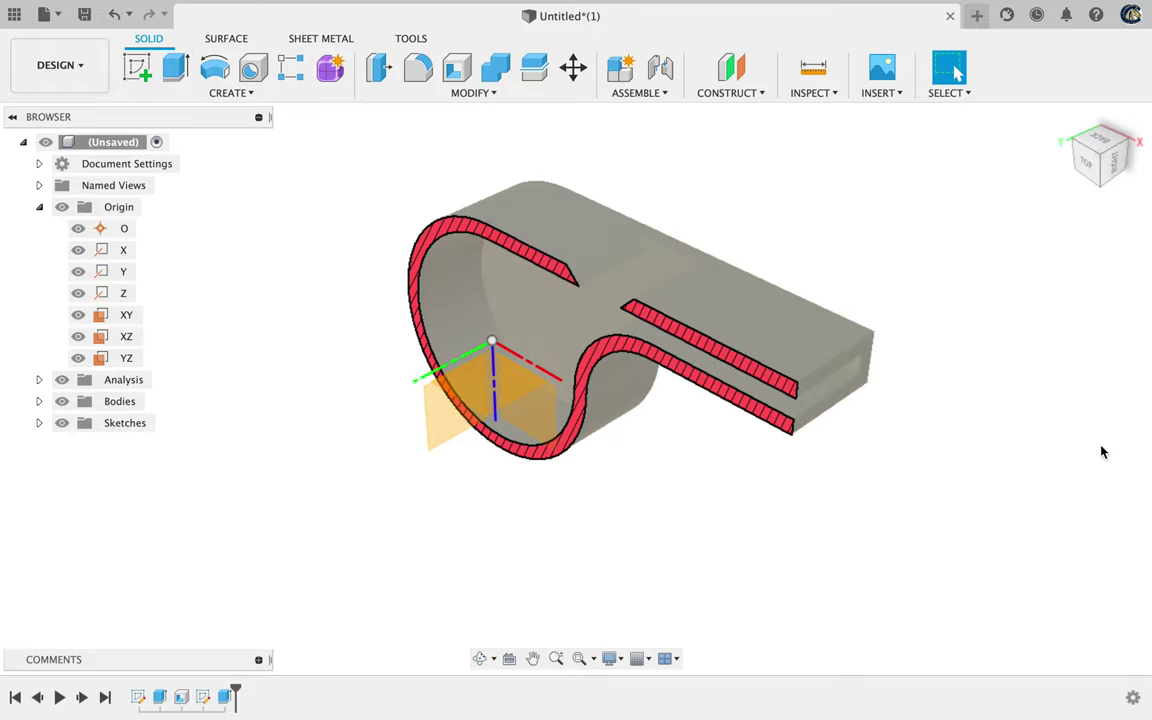
pyautogui.moveTo(1108, 152)
pyautogui.mouseDown()
pyautogui.moveTo(1128, 160)
pyautogui.moveTo(10, 141)
pyautogui.moveTo(1139, 154)
pyautogui.moveTo(1128, 124)
pyautogui.moveTo(1057, 162)
pyautogui.moveTo(985, 132)
pyautogui.moveTo(980, 142)
pyautogui.mouseUp()
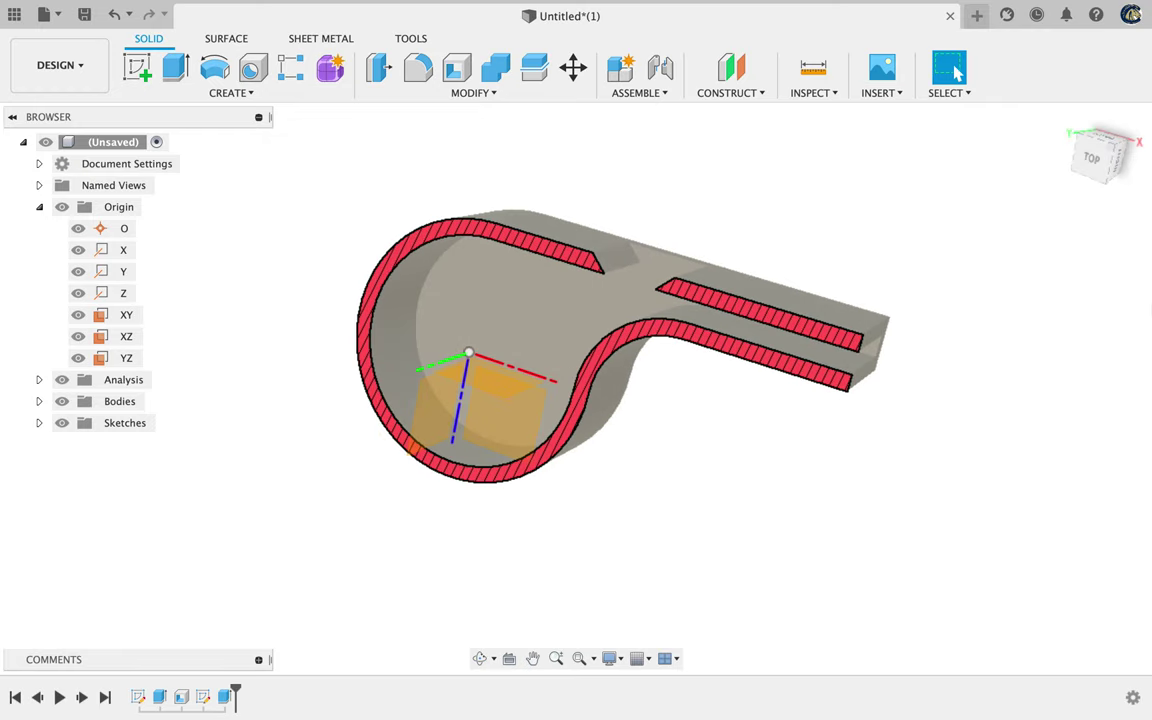
pyautogui.hotkey('ctrl', 'Right')
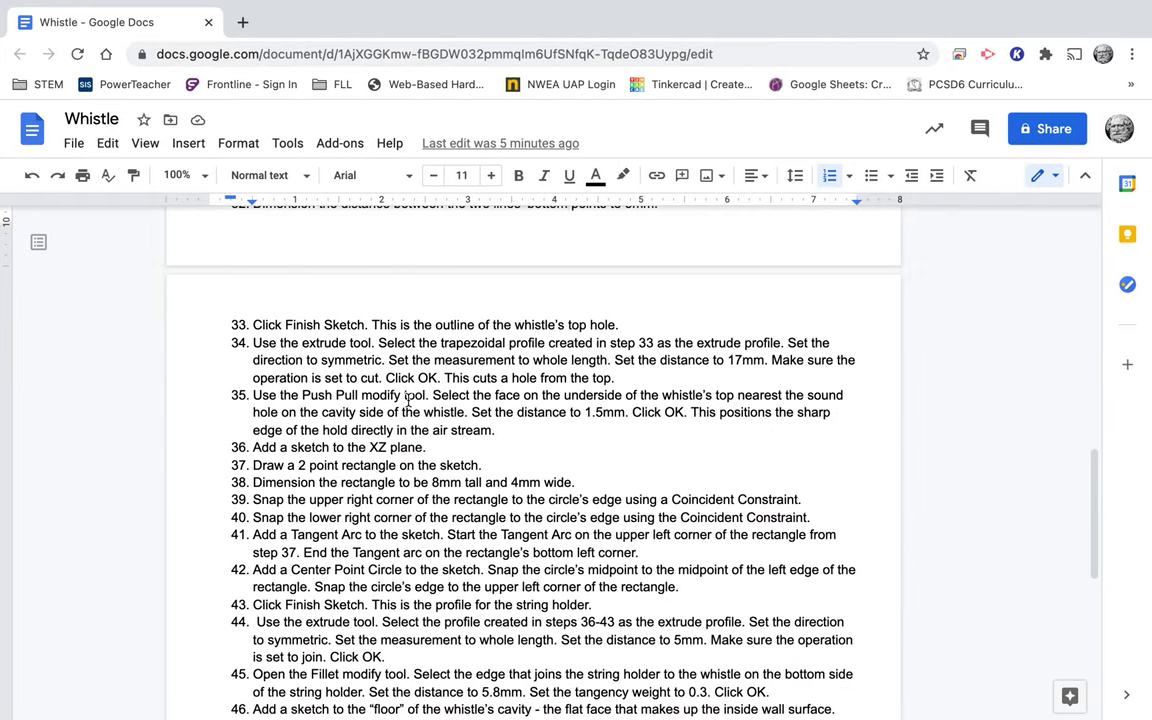
# Correct 'hold' to 'hole' in step 35 of the instructions and return to the whistle model.
pyautogui.tripleClick(262, 397)
pyautogui.scroll(-3, 385, 405)
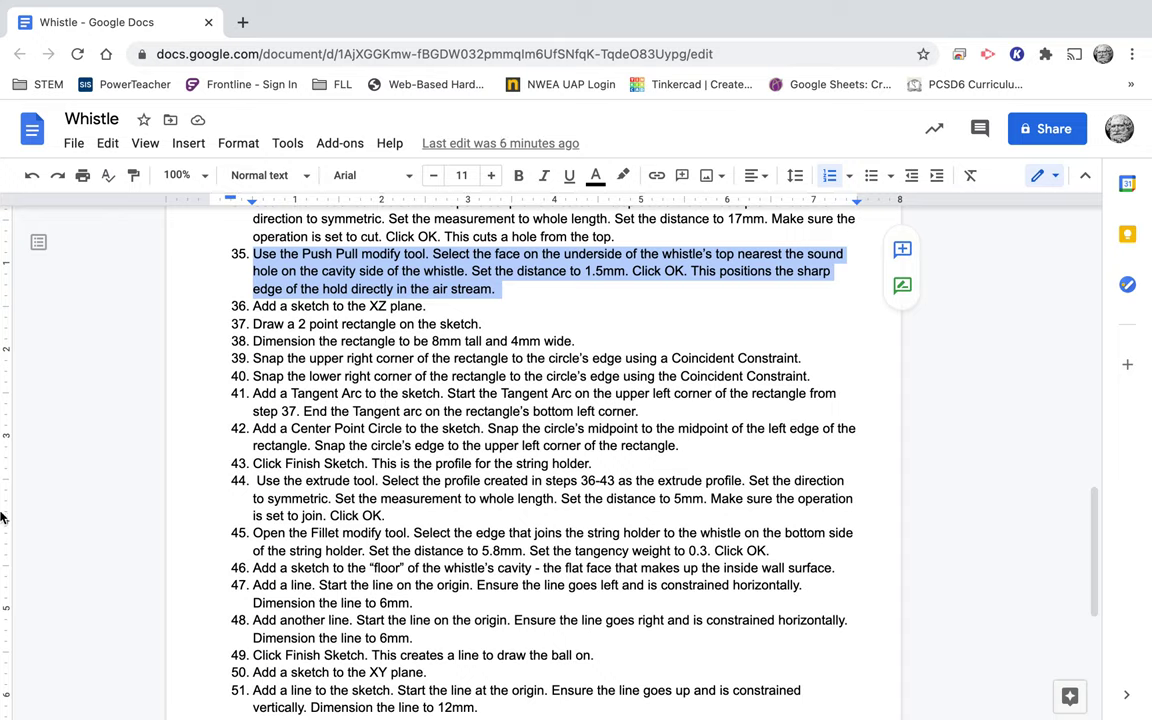
pyautogui.click(310, 265)
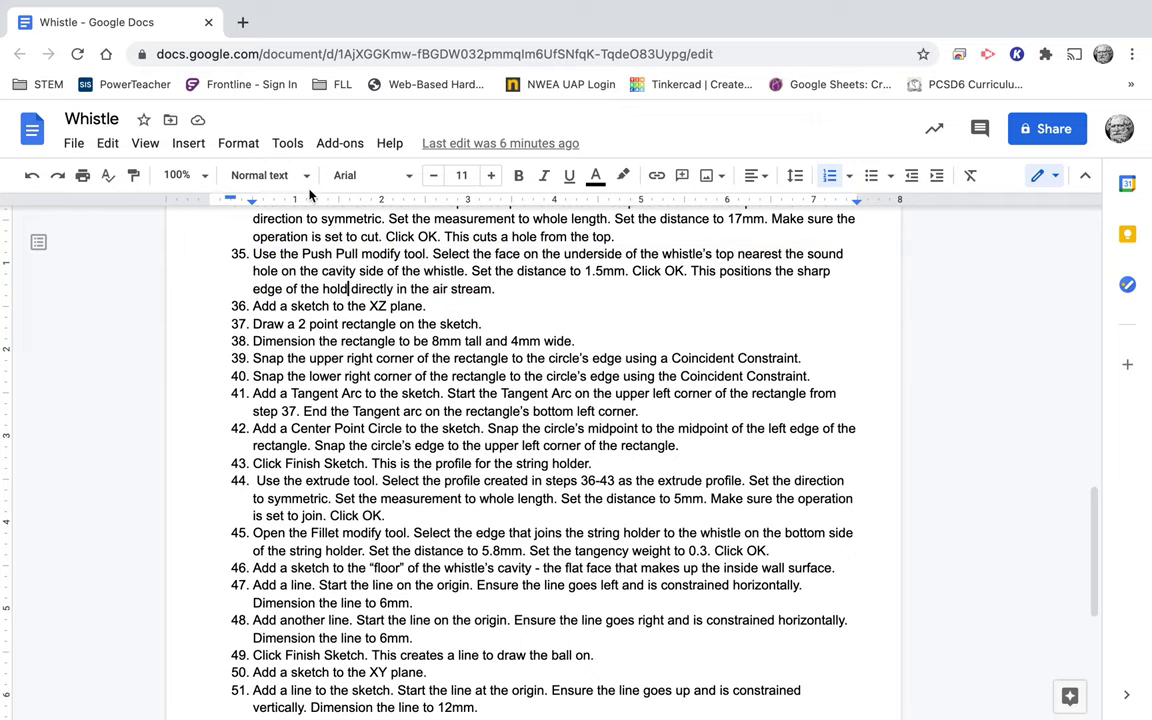
pyautogui.press('BackSpace')
pyautogui.write('e')
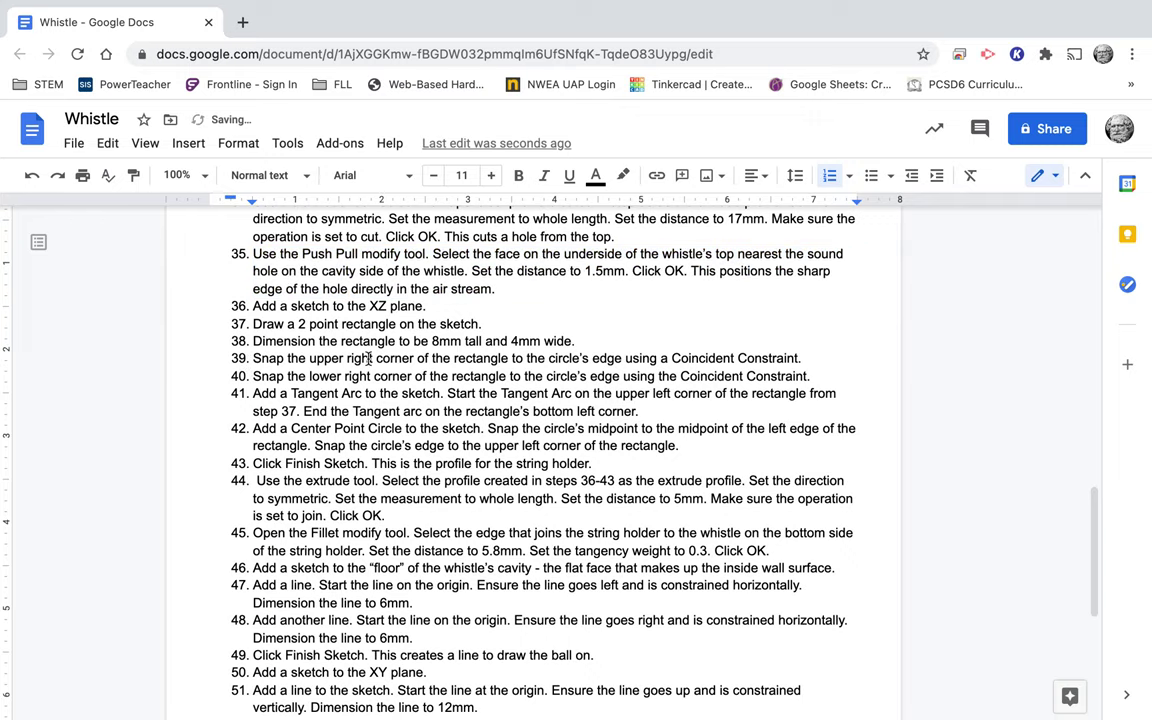
pyautogui.press('super+Tab')
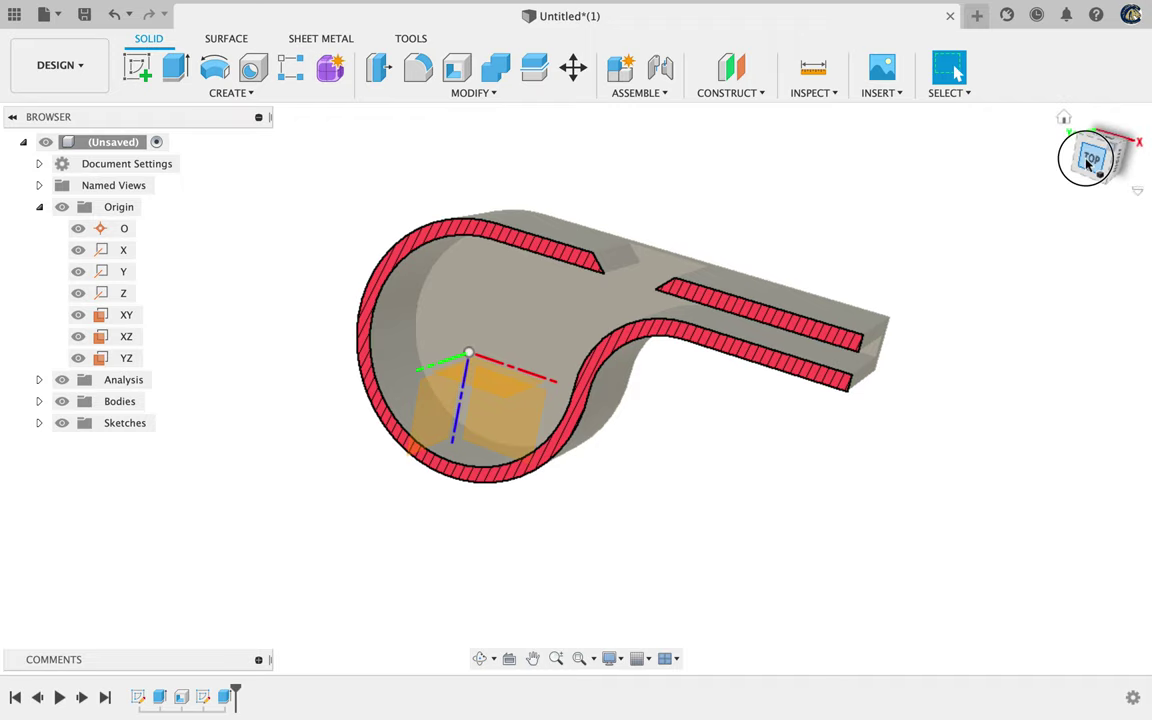
# Press Pull the inner face under the whistle's top by 1.5 mm.
pyautogui.click(1088, 165)
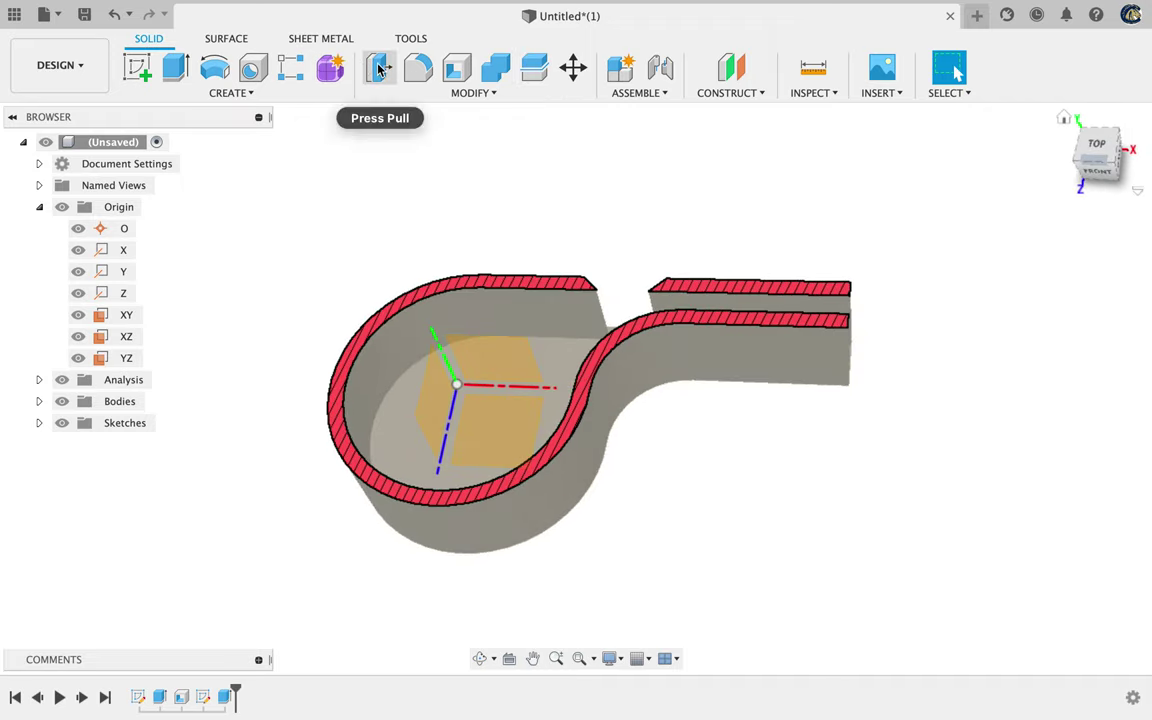
pyautogui.click(472, 94)
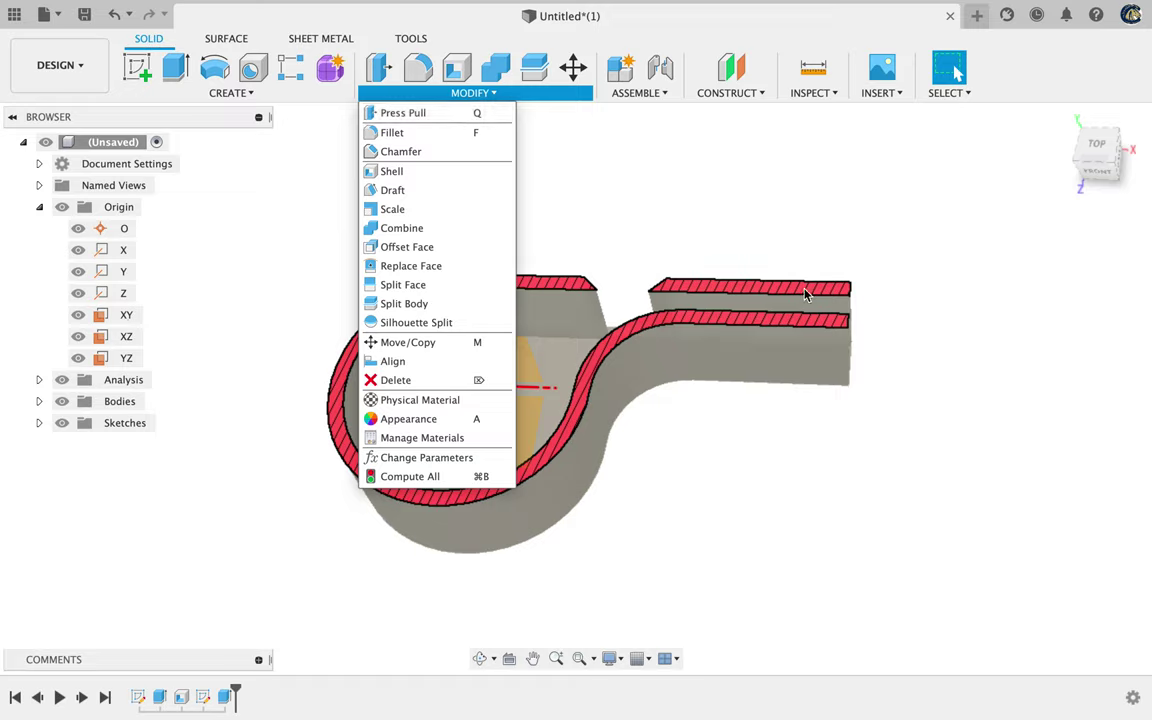
pyautogui.click(902, 279)
pyautogui.press('q')
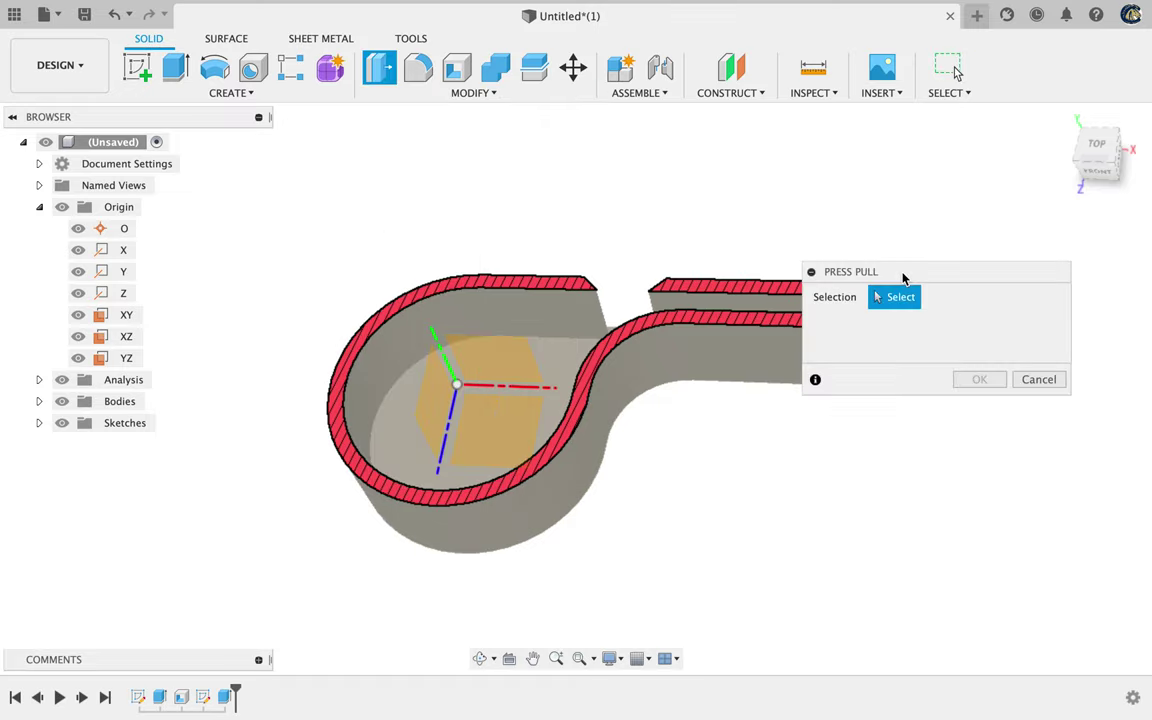
pyautogui.moveTo(987, 278); pyautogui.dragTo(1048, 256)
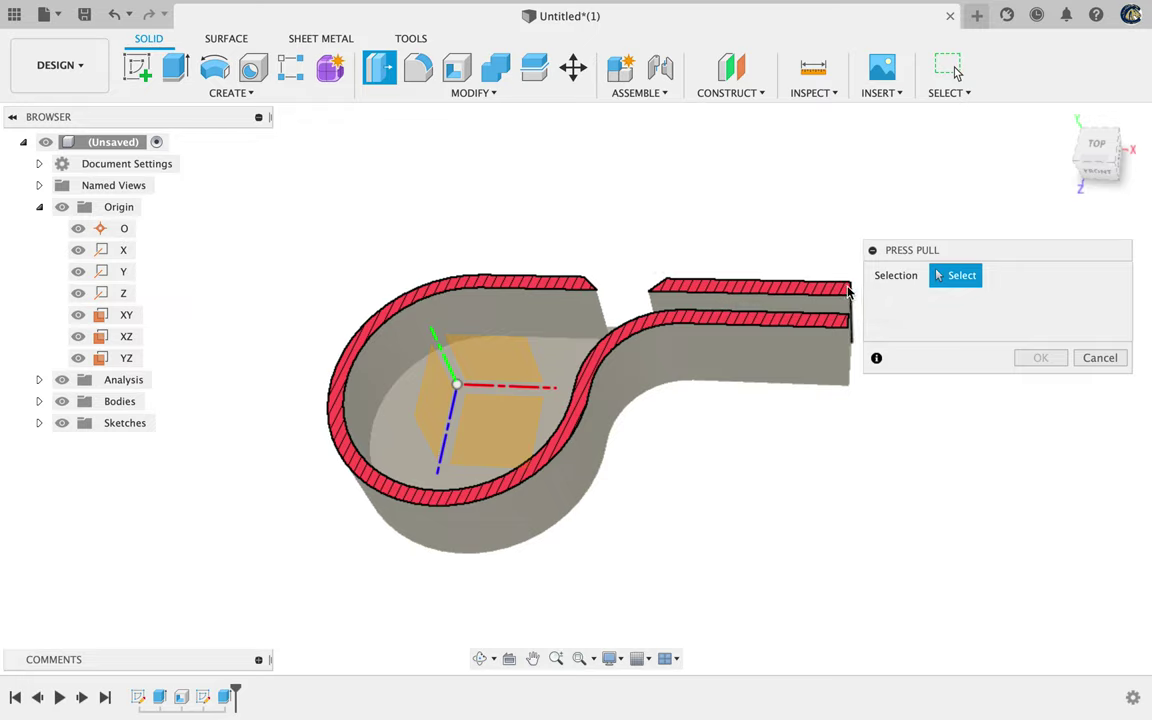
pyautogui.click(549, 318)
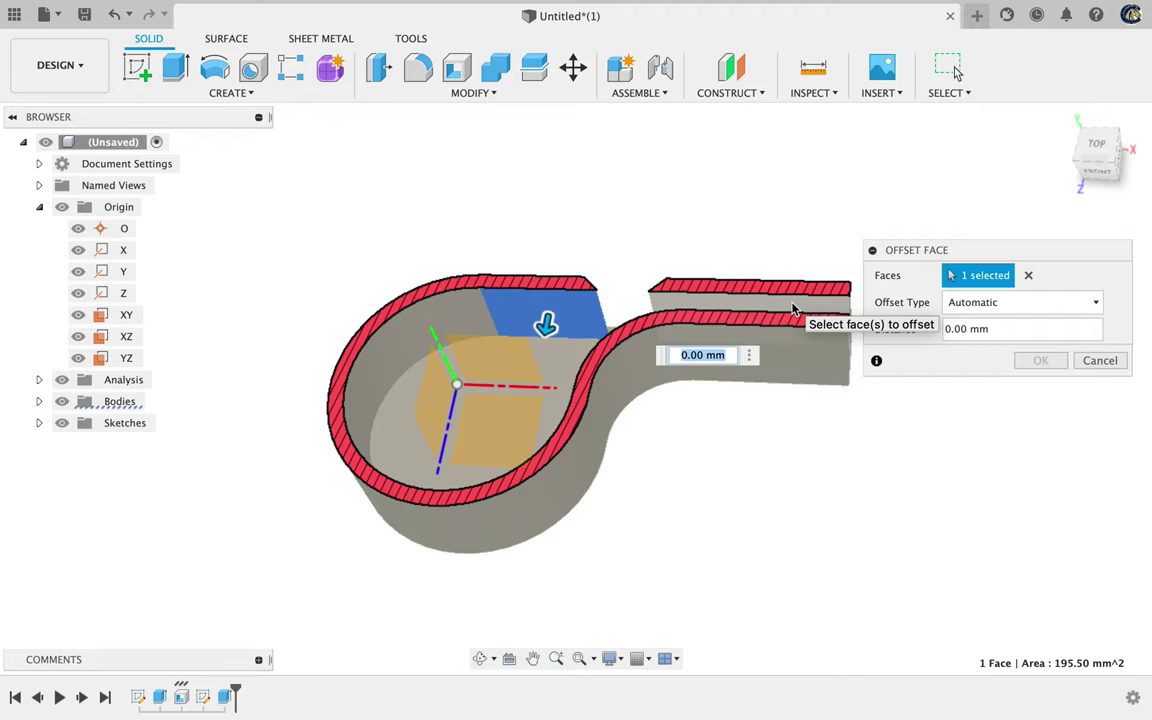
pyautogui.write('1.5')
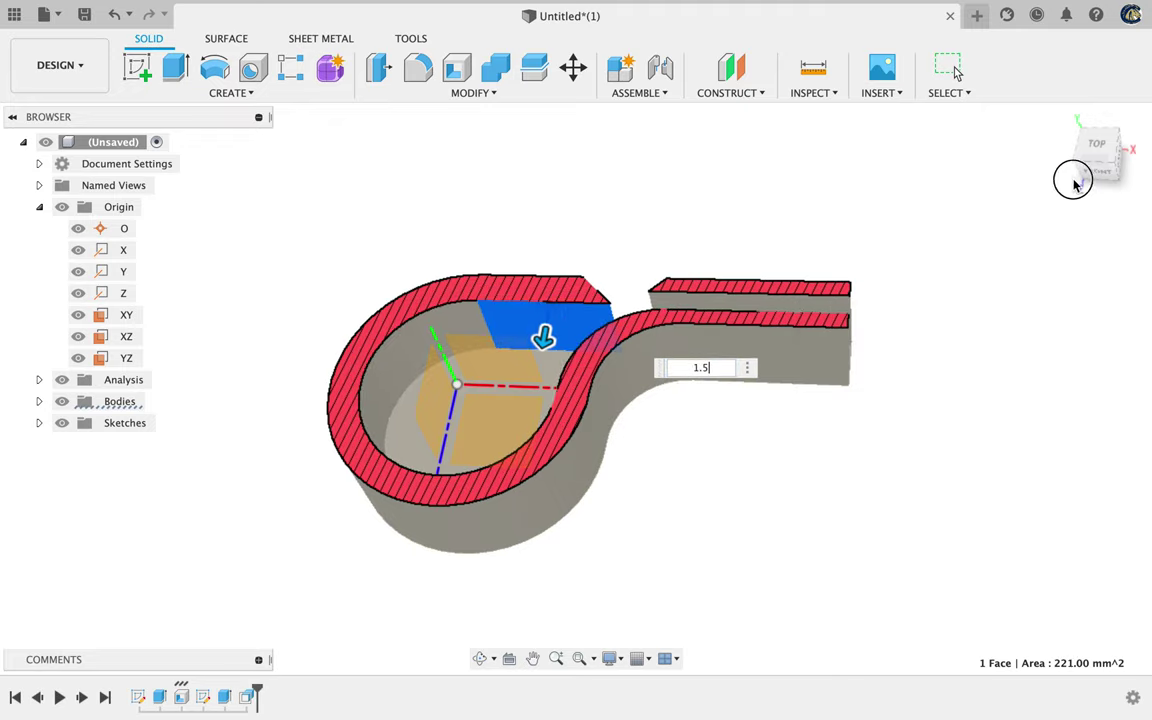
pyautogui.click(1095, 150)
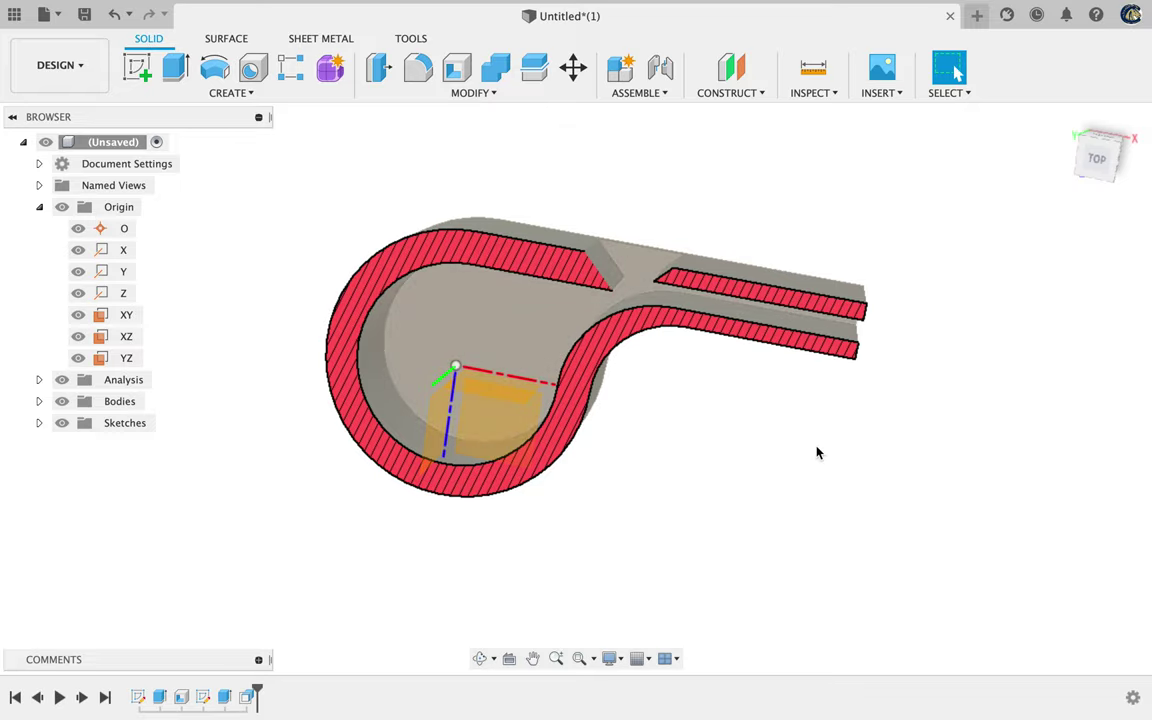
# Highlight step 36 in the instructions and come back to Fusion 360.
pyautogui.hotkey('ctrl', 'Right')
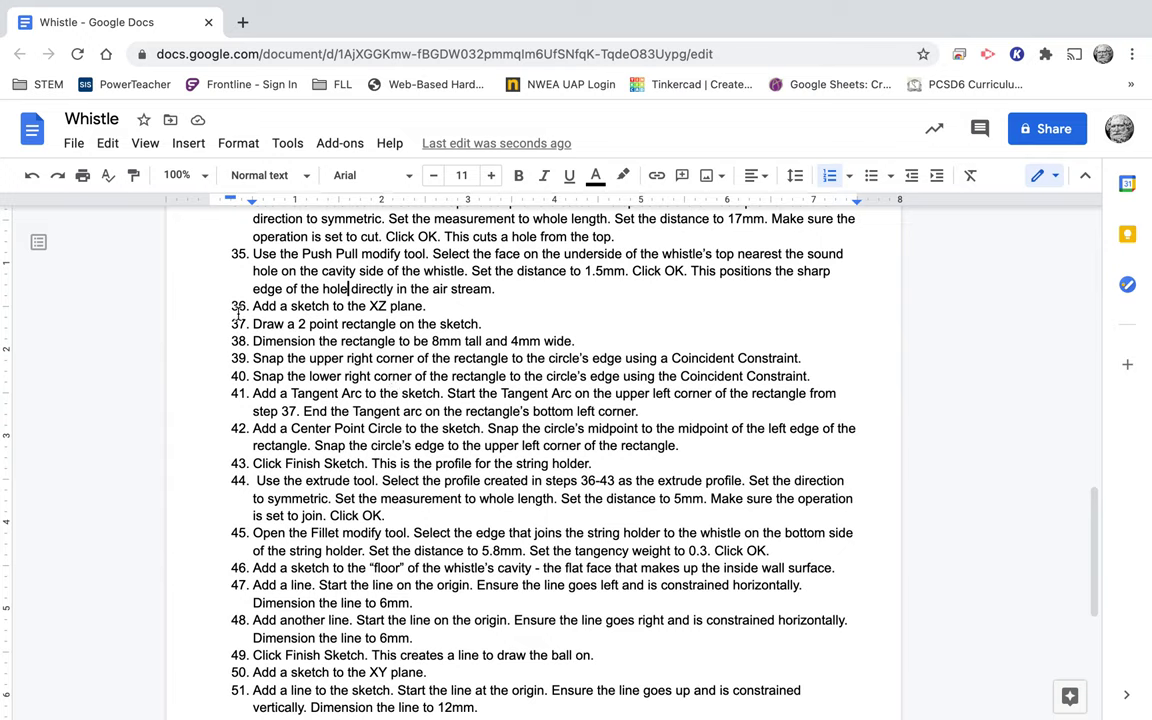
pyautogui.moveTo(256, 307); pyautogui.dragTo(440, 306)
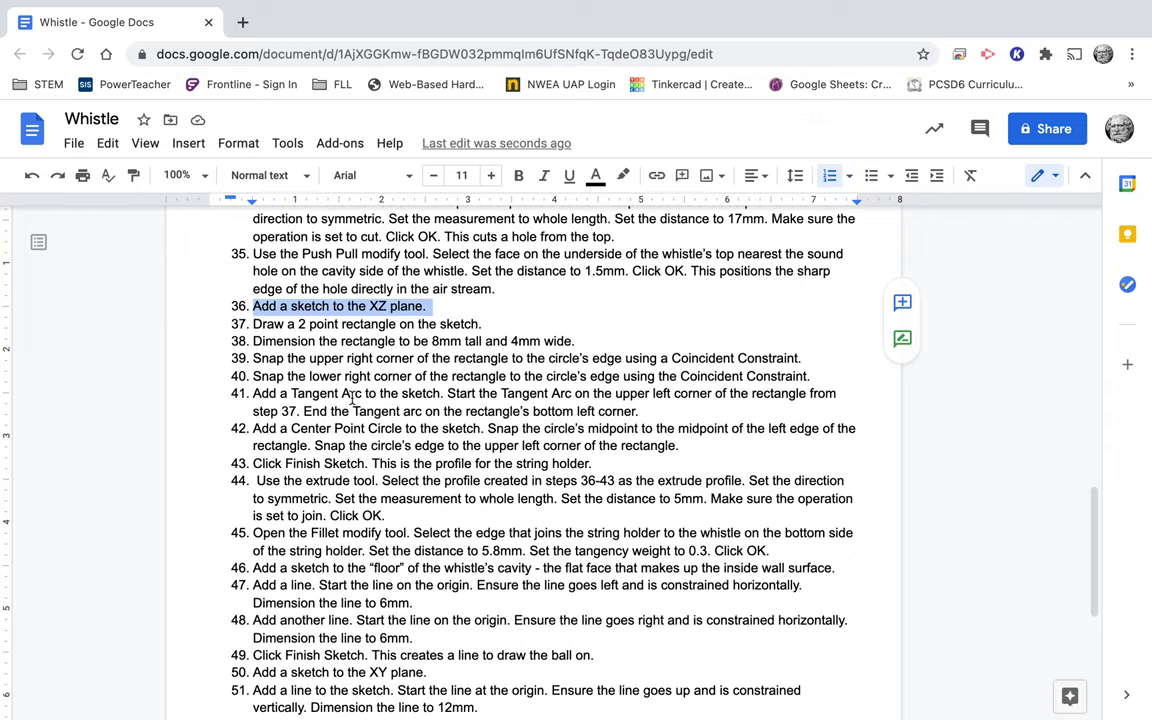
pyautogui.hotkey('ctrl', 'Left')
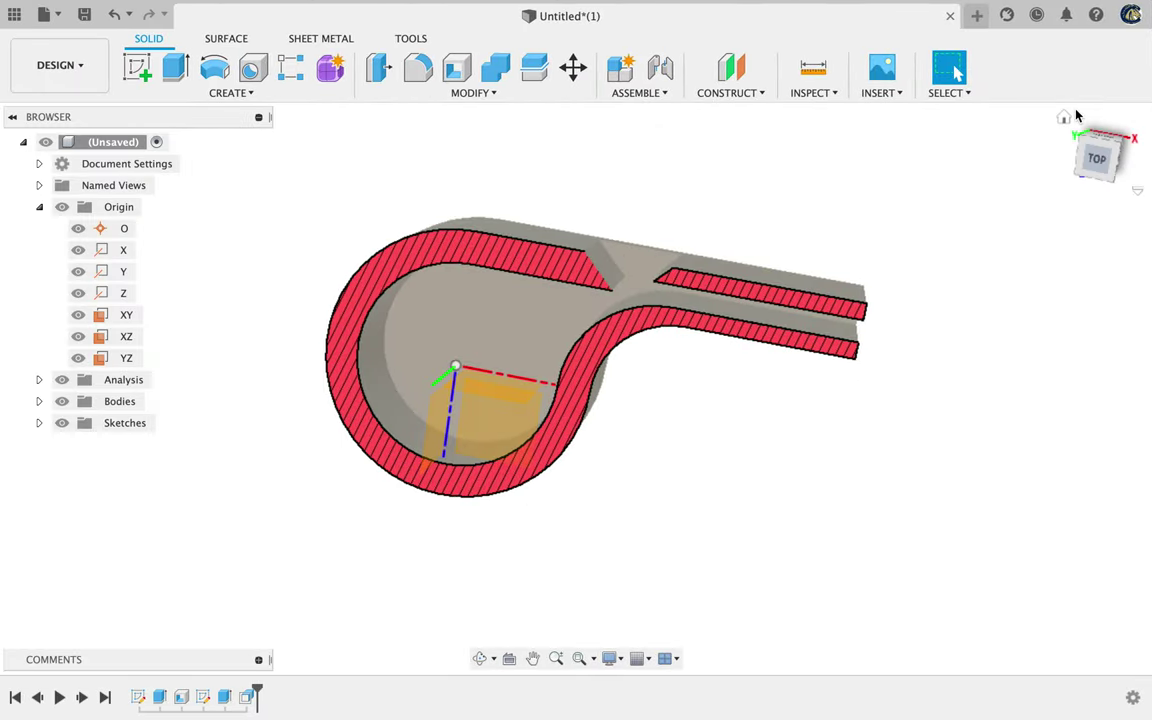
# Start a new sketch on the XZ origin plane.
pyautogui.click(142, 70)
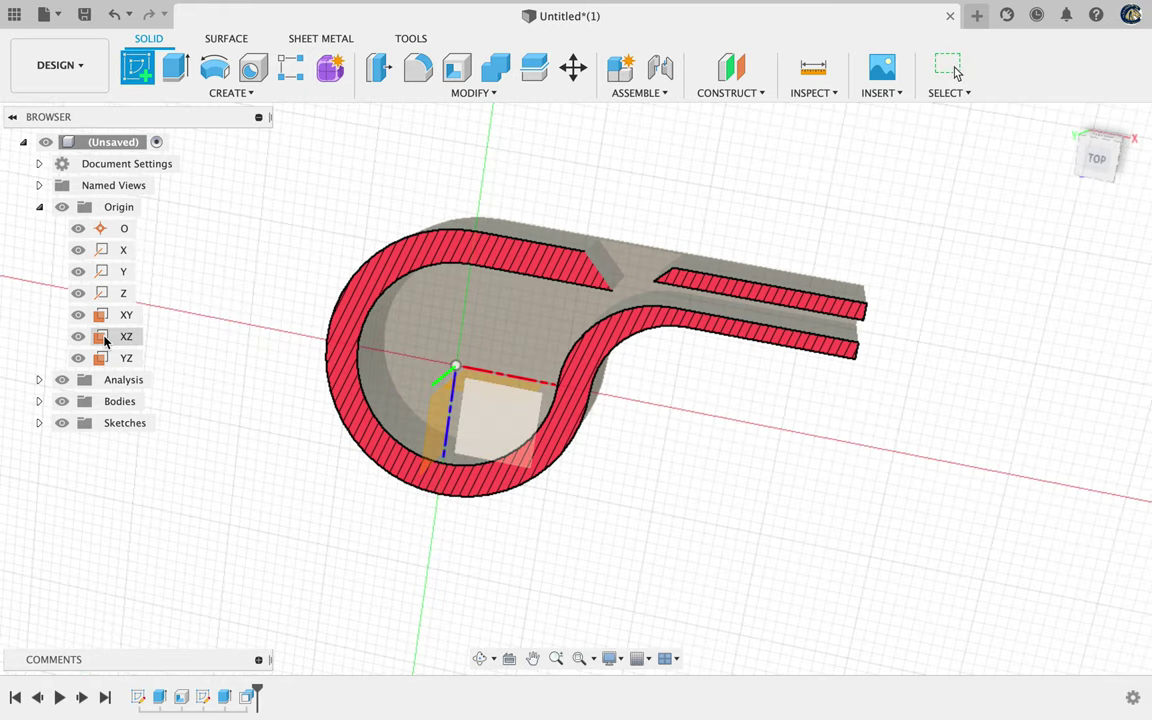
pyautogui.click(104, 339)
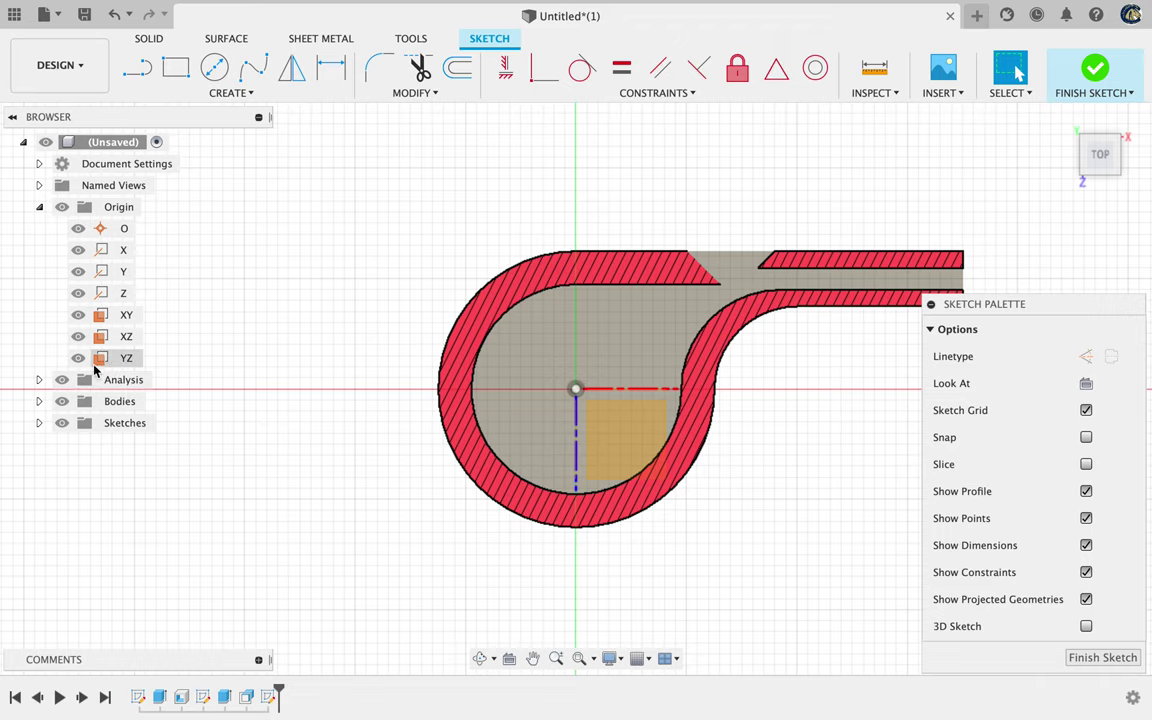
# Highlight step 37, the 2-point rectangle instruction, then return to the sketch.
pyautogui.hotkey('ctrl', 'Right')
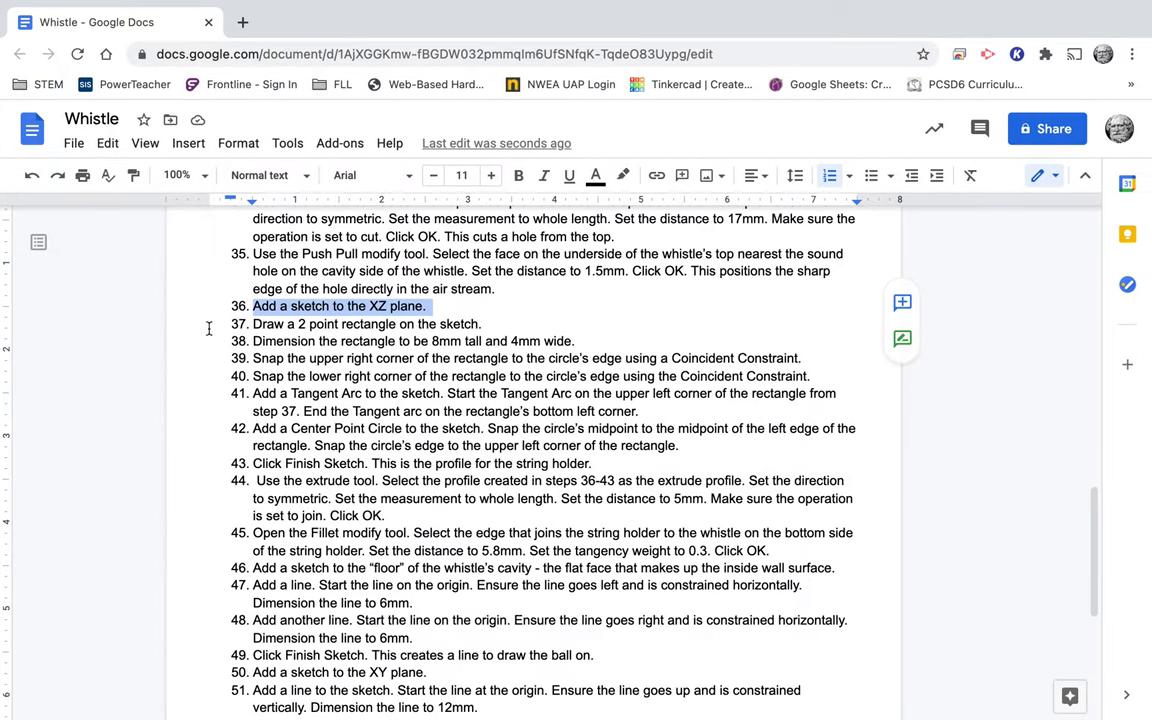
pyautogui.tripleClick(257, 323)
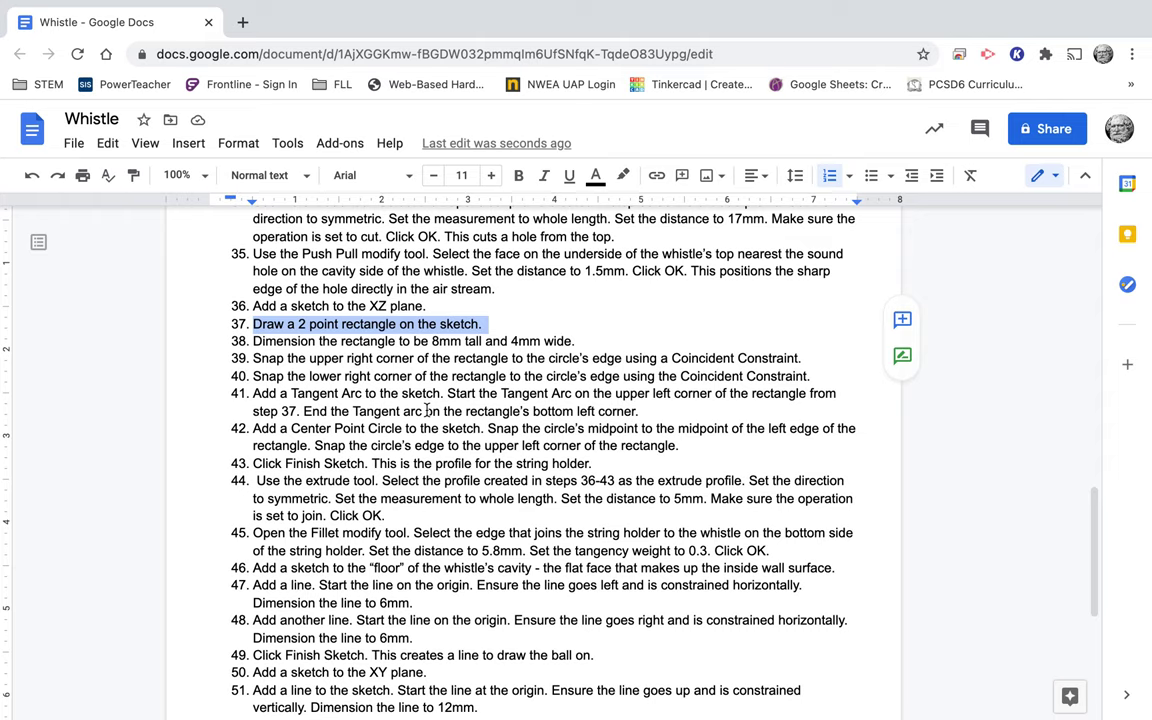
pyautogui.hotkey('ctrl', 'Left')
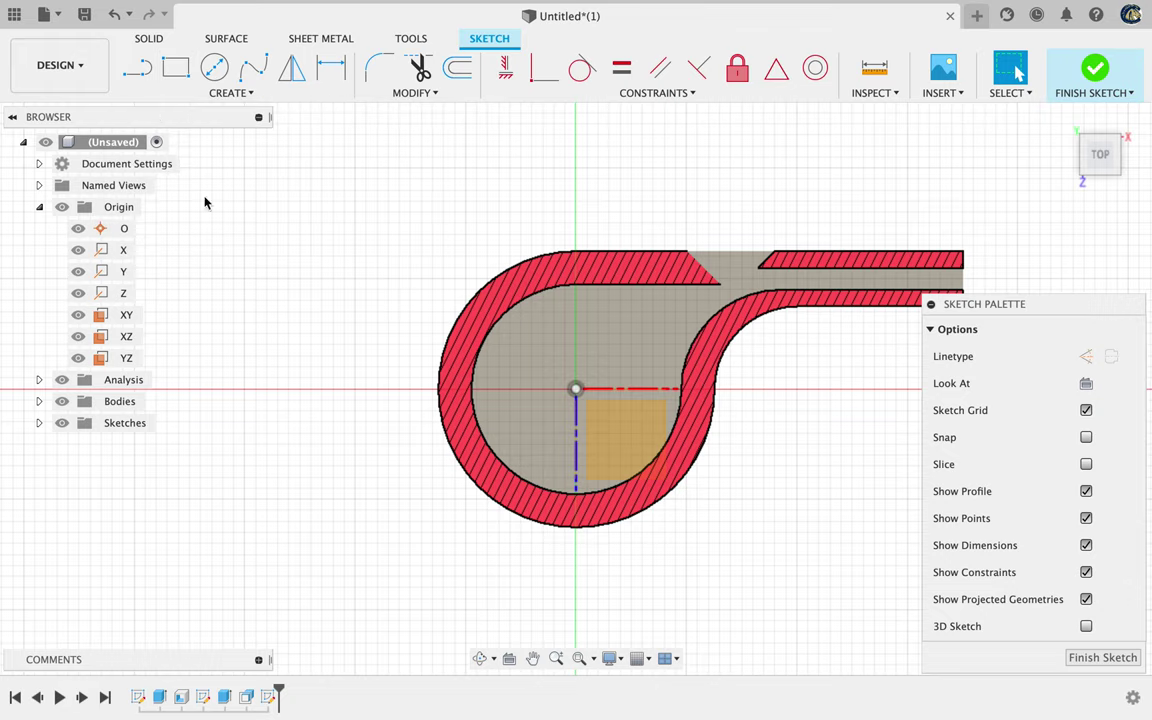
# Draw a 2-point rectangle to the left of the whistle.
pyautogui.press('r')
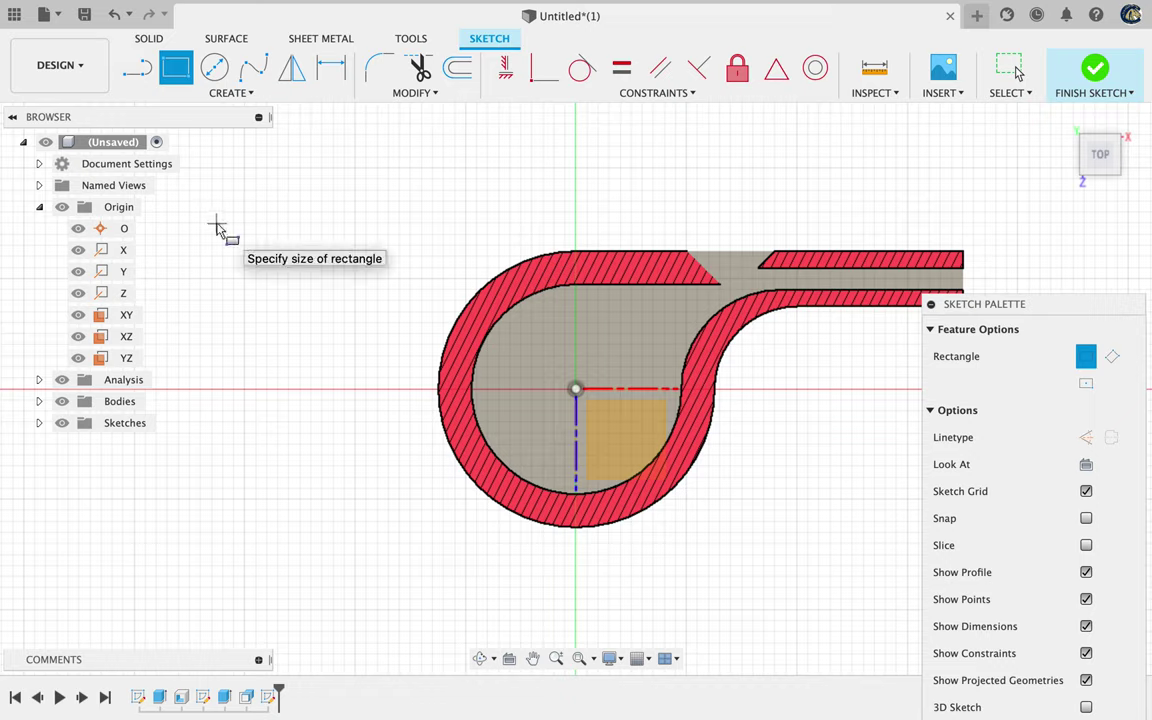
pyautogui.click(314, 360)
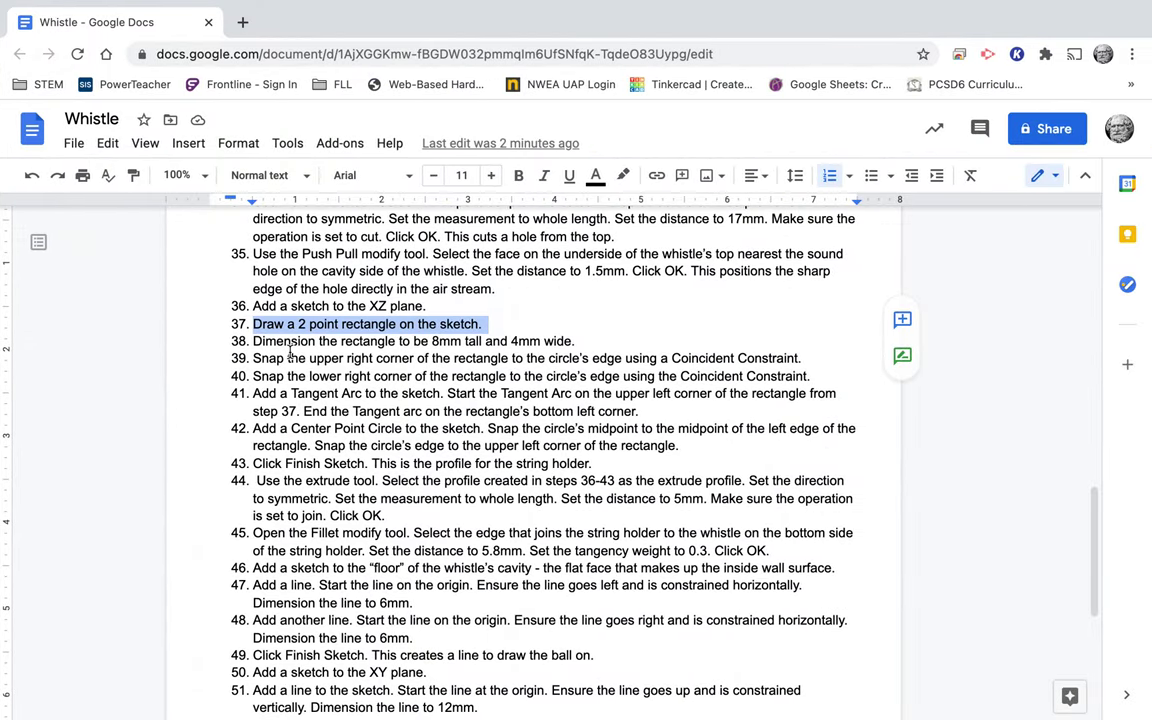
pyautogui.tripleClick(255, 341)
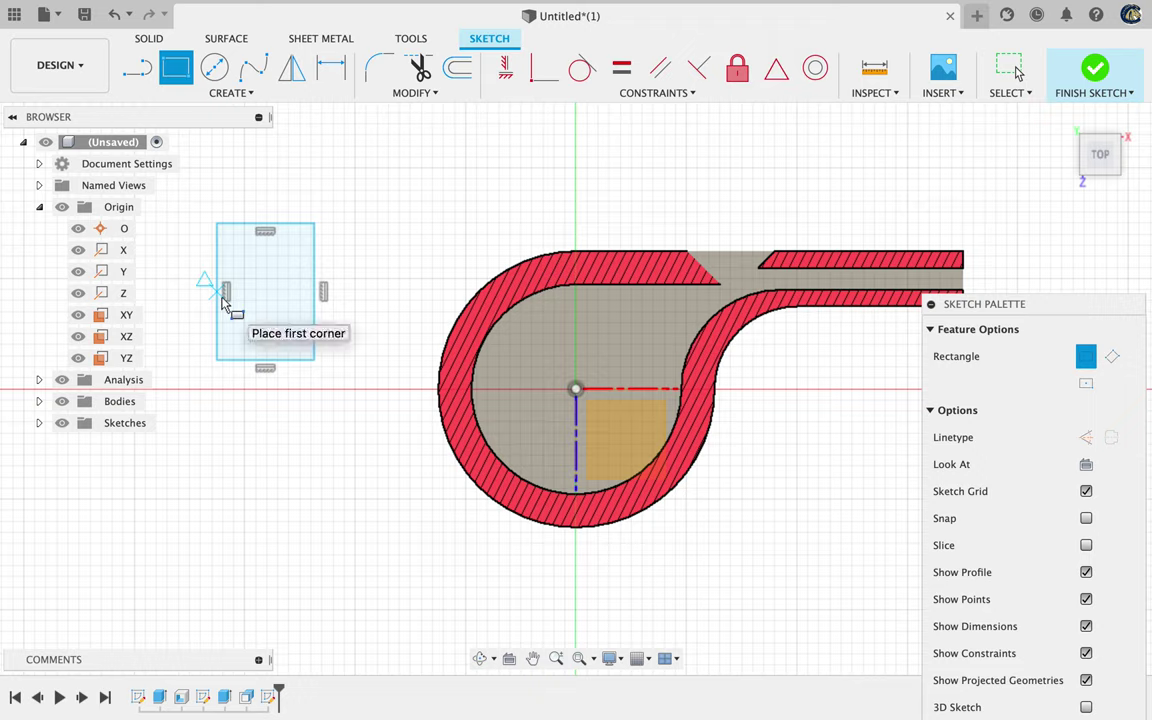
pyautogui.press('Escape')
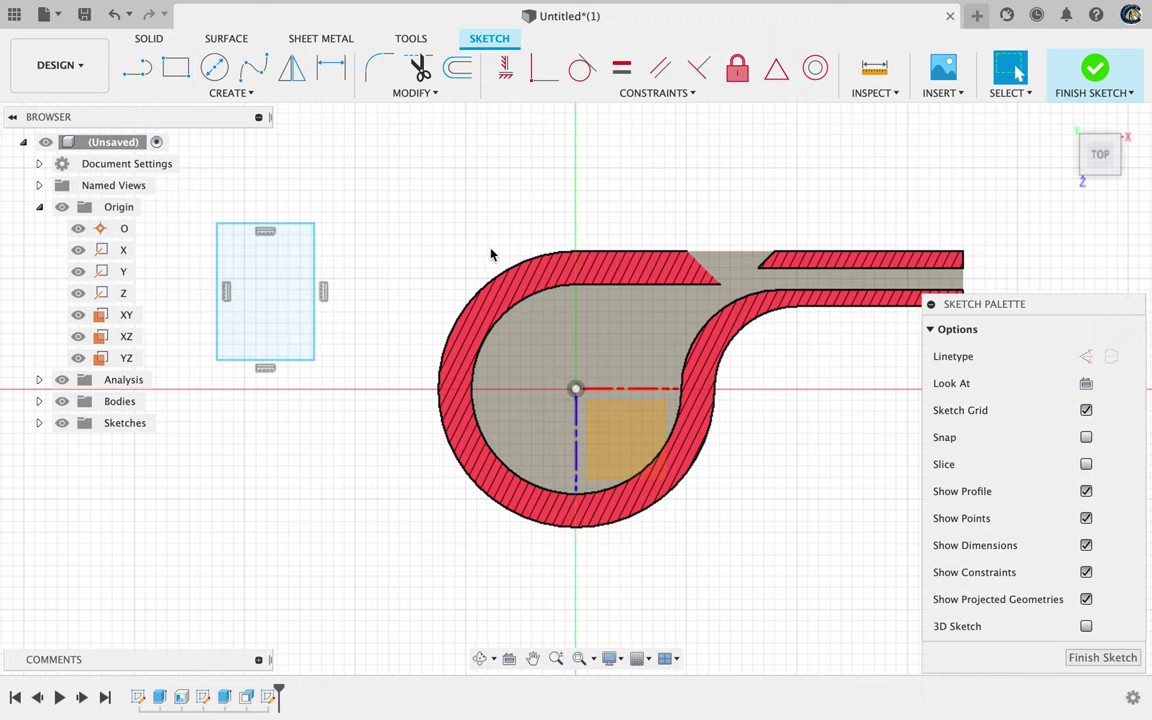
# Dimension the rectangle 8 mm tall and 4 mm wide.
pyautogui.press('d')
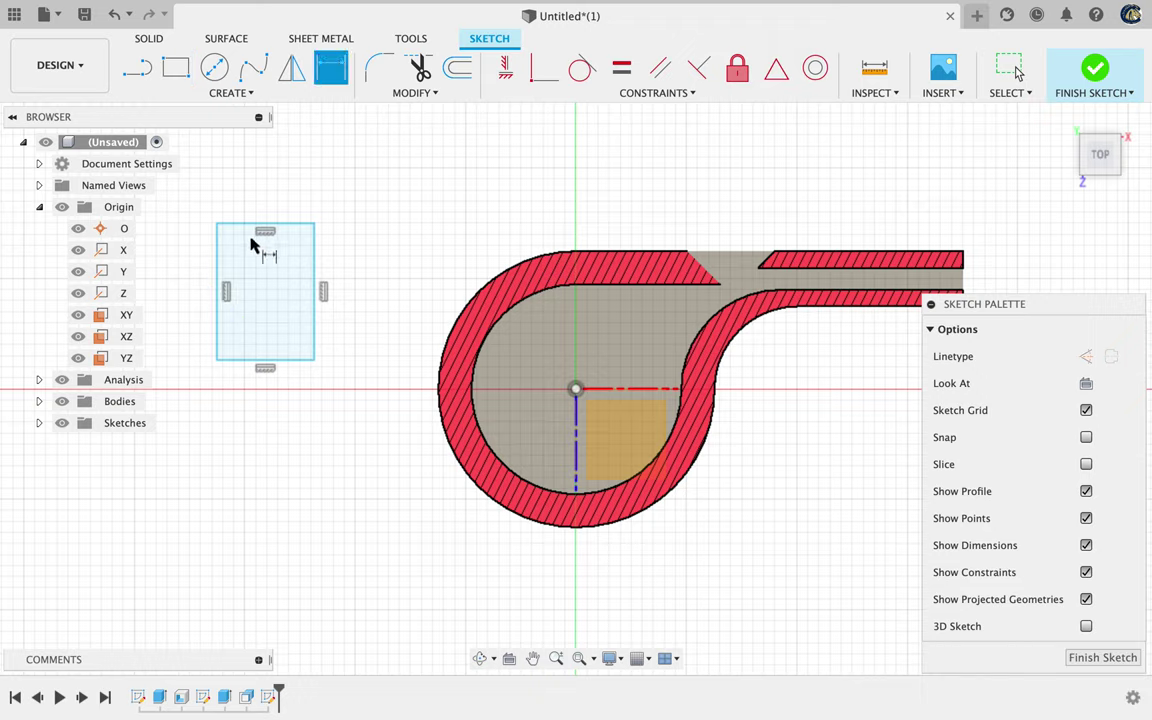
pyautogui.click(219, 268)
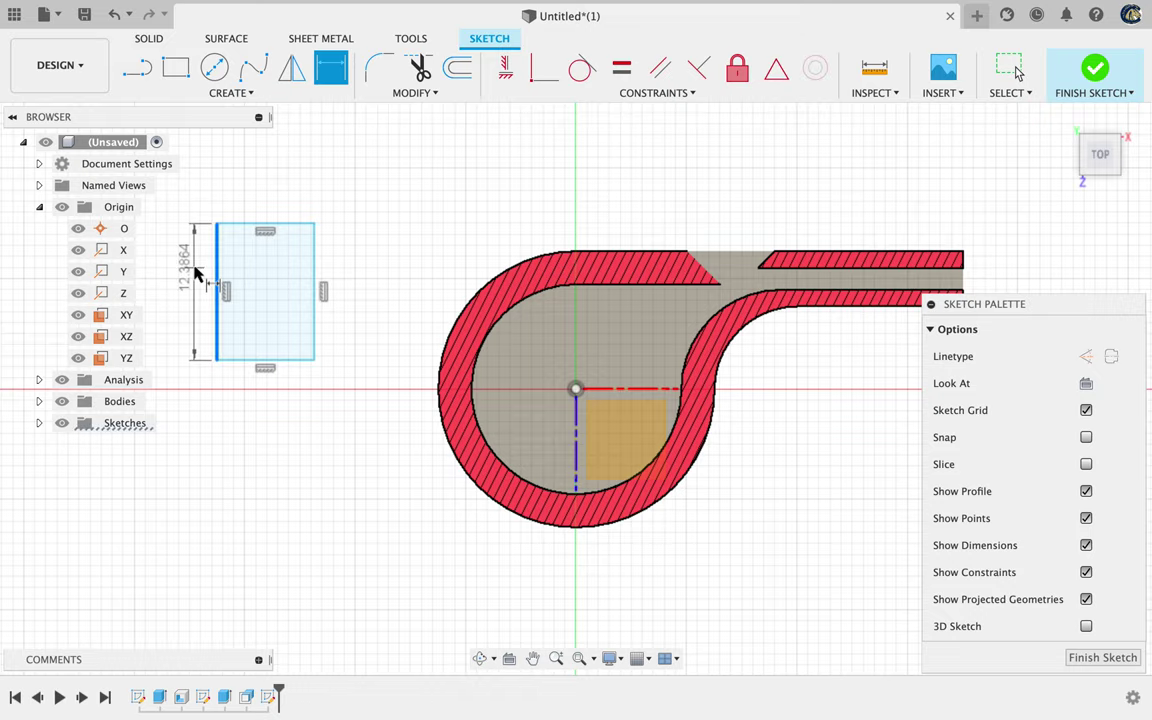
pyautogui.click(186, 272)
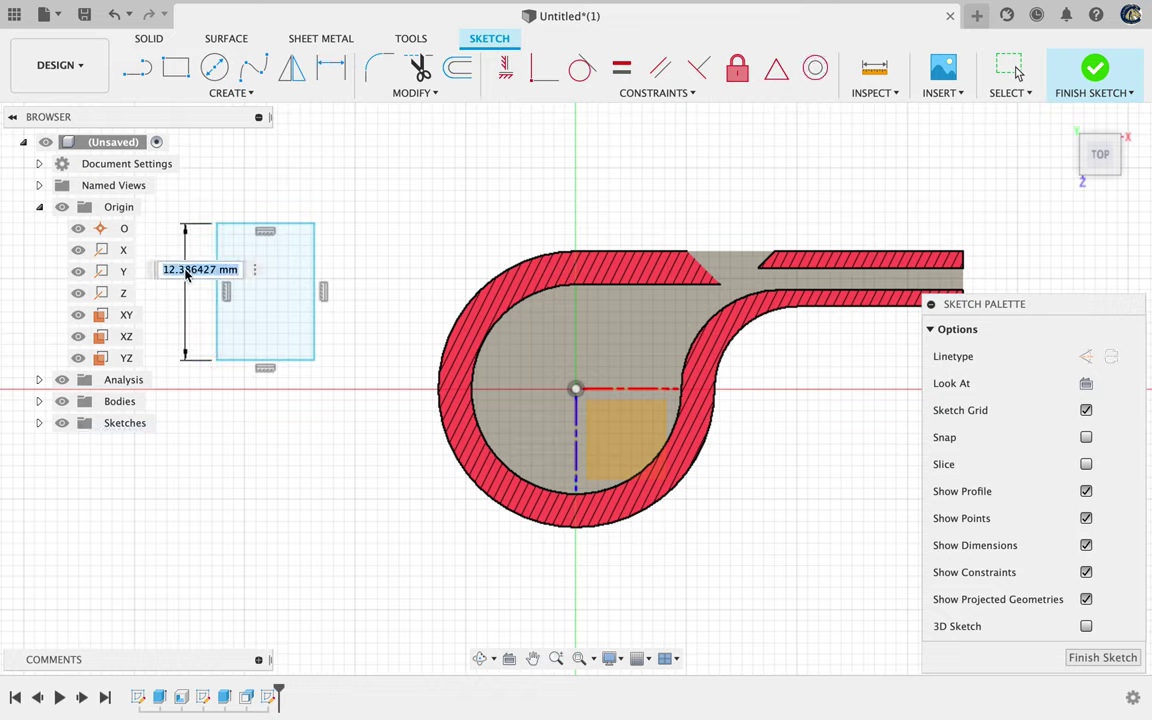
pyautogui.write('8')
pyautogui.press('Return')
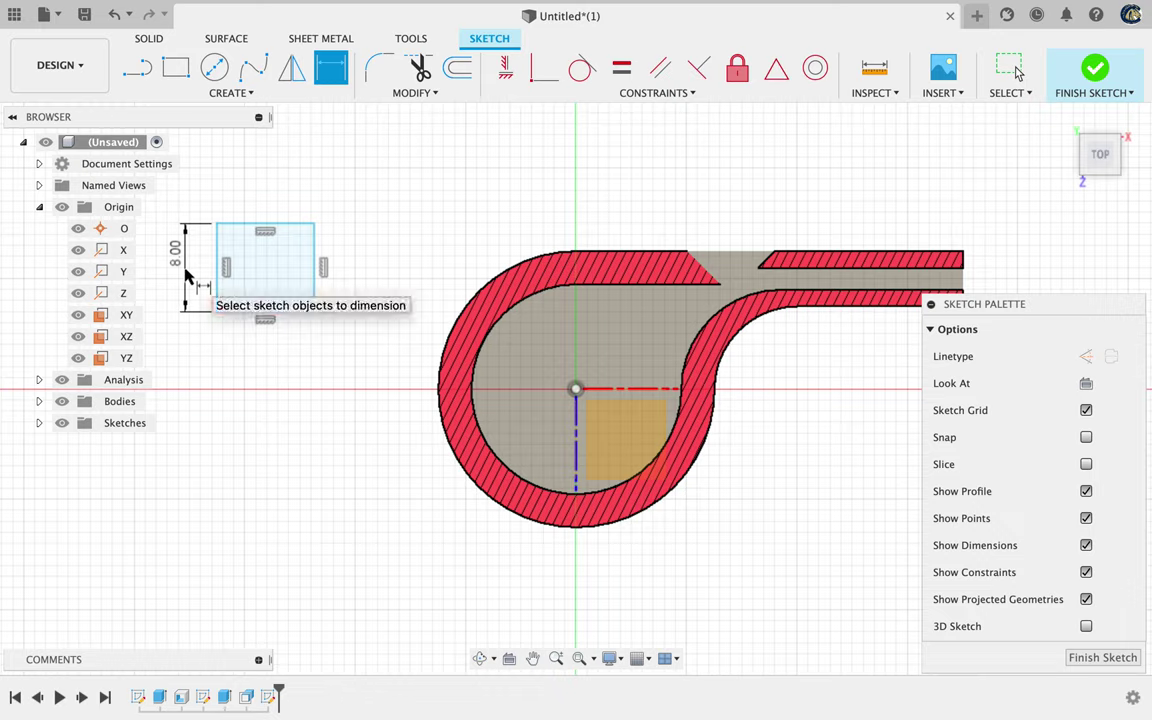
pyautogui.click(250, 225)
pyautogui.click(254, 203)
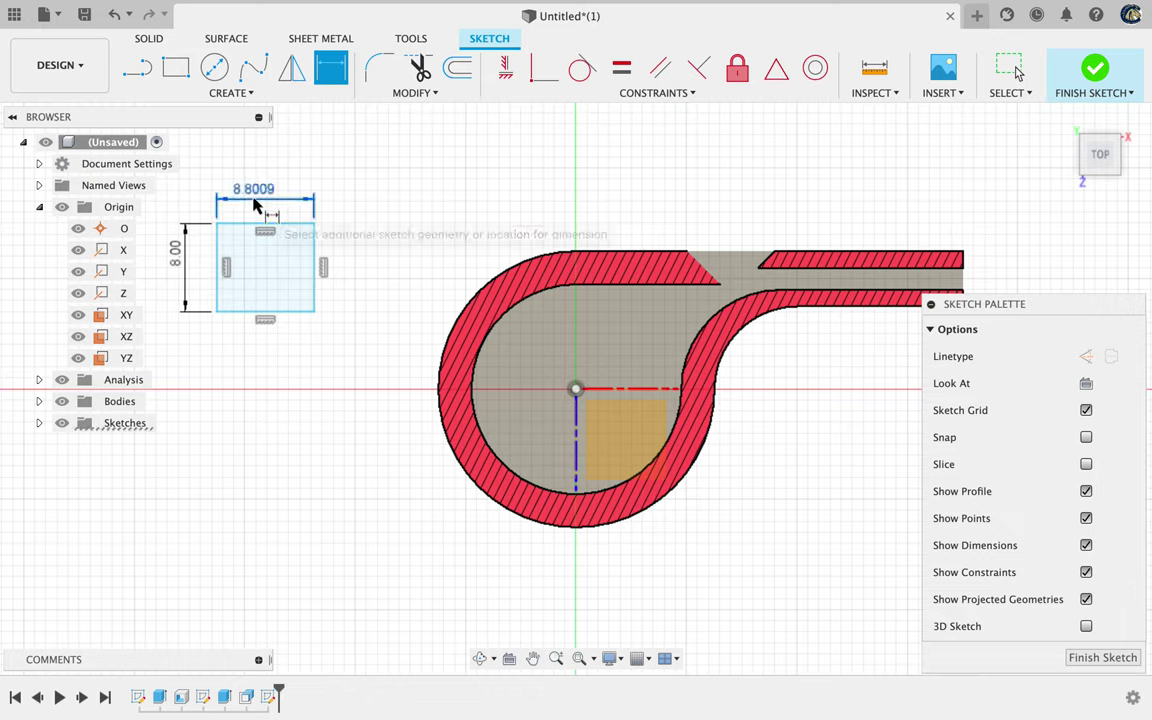
pyautogui.write('4')
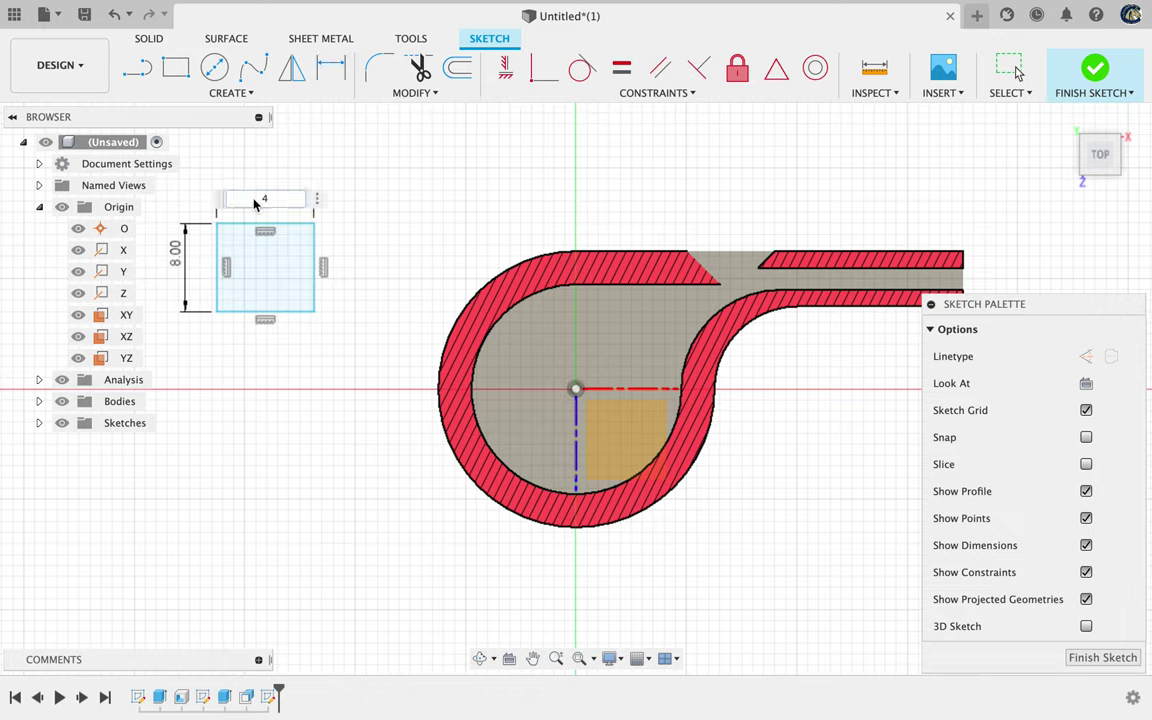
pyautogui.press('Return')
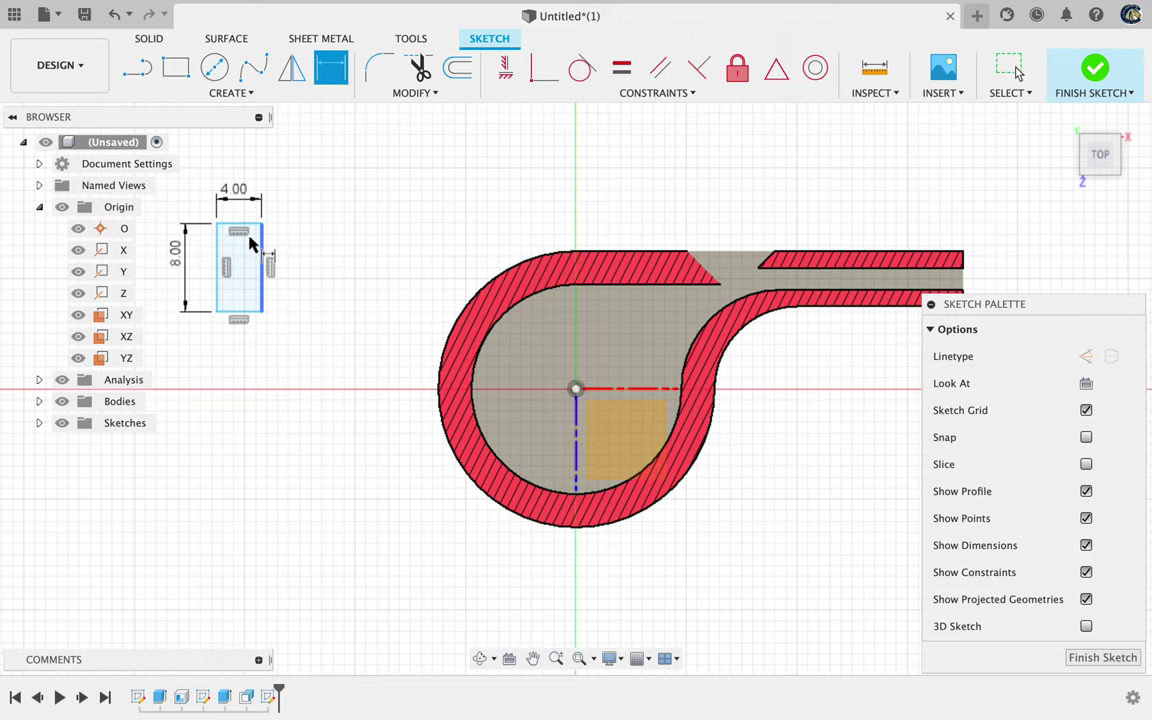
pyautogui.hotkey('ctrl', 'Right')
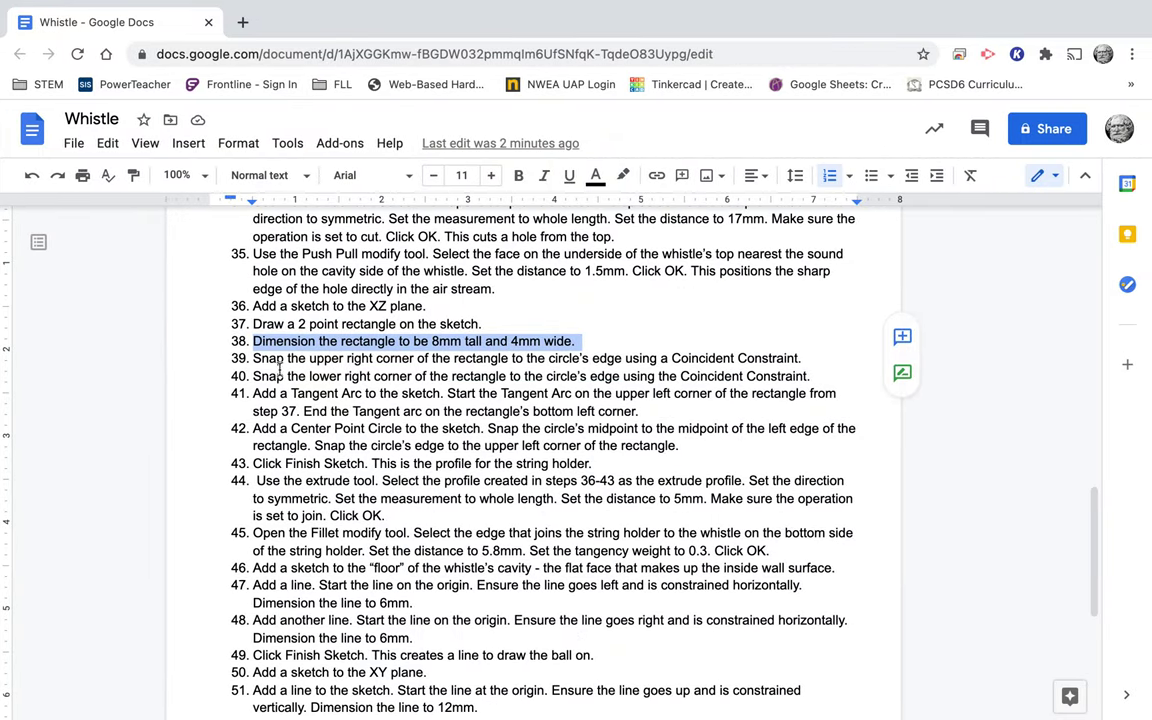
# Highlight step 39, the Coincident constraint instruction, and return to the sketch.
pyautogui.tripleClick(256, 362)
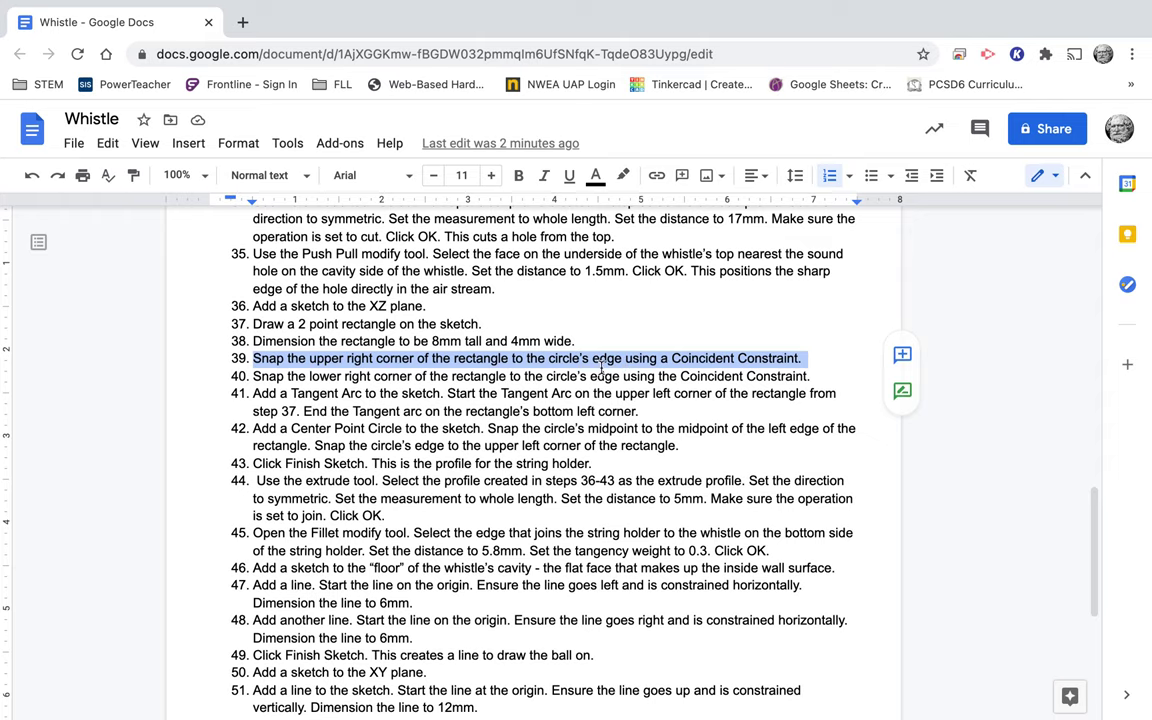
pyautogui.hotkey('ctrl', 'Left')
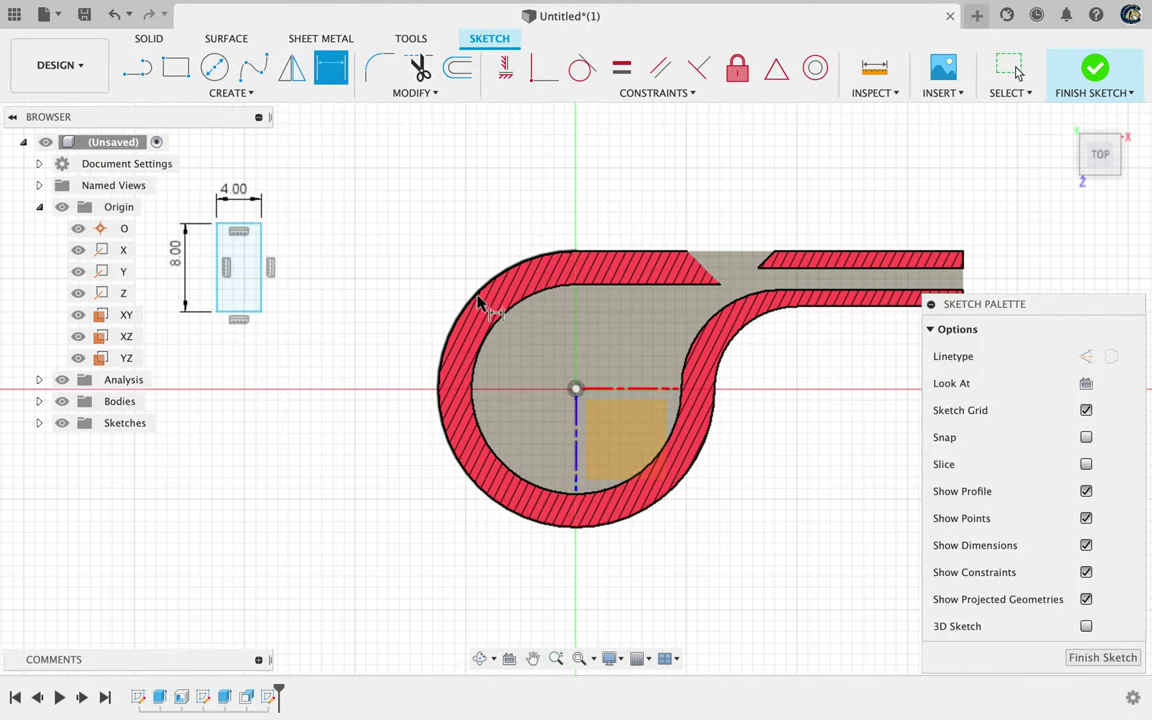
# Make the rectangle's top-right corner coincident with the whistle's outer circle.
pyautogui.click(553, 76)
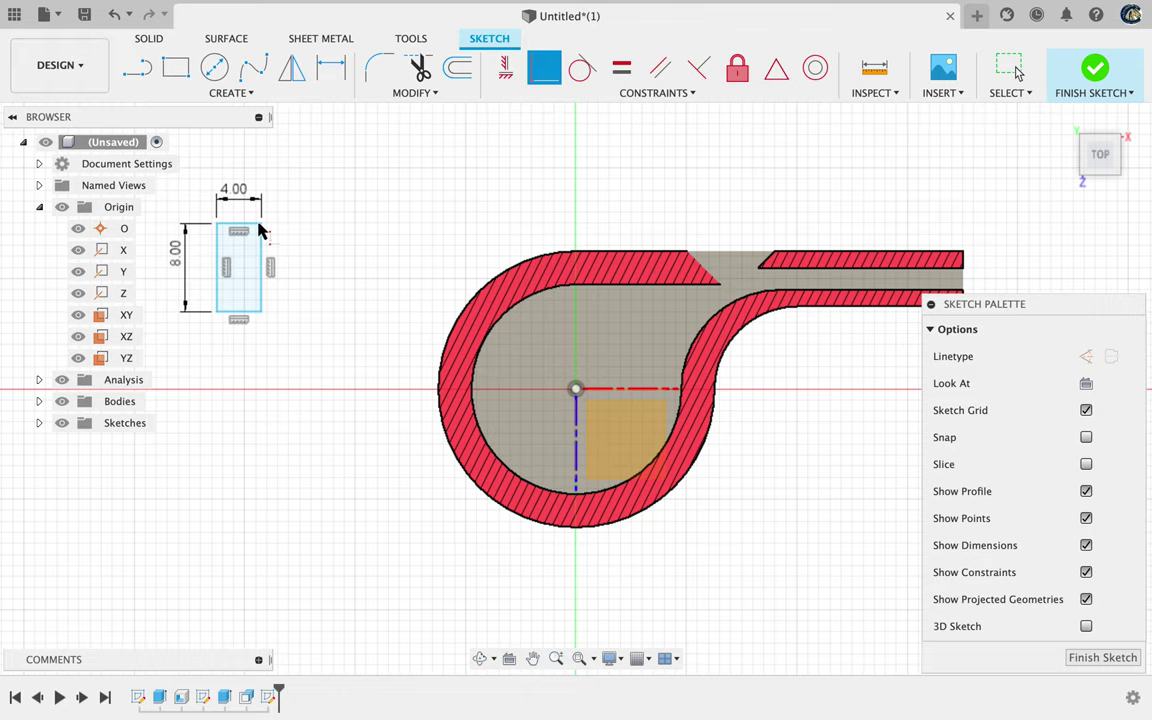
pyautogui.scroll(5, 260, 230)
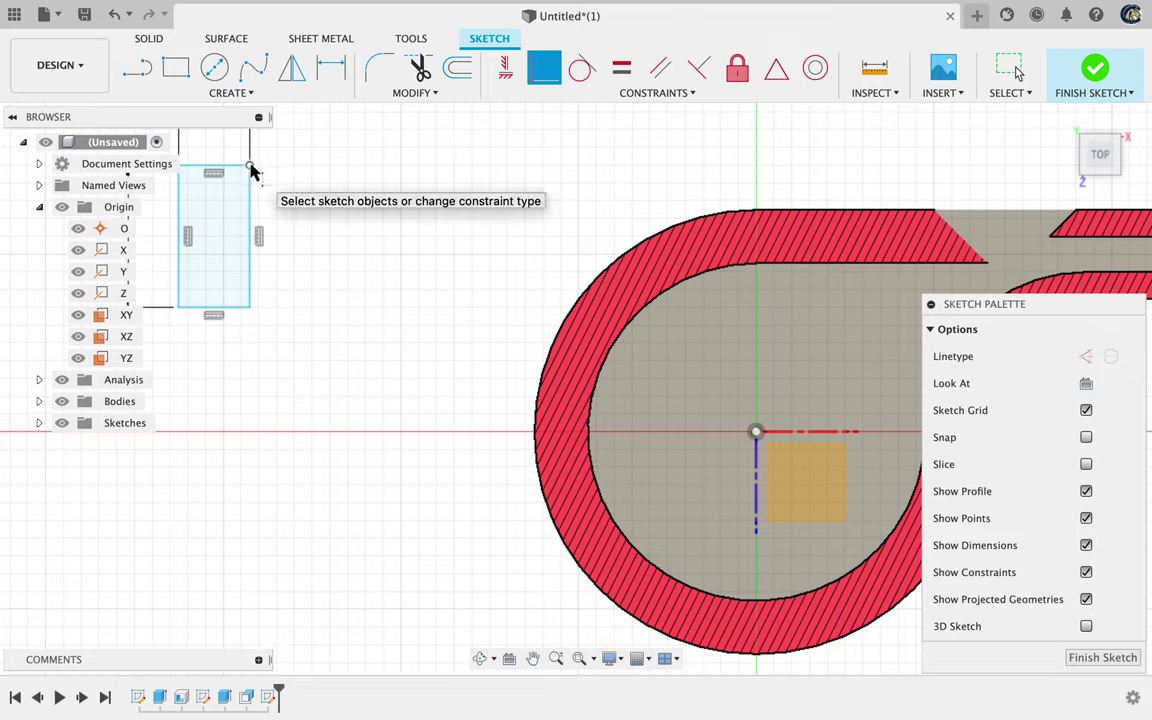
pyautogui.click(250, 166)
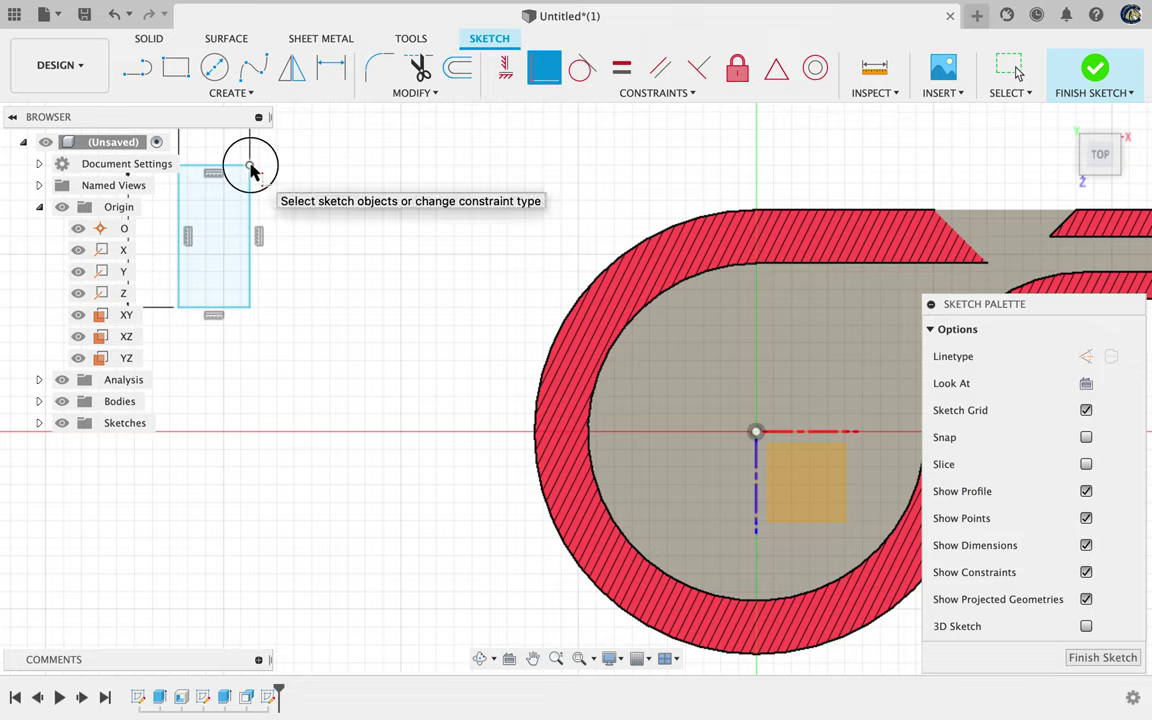
pyautogui.click(560, 335)
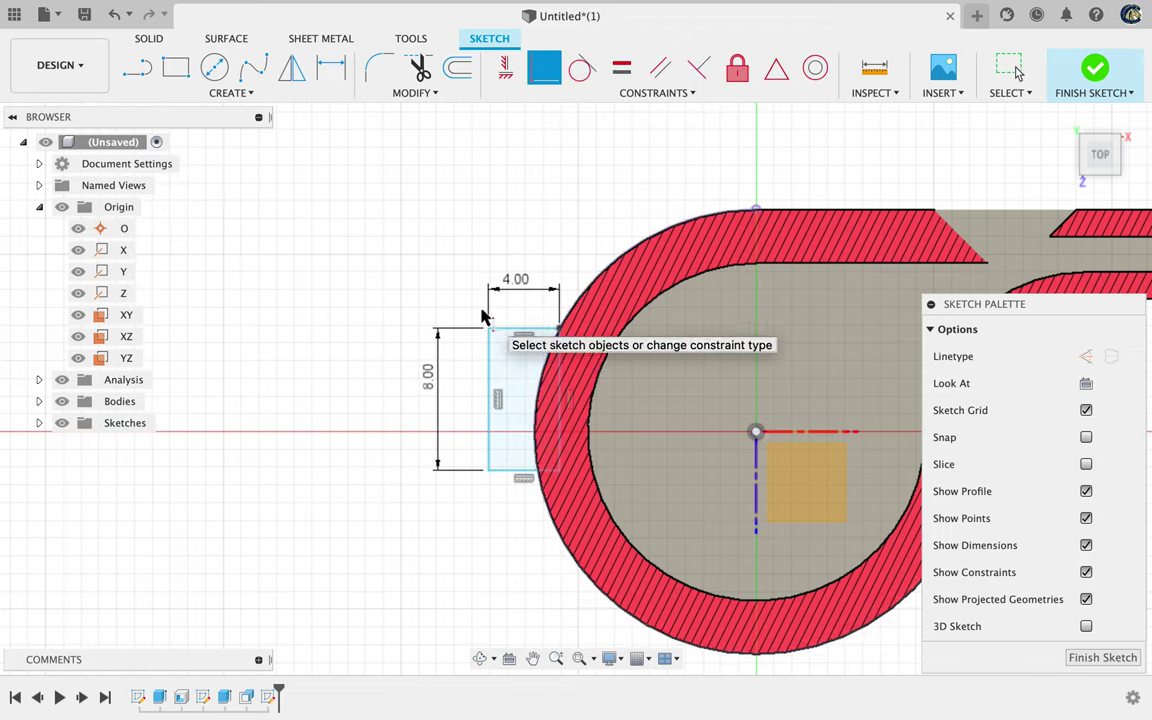
pyautogui.press('Escape')
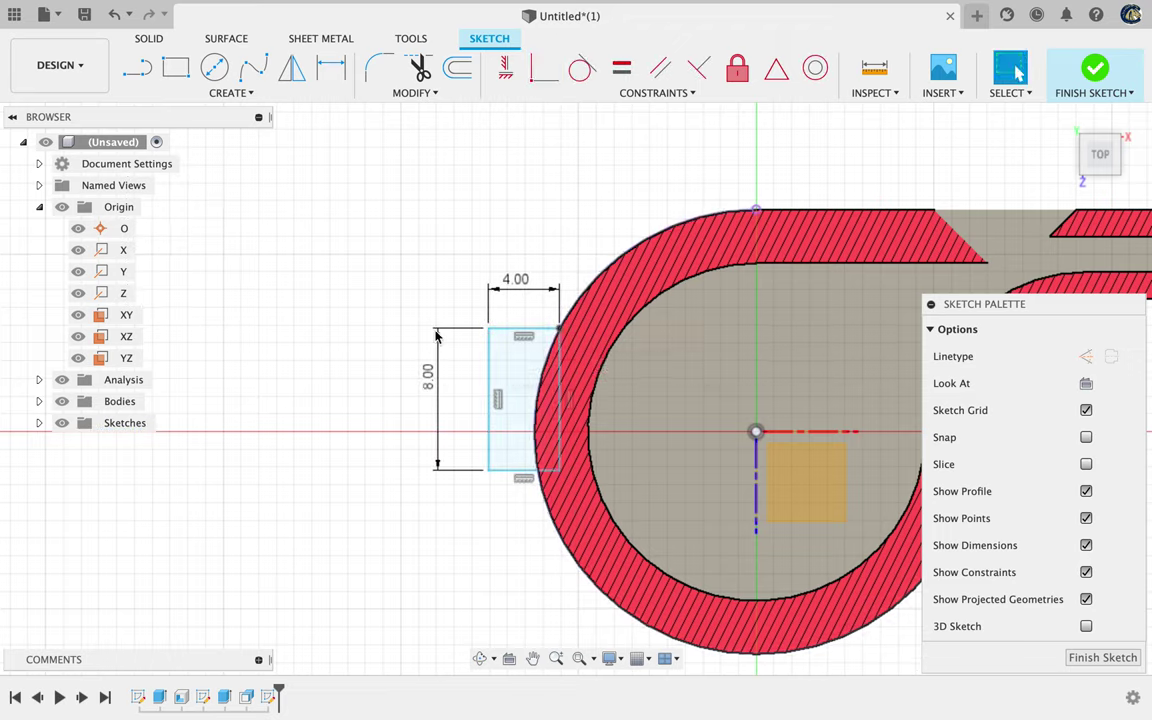
pyautogui.moveTo(510, 332)
pyautogui.mouseDown()
pyautogui.moveTo(630, 229)
pyautogui.moveTo(527, 481)
pyautogui.moveTo(598, 604)
pyautogui.mouseUp()
pyautogui.moveTo(545, 540)
pyautogui.mouseDown()
pyautogui.moveTo(527, 427)
pyautogui.moveTo(527, 437)
pyautogui.mouseUp()
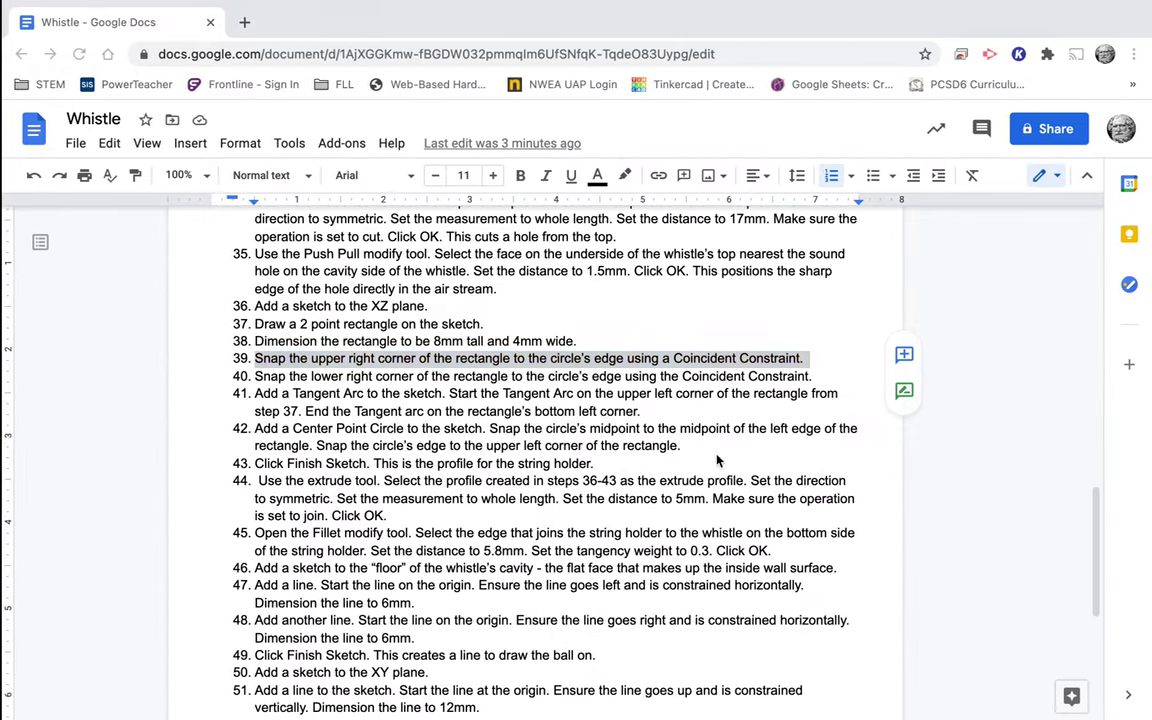
# Highlight step 40, then make the bottom-right corner coincident with the outer circle.
pyautogui.click(258, 377)
pyautogui.tripleClick(262, 377)
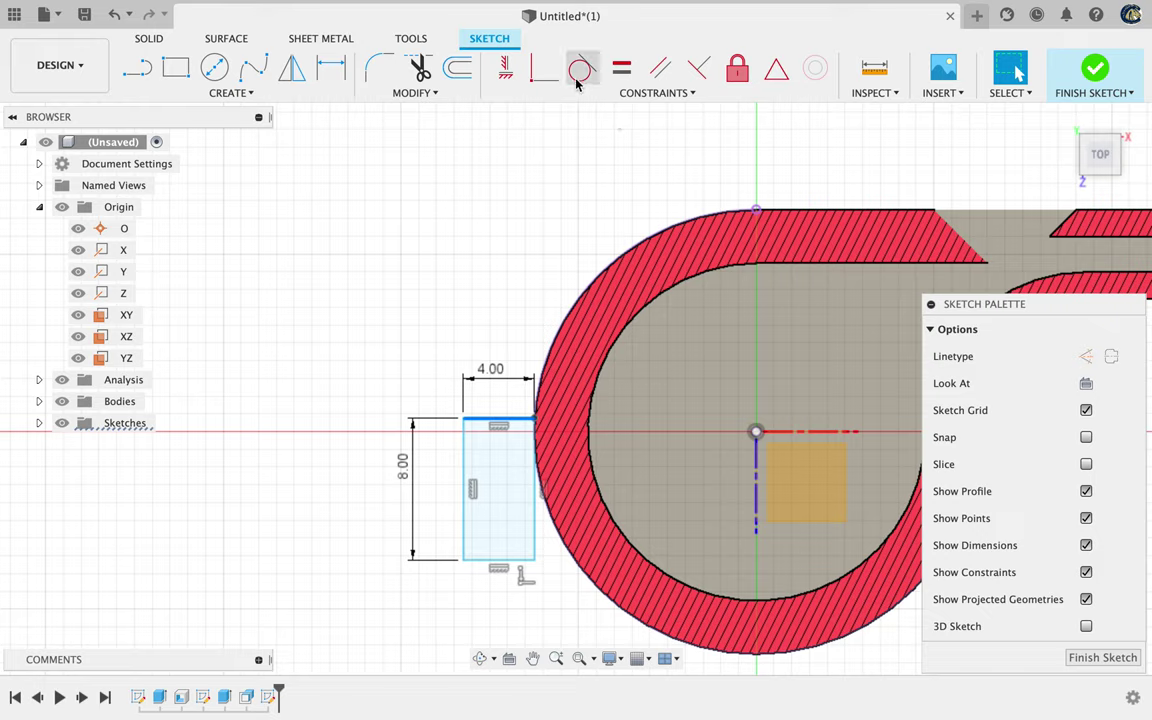
pyautogui.click(544, 69)
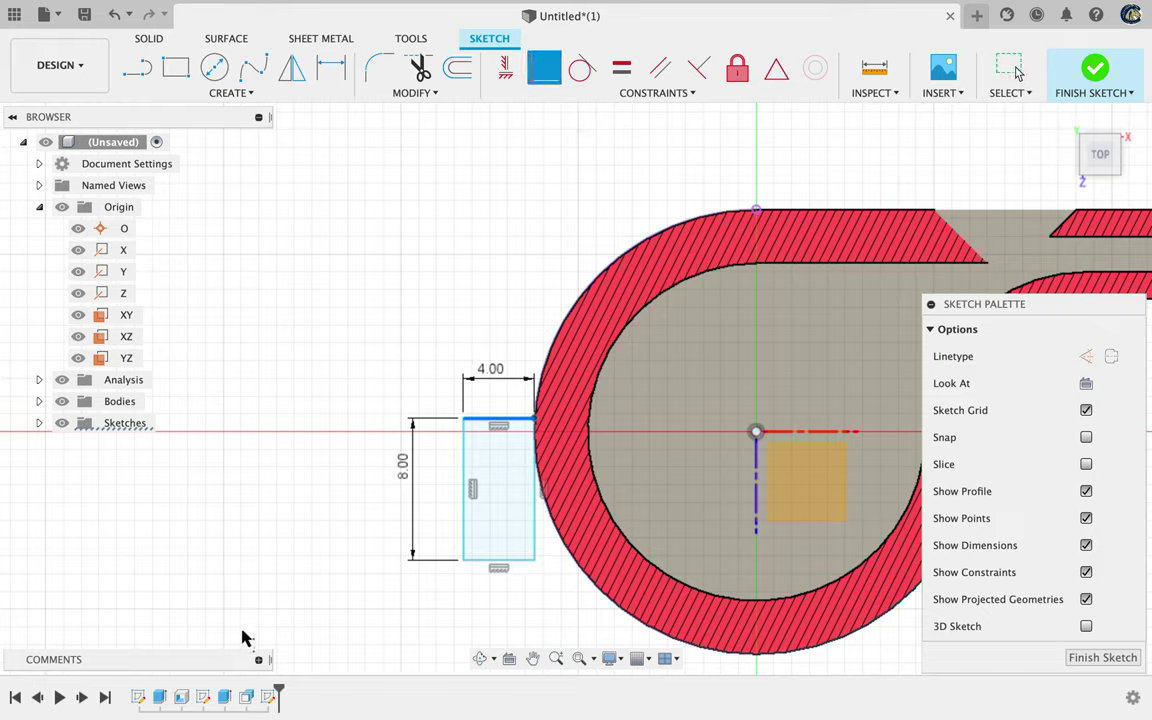
pyautogui.click(536, 560)
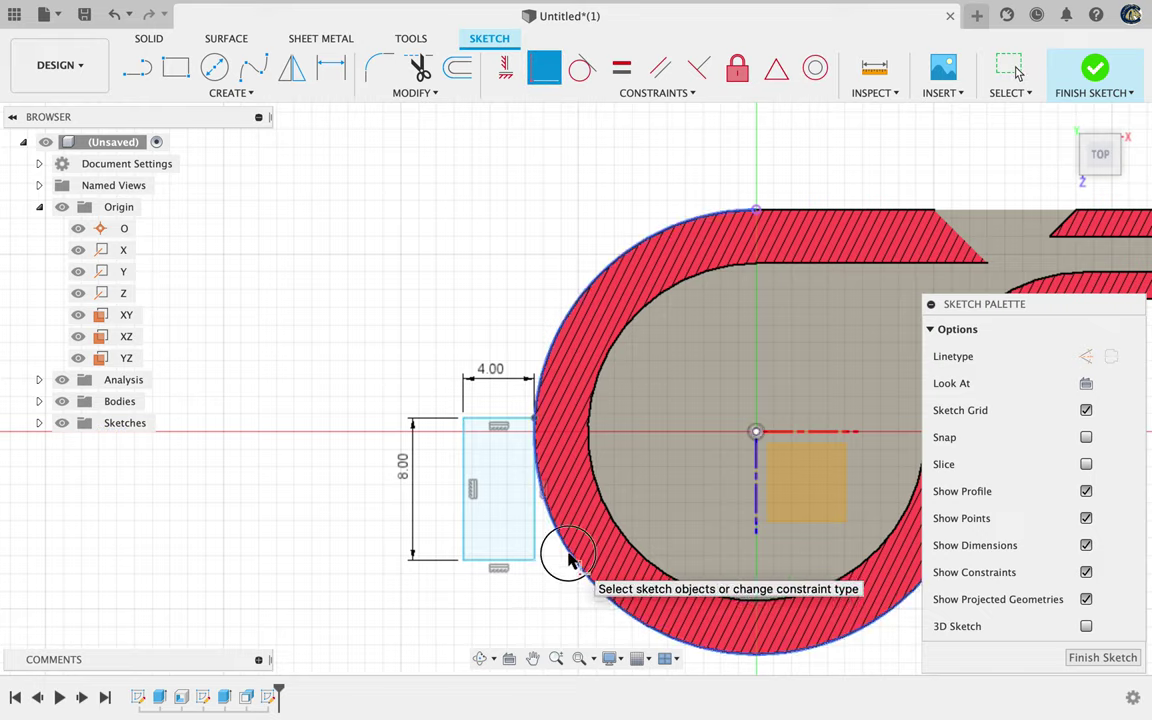
pyautogui.click(566, 556)
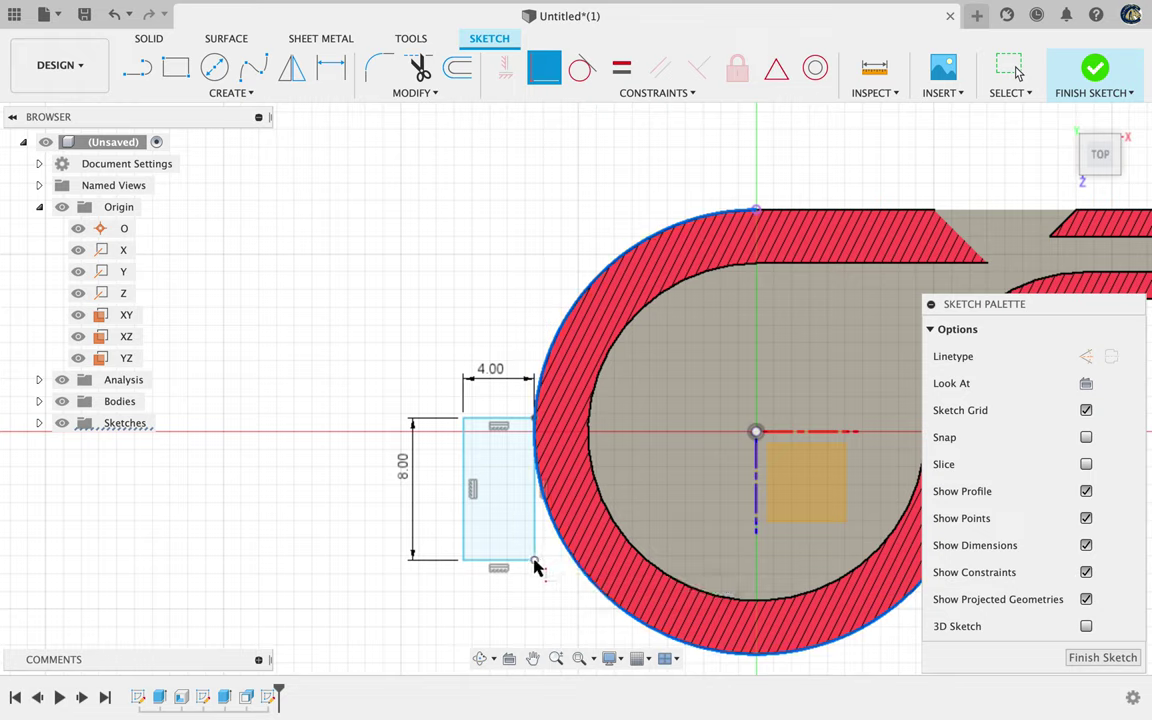
pyautogui.click(536, 563)
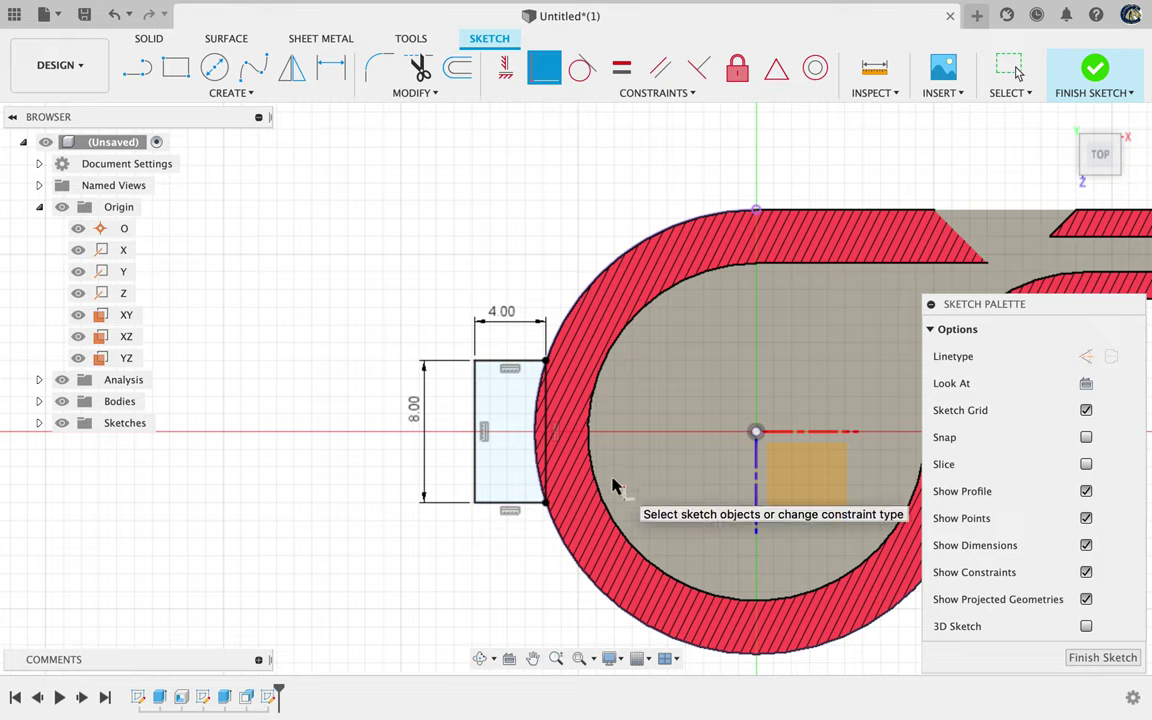
pyautogui.hotkey('ctrl', 'Right')
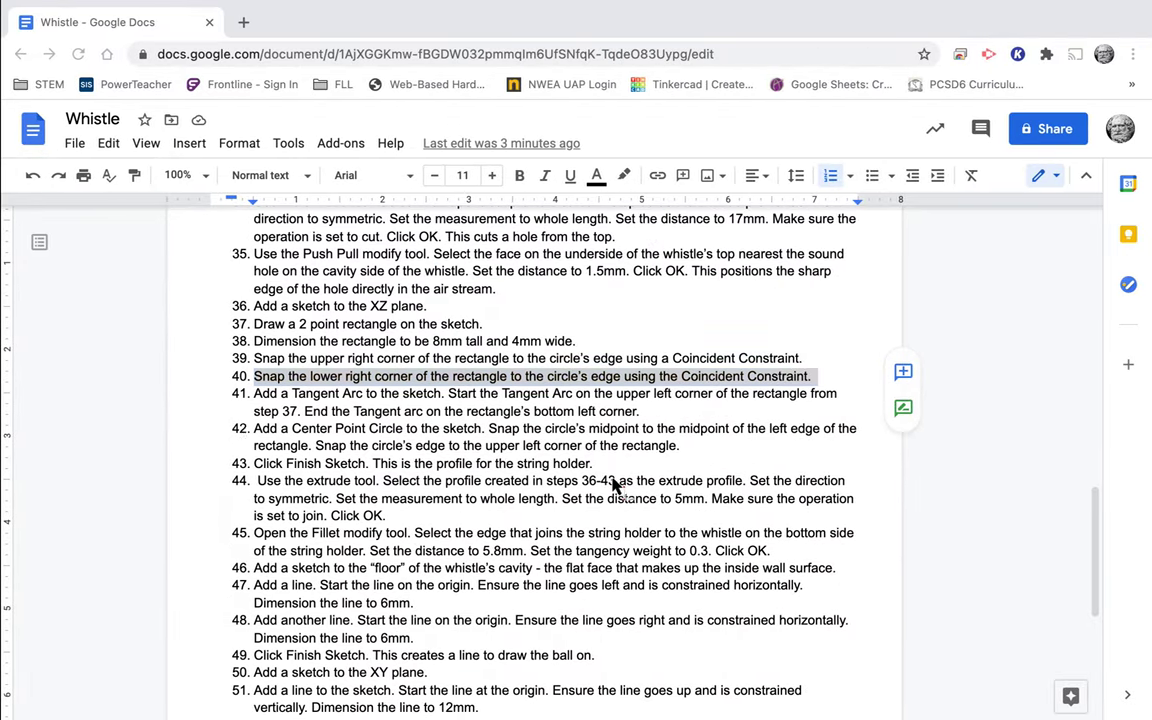
# Highlight step 41, the tangent arc instruction, in the Whistle doc.
pyautogui.tripleClick(258, 395)
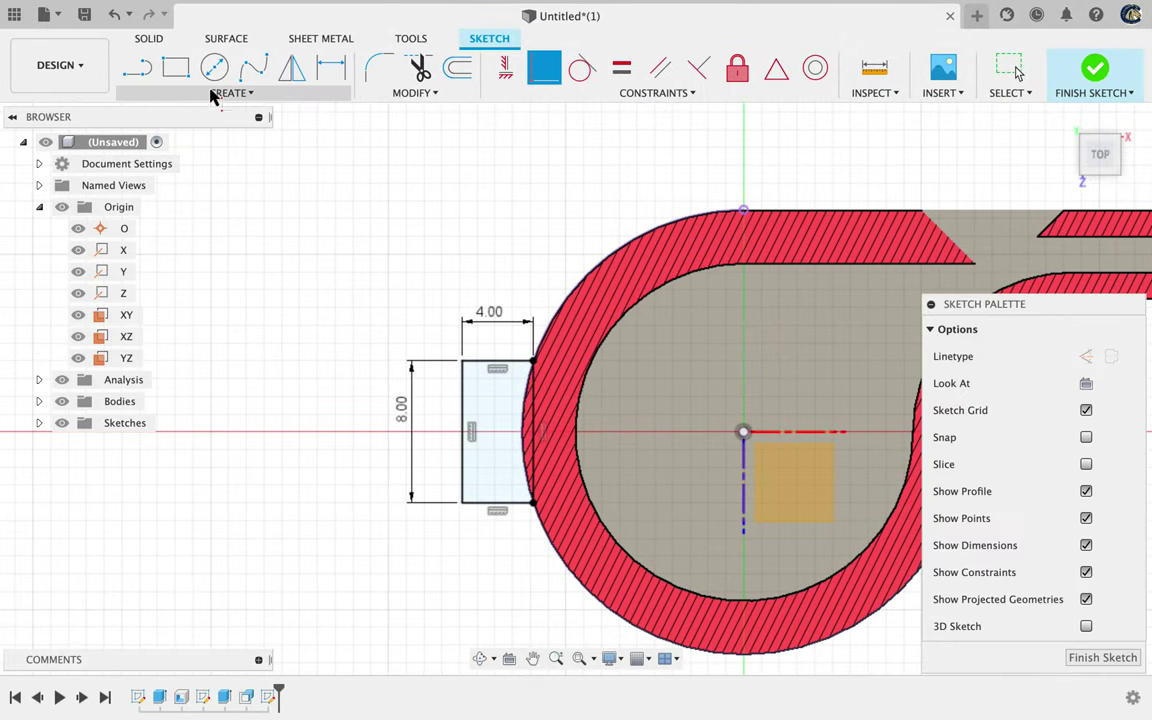
# Draw a tangent arc from the rectangle's top-left corner to its bottom-left corner.
pyautogui.click(212, 94)
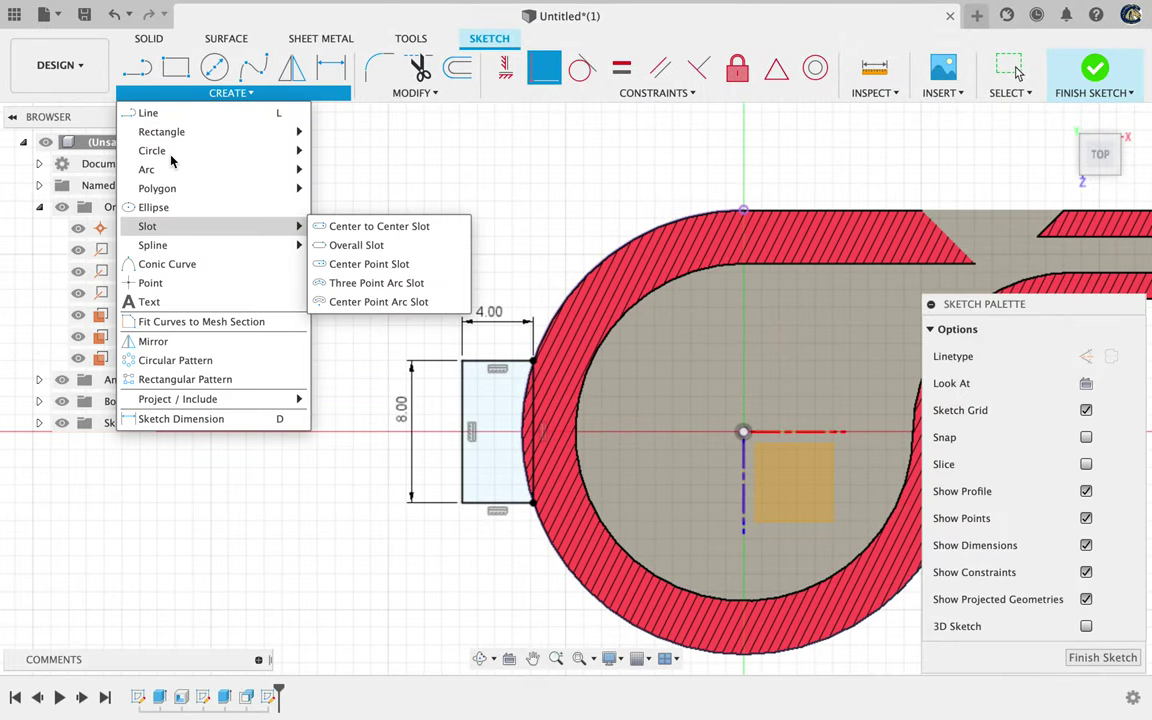
pyautogui.moveTo(170, 170)
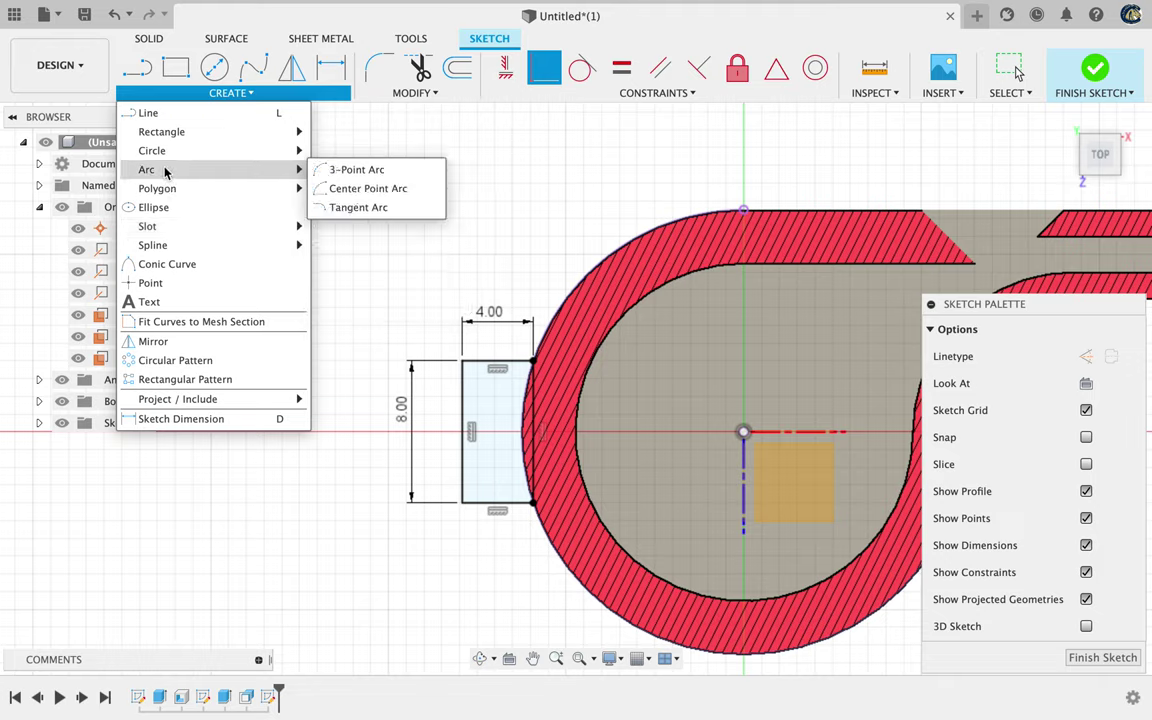
pyautogui.click(372, 209)
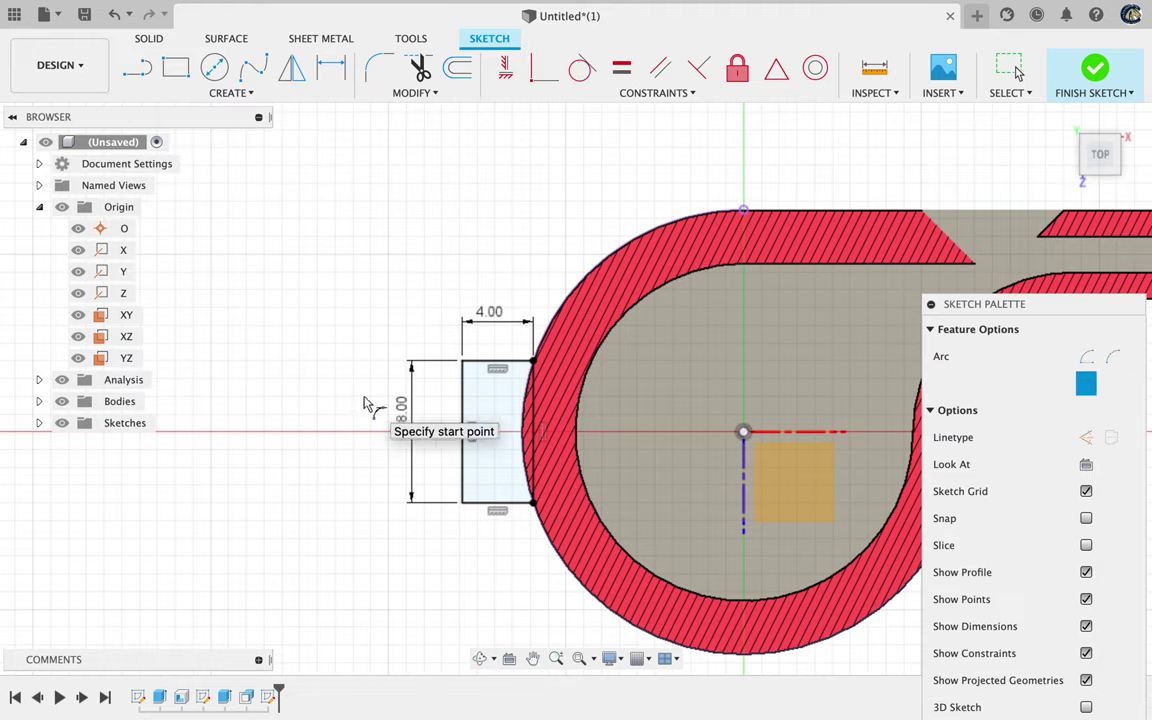
pyautogui.click(462, 361)
pyautogui.click(461, 507)
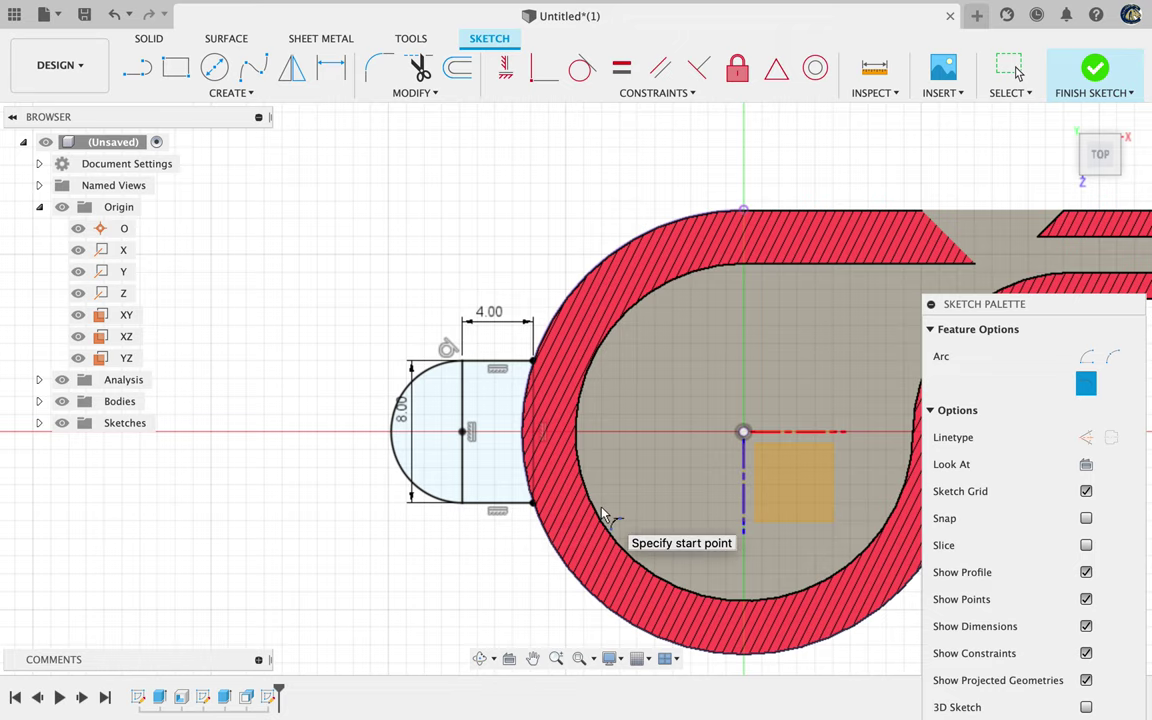
pyautogui.hotkey('ctrl', 'Right')
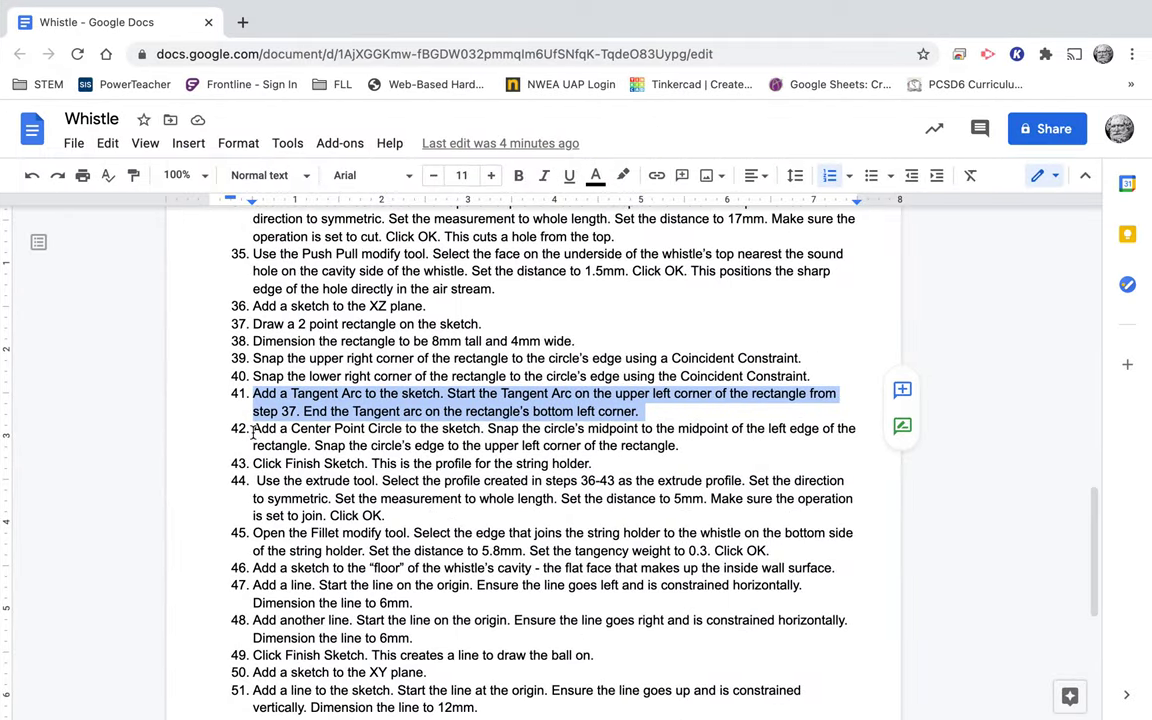
# Highlight step 42, the Center Point Circle instruction, and return to the sketch.
pyautogui.tripleClick(258, 432)
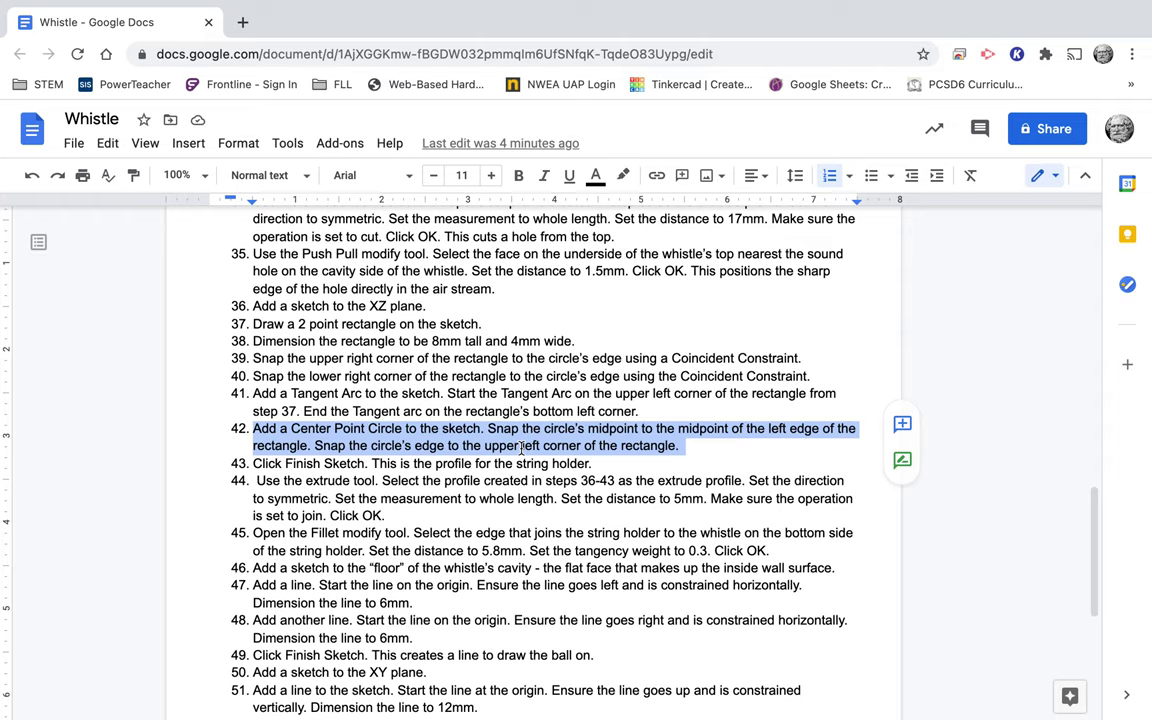
pyautogui.hotkey('ctrl', 'Left')
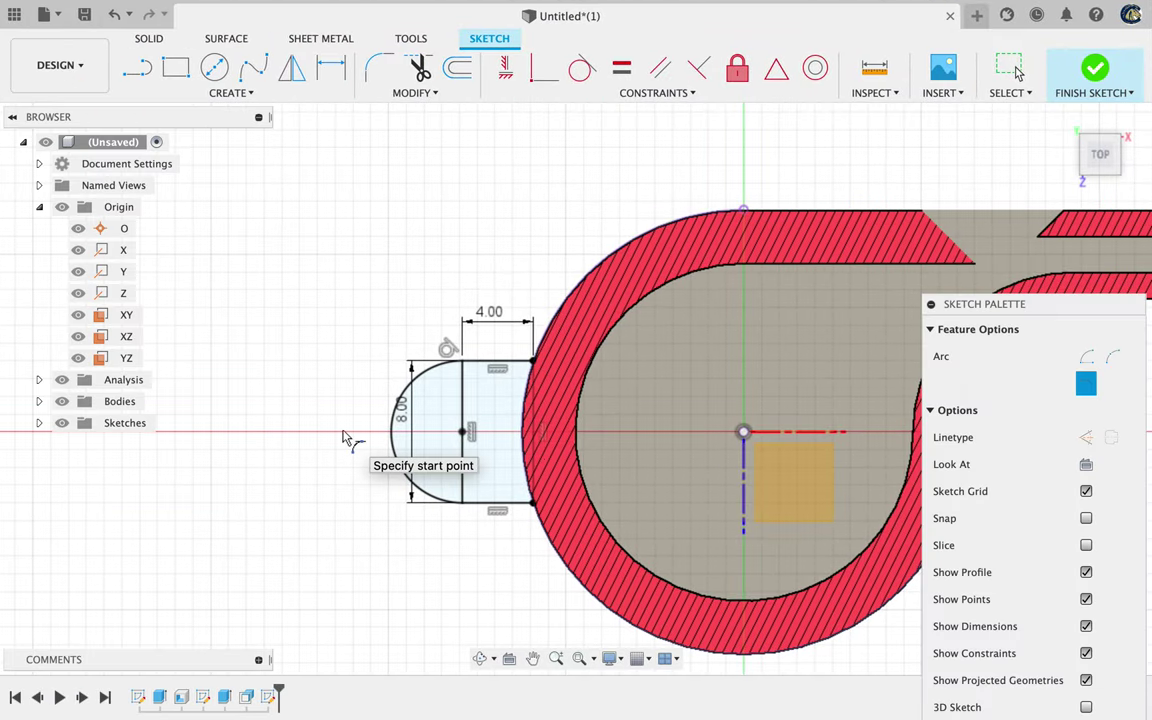
# Anchor a centre-diameter circle at the midpoint of the rectangle's left edge.
pyautogui.press('c')
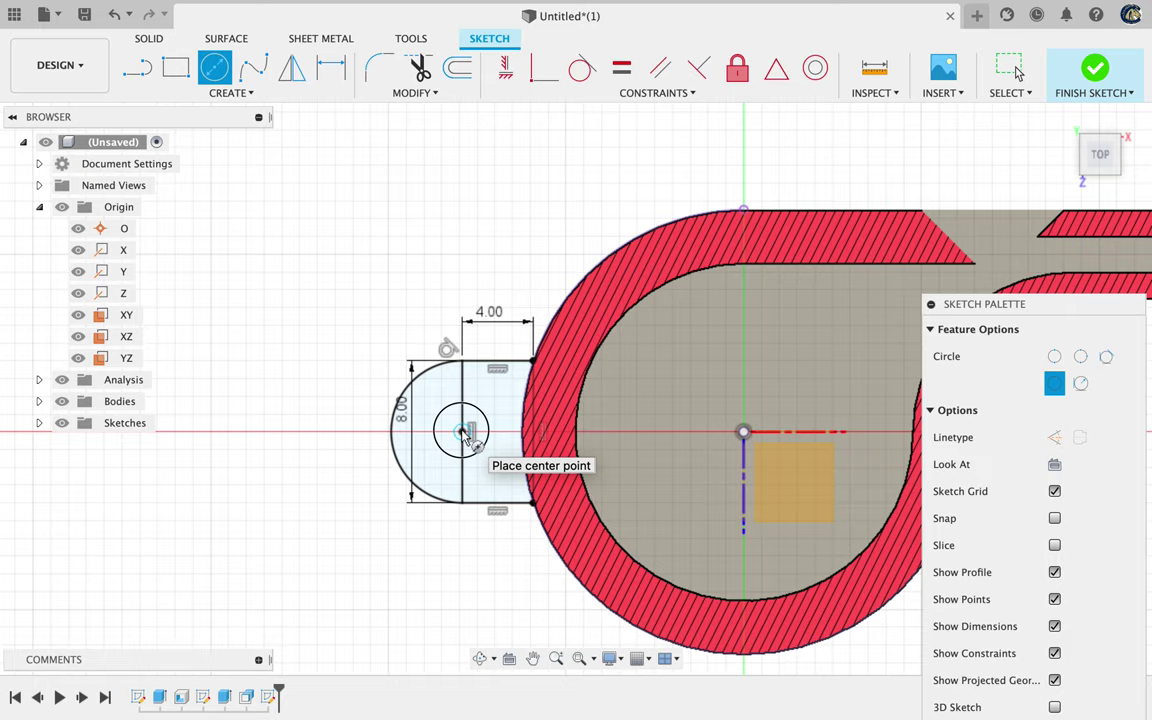
pyautogui.click(462, 432)
pyautogui.hotkey('ctrl', 'Right')
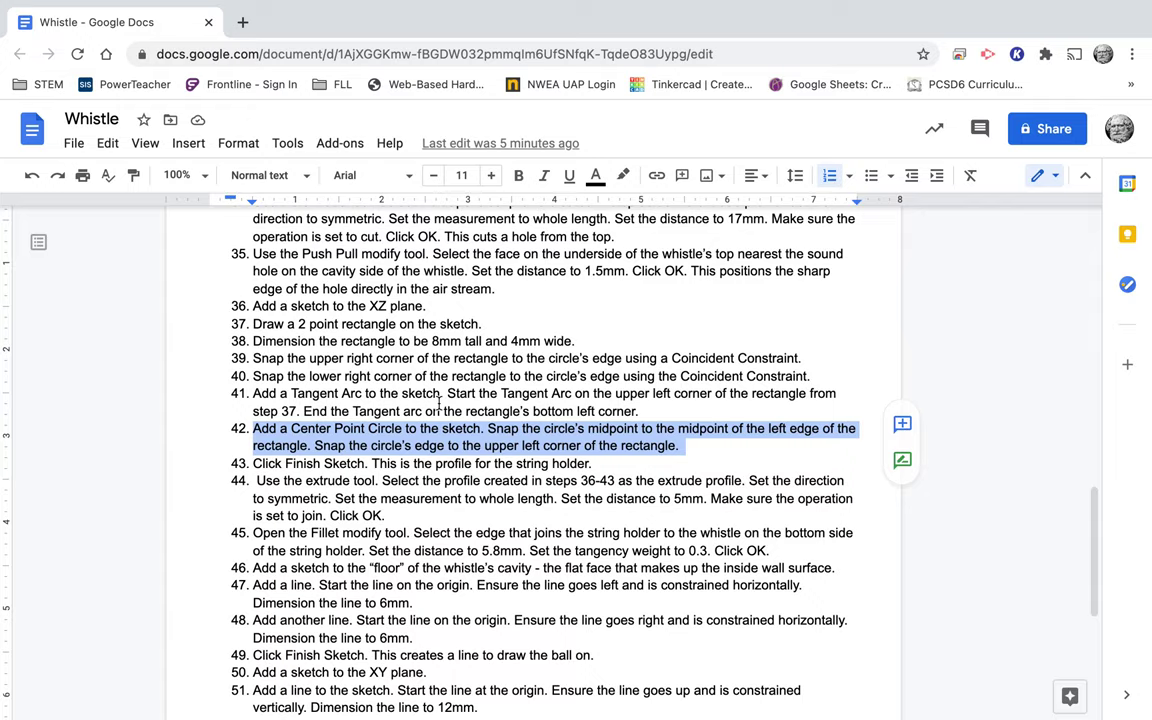
pyautogui.hotkey('ctrl', 'Left')
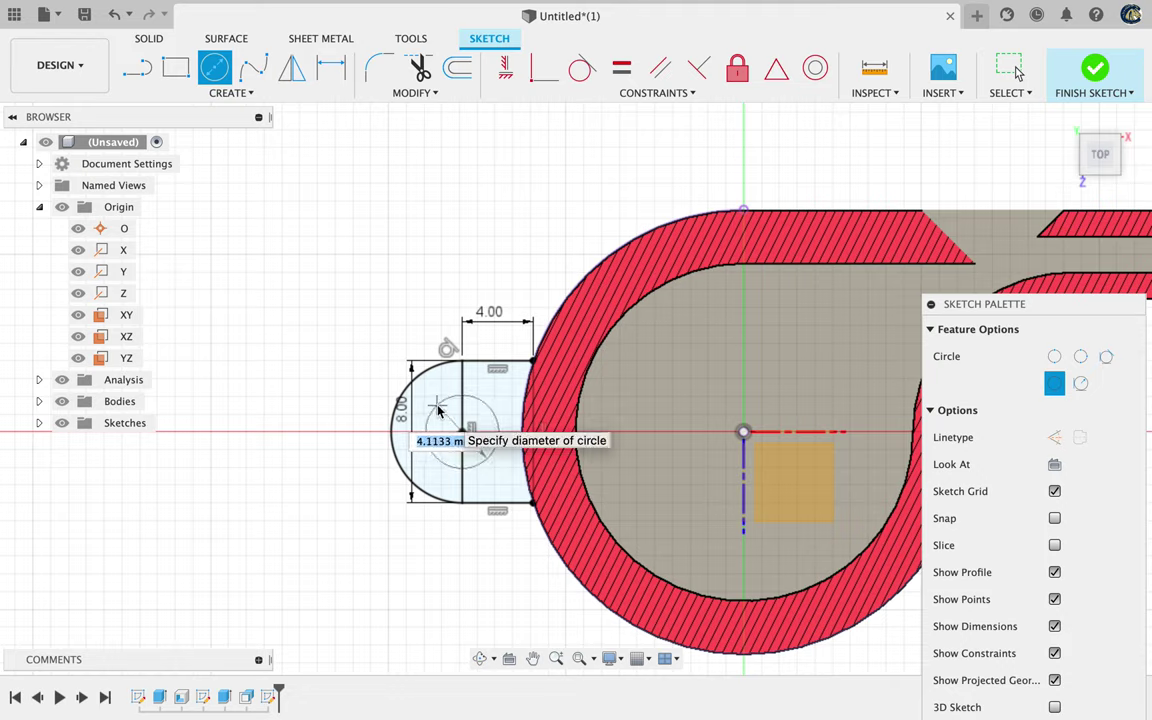
# Give the new circle a 5 mm diameter and bring the instructions back up.
pyautogui.write('5')
pyautogui.press('Return')
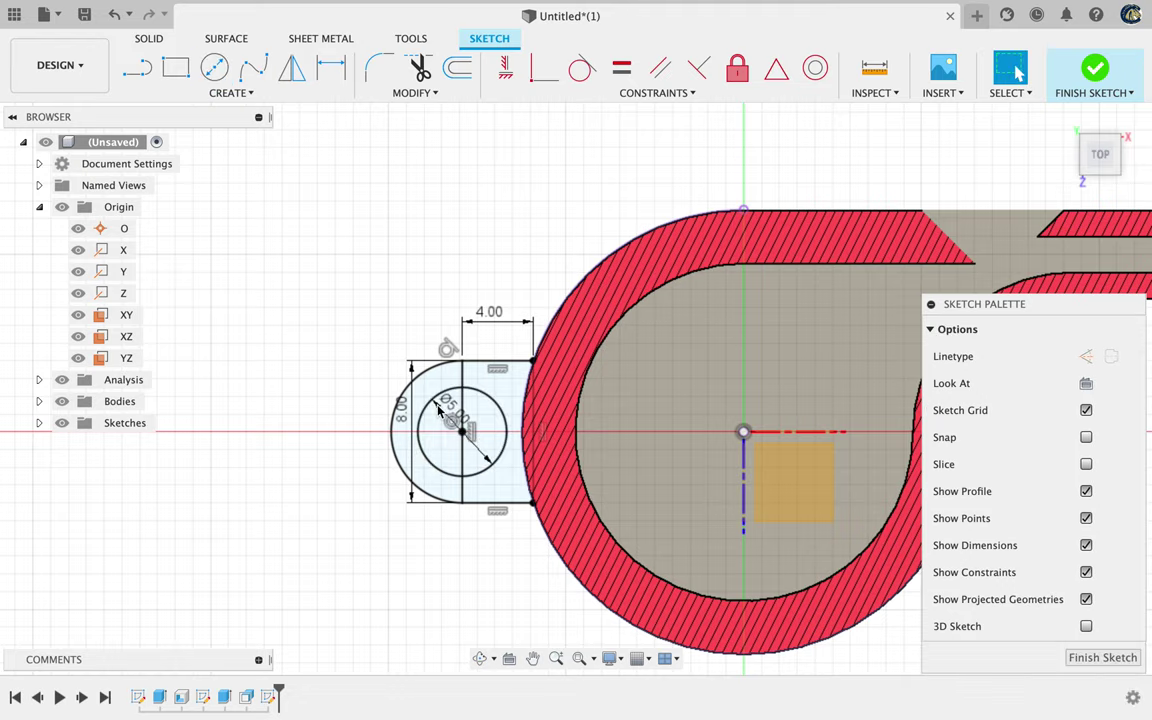
pyautogui.hotkey('ctrl', 'Right')
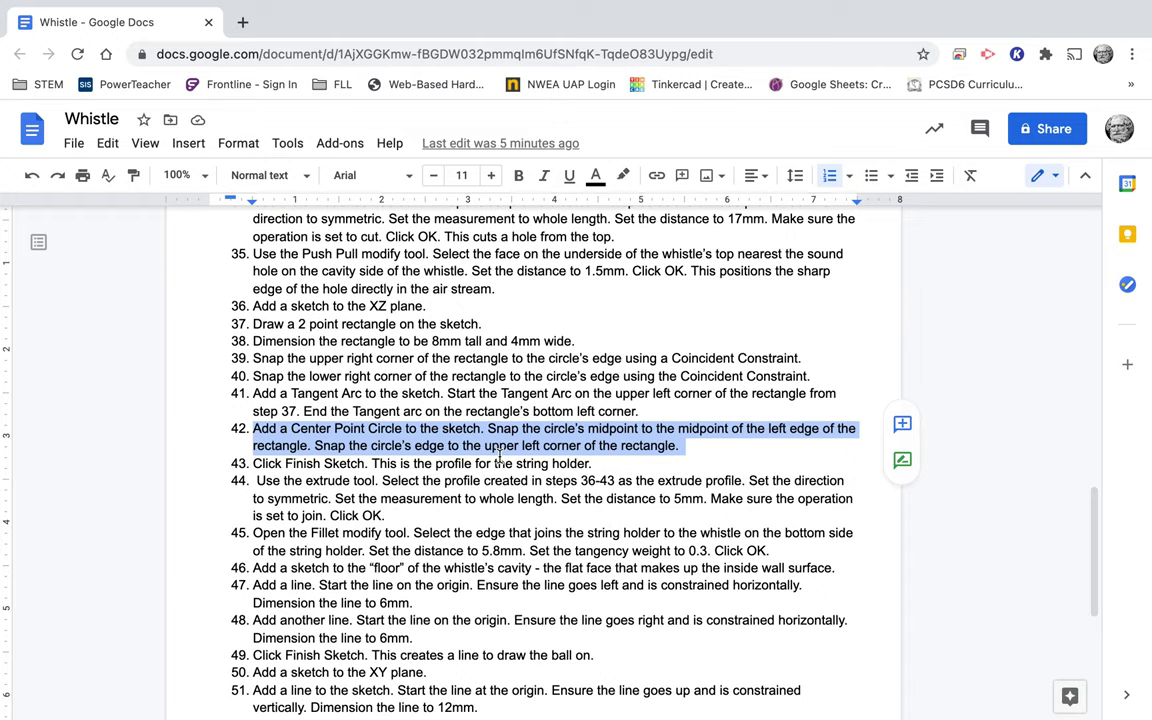
# Replace step 42's last sentence with 'Dimension the circle to a diameter of 5mm'.
pyautogui.click(313, 445)
pyautogui.moveTo(313, 445); pyautogui.dragTo(679, 452)
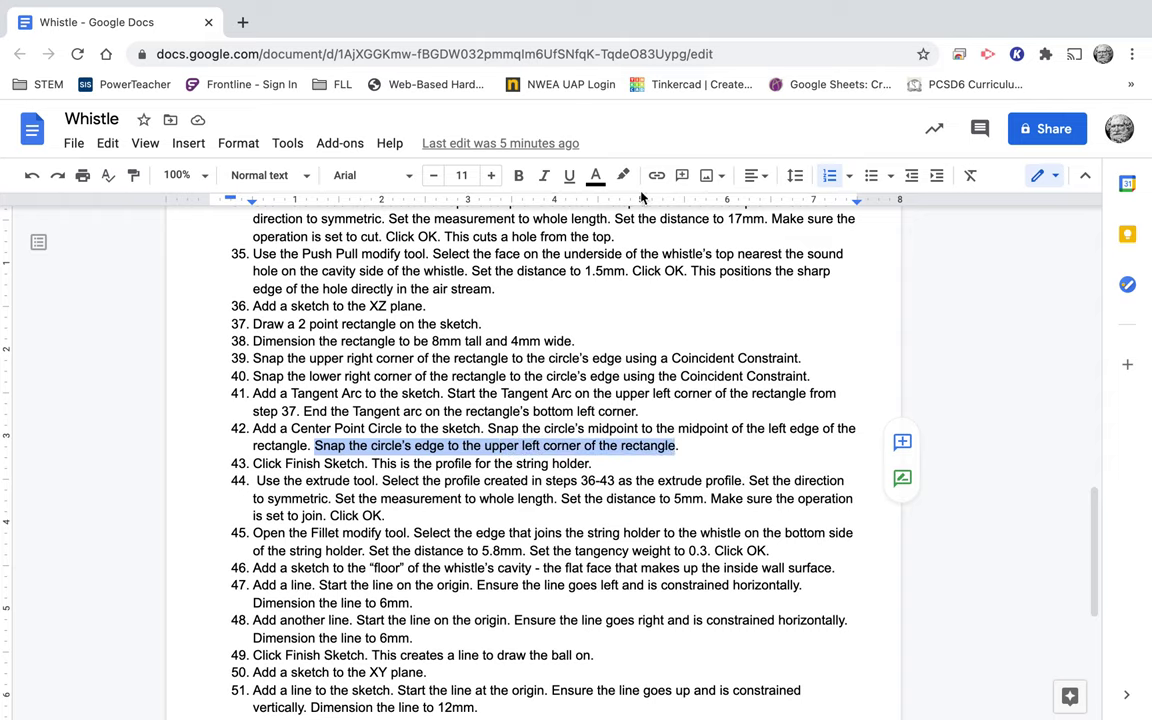
pyautogui.write('Di')
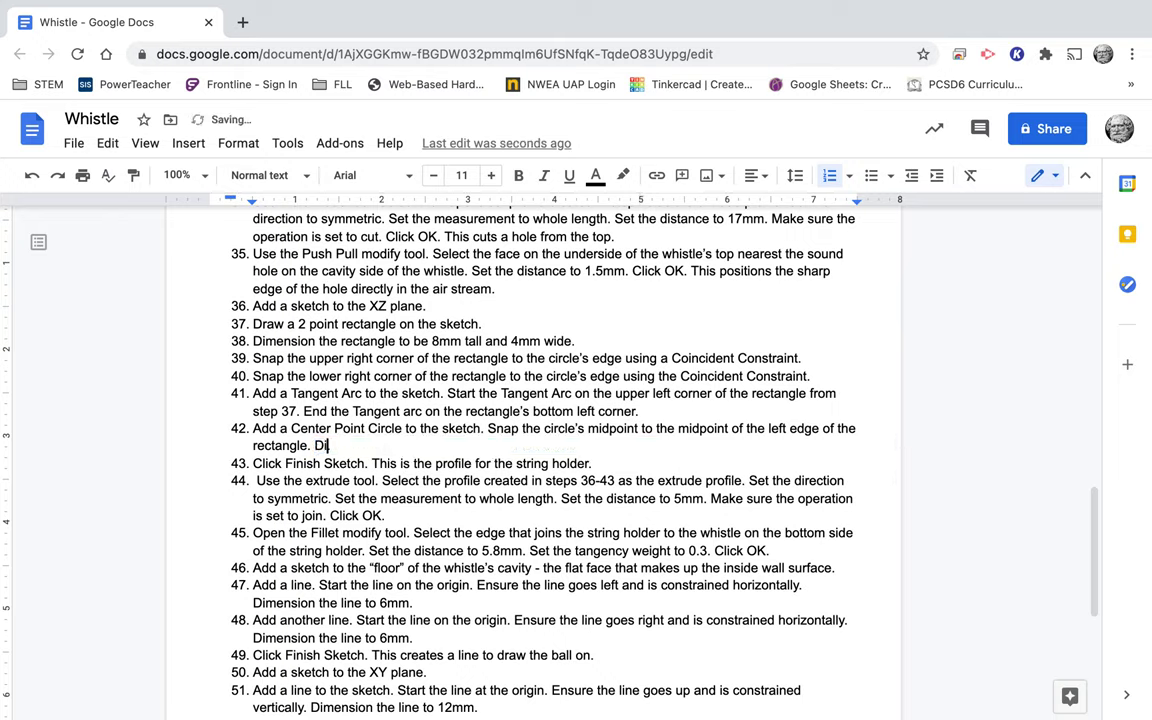
pyautogui.write('mension the circle to a')
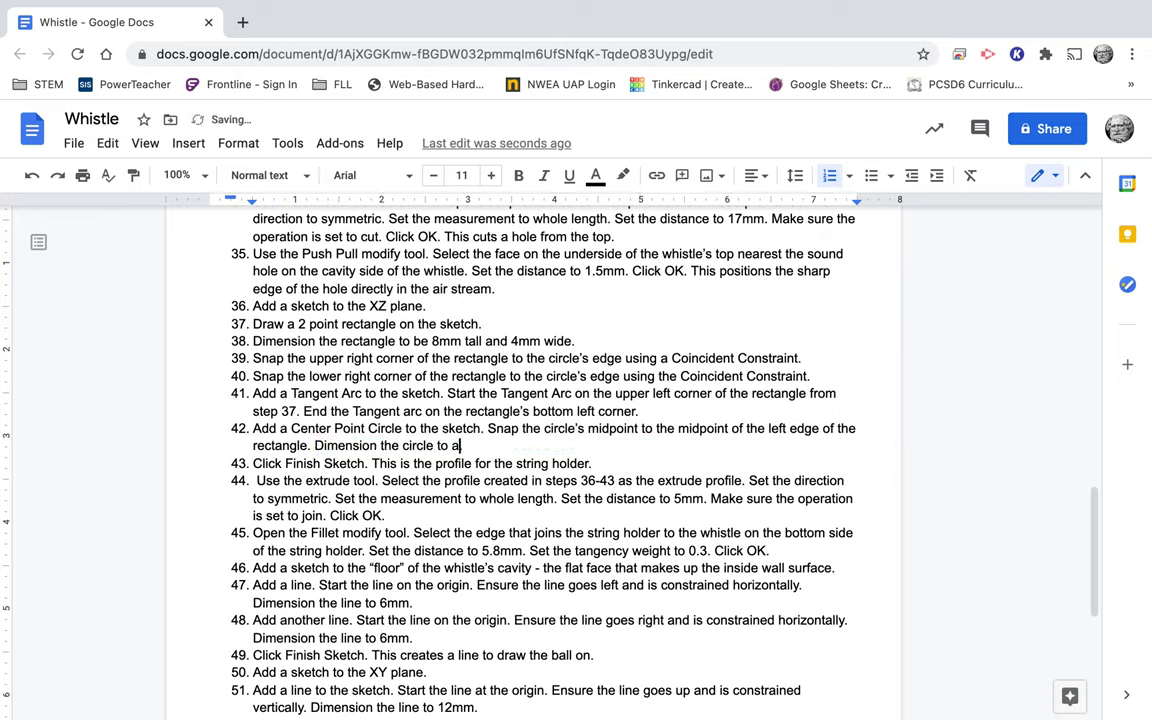
pyautogui.write(' diameter of 5mm')
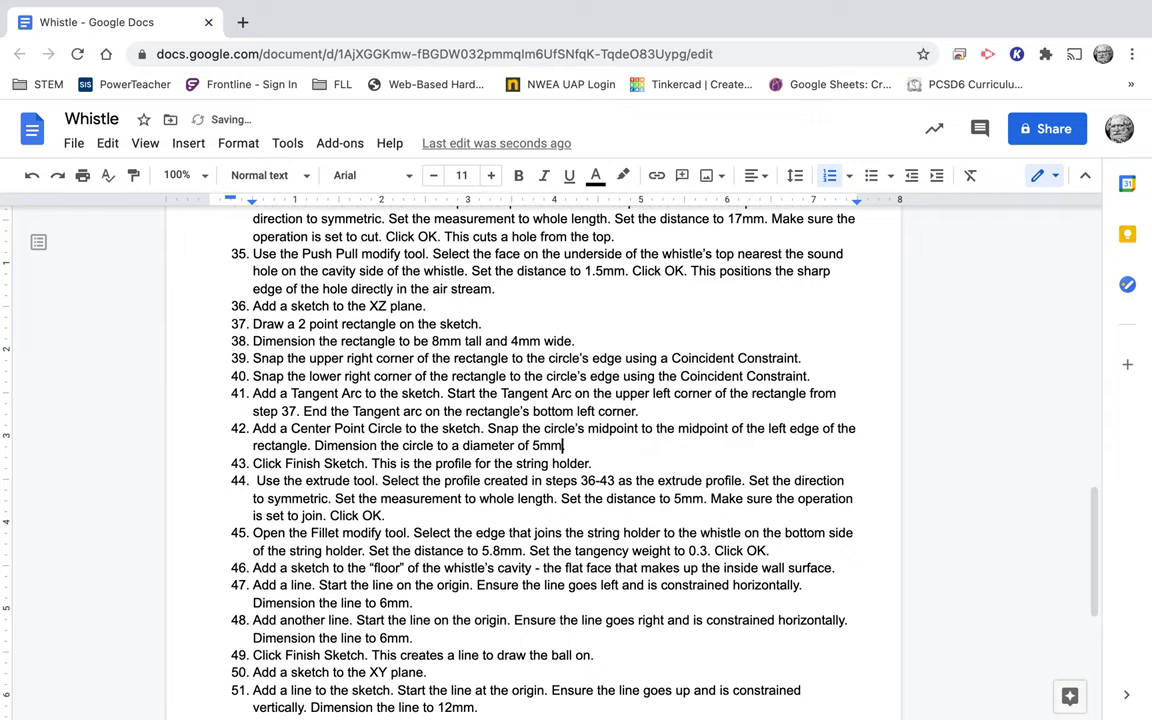
# Mark step 43 in the instructions and finish the string-holder sketch in Fusion 360.
pyautogui.press('super+Tab')
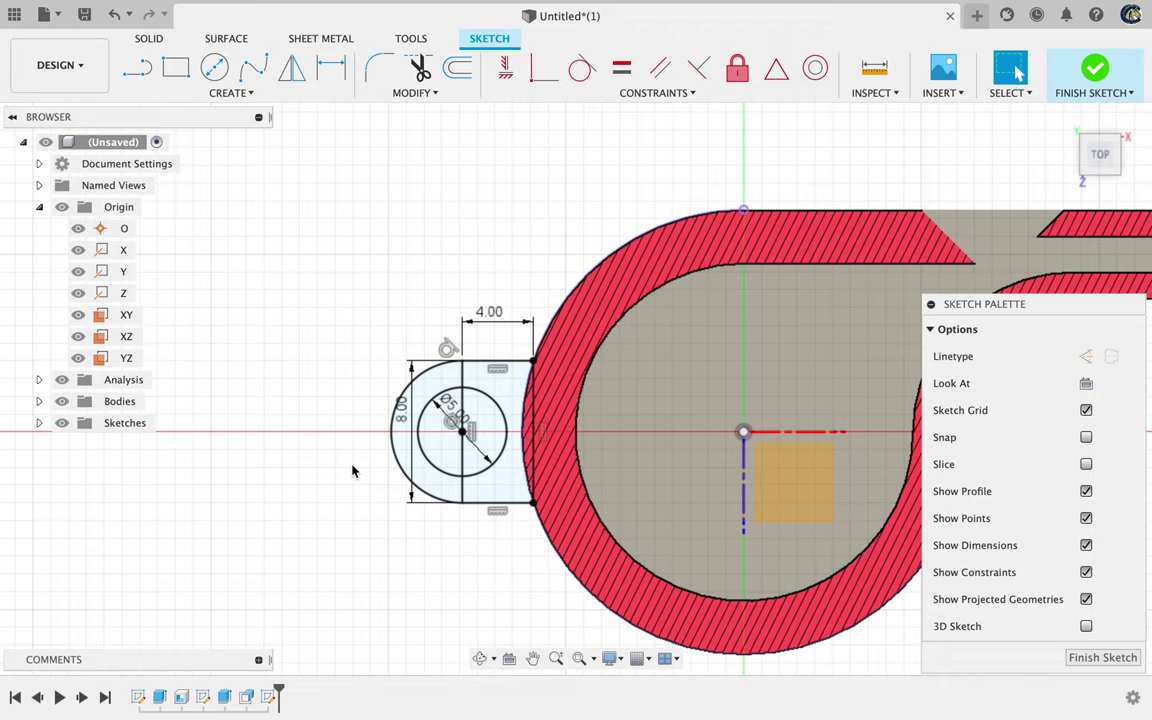
pyautogui.press('super+Tab')
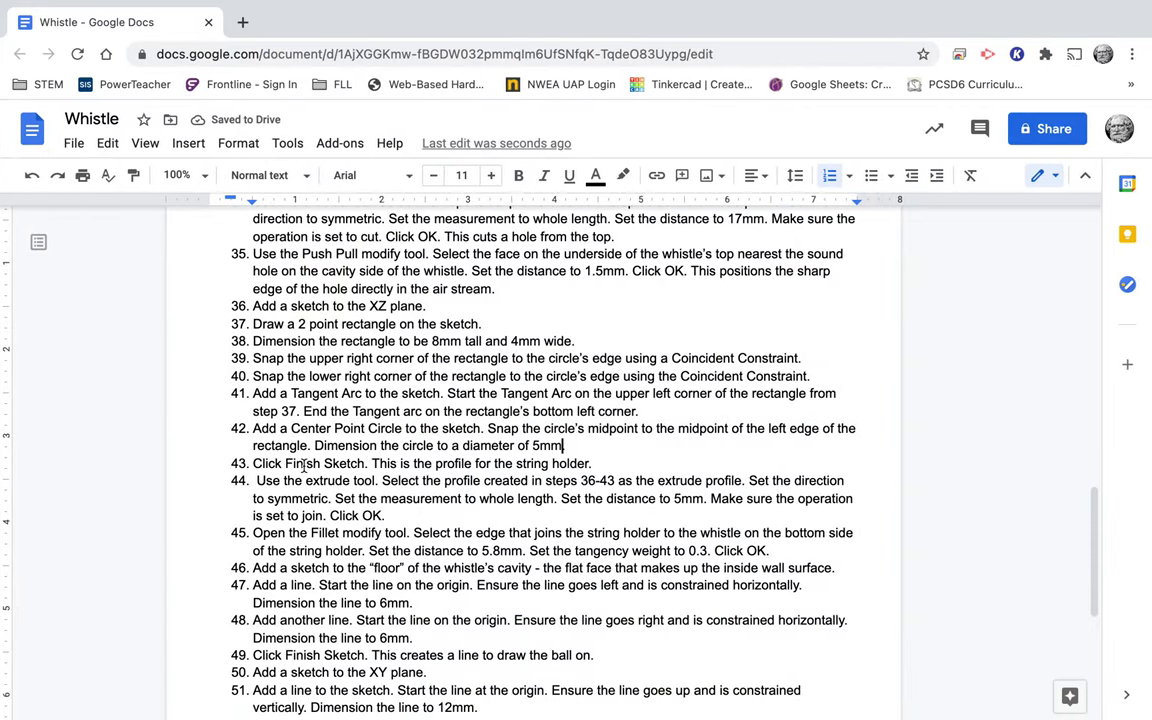
pyautogui.tripleClick(258, 464)
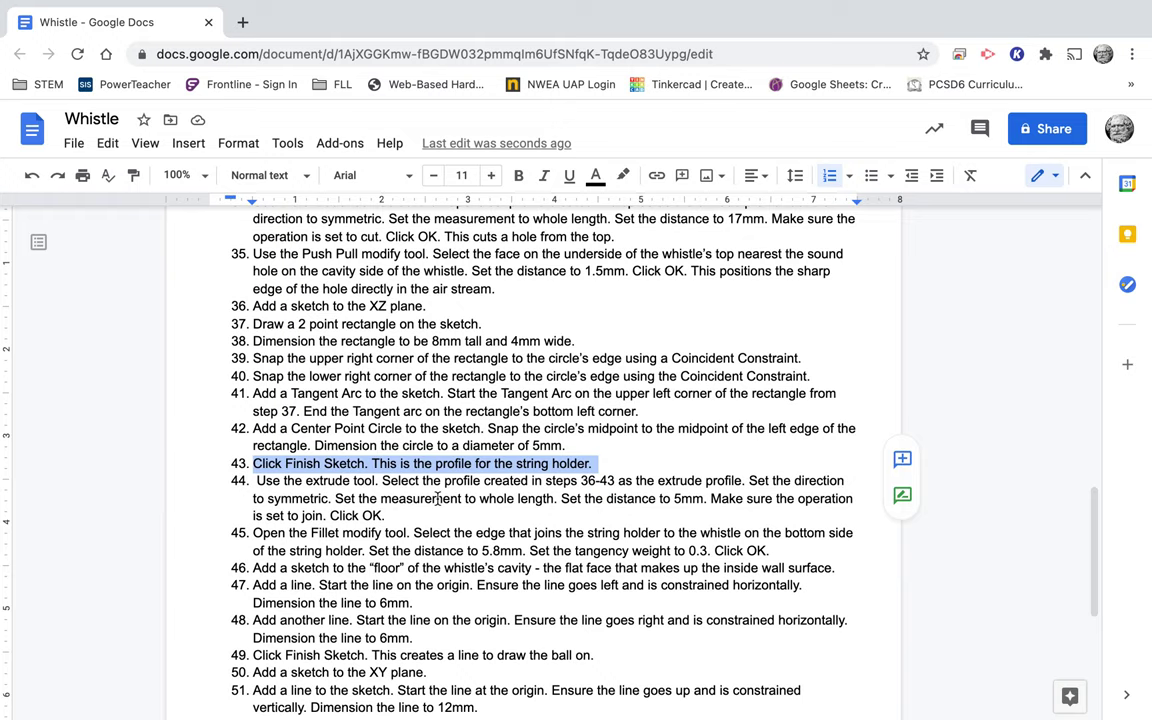
pyautogui.press('super+Tab')
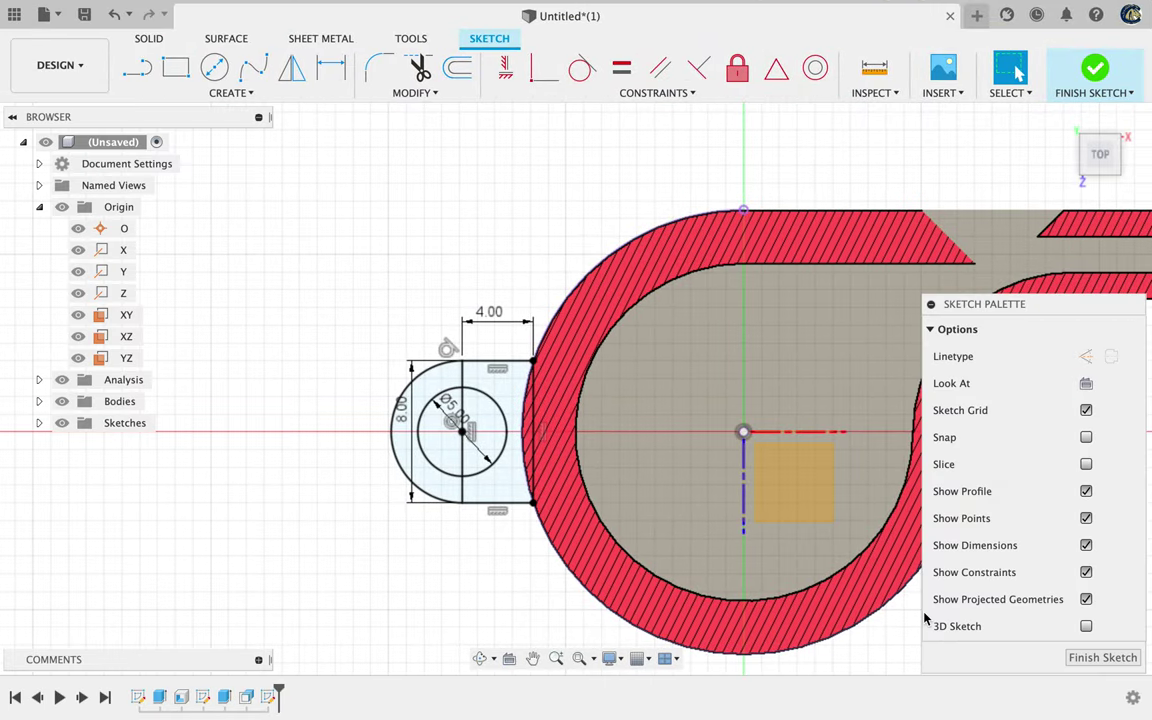
pyautogui.click(1090, 659)
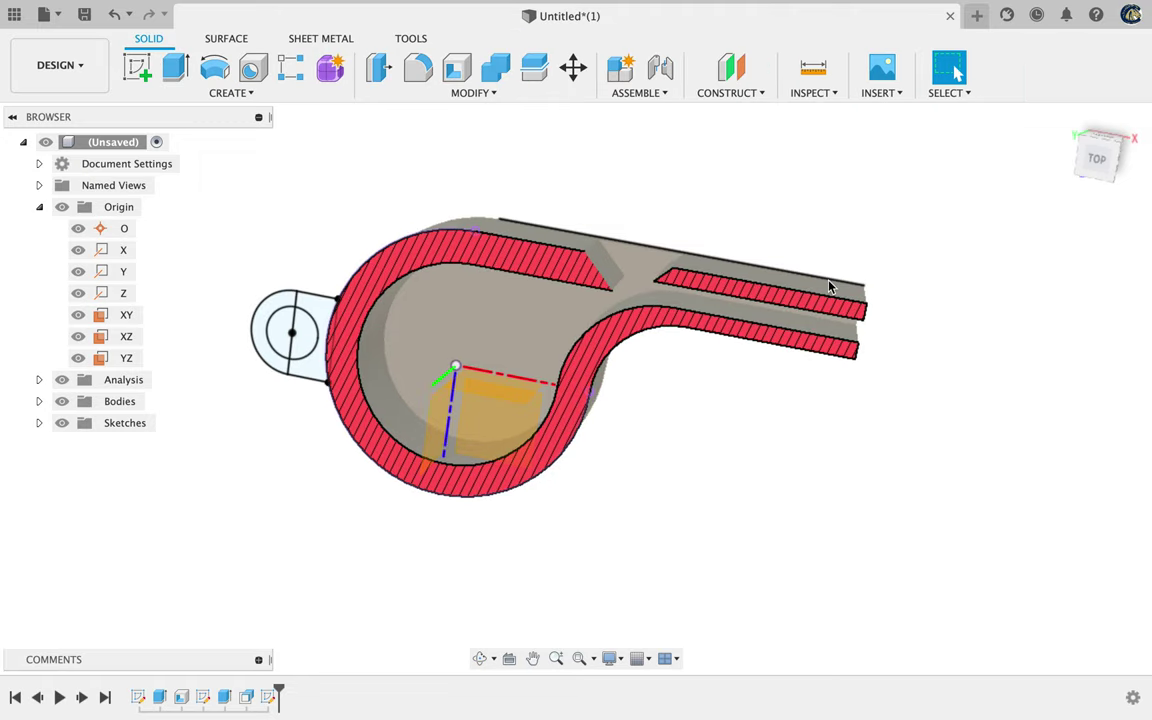
pyautogui.press('super+Tab')
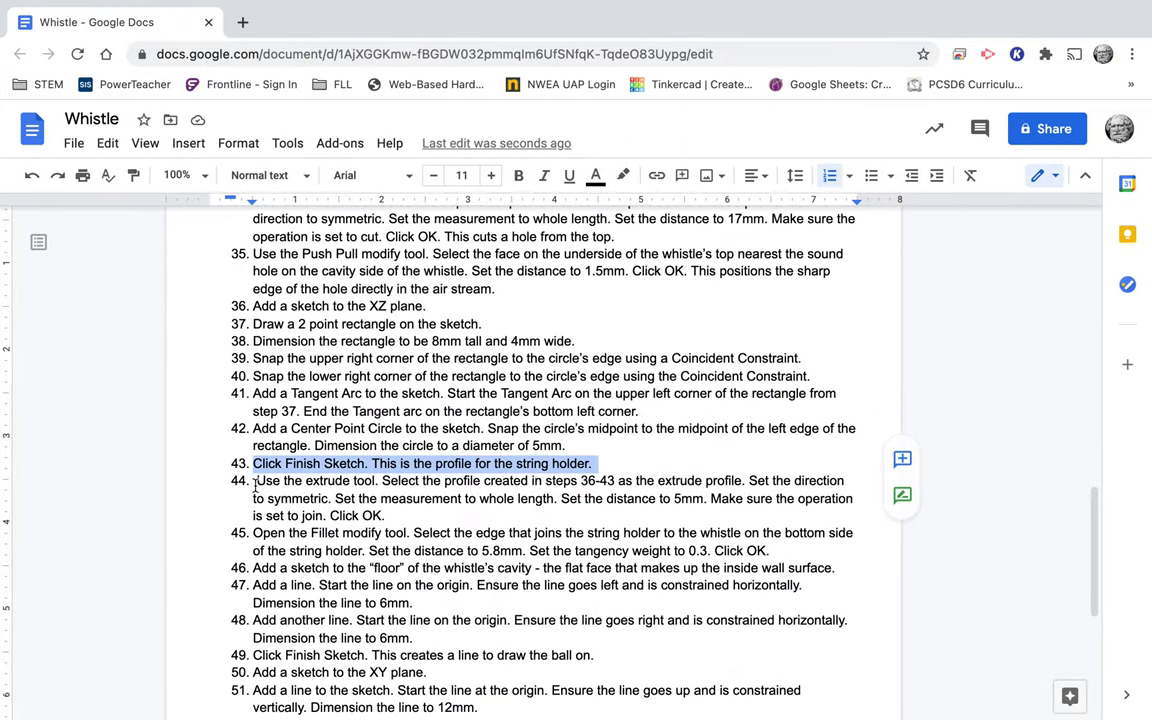
# Mark step 44 and insert '(except for the circle)' before 'created' in its text.
pyautogui.tripleClick(255, 487)
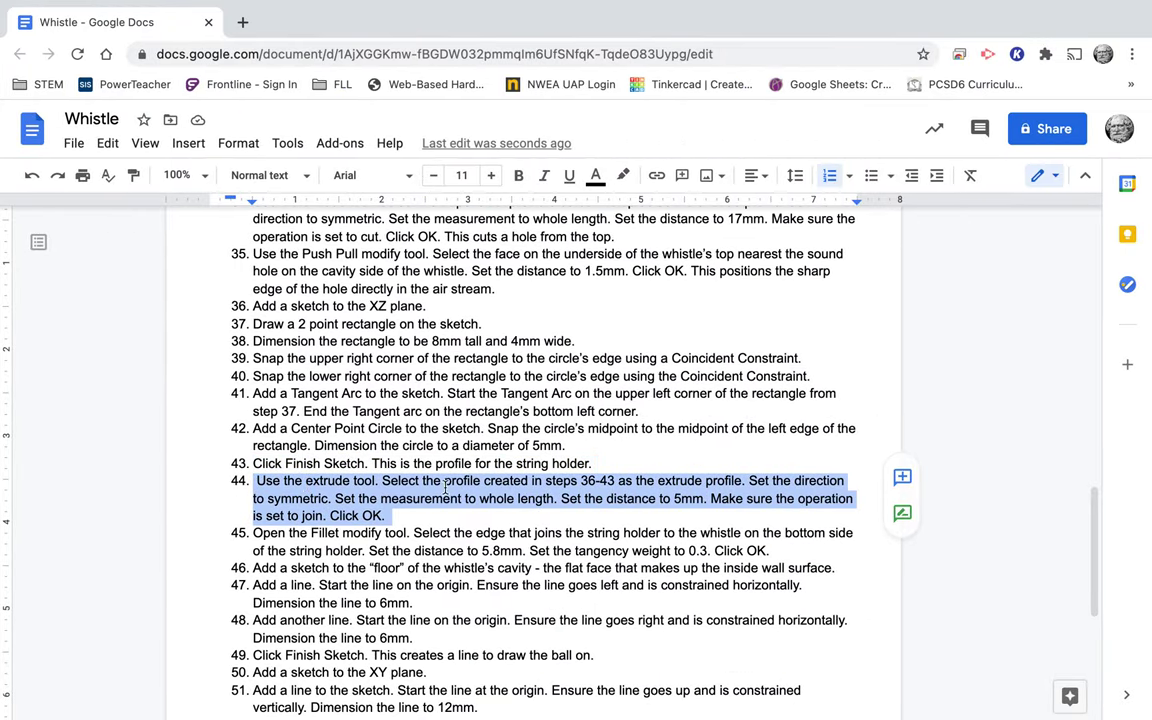
pyautogui.scroll(-5, 362, 487)
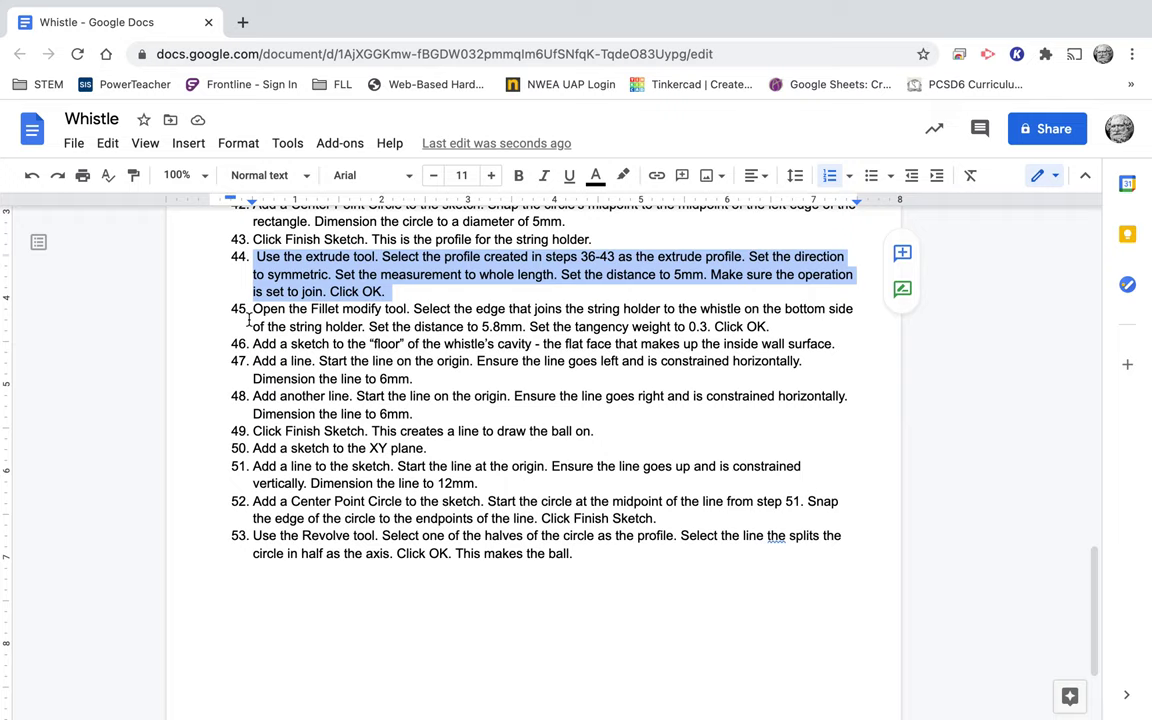
pyautogui.click(397, 257)
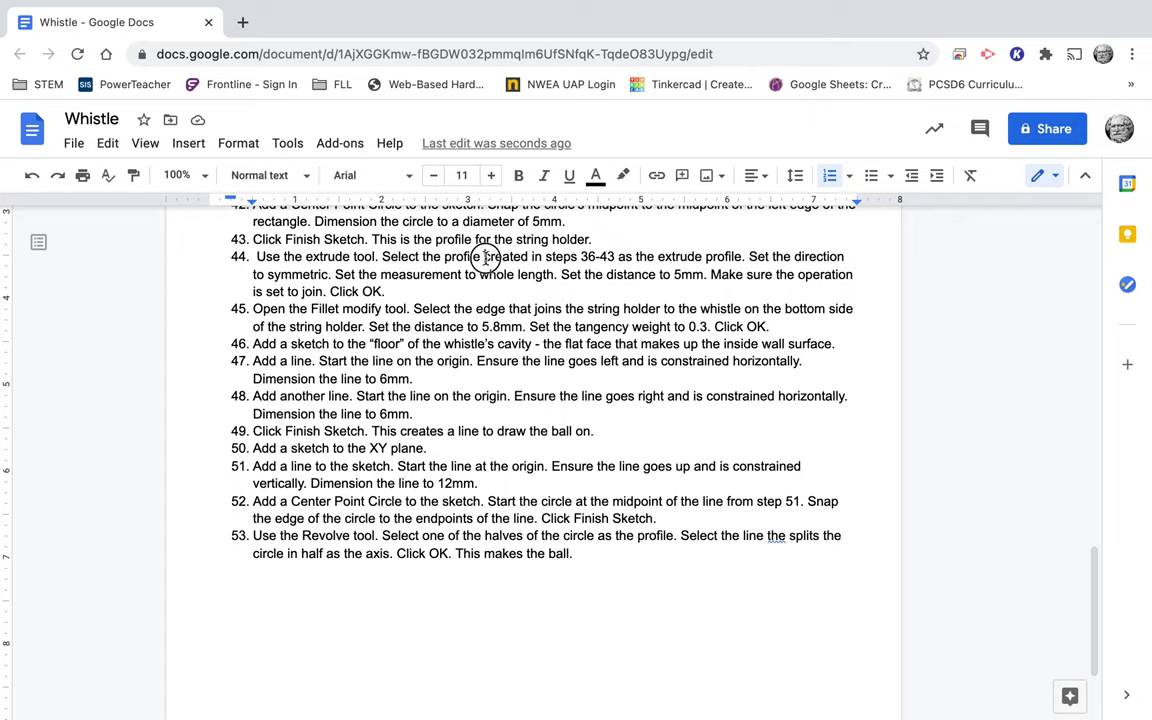
pyautogui.write('(except')
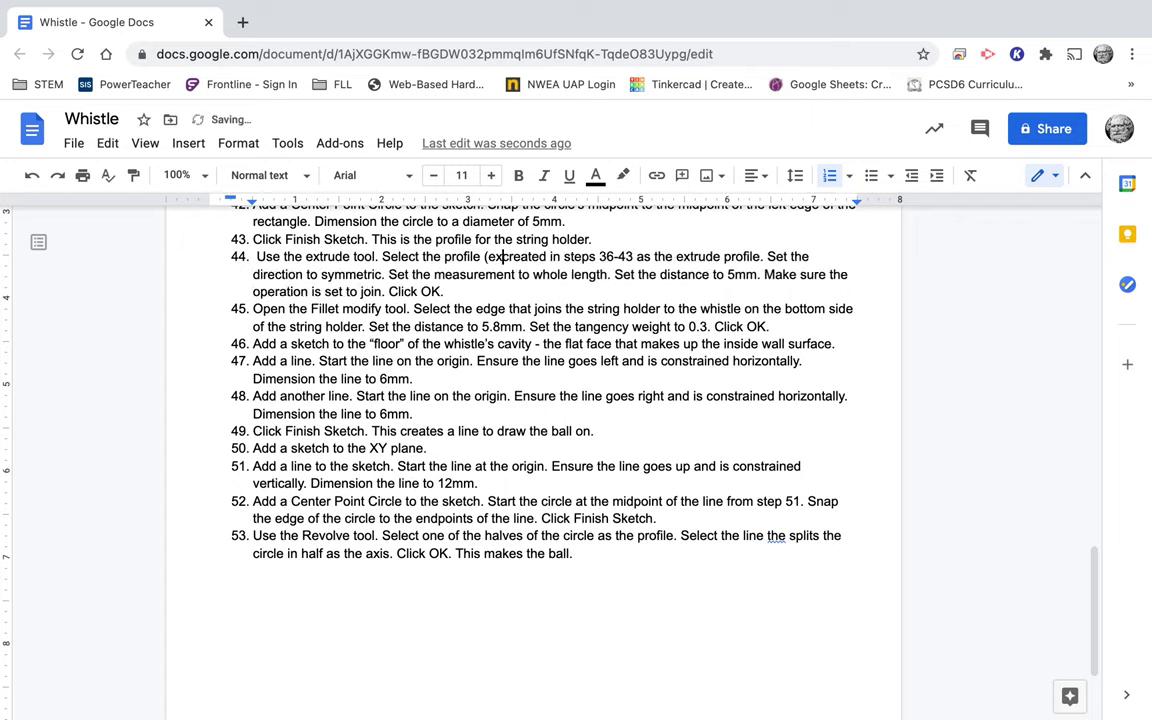
pyautogui.write(' for the circl')
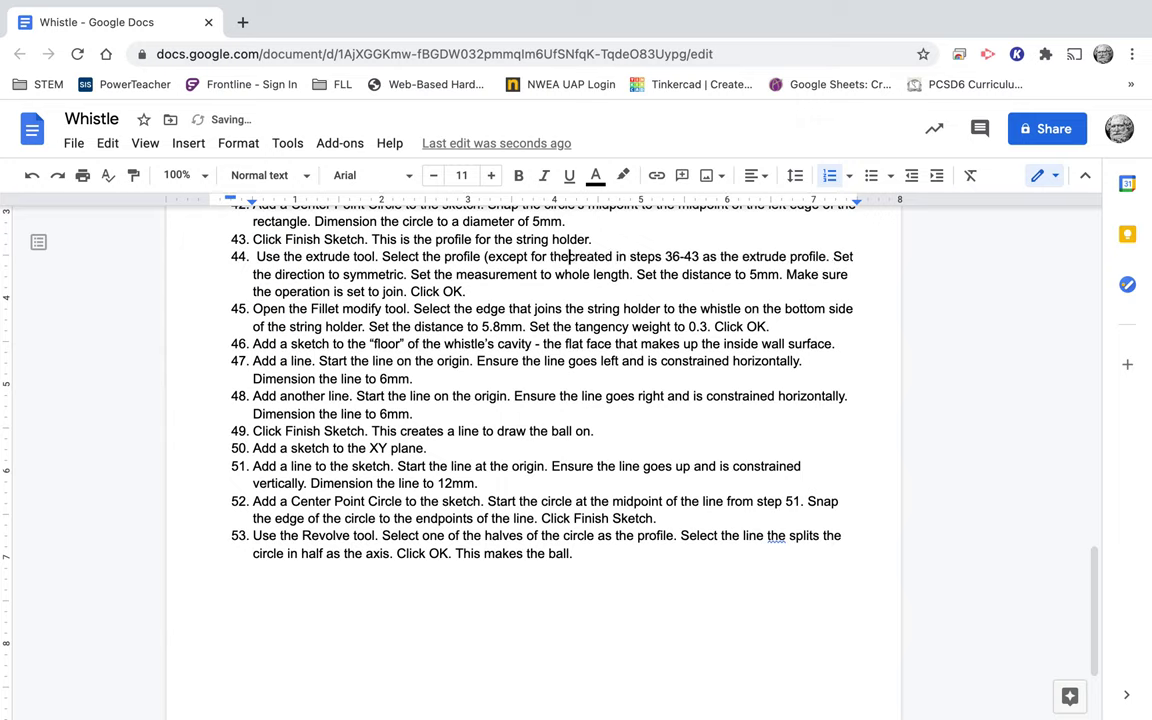
pyautogui.write('e)')
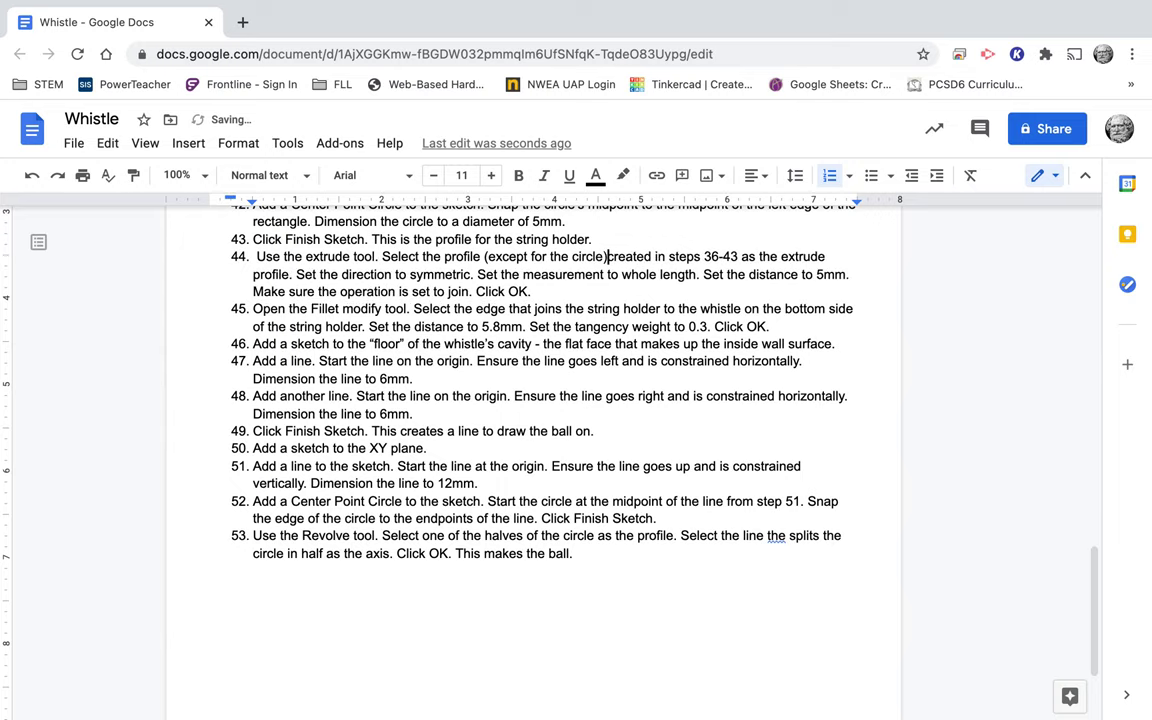
pyautogui.hotkey('ctrl', 'Left')
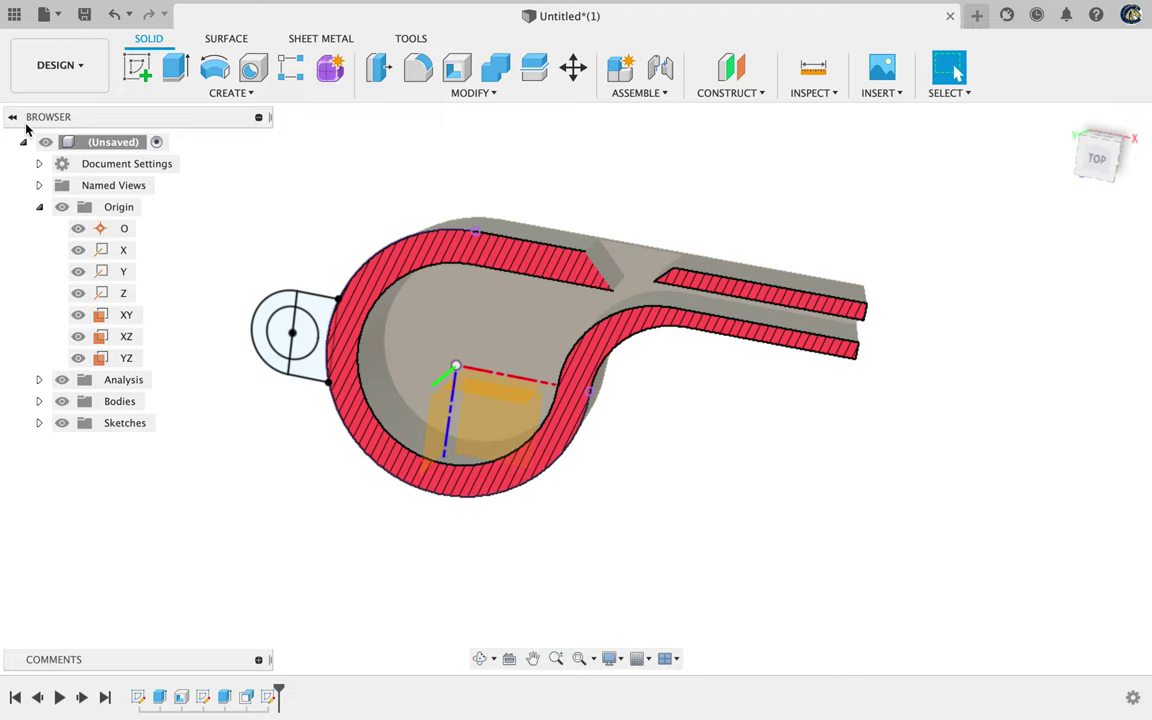
# Extrude both loop profiles 5 mm symmetric, whole length, joined to the whistle body.
pyautogui.press('e')
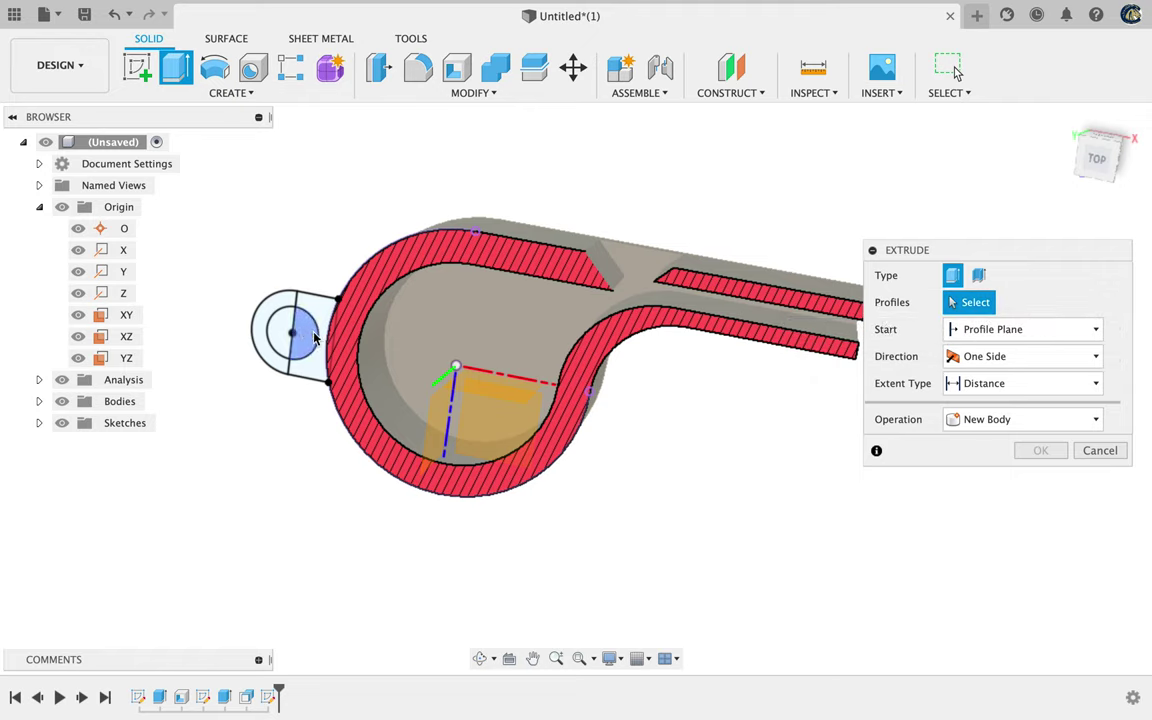
pyautogui.click(283, 305)
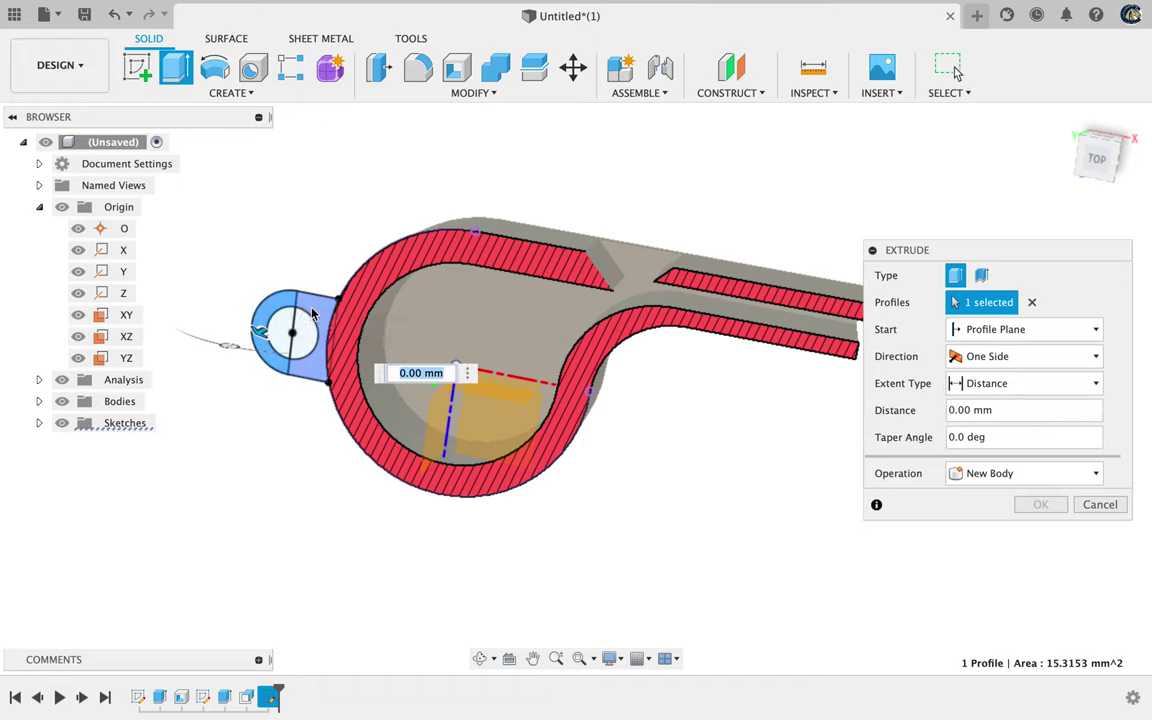
pyautogui.click(302, 332)
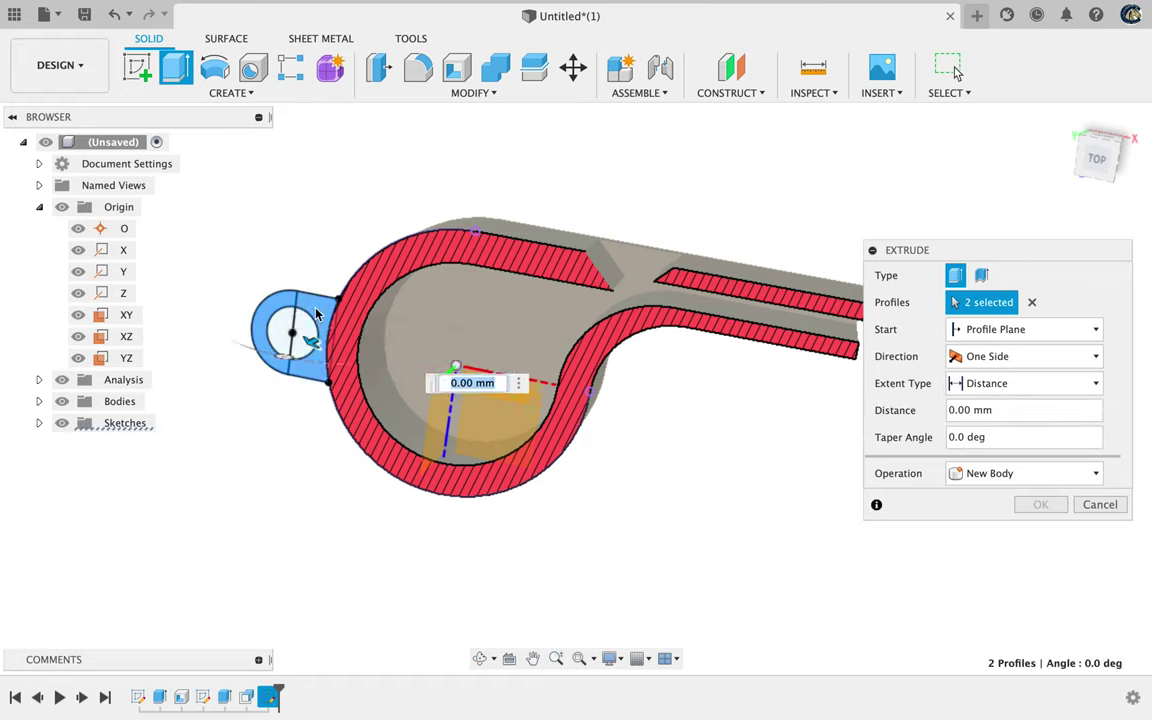
pyautogui.click(990, 356)
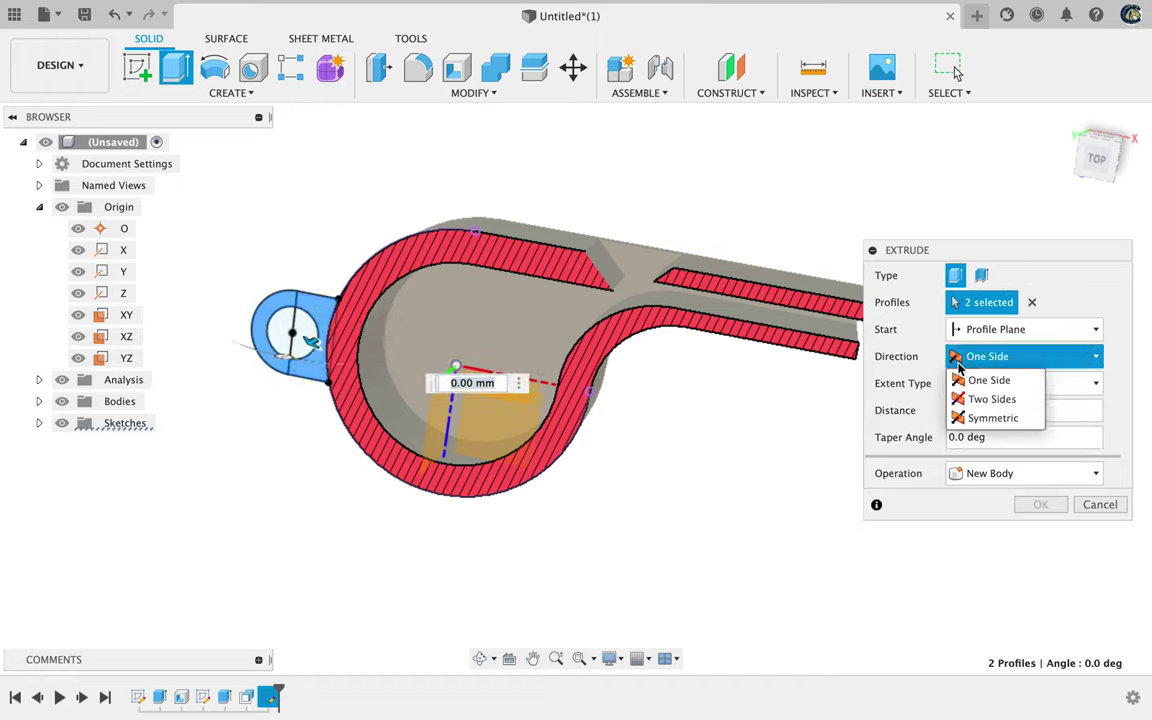
pyautogui.click(965, 417)
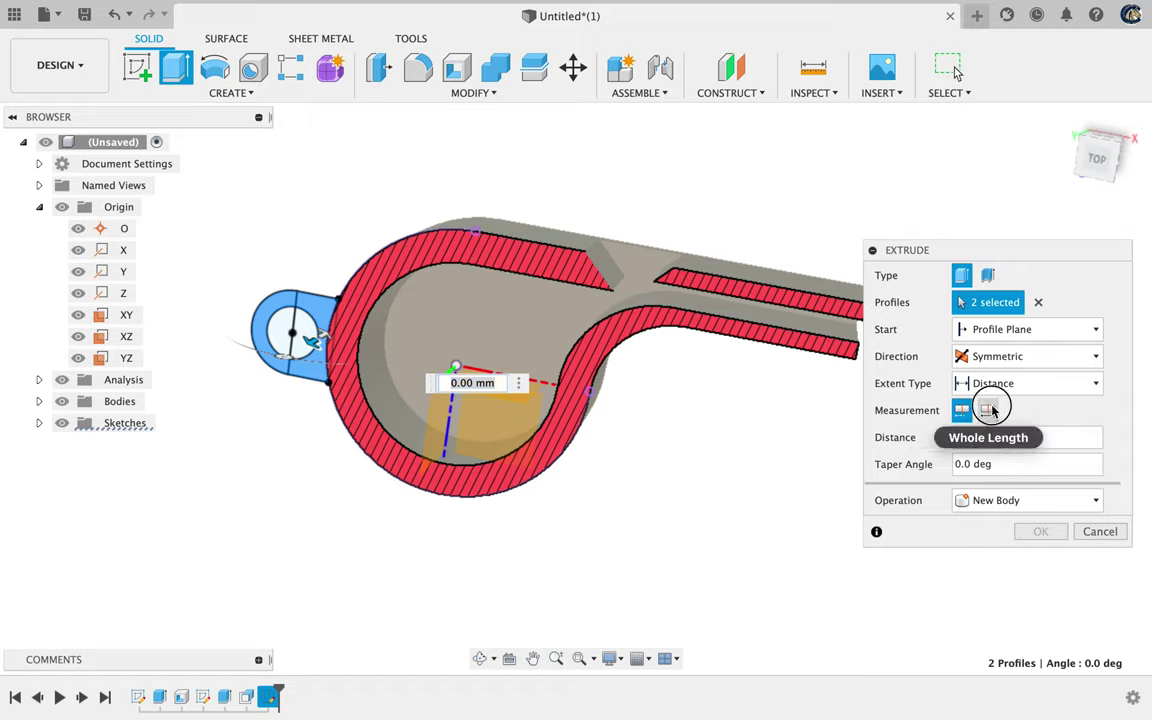
pyautogui.click(988, 410)
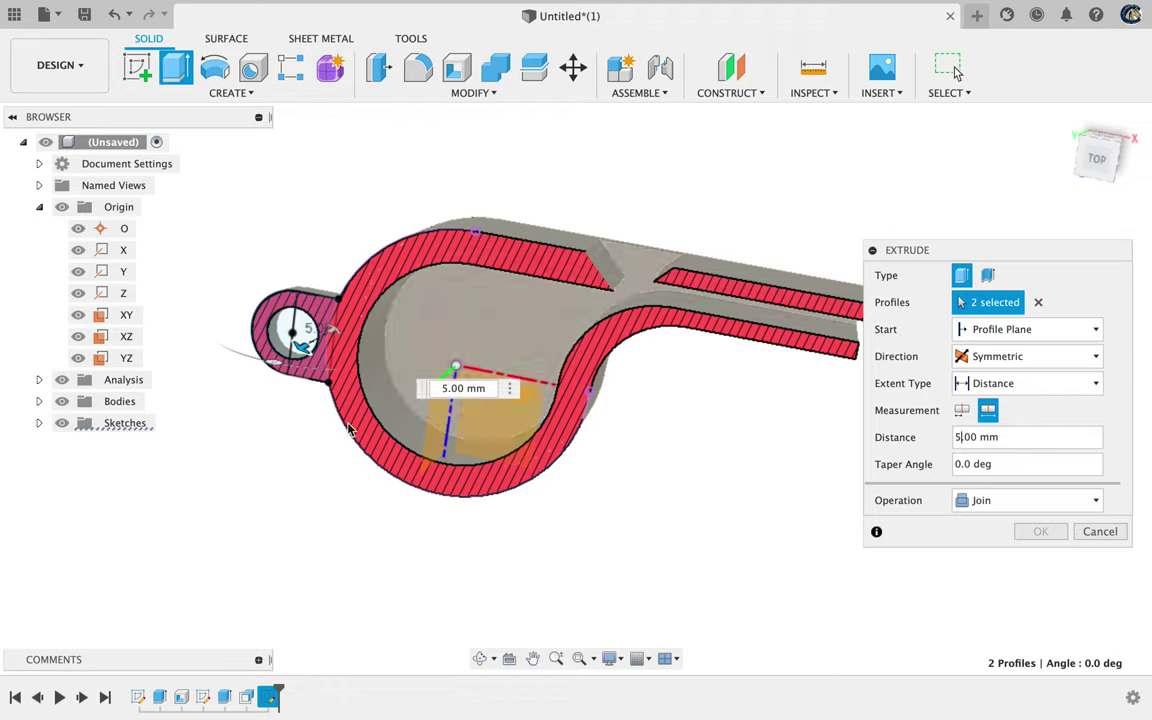
pyautogui.click(1064, 532)
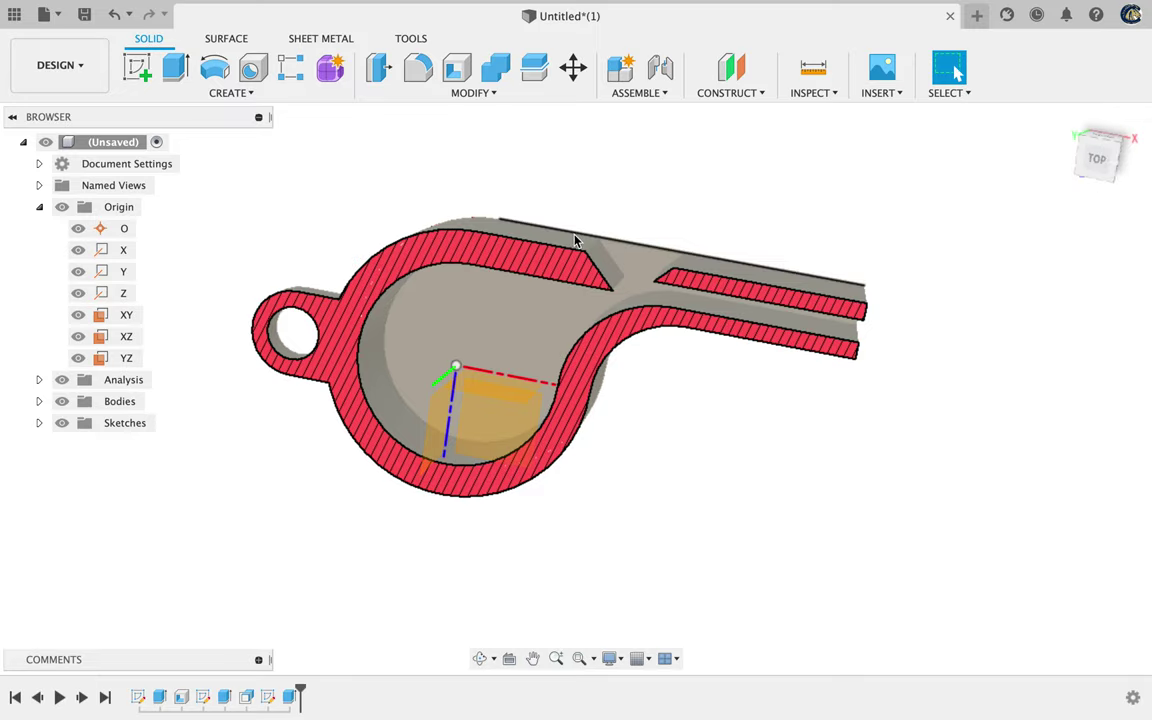
# Inspect the holed loop from top and tilted views, toggling the section cut off and on.
pyautogui.scroll(2, 580, 330)
pyautogui.scroll(-4, 580, 330)
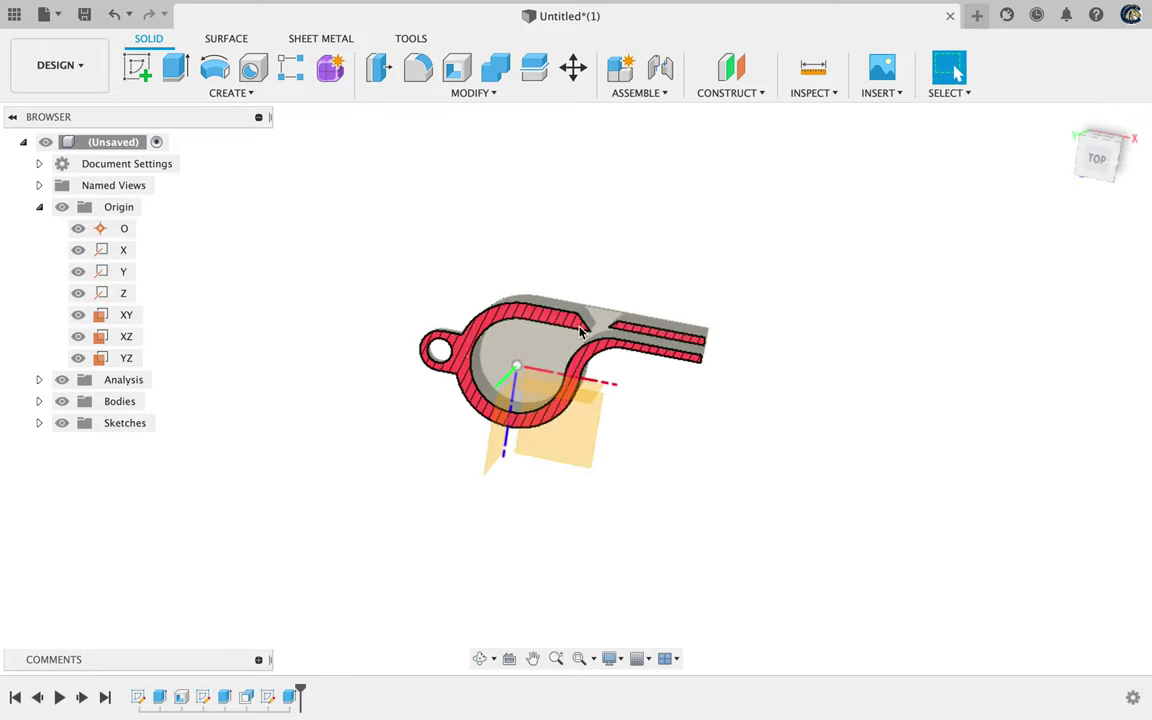
pyautogui.scroll(2, 580, 333)
pyautogui.click(1099, 160)
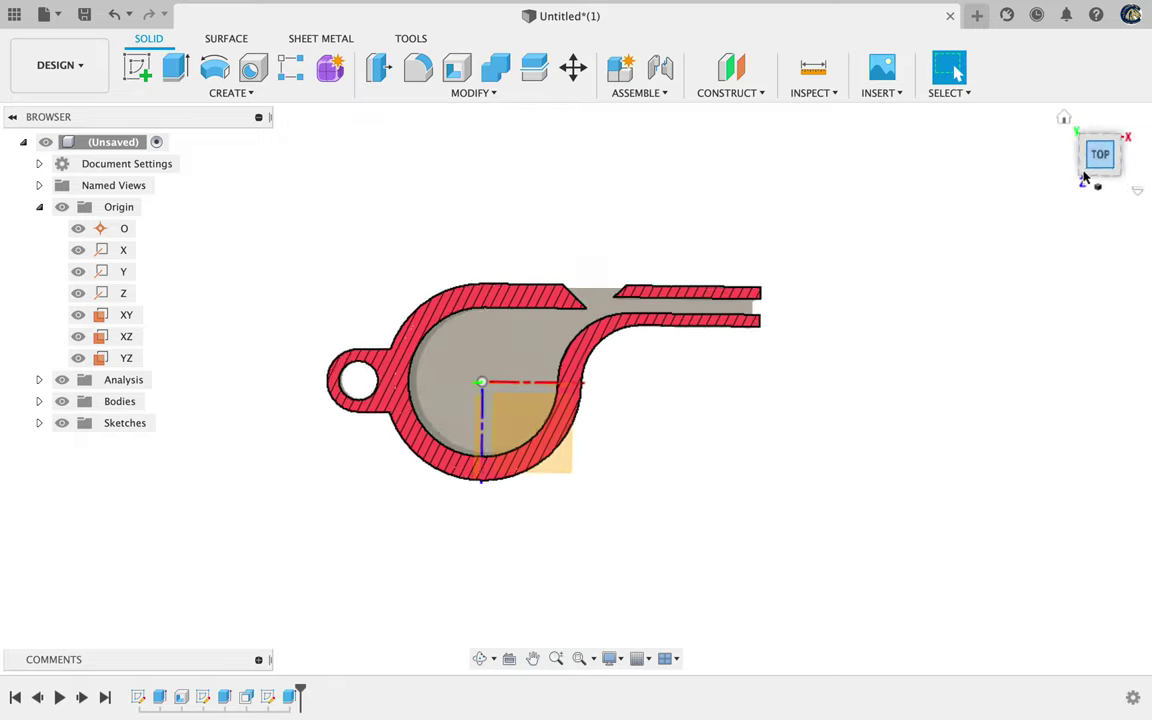
pyautogui.moveTo(1098, 154); pyautogui.dragTo(39, 85)
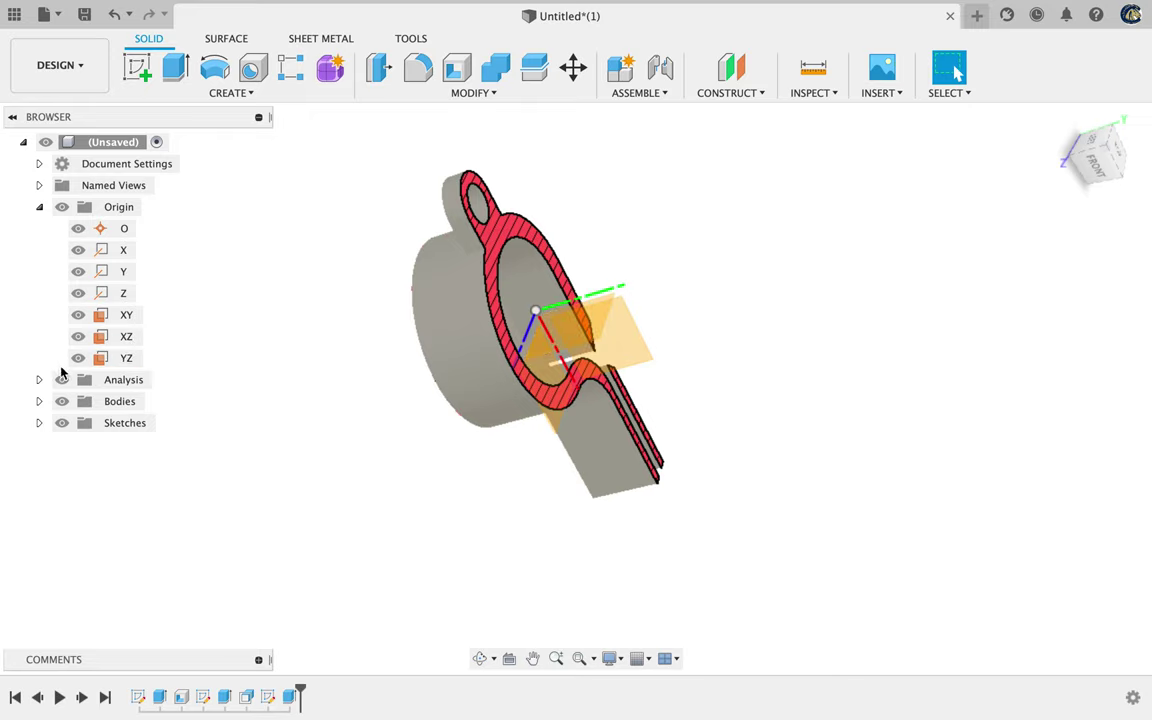
pyautogui.click(62, 379)
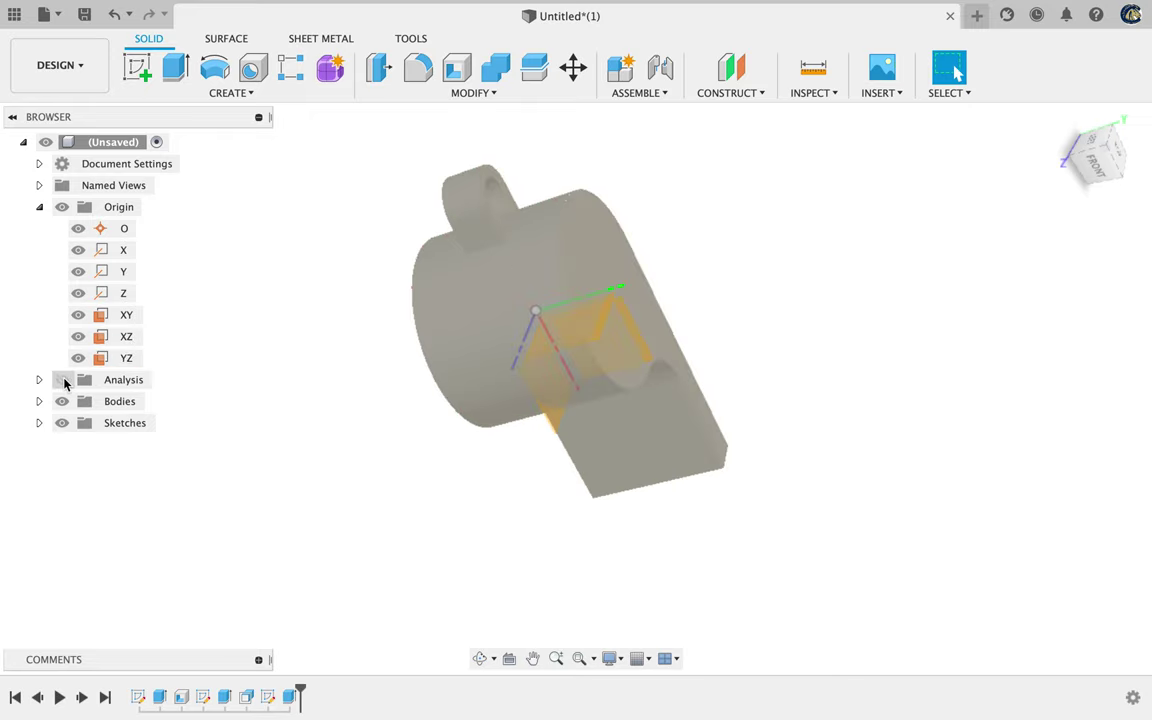
pyautogui.click(62, 380)
pyautogui.click(62, 380)
pyautogui.click(62, 380)
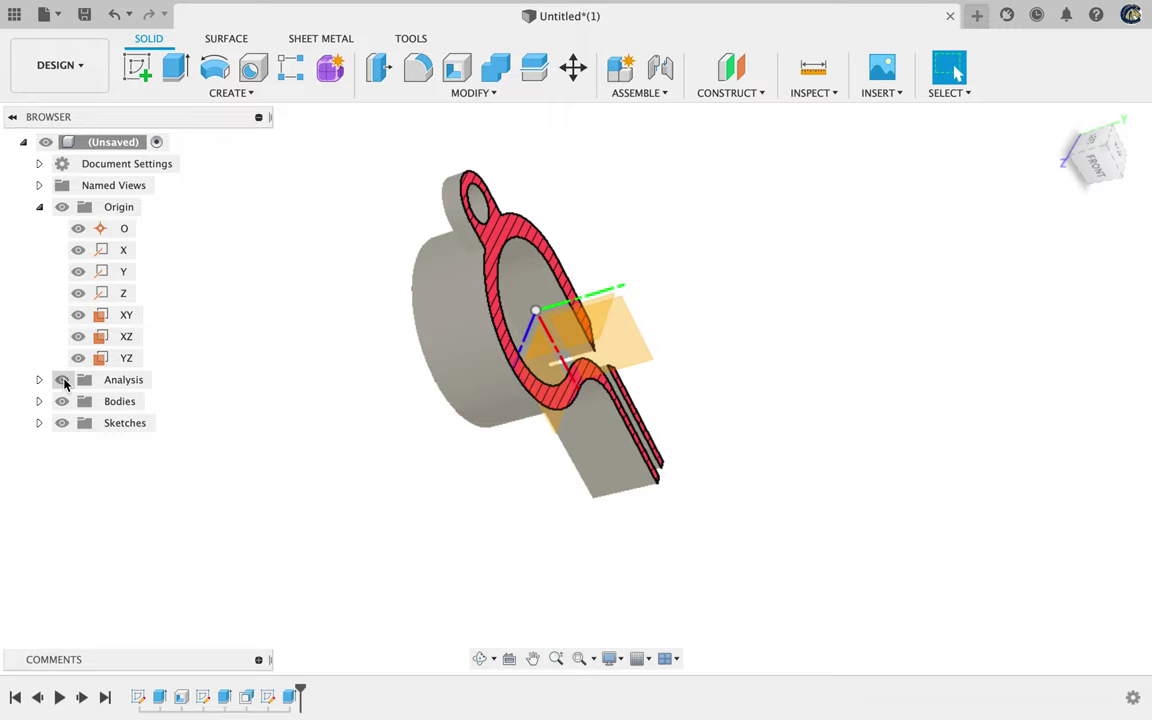
pyautogui.click(1122, 146)
pyautogui.click(1128, 117)
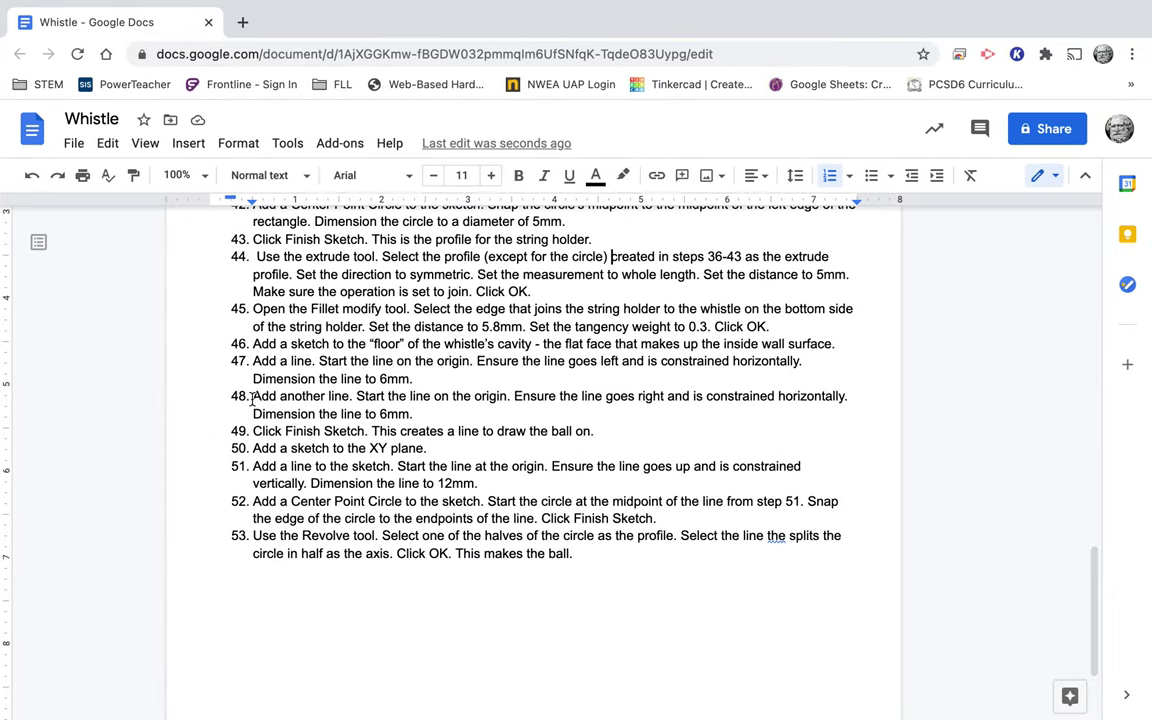
pyautogui.tripleClick(253, 310)
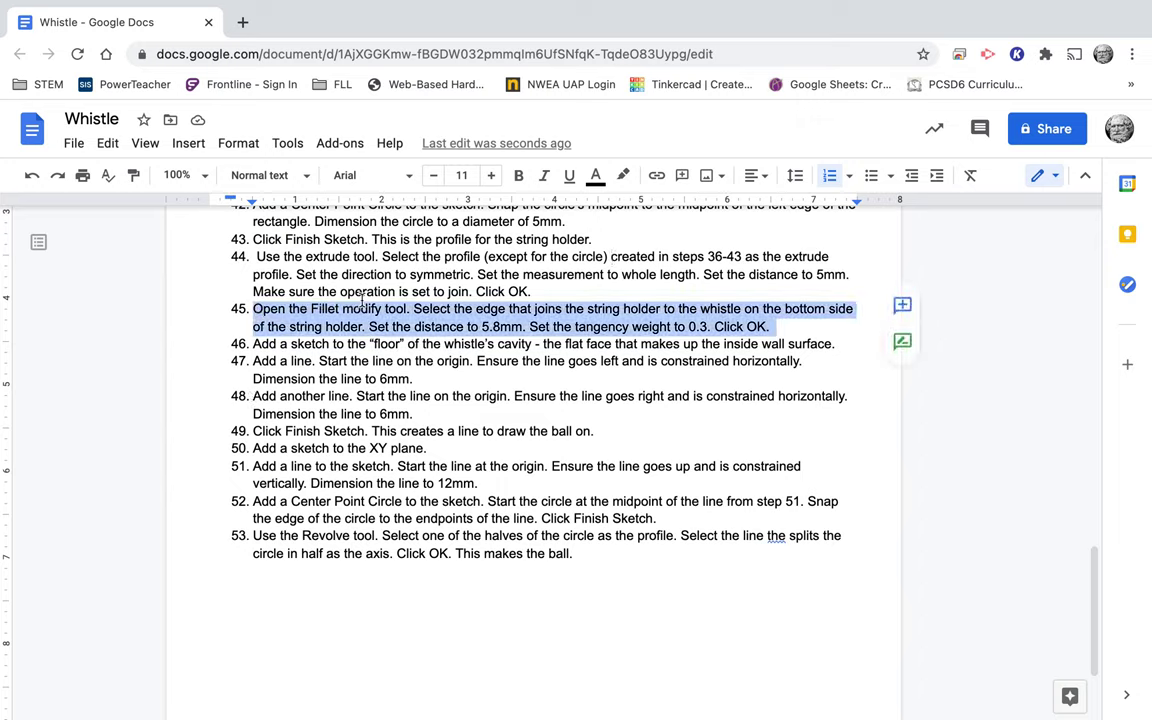
pyautogui.tripleClick(420, 316)
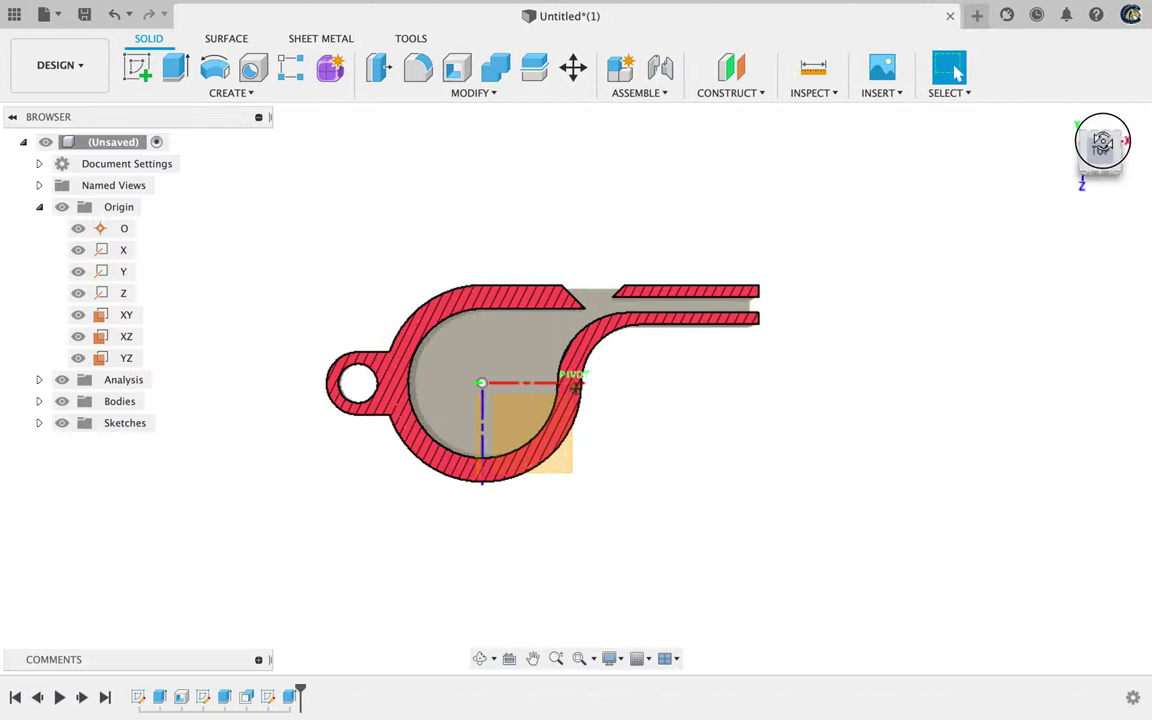
# Turn the whistle to a front, then angled view and start a fillet.
pyautogui.click(1102, 142)
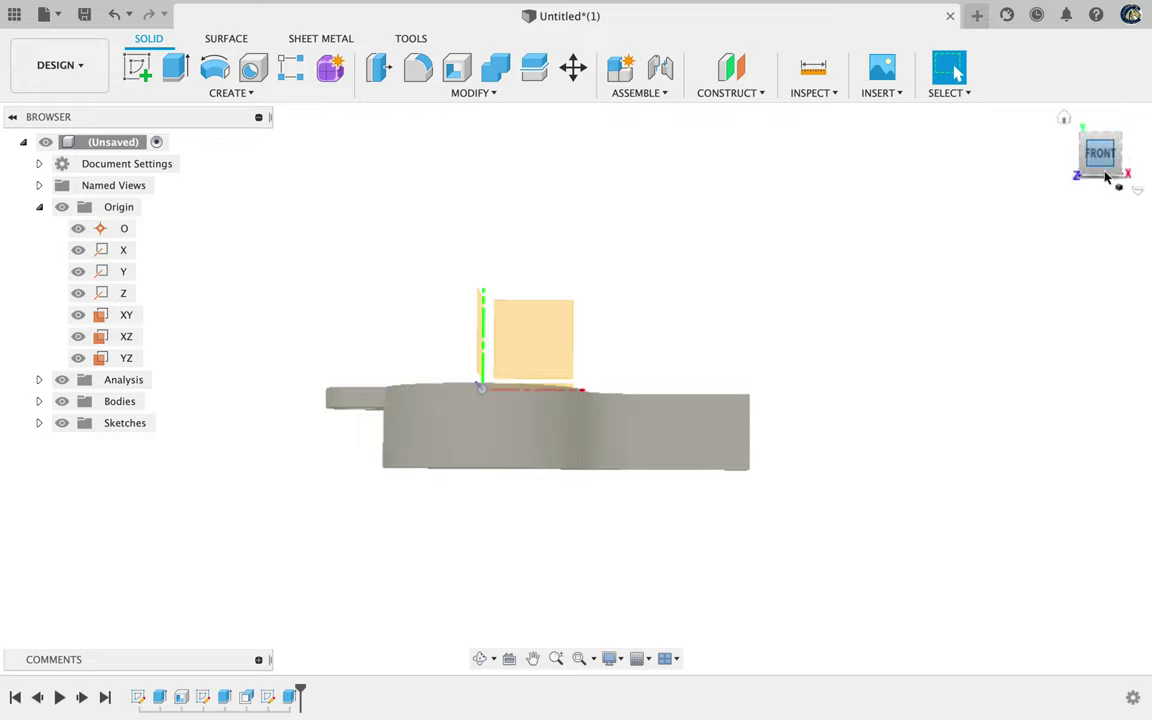
pyautogui.moveTo(1106, 171)
pyautogui.mouseDown()
pyautogui.moveTo(1112, 160)
pyautogui.moveTo(1090, 170)
pyautogui.moveTo(1098, 150)
pyautogui.mouseUp()
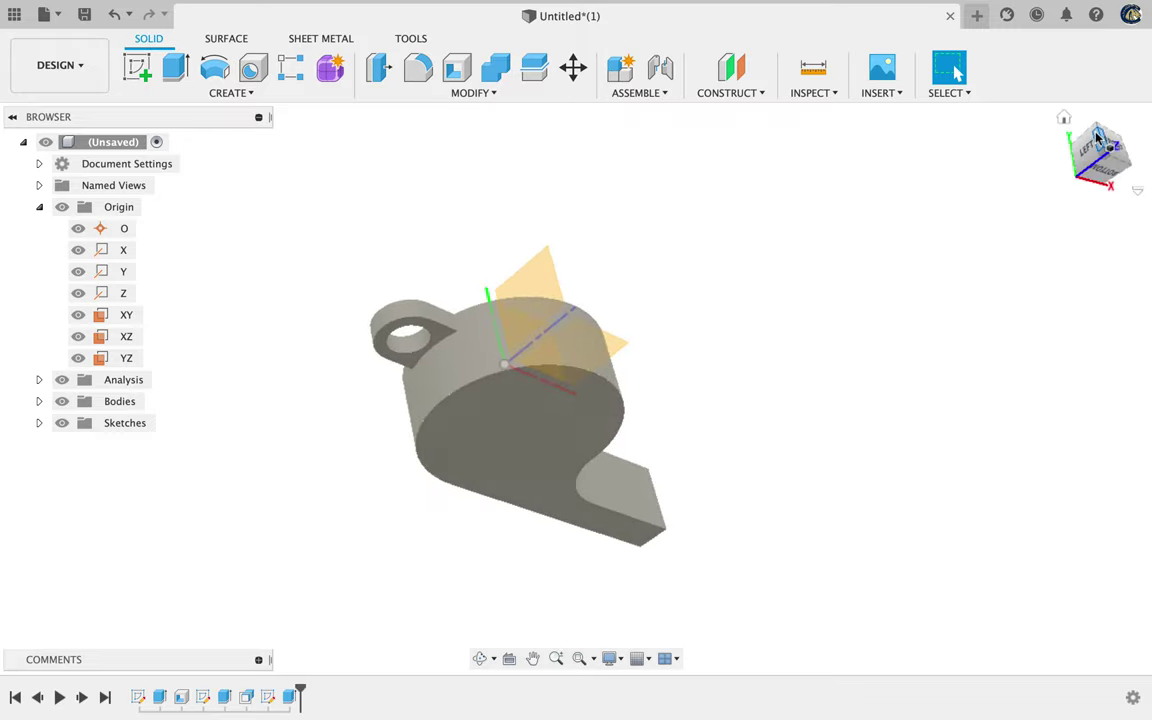
pyautogui.click(418, 80)
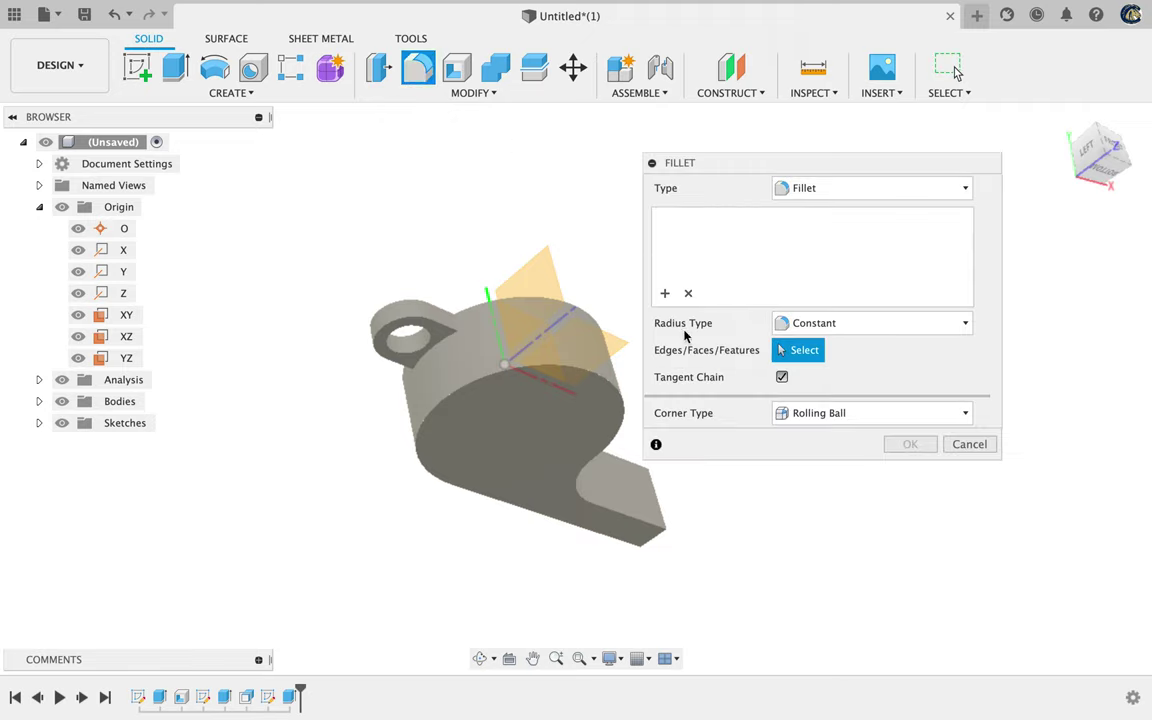
# Fillet the loop-to-body edge at 5.8 mm radius with tangency weight 0.3, viewed from the front.
pyautogui.click(437, 347)
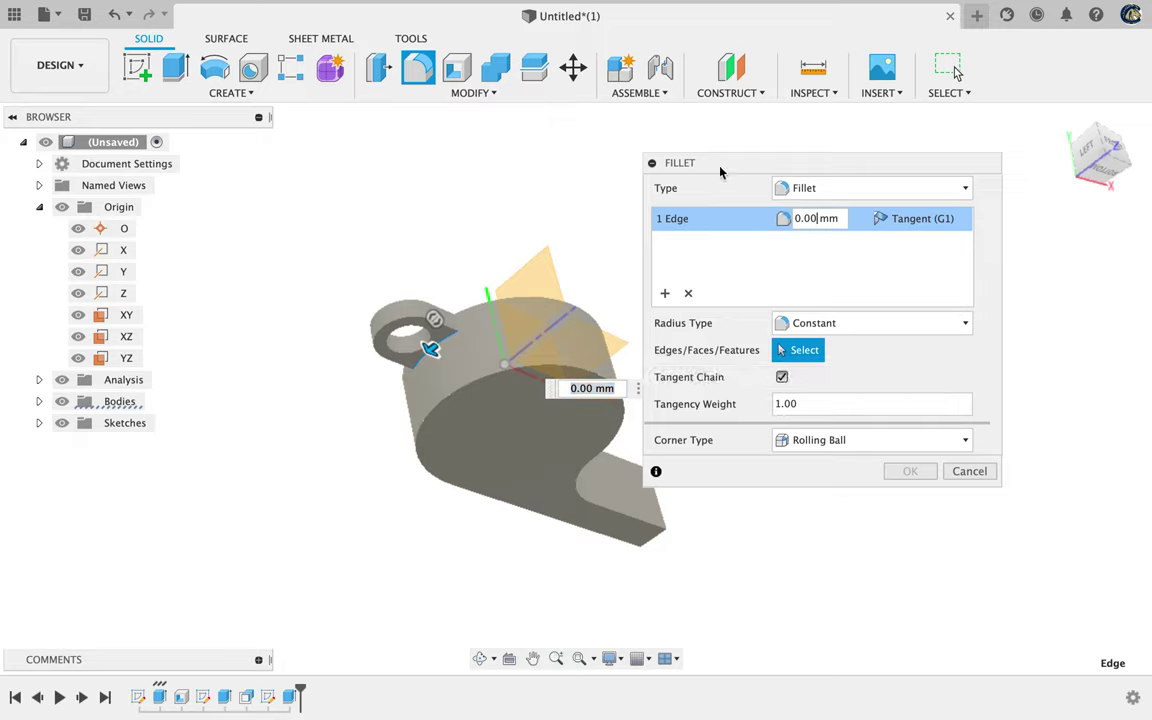
pyautogui.press('BackSpace')
pyautogui.press('BackSpace')
pyautogui.press('BackSpace')
pyautogui.press('BackSpace')
pyautogui.write('5.8')
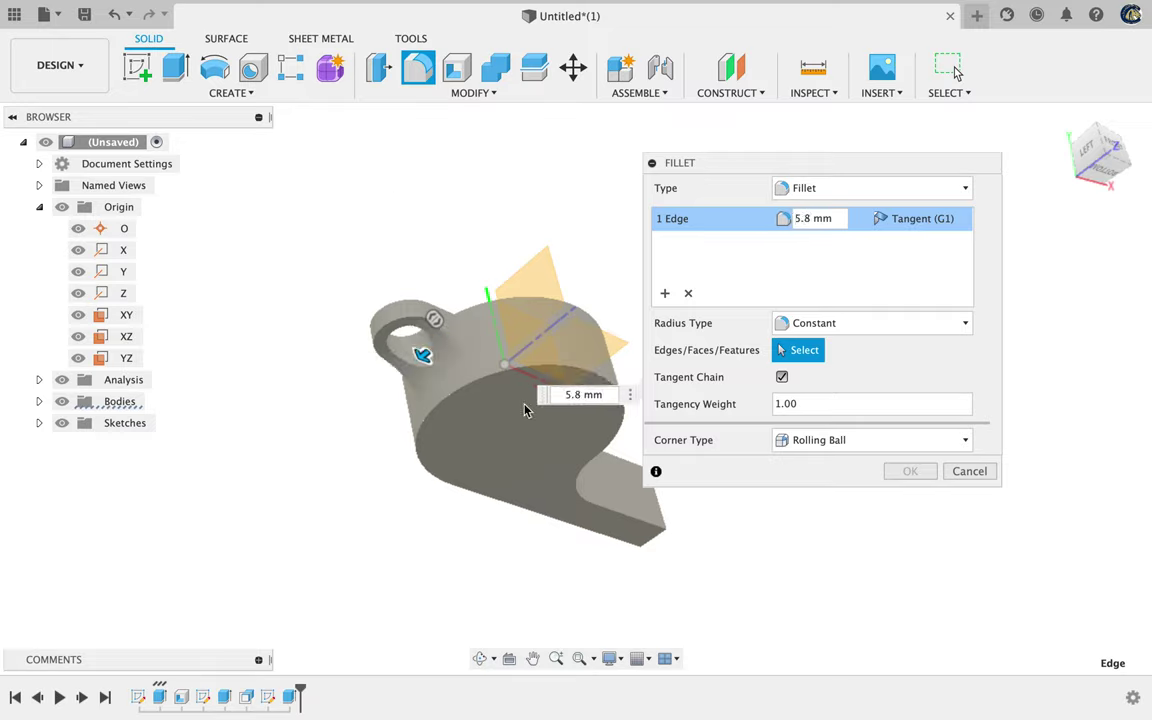
pyautogui.click(806, 406)
pyautogui.write('0.3')
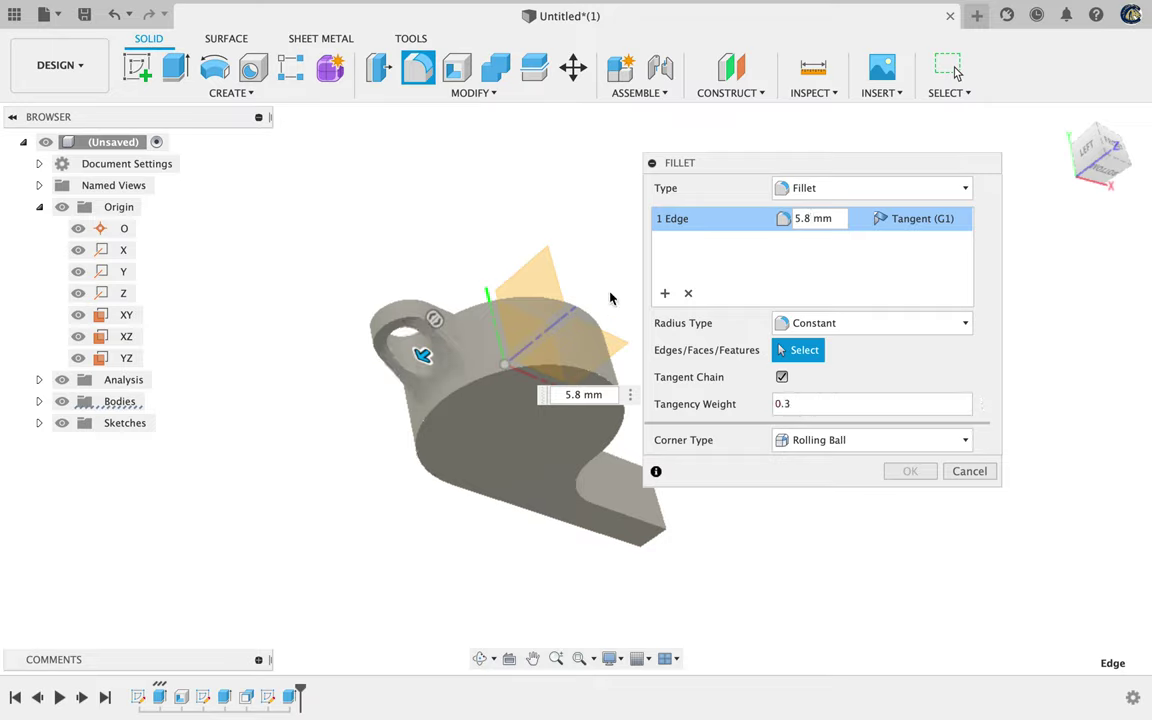
pyautogui.moveTo(1095, 150); pyautogui.dragTo(1104, 189)
pyautogui.click(1108, 155)
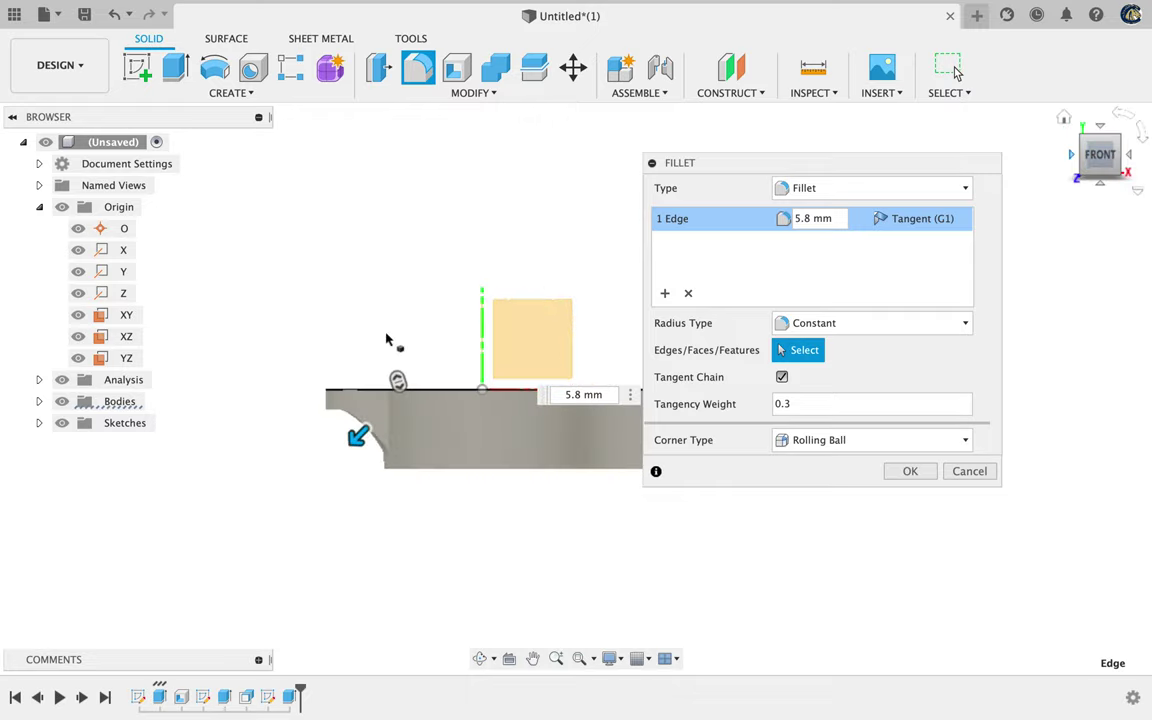
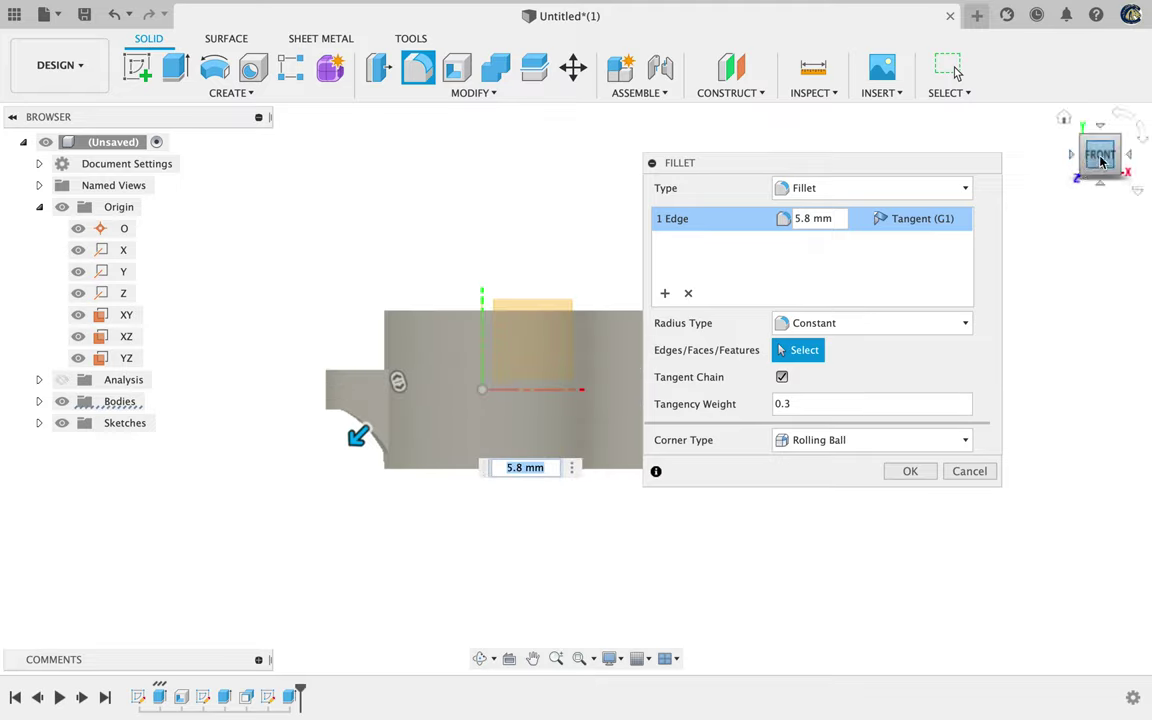
# Add a second fillet set on the lug's top edge at 5.8 mm and apply both fillets.
pyautogui.moveTo(1100, 162); pyautogui.dragTo(1110, 180)
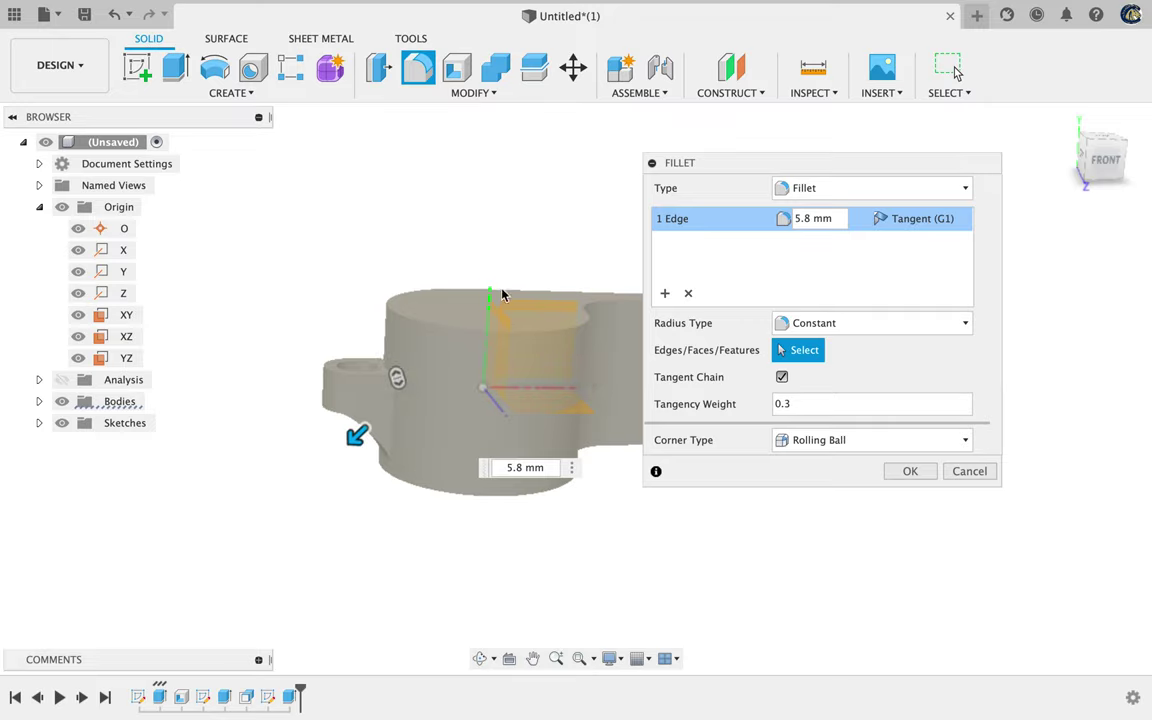
pyautogui.click(664, 296)
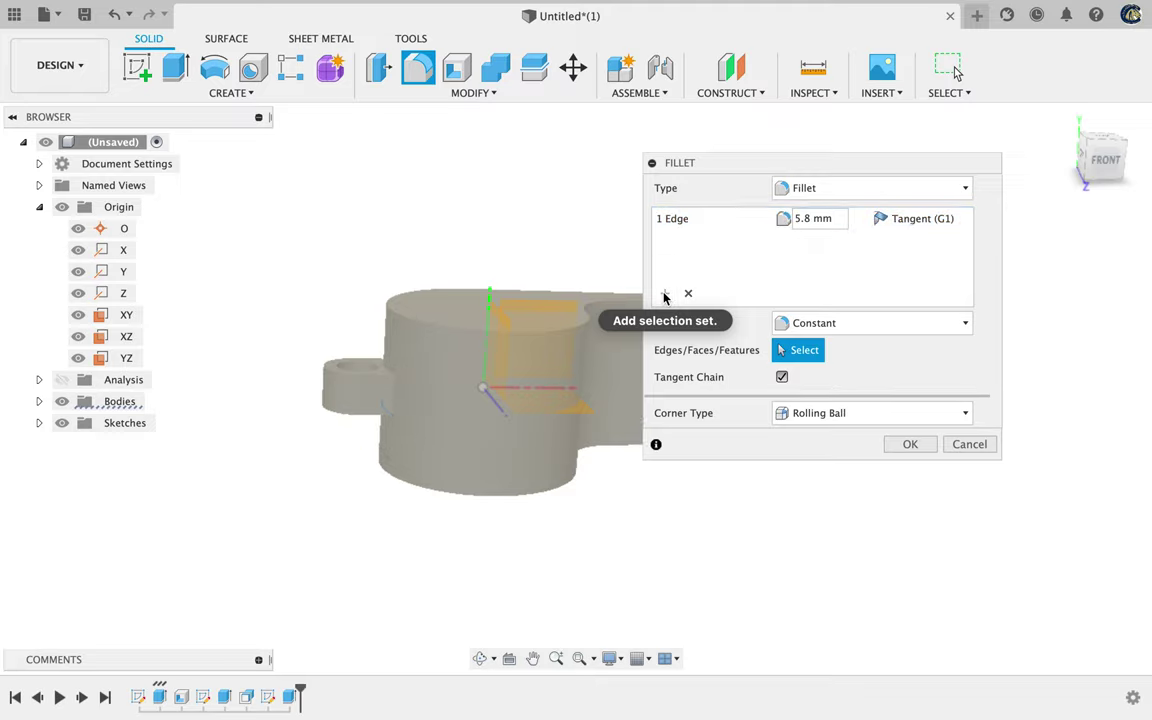
pyautogui.click(378, 360)
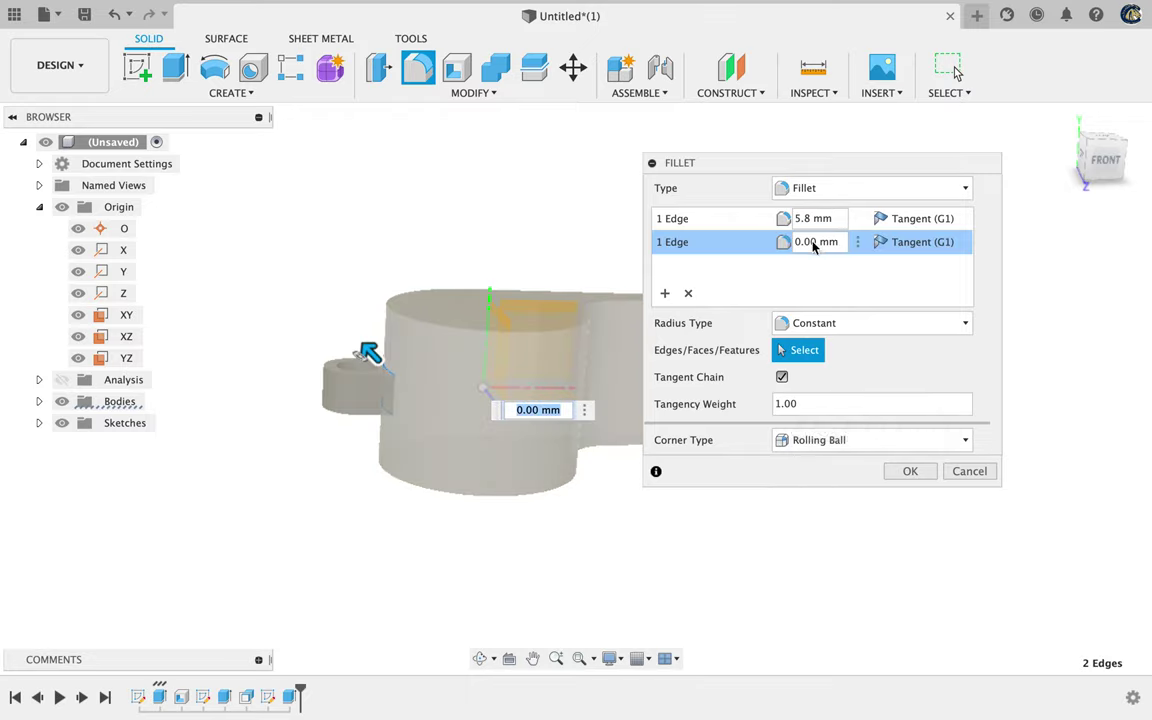
pyautogui.press('BackSpace')
pyautogui.press('BackSpace')
pyautogui.press('BackSpace')
pyautogui.press('BackSpace')
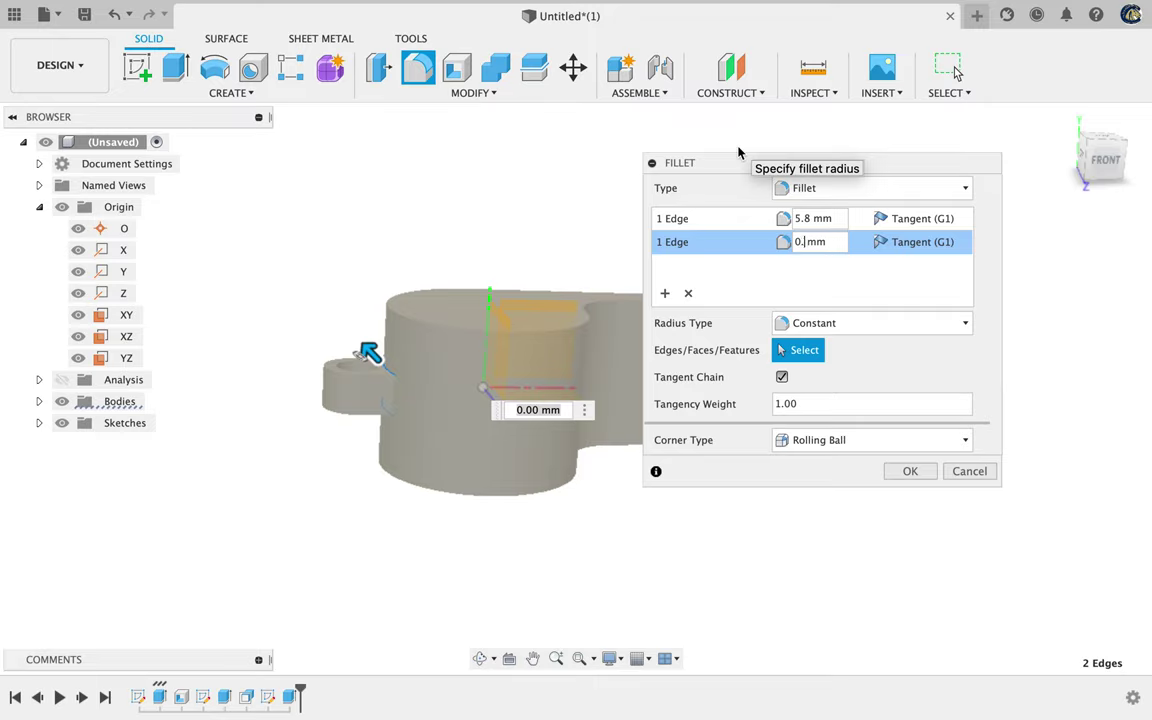
pyautogui.write('5.8')
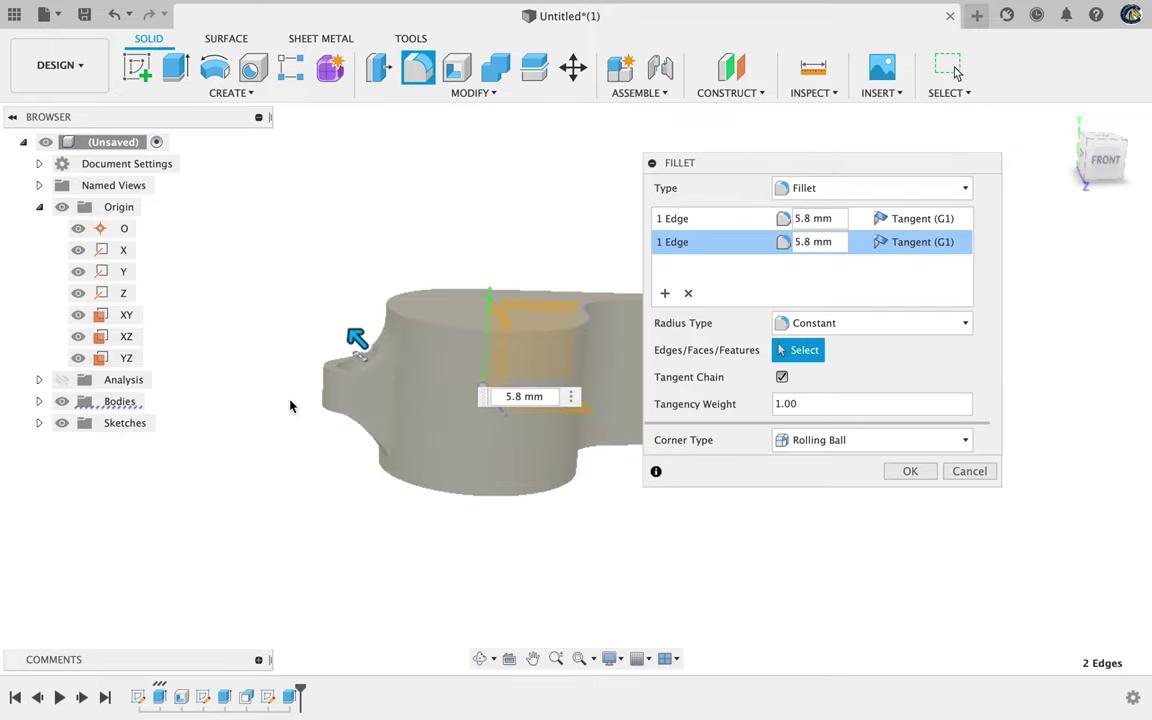
pyautogui.click(905, 471)
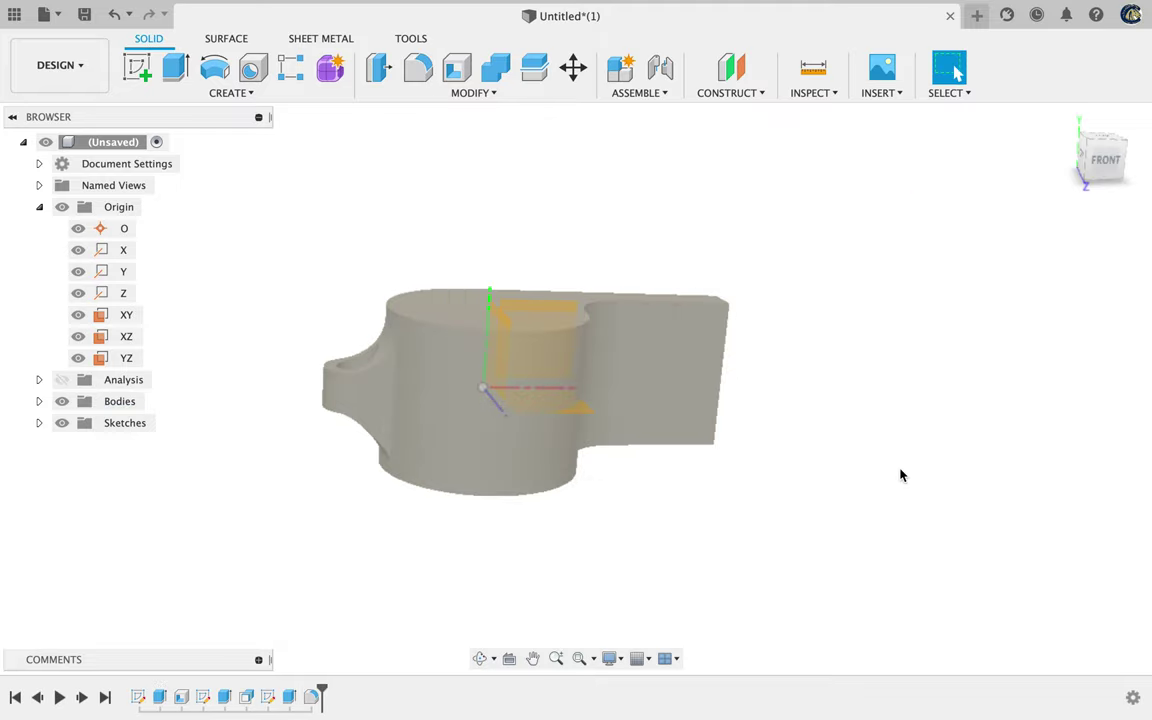
# Show the section cut, mark step 46 in the instructions, and view the whistle from the top.
pyautogui.click(62, 380)
pyautogui.hotkey('ctrl', 'Right')
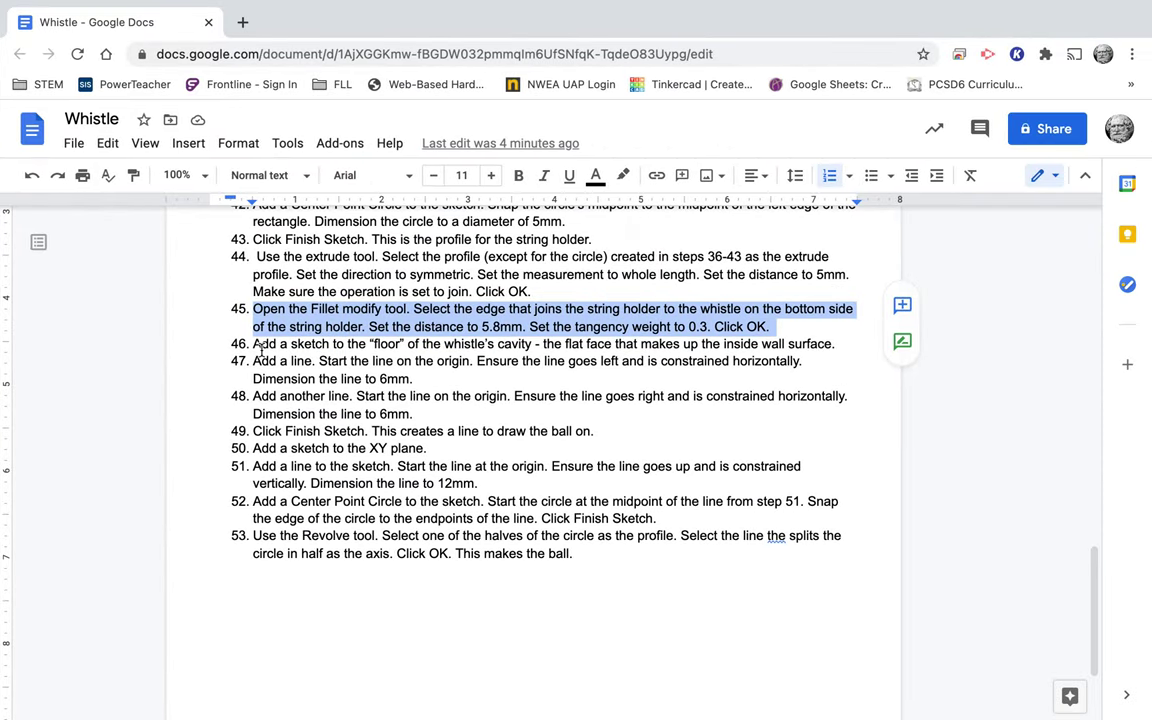
pyautogui.tripleClick(257, 345)
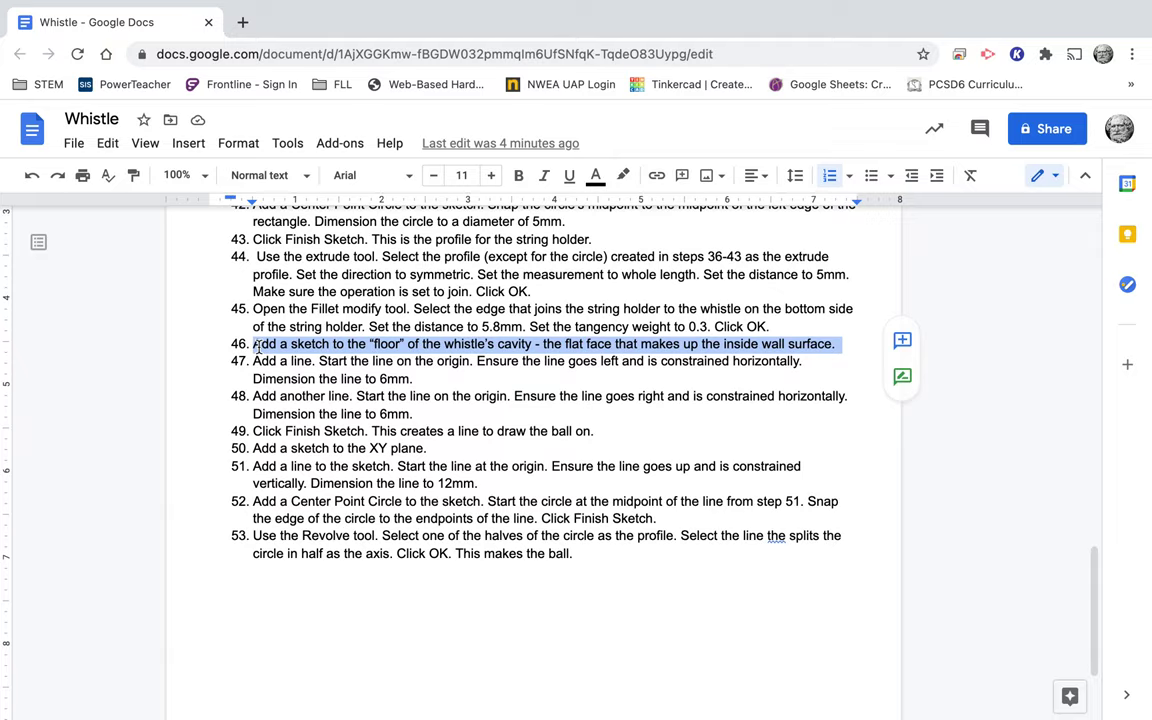
pyautogui.hotkey('ctrl', 'Left')
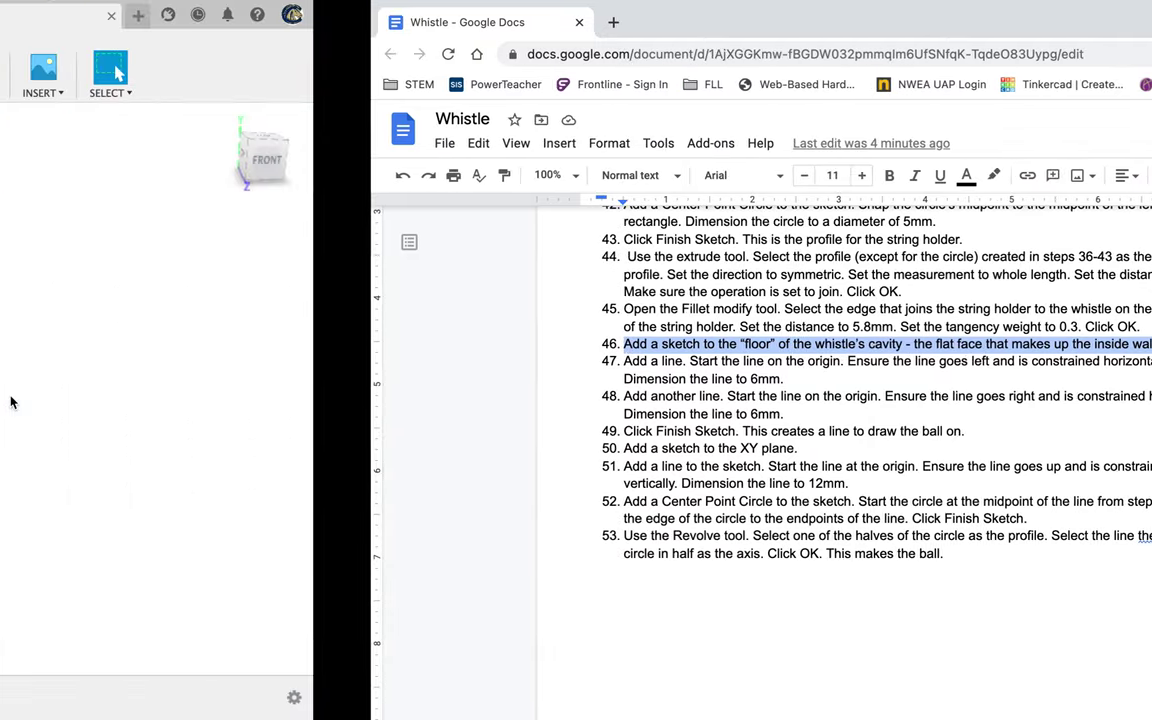
pyautogui.click(1098, 140)
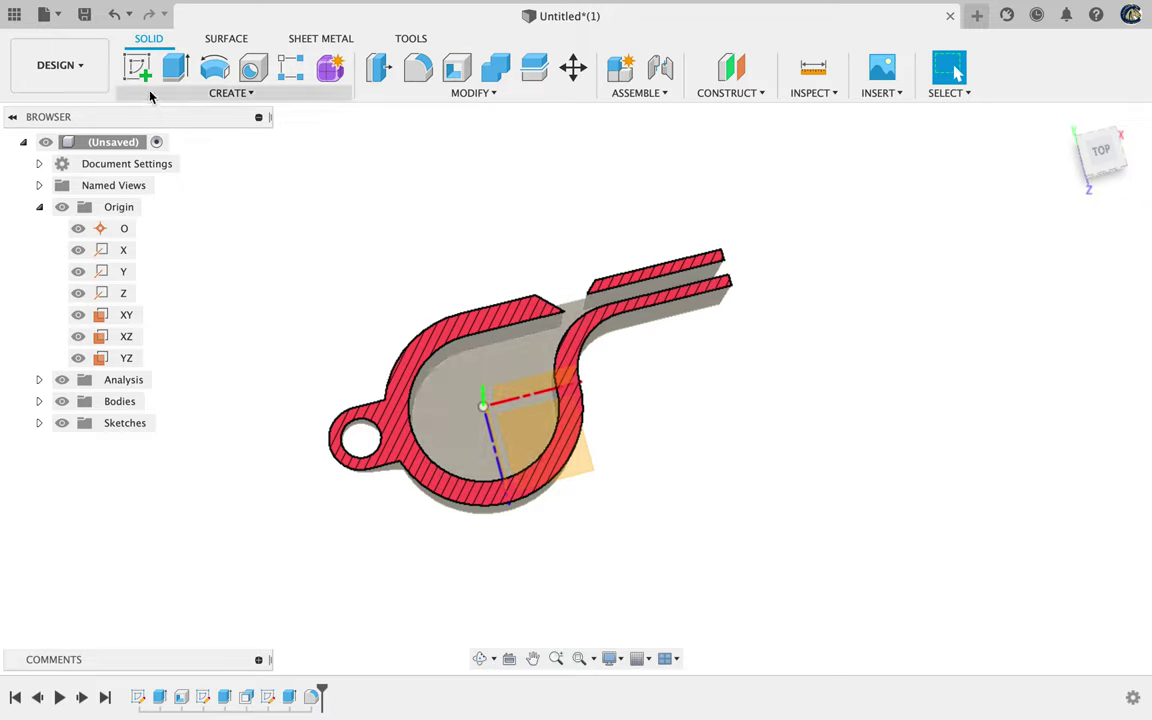
# Start a new sketch on the cavity's flat floor and tilt the view to see the sides.
pyautogui.click(138, 67)
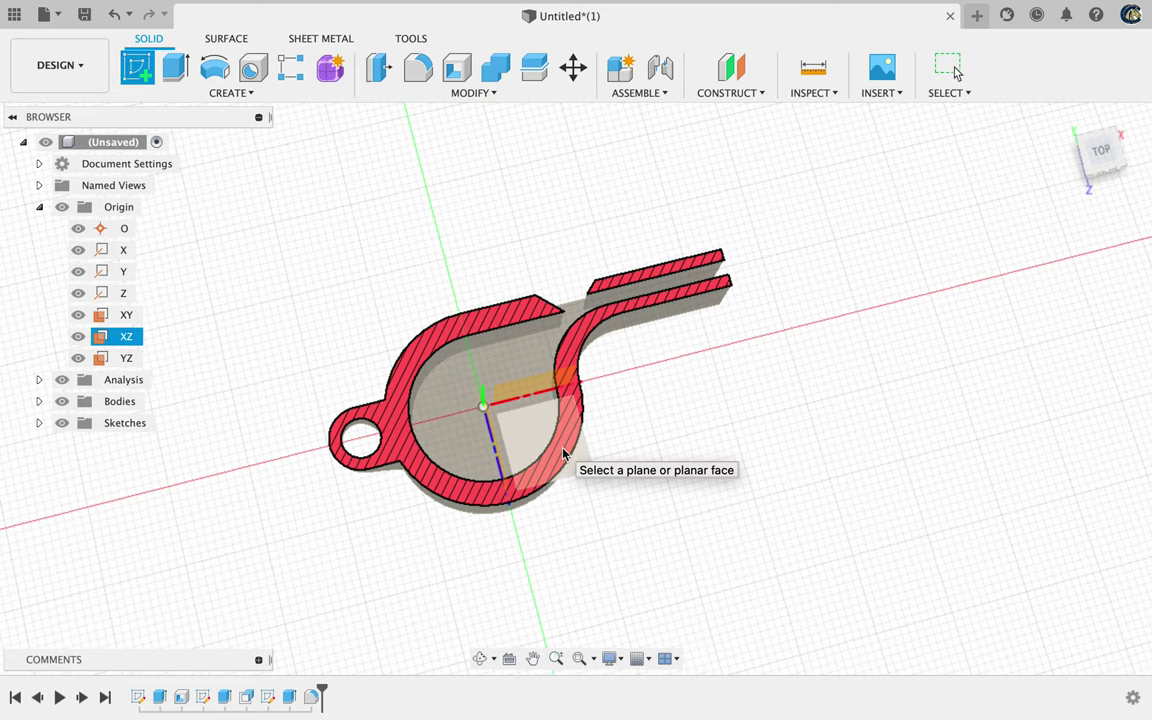
pyautogui.click(458, 393)
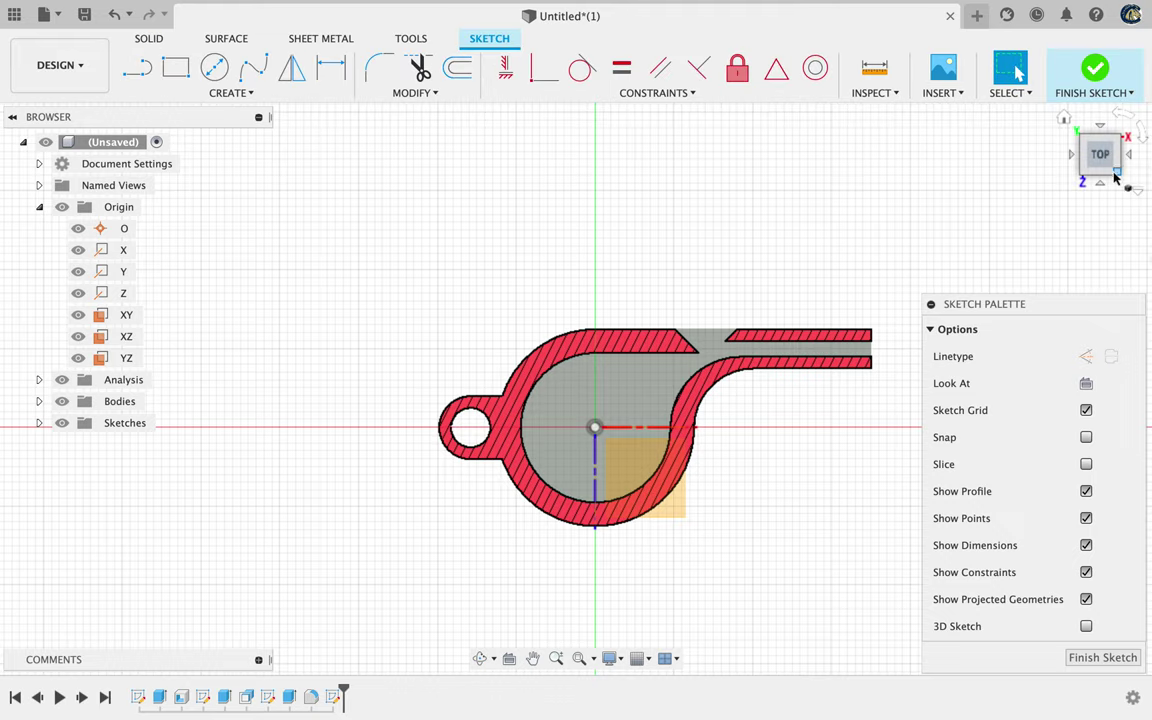
pyautogui.click(1100, 168)
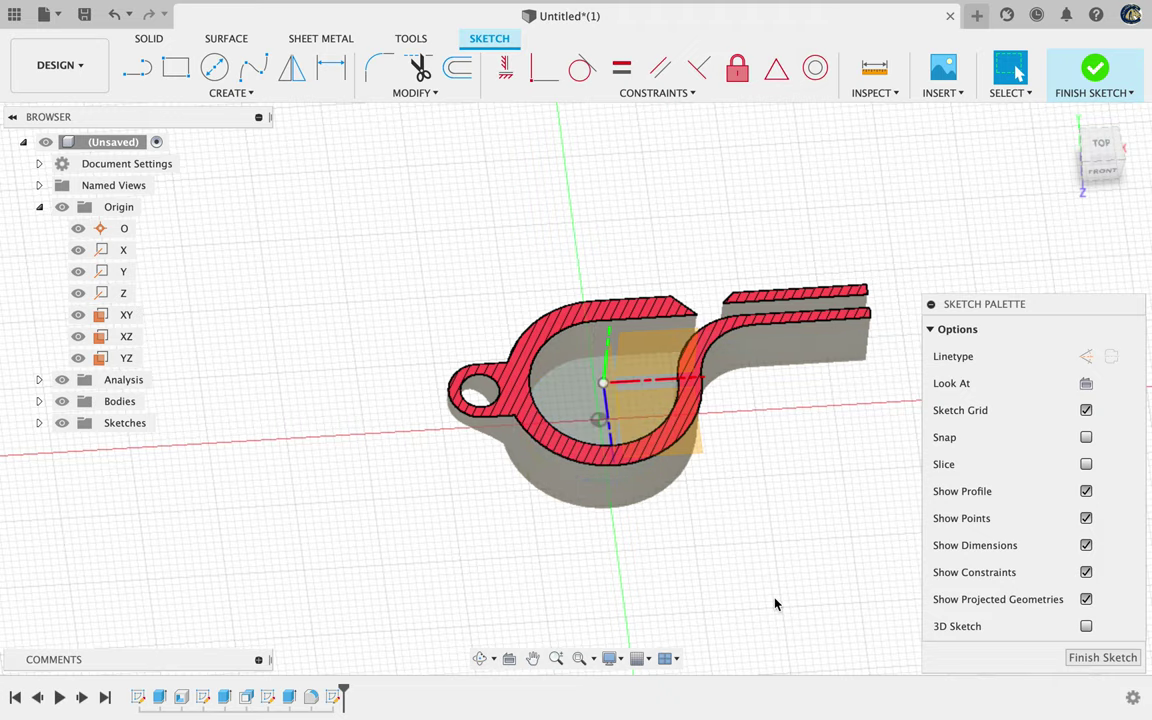
pyautogui.hotkey('ctrl', 'Right')
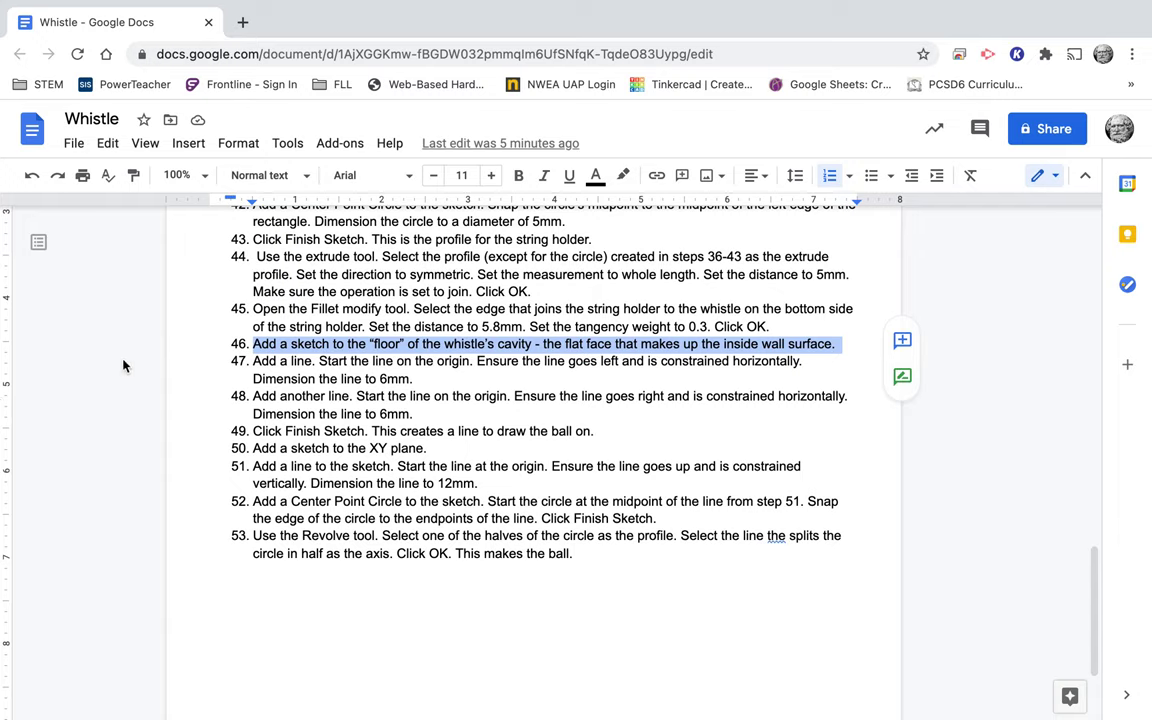
# Highlight step 47, the 6 mm leftward line from the origin, as the current step.
pyautogui.tripleClick(261, 365)
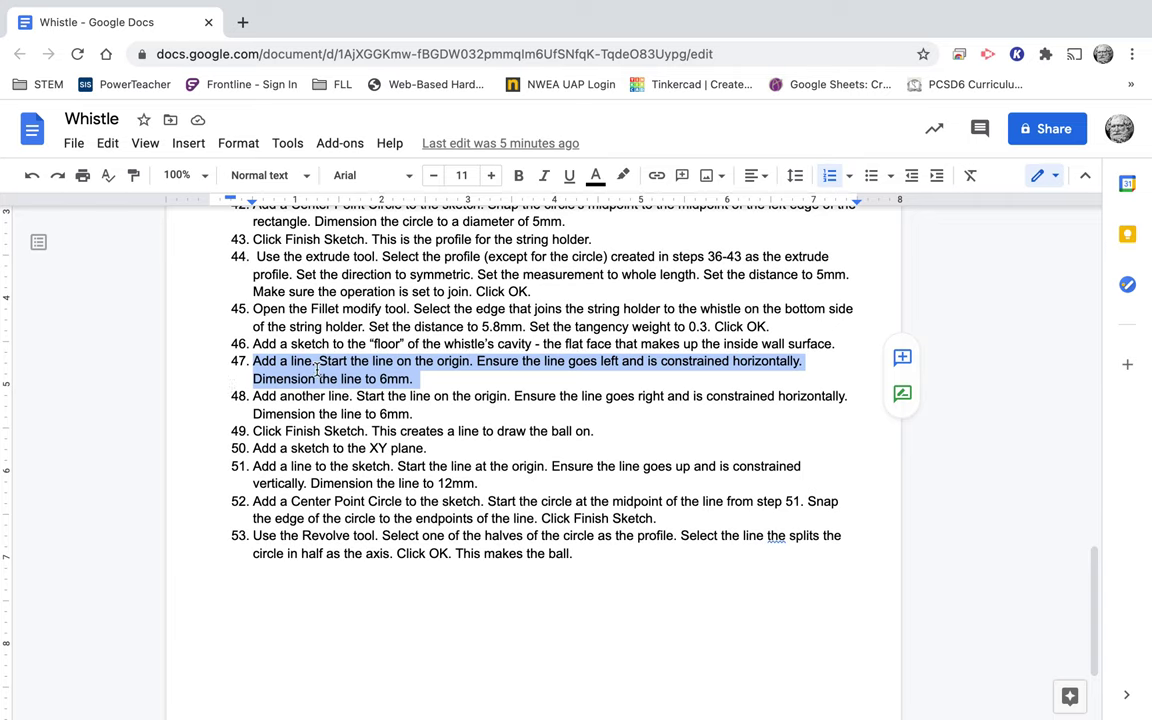
pyautogui.press('super+Tab')
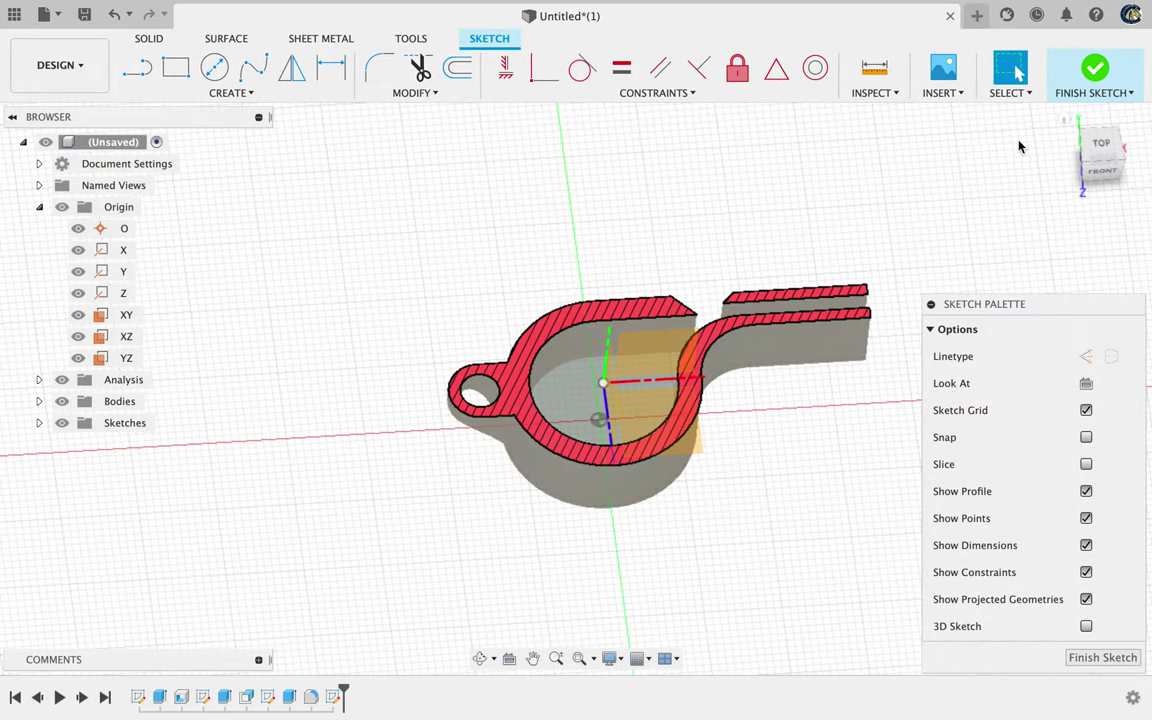
# In the top view, draw a 6 mm horizontal line left from the sketch origin.
pyautogui.click(1101, 147)
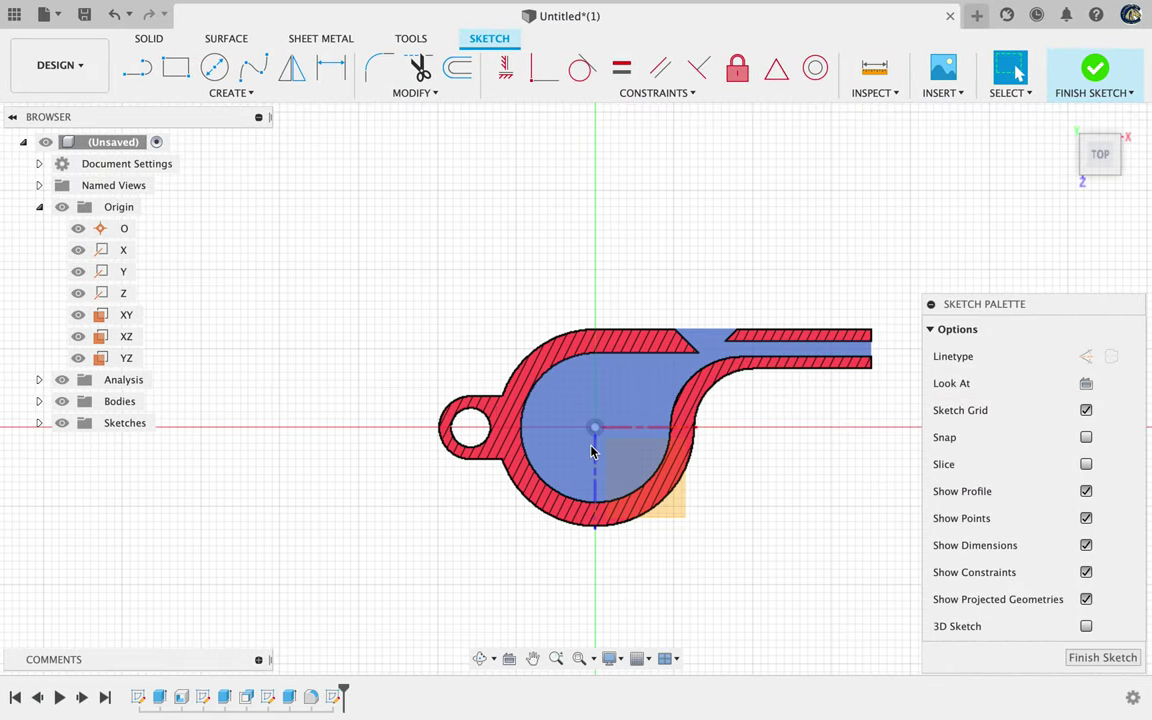
pyautogui.scroll(5, 603, 437)
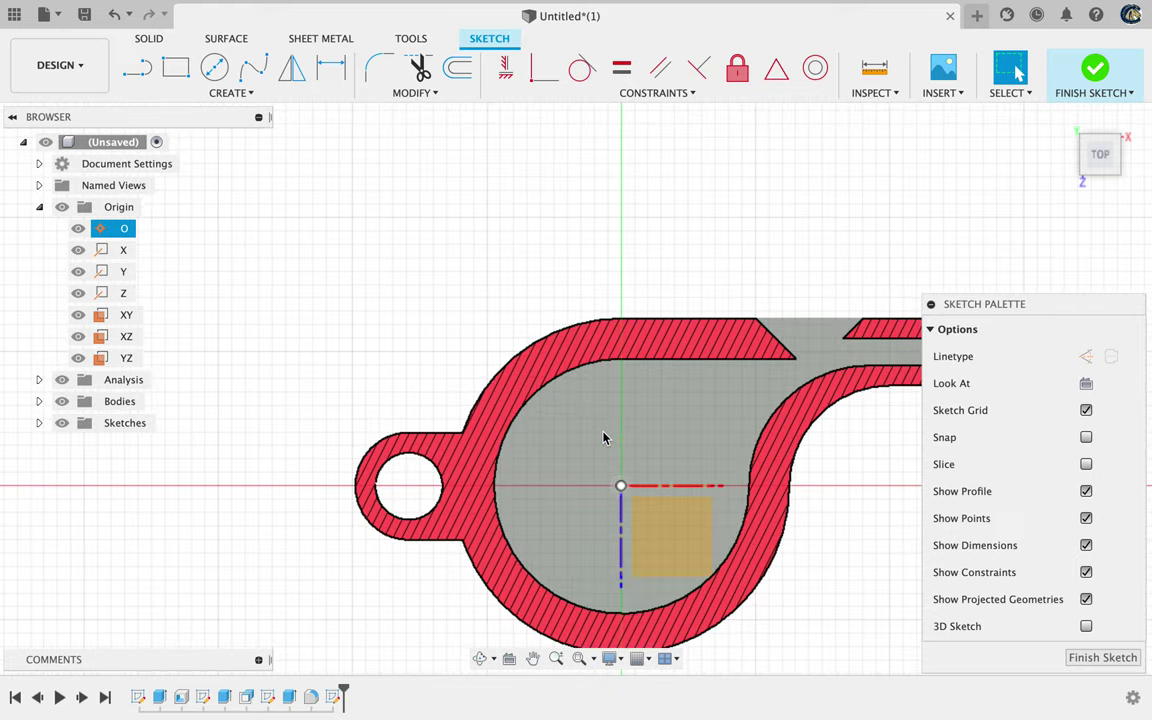
pyautogui.scroll(-1, 603, 437)
pyautogui.scroll(2, 603, 437)
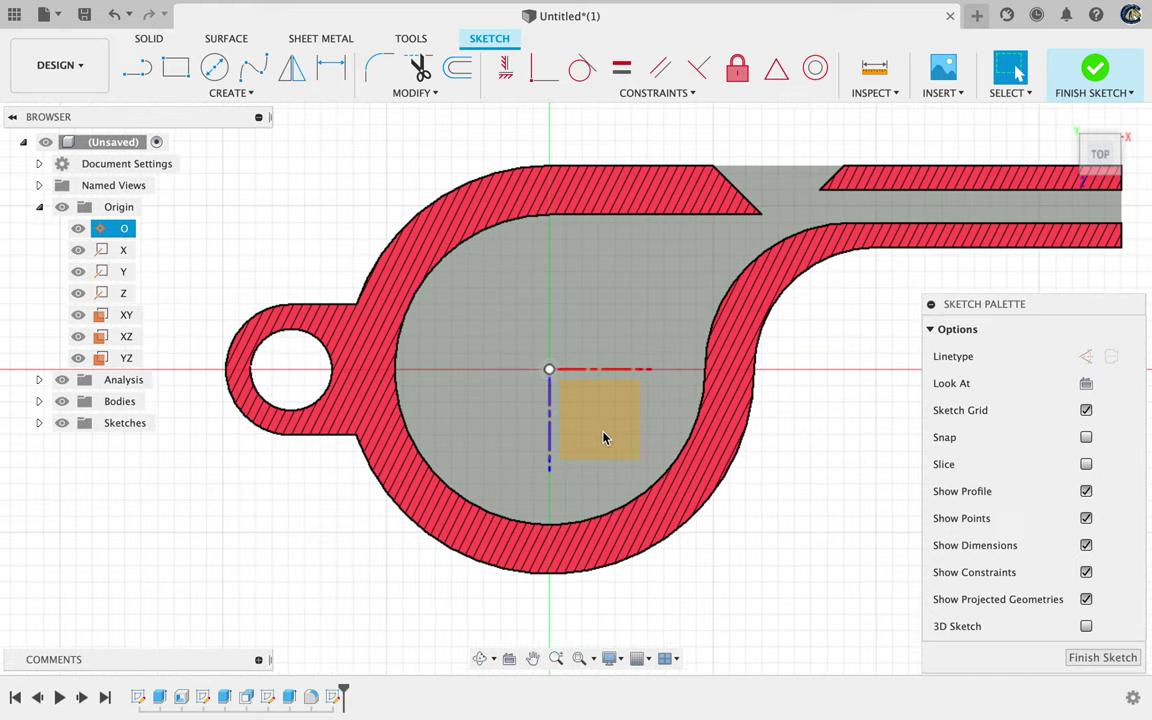
pyautogui.press('l')
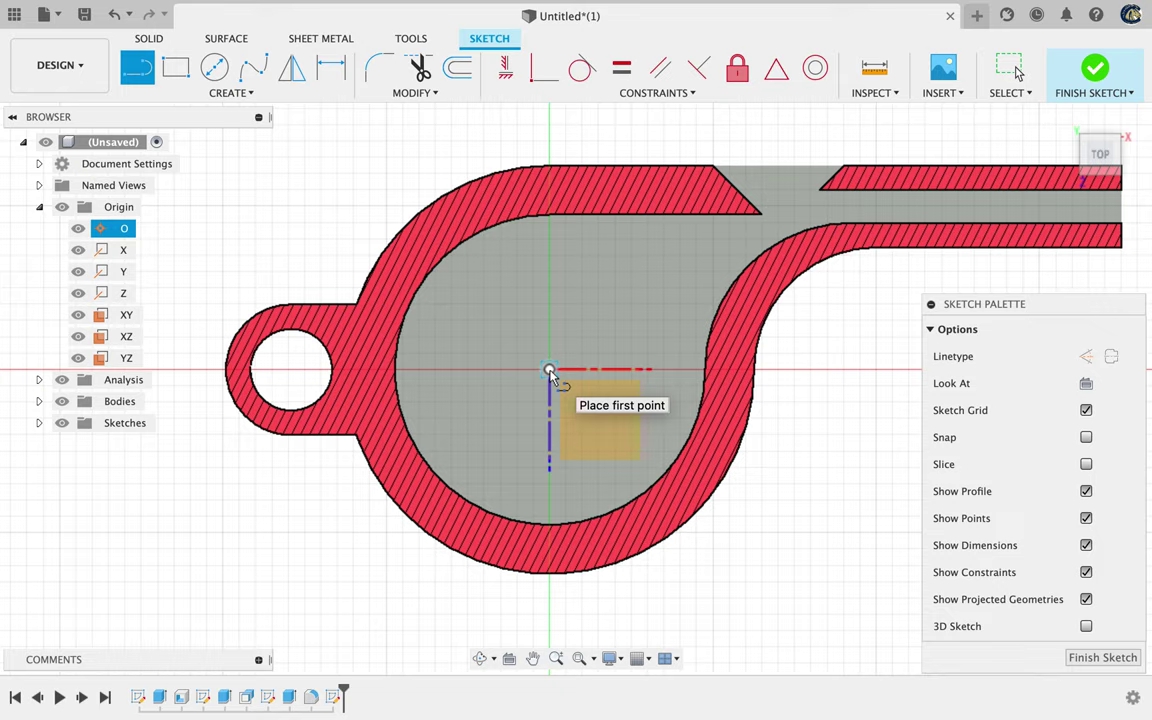
pyautogui.click(549, 371)
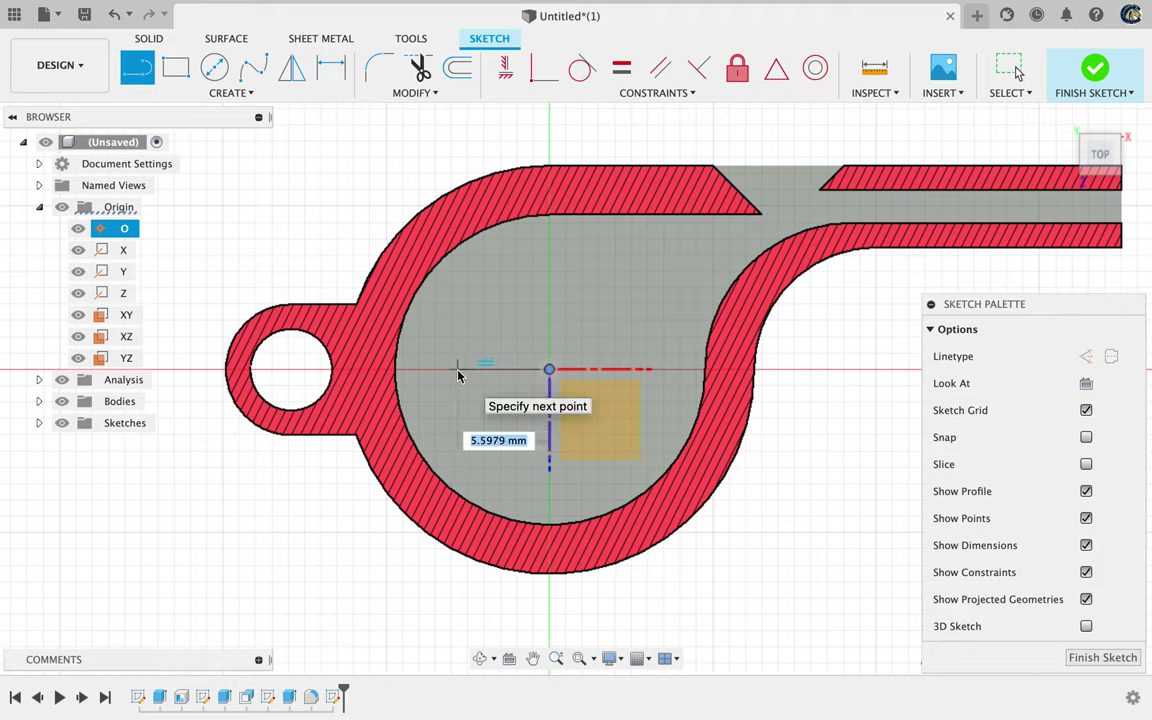
pyautogui.write('6')
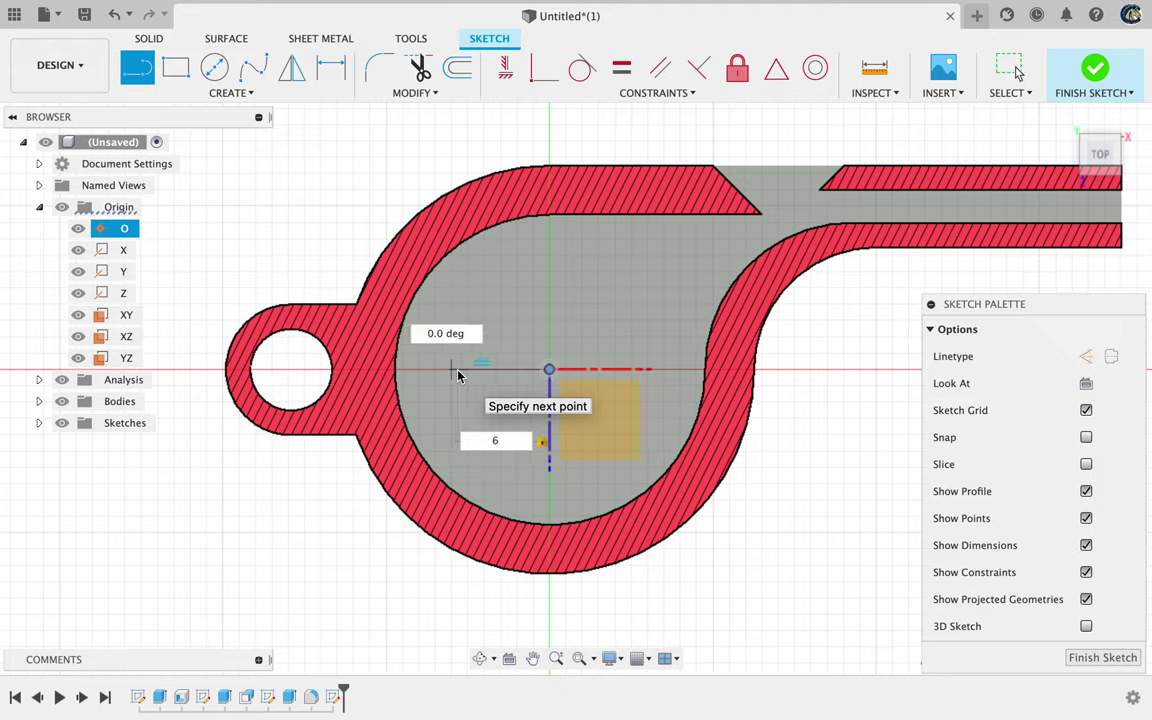
pyautogui.press('Return')
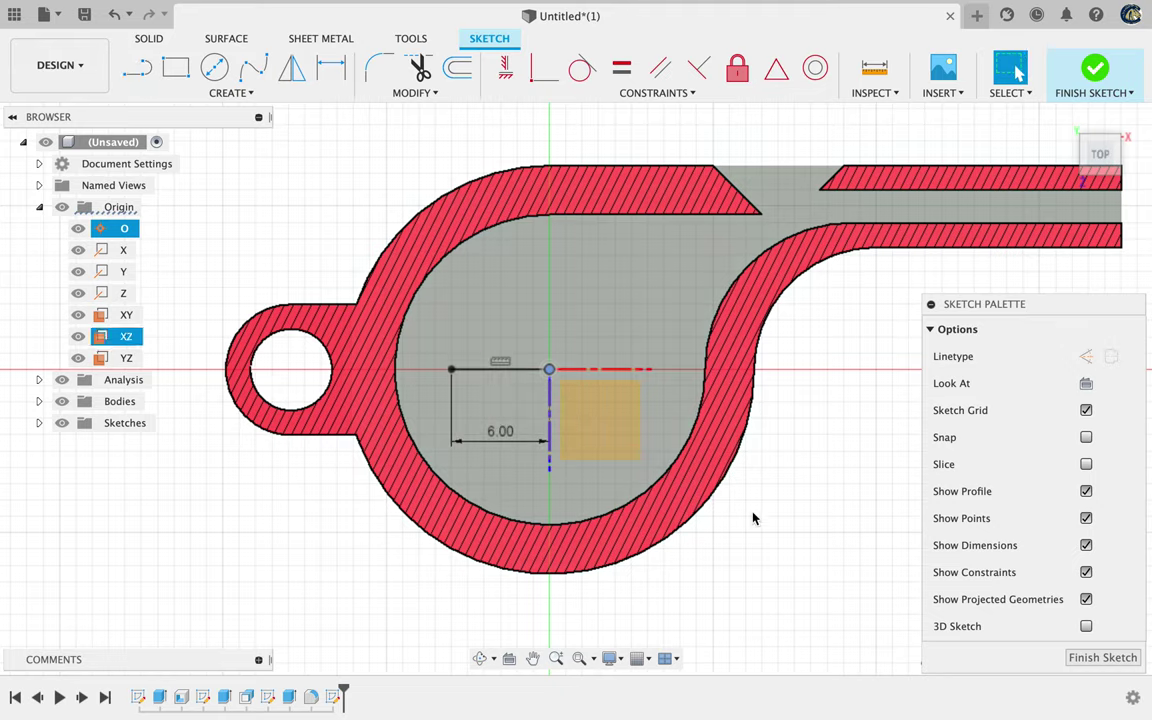
pyautogui.press('Escape')
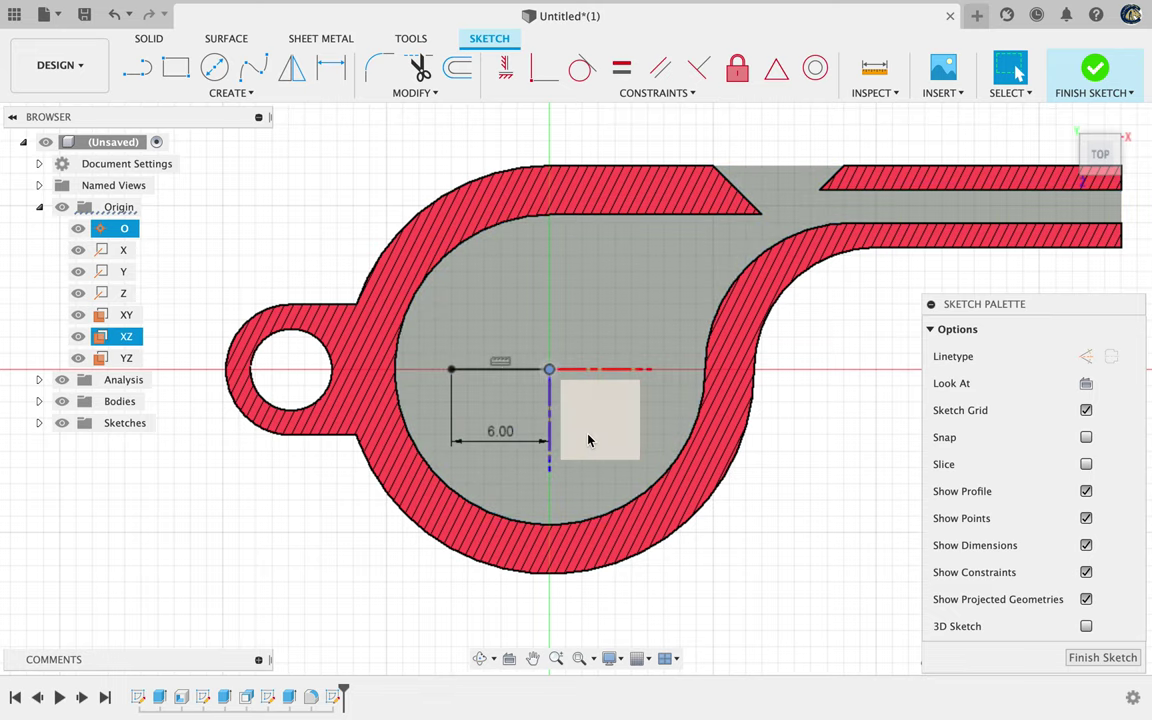
# Highlight step 48 in the Whistle instructions as the current step.
pyautogui.hotkey('ctrl', 'Right')
pyautogui.tripleClick(258, 402)
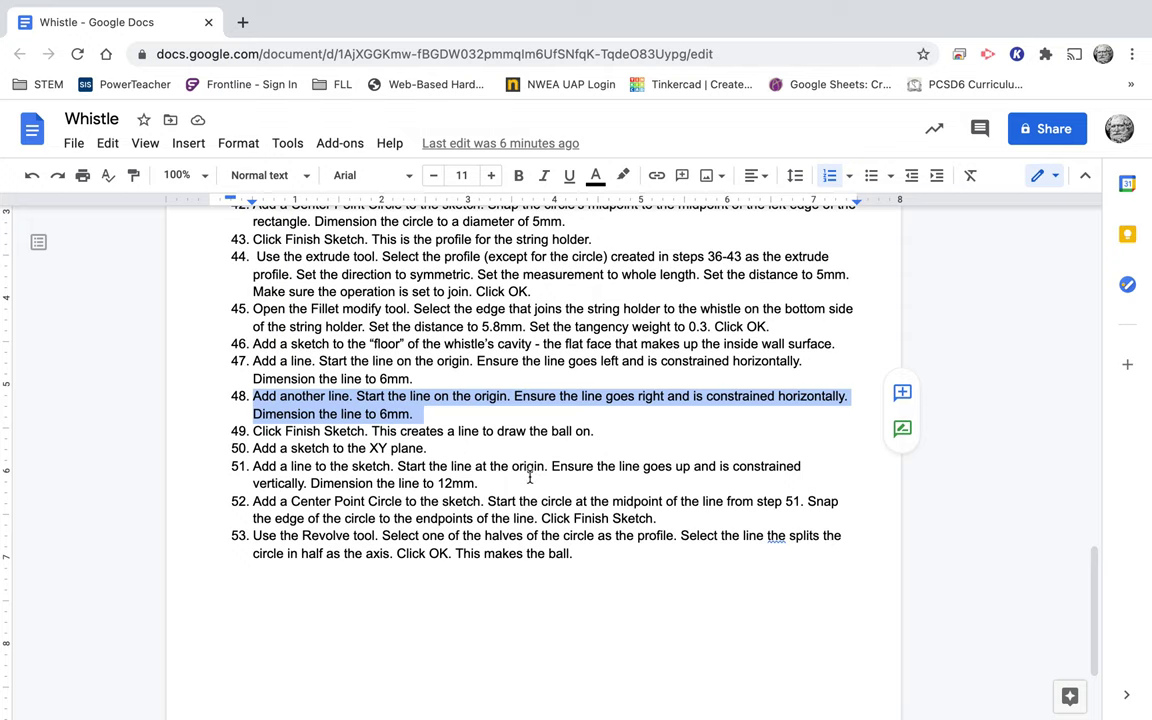
pyautogui.hotkey('ctrl', 'Left')
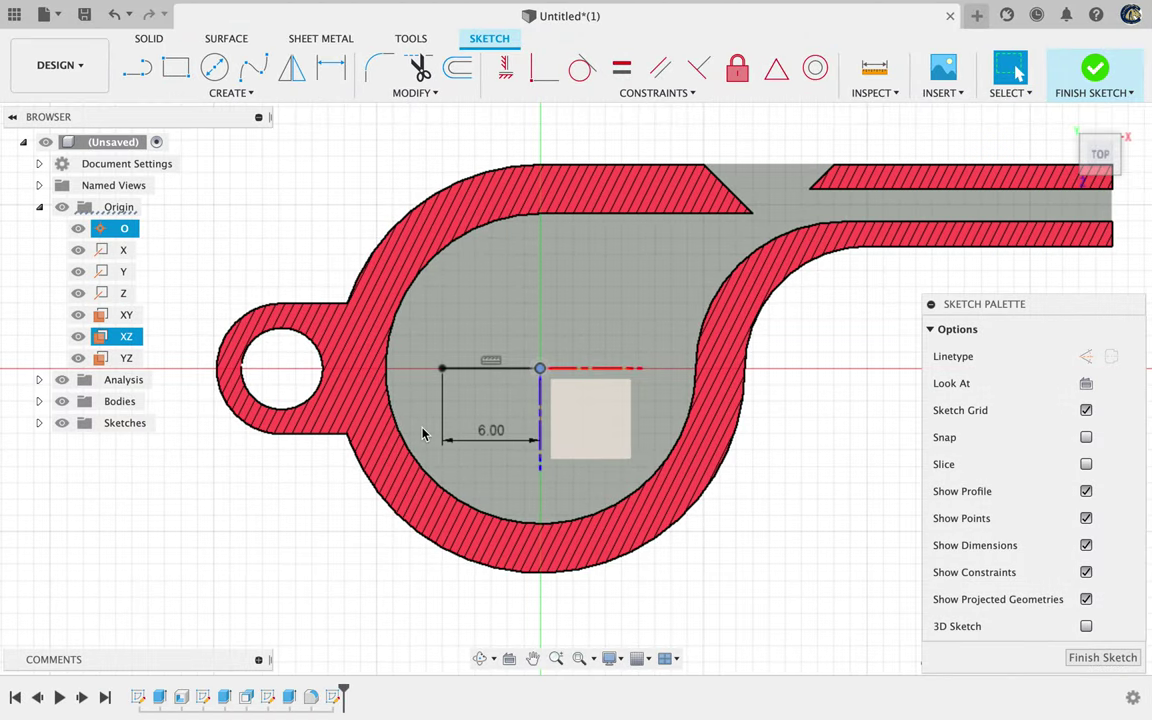
# Draw a second 6 mm horizontal line running right from the sketch origin.
pyautogui.press('l')
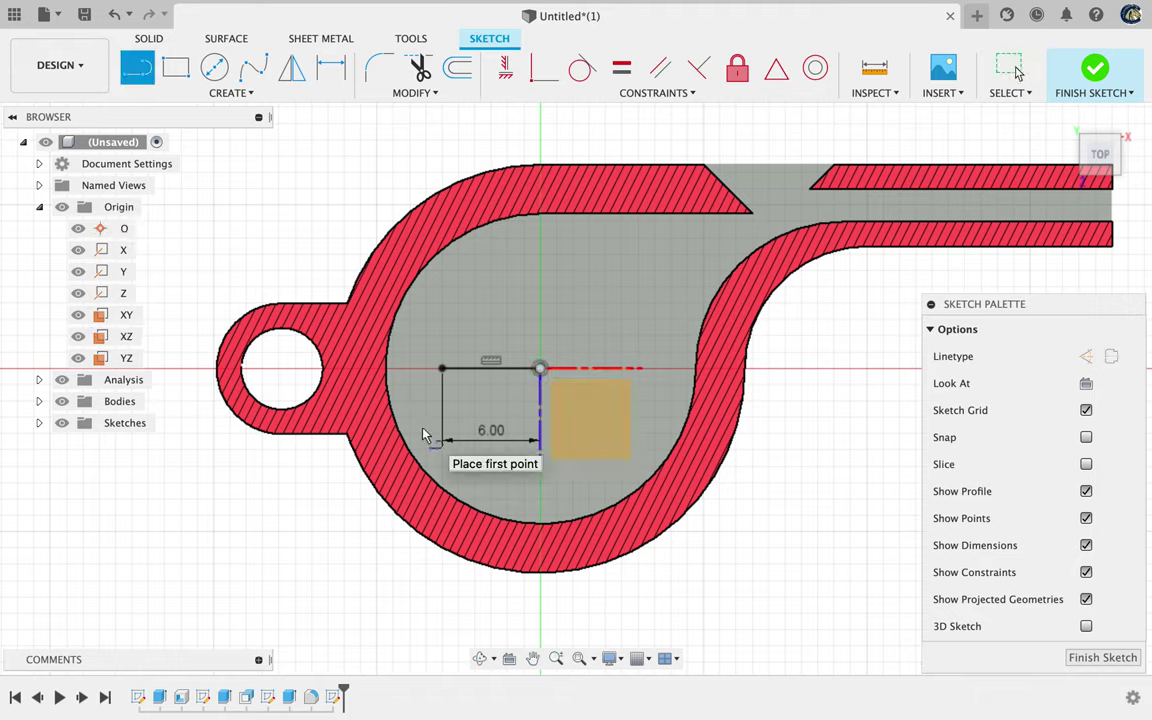
pyautogui.click(540, 369)
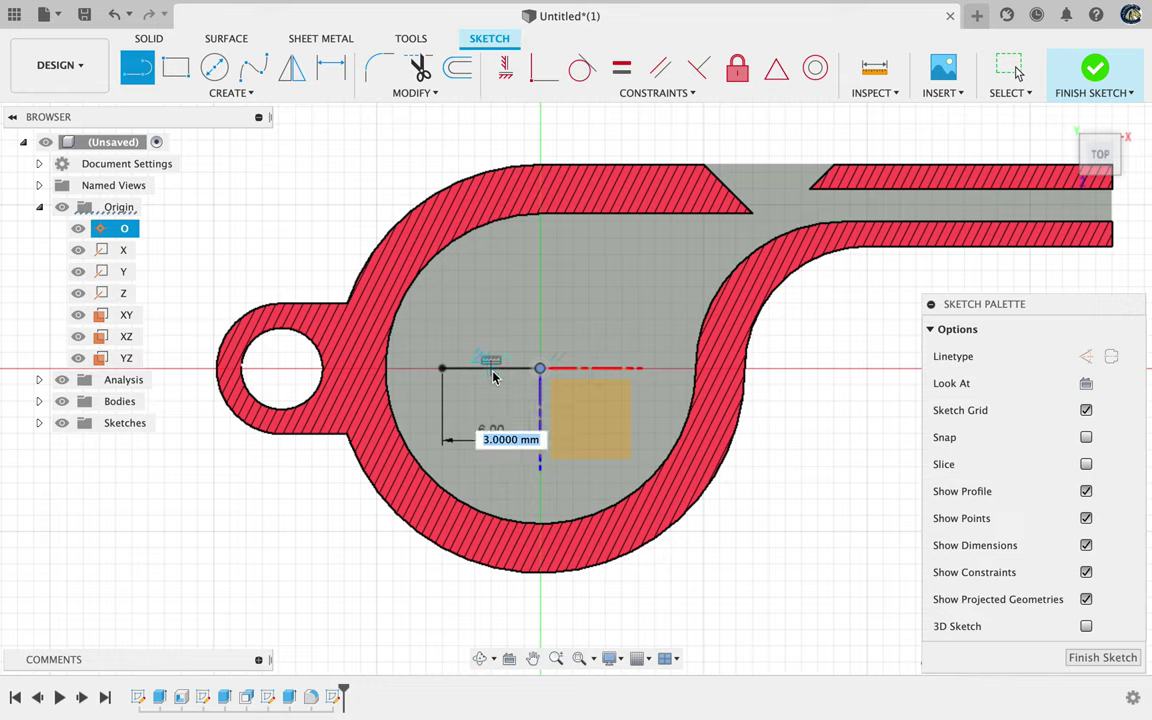
pyautogui.click(540, 371)
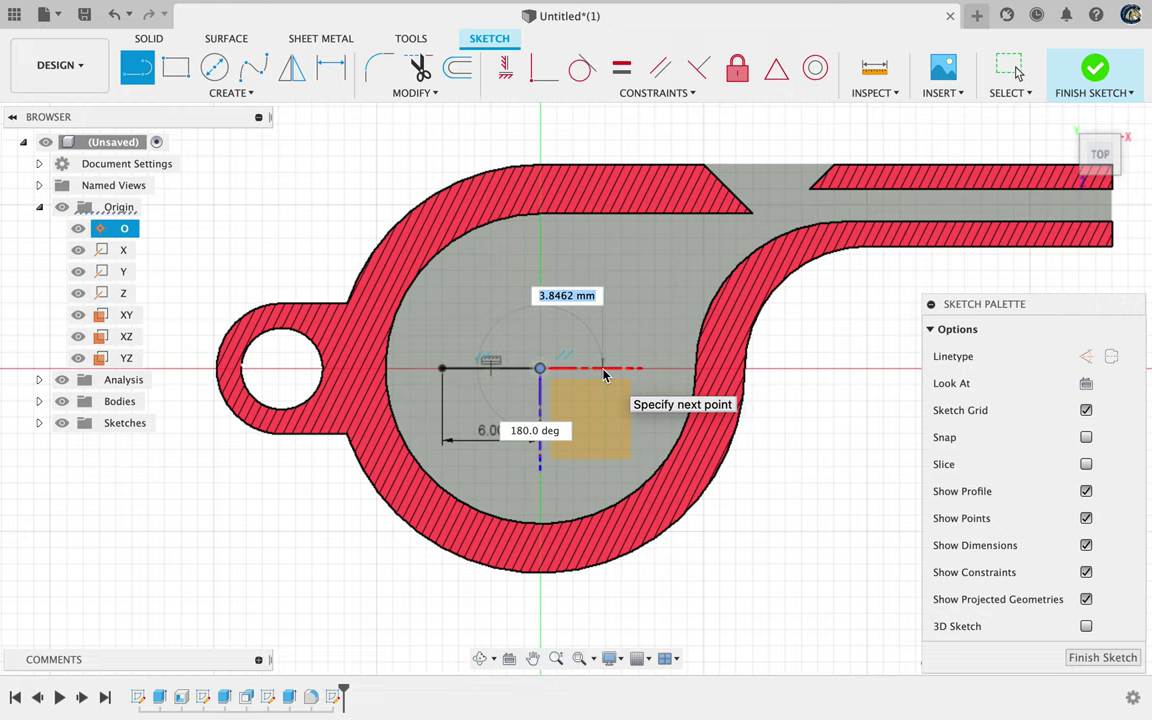
pyautogui.write('6')
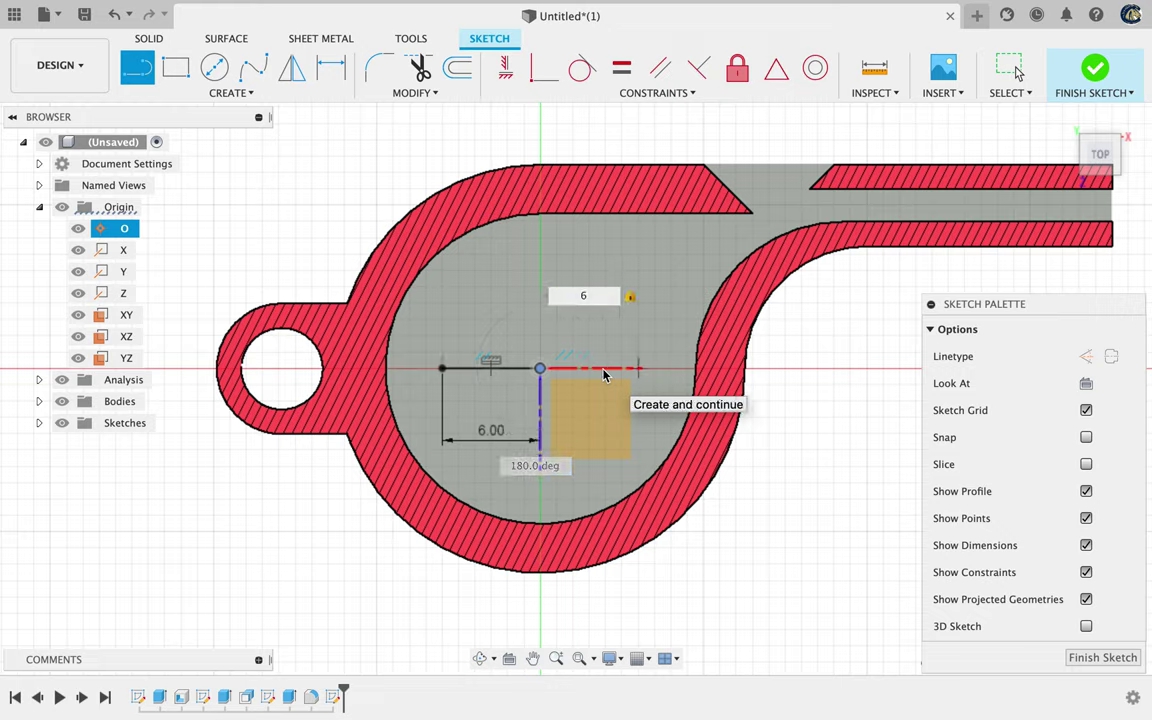
pyautogui.press('Return')
pyautogui.press('Escape')
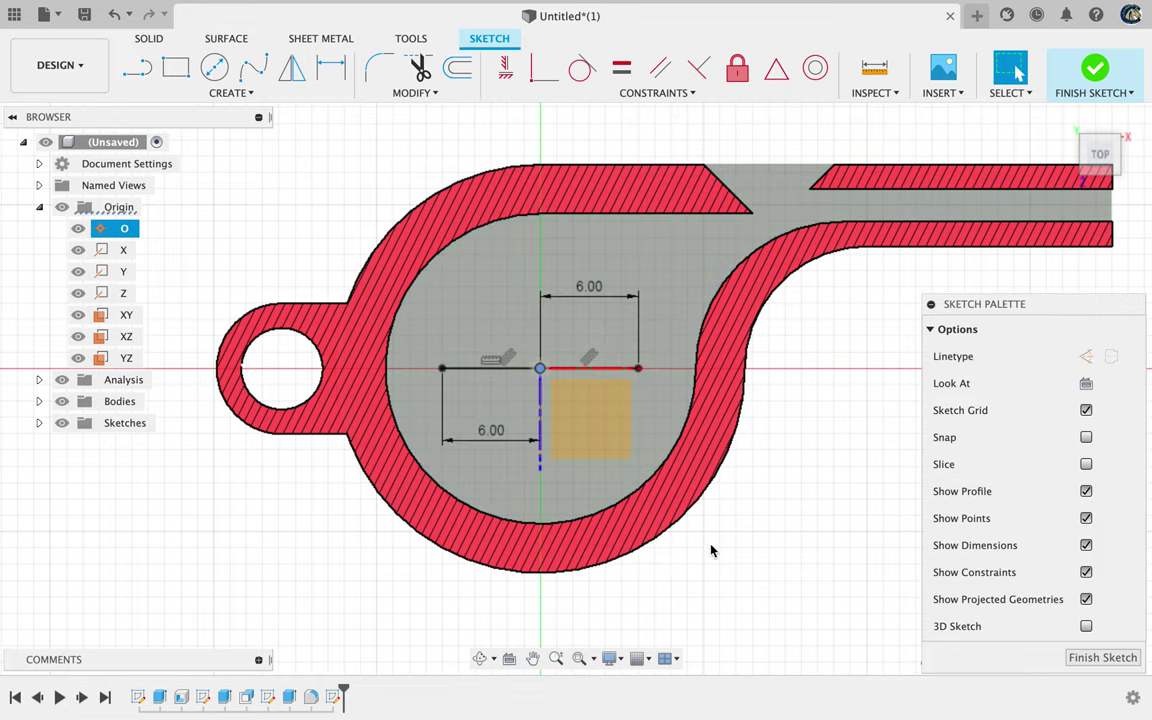
pyautogui.hotkey('ctrl', 'Right')
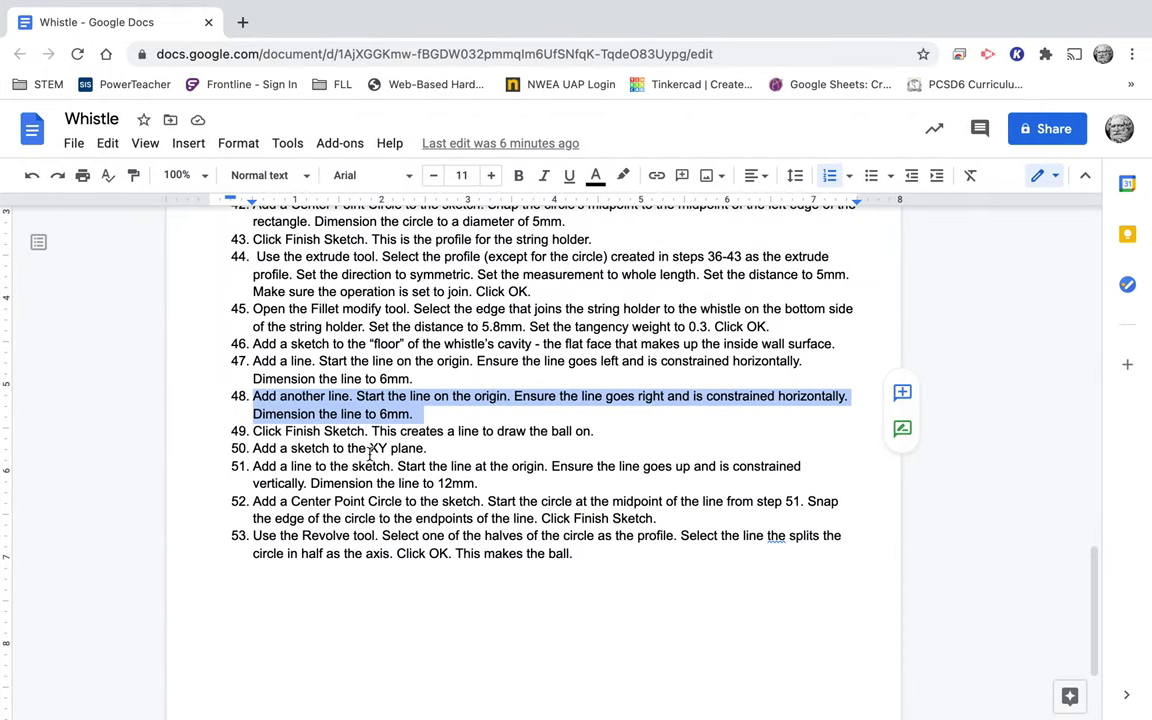
# Mark steps 49 and 50 in the instructions and finish the cavity-floor line sketch.
pyautogui.doubleClick(302, 431)
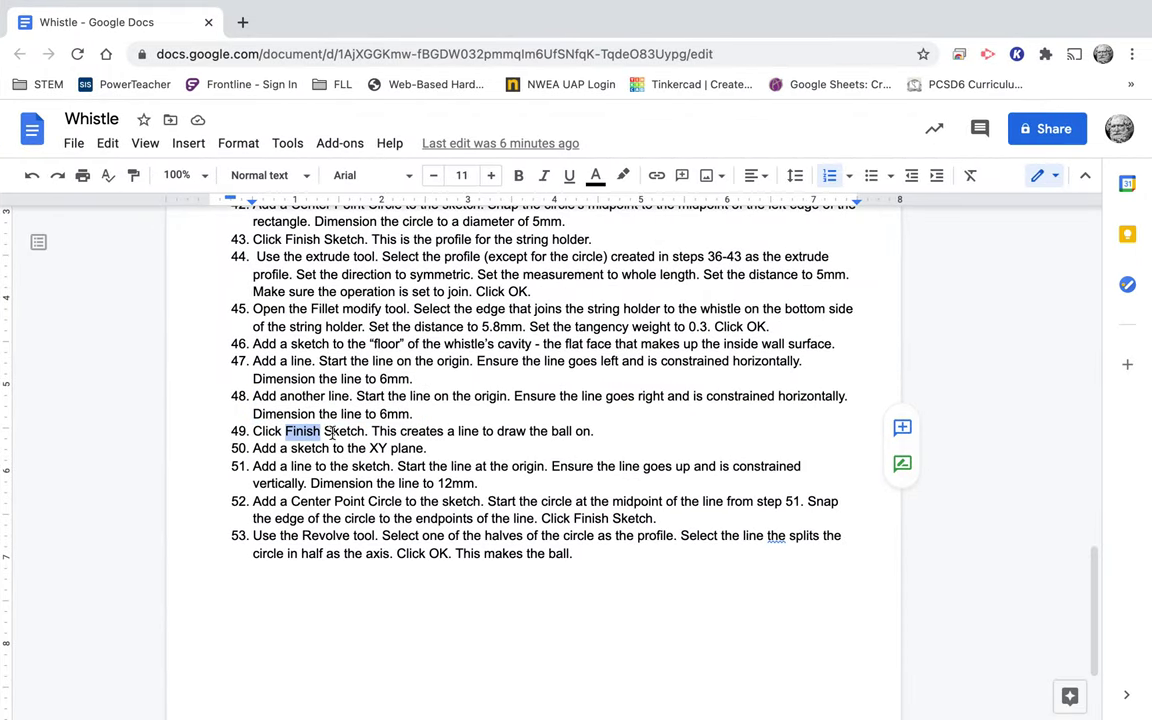
pyautogui.tripleClick(383, 432)
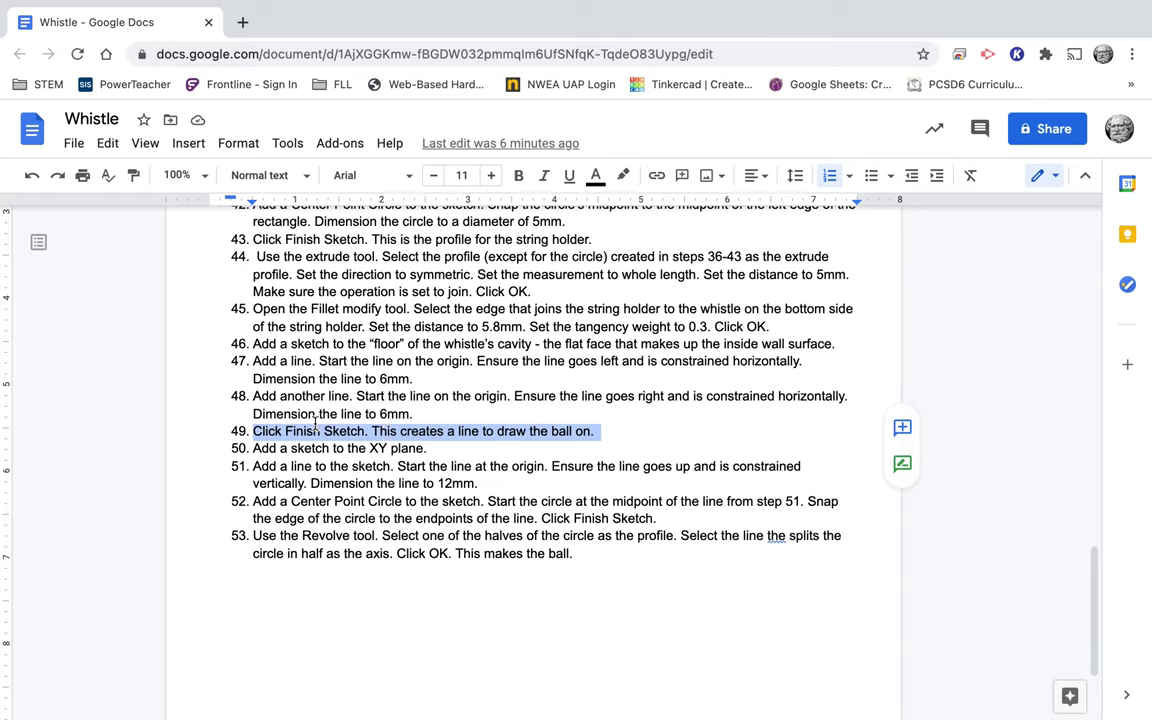
pyautogui.hotkey('ctrl', 'Left')
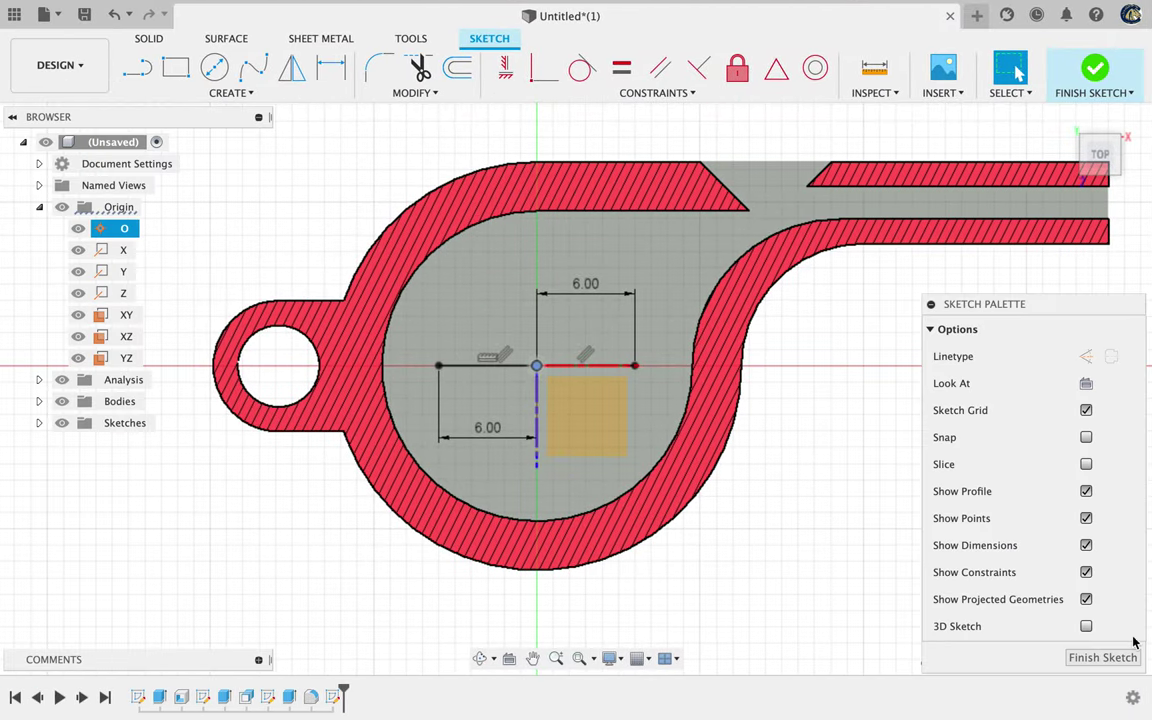
pyautogui.click(1102, 657)
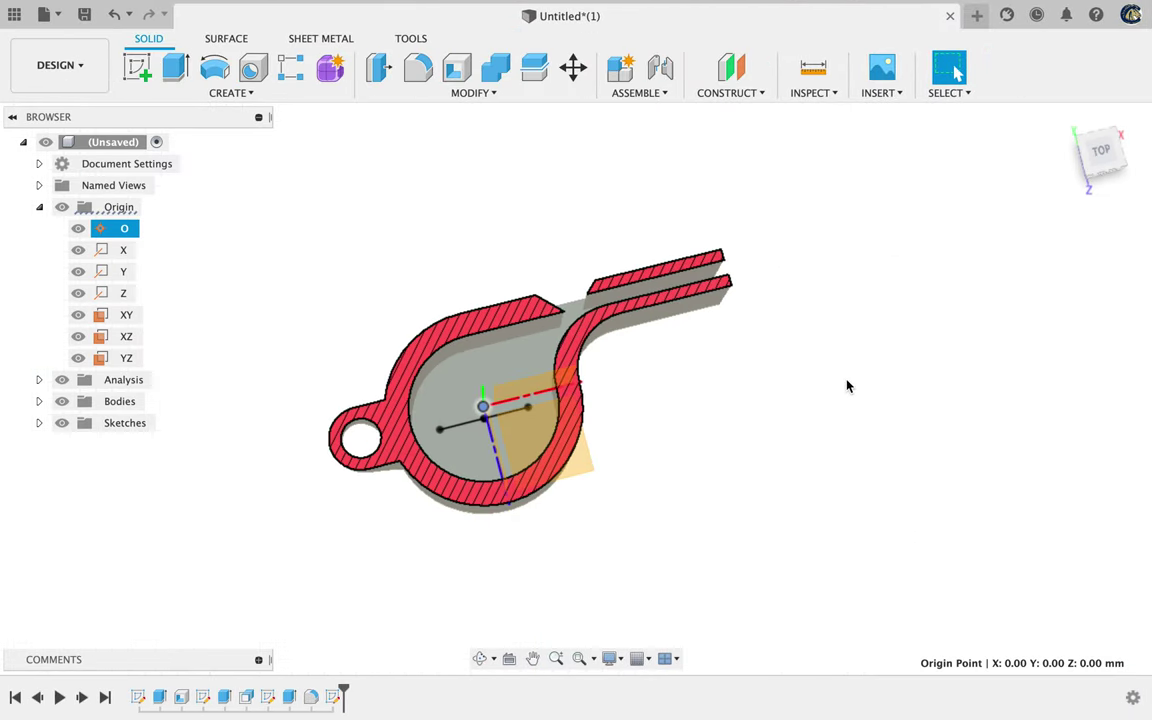
pyautogui.hotkey('ctrl', 'Right')
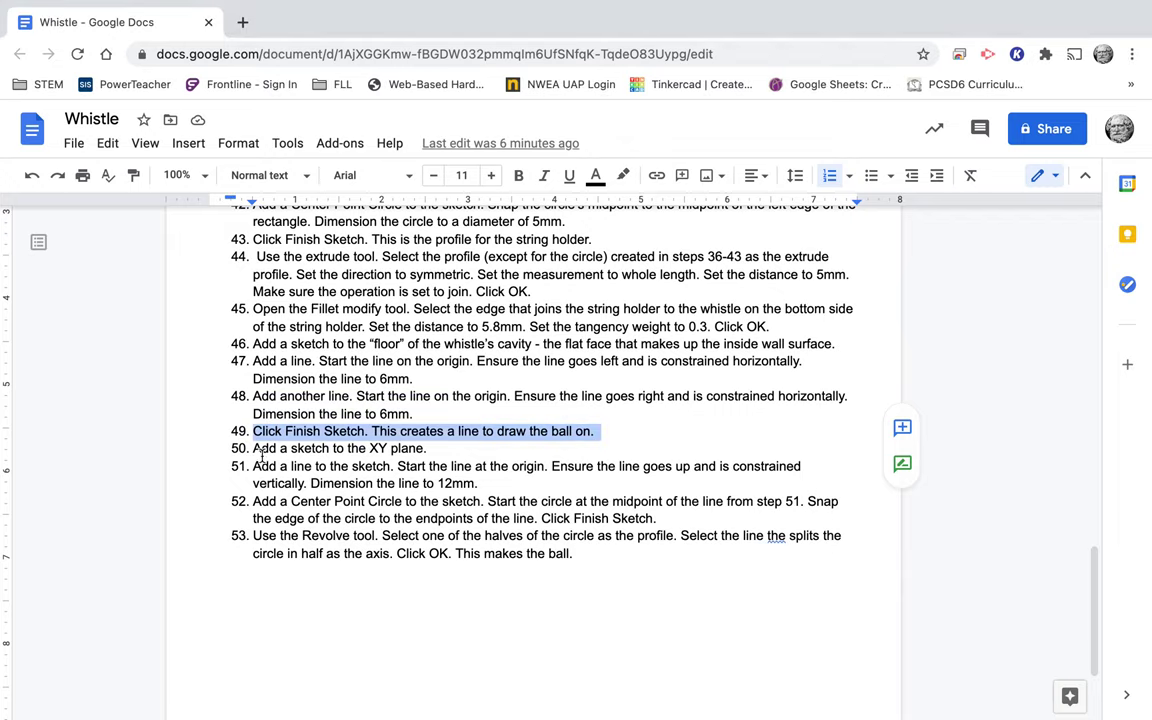
pyautogui.tripleClick(259, 450)
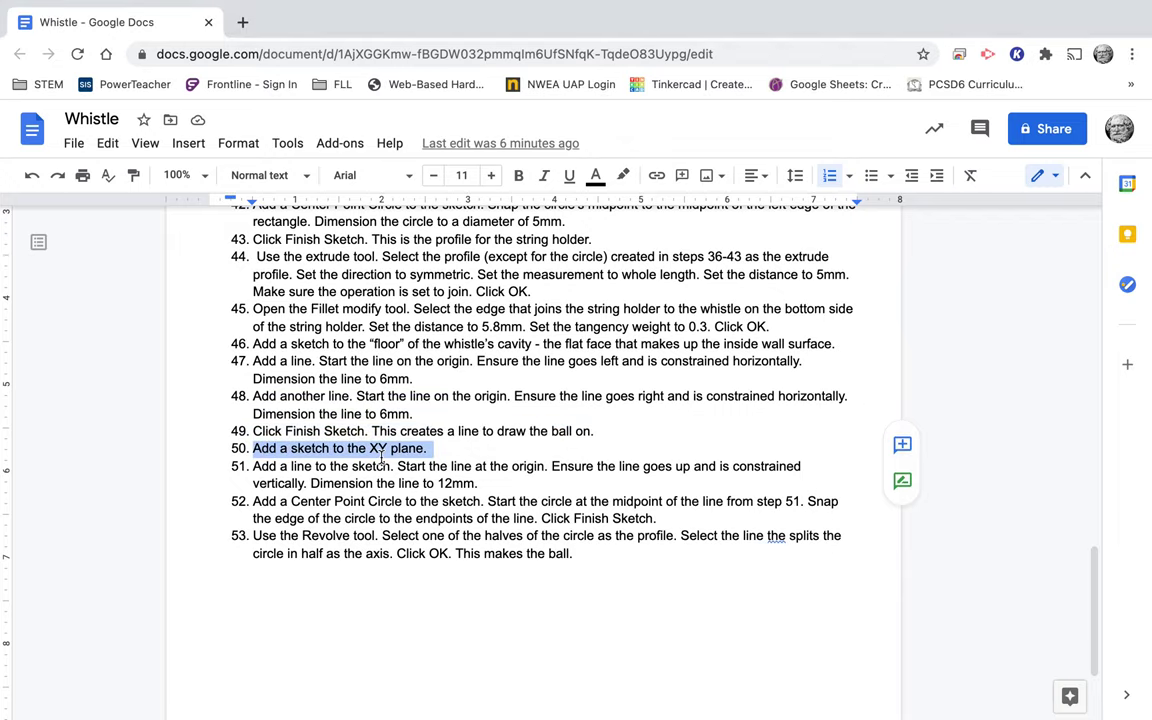
pyautogui.hotkey('ctrl', 'Left')
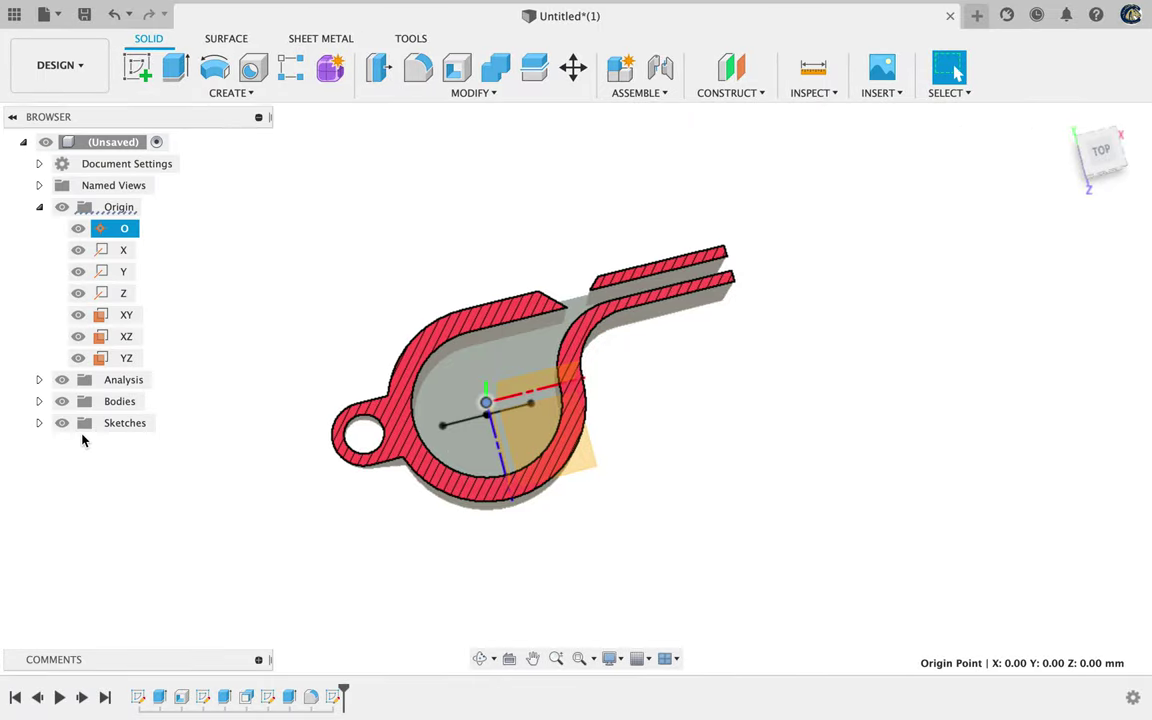
# Create a new sketch on the XY plane chosen in the Browser.
pyautogui.click(137, 72)
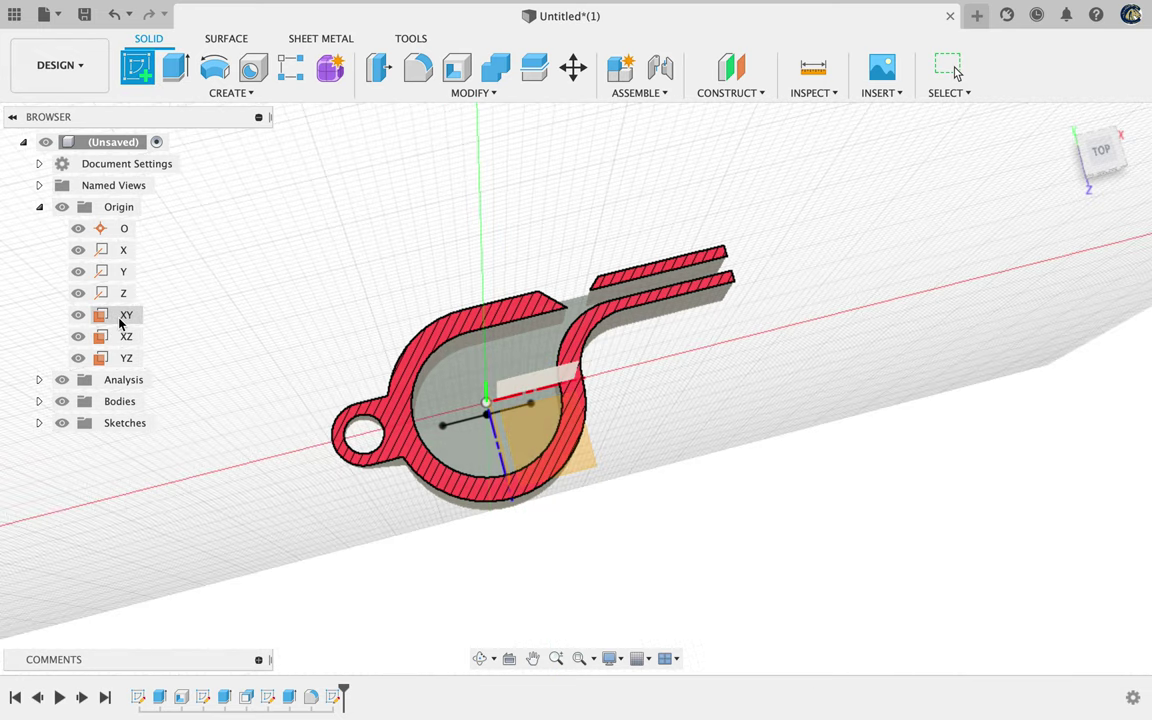
pyautogui.click(122, 316)
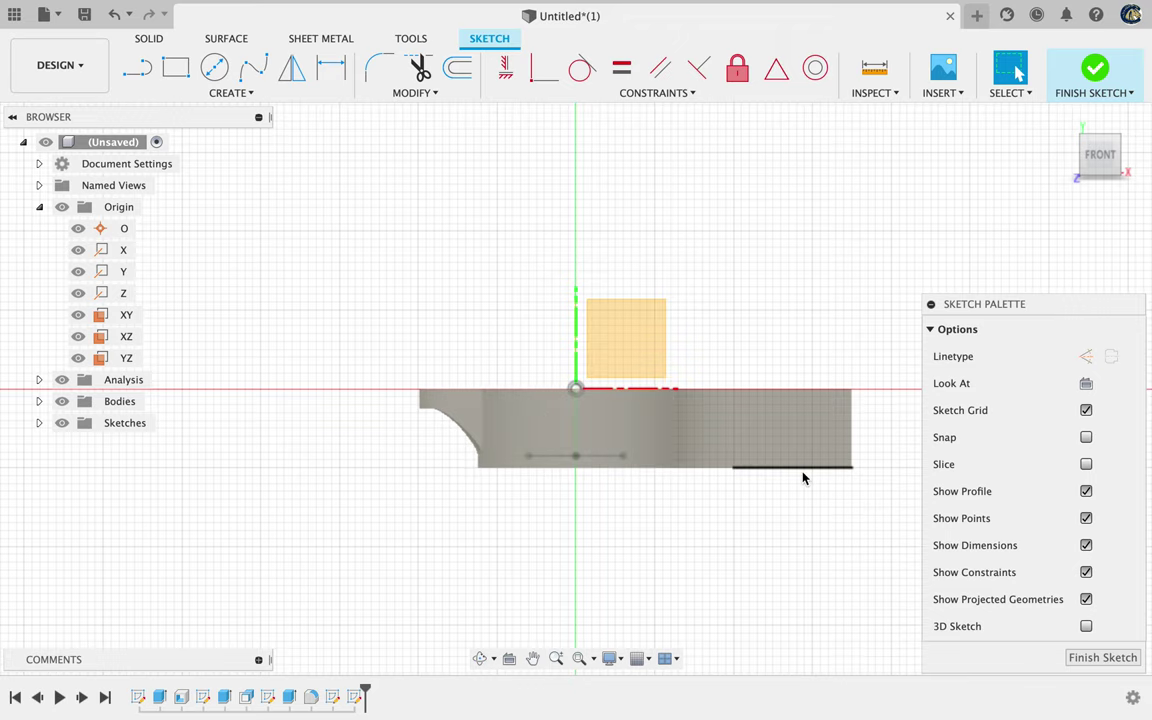
pyautogui.hotkey('ctrl', 'Left')
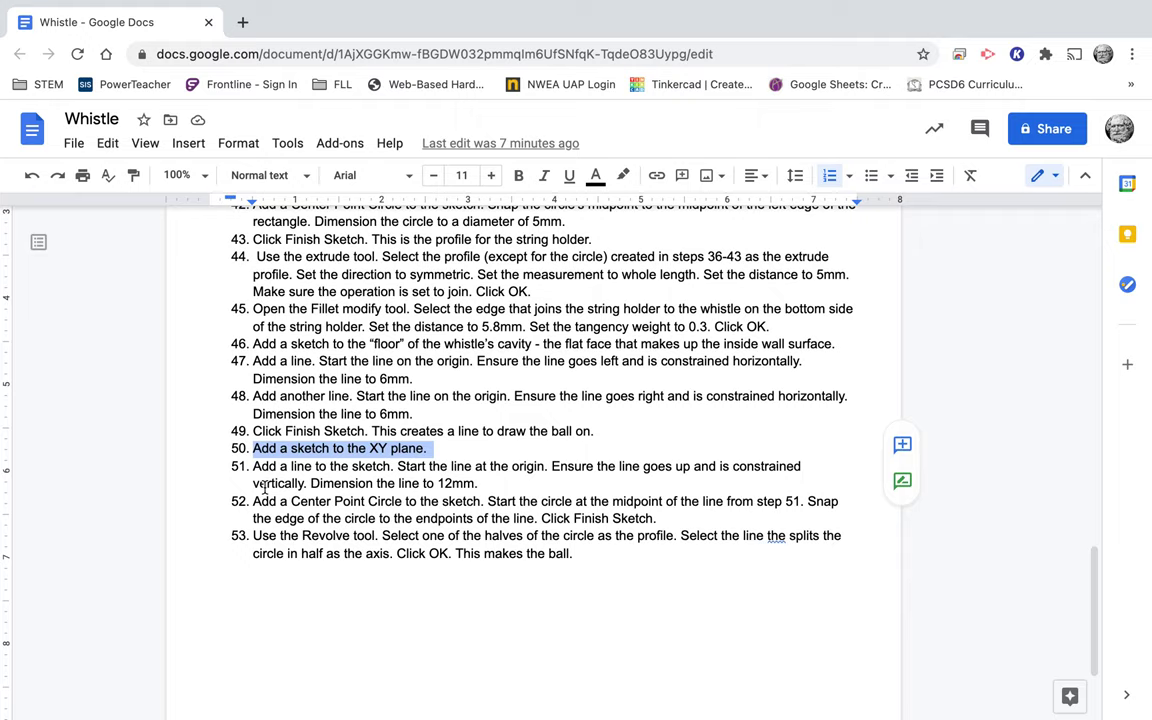
# Highlight step 51, the 12 mm vertical line, and expand the Bodies folder to list Body1.
pyautogui.moveTo(256, 468); pyautogui.dragTo(277, 467)
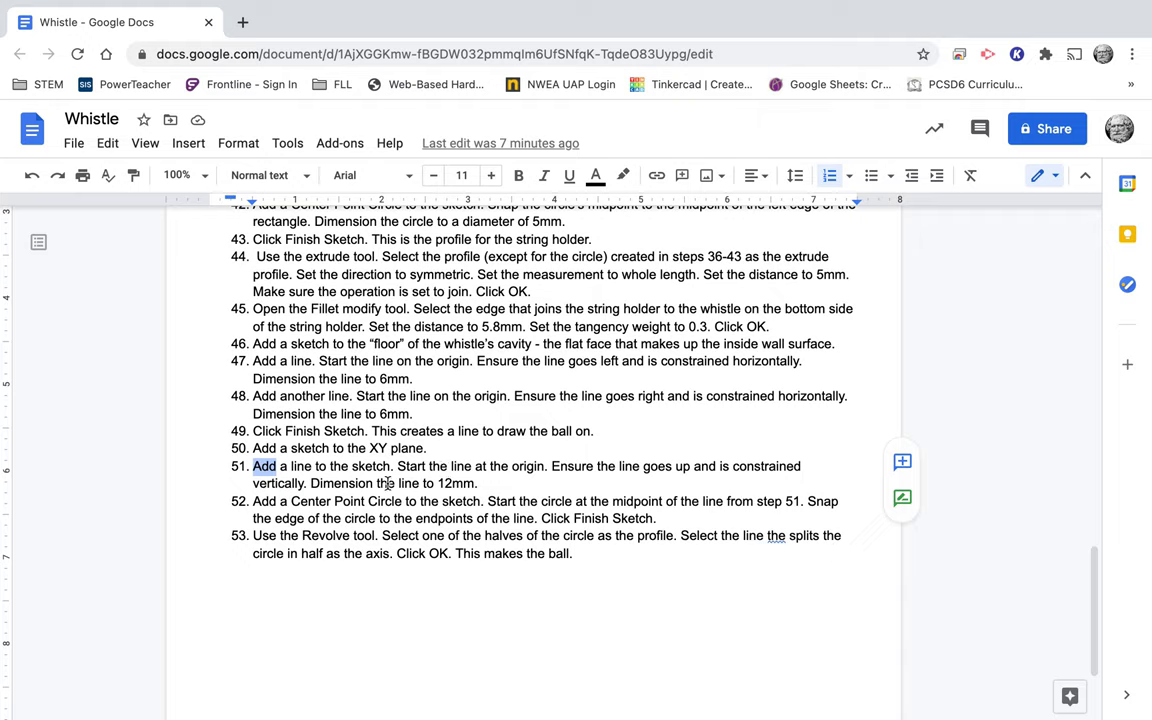
pyautogui.tripleClick(284, 484)
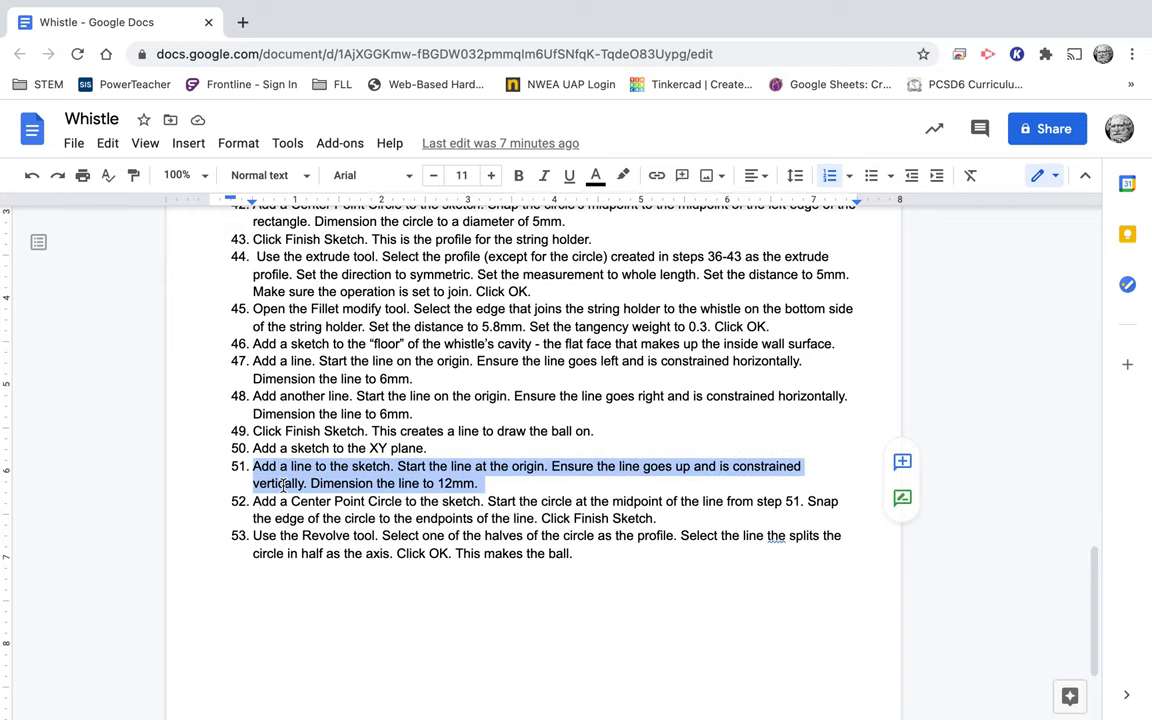
pyautogui.hotkey('ctrl', 'Left')
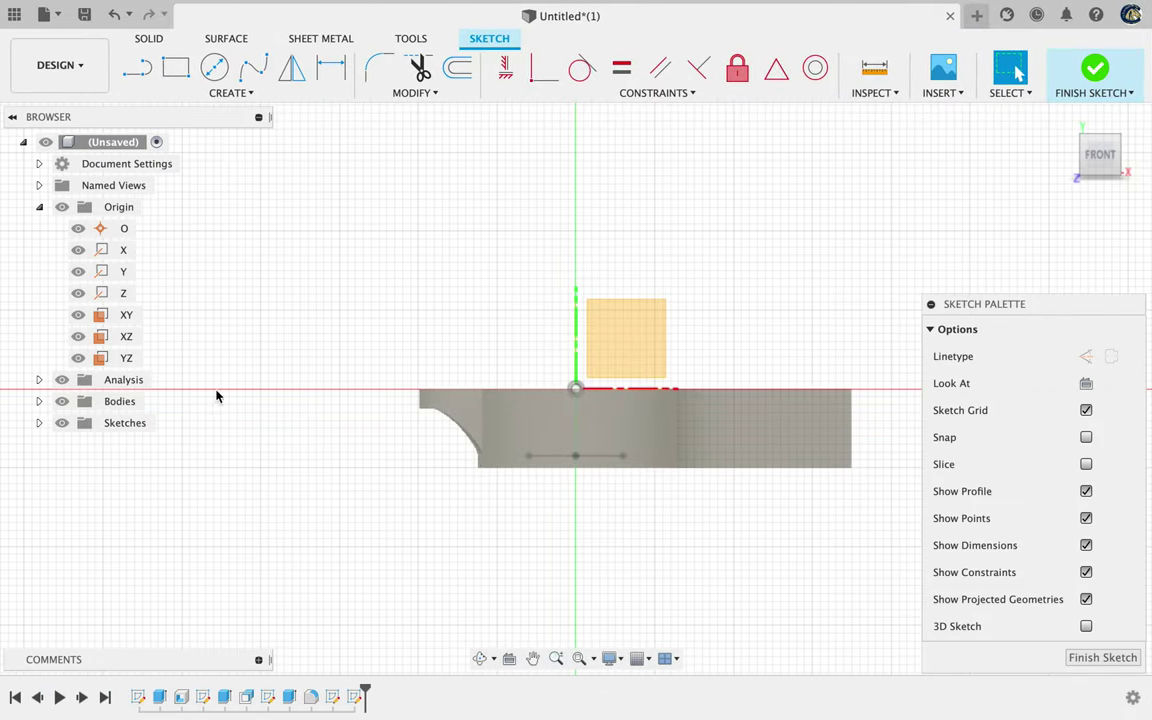
pyautogui.click(60, 406)
pyautogui.click(39, 401)
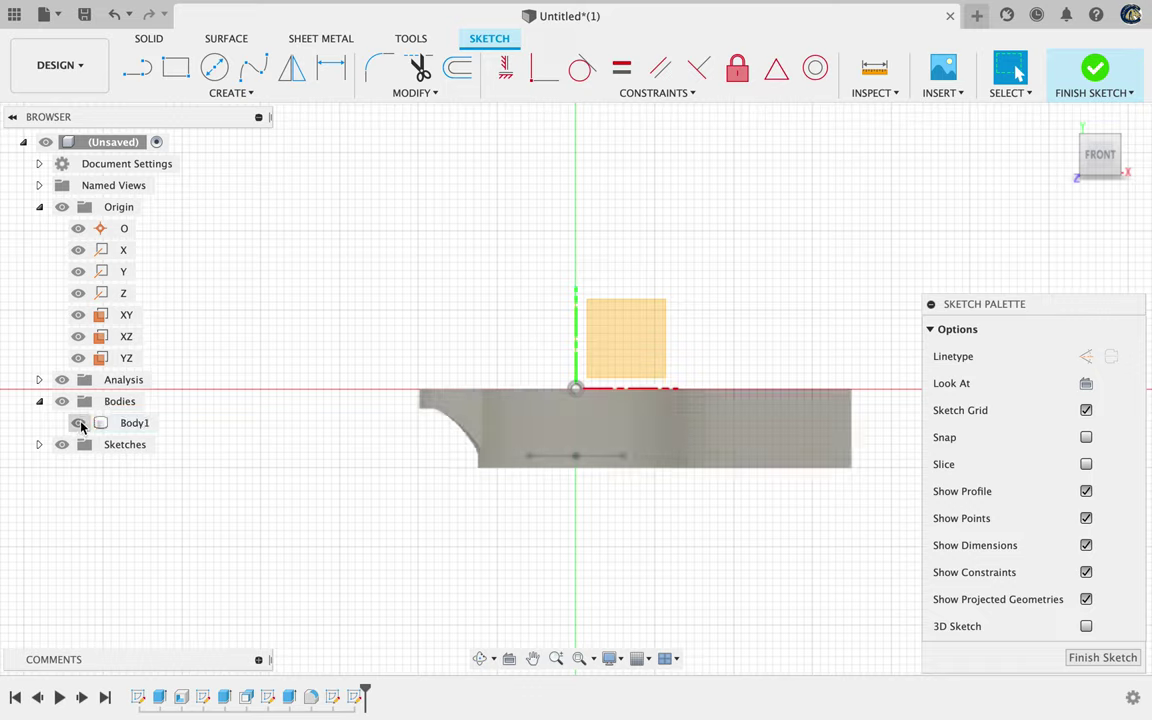
# Hide Body1 so only the sketch geometry stays visible.
pyautogui.click(80, 424)
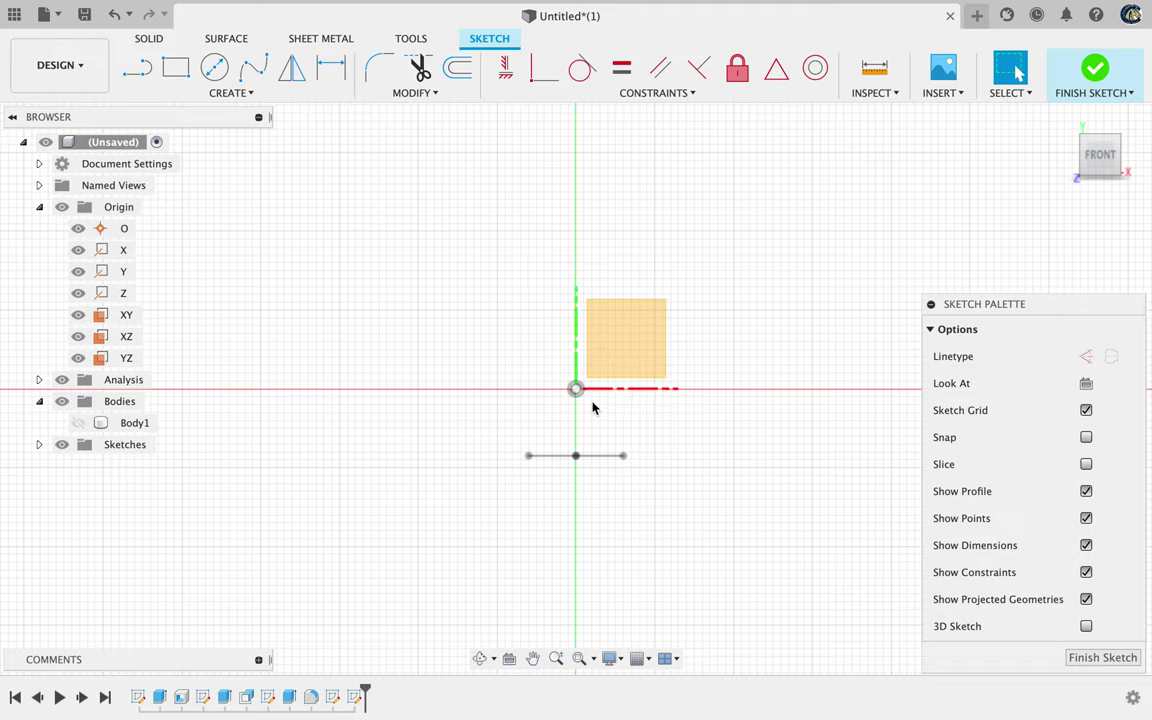
pyautogui.scroll(2, 594, 404)
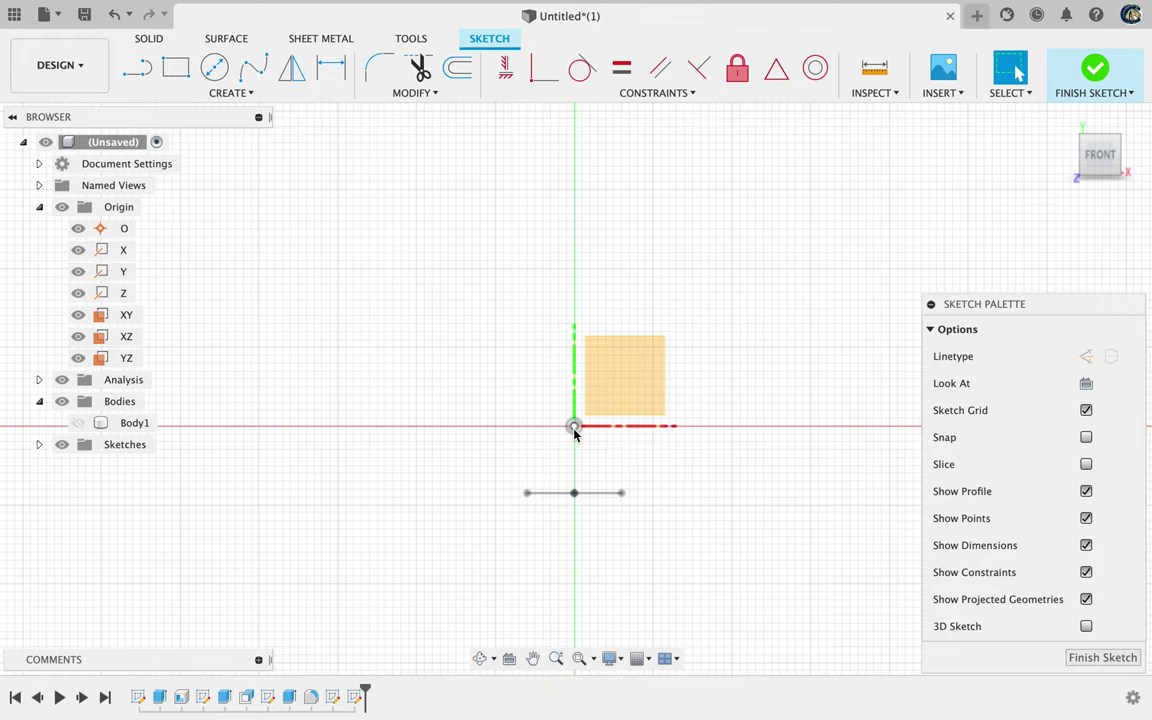
# Reword step 51 to start at the 'point where the two lines from steps 47-48 meet'.
pyautogui.hotkey('ctrl', 'Right')
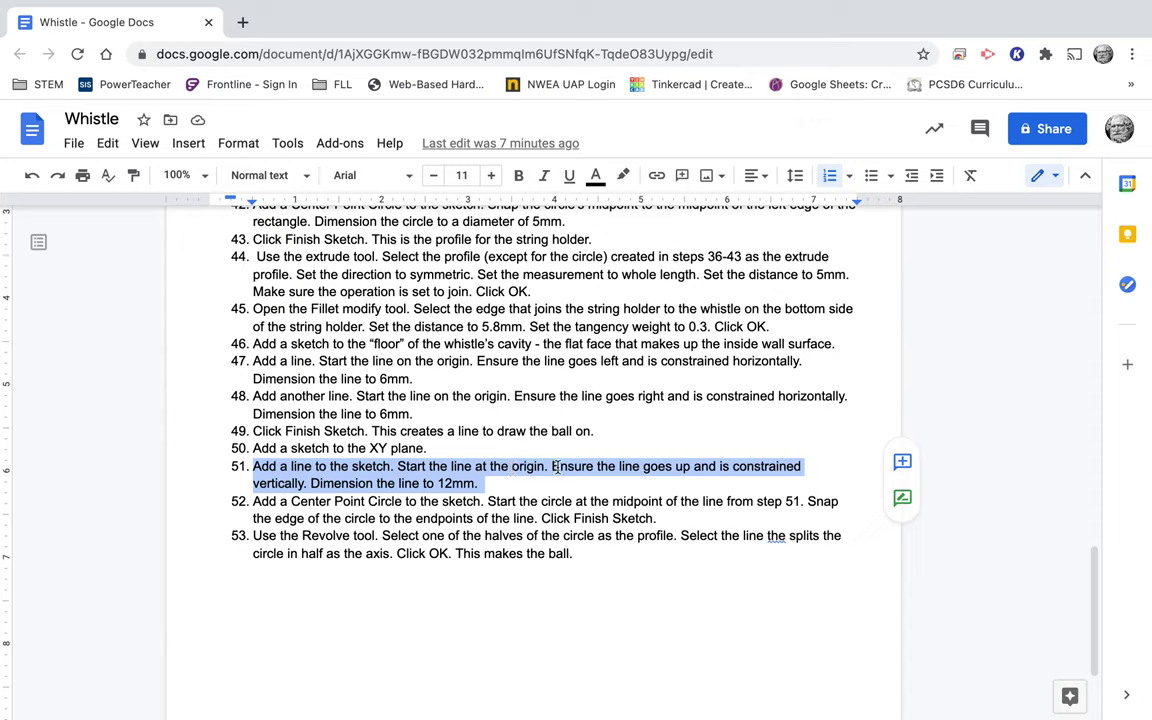
pyautogui.click(485, 467)
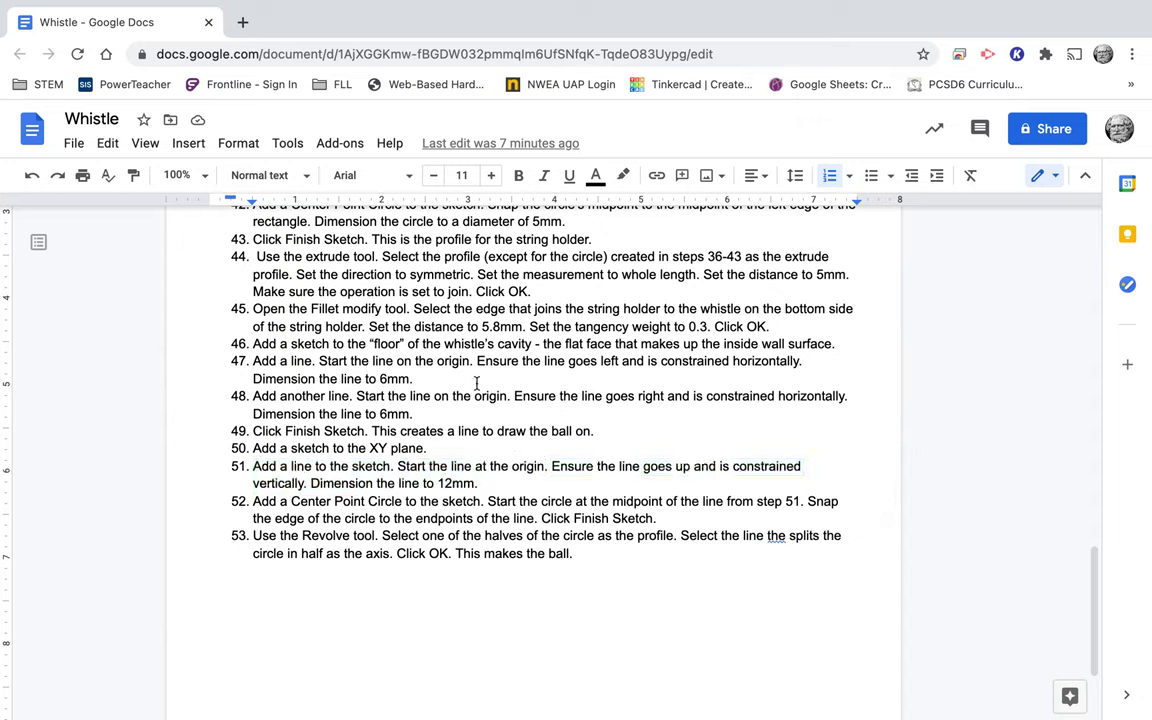
pyautogui.press('BackSpace')
pyautogui.press('BackSpace')
pyautogui.press('BackSpace')
pyautogui.press('BackSpace')
pyautogui.press('BackSpace')
pyautogui.press('BackSpace')
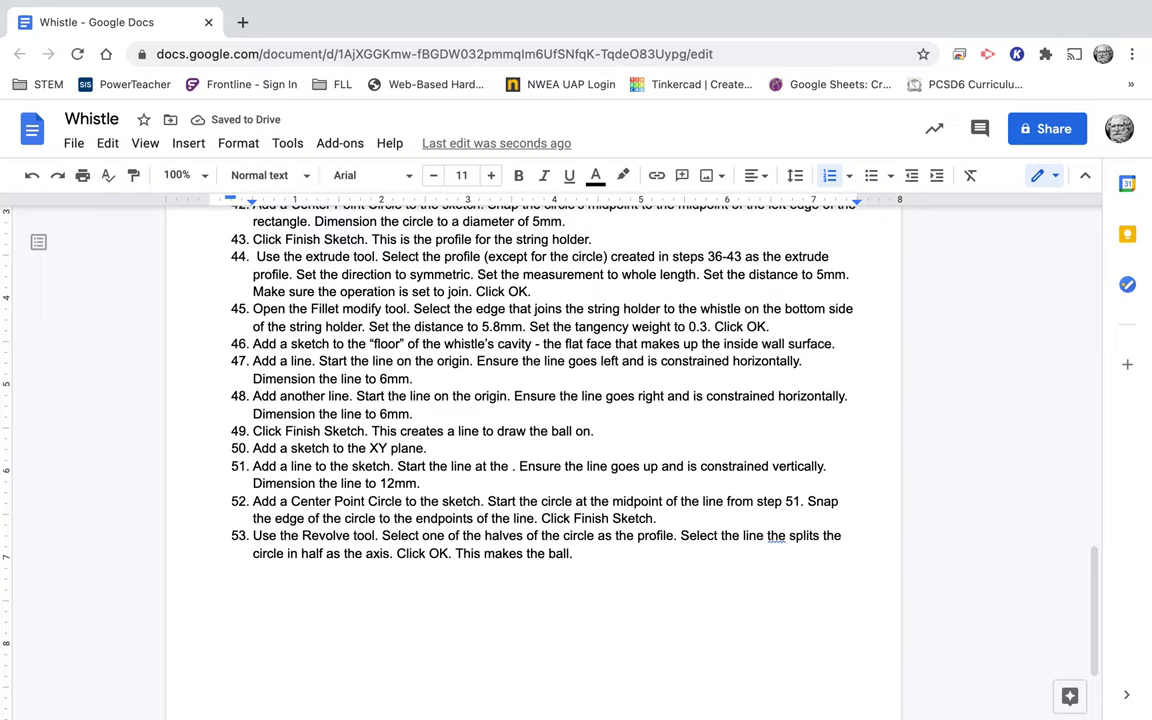
pyautogui.write('point where ')
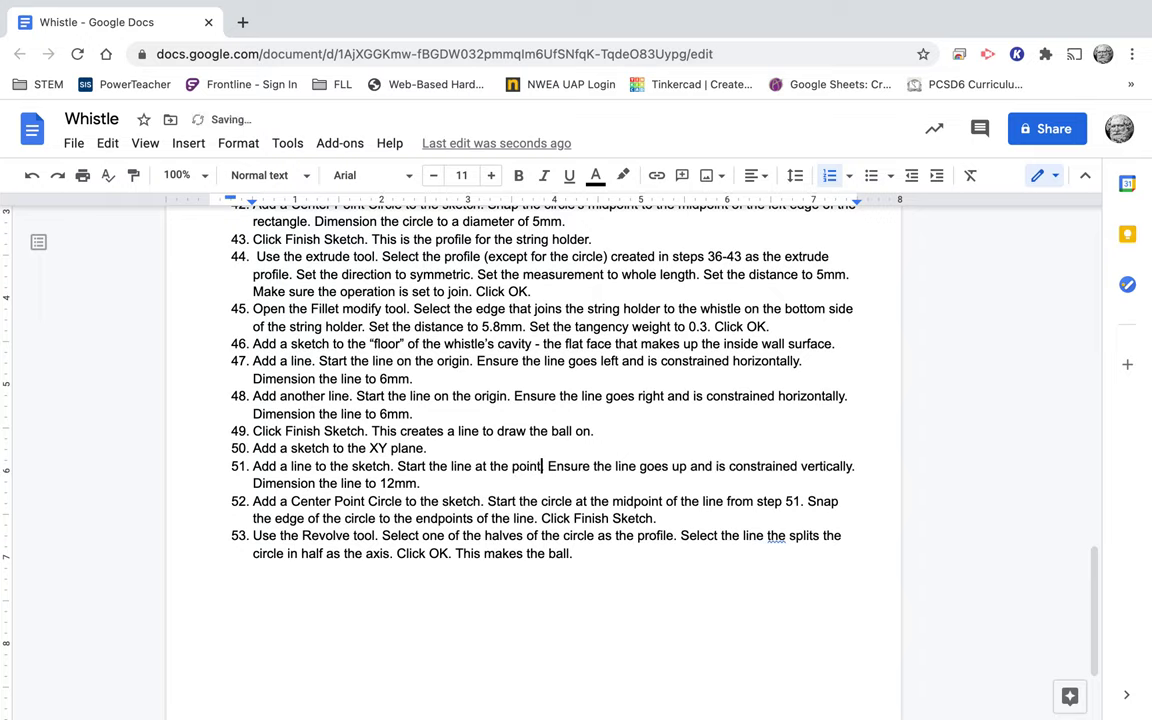
pyautogui.write('the two li')
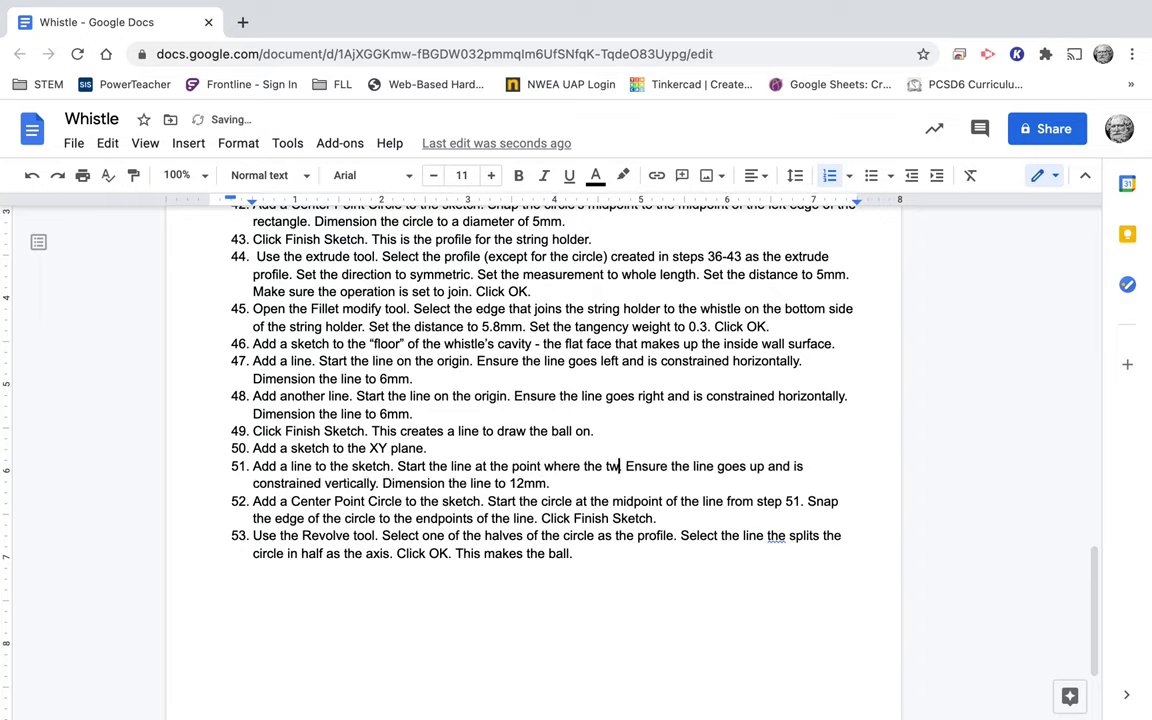
pyautogui.write('nes from ')
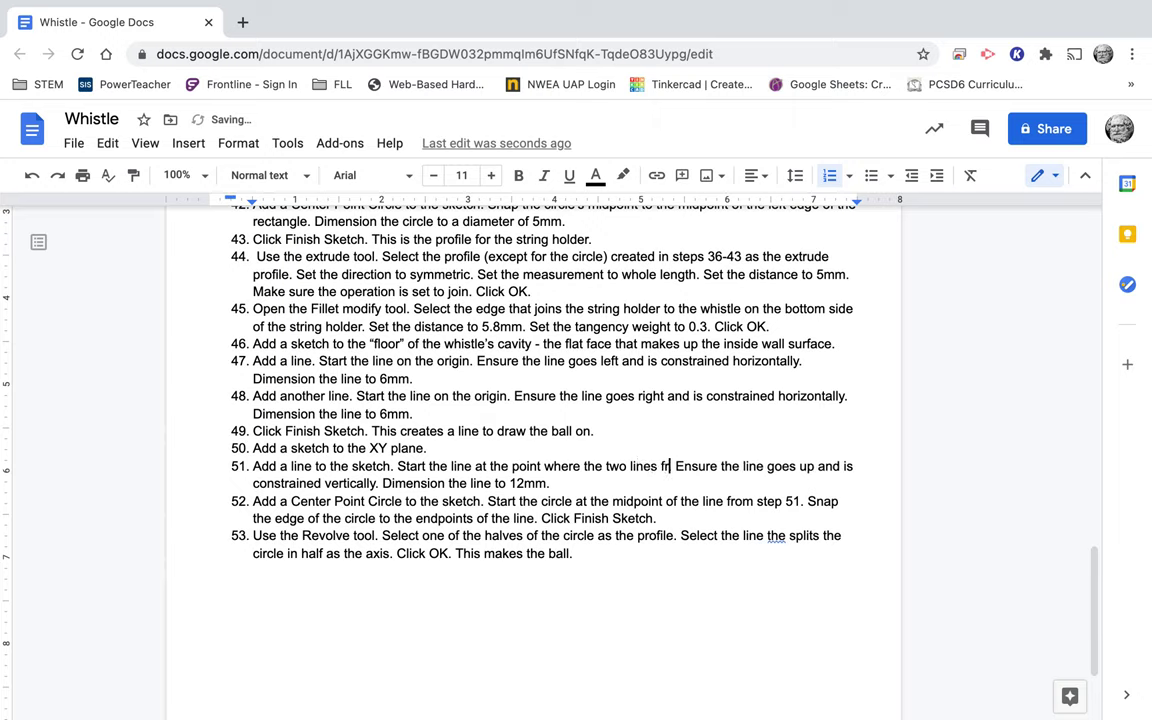
pyautogui.write('steps')
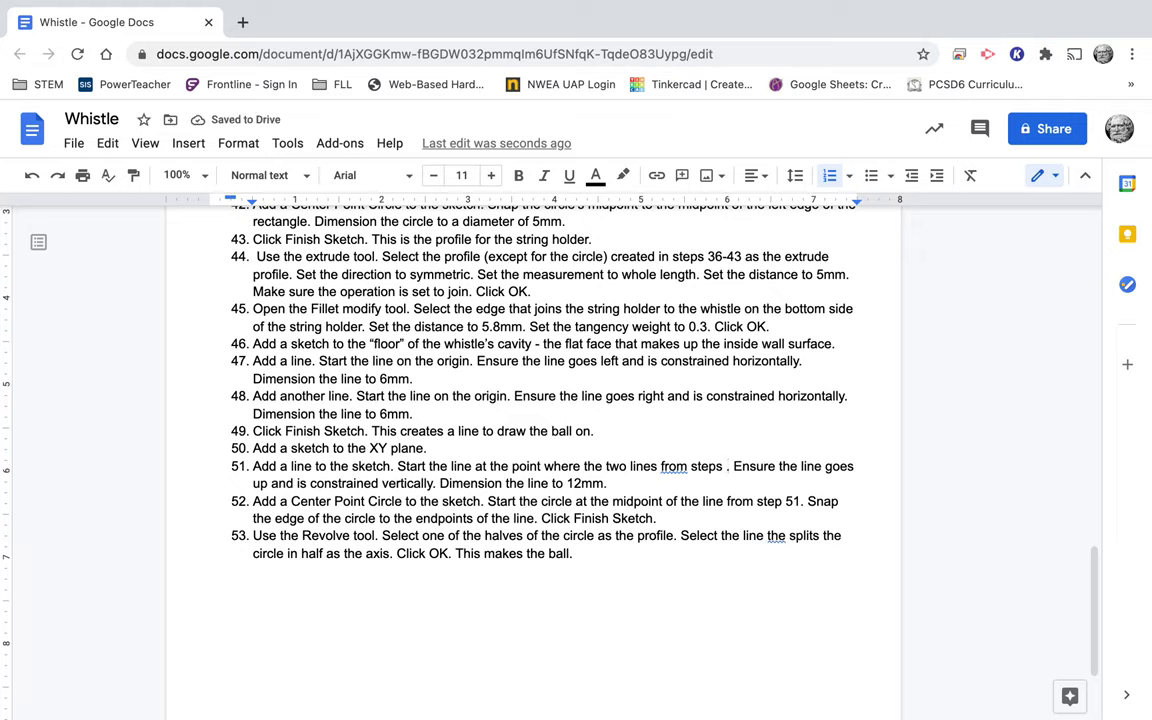
pyautogui.write(' 47-')
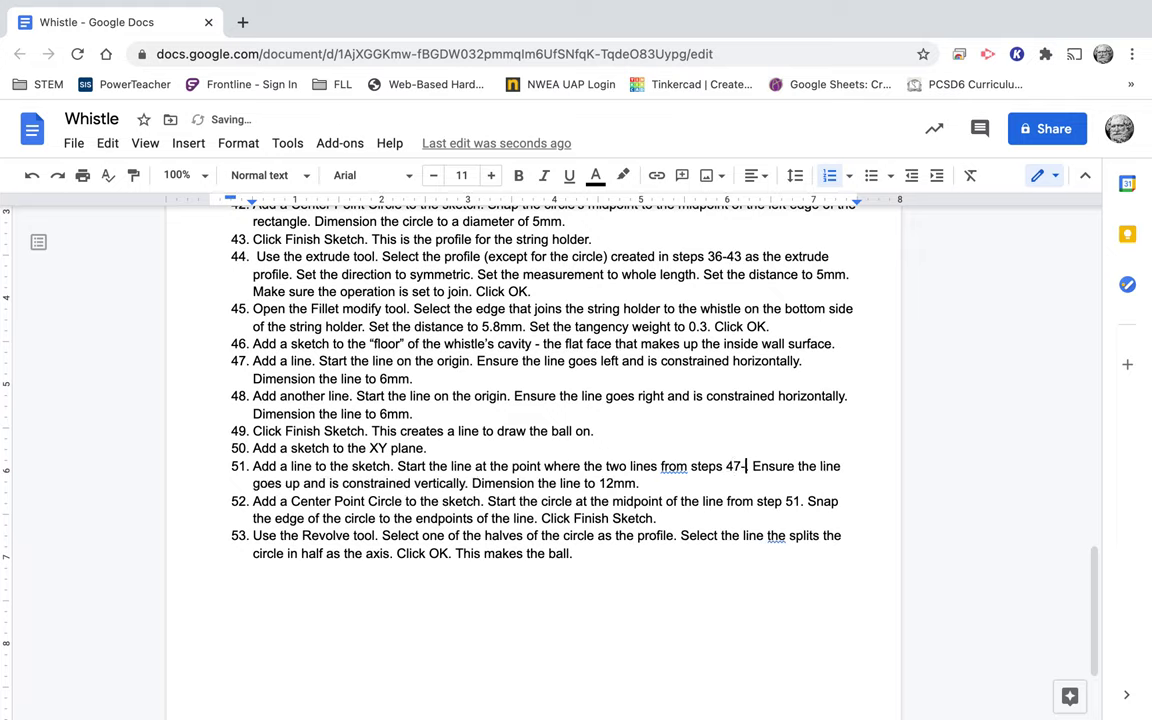
pyautogui.write('48 meet.')
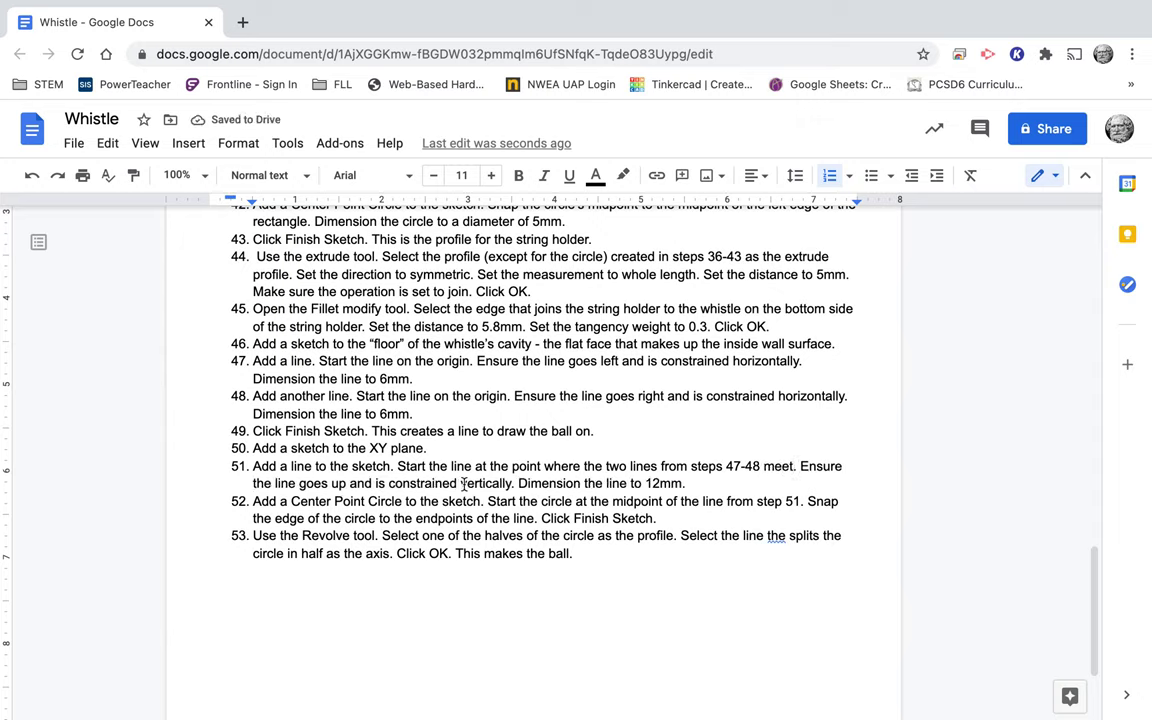
pyautogui.hotkey('ctrl', 'Left')
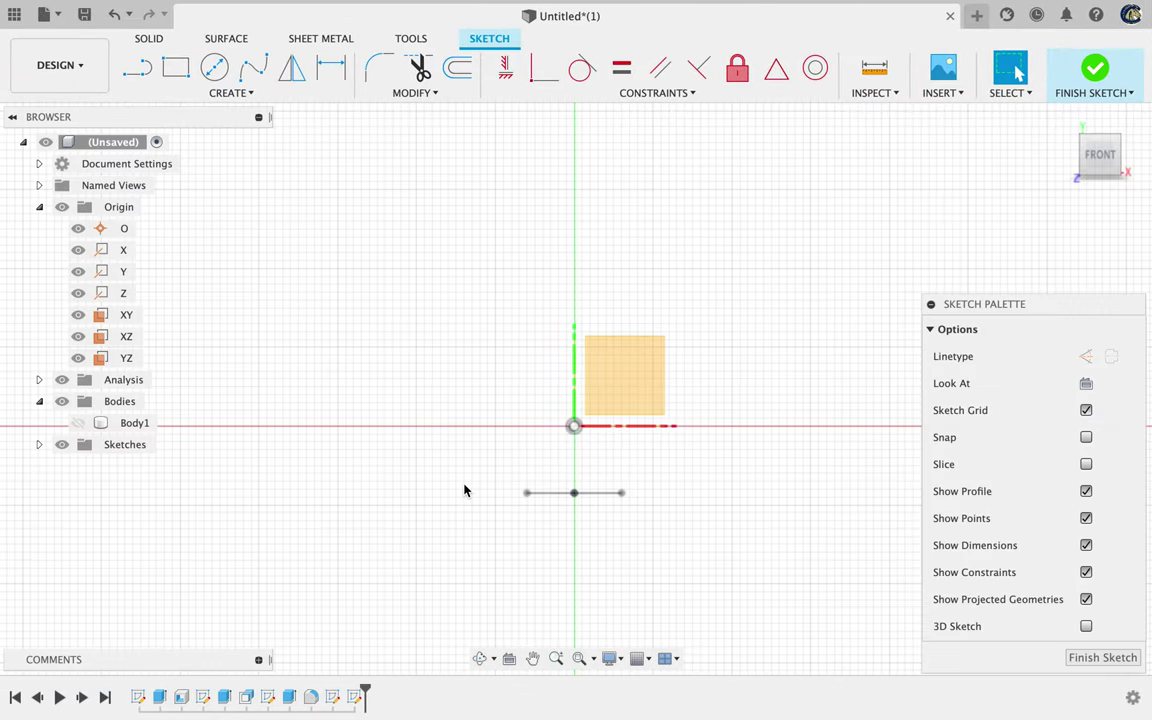
# Draw a 12 mm vertical line up from where the two cavity-floor lines meet.
pyautogui.press('l')
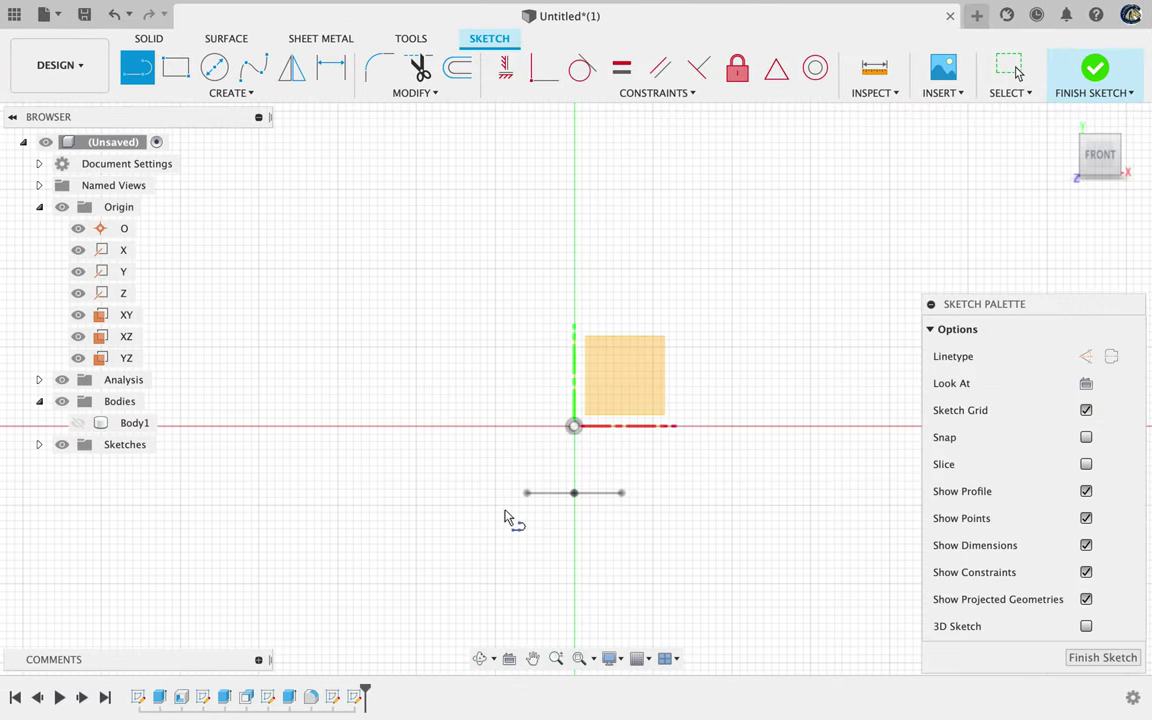
pyautogui.click(575, 494)
pyautogui.press('Escape')
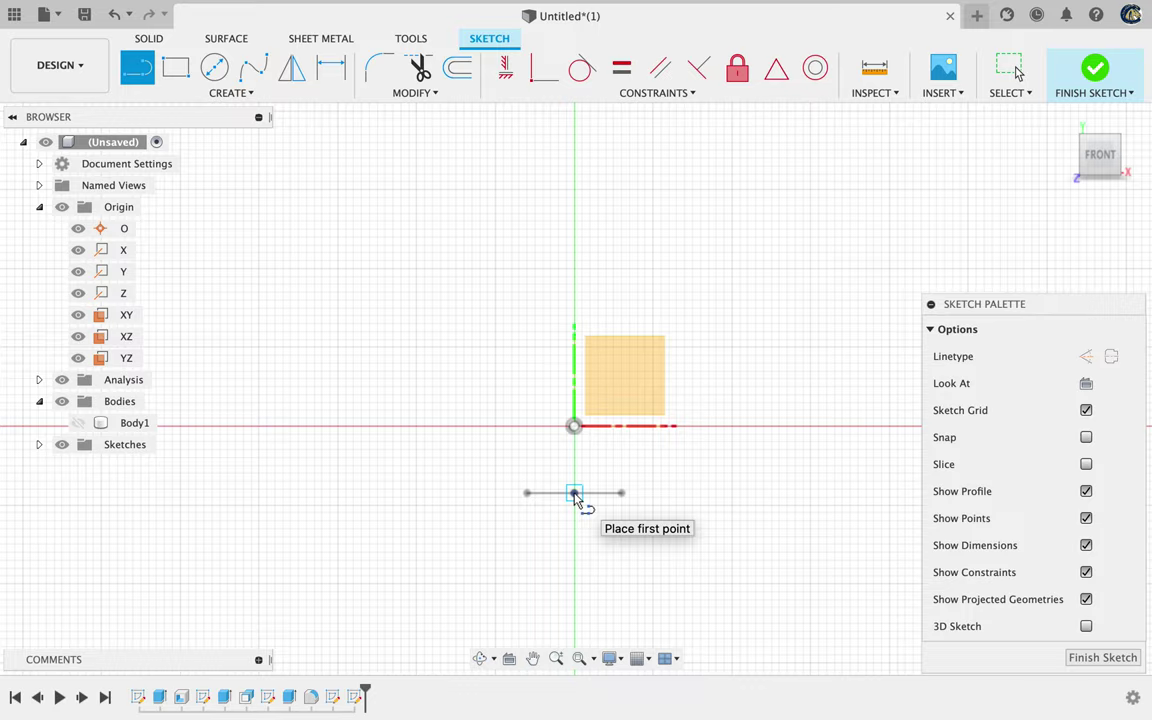
pyautogui.click(574, 492)
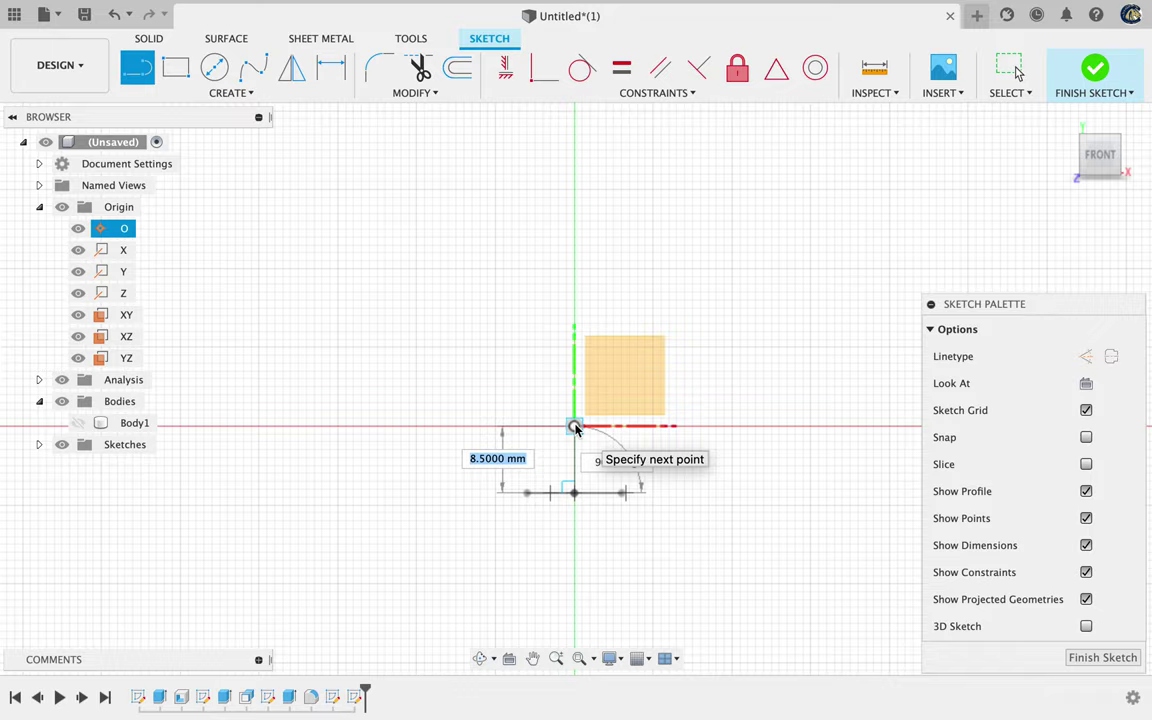
pyautogui.write('12')
pyautogui.press('Tab')
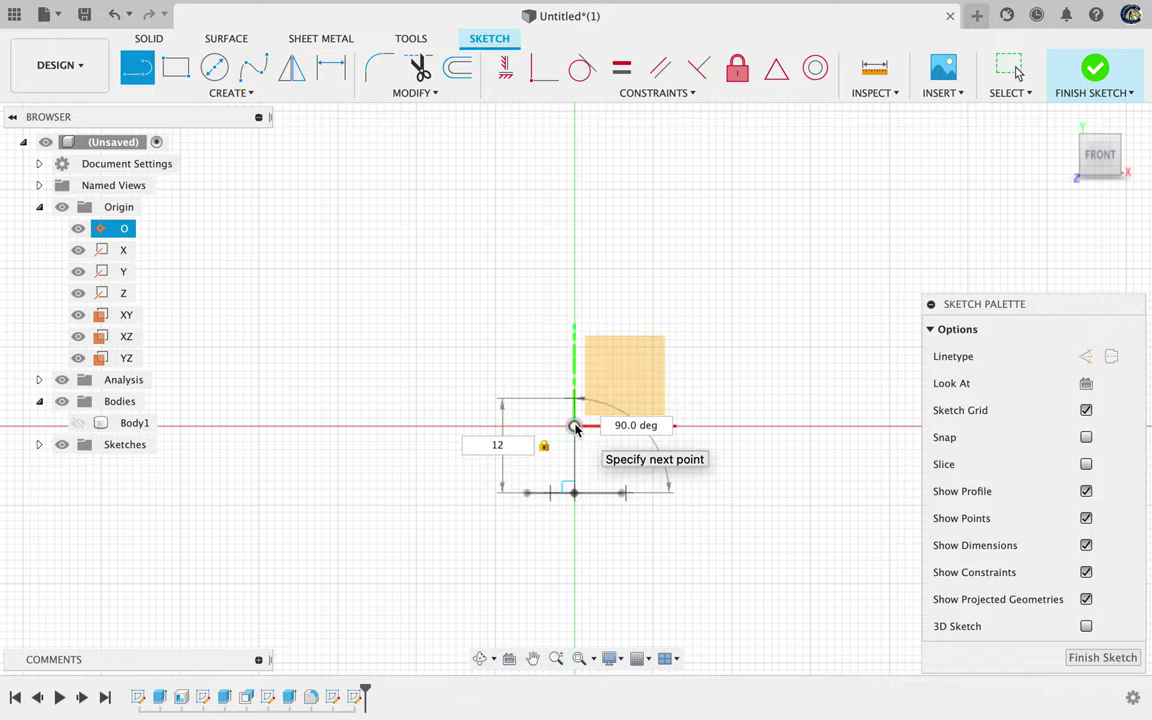
pyautogui.press('Return')
pyautogui.press('Escape')
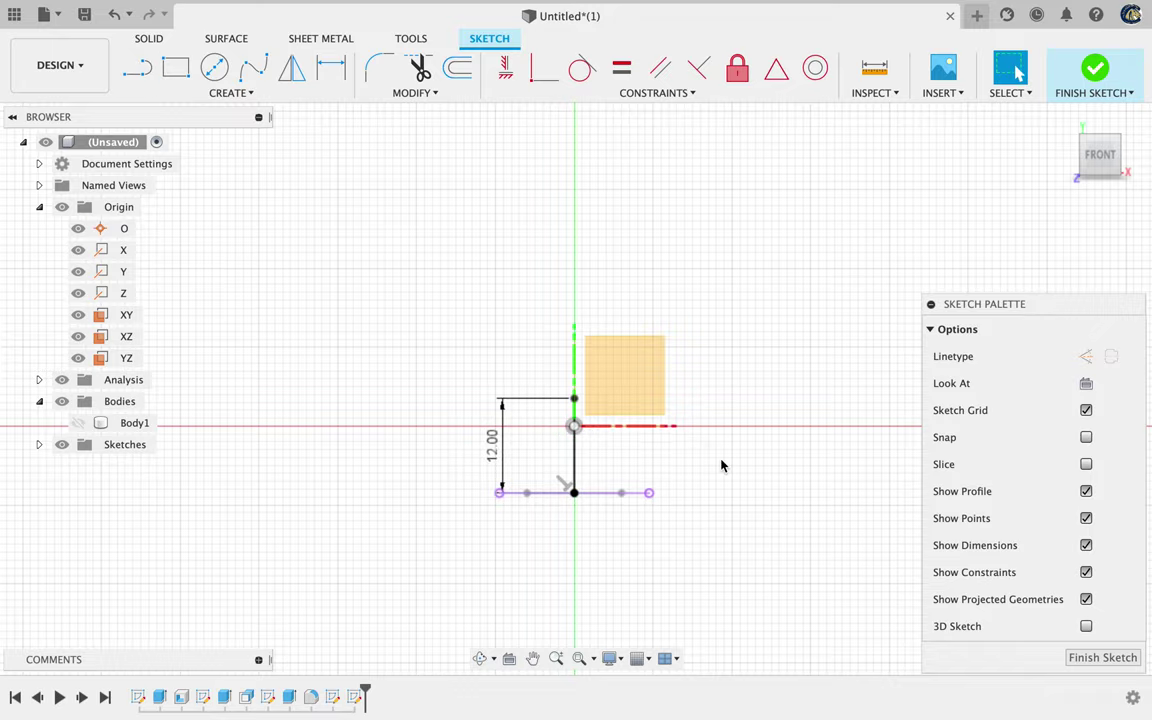
pyautogui.hotkey('ctrl', 'Right')
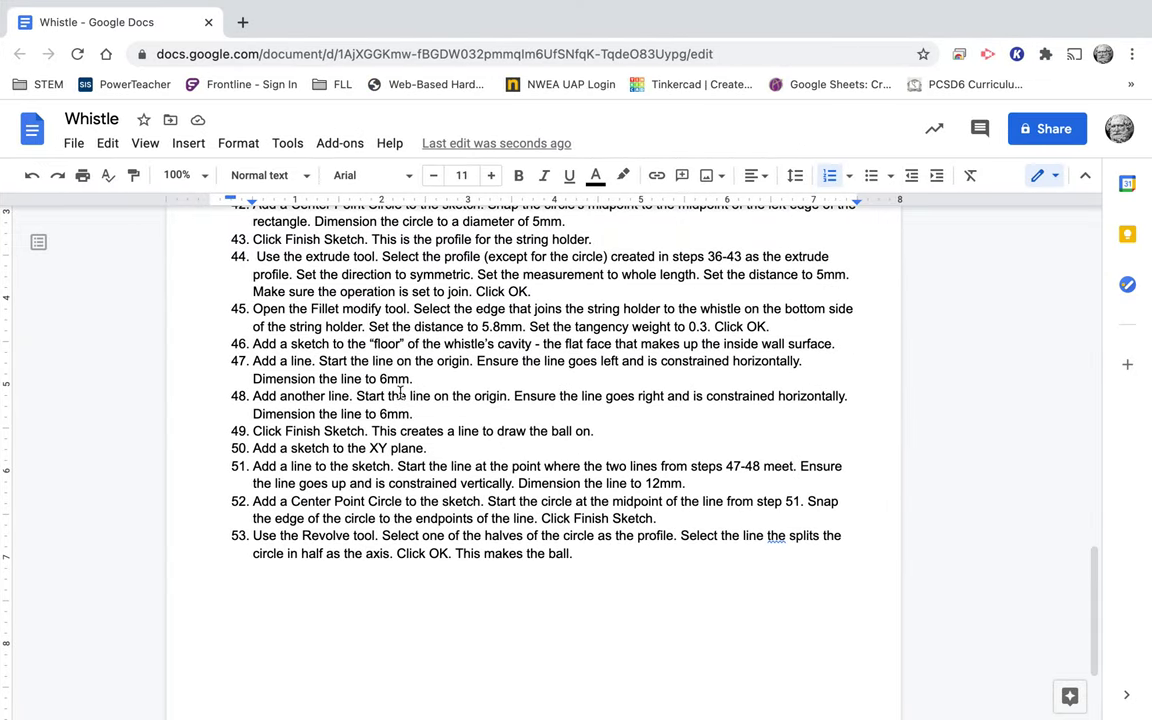
# Select instruction step 52, about adding a center point circle, then return to Fusion 360.
pyautogui.tripleClick(272, 502)
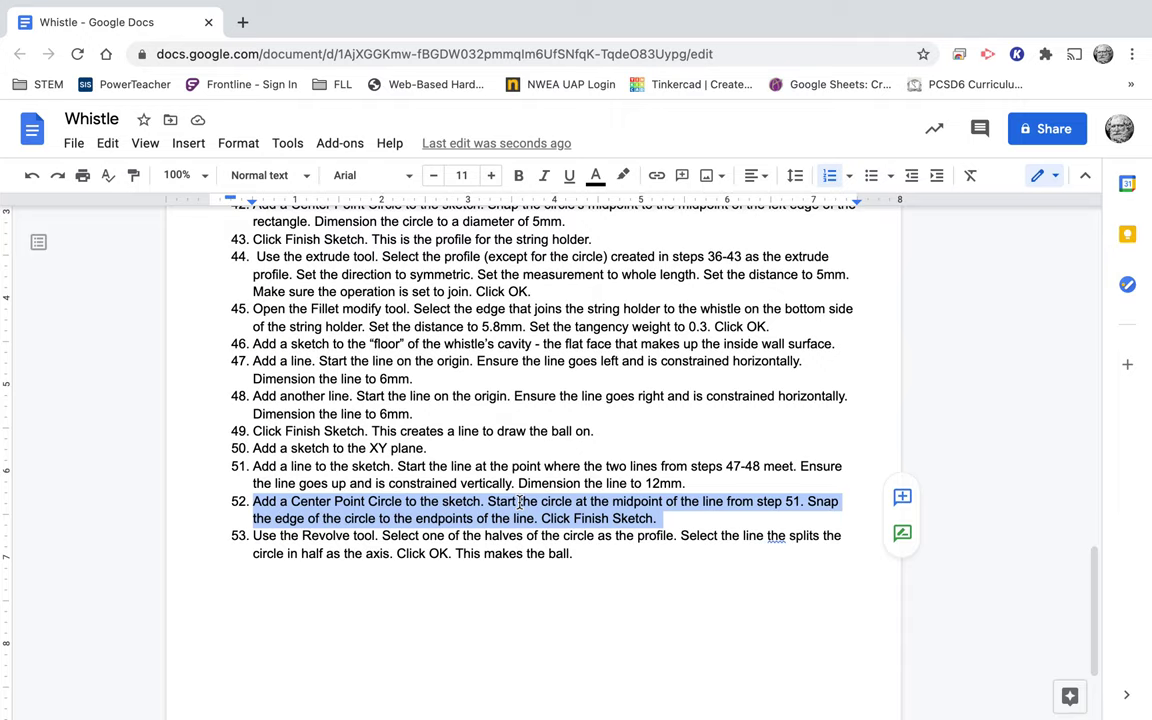
pyautogui.doubleClick(263, 518)
pyautogui.tripleClick(268, 518)
pyautogui.hotkey('ctrl', 'Left')
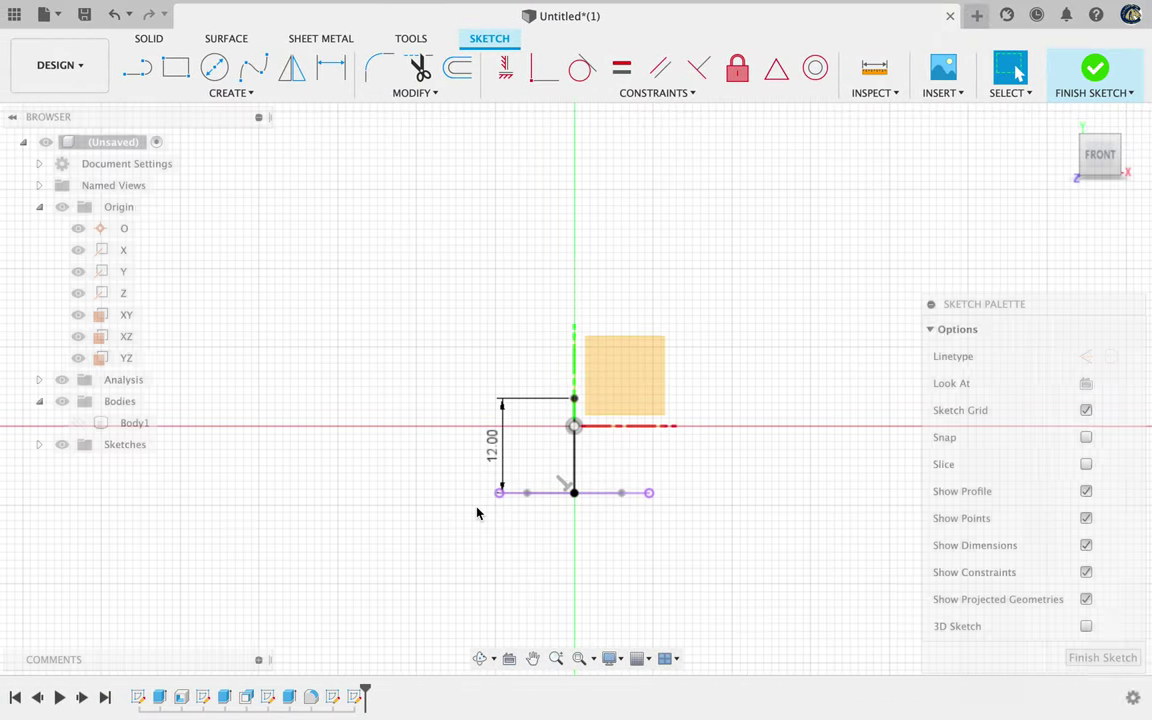
# Draw a 12 mm center-point circle centred on the vertical line's midpoint, reaching its top end.
pyautogui.scroll(5, 565, 450)
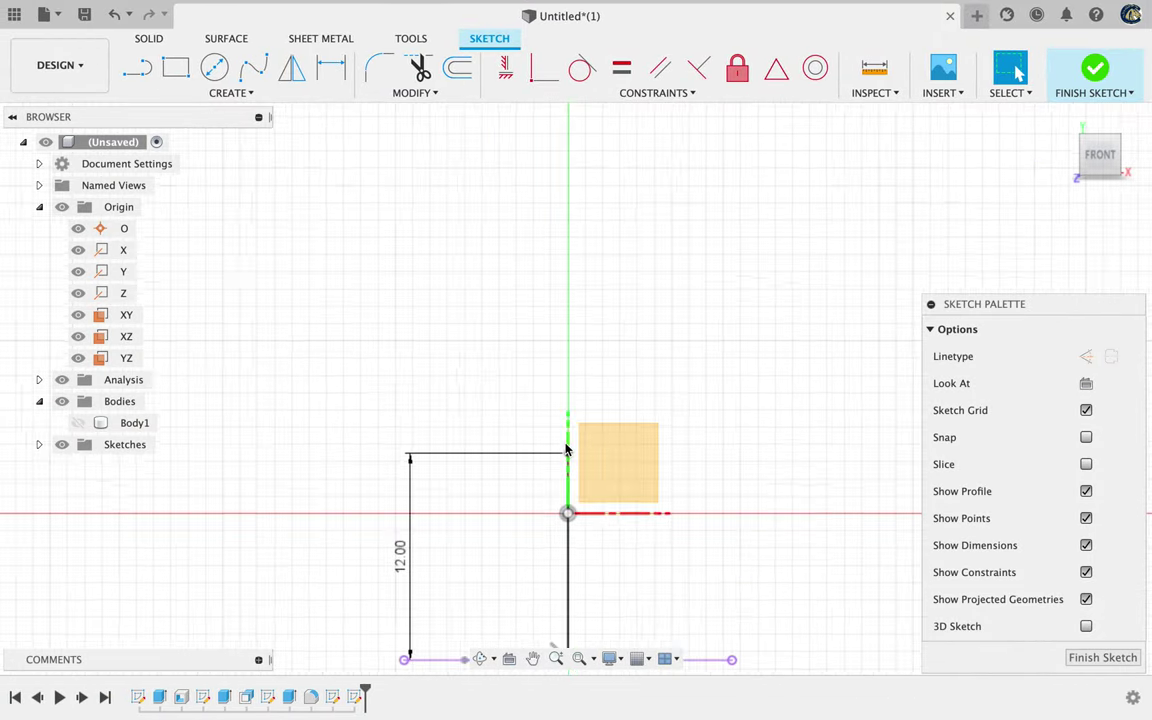
pyautogui.scroll(-2, 565, 450)
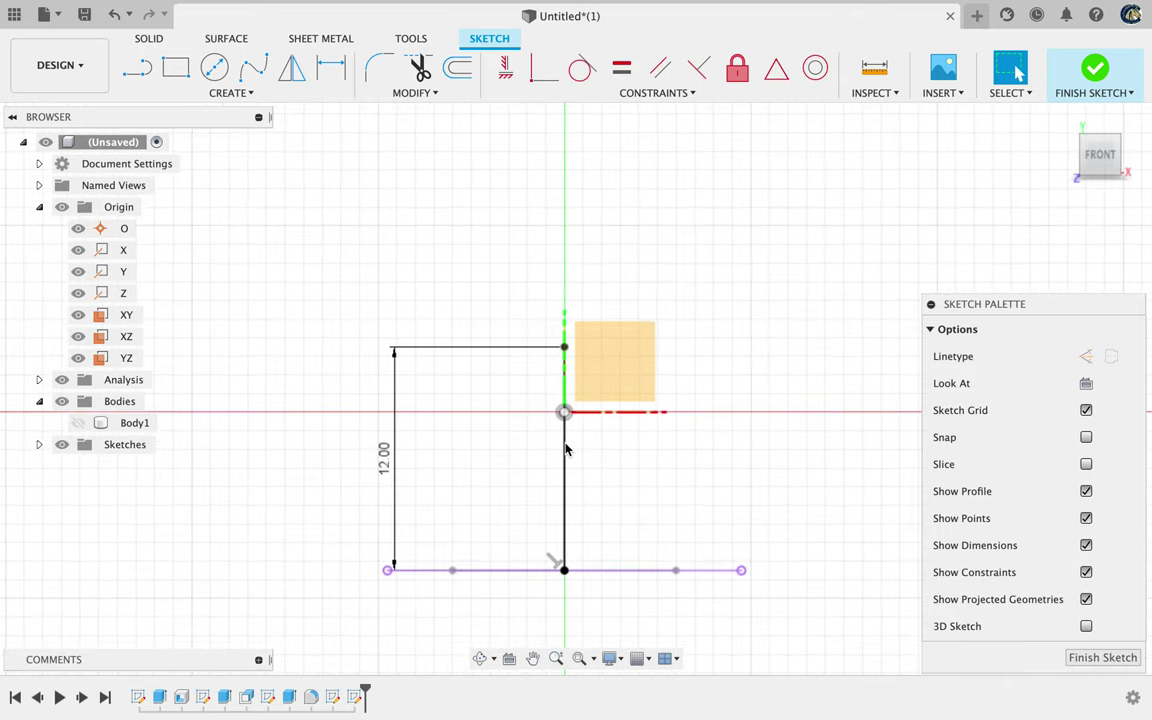
pyautogui.press('c')
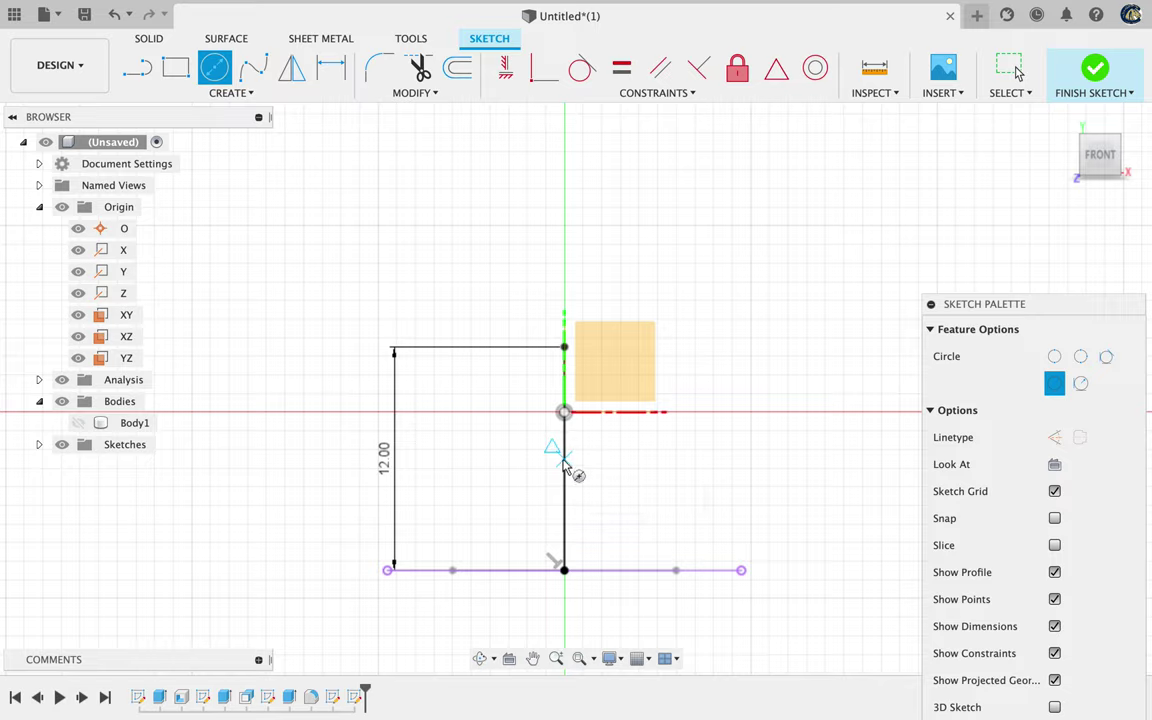
pyautogui.click(565, 466)
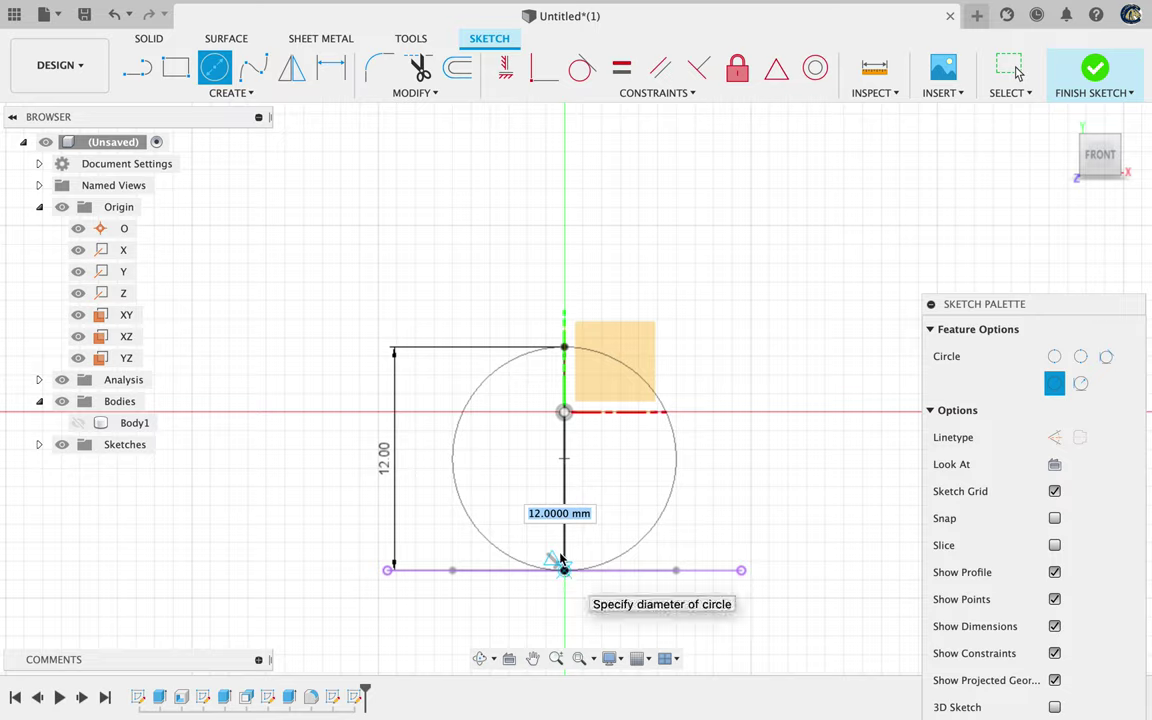
pyautogui.click(565, 350)
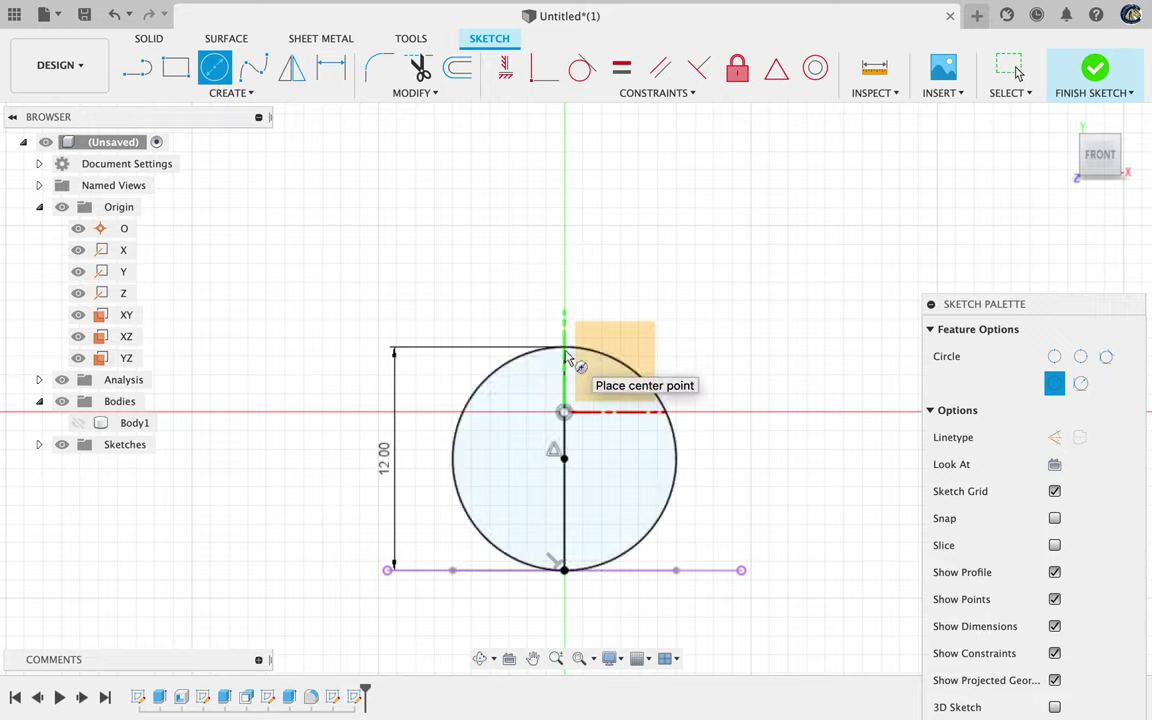
pyautogui.hotkey('ctrl', 'Right')
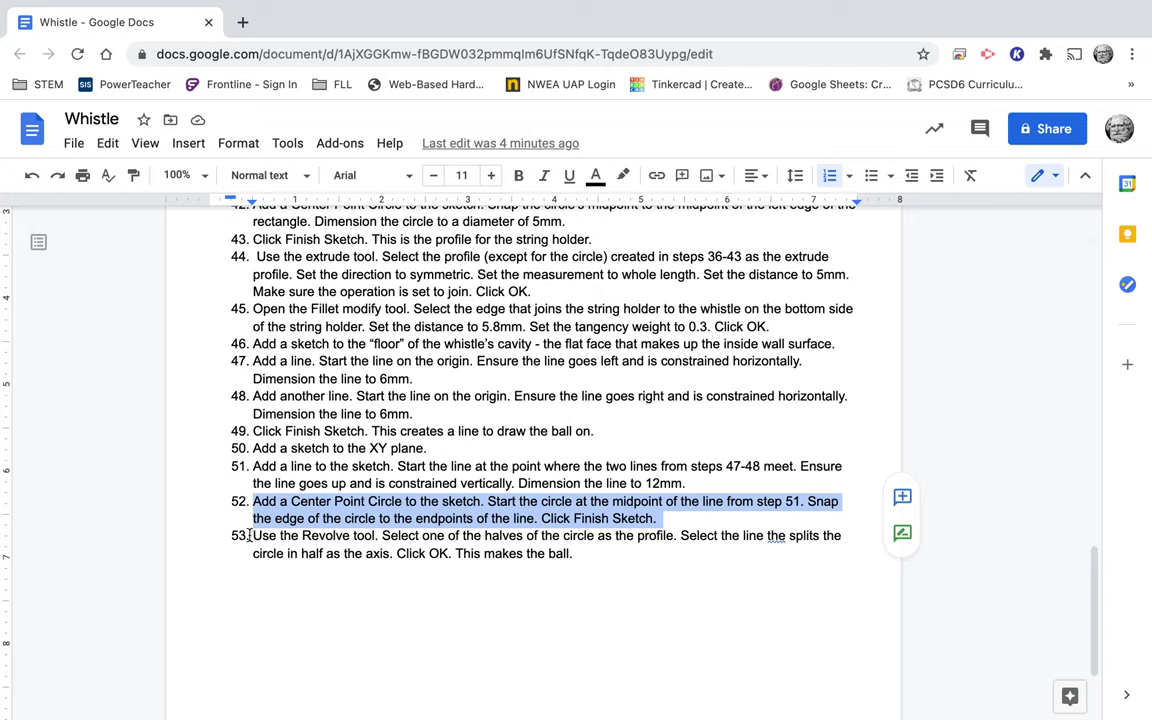
# Correct step 53 to read 'Select the line that splits the circle in half'.
pyautogui.moveTo(255, 537); pyautogui.dragTo(388, 589)
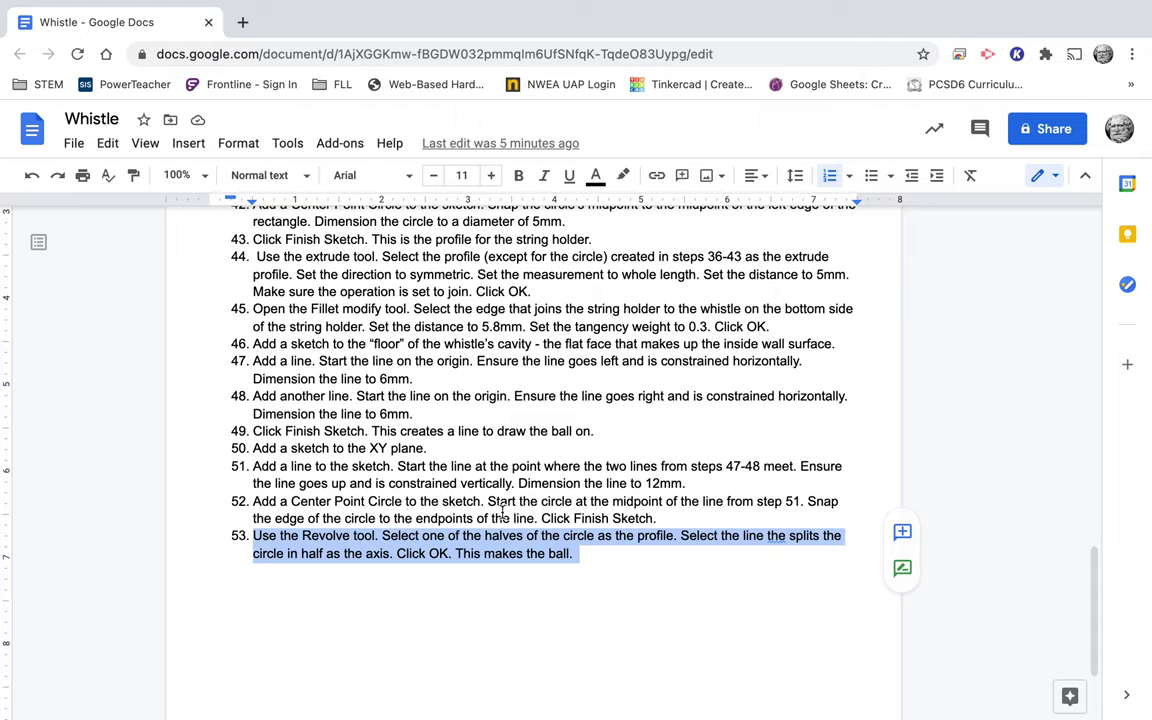
pyautogui.doubleClick(778, 536)
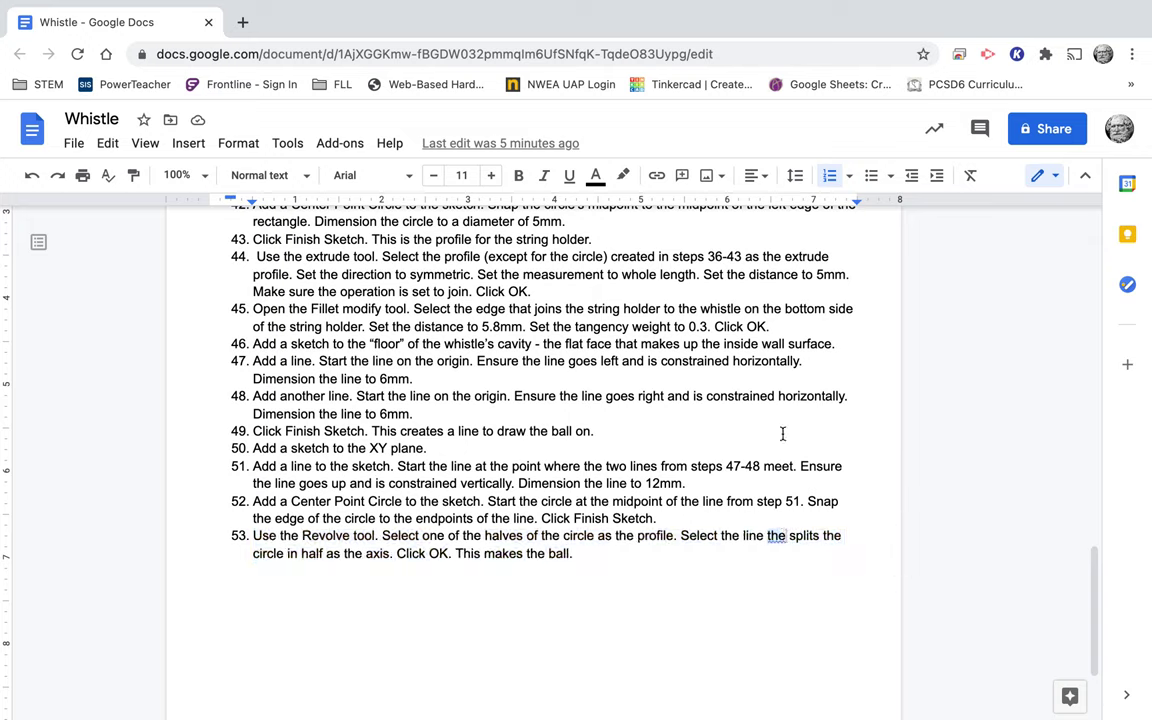
pyautogui.write('that')
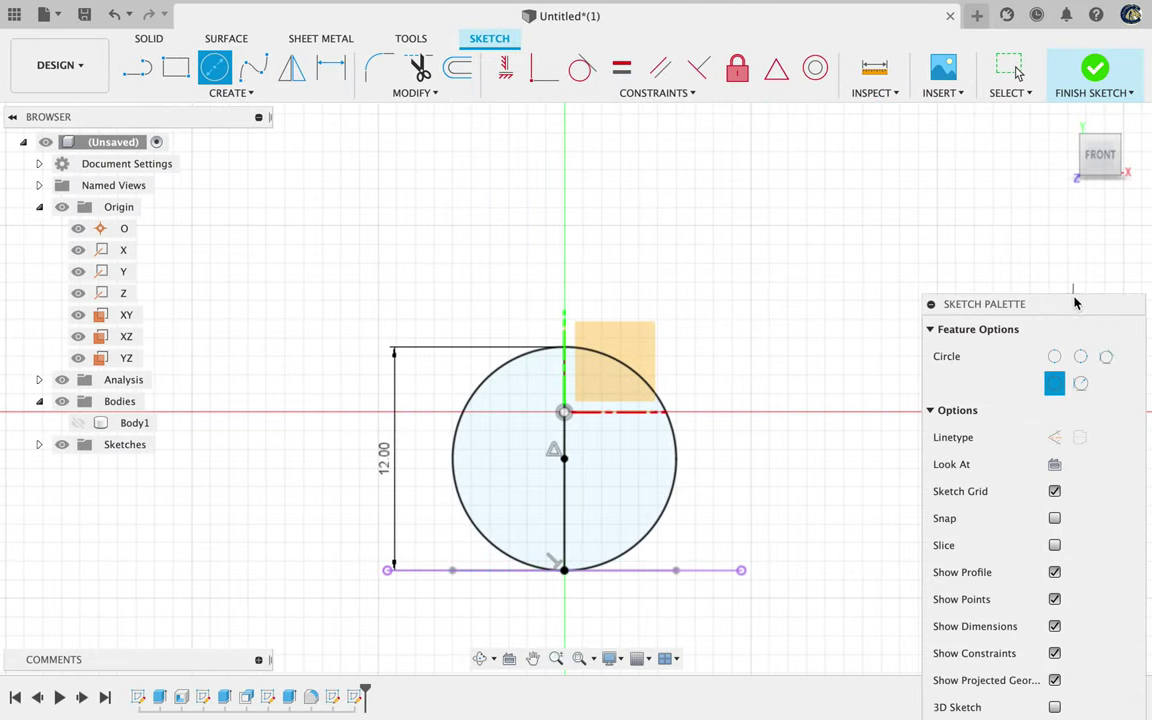
# Finish the ball sketch and orbit the view around it.
pyautogui.moveTo(1070, 303); pyautogui.dragTo(941, 158)
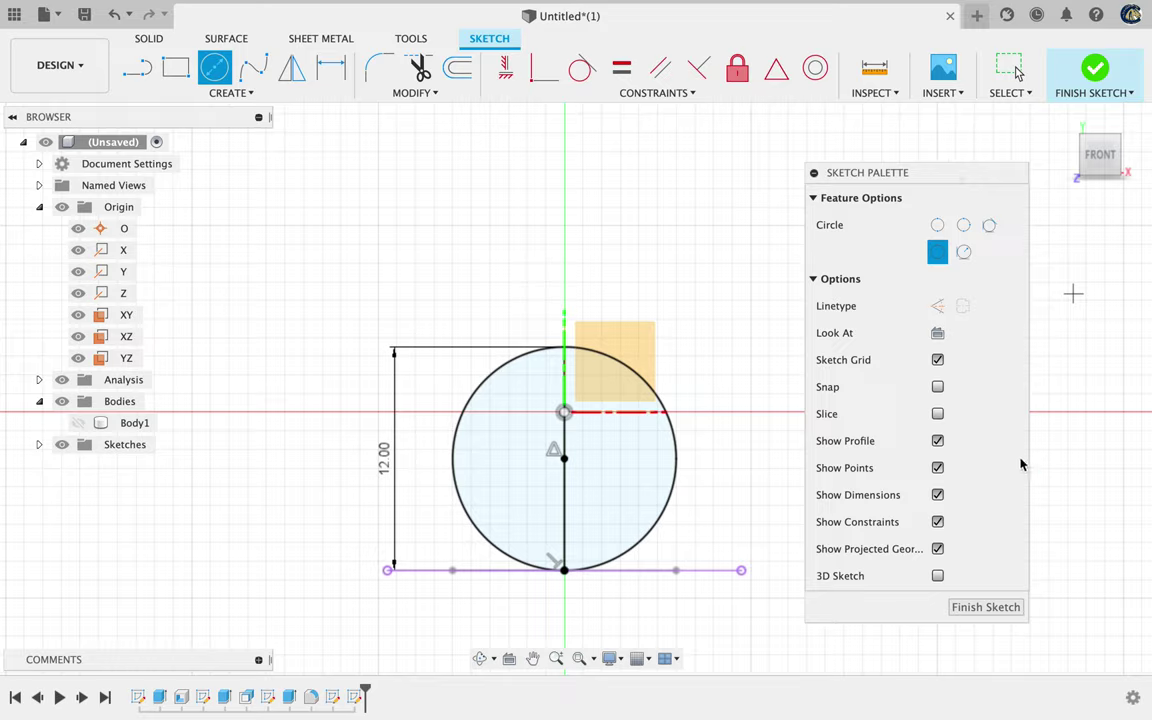
pyautogui.click(1006, 612)
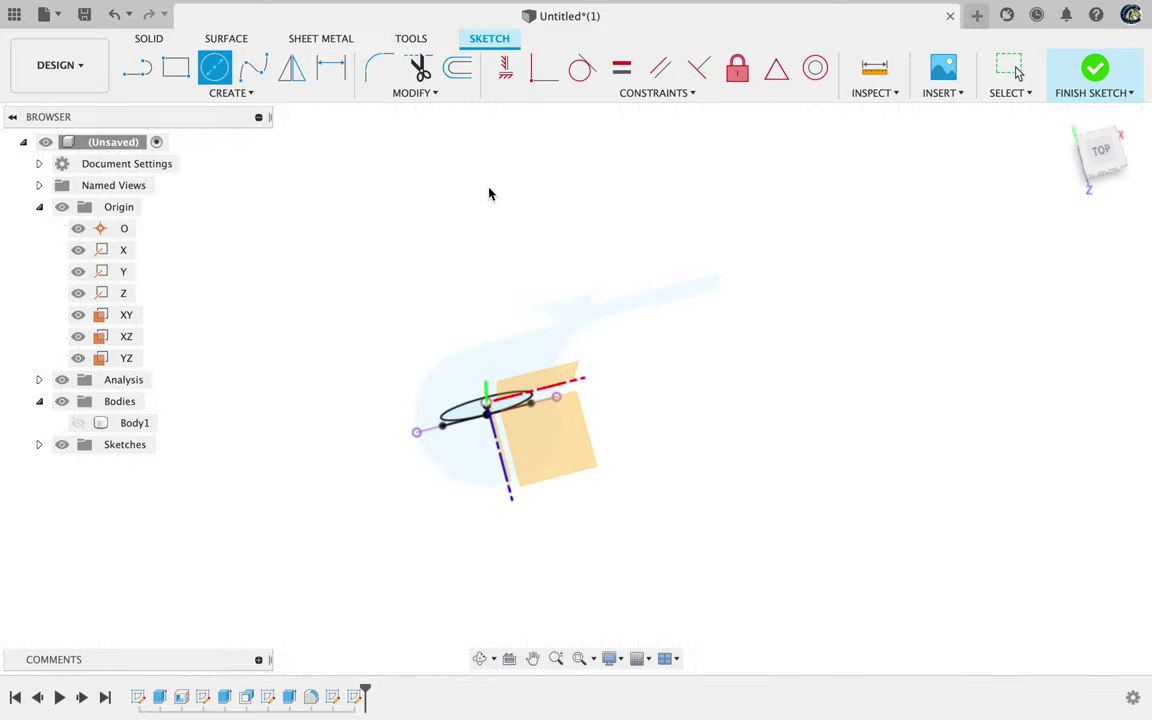
pyautogui.moveTo(1108, 155); pyautogui.dragTo(1104, 105)
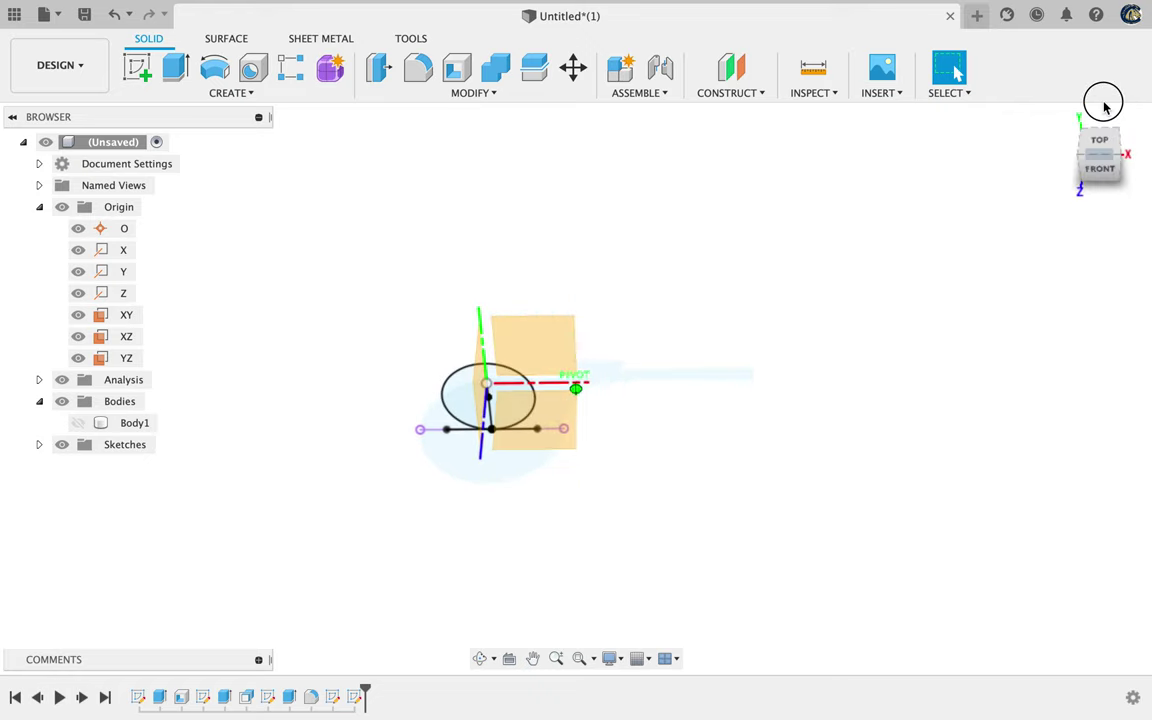
# Revolve the left half-circle 360° about the vertical line into a new ball body, Body2.
pyautogui.click(214, 68)
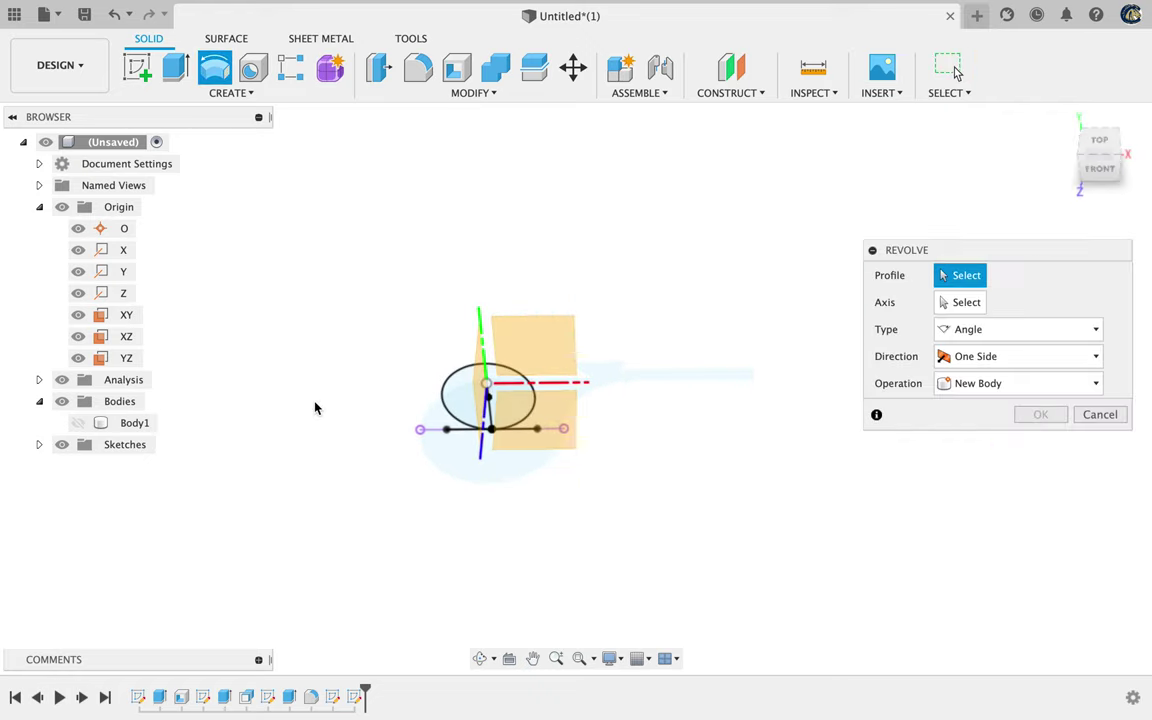
pyautogui.click(462, 392)
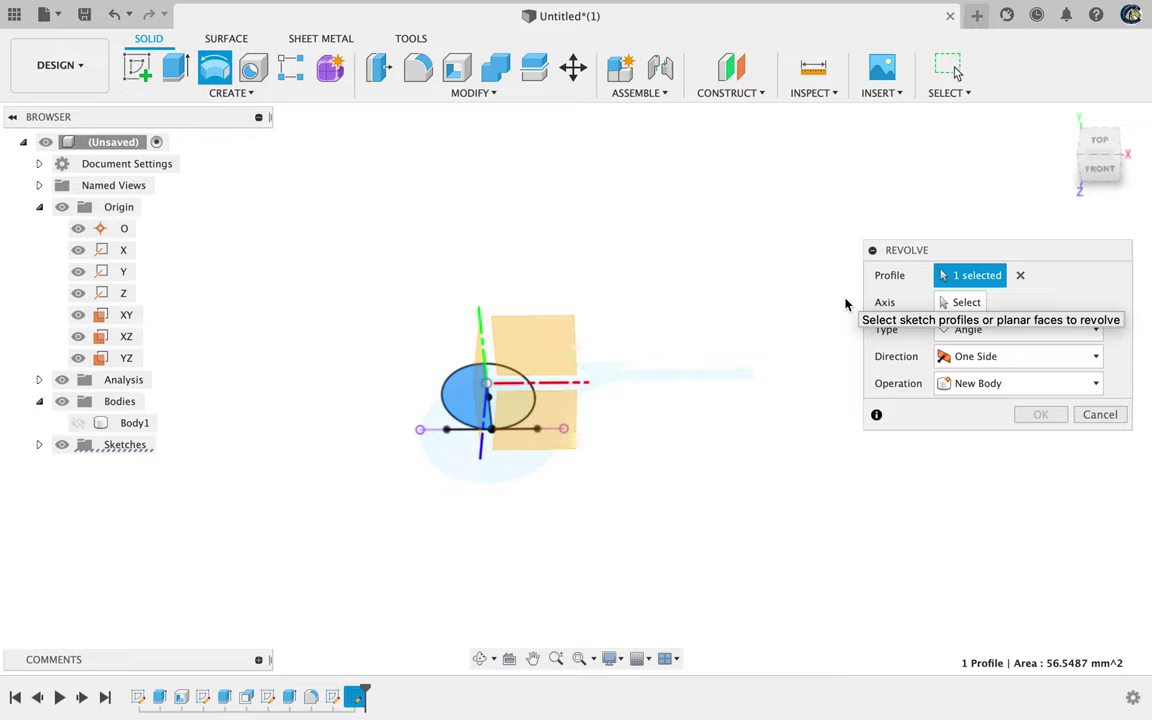
pyautogui.click(966, 303)
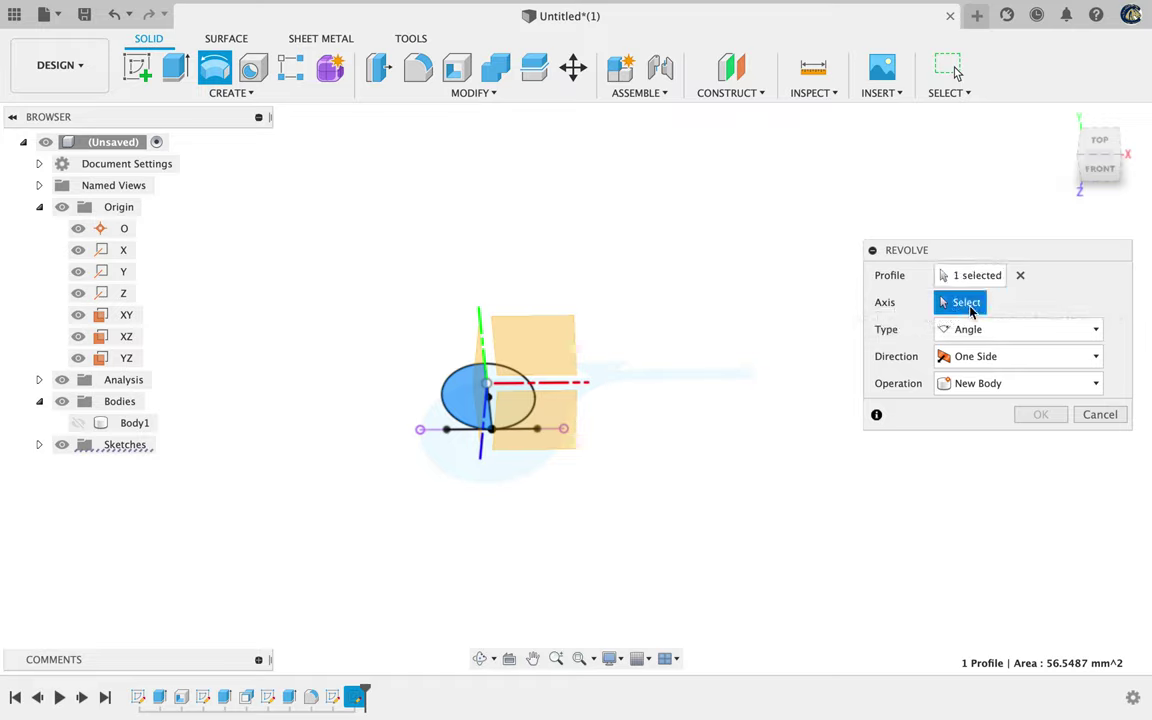
pyautogui.click(491, 423)
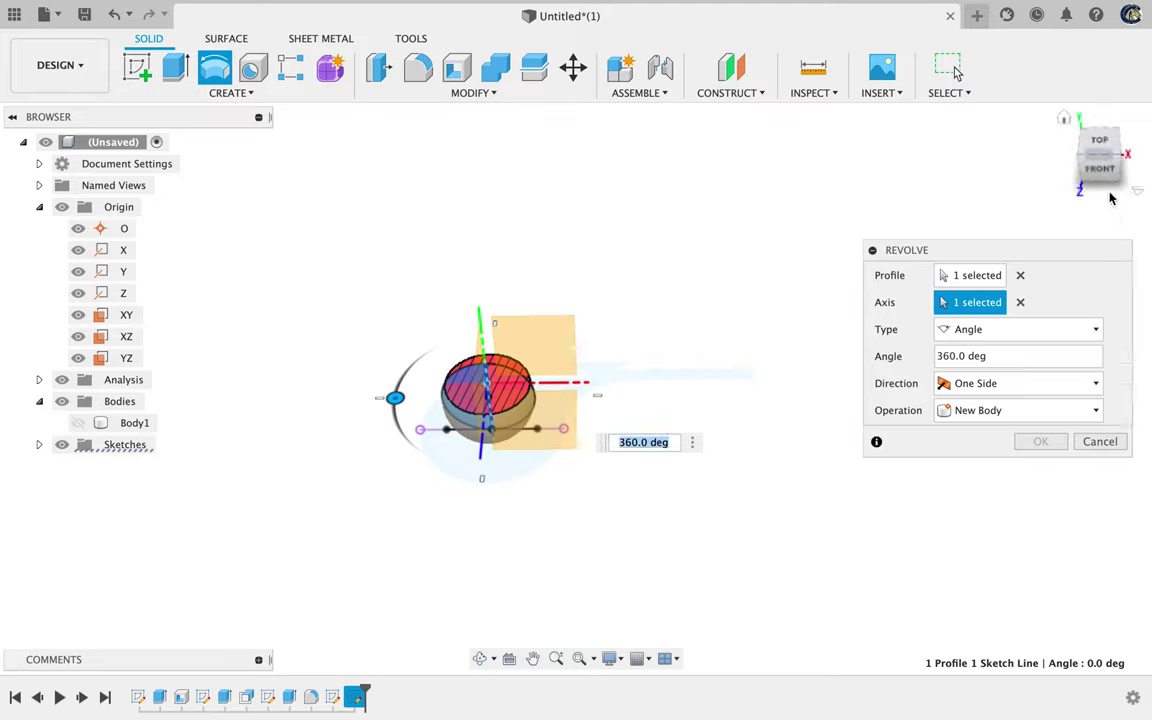
pyautogui.moveTo(1099, 168)
pyautogui.mouseDown()
pyautogui.moveTo(1098, 113)
pyautogui.moveTo(1100, 143)
pyautogui.mouseUp()
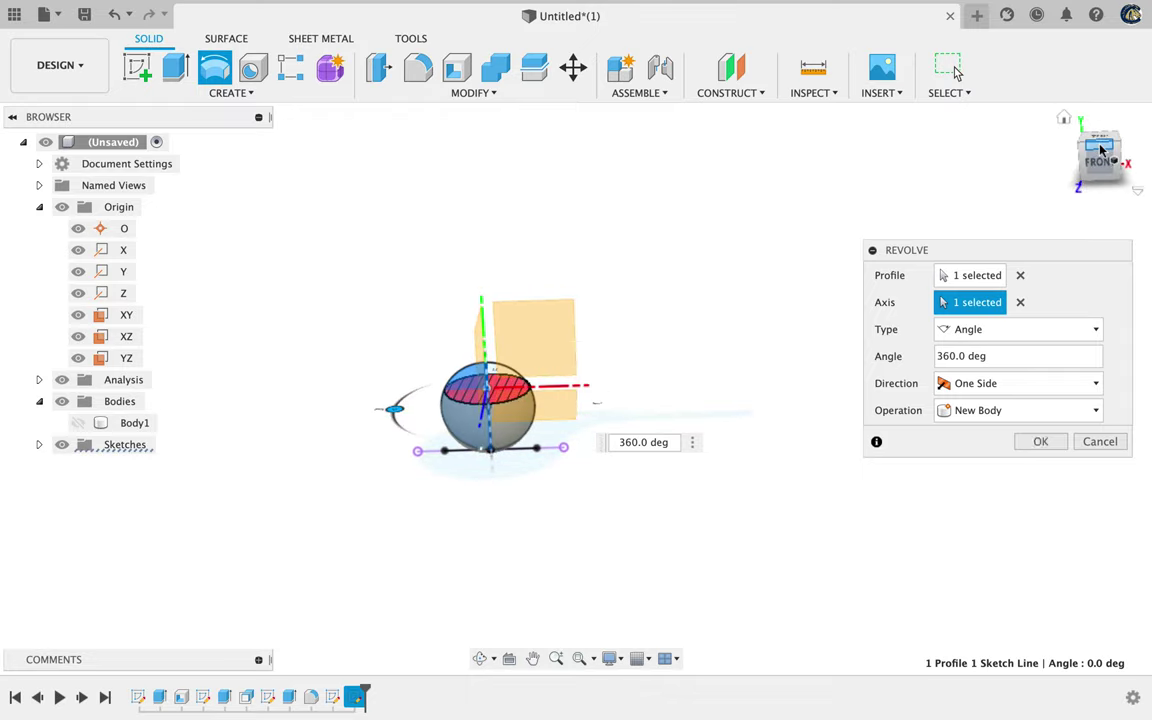
pyautogui.click(1041, 442)
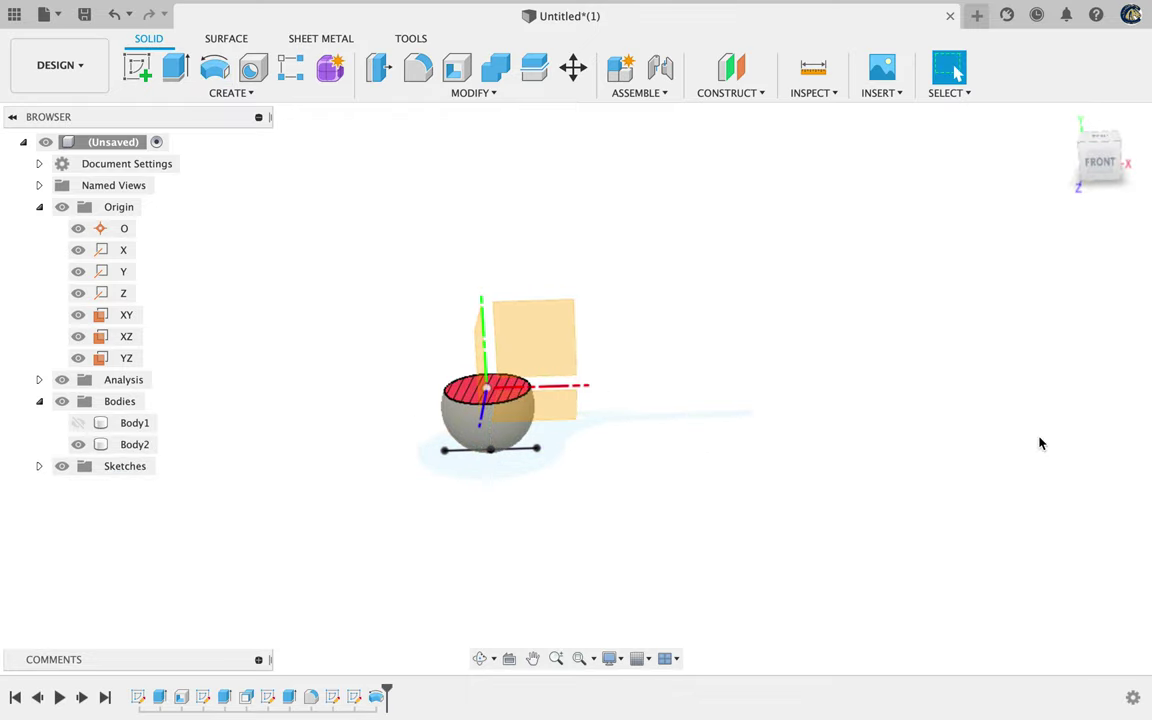
pyautogui.click(81, 428)
# Make Body1 visible and orbit to inspect the 12 mm ball inside the whistle cavity.
pyautogui.click(79, 425)
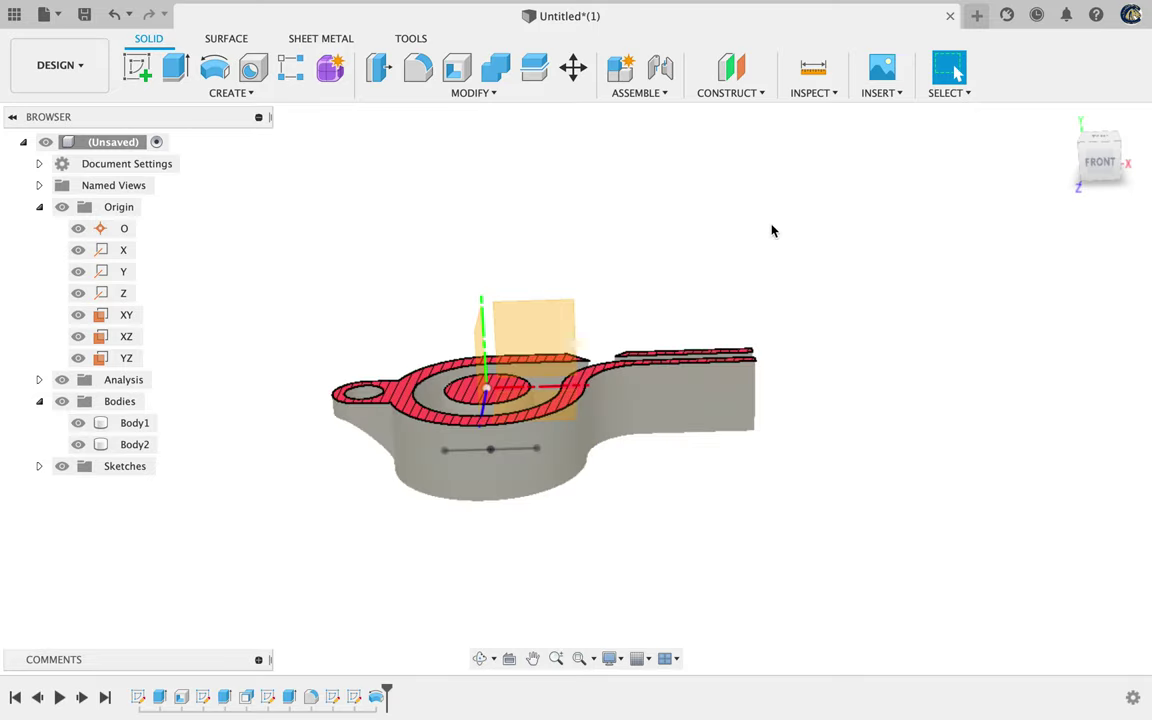
pyautogui.moveTo(1098, 147); pyautogui.dragTo(10, 252)
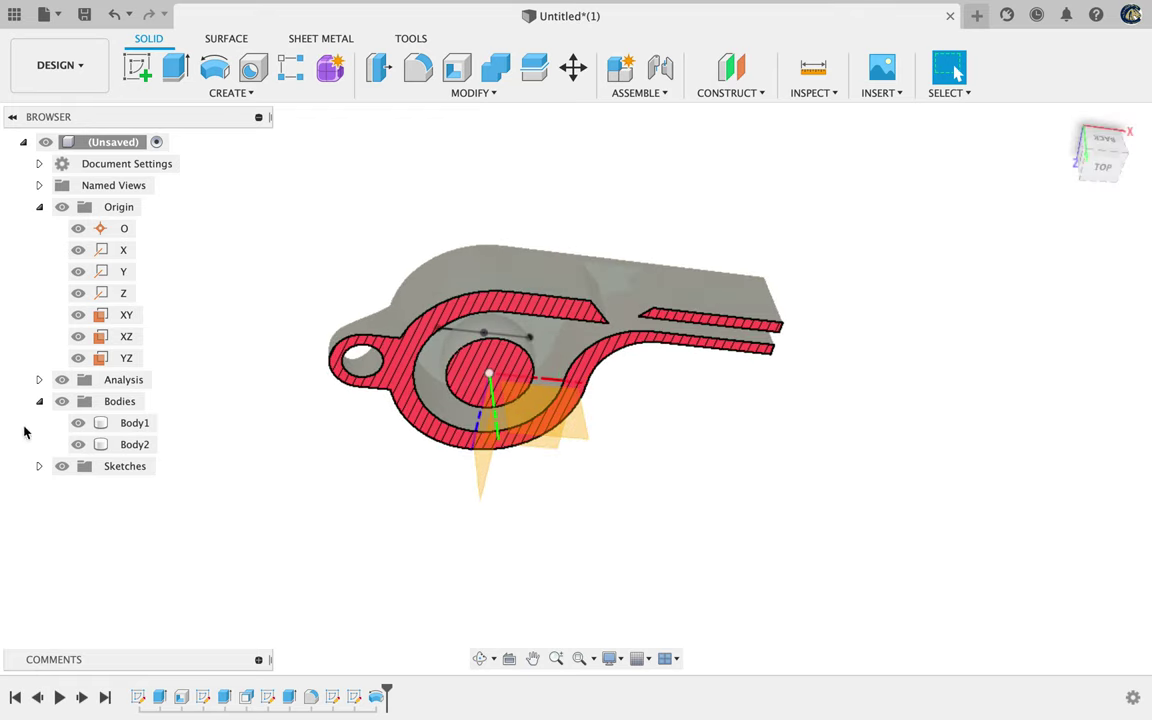
pyautogui.click(130, 423)
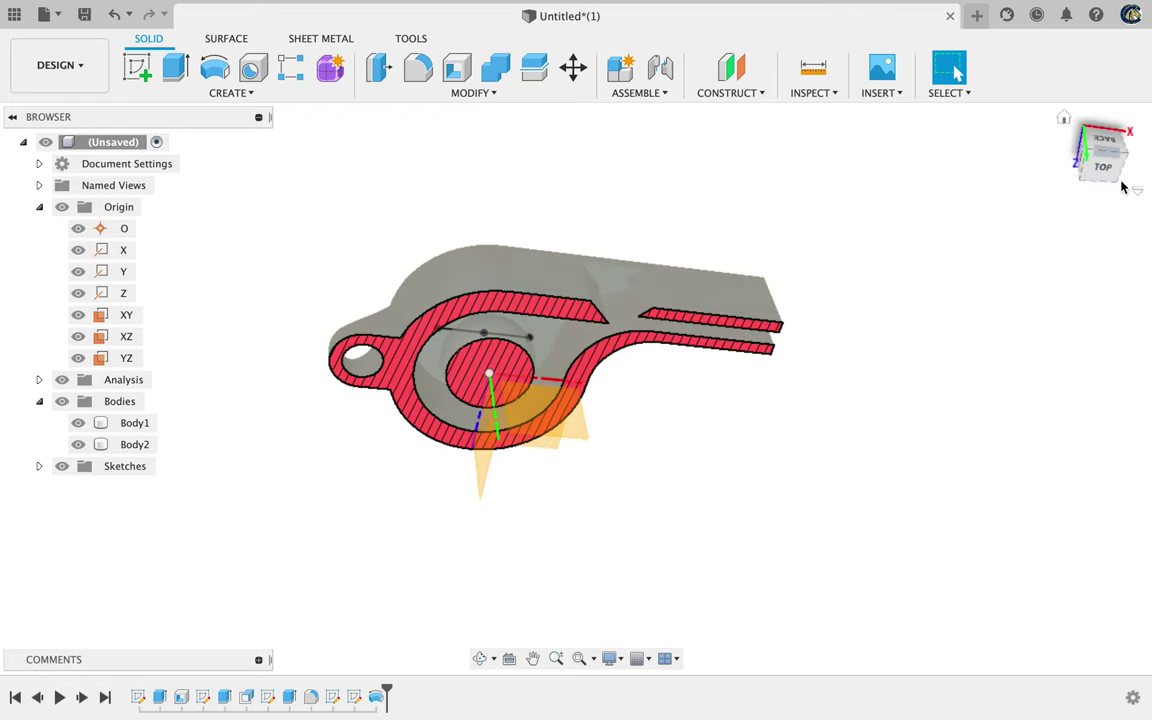
pyautogui.moveTo(1105, 159); pyautogui.dragTo(1096, 135)
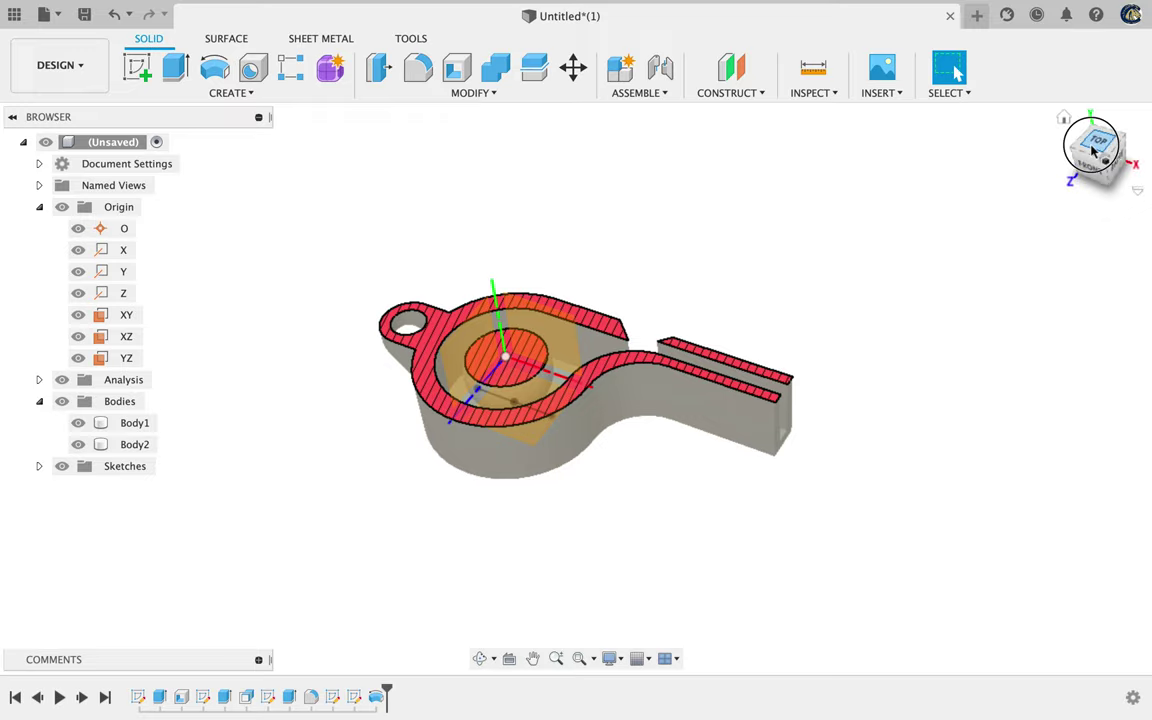
pyautogui.moveTo(1098, 160)
pyautogui.keyDown('shift'); pyautogui.mouseDown(button='middle')
pyautogui.moveTo(1093, 185)
pyautogui.moveTo(1101, 157)
pyautogui.moveTo(1090, 167)
pyautogui.mouseUp(button='middle'); pyautogui.keyUp('shift')
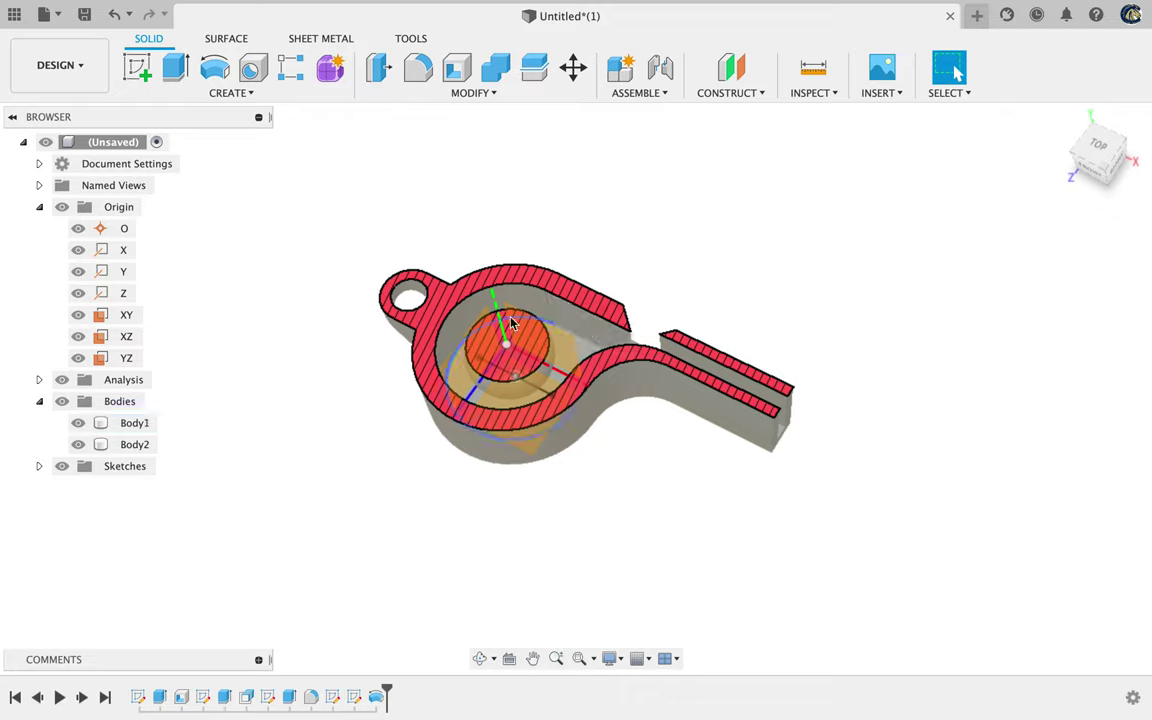
pyautogui.click(1095, 174)
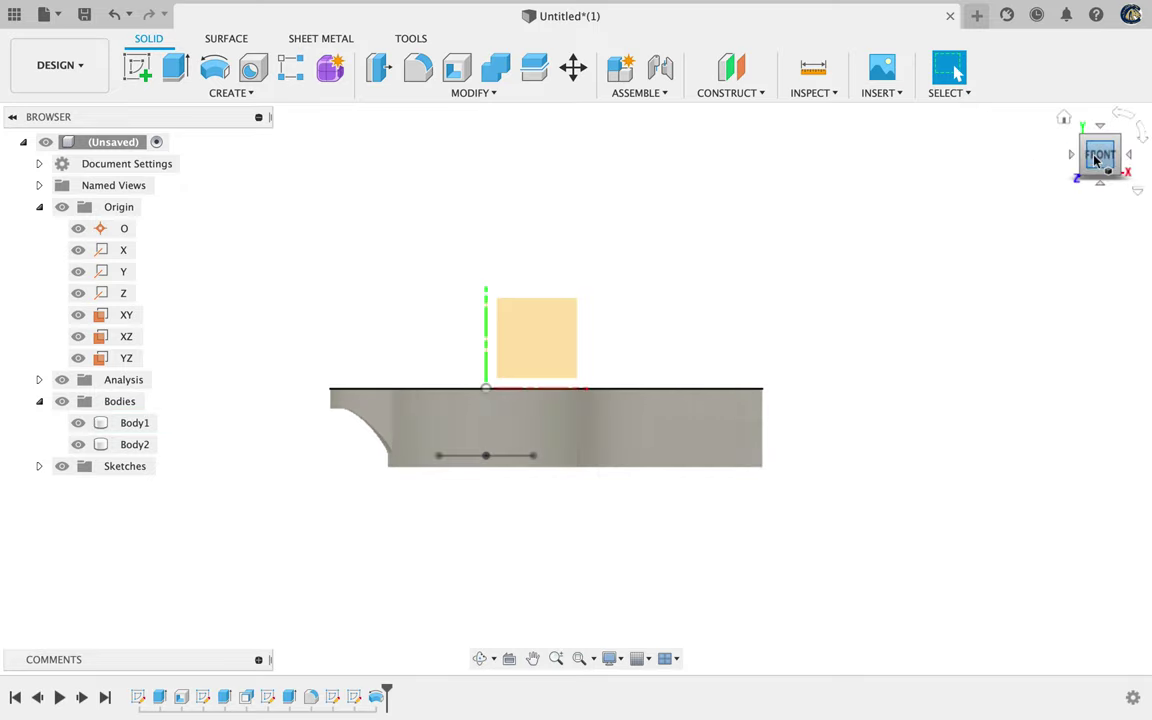
pyautogui.moveTo(1096, 160); pyautogui.dragTo(1093, 221)
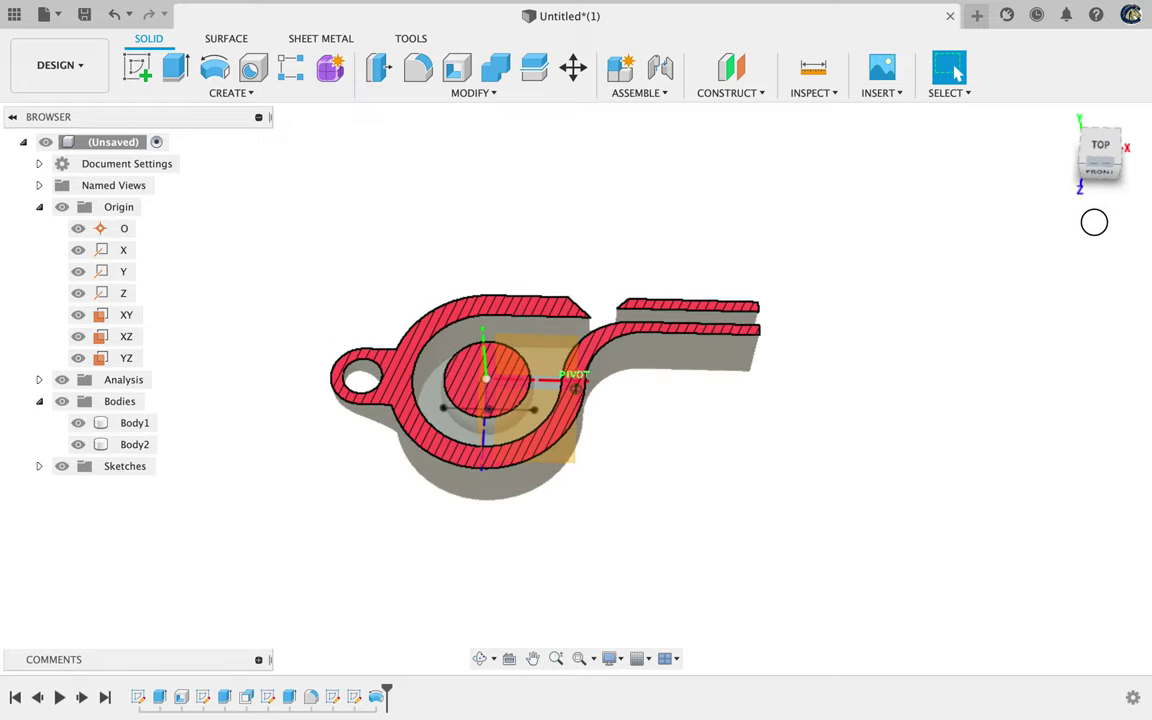